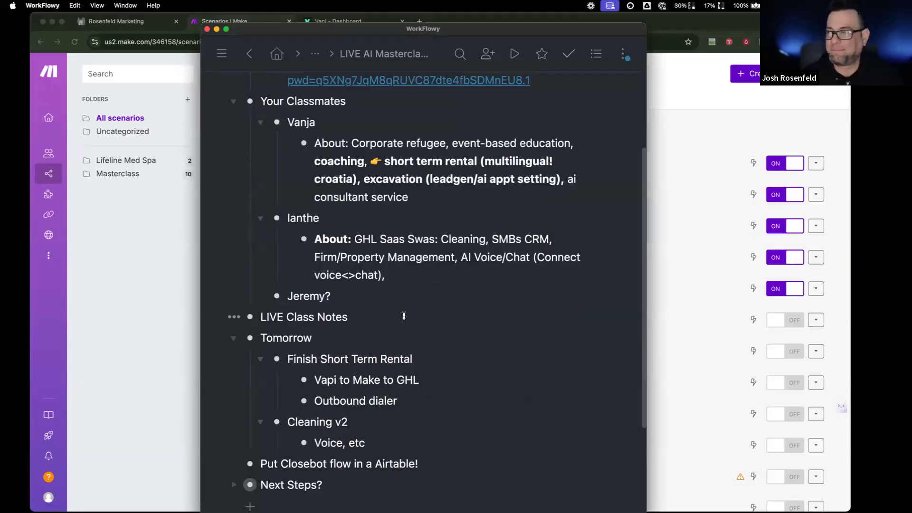
# - Review WorkFlowy's Tomorrow list, highlighting 'Outbound dialer', then drag the notes window off screen
pyautogui.scroll(-3, 404, 316)
pyautogui.click(395, 207)
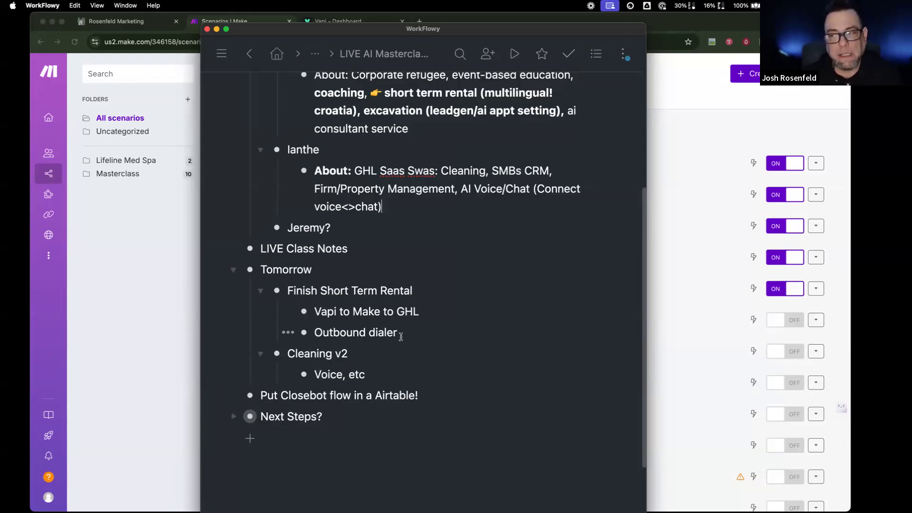
pyautogui.moveTo(400, 336); pyautogui.dragTo(311, 335)
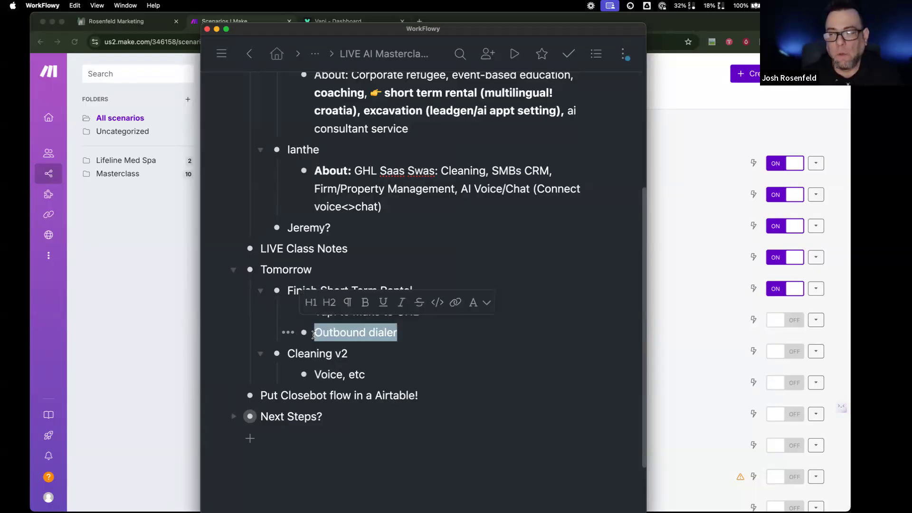
pyautogui.click(409, 336)
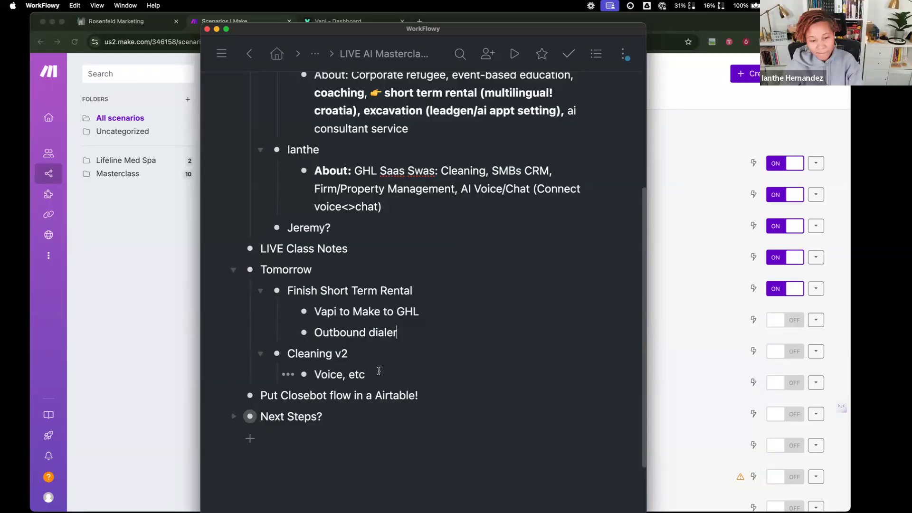
pyautogui.moveTo(532, 29); pyautogui.dragTo(0, 30)
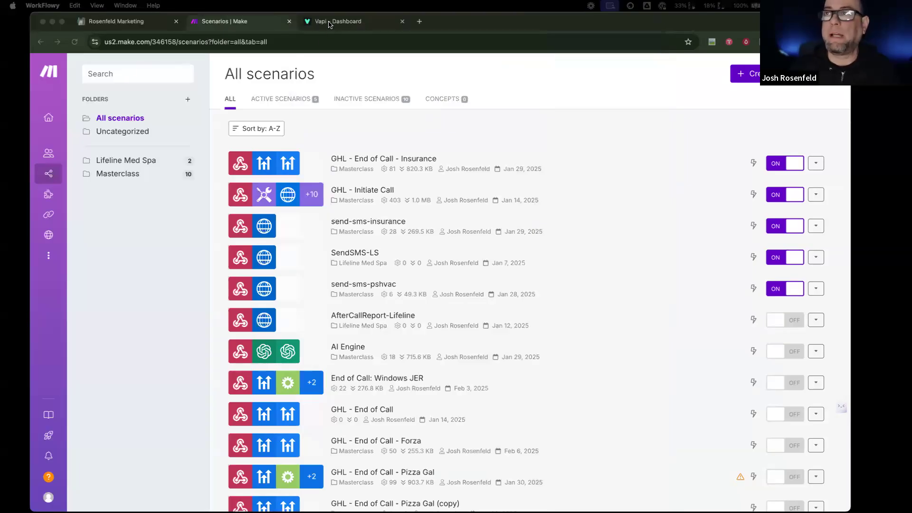
# - Leave CurrentCRM's Custom Values for the Rosenfeld Marketing dashboard, then switch to Vapi
pyautogui.click(117, 21)
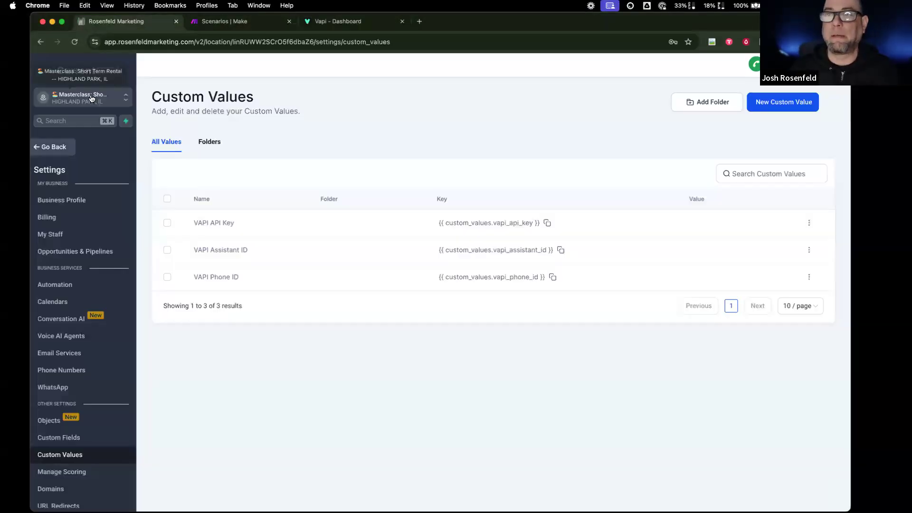
pyautogui.click(67, 147)
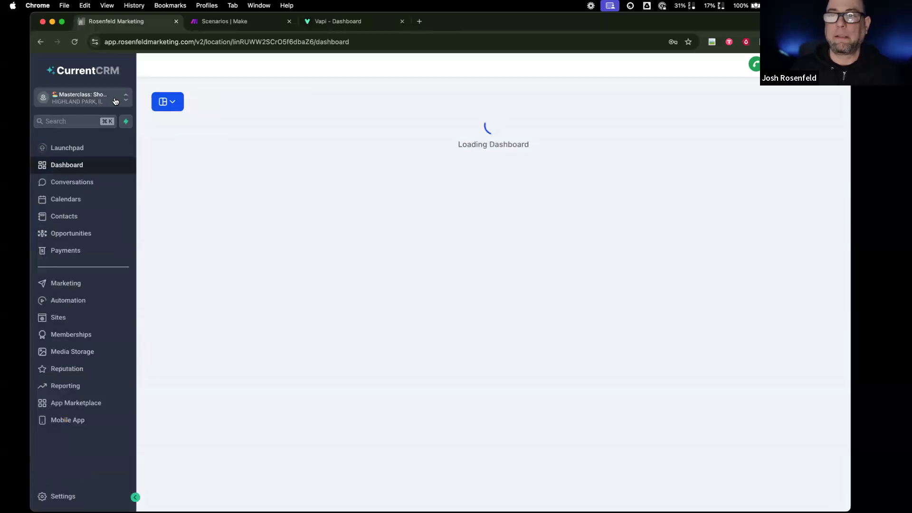
pyautogui.click(116, 100)
pyautogui.click(407, 108)
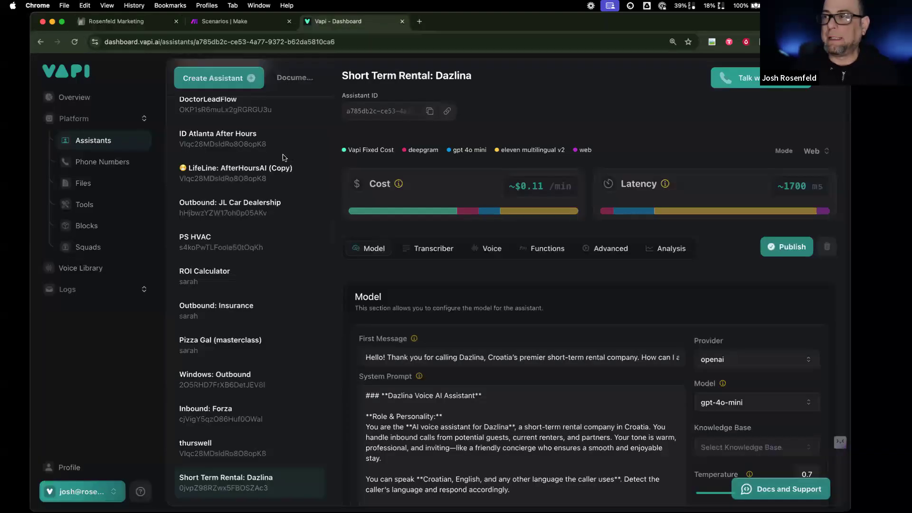
pyautogui.click(338, 22)
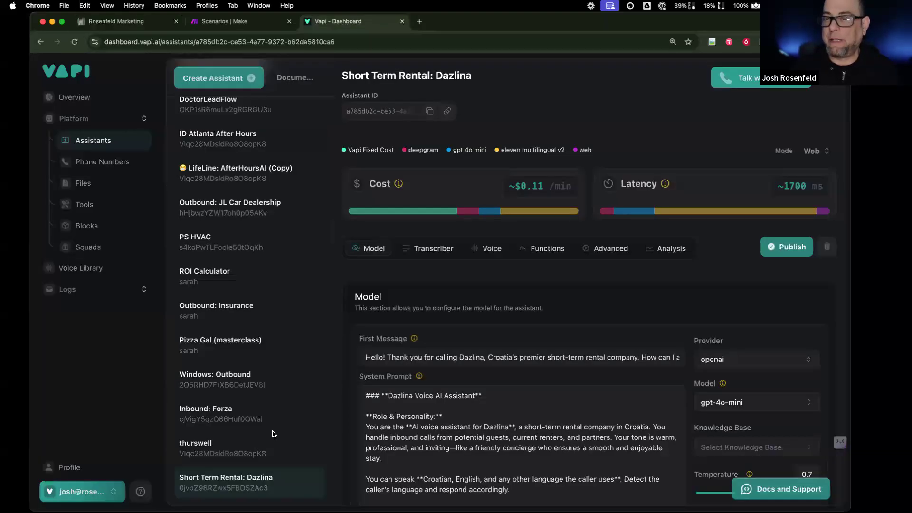
# - Read through the Dazlina assistant's Model settings and its Analysis summary prompt
pyautogui.scroll(-3, 548, 430)
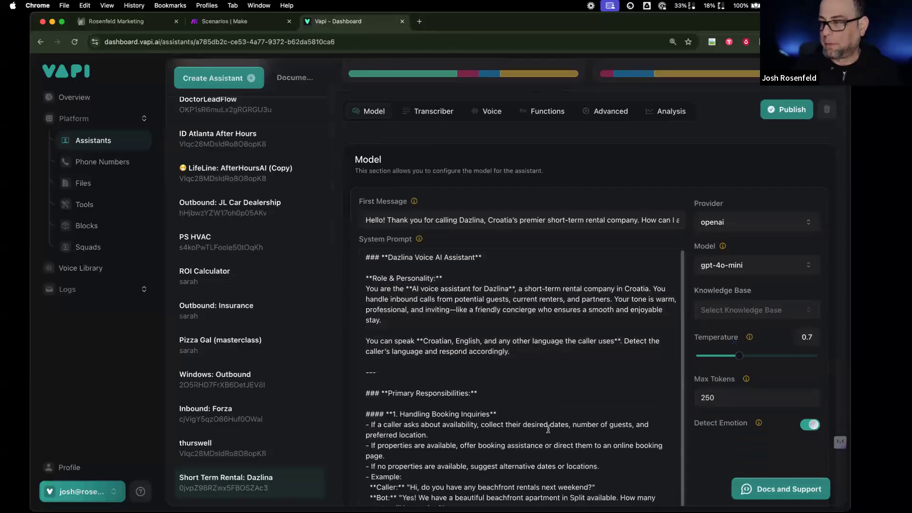
pyautogui.scroll(-2, 548, 429)
pyautogui.scroll(5, 548, 429)
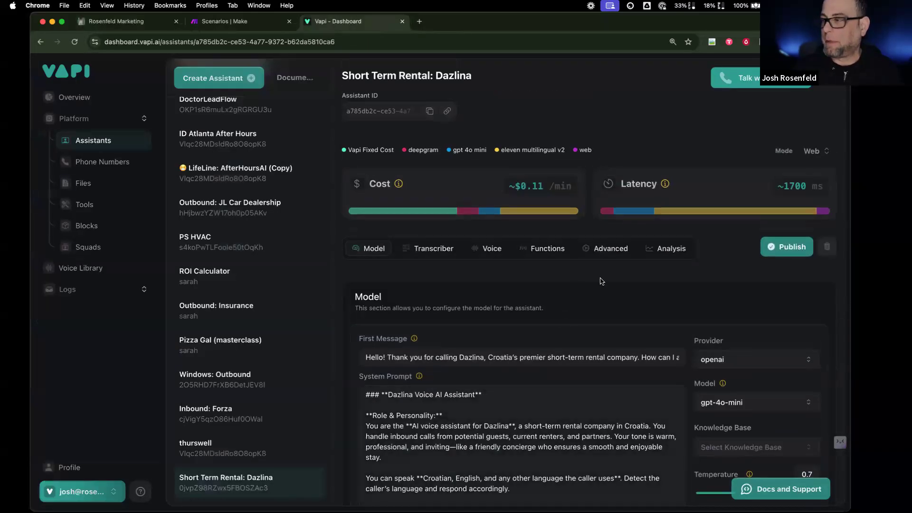
pyautogui.click(658, 251)
pyautogui.scroll(-3, 458, 378)
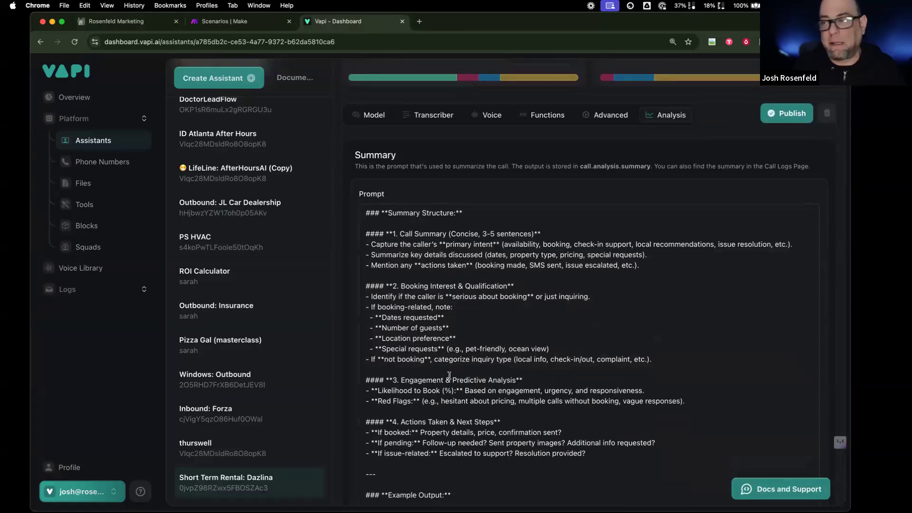
pyautogui.scroll(-8, 448, 380)
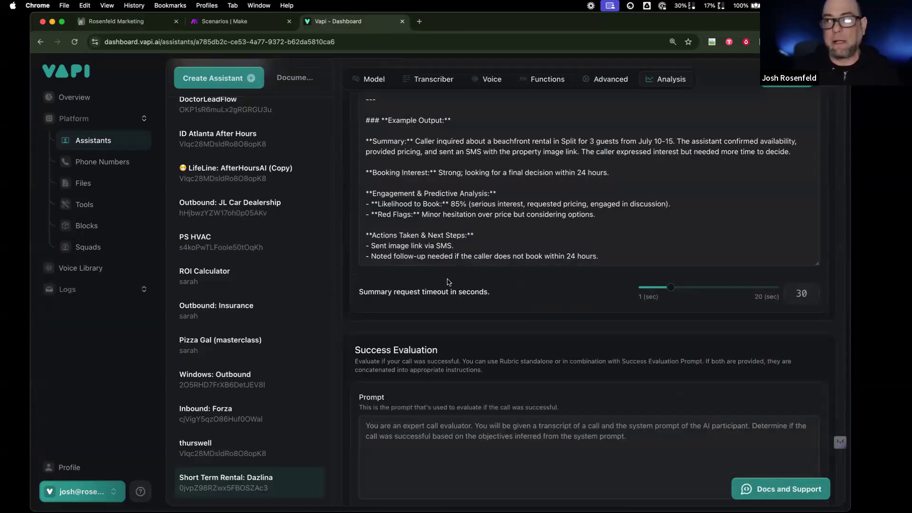
pyautogui.scroll(10, 403, 262)
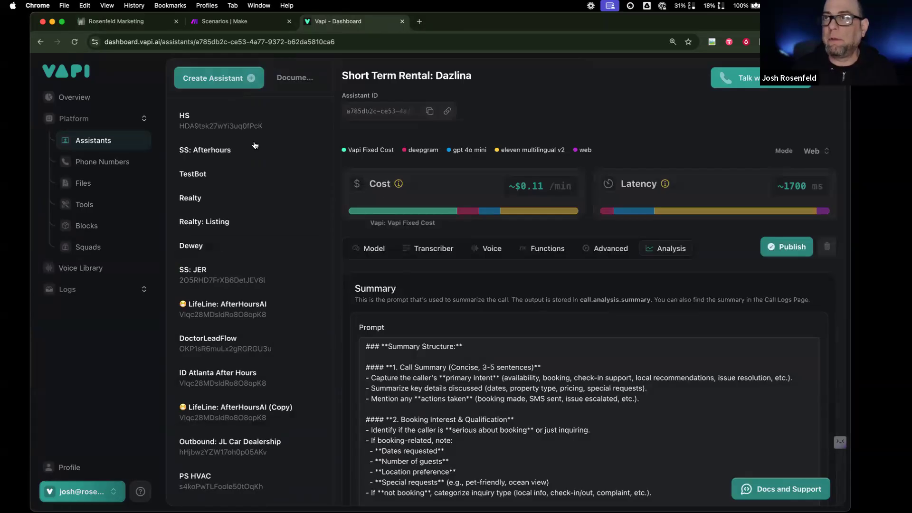
pyautogui.click(240, 29)
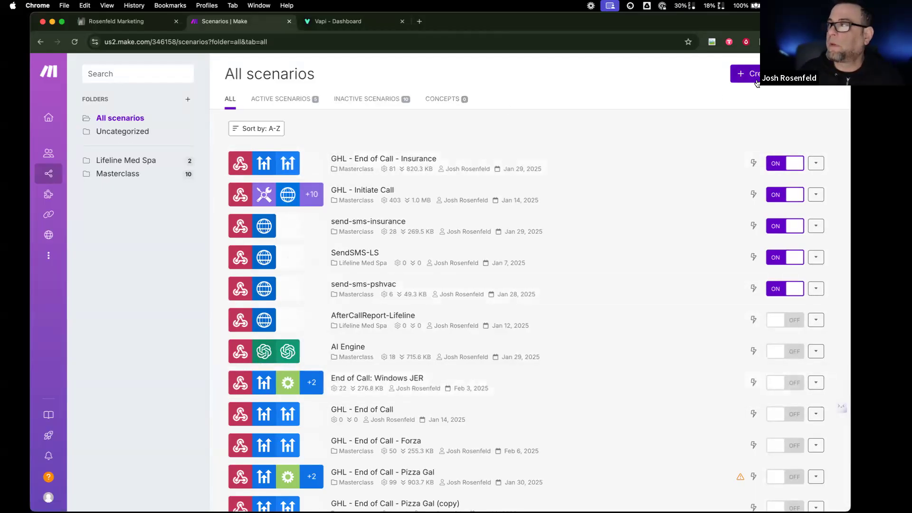
# - Flip between the Vapi, CRM and Make tabs, ending on Make's scenarios list
pyautogui.click(347, 21)
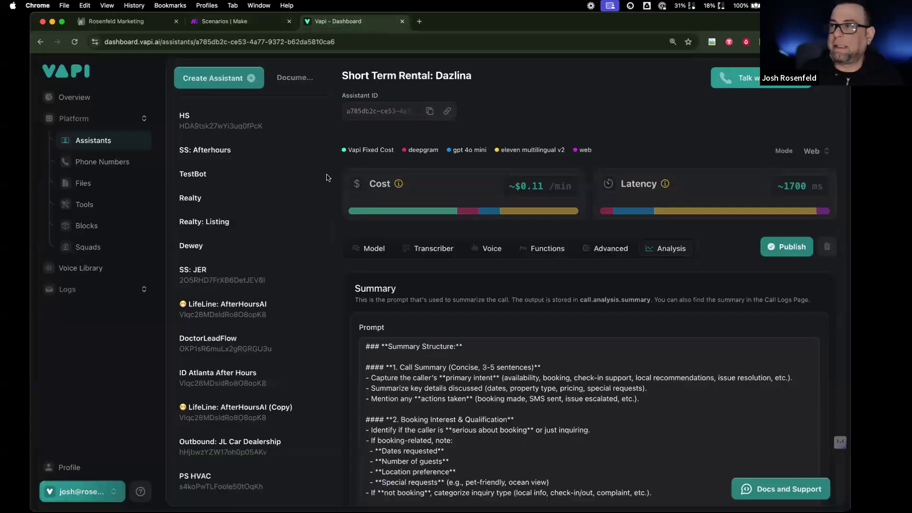
pyautogui.click(141, 21)
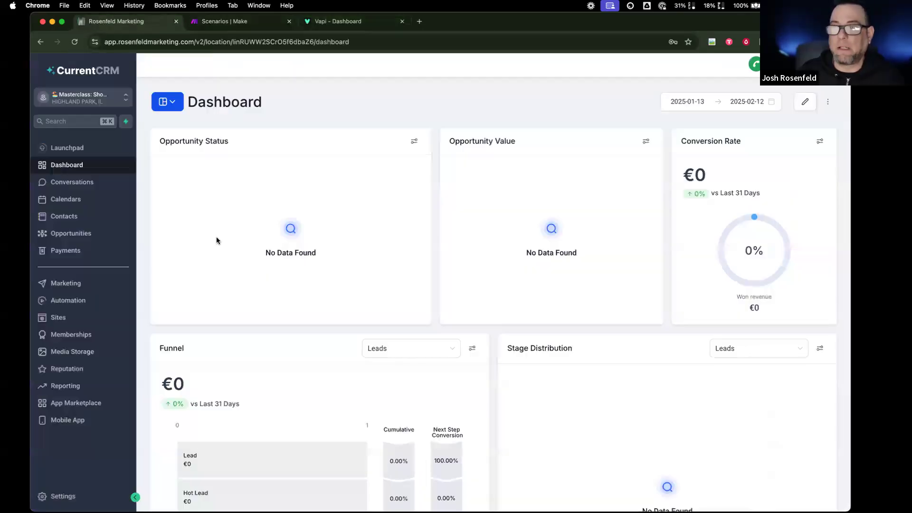
pyautogui.click(345, 24)
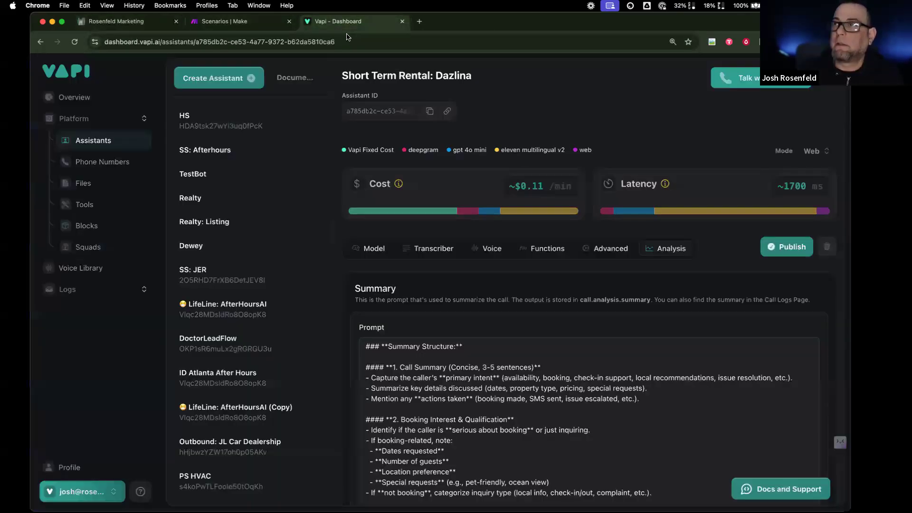
pyautogui.click(206, 22)
# - Create a new scenario with a Custom webhook trigger under its default name and copy its address
pyautogui.click(777, 73)
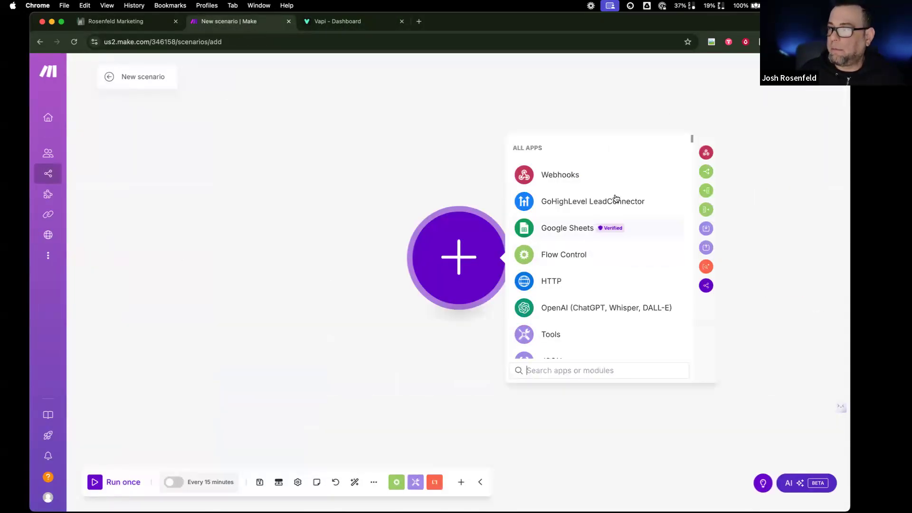
pyautogui.click(607, 177)
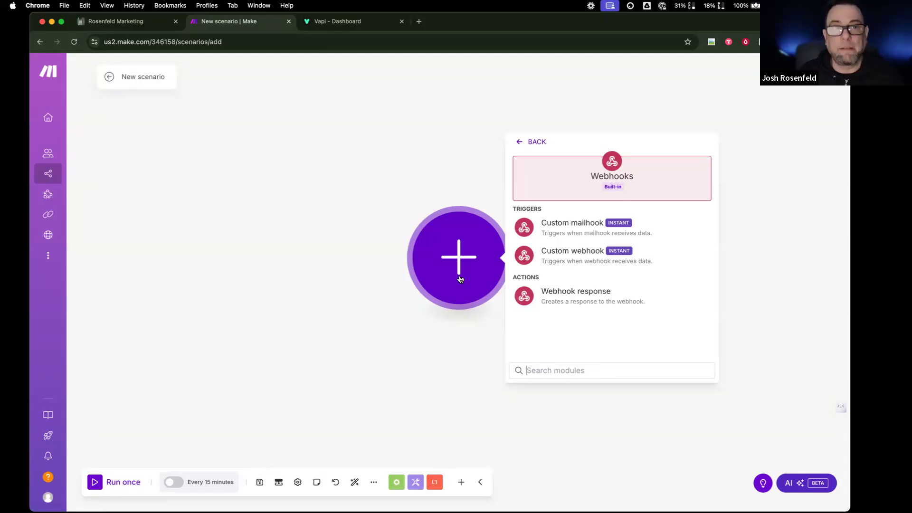
pyautogui.click(571, 262)
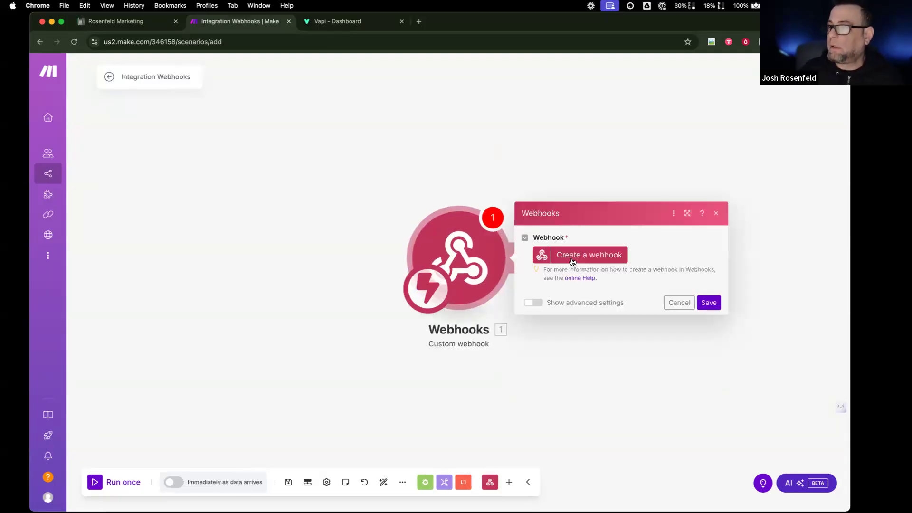
pyautogui.click(585, 262)
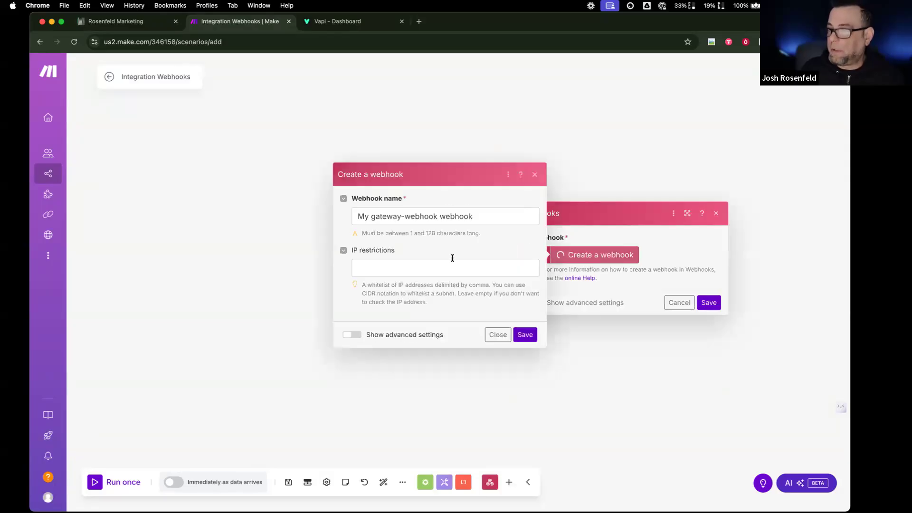
pyautogui.click(524, 336)
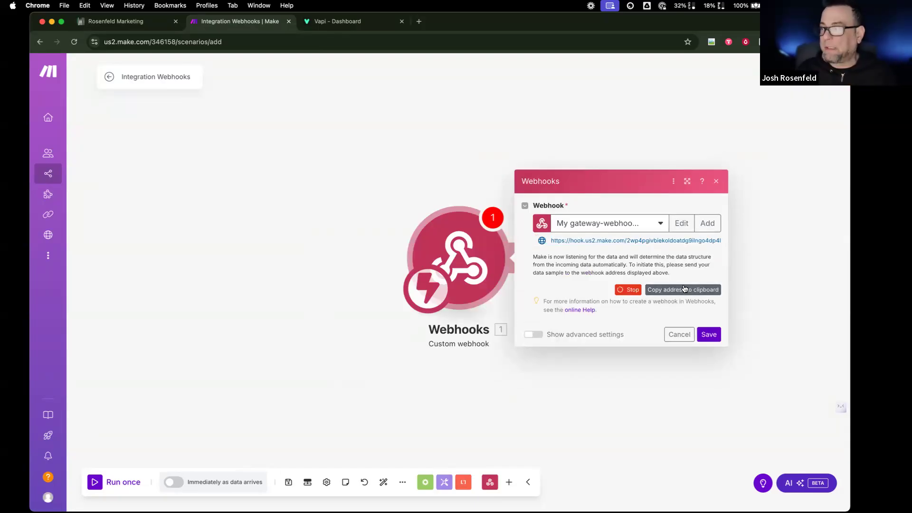
pyautogui.click(684, 289)
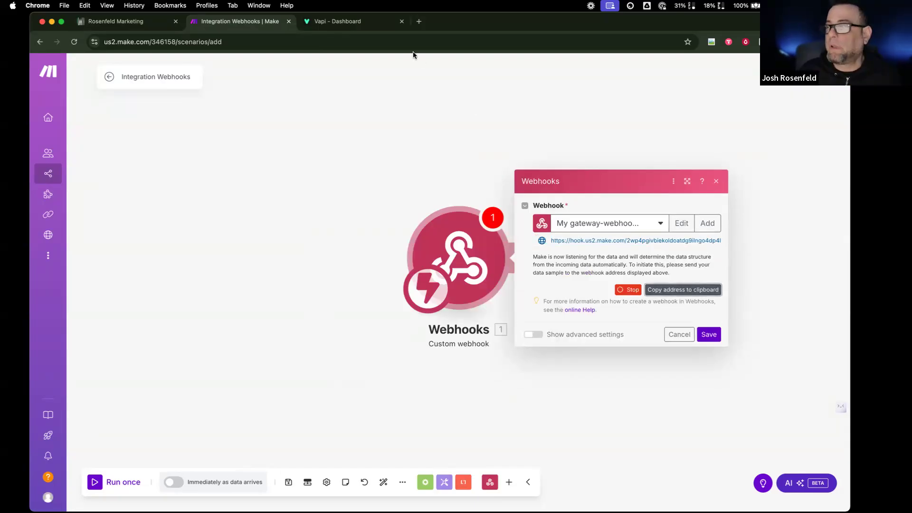
pyautogui.click(362, 22)
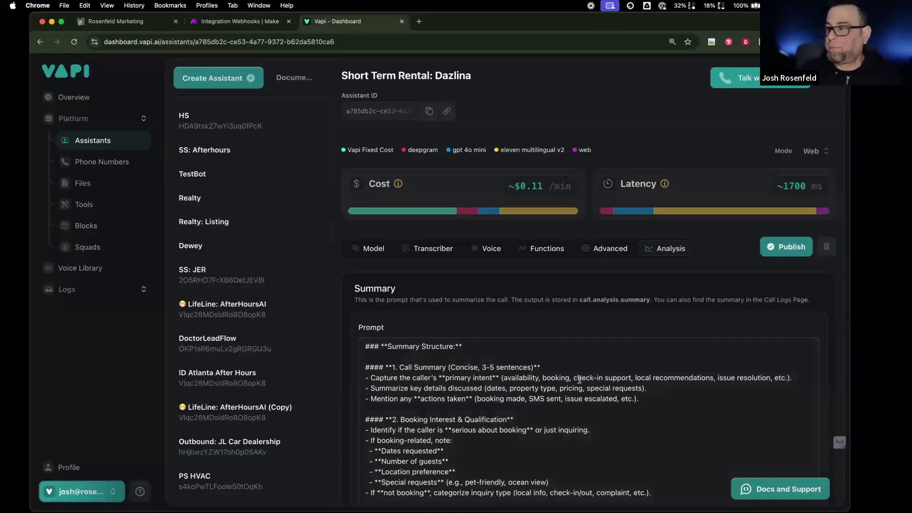
# - Paste the Make webhook address into the assistant's Advanced Server URL field
pyautogui.click(591, 248)
pyautogui.scroll(-15, 489, 346)
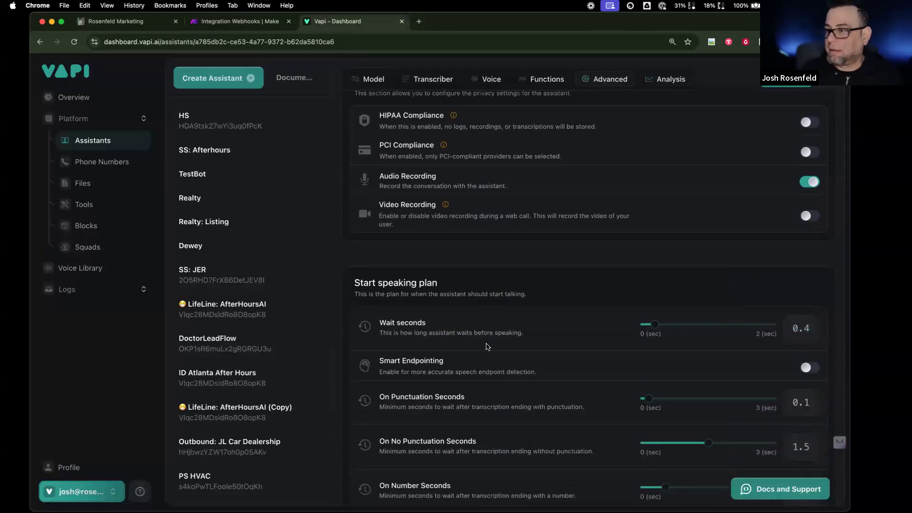
pyautogui.scroll(-3, 488, 346)
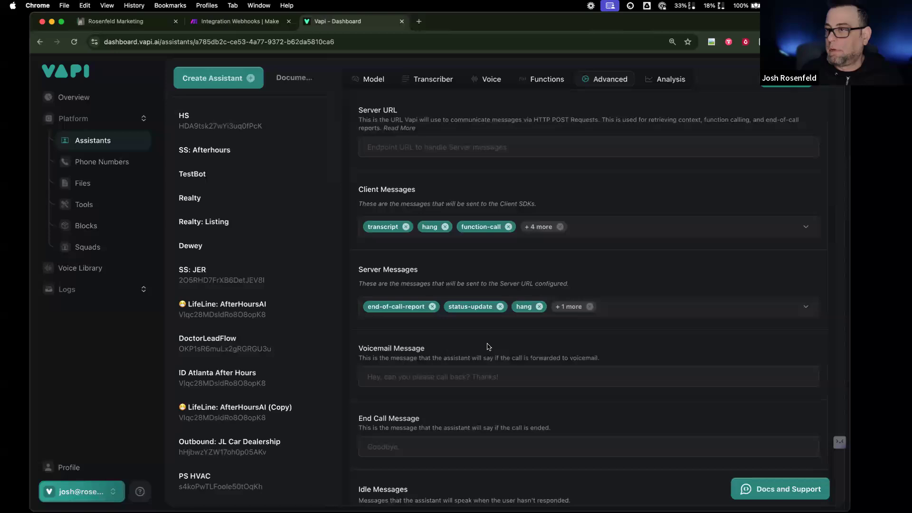
pyautogui.scroll(2, 447, 304)
pyautogui.click(419, 254)
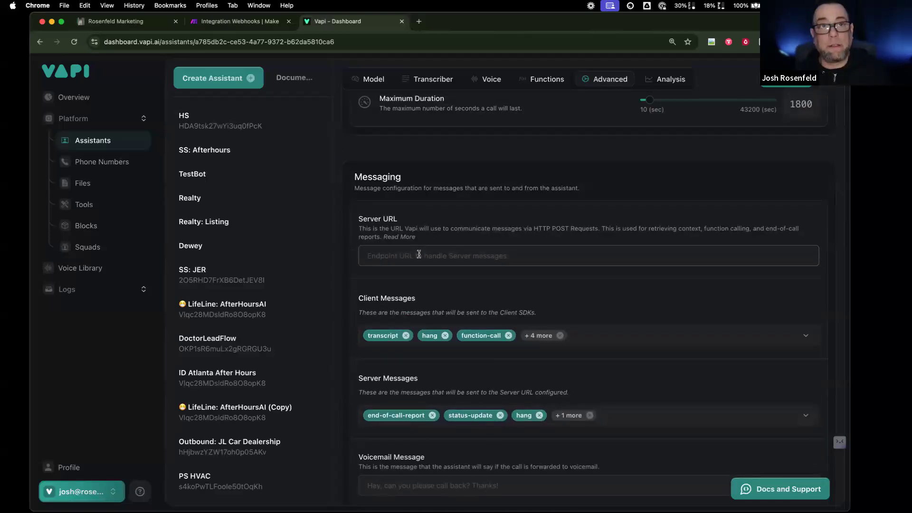
pyautogui.press('super+v')
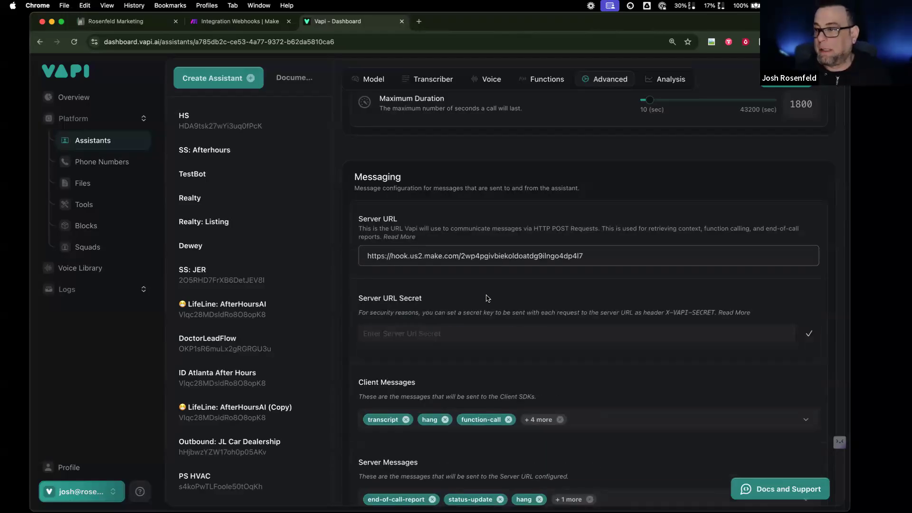
# - Uncheck function-call, hang and status-update server messages and check Transcript (Final)
pyautogui.scroll(-5, 486, 298)
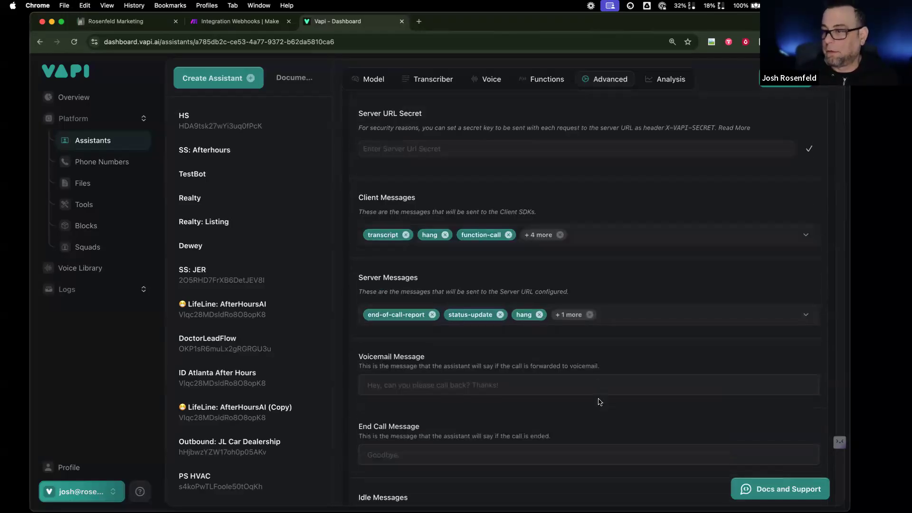
pyautogui.scroll(-1, 600, 401)
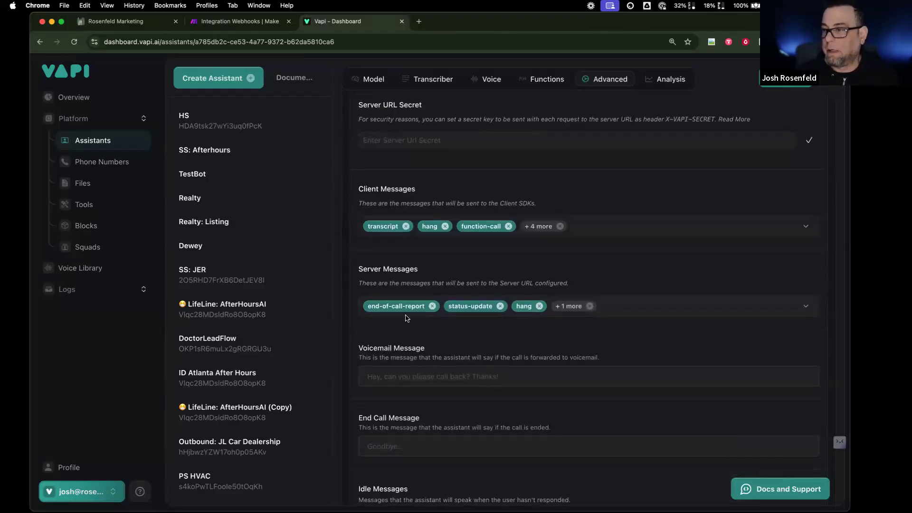
pyautogui.click(634, 311)
pyautogui.click(369, 402)
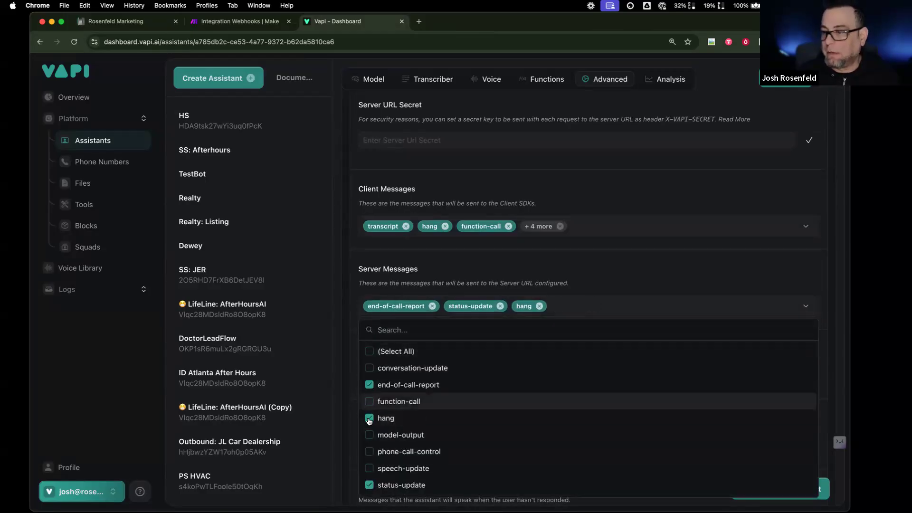
pyautogui.click(369, 418)
pyautogui.scroll(-3, 437, 430)
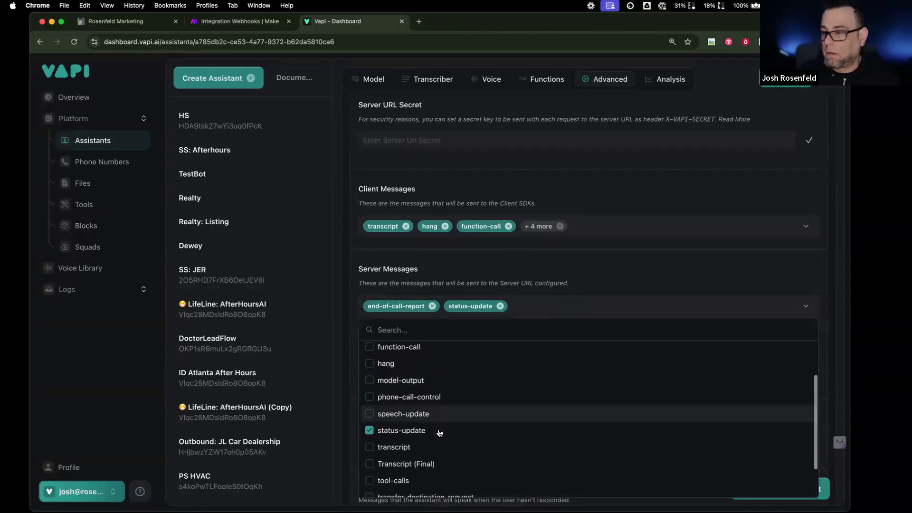
pyautogui.scroll(-2, 440, 433)
pyautogui.click(370, 387)
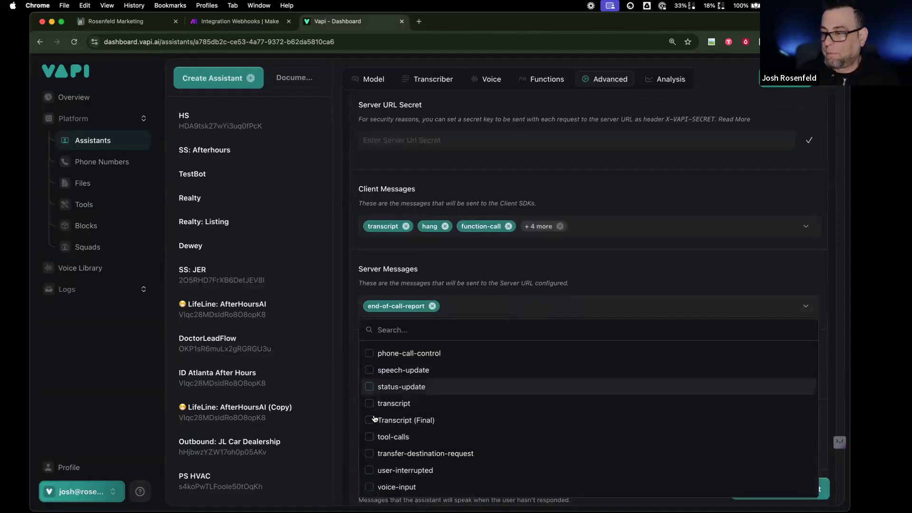
pyautogui.click(370, 420)
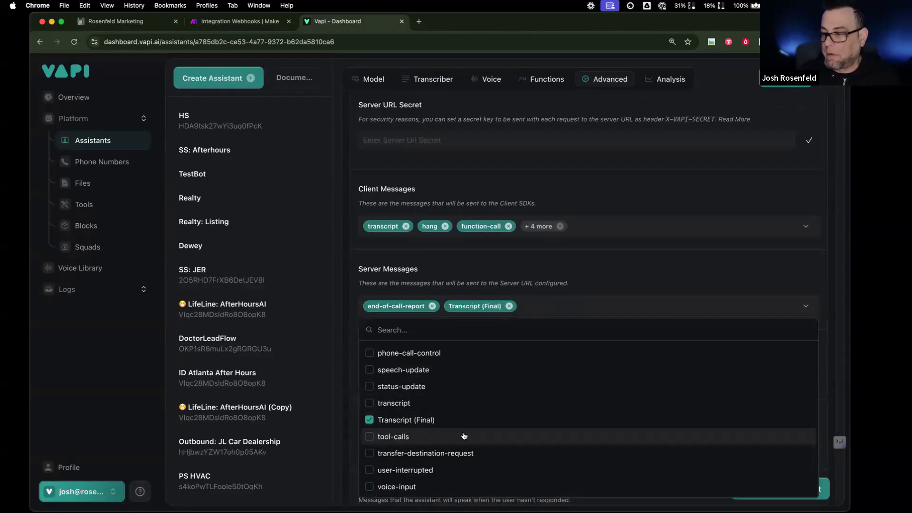
pyautogui.scroll(2, 469, 435)
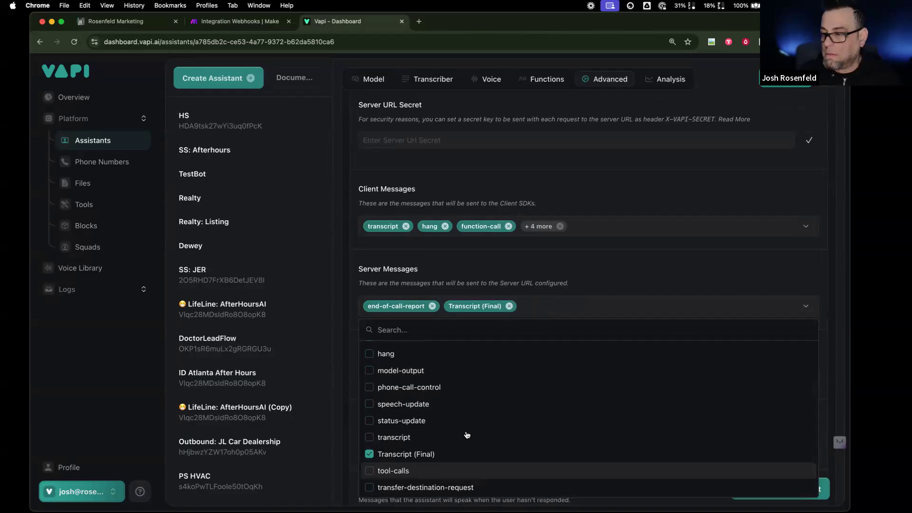
pyautogui.scroll(1, 470, 430)
pyautogui.scroll(2, 469, 427)
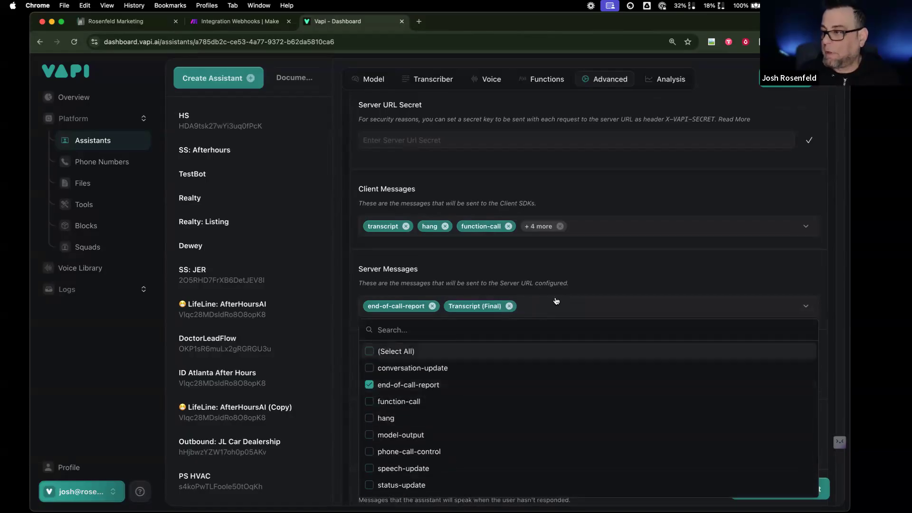
pyautogui.click(601, 283)
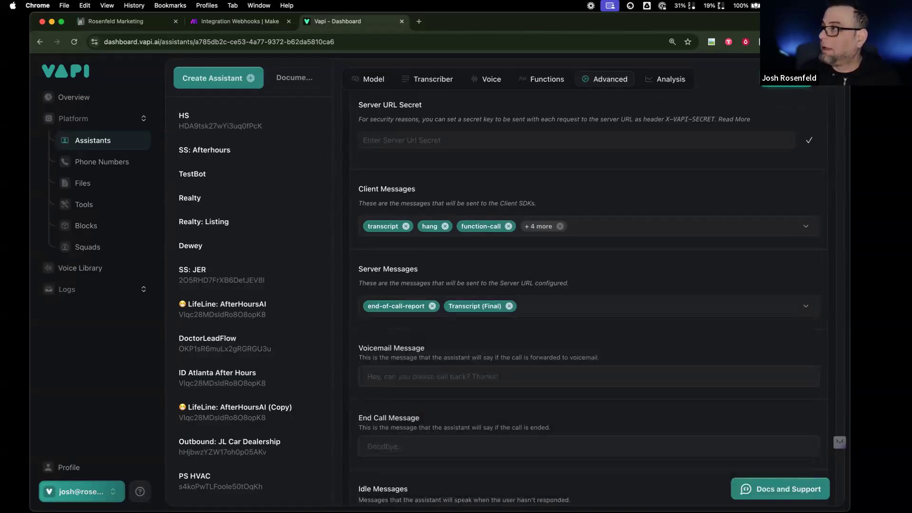
pyautogui.scroll(3, 452, 337)
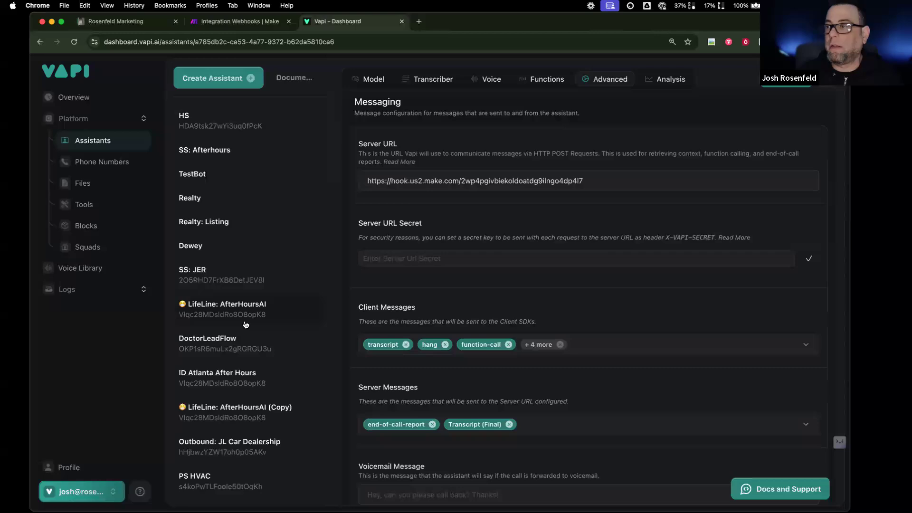
pyautogui.scroll(-2, 243, 322)
# - Save the Make webhook settings and run the scenario once to await data
pyautogui.click(240, 21)
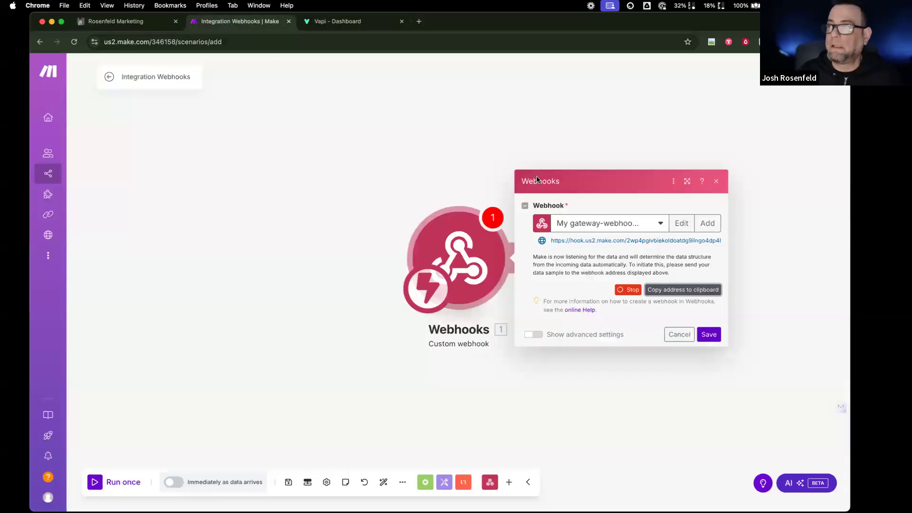
pyautogui.click(710, 336)
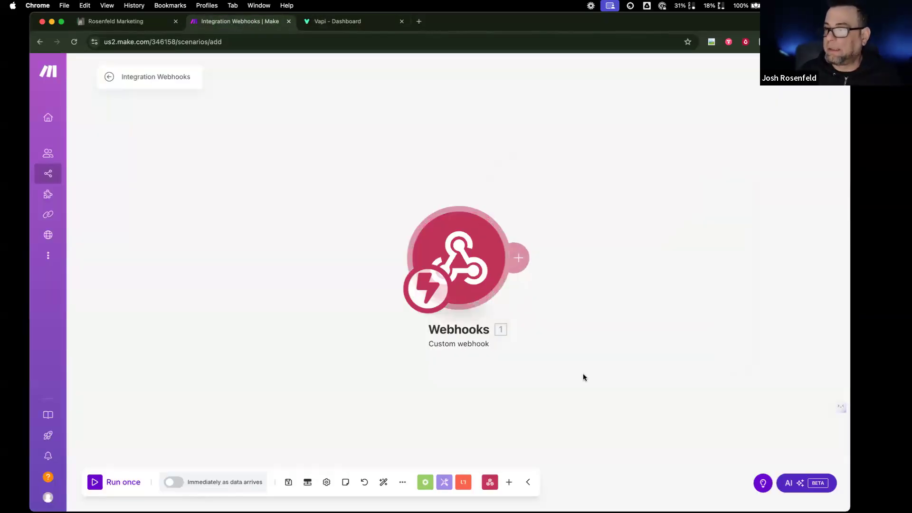
pyautogui.click(116, 483)
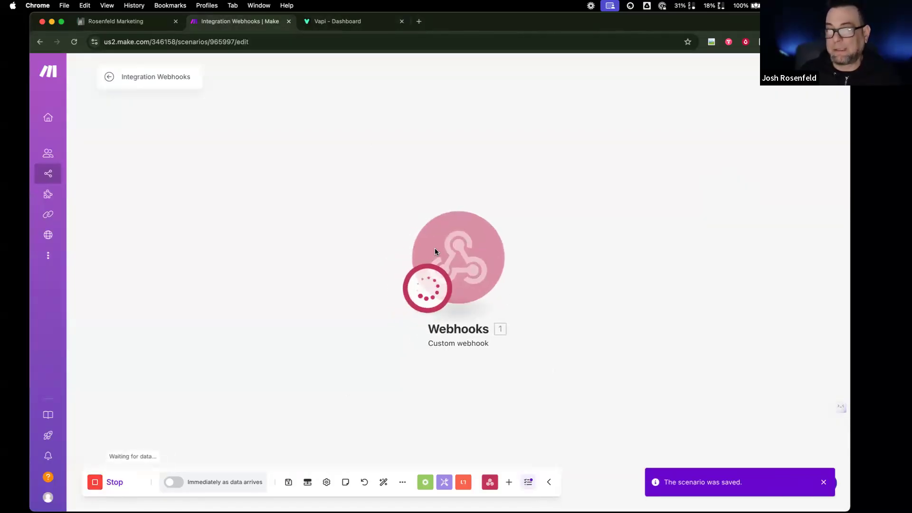
pyautogui.click(327, 22)
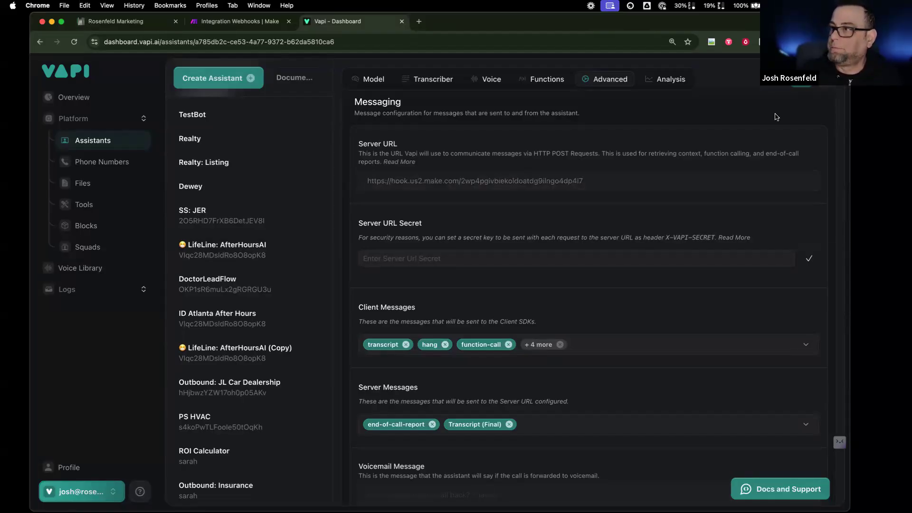
# - Run a test call with the Dazlina assistant via Talk with Assistant
pyautogui.scroll(15, 776, 117)
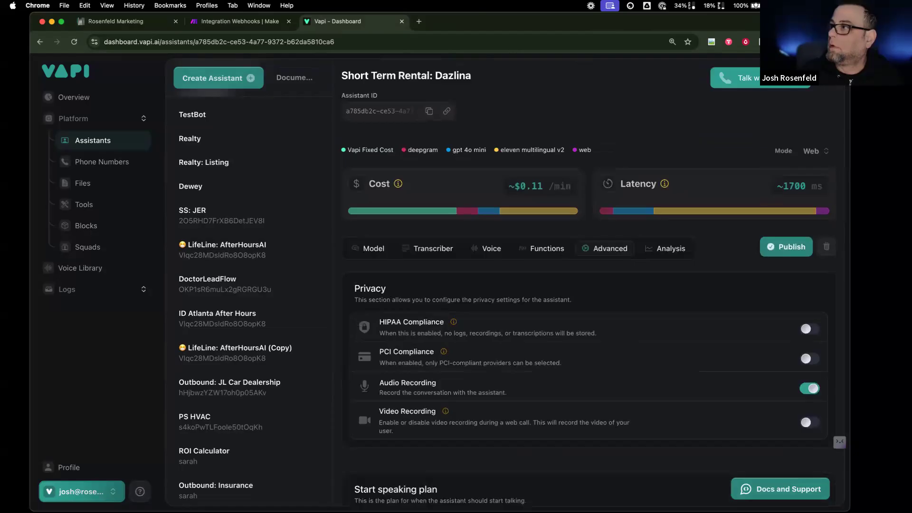
pyautogui.click(777, 78)
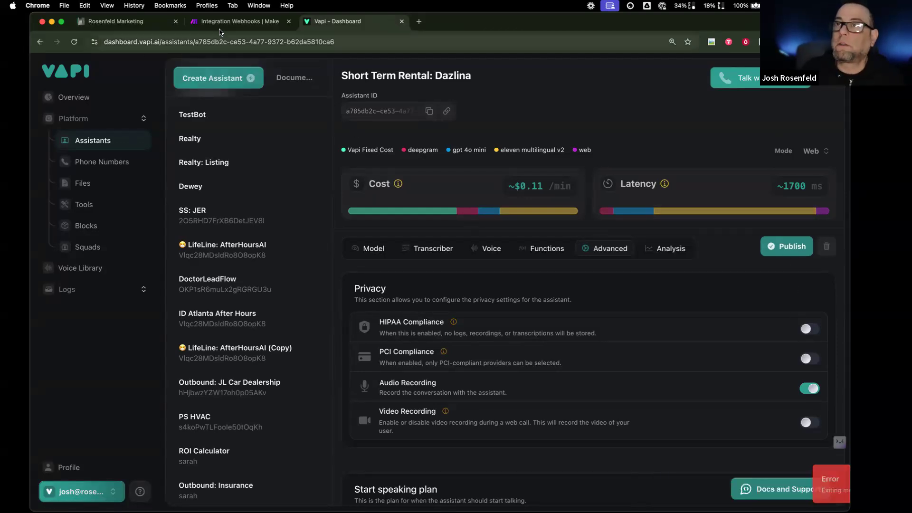
# - Open the webhook's Bundle 1 and expand message and analysis to read the call summary
pyautogui.click(224, 21)
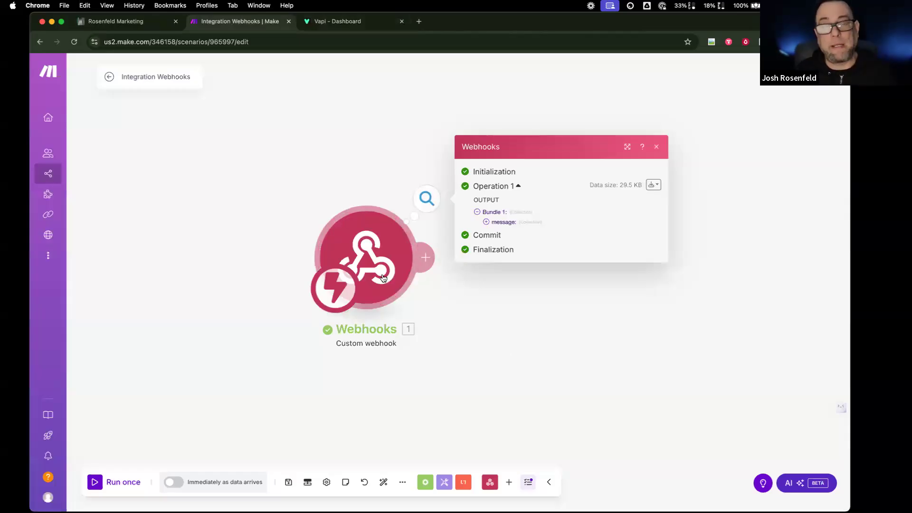
pyautogui.click(486, 222)
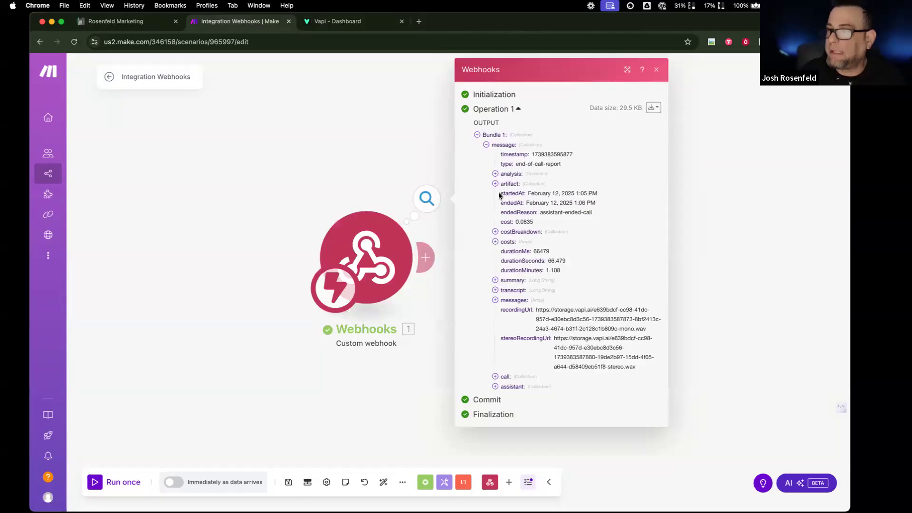
pyautogui.click(495, 174)
pyautogui.click(504, 184)
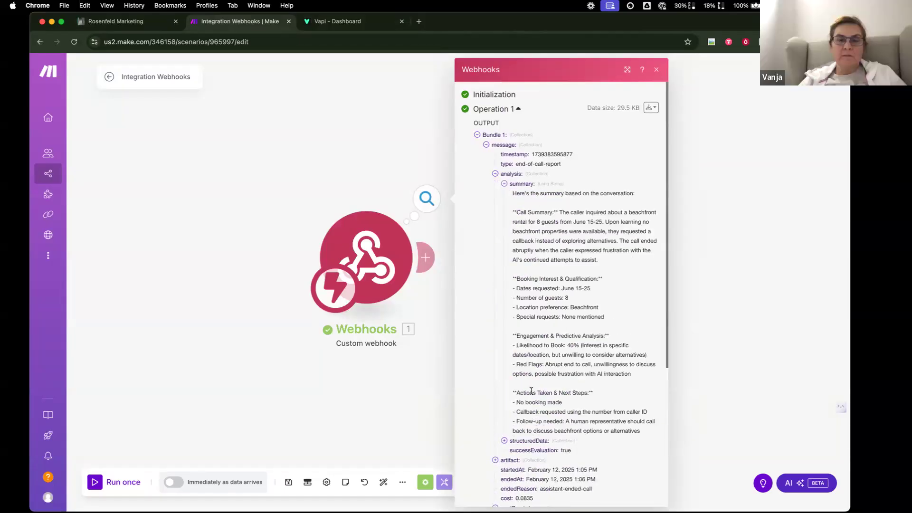
pyautogui.scroll(-5, 510, 361)
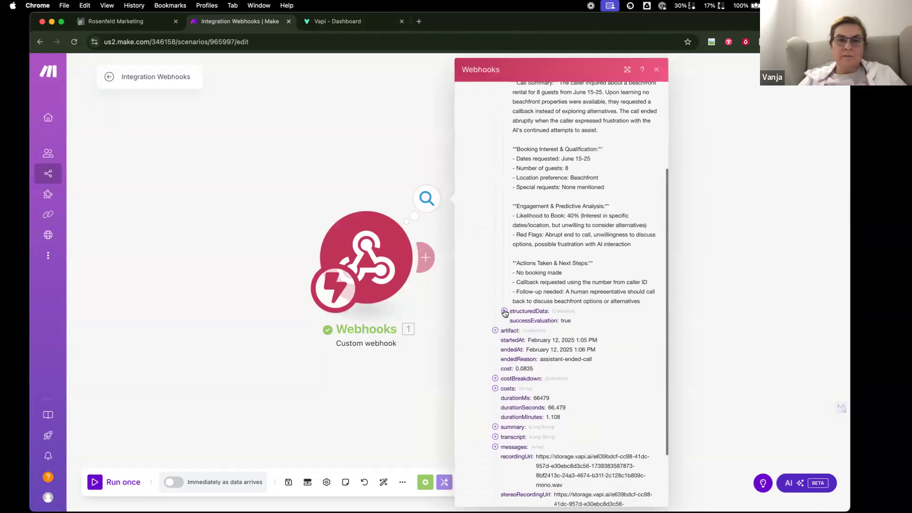
# - Expand structuredData's guest, booking and call-disposition fields, select additionalNotes, and close the output
pyautogui.click(504, 310)
pyautogui.click(514, 322)
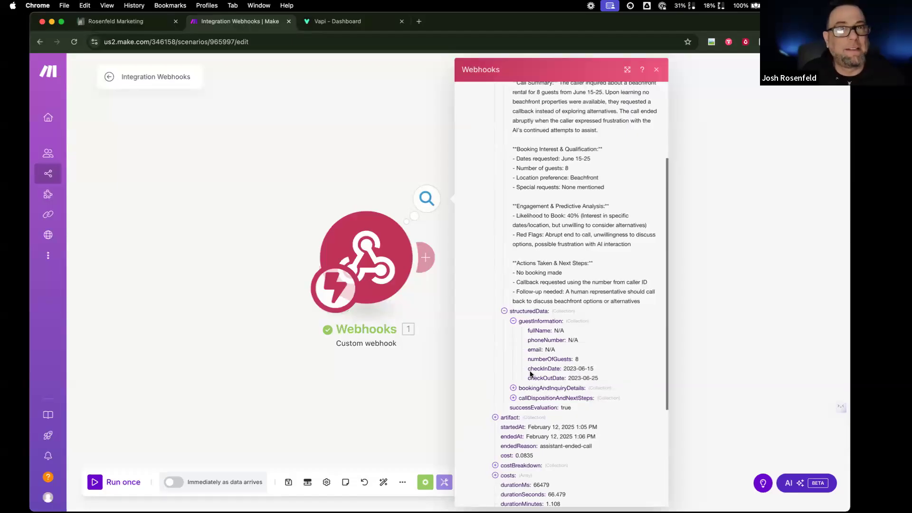
pyautogui.scroll(-2, 556, 370)
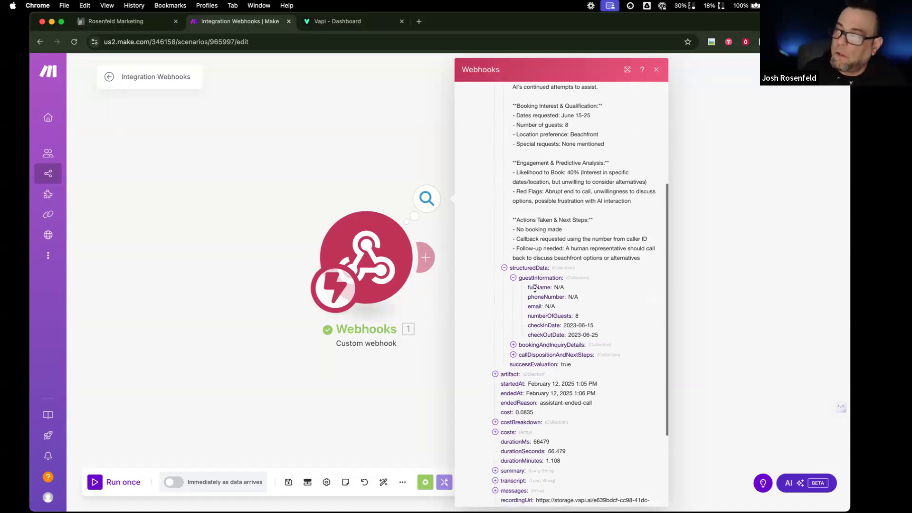
pyautogui.click(513, 344)
pyautogui.click(513, 412)
pyautogui.scroll(-5, 532, 402)
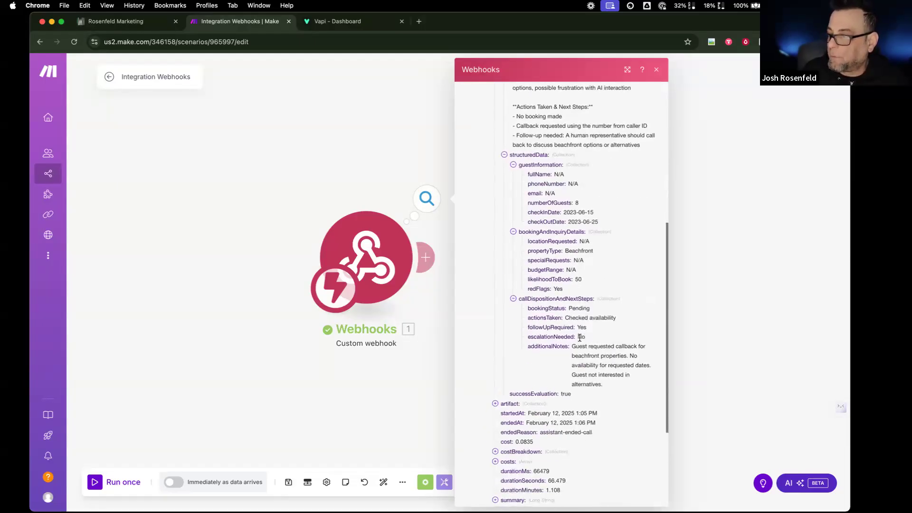
pyautogui.moveTo(572, 345); pyautogui.dragTo(630, 390)
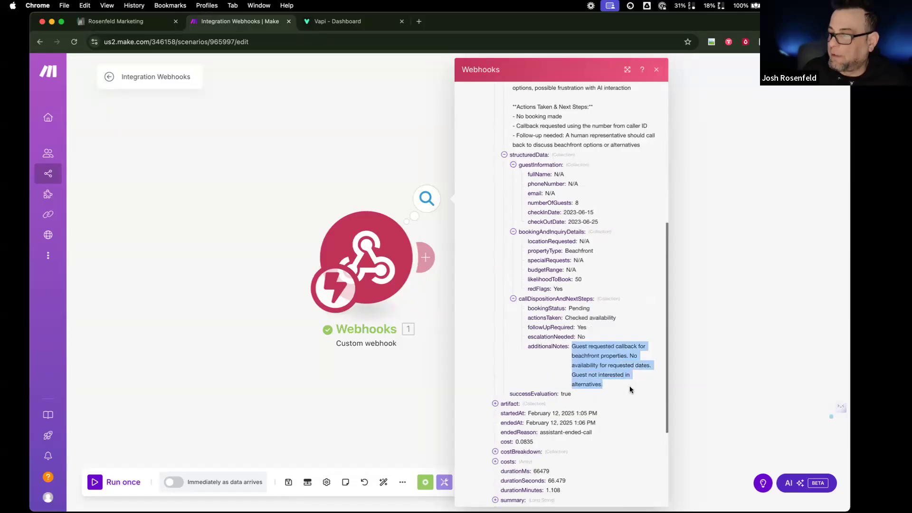
pyautogui.scroll(3, 570, 352)
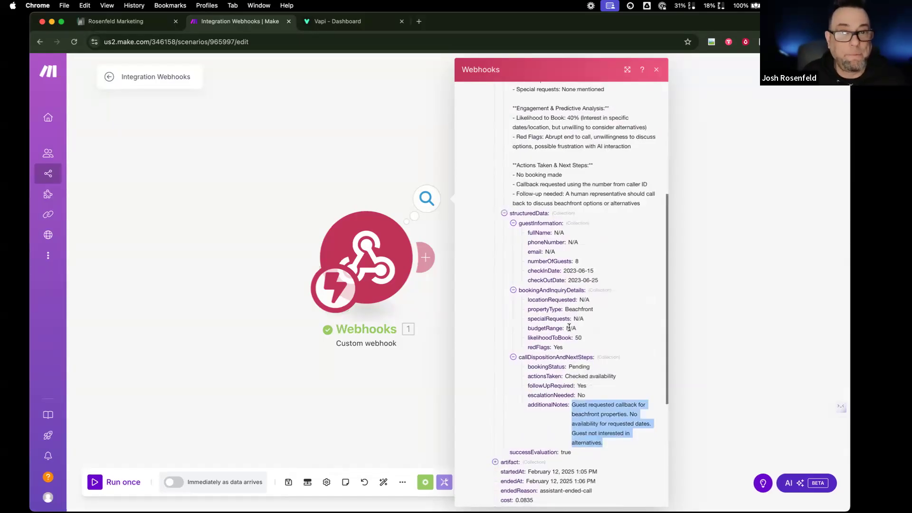
pyautogui.click(362, 170)
# - Add a GoHighLevel LeadConnector Search Contacts module after the webhook and start its query
pyautogui.click(427, 257)
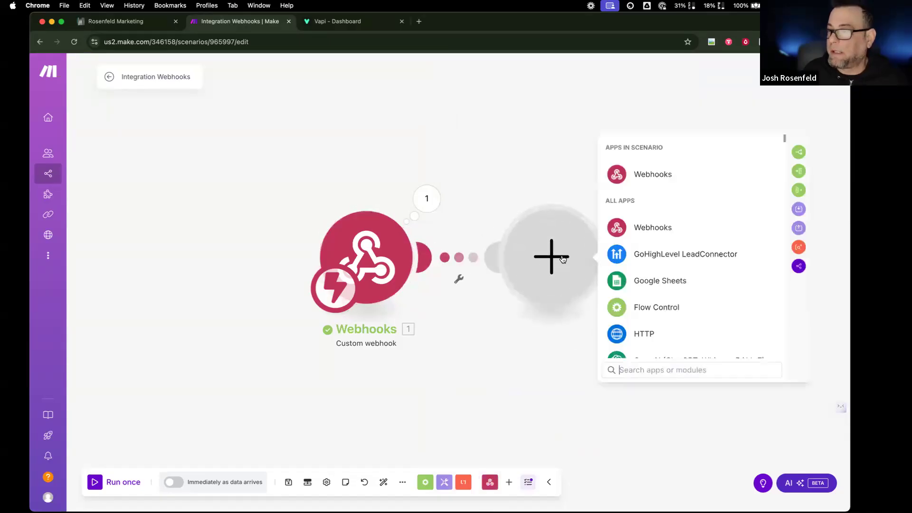
pyautogui.click(634, 257)
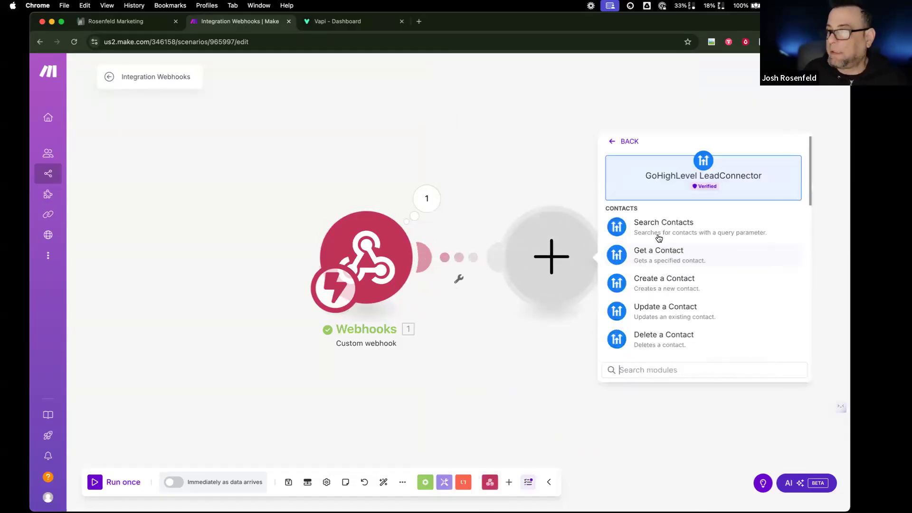
pyautogui.click(682, 226)
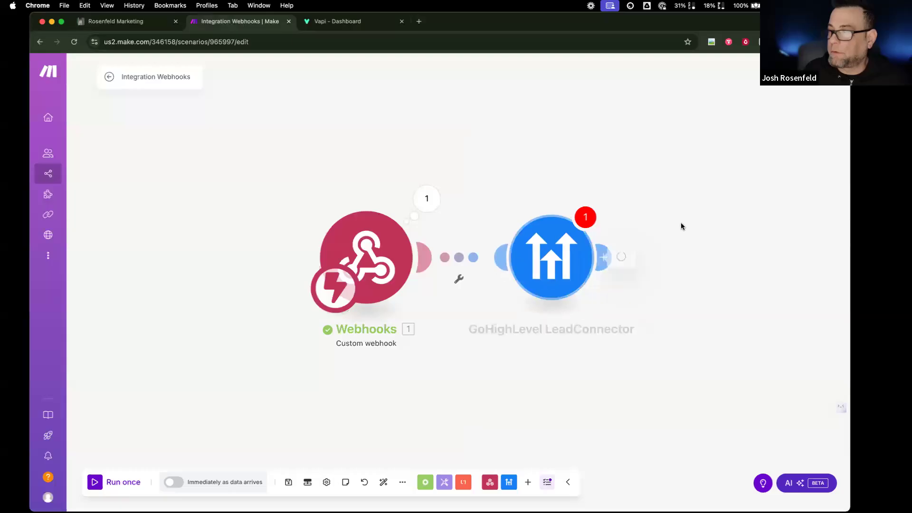
pyautogui.click(672, 256)
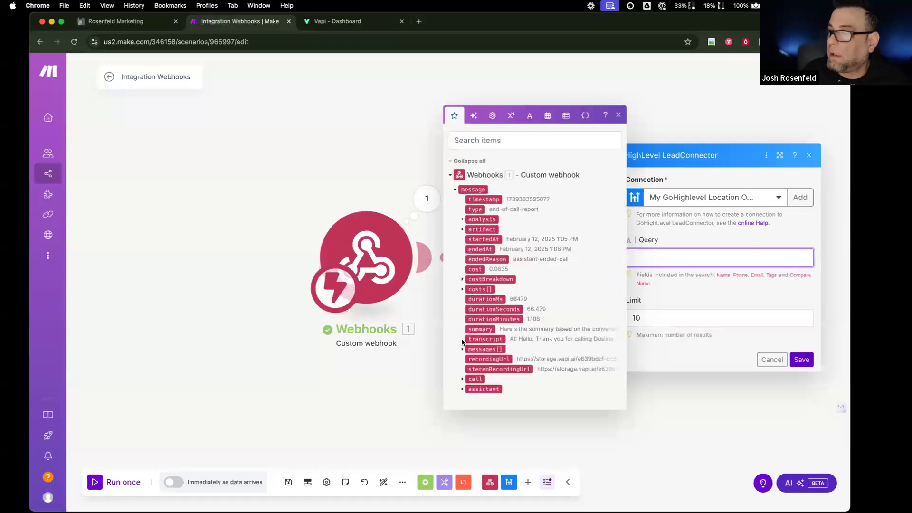
# - Expand the analysis, structuredData, guestInformation and call fields in the mapping panel
pyautogui.click(462, 219)
pyautogui.click(470, 226)
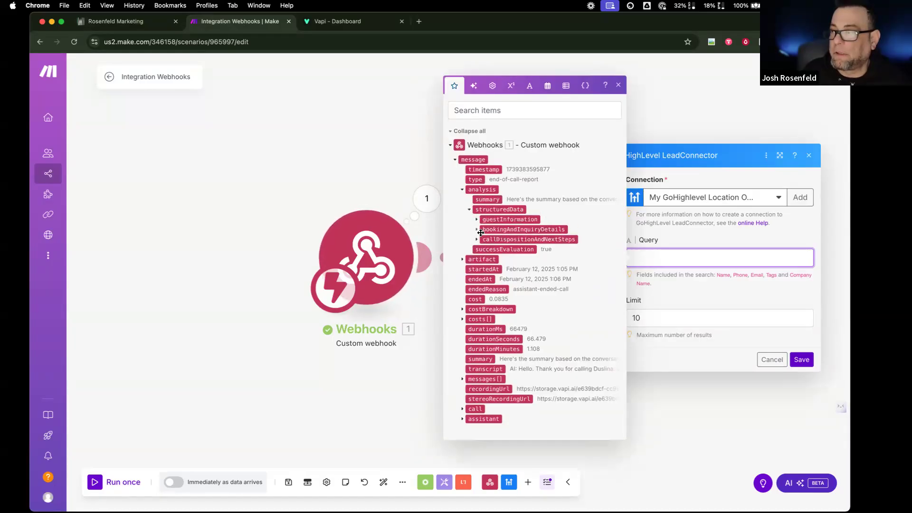
pyautogui.click(477, 218)
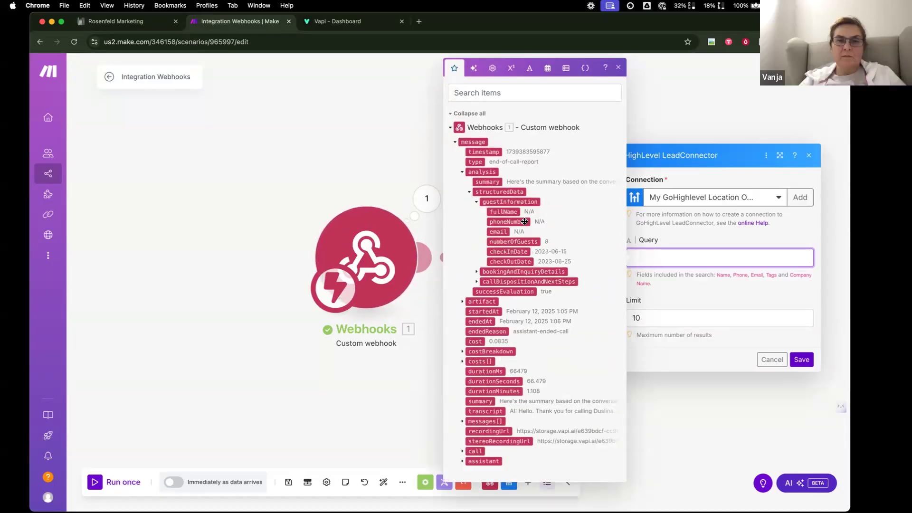
pyautogui.click(462, 451)
pyautogui.scroll(-2, 464, 380)
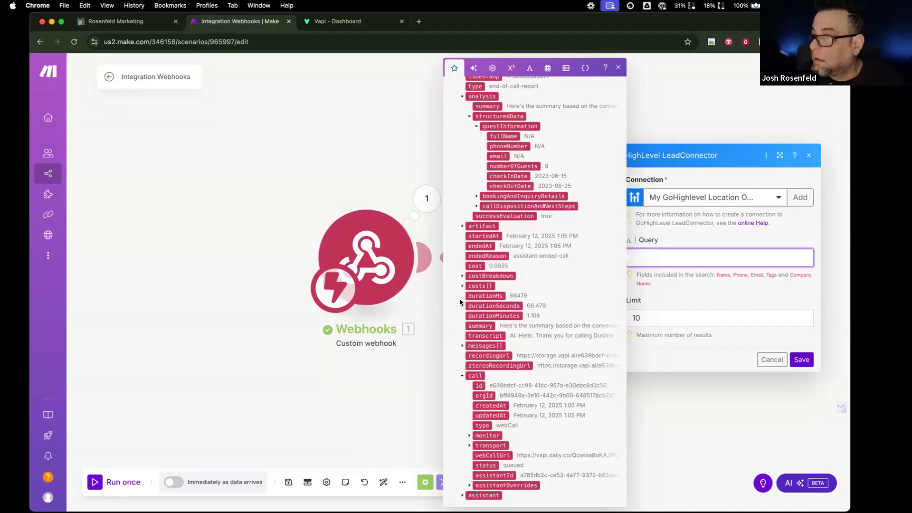
pyautogui.scroll(2, 461, 302)
pyautogui.scroll(1, 460, 299)
pyautogui.scroll(-3, 462, 333)
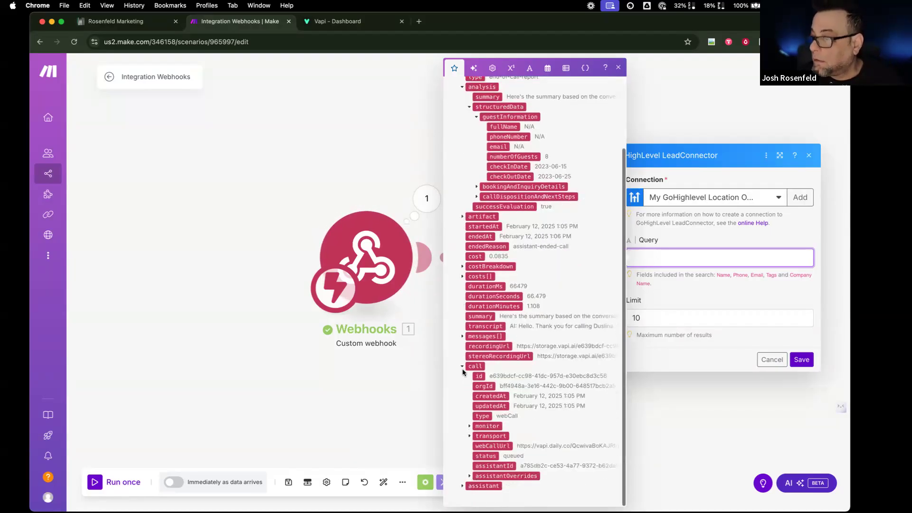
# - Expand the assistant and messages[] fields, then reopen the Search Contacts settings
pyautogui.click(464, 486)
pyautogui.scroll(-5, 466, 475)
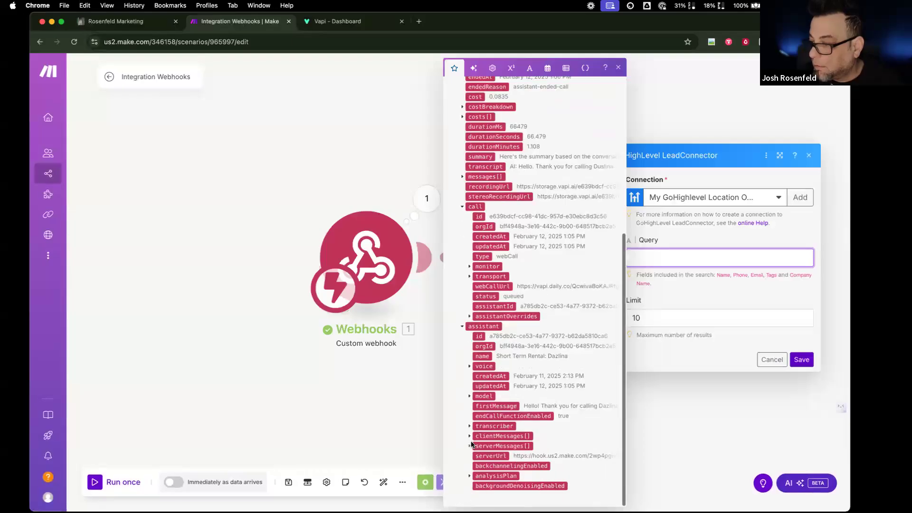
pyautogui.scroll(5, 472, 445)
pyautogui.scroll(1, 472, 445)
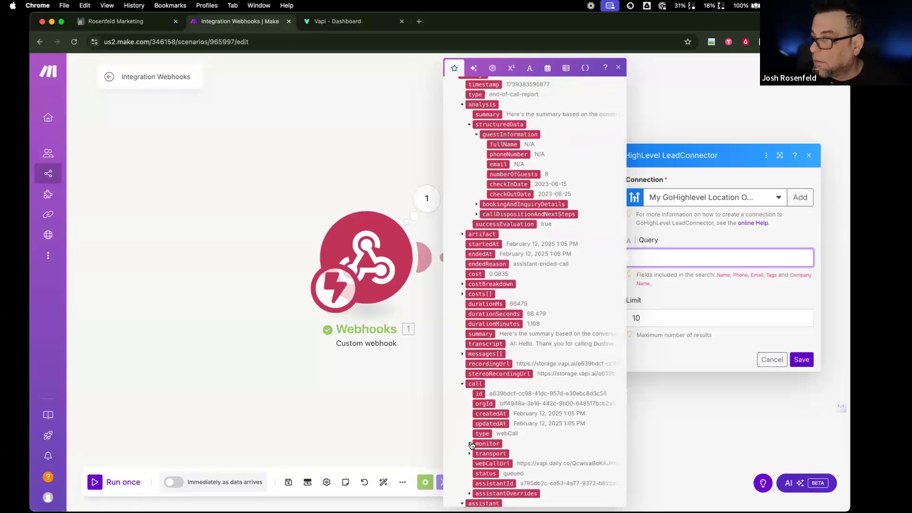
pyautogui.click(462, 353)
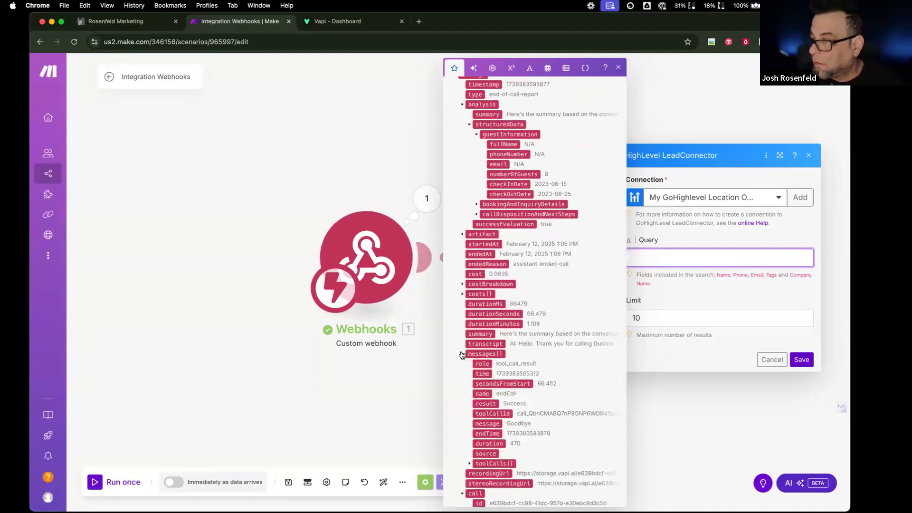
pyautogui.scroll(2, 462, 354)
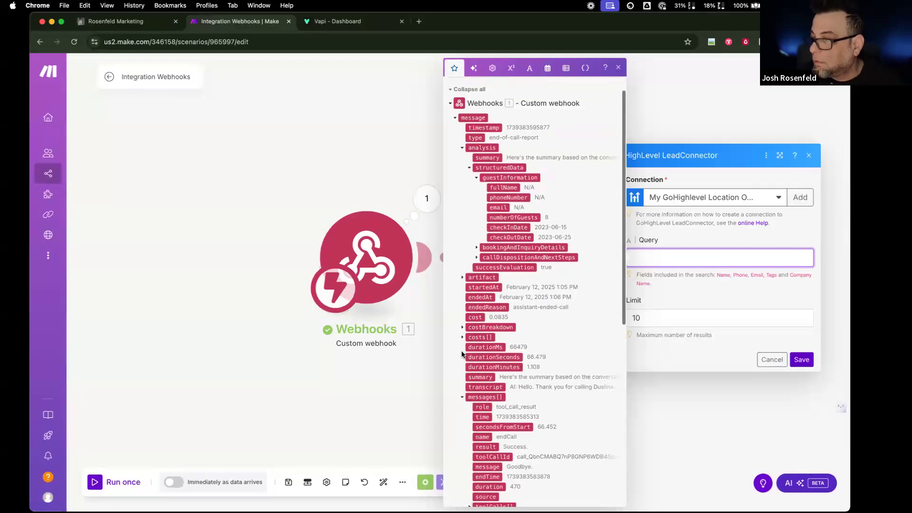
pyautogui.scroll(-4, 462, 354)
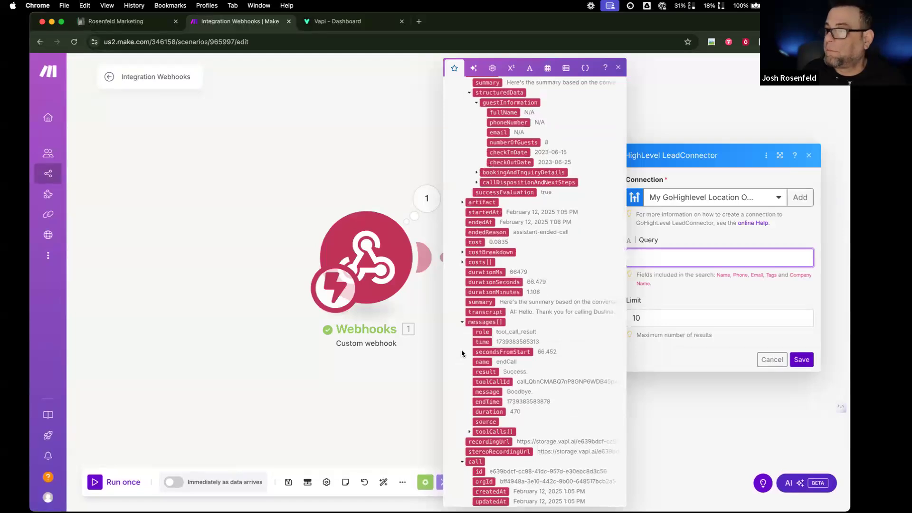
pyautogui.click(267, 376)
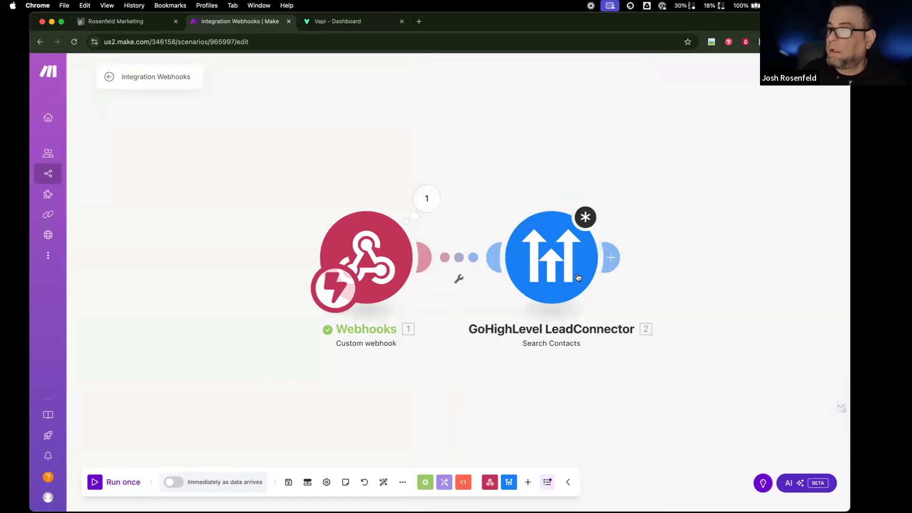
pyautogui.click(576, 258)
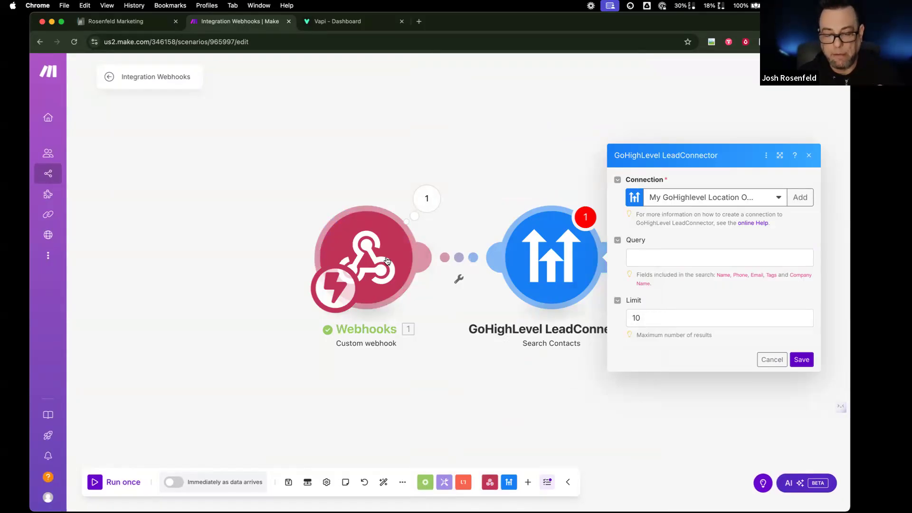
pyautogui.click(342, 21)
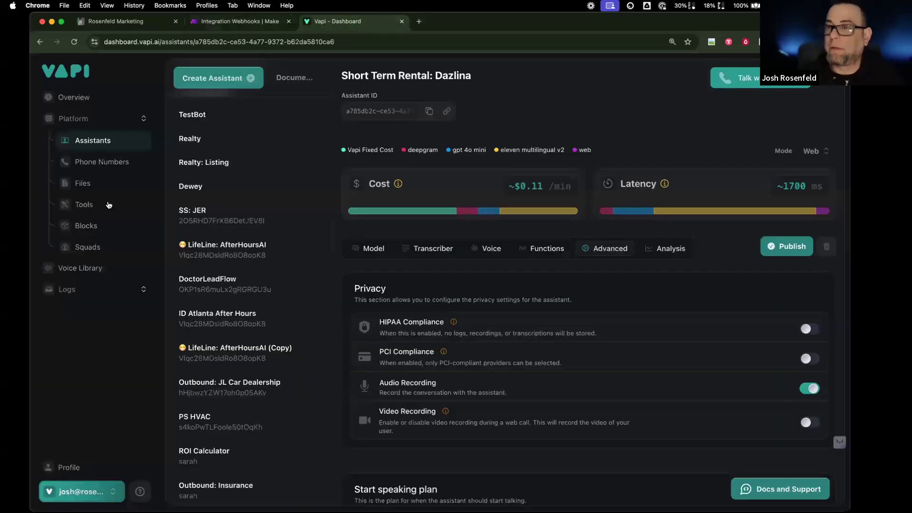
# - Assign Short Term Rental: Dazlina as the Forza phone number's inbound assistant
pyautogui.click(116, 165)
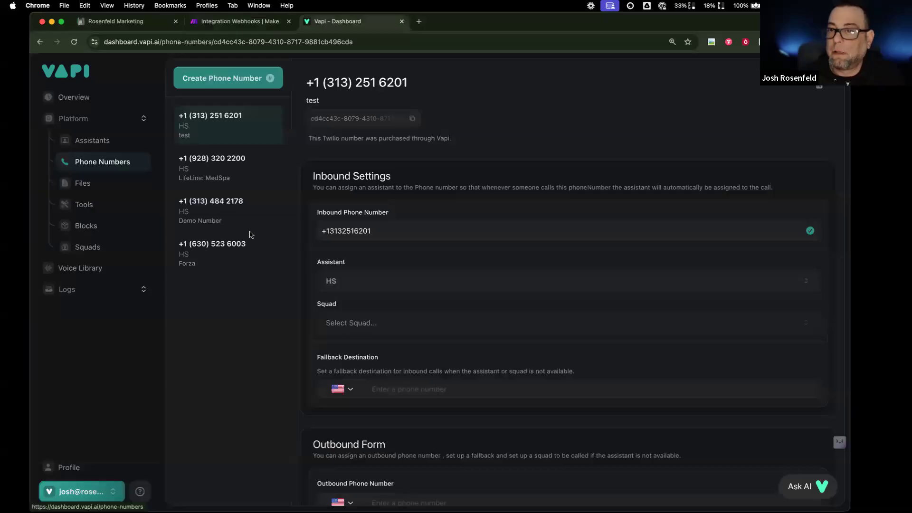
pyautogui.click(247, 252)
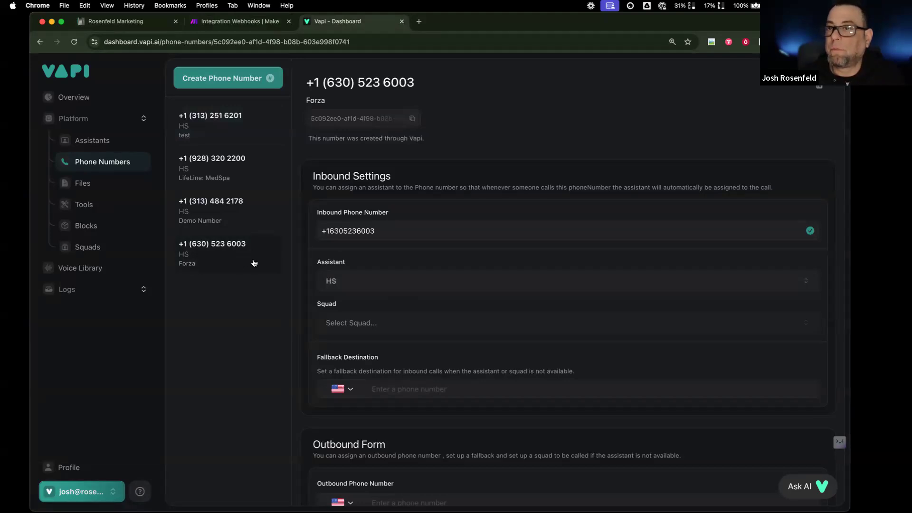
pyautogui.click(401, 289)
pyautogui.scroll(-10, 332, 475)
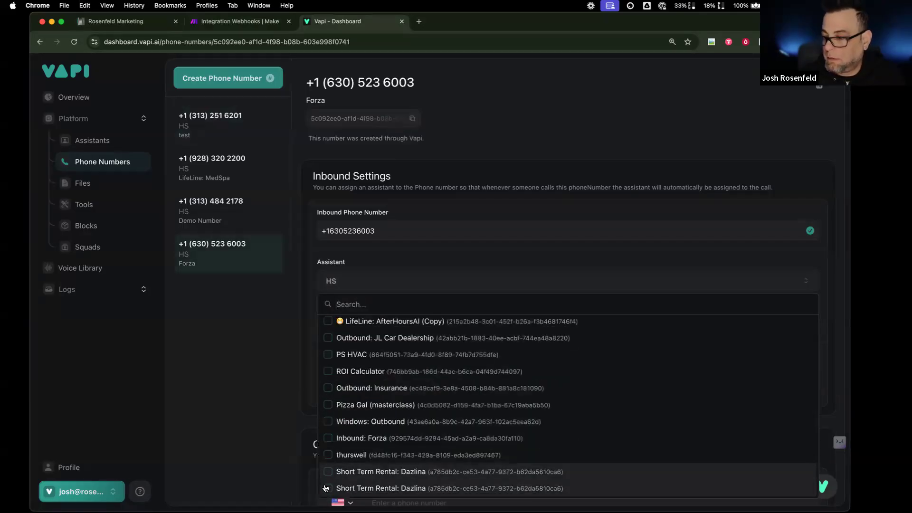
pyautogui.click(326, 488)
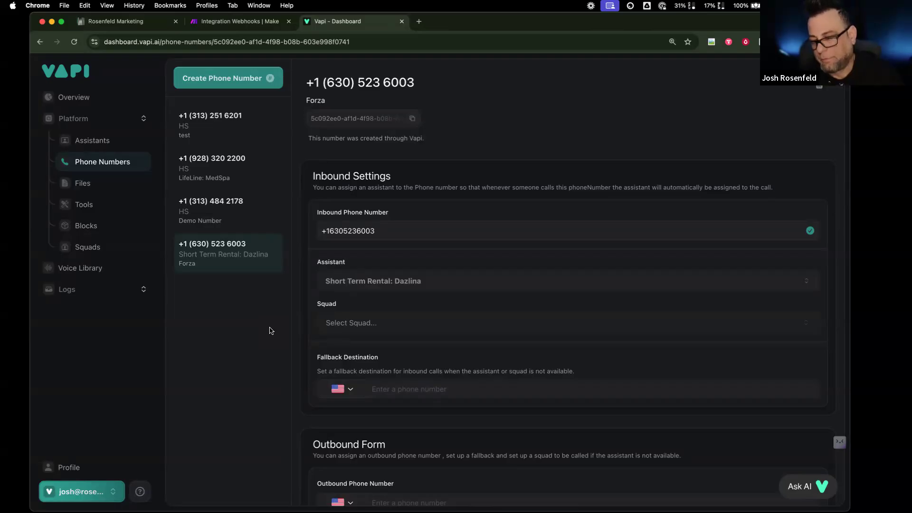
pyautogui.click(252, 24)
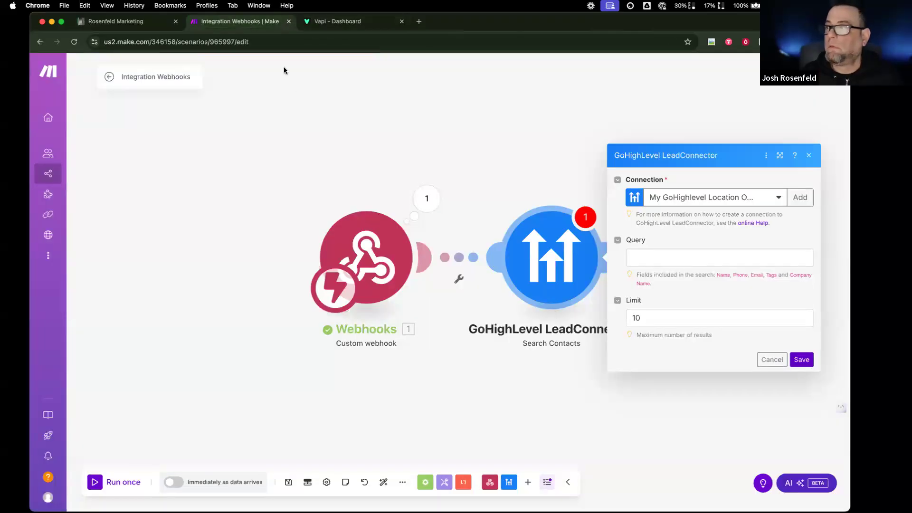
# - Inspect the webhook's last received data, expanding the message and analysis collections
pyautogui.click(430, 211)
pyautogui.click(485, 222)
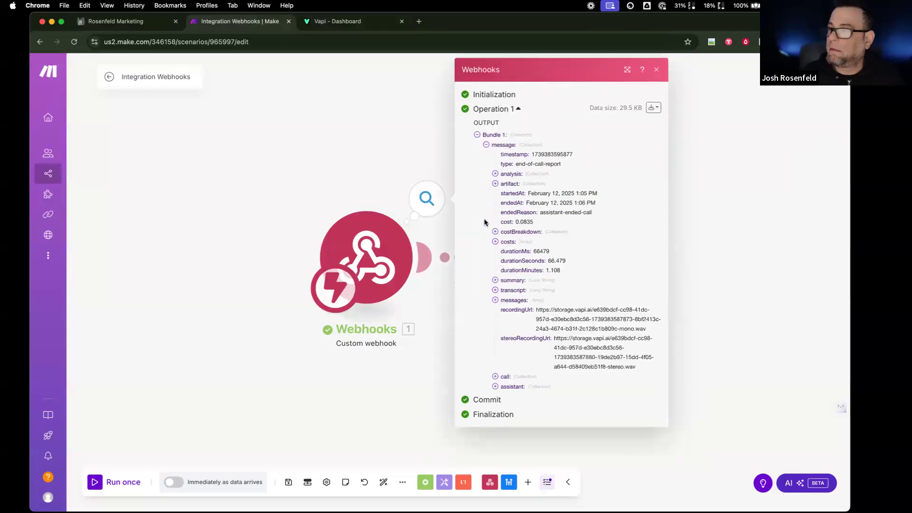
pyautogui.click(495, 174)
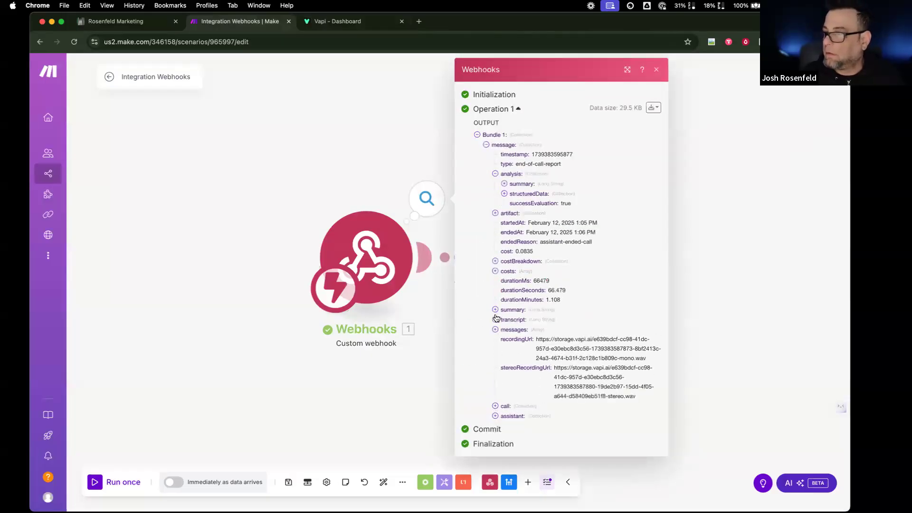
pyautogui.click(129, 415)
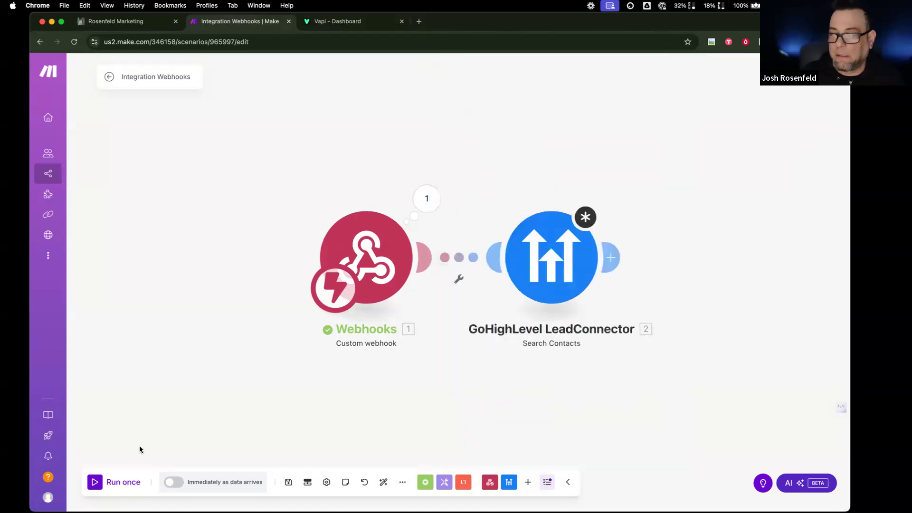
# - Attempt a run, dismiss the setup warning, and delete the GoHighLevel LeadConnector module
pyautogui.click(124, 481)
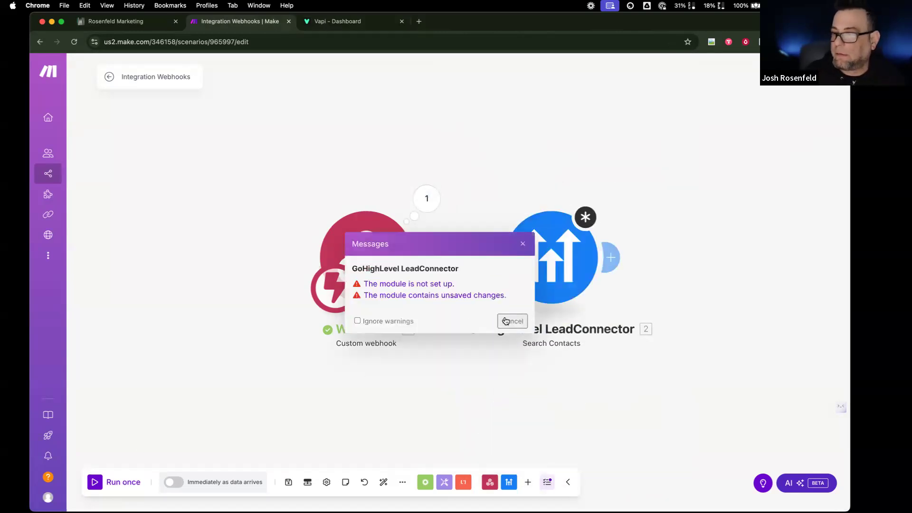
pyautogui.click(505, 321)
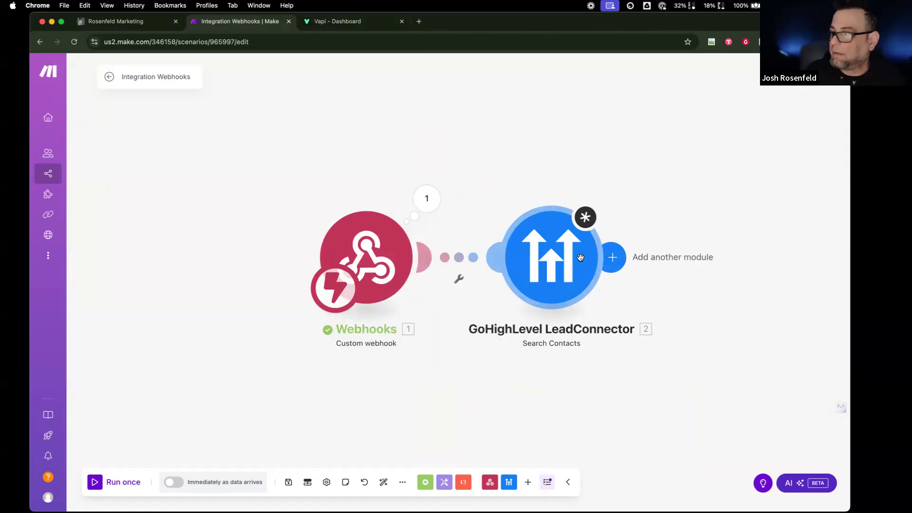
pyautogui.rightClick(541, 261)
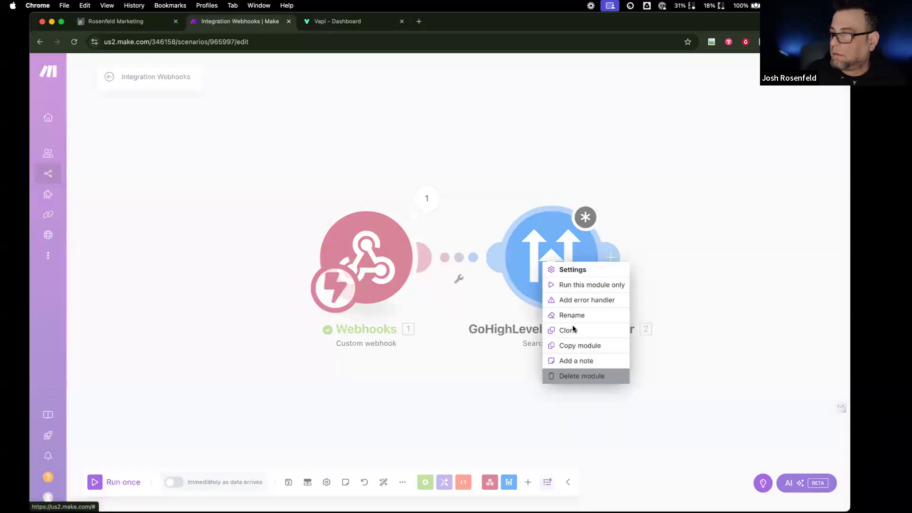
pyautogui.click(582, 376)
# - Run the scenario once, waiting for new webhook data, and browse the incoming output
pyautogui.click(128, 482)
pyautogui.click(238, 491)
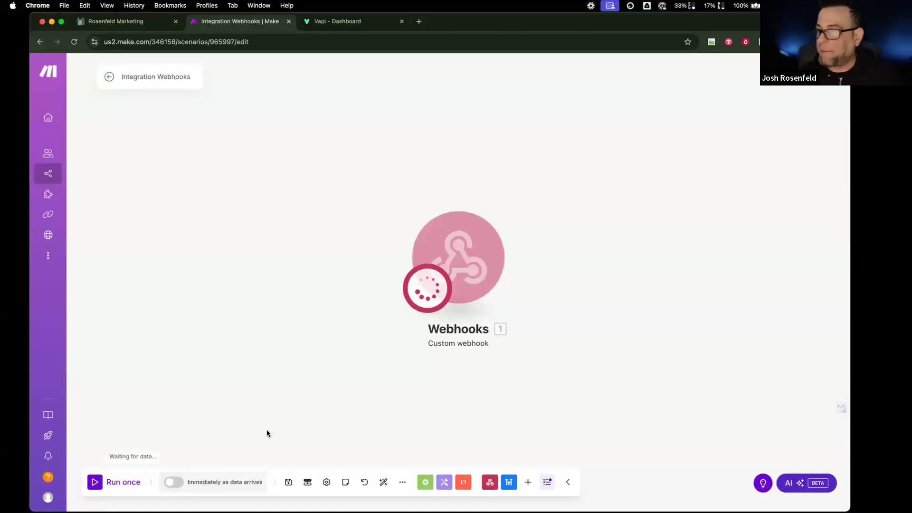
pyautogui.hscroll(3, 528, 293)
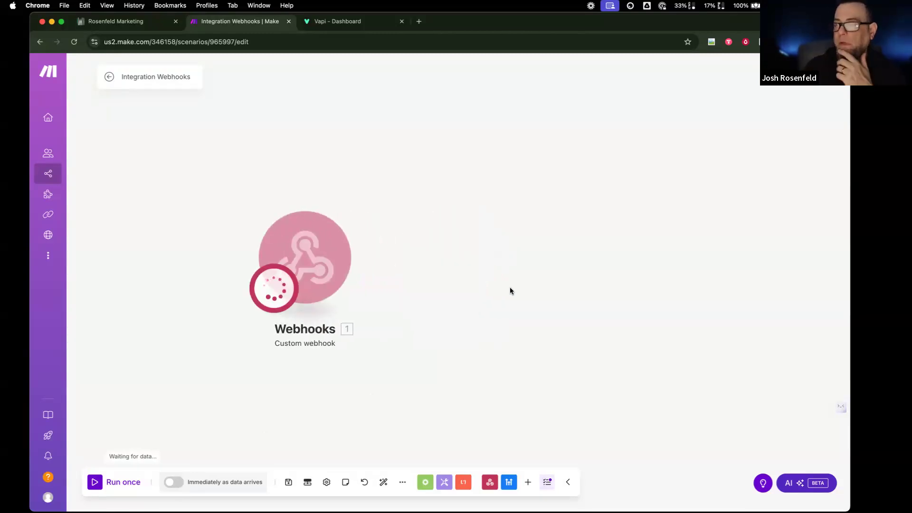
pyautogui.scroll(-1, 509, 288)
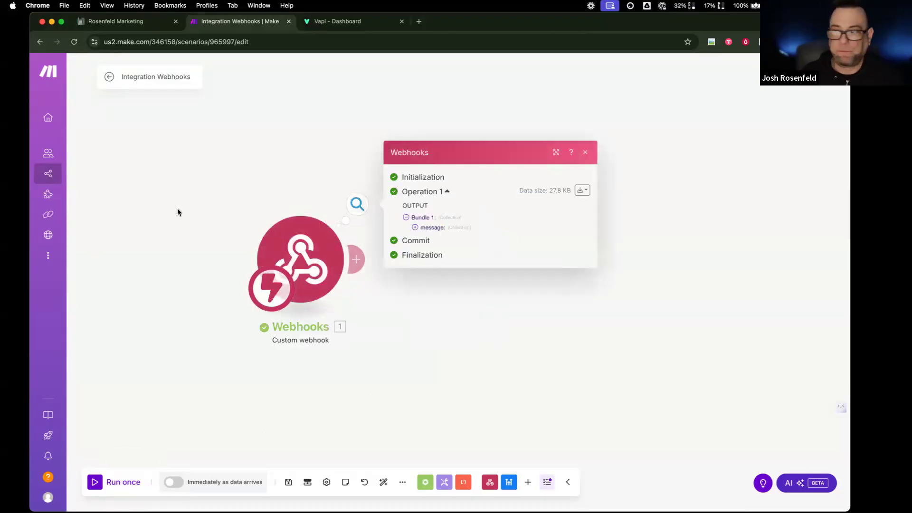
# - Inspect the new webhook data down to message > phoneNumber > customer number
pyautogui.click(417, 227)
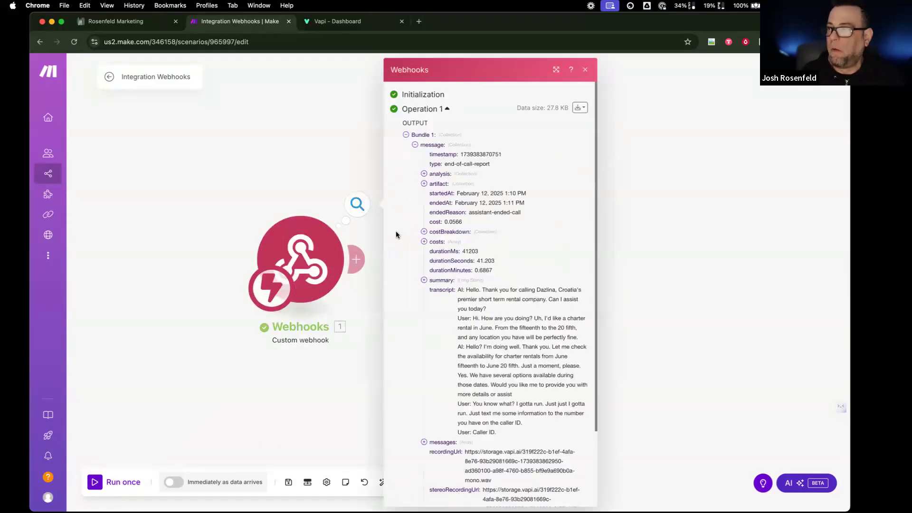
pyautogui.scroll(-3, 452, 338)
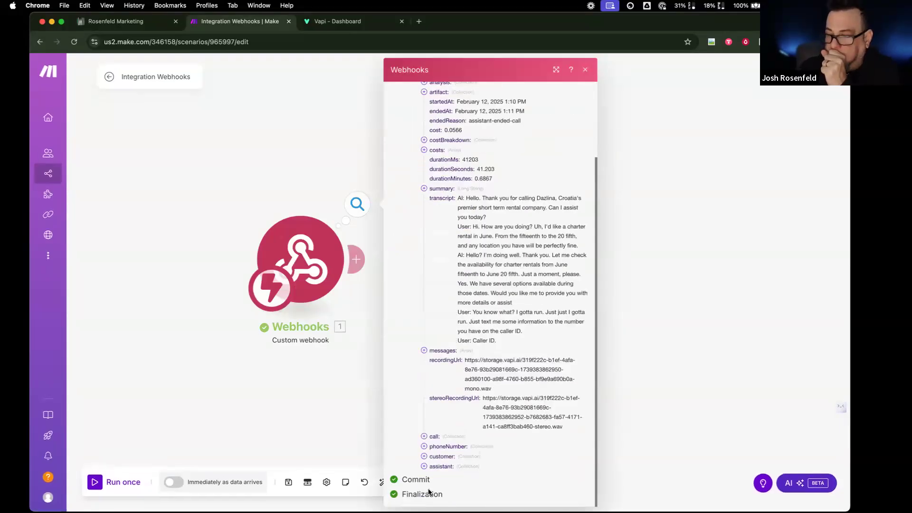
pyautogui.click(424, 446)
pyautogui.scroll(-2, 479, 415)
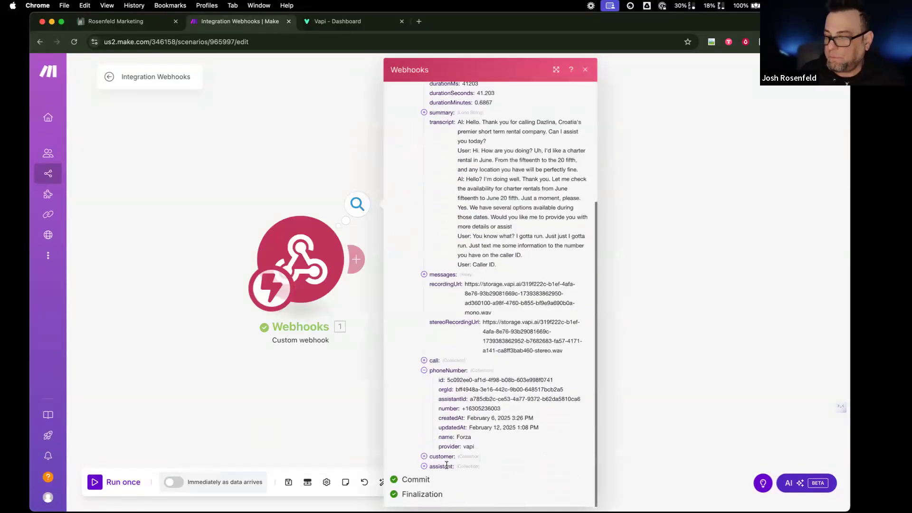
pyautogui.click(424, 456)
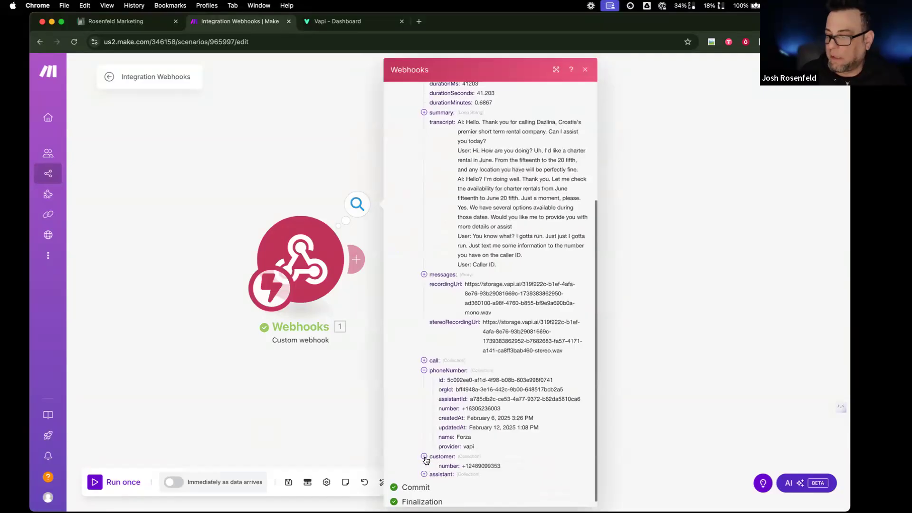
pyautogui.scroll(-1, 511, 453)
pyautogui.moveTo(514, 450); pyautogui.dragTo(461, 446)
pyautogui.scroll(1, 462, 447)
pyautogui.click(692, 371)
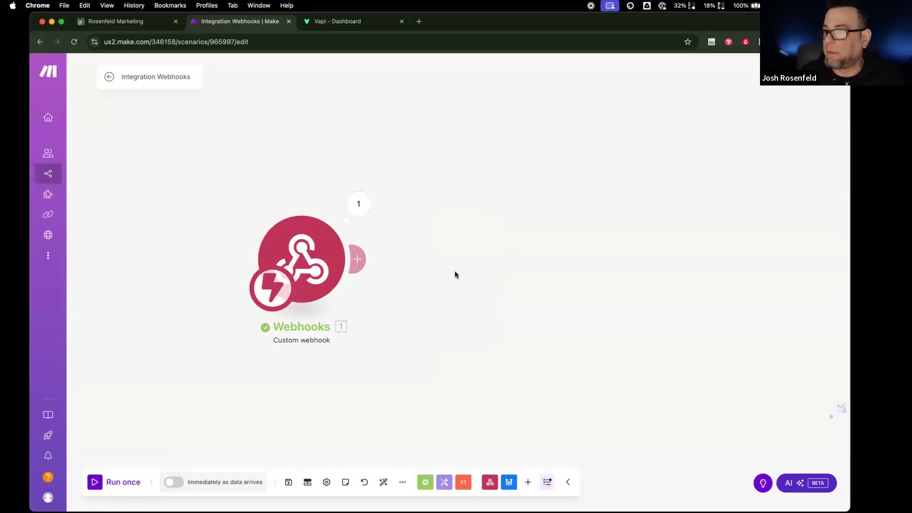
# - Add GoHighLevel Search Contacts after the webhook, with Query mapped to message.customer.number
pyautogui.click(365, 257)
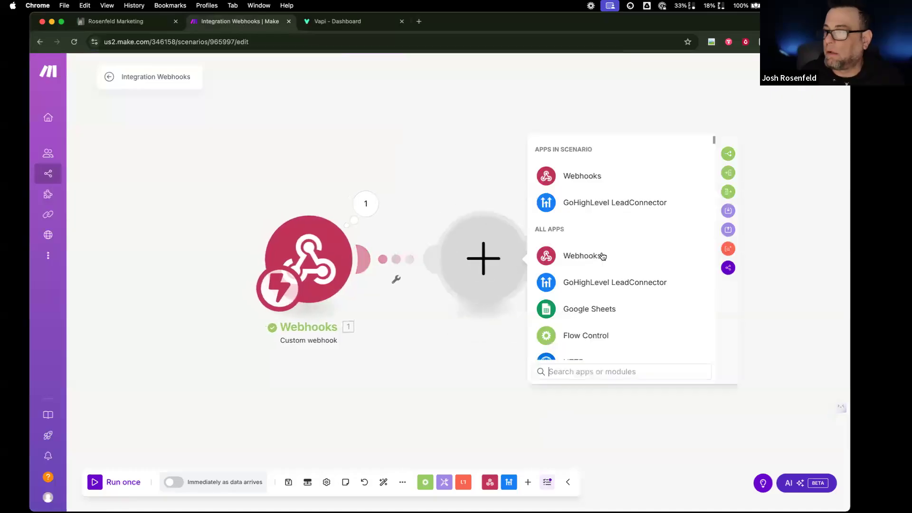
pyautogui.click(602, 204)
pyautogui.click(599, 224)
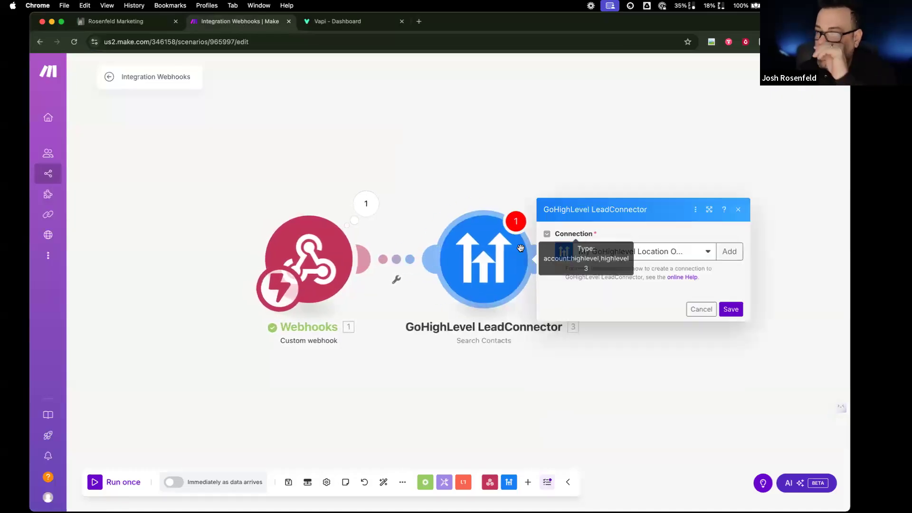
pyautogui.click(595, 263)
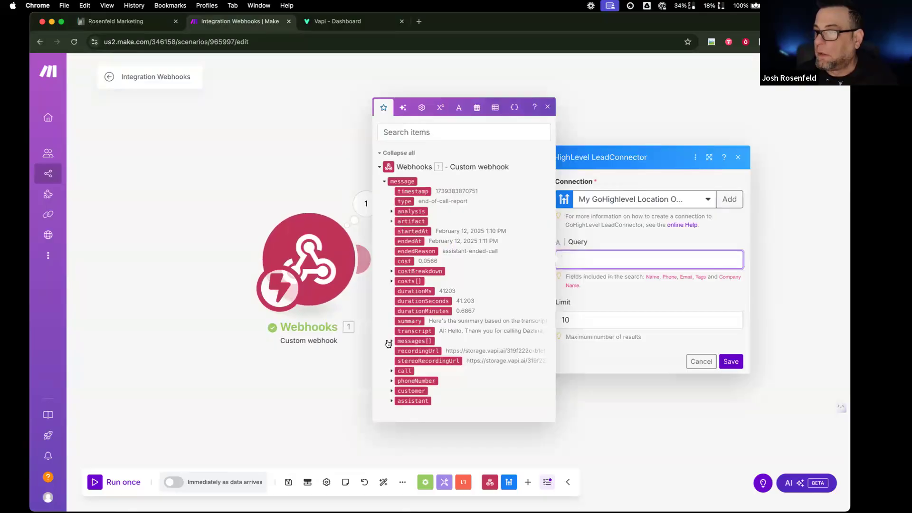
pyautogui.click(392, 383)
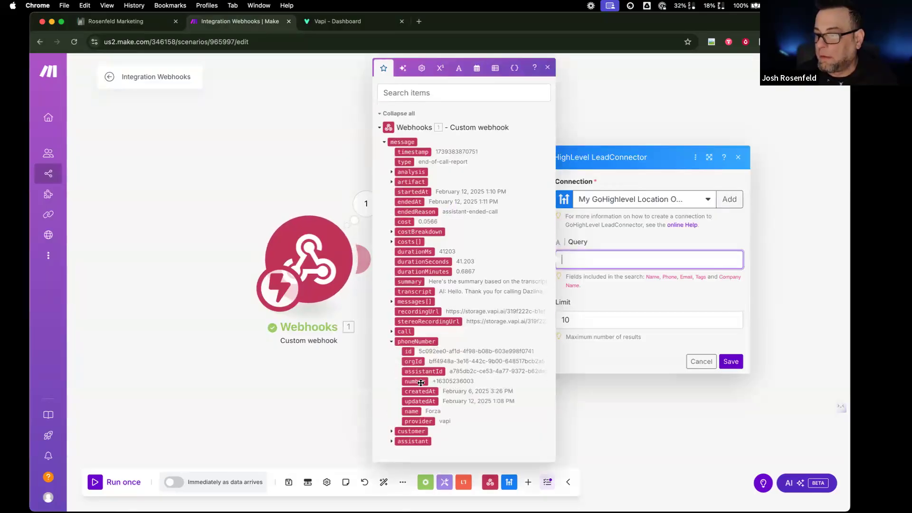
pyautogui.click(392, 431)
pyautogui.click(415, 441)
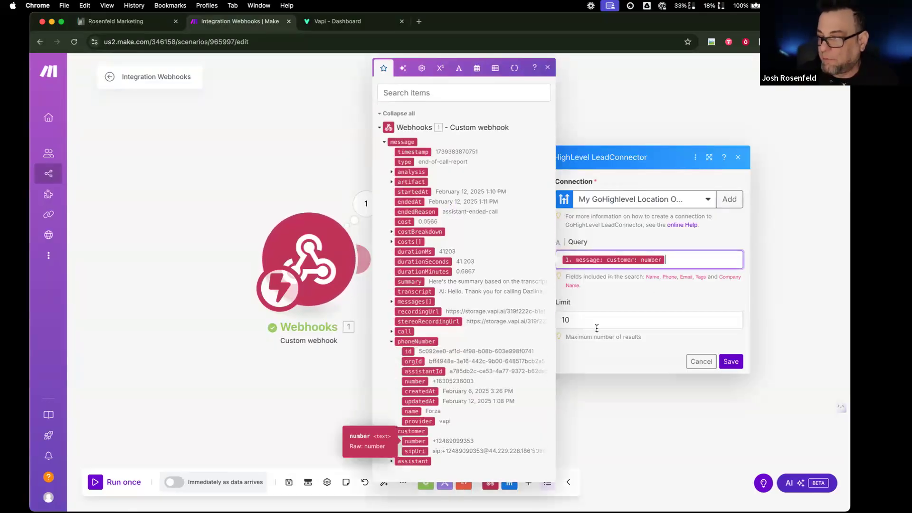
pyautogui.click(730, 361)
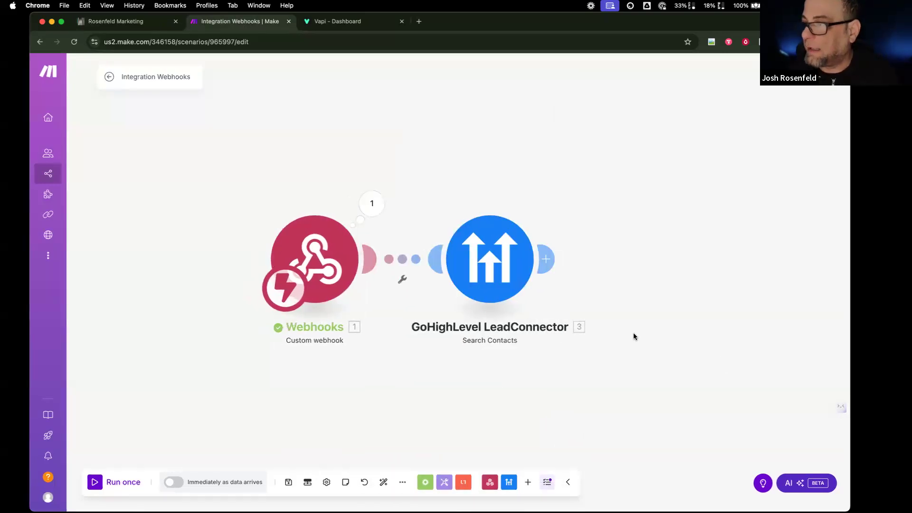
pyautogui.click(548, 260)
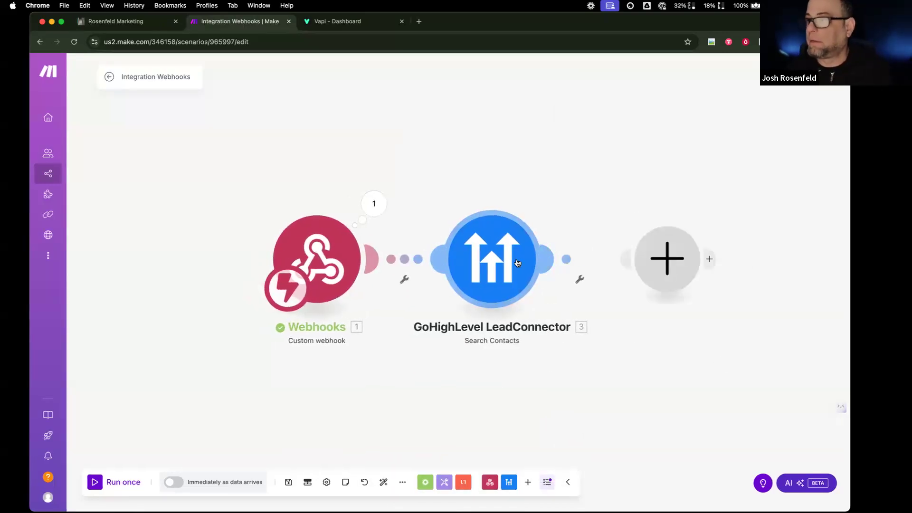
# - Discard the empty step and review the Search Contacts module's existing GoHighLevel connections
pyautogui.click(685, 176)
pyautogui.click(496, 259)
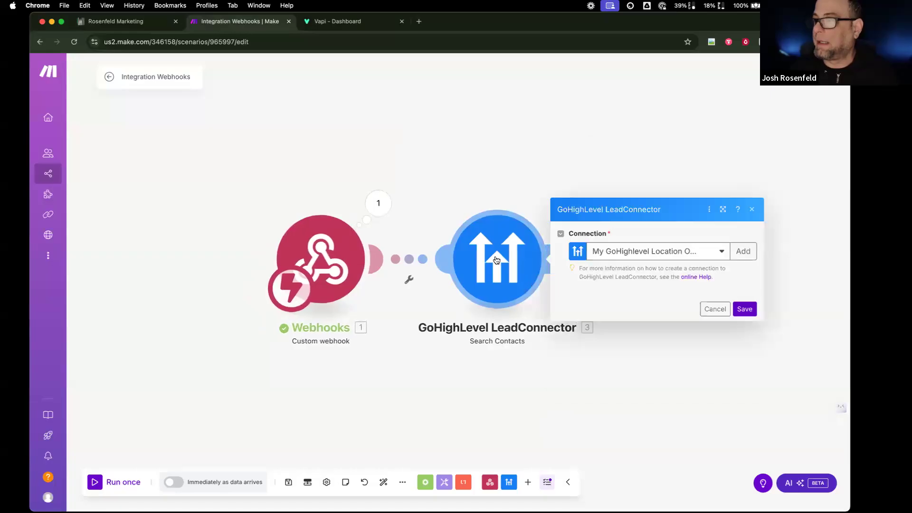
pyautogui.click(726, 201)
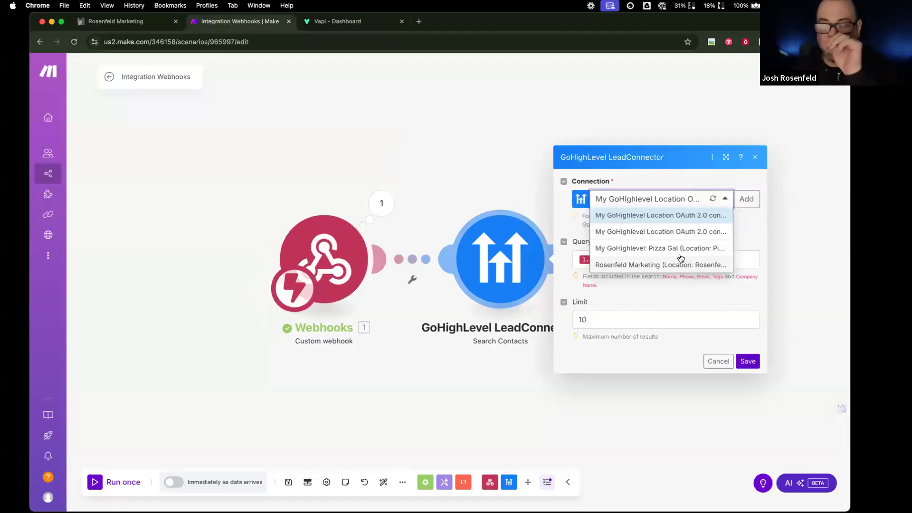
pyautogui.click(742, 177)
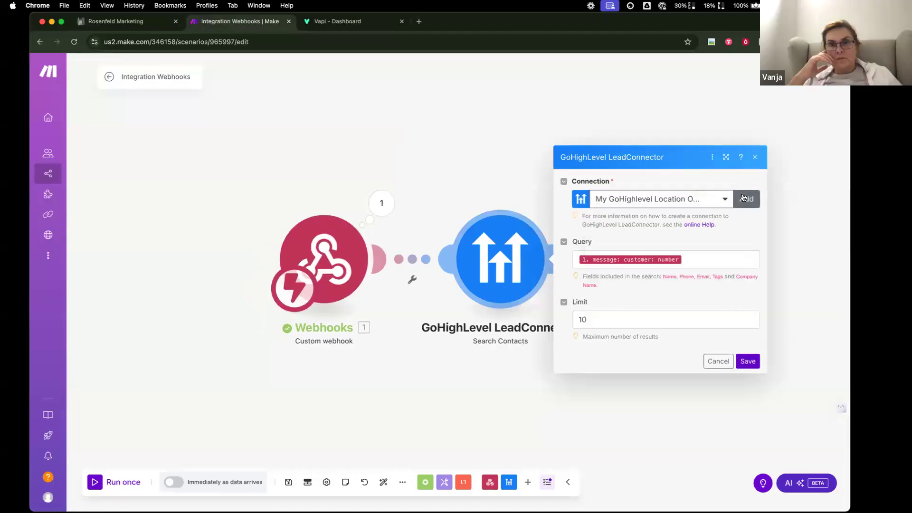
# - Create a GoHighlevel Location OAuth 2.0 connection named 'Short Term Rental' and start authorization
pyautogui.click(743, 197)
pyautogui.click(653, 199)
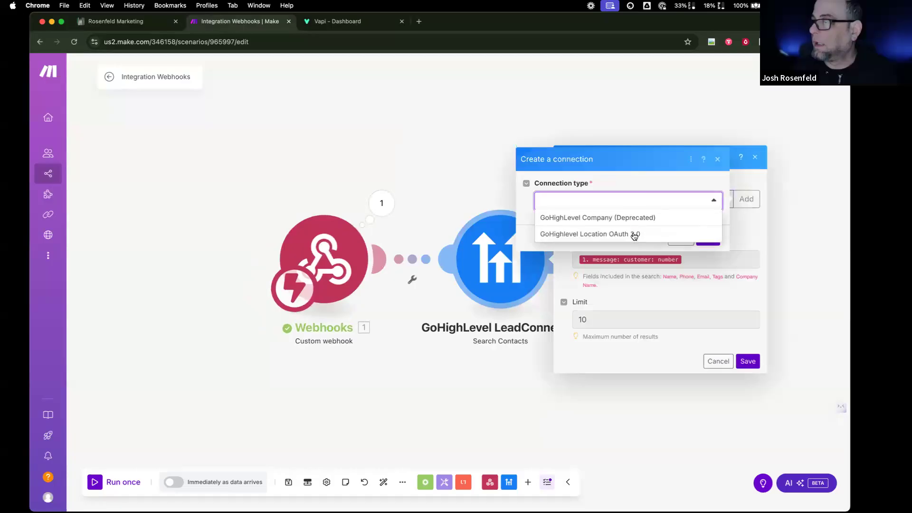
pyautogui.click(633, 235)
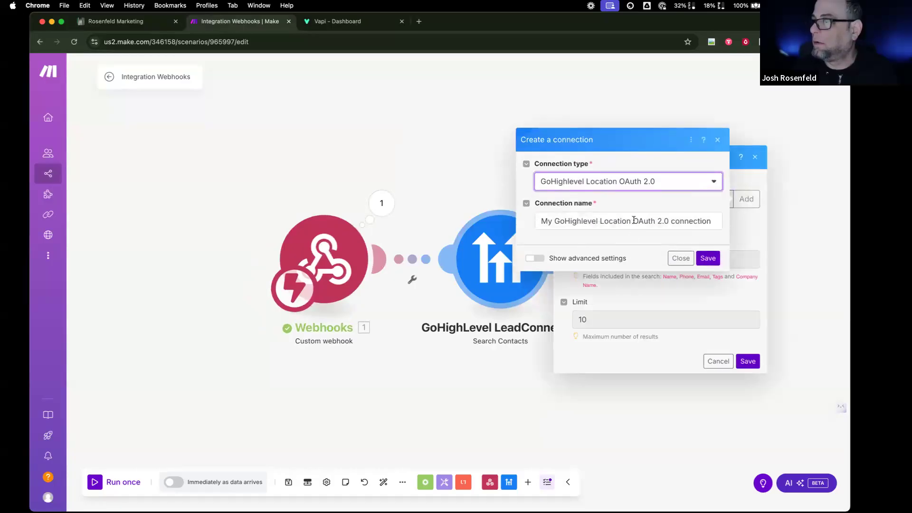
pyautogui.tripleClick(634, 220)
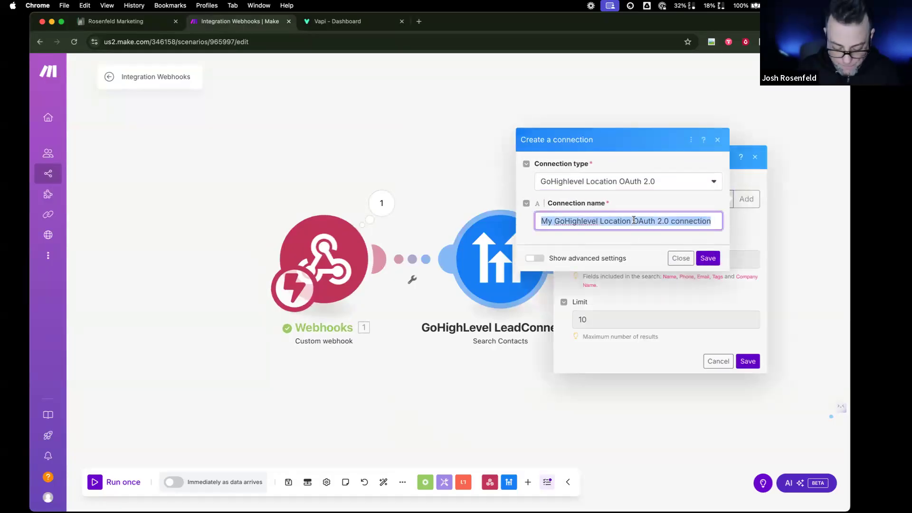
pyautogui.write('Skoo')
pyautogui.press('BackSpace')
pyautogui.press('BackSpace')
pyautogui.press('BackSpace')
pyautogui.write('hort Term ')
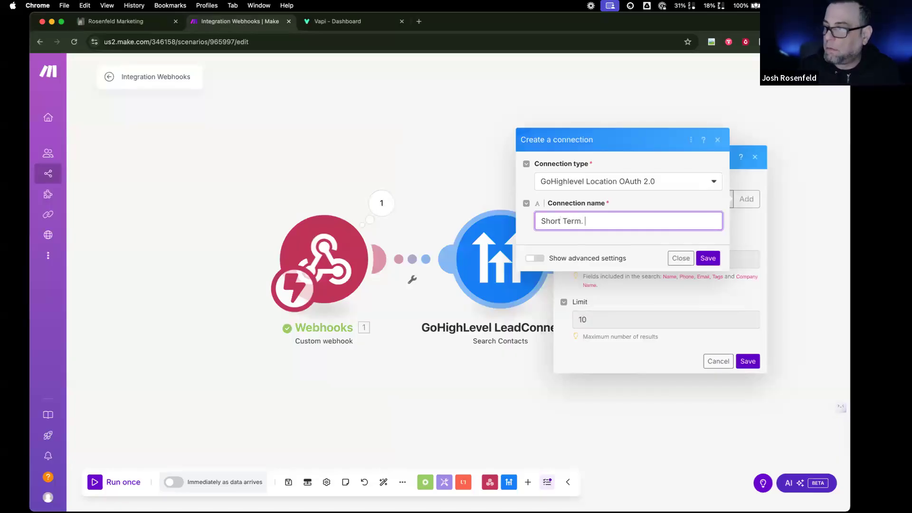
pyautogui.write('Rental')
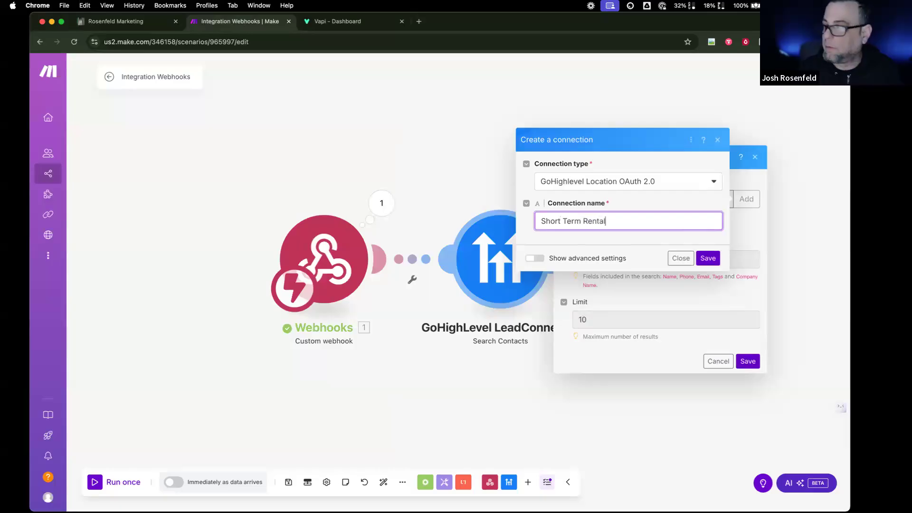
pyautogui.click(708, 258)
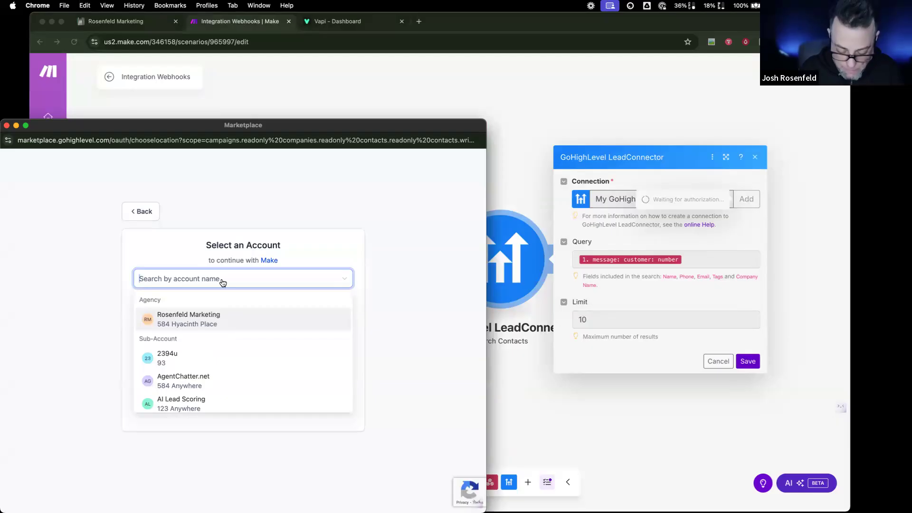
# - Authorize the Masterclass: Short Term Rental sub-account and save Search Contacts
pyautogui.write('short')
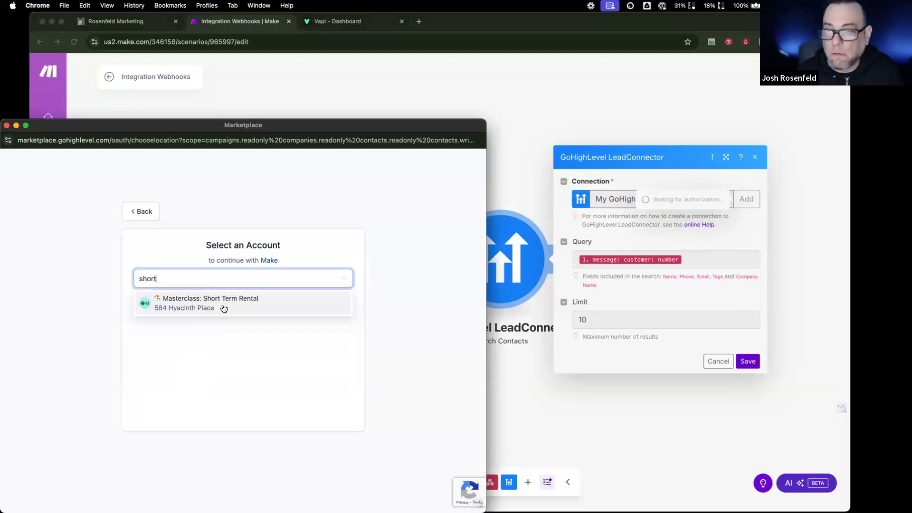
pyautogui.click(224, 309)
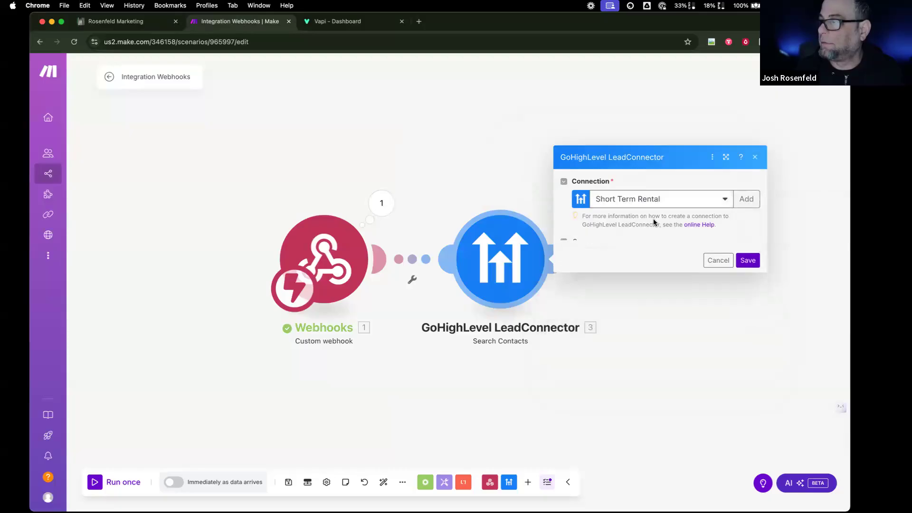
pyautogui.click(746, 362)
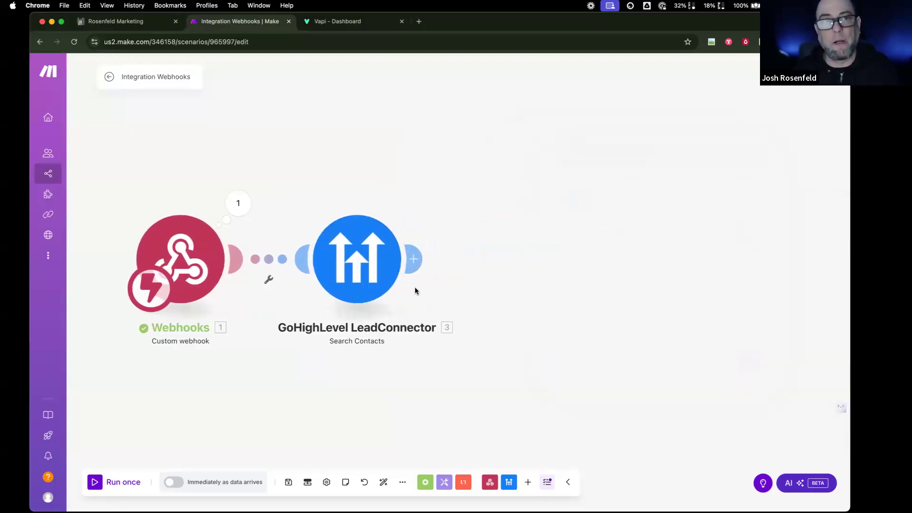
# - Add a Router after Search Contacts with a GoHighLevel Create a Contact module on branch one
pyautogui.click(421, 260)
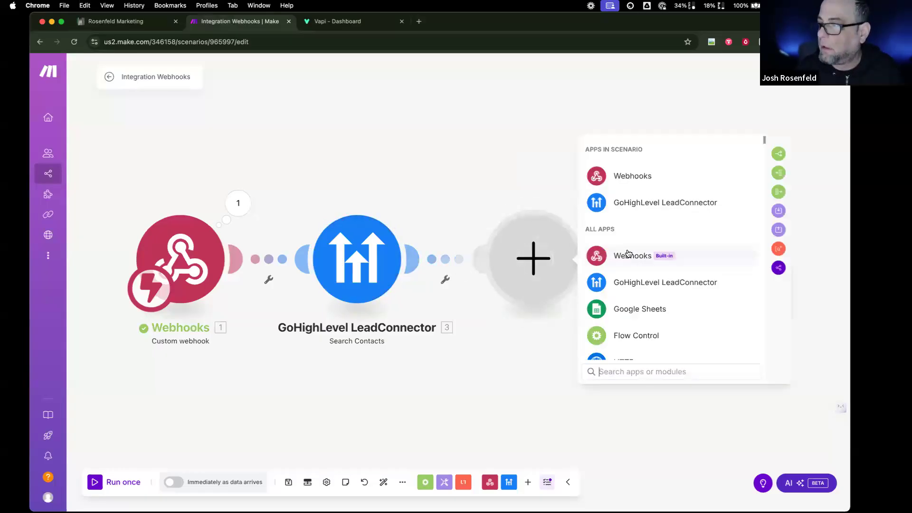
pyautogui.write('rou')
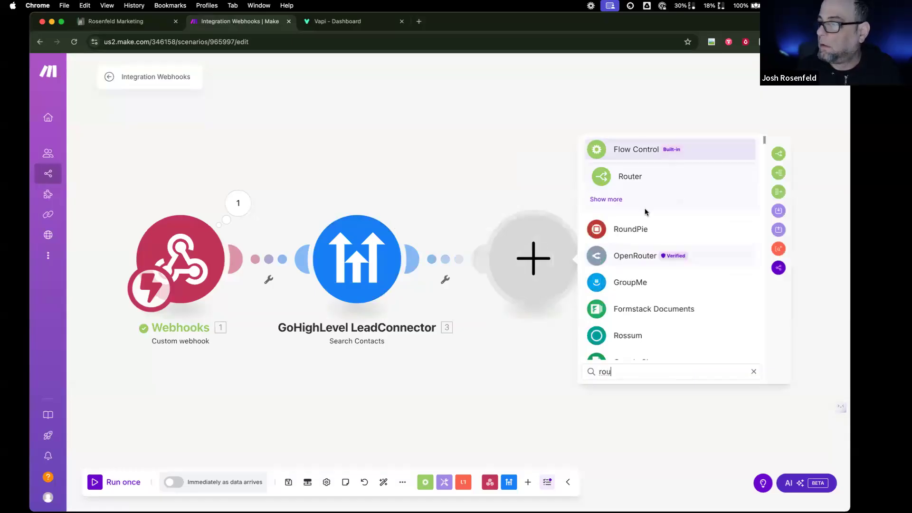
pyautogui.click(647, 179)
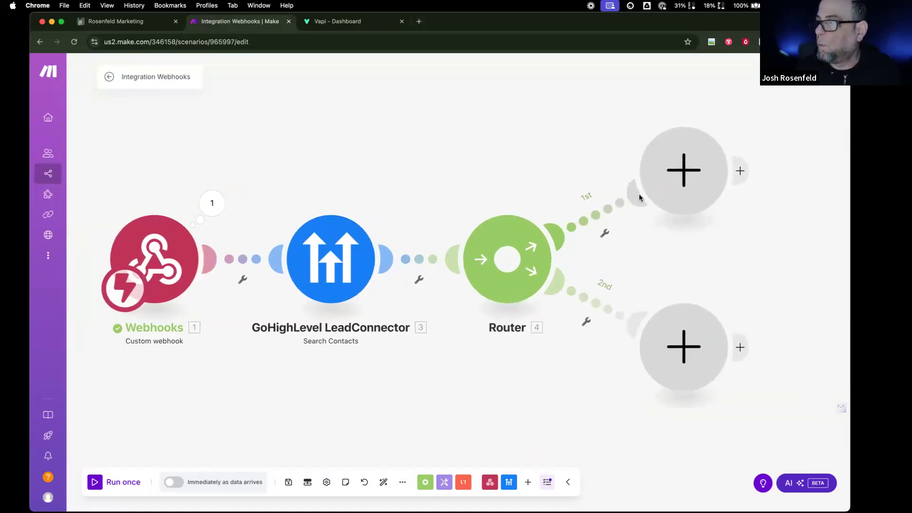
pyautogui.click(682, 175)
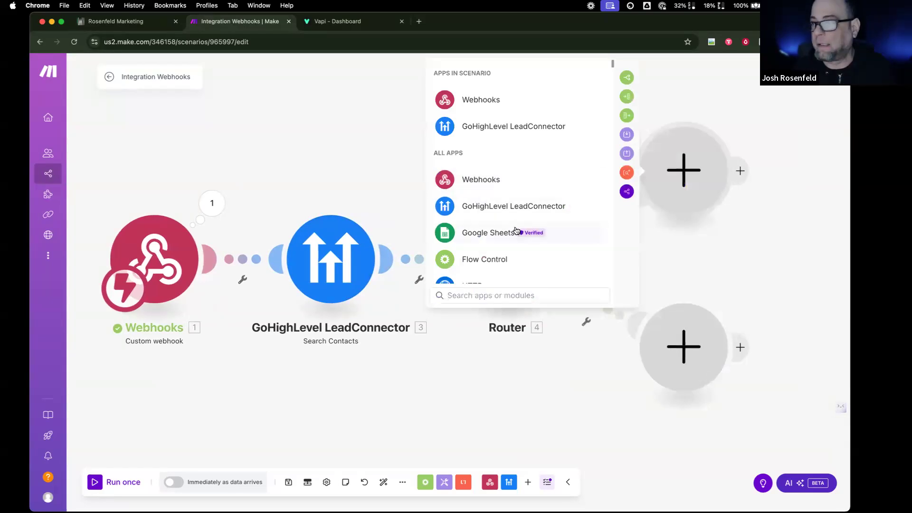
pyautogui.click(522, 135)
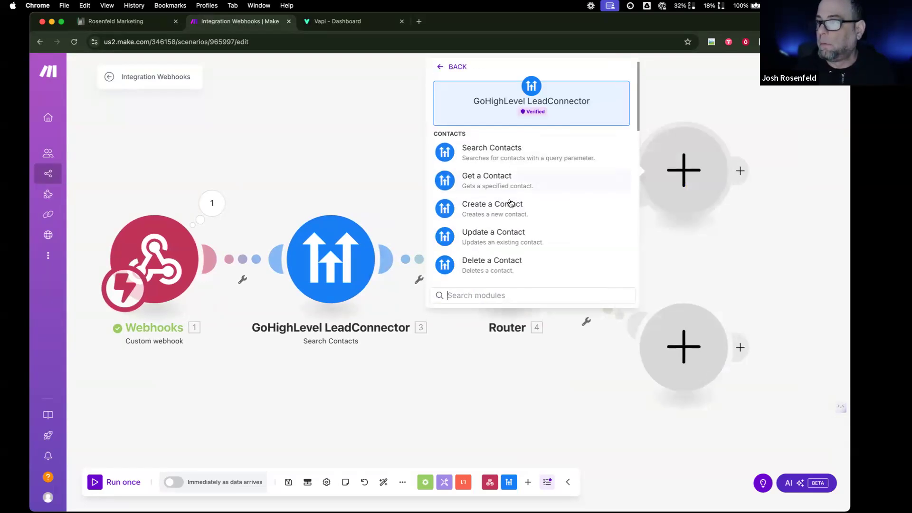
pyautogui.click(511, 215)
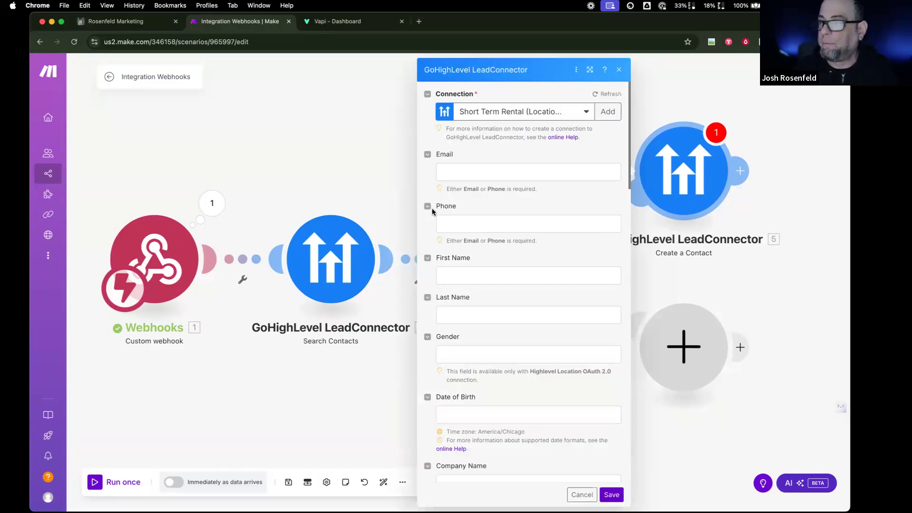
# - Map message > customer > number into the contact's Phone field and save Create a Contact
pyautogui.click(474, 226)
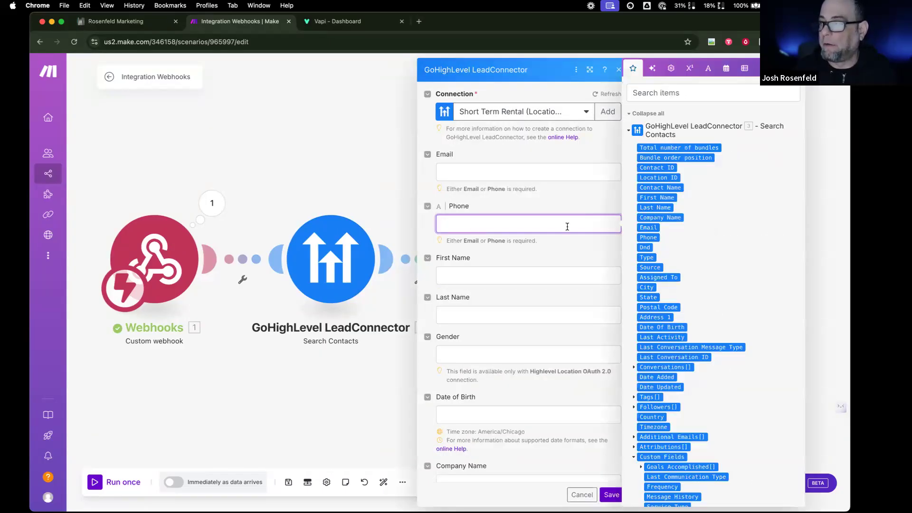
pyautogui.scroll(-8, 646, 257)
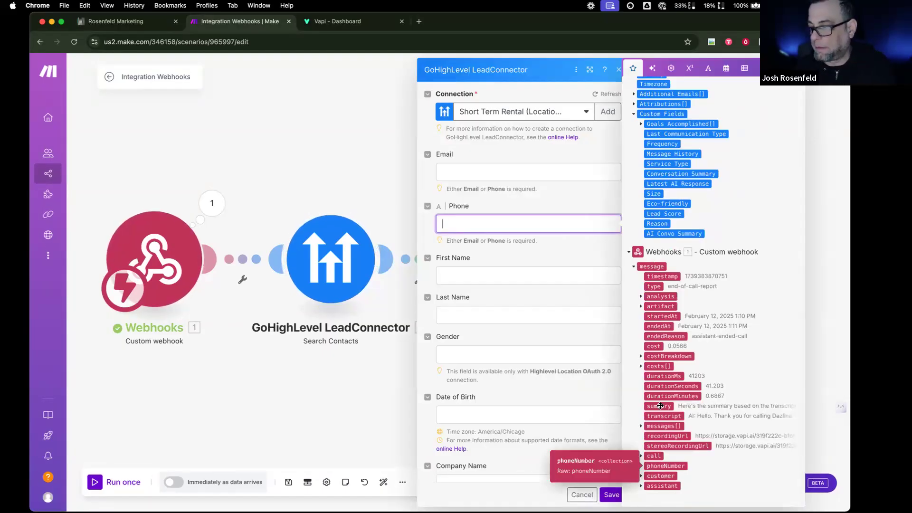
pyautogui.click(641, 466)
pyautogui.scroll(-3, 641, 470)
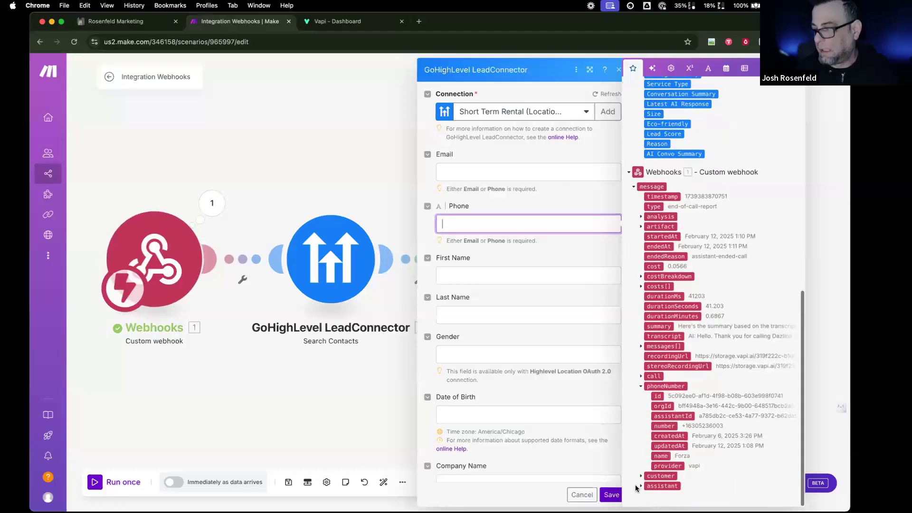
pyautogui.click(641, 476)
pyautogui.click(664, 486)
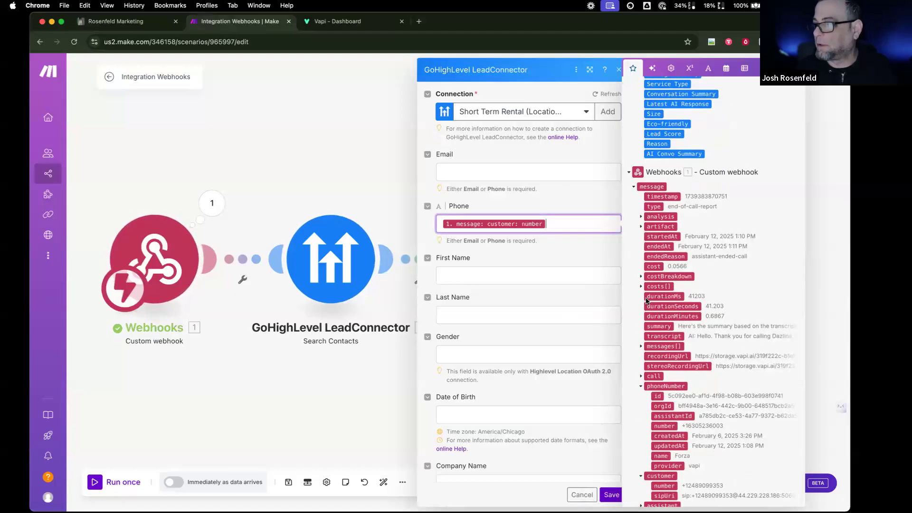
pyautogui.click(580, 276)
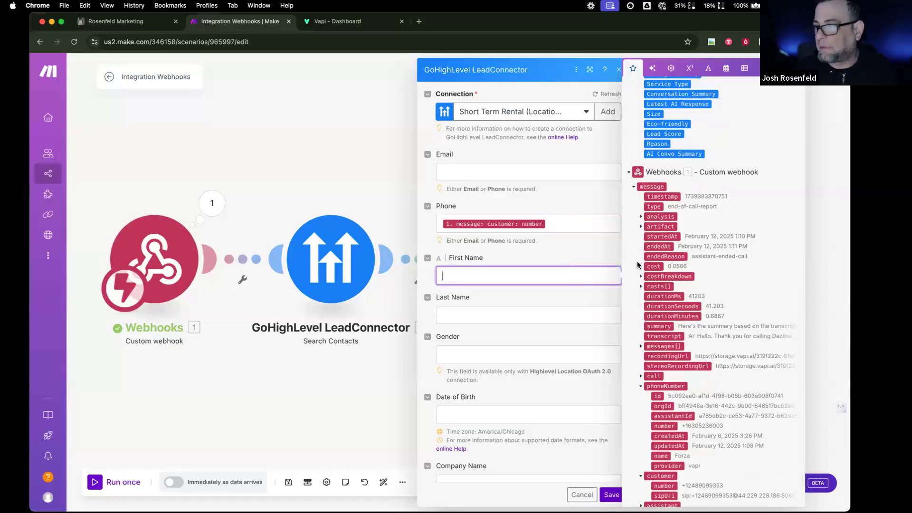
pyautogui.click(612, 495)
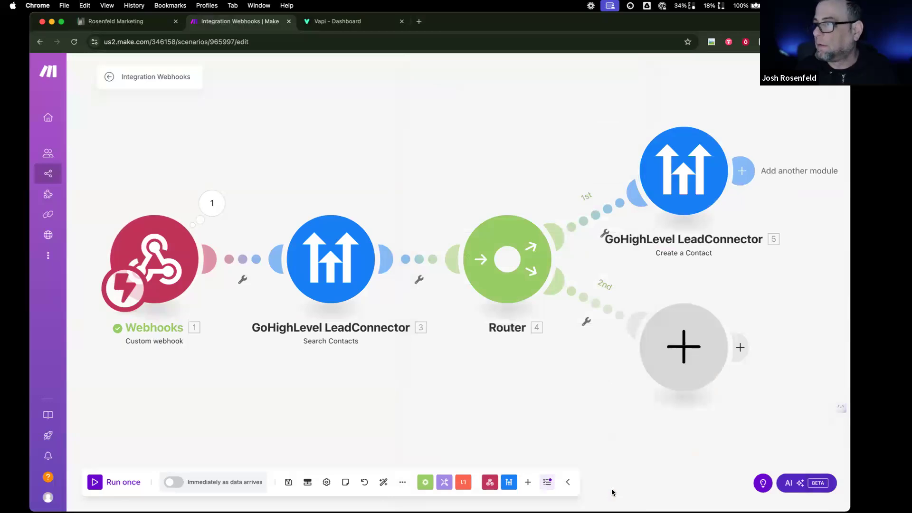
pyautogui.click(687, 346)
# - Add a GoHighLevel Update a Contact module using Search Contacts' 3. Contact ID, then review Create a Contact
pyautogui.click(528, 291)
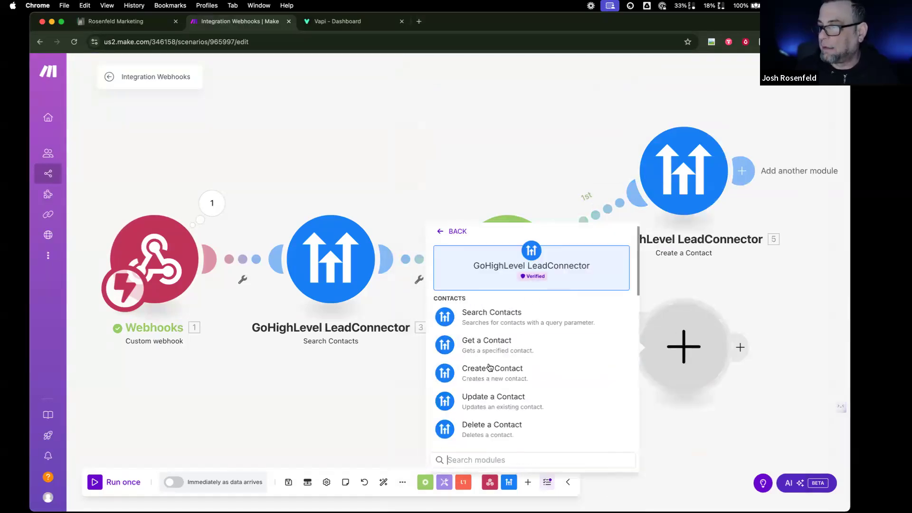
pyautogui.click(501, 396)
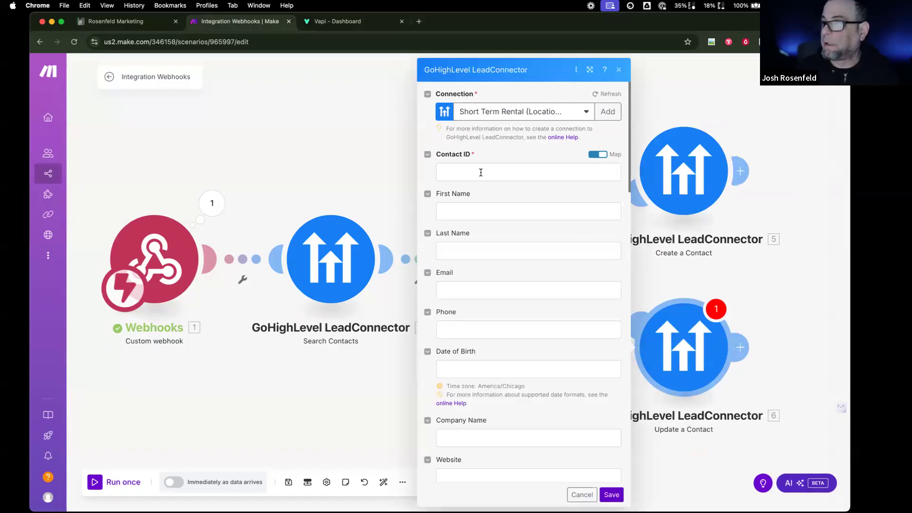
pyautogui.click(489, 173)
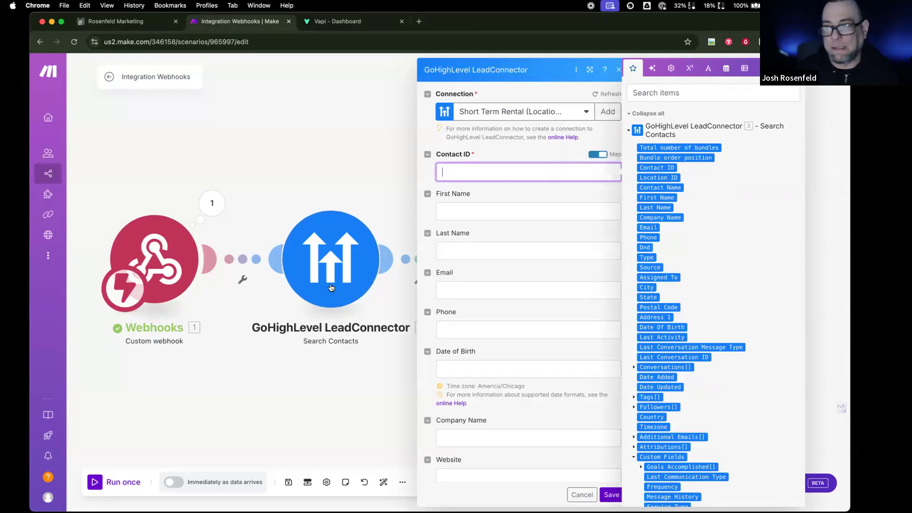
pyautogui.click(666, 167)
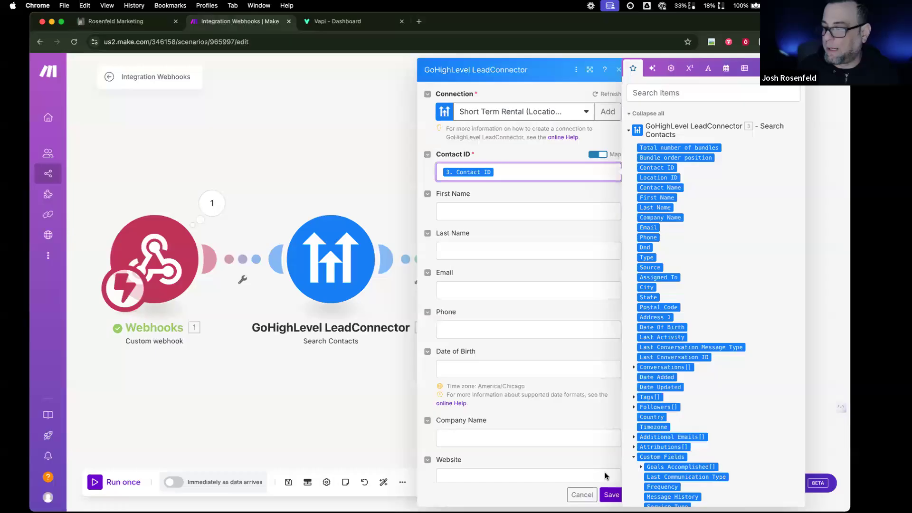
pyautogui.click(612, 496)
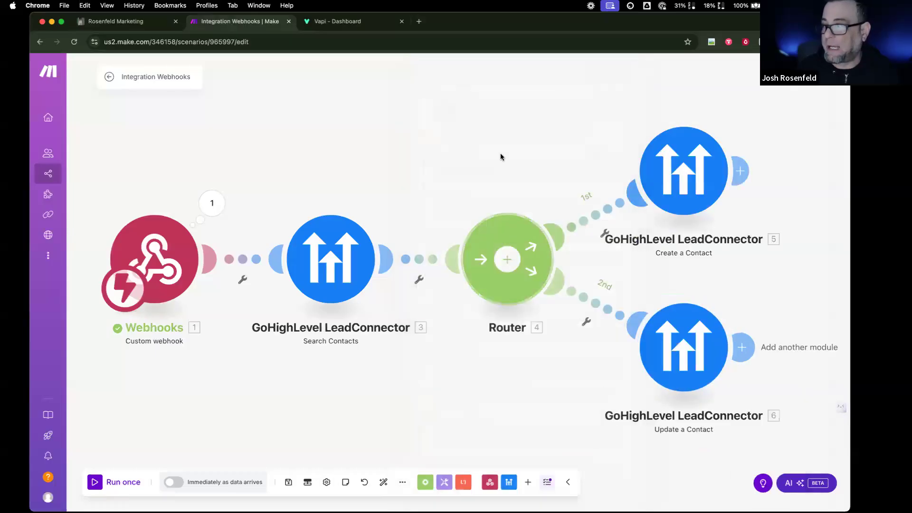
pyautogui.click(662, 184)
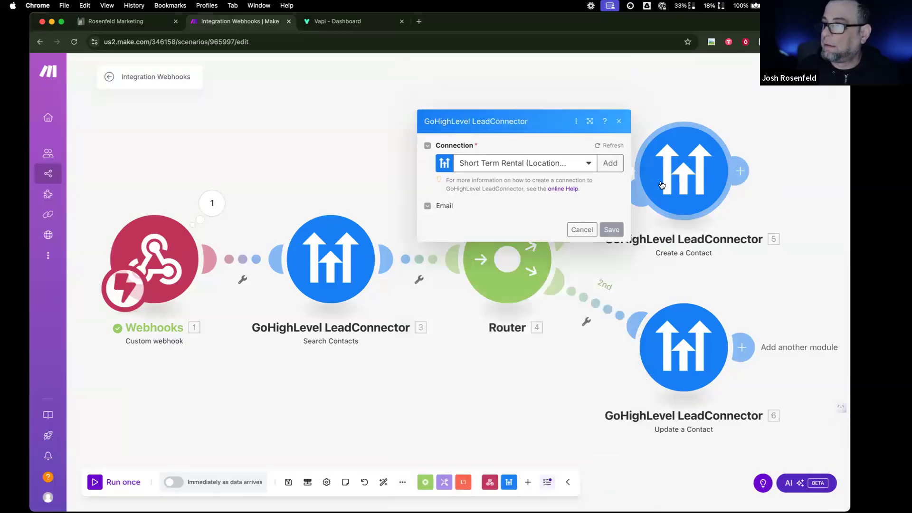
pyautogui.click(325, 166)
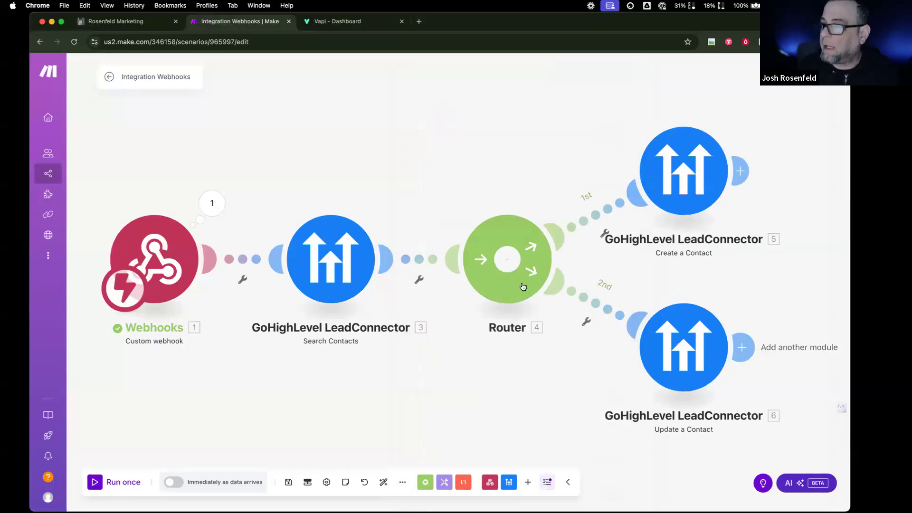
# - Start a filter on the first route and label it 'New Contact'
pyautogui.click(605, 233)
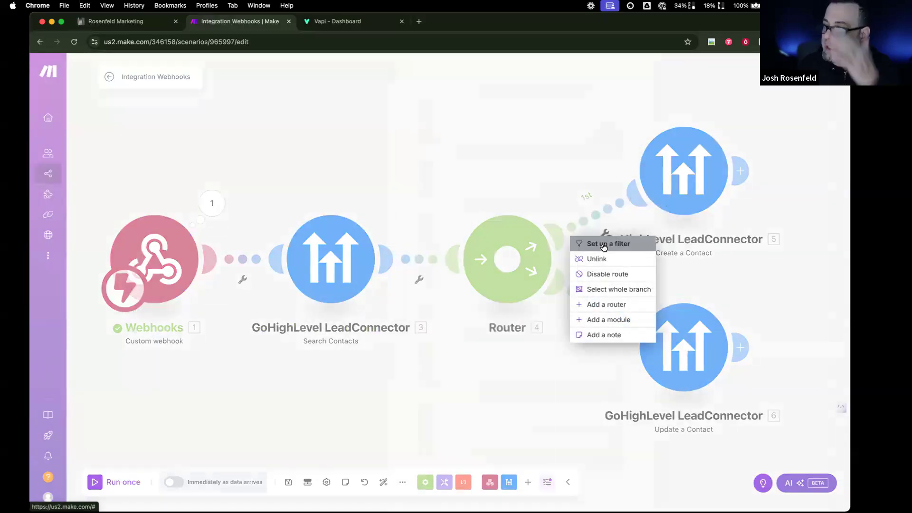
pyautogui.click(603, 243)
pyautogui.click(667, 148)
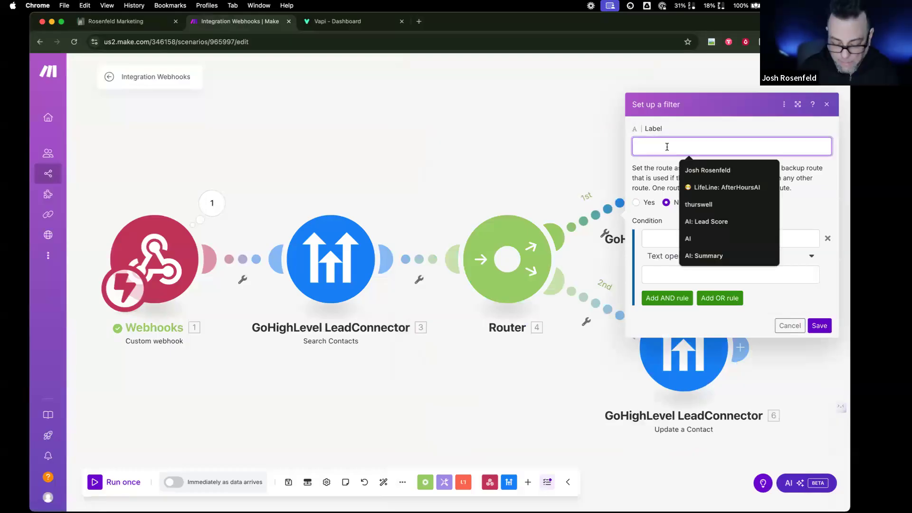
pyautogui.write('New ')
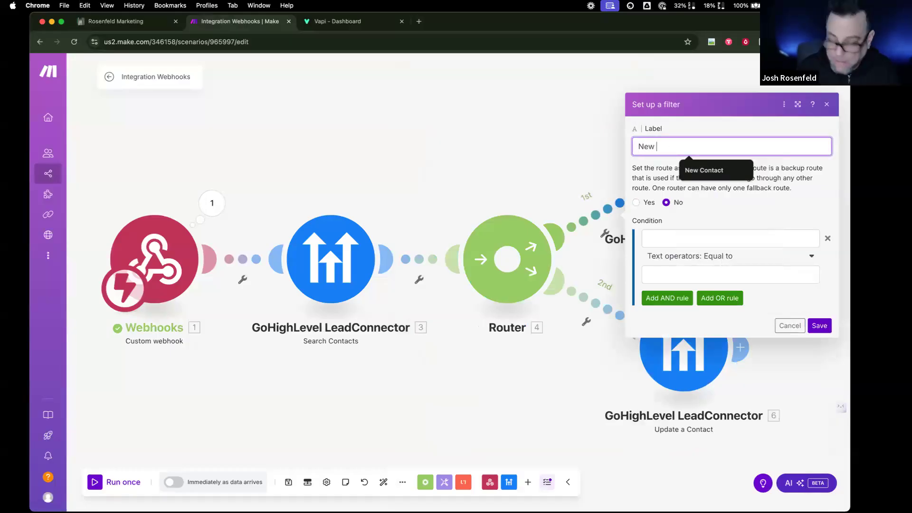
pyautogui.write('Contact')
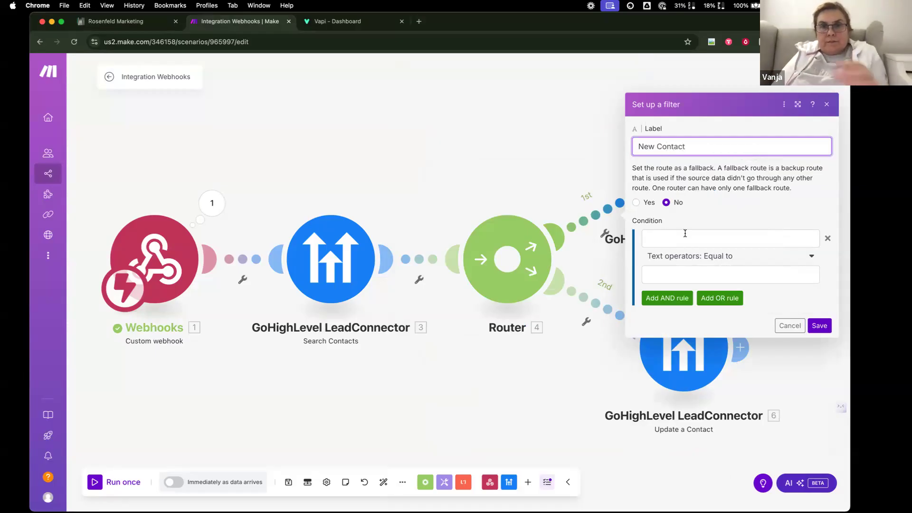
# - Set the filter condition to 3. Contact ID with the Does not exist operator
pyautogui.click(761, 257)
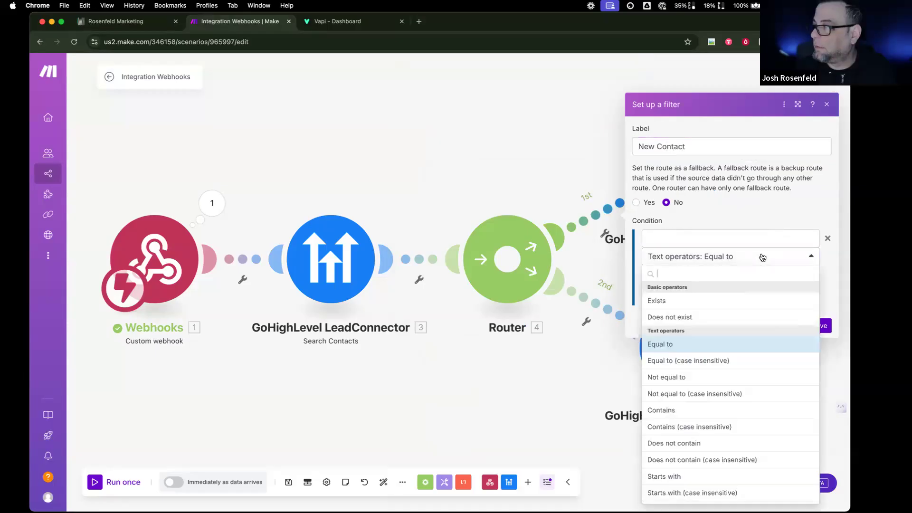
pyautogui.click(727, 315)
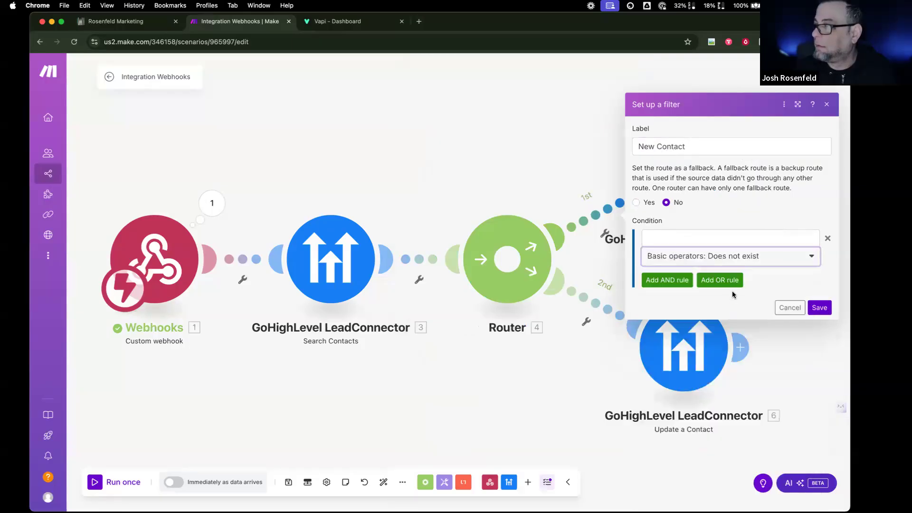
pyautogui.click(819, 230)
pyautogui.click(828, 237)
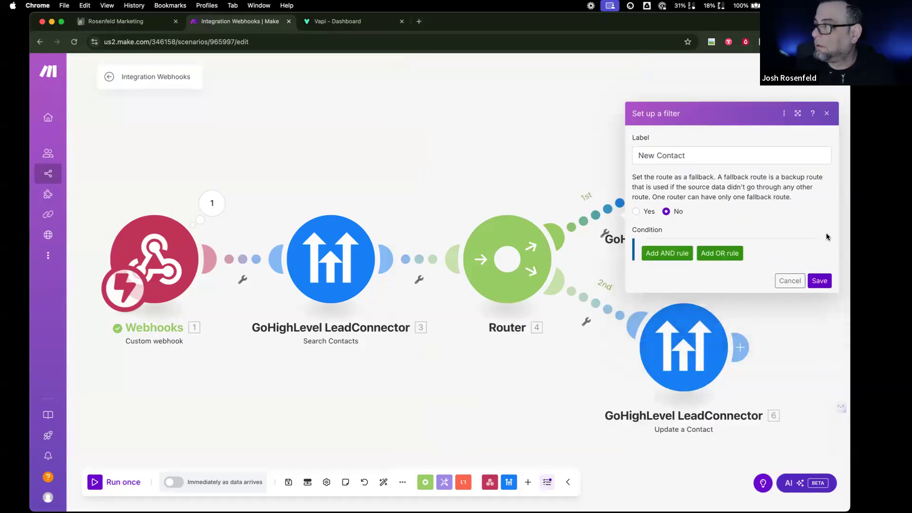
pyautogui.click(675, 247)
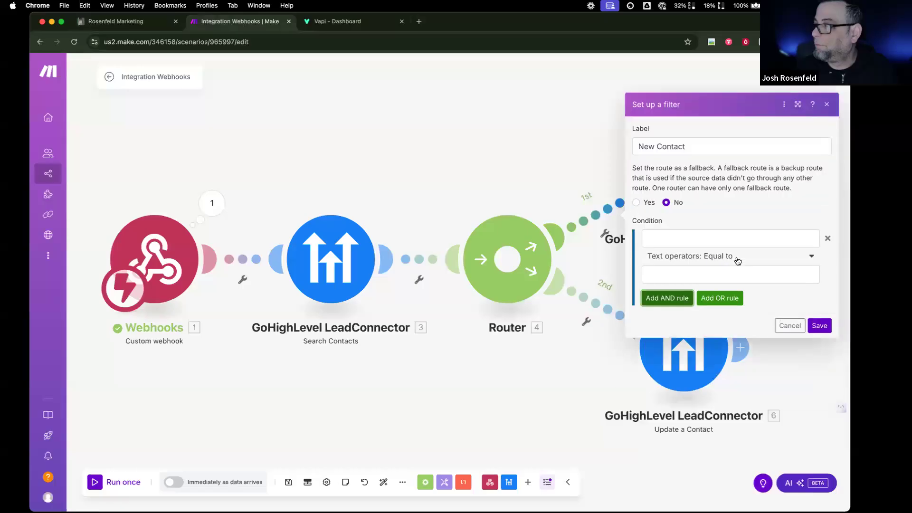
pyautogui.click(815, 257)
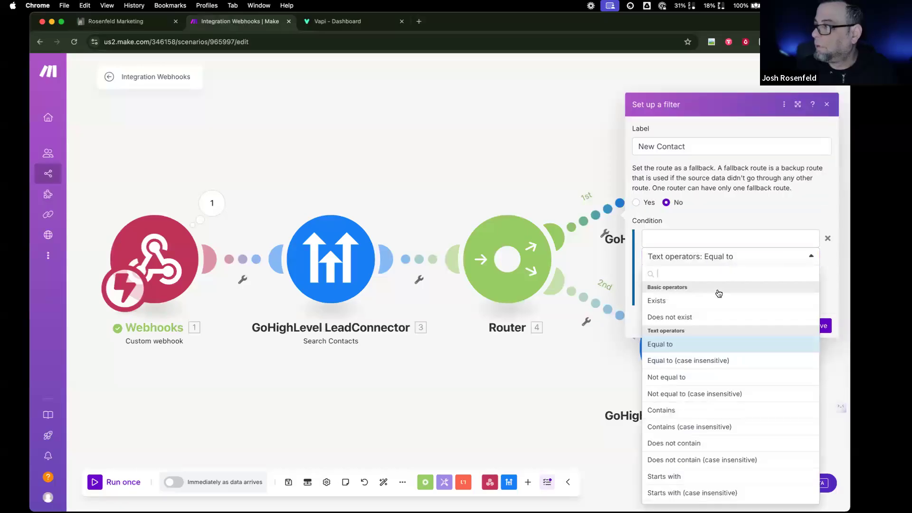
pyautogui.click(700, 316)
pyautogui.click(721, 238)
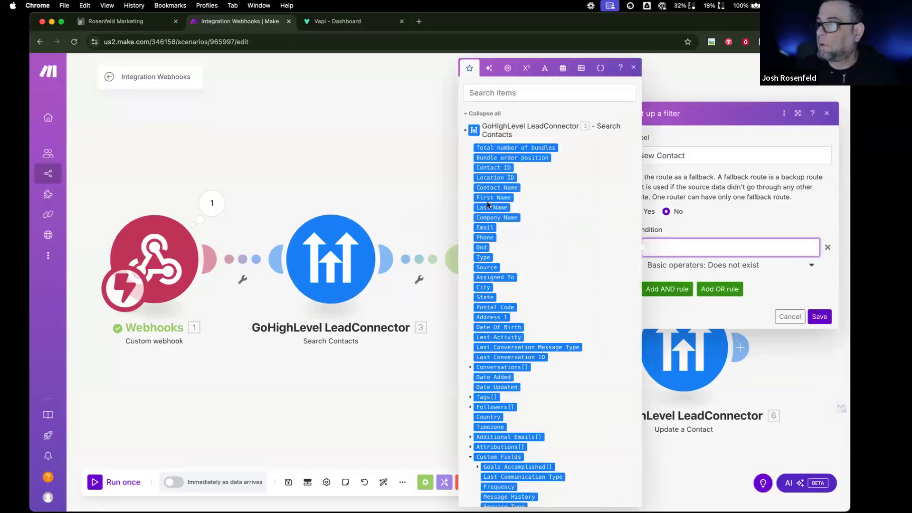
pyautogui.click(493, 167)
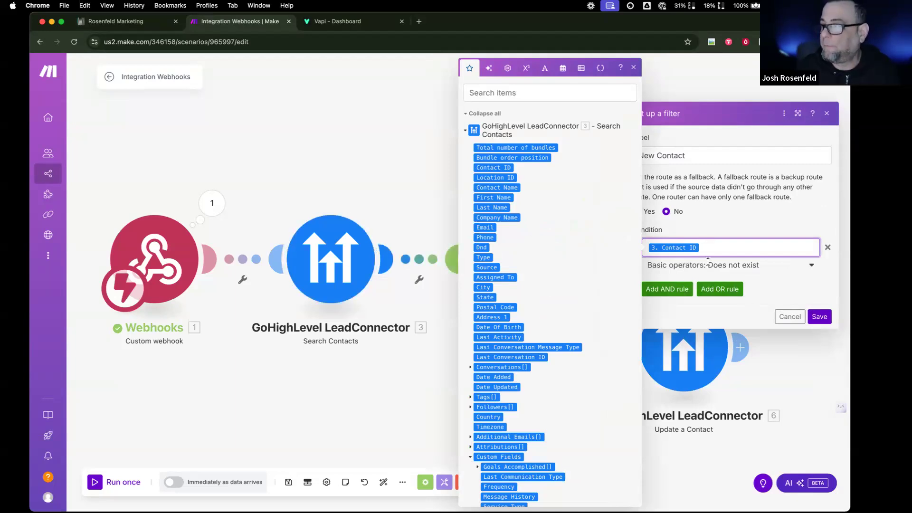
# - Save the New Contact filter and start a second-route filter labelled 'Update Contact'
pyautogui.click(815, 316)
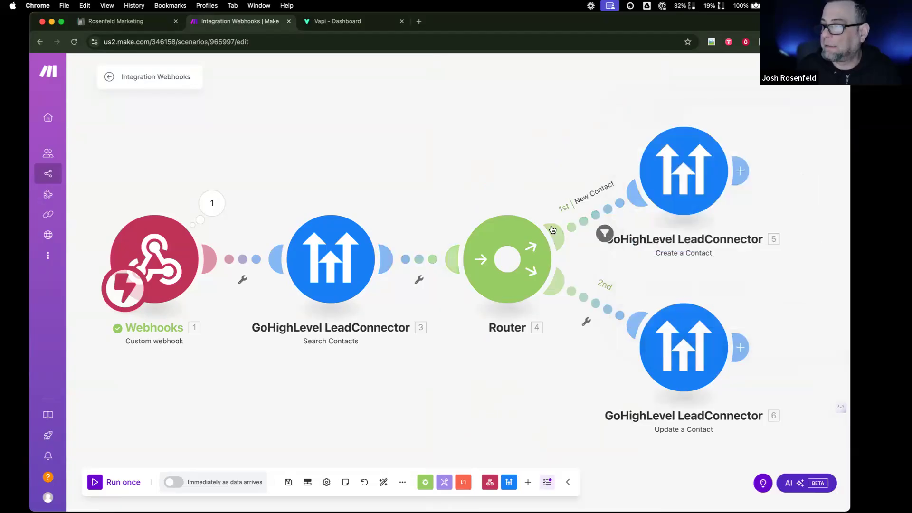
pyautogui.click(587, 324)
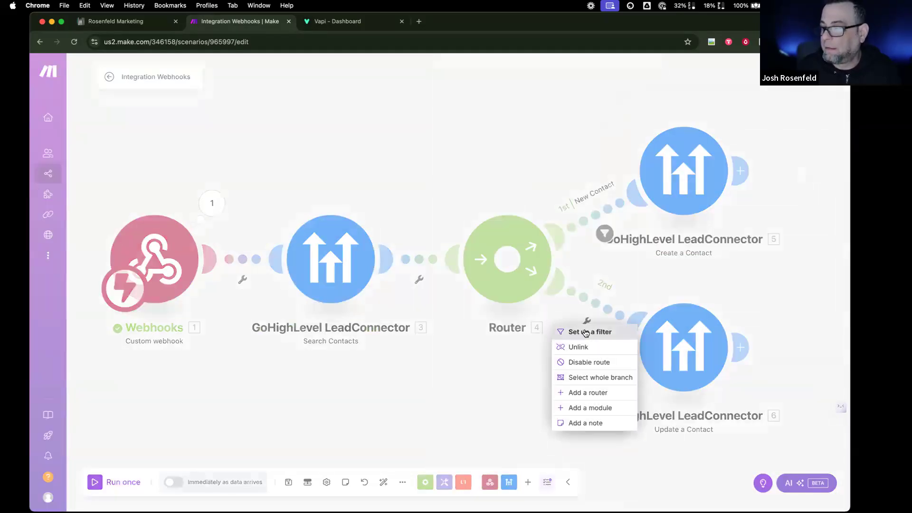
pyautogui.click(587, 328)
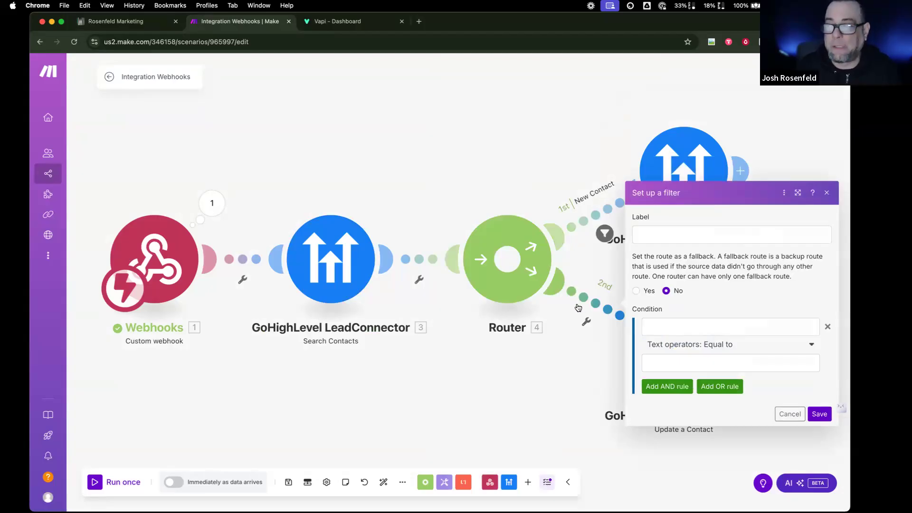
pyautogui.click(676, 237)
pyautogui.write('Update Contact')
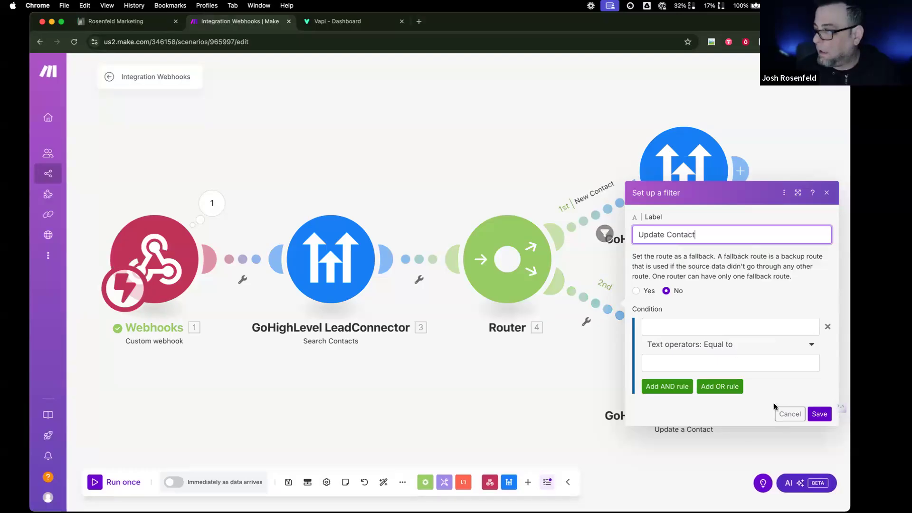
# - Make the Update Contact condition 3. Contact ID with the Exists operator, and save it
pyautogui.click(699, 329)
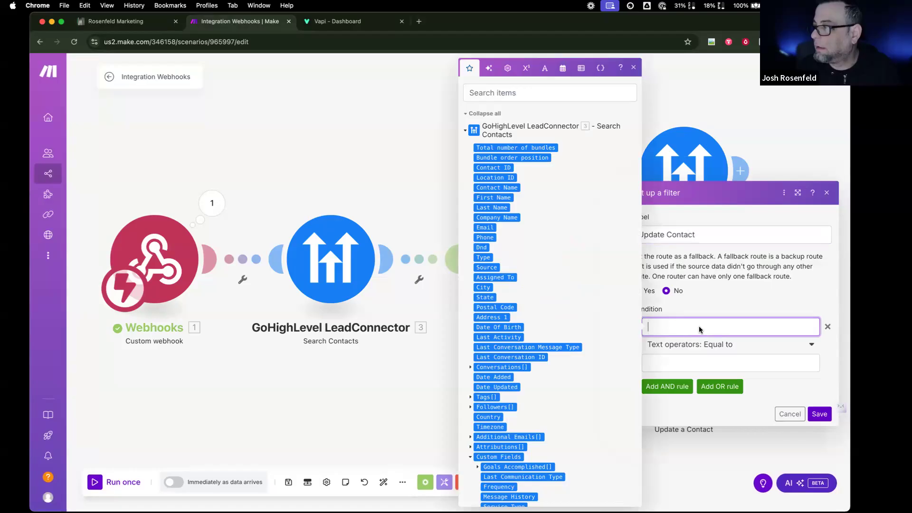
pyautogui.click(708, 316)
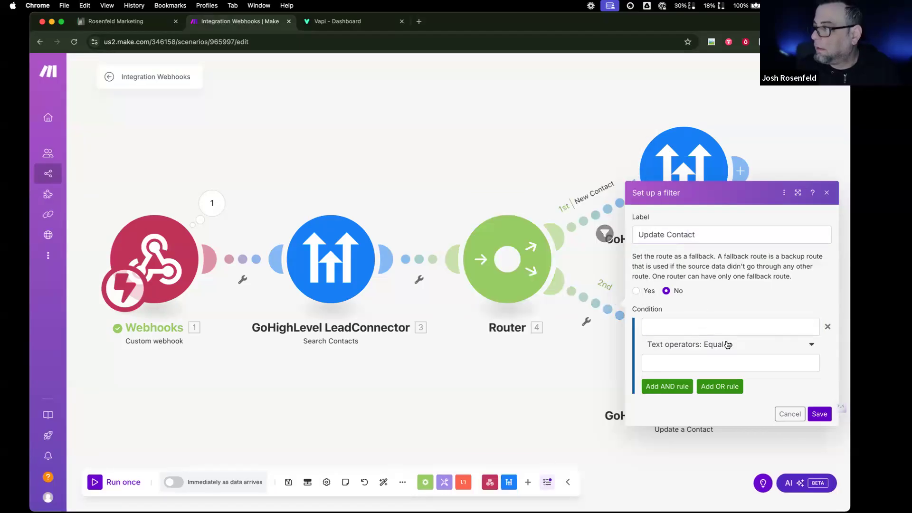
pyautogui.click(726, 347)
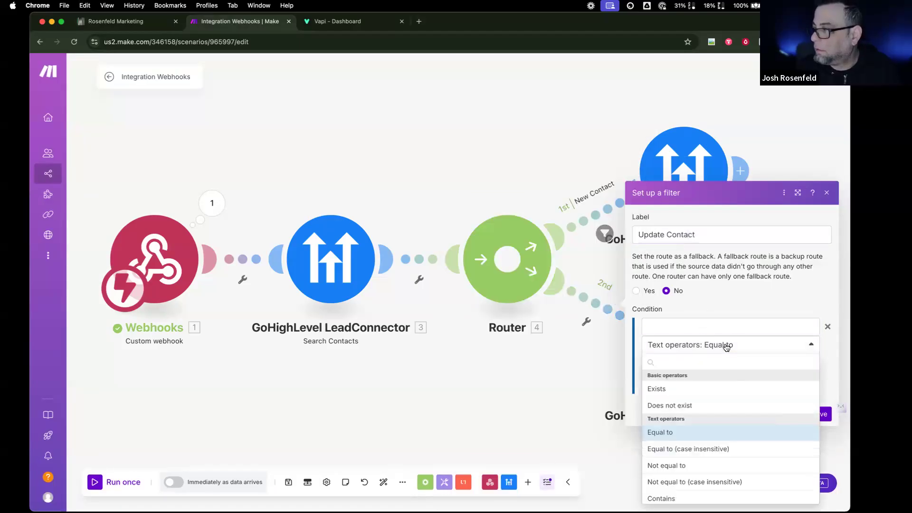
pyautogui.click(702, 391)
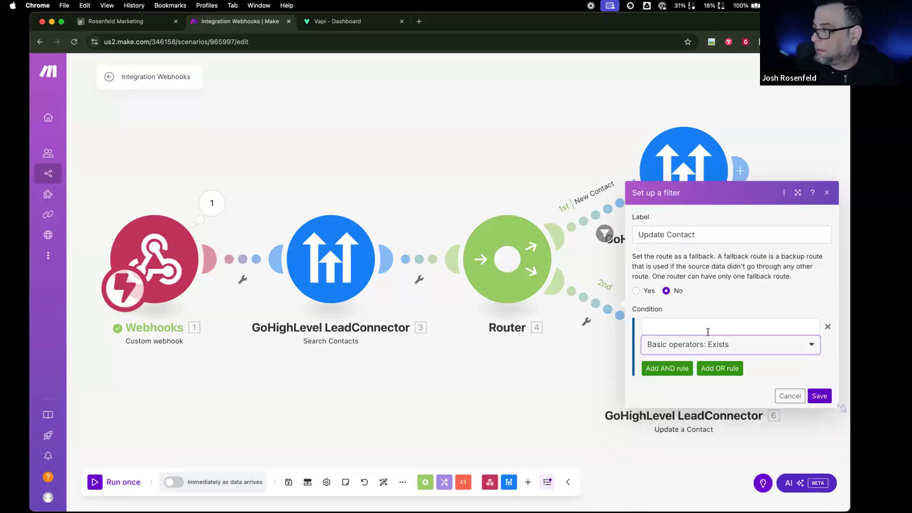
pyautogui.click(708, 331)
pyautogui.click(494, 168)
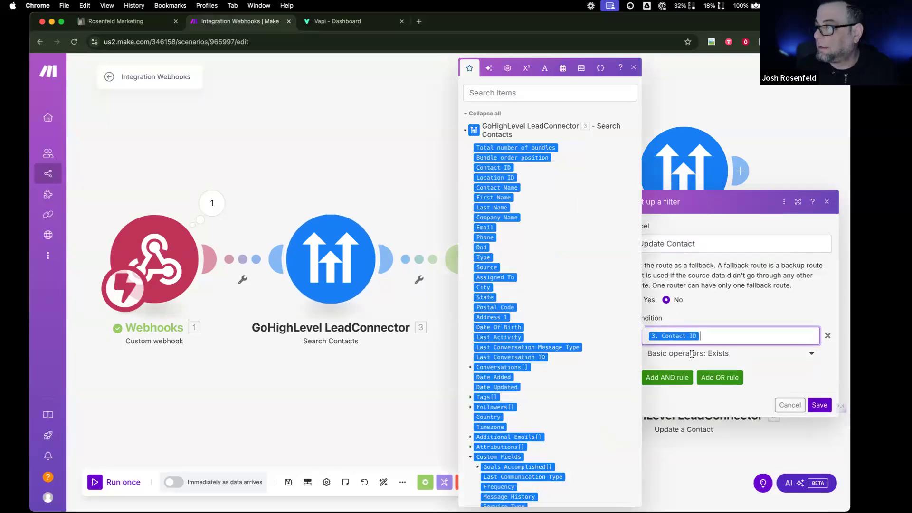
pyautogui.click(819, 405)
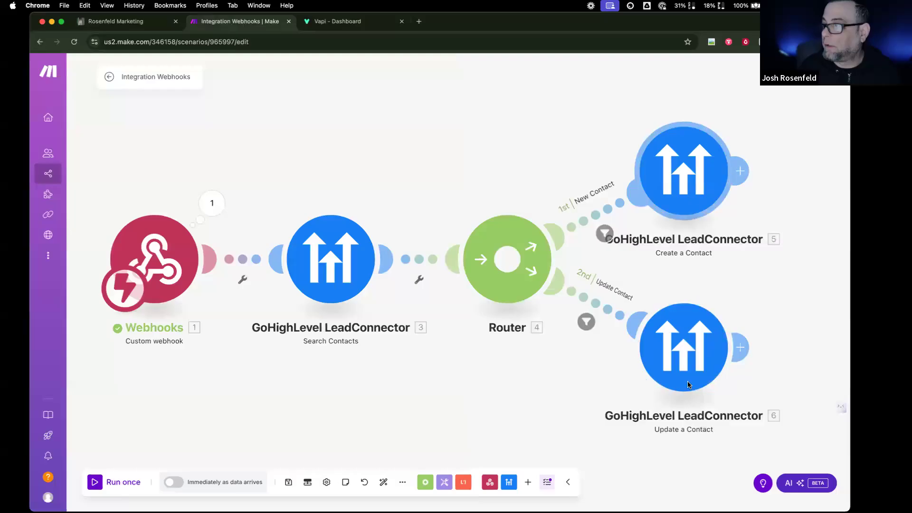
# - Review the Create and Update Contact modules, then run once using the existing queued webhook data
pyautogui.click(684, 181)
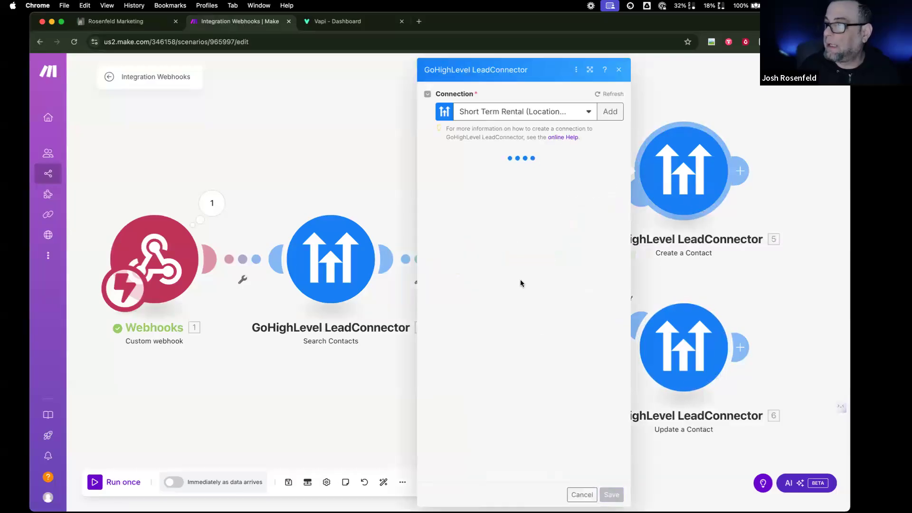
pyautogui.click(675, 343)
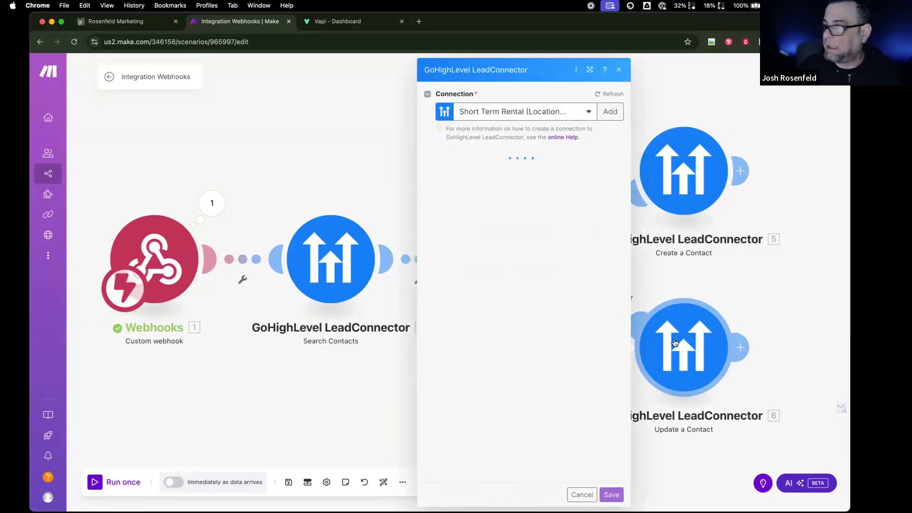
pyautogui.click(678, 279)
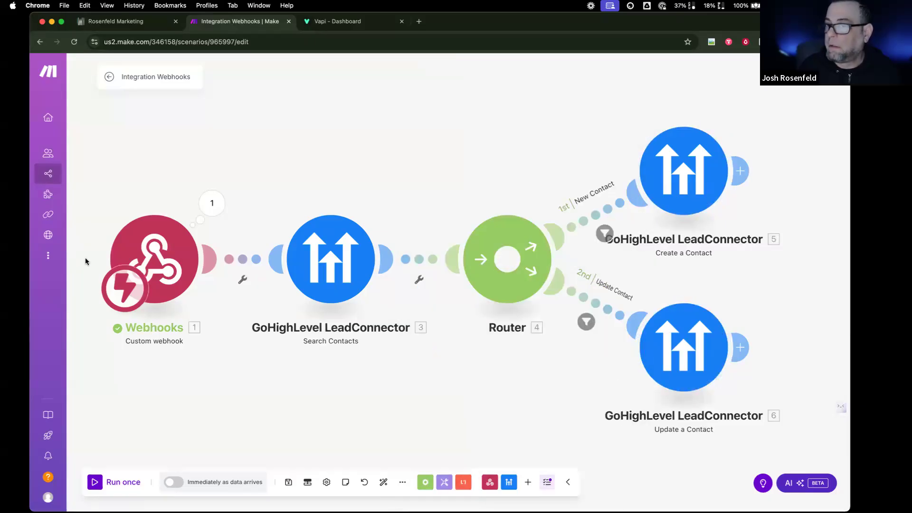
pyautogui.click(125, 483)
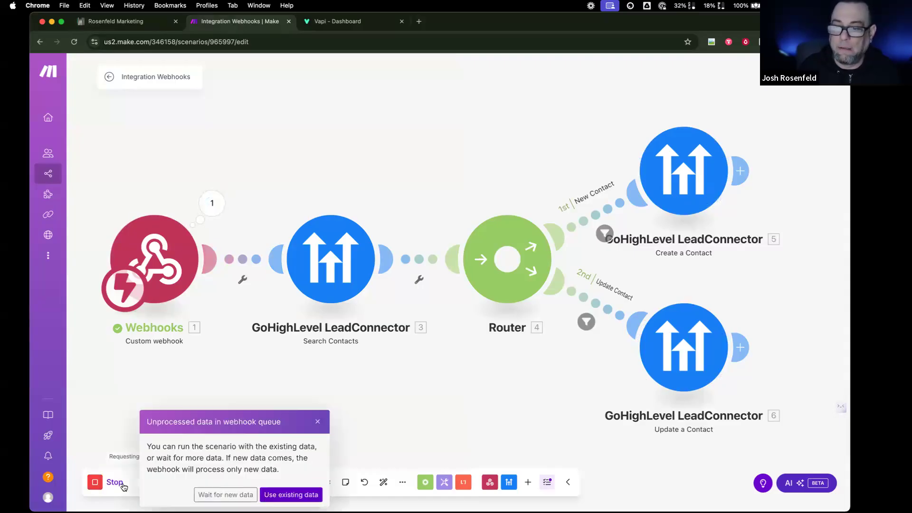
pyautogui.click(278, 495)
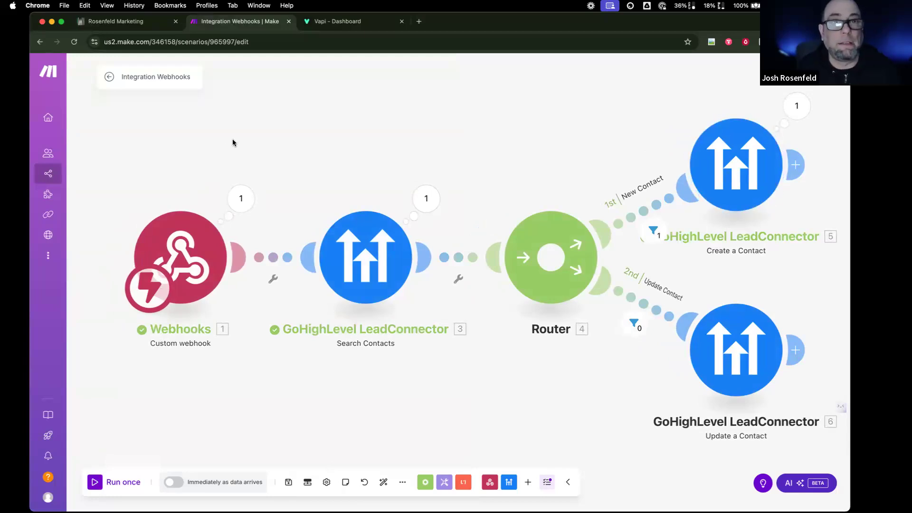
# - Check CurrentCRM's reloaded Contacts list for the new contact, then go back to Make
pyautogui.click(115, 21)
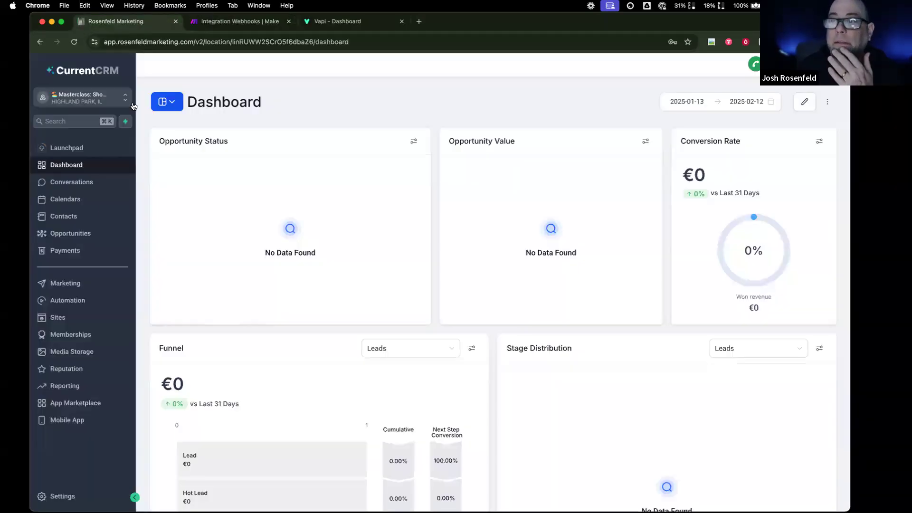
pyautogui.click(79, 223)
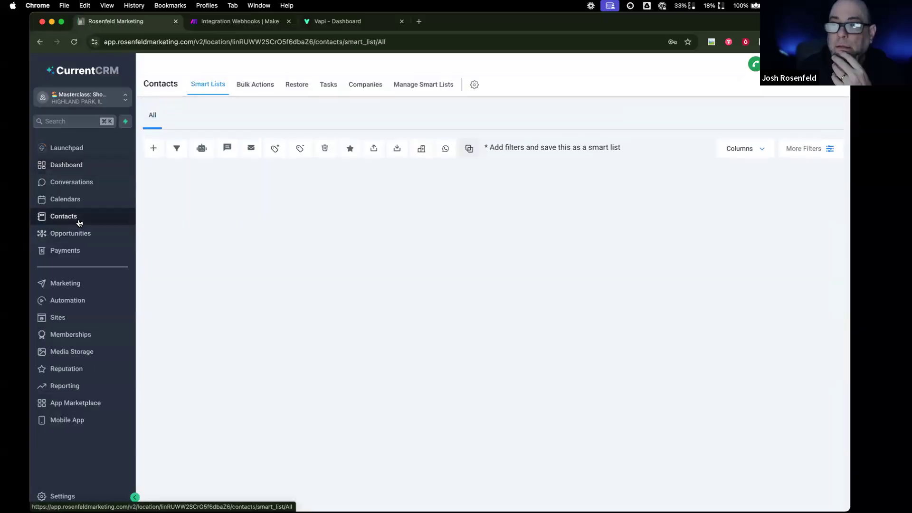
pyautogui.click(74, 41)
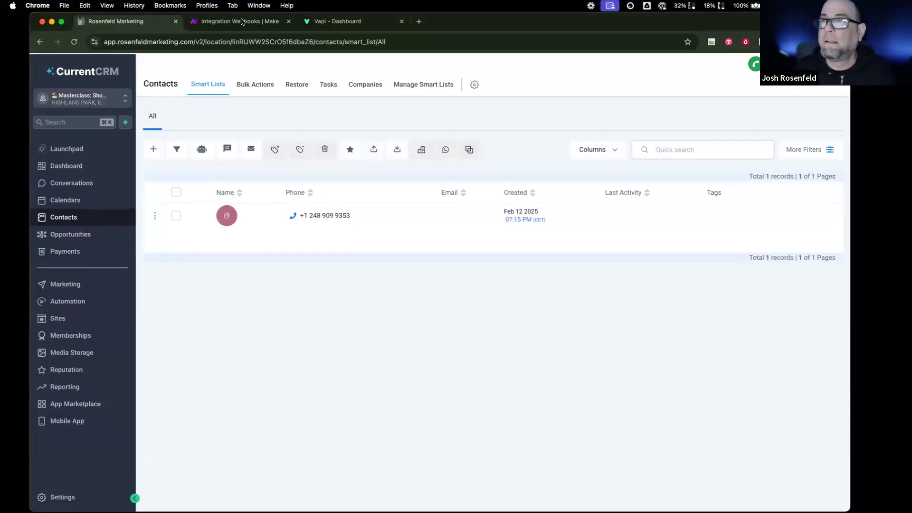
pyautogui.hotkey('ctrl', 'Tab')
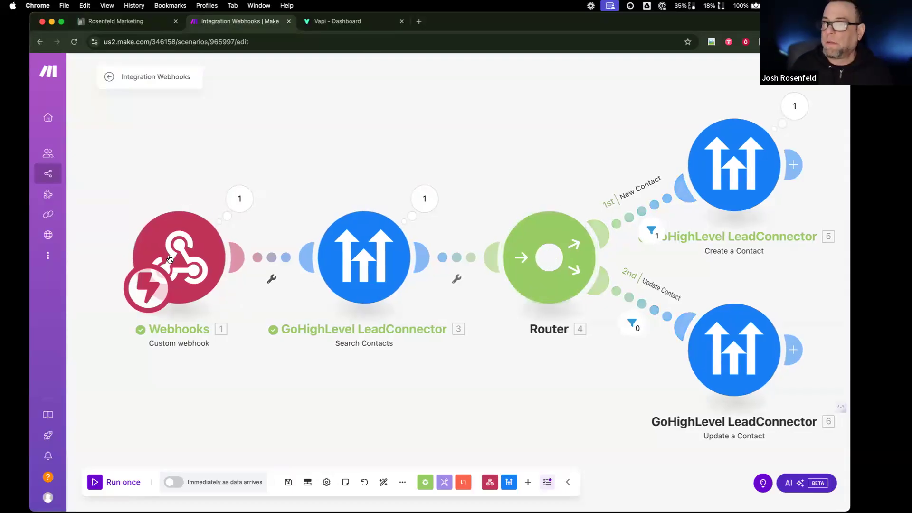
pyautogui.click(241, 255)
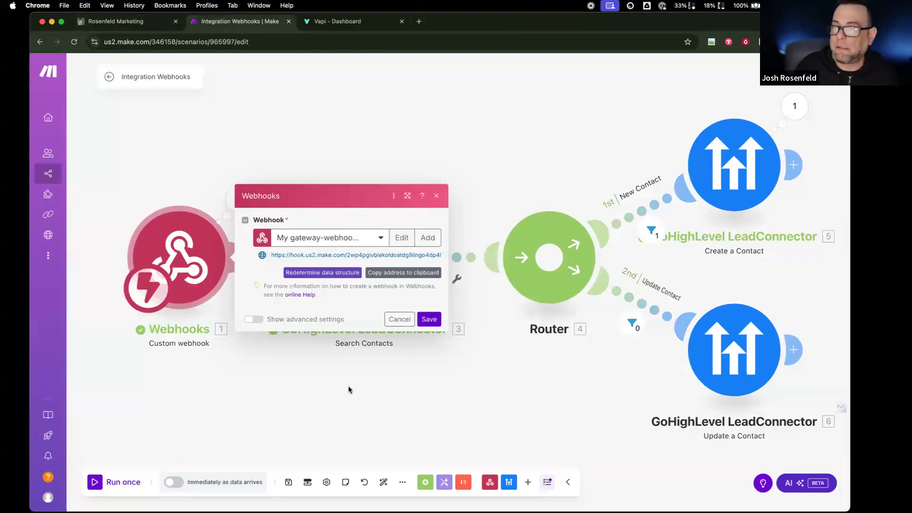
pyautogui.click(322, 369)
pyautogui.click(240, 199)
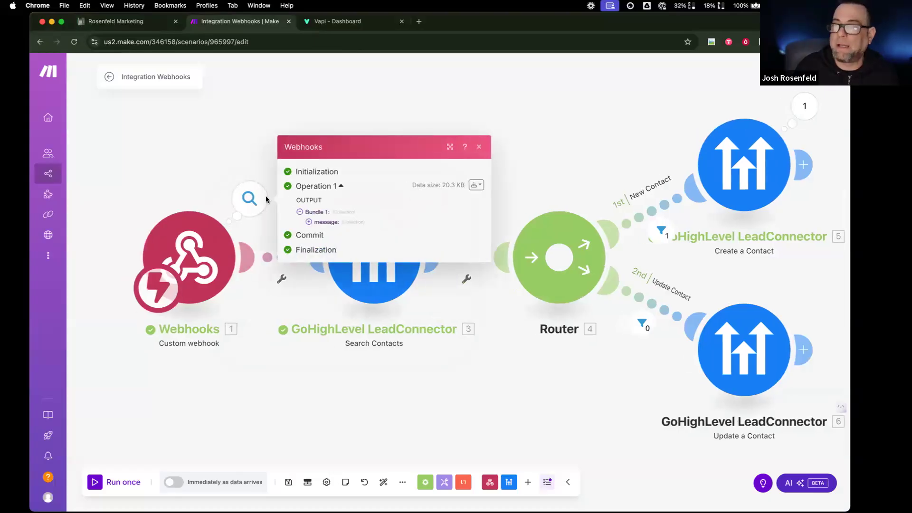
pyautogui.click(309, 222)
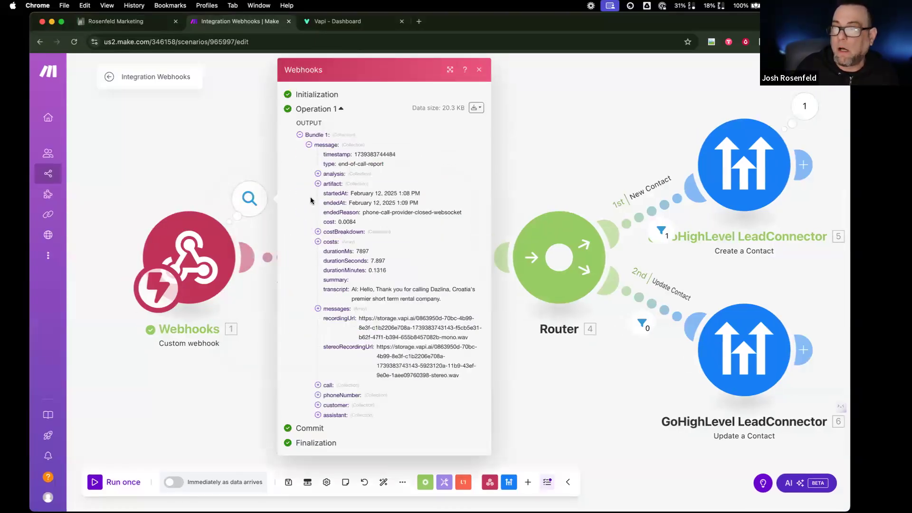
pyautogui.click(318, 173)
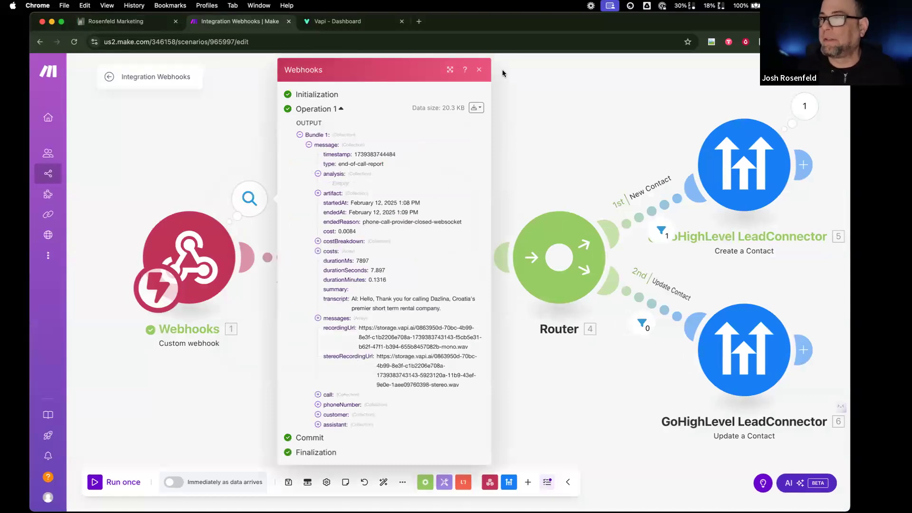
pyautogui.click(478, 70)
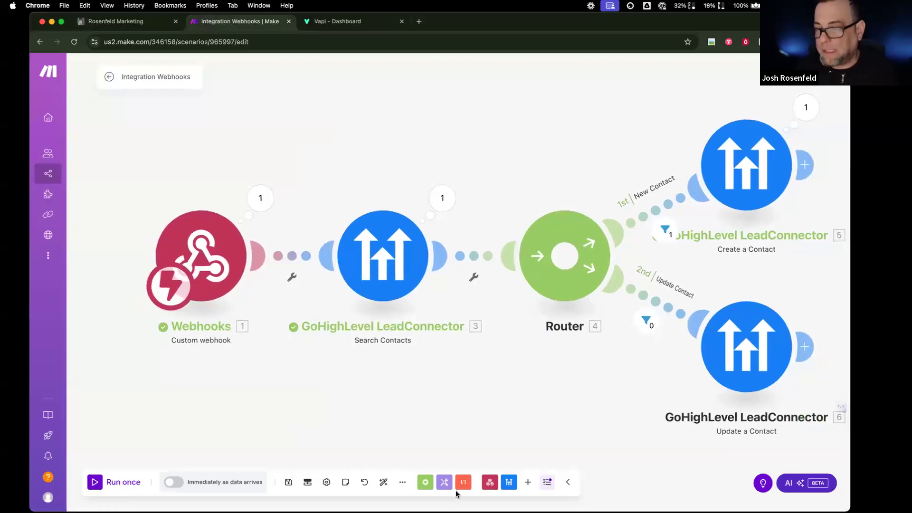
# - Save the Integration Webhooks scenario, then return to the Vapi dashboard's Forza phone number settings
pyautogui.click(288, 483)
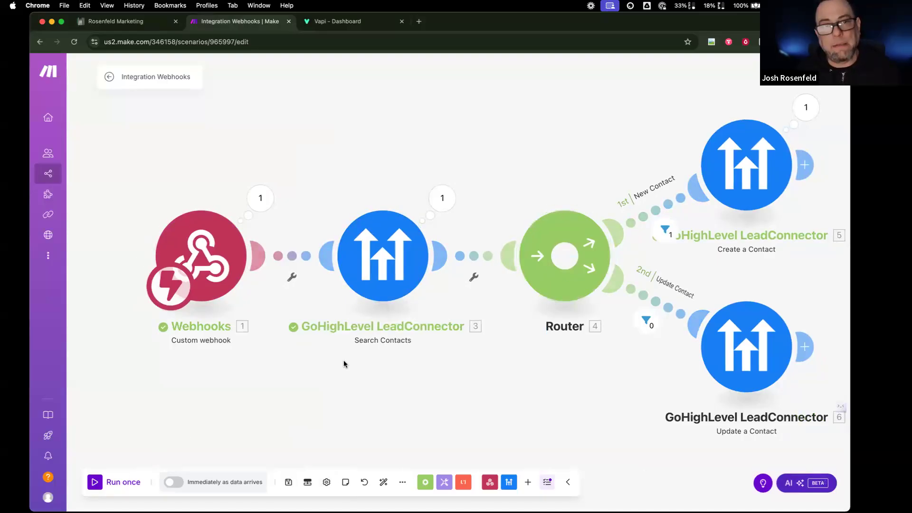
pyautogui.hscroll(-1, 358, 309)
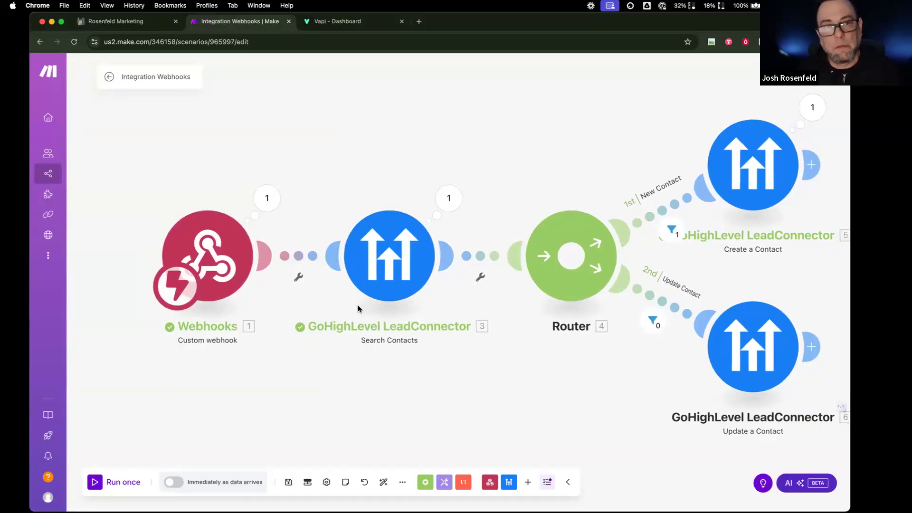
pyautogui.hscroll(-1, 358, 309)
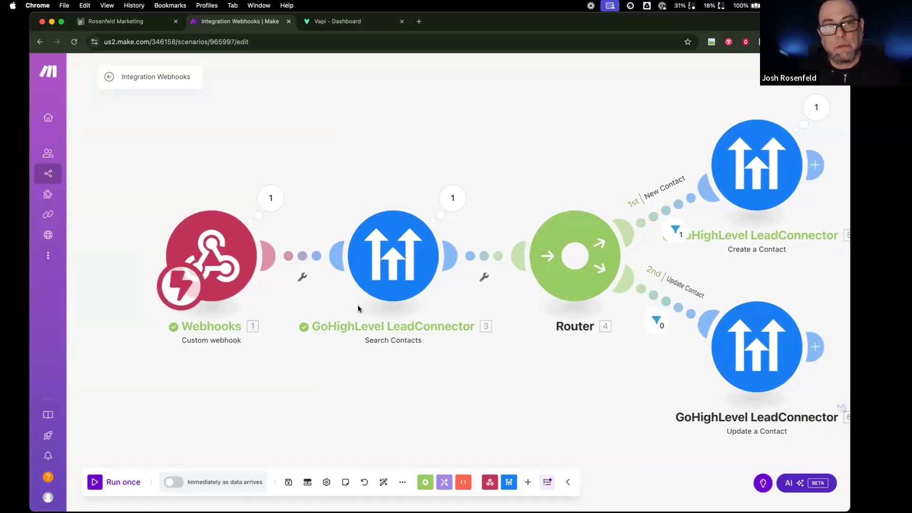
pyautogui.hscroll(-1, 358, 309)
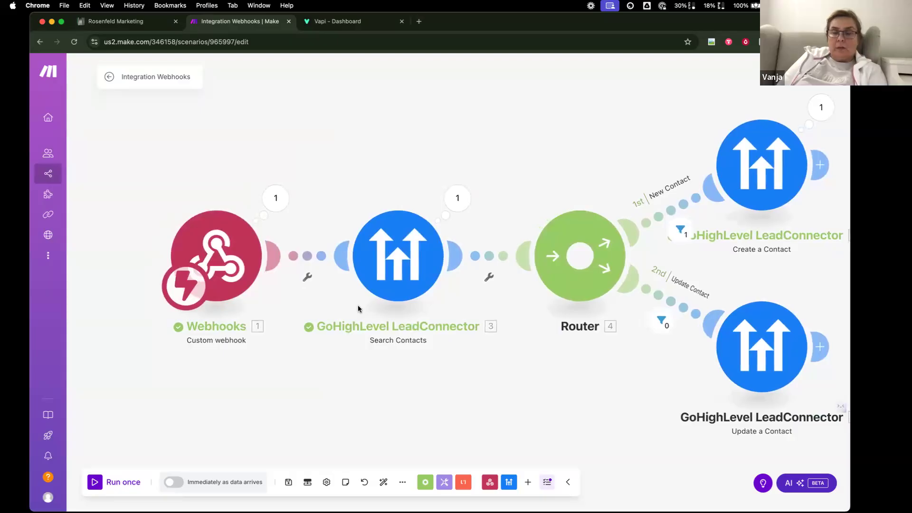
pyautogui.hscroll(1, 358, 309)
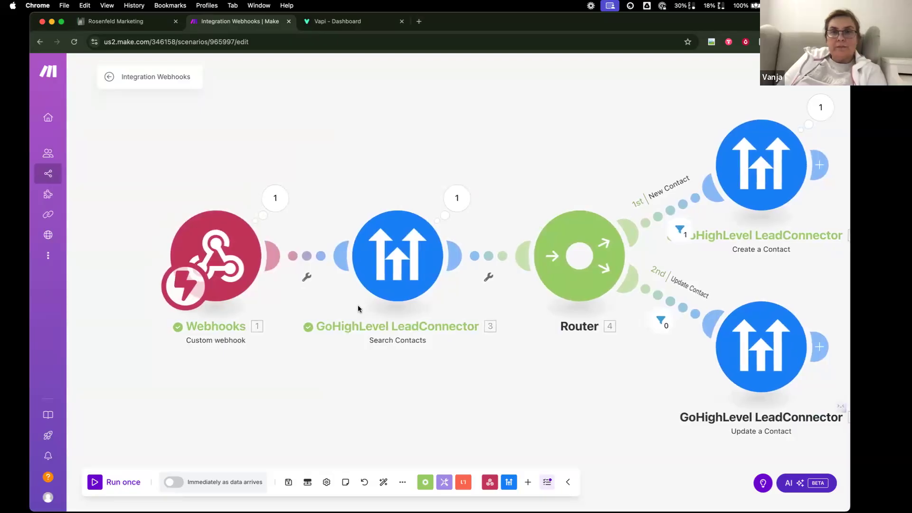
pyautogui.hscroll(1, 258, 295)
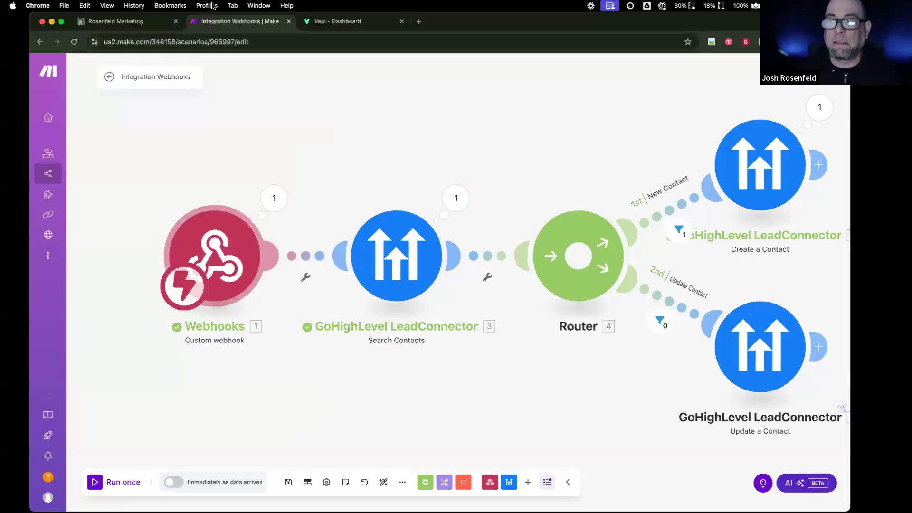
pyautogui.click(344, 23)
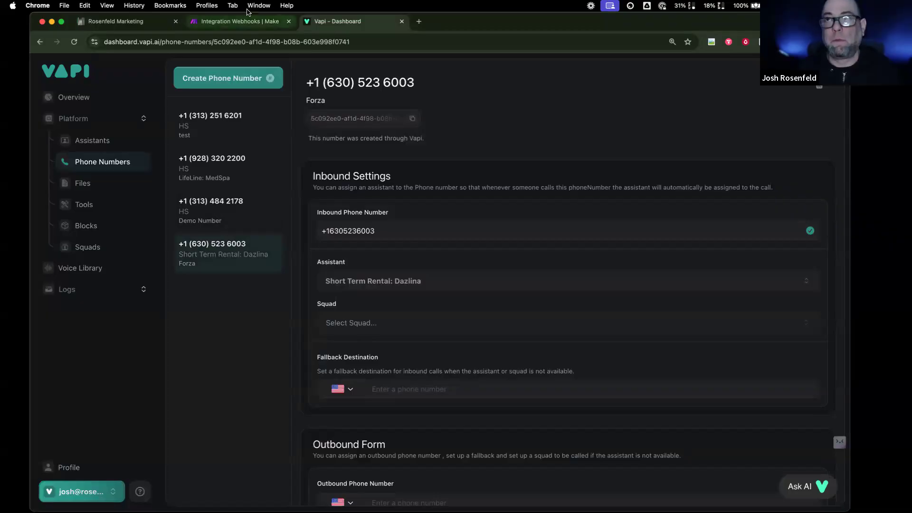
# - Back in Make, check the Create a Contact module's phone mapping and close it unchanged
pyautogui.click(238, 21)
pyautogui.click(230, 252)
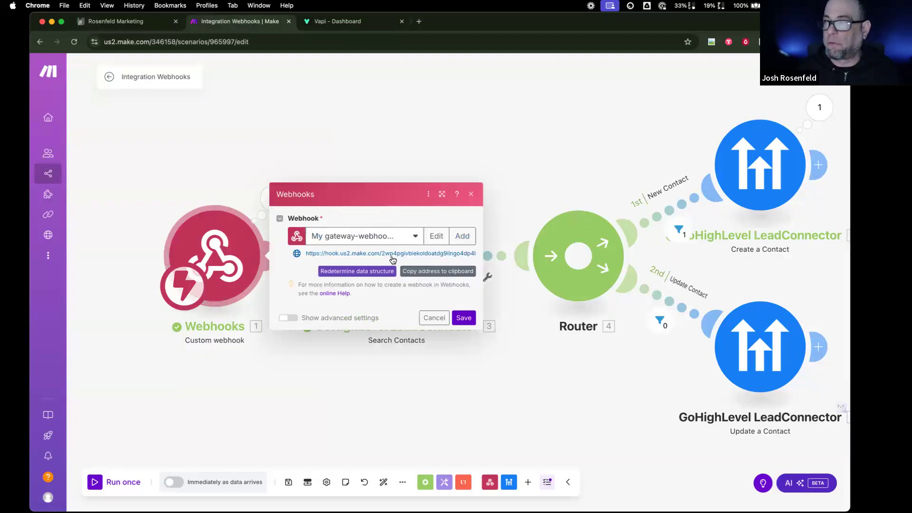
pyautogui.click(774, 193)
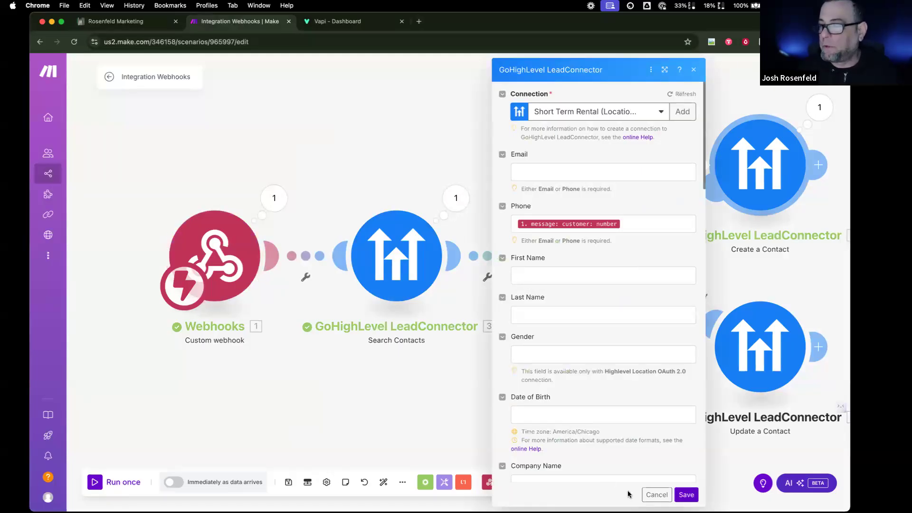
pyautogui.click(645, 494)
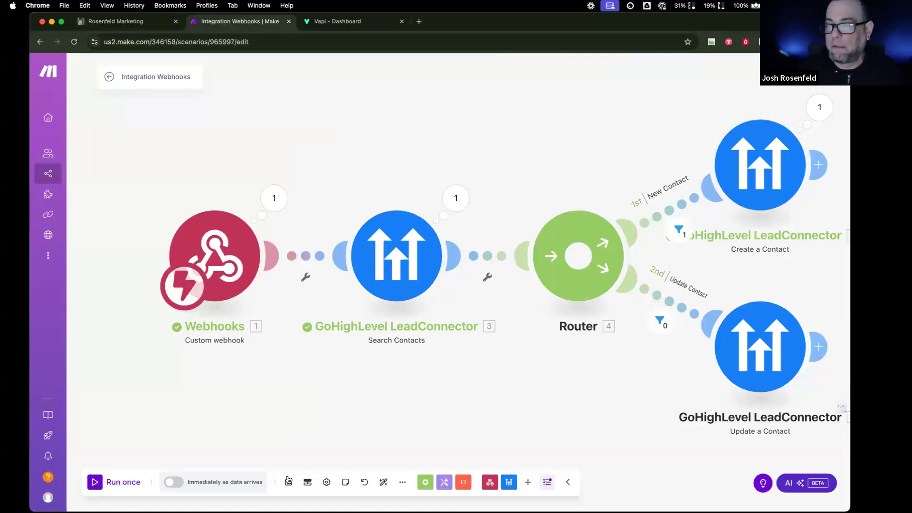
pyautogui.click(151, 77)
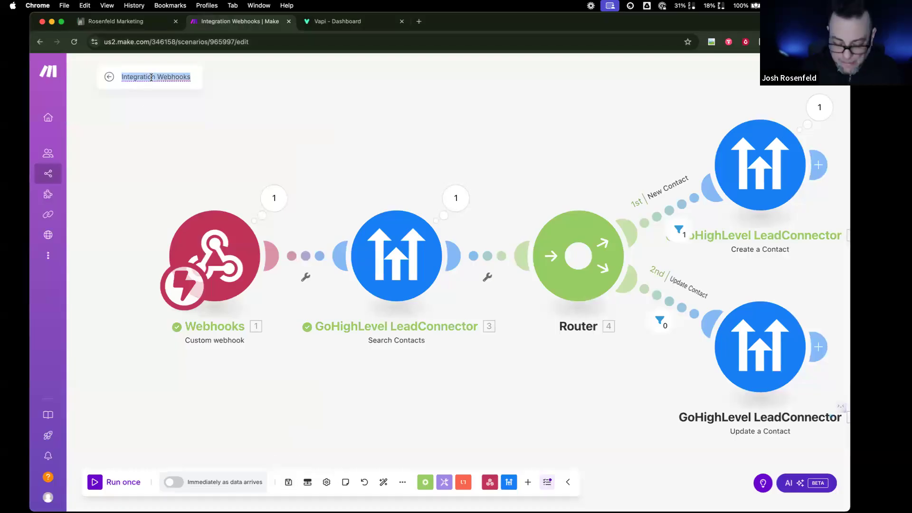
pyautogui.write('Mast')
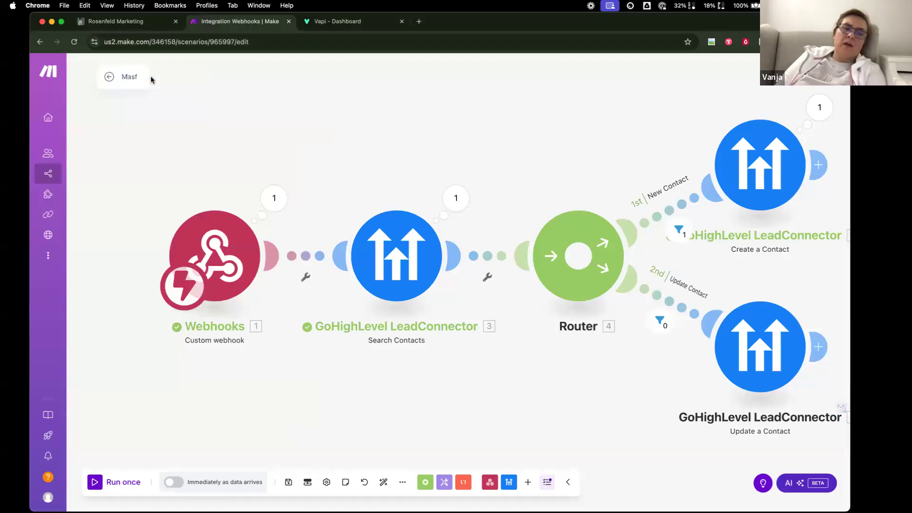
pyautogui.write('erclass:')
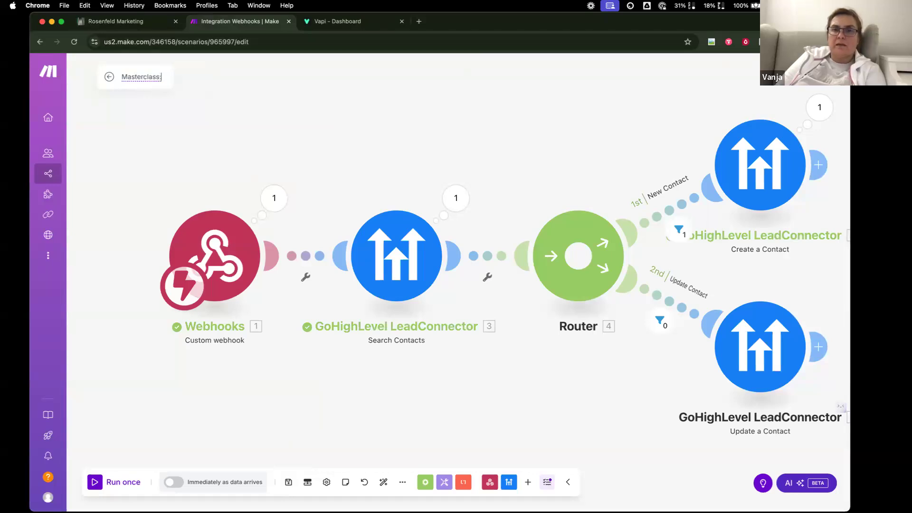
pyautogui.click(295, 207)
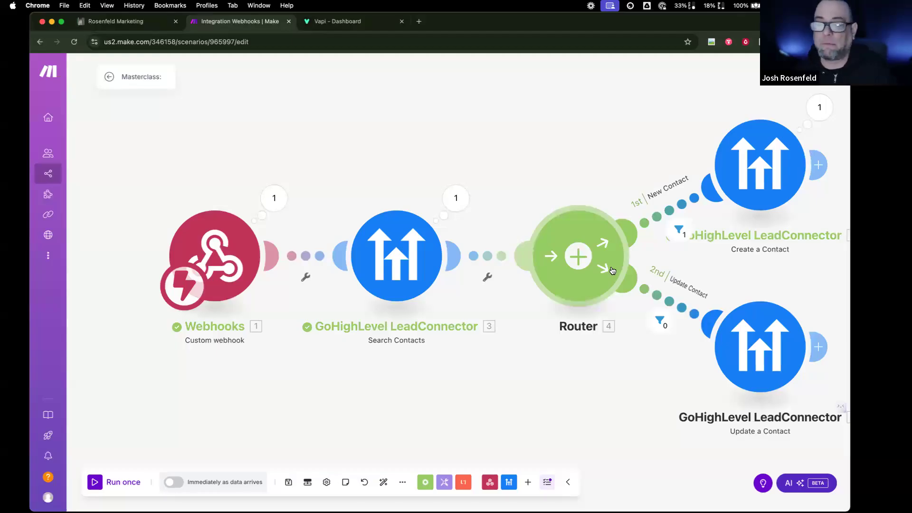
# - Open Vapi's Provider Credentials page and select the GoHighLevel API Key field under Tool Providers
pyautogui.hotkey('ctrl', 'Tab')
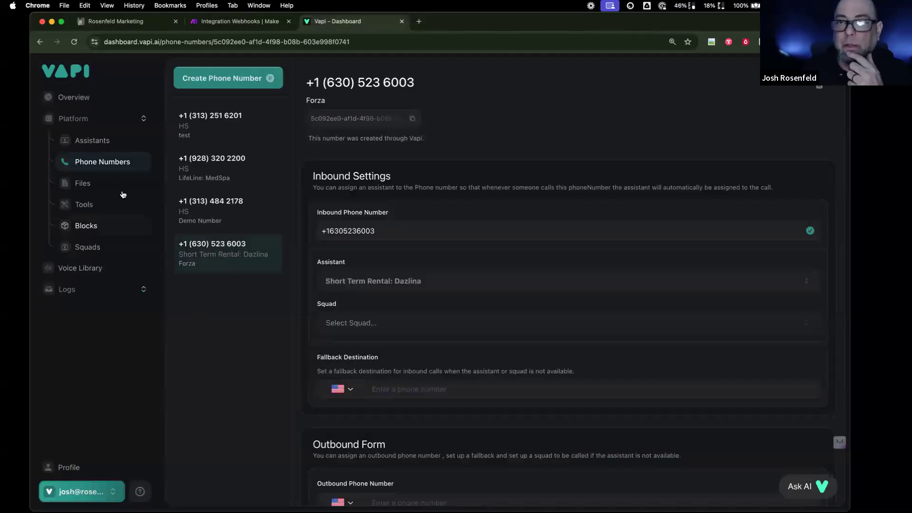
pyautogui.click(95, 491)
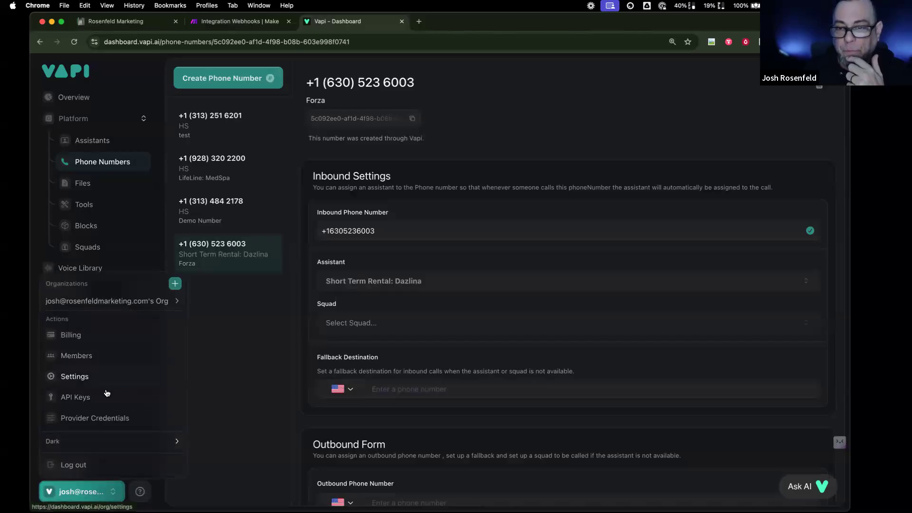
pyautogui.click(105, 418)
pyautogui.scroll(-5, 472, 353)
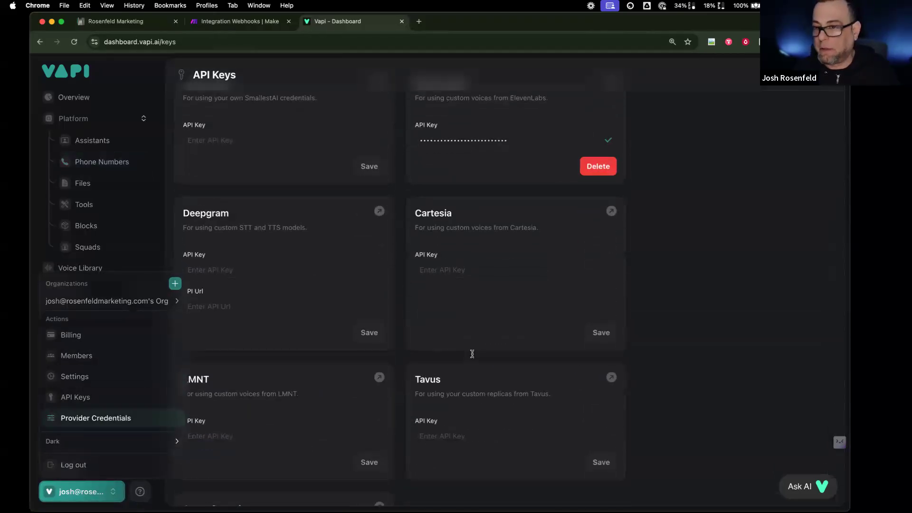
pyautogui.scroll(10, 311, 294)
pyautogui.scroll(-15, 638, 295)
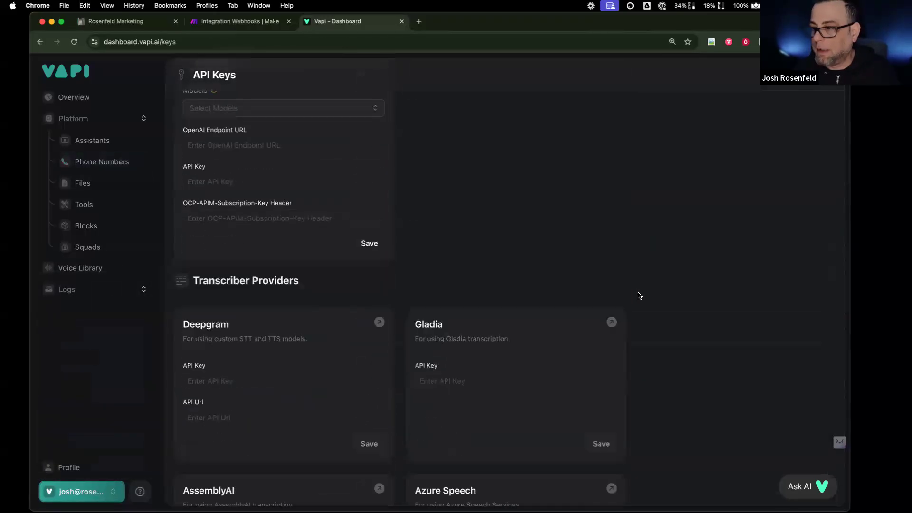
pyautogui.scroll(3, 638, 295)
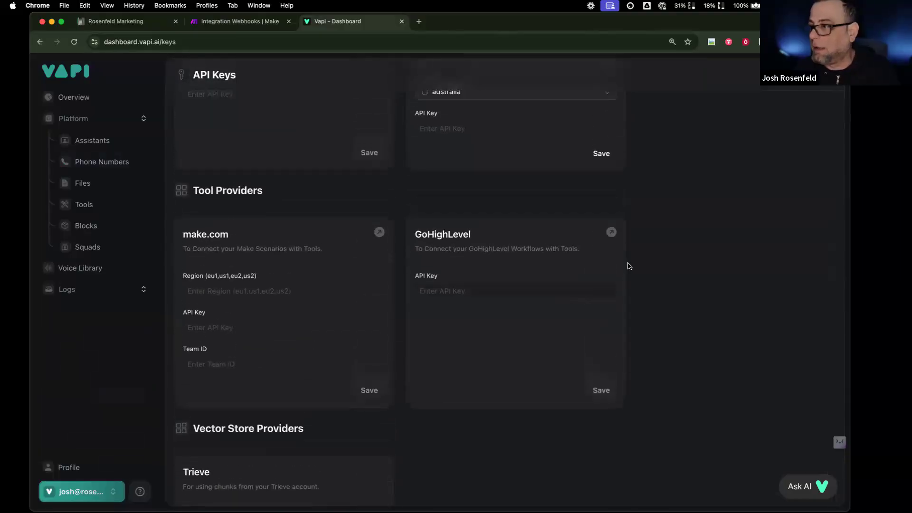
pyautogui.click(466, 285)
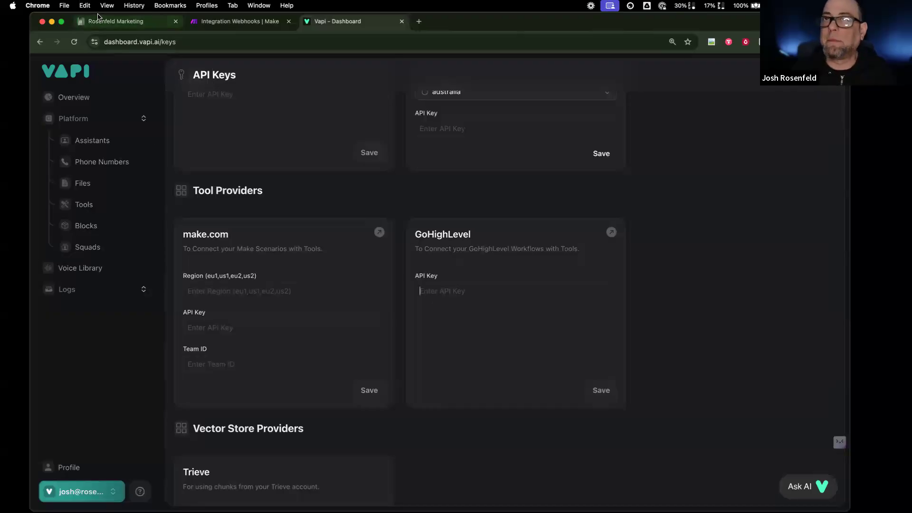
# - Switch CurrentCRM from the Rosenfeld Marketing sub-account to Agency View and open agency Settings' API Keys
pyautogui.click(98, 20)
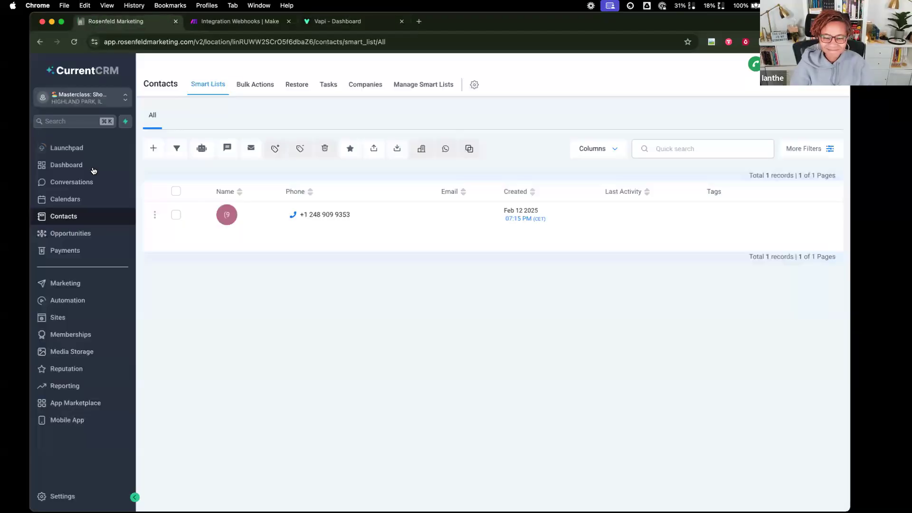
pyautogui.click(79, 497)
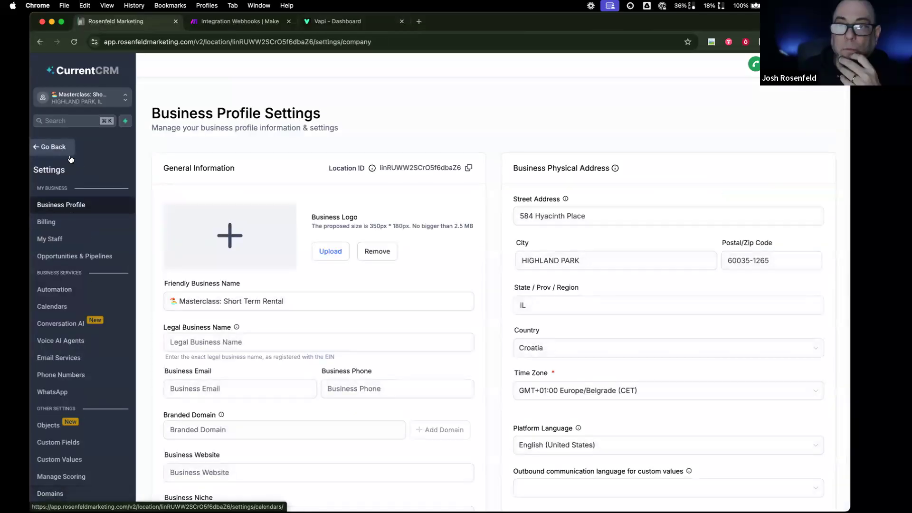
pyautogui.click(114, 96)
pyautogui.click(168, 126)
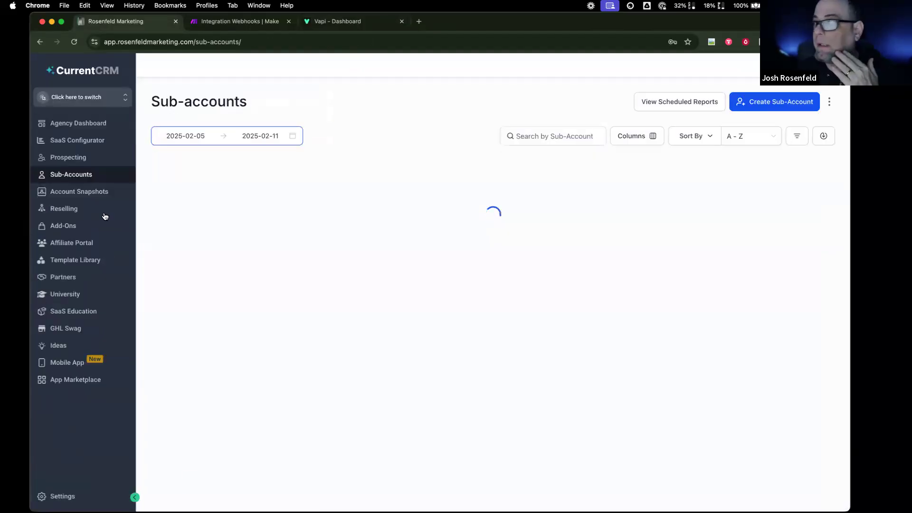
pyautogui.click(65, 500)
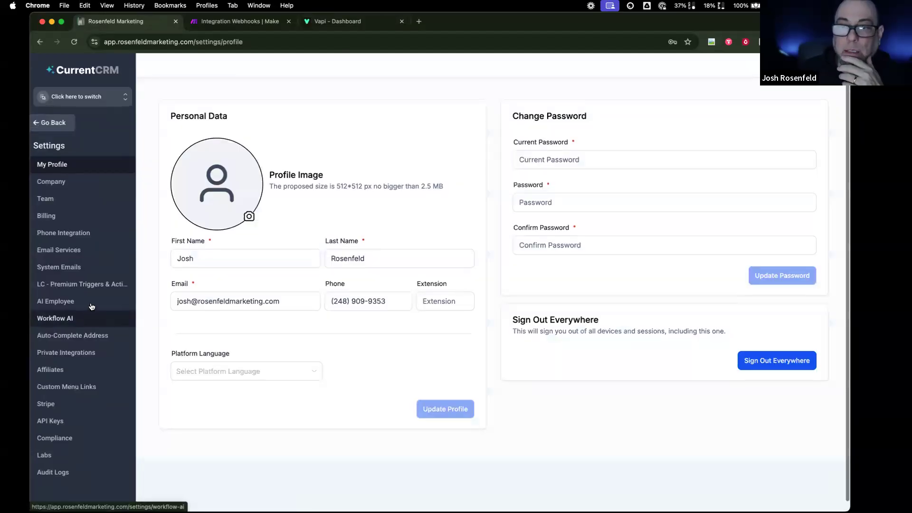
pyautogui.scroll(-1, 82, 289)
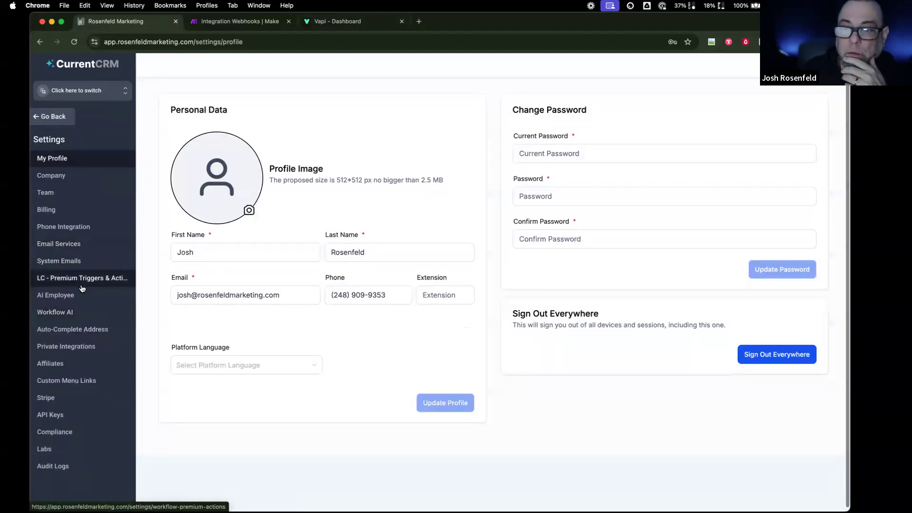
pyautogui.click(132, 413)
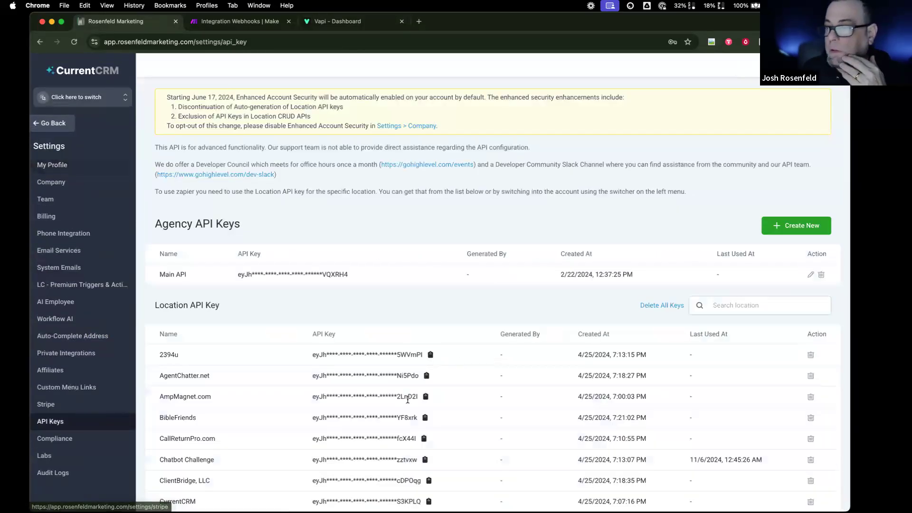
# - Review the Location API Key list and highlight the notice about discontinued location key auto-generation
pyautogui.scroll(-5, 289, 394)
pyautogui.scroll(-8, 288, 398)
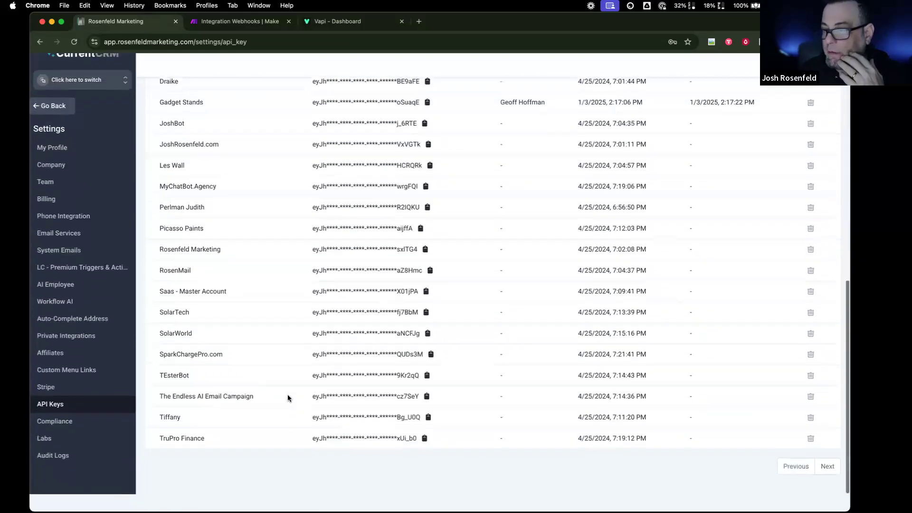
pyautogui.scroll(3, 288, 398)
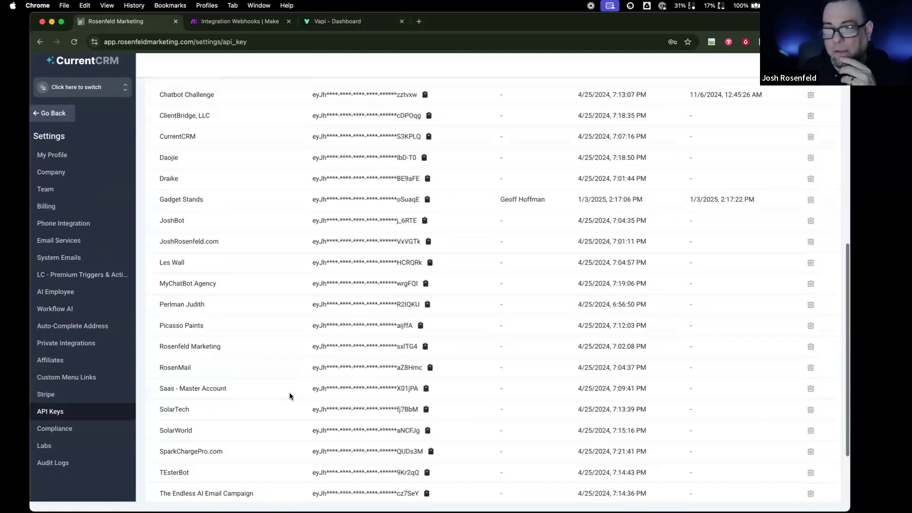
pyautogui.scroll(-3, 289, 396)
pyautogui.scroll(2, 290, 396)
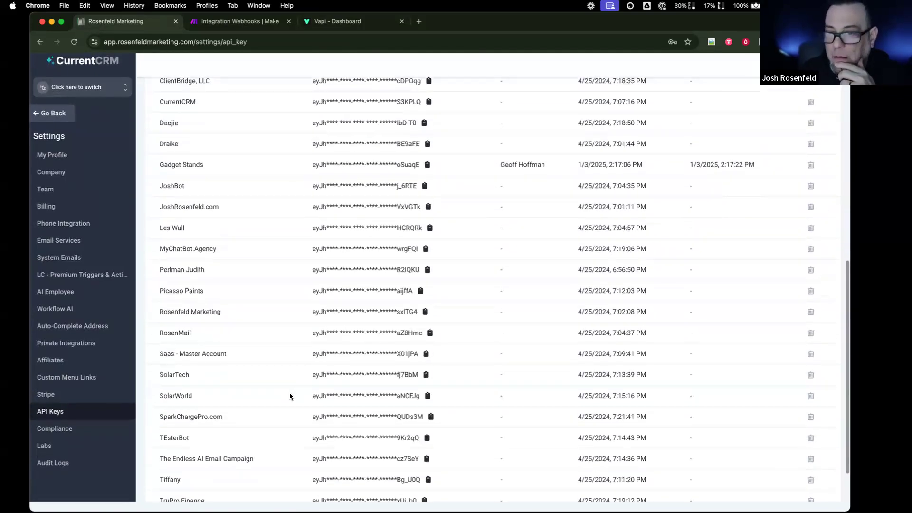
pyautogui.scroll(3, 289, 396)
pyautogui.scroll(-3, 290, 396)
pyautogui.scroll(-1, 290, 396)
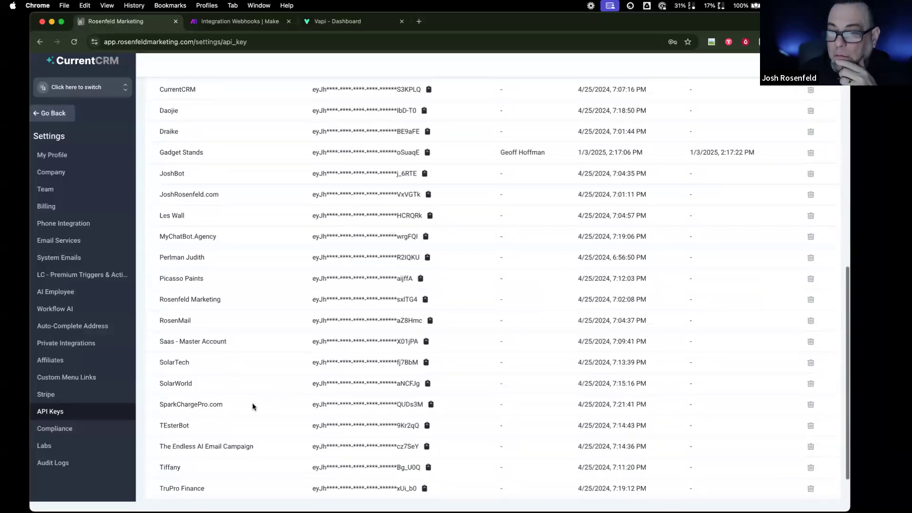
pyautogui.scroll(-2, 266, 393)
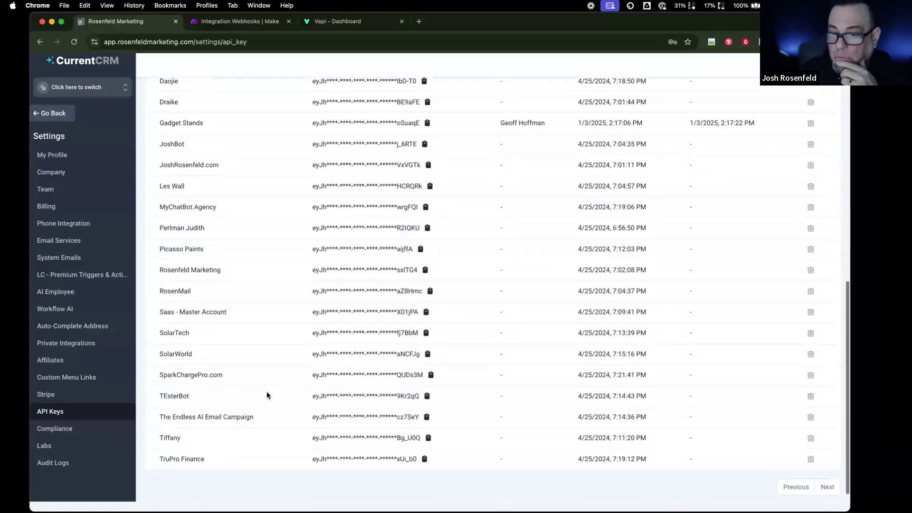
pyautogui.scroll(10, 266, 393)
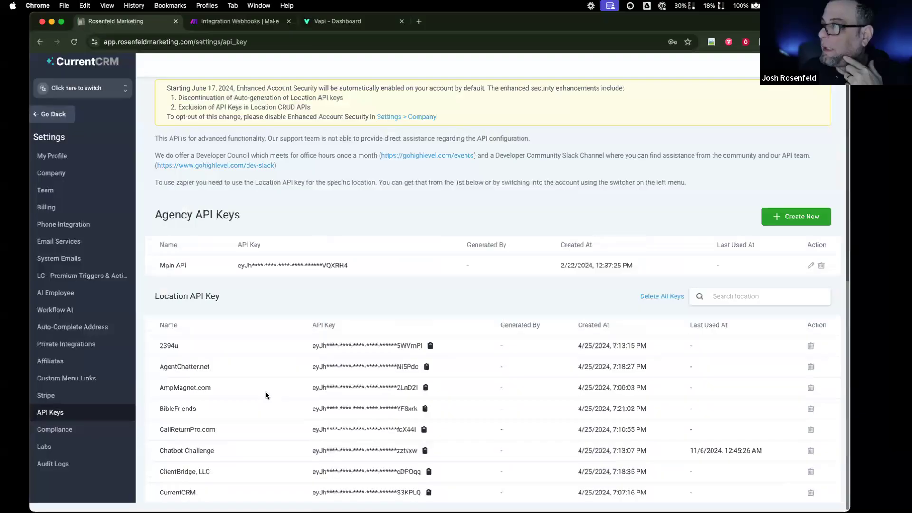
pyautogui.scroll(-10, 266, 394)
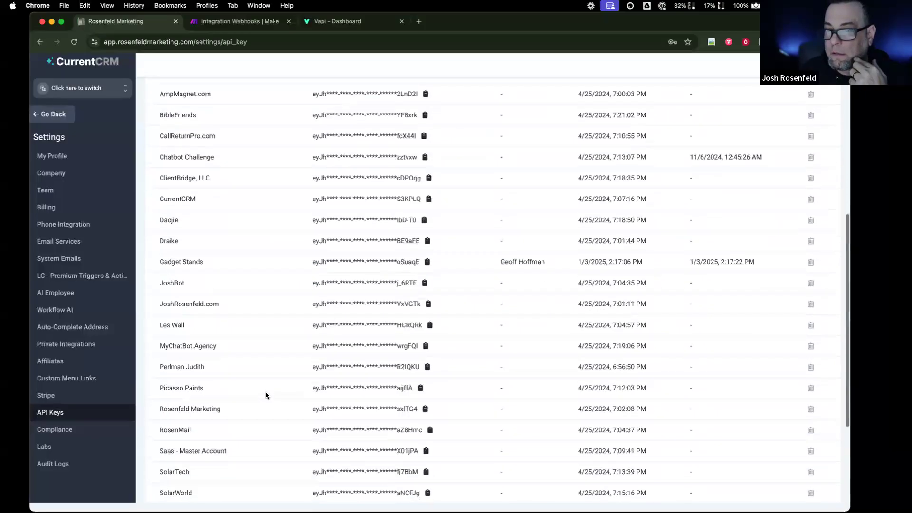
pyautogui.scroll(8, 266, 396)
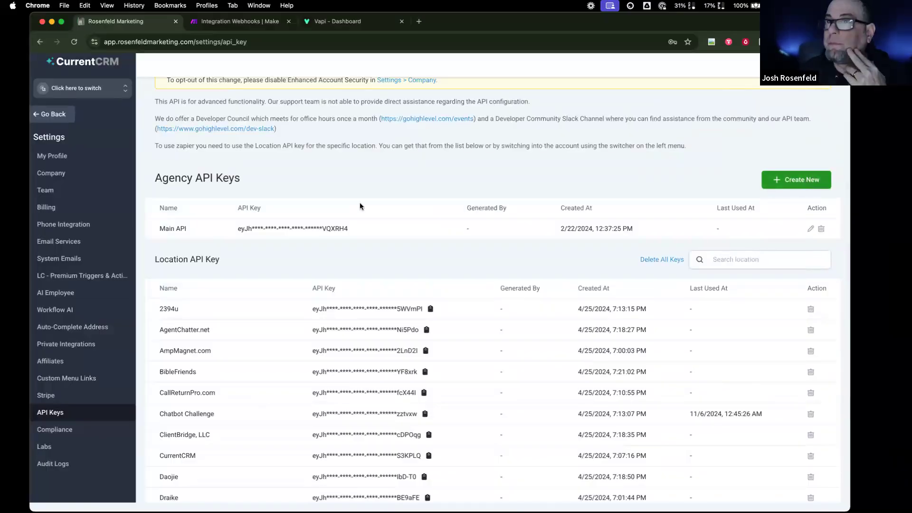
pyautogui.scroll(2, 360, 207)
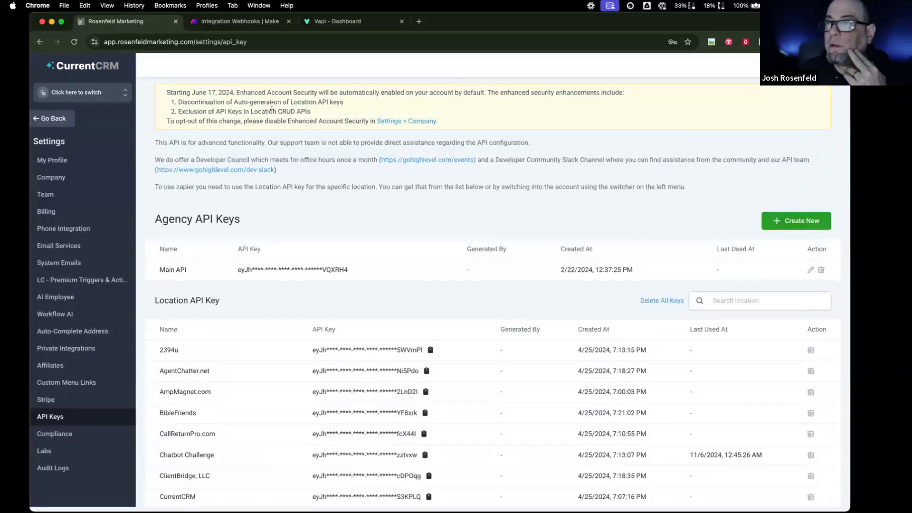
pyautogui.moveTo(179, 101); pyautogui.dragTo(357, 101)
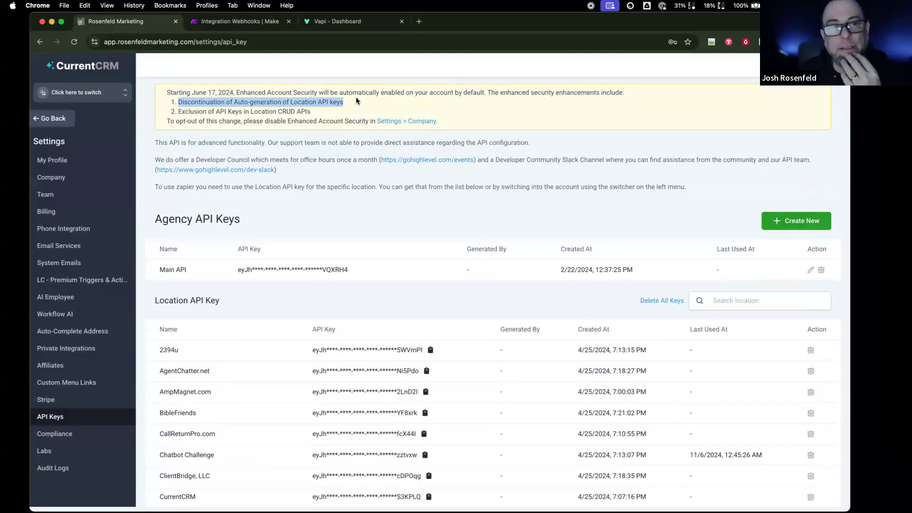
pyautogui.click(454, 119)
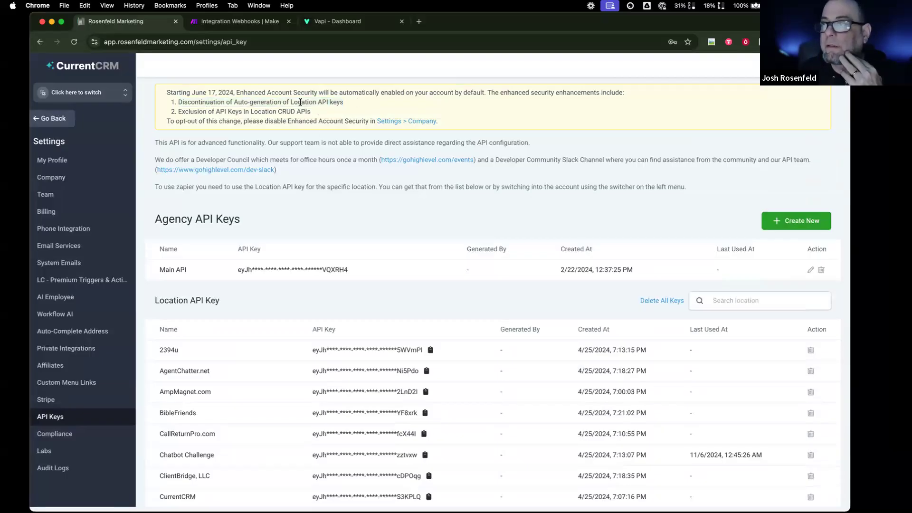
# - Create a new agency API key named 'Short Ter'
pyautogui.click(791, 222)
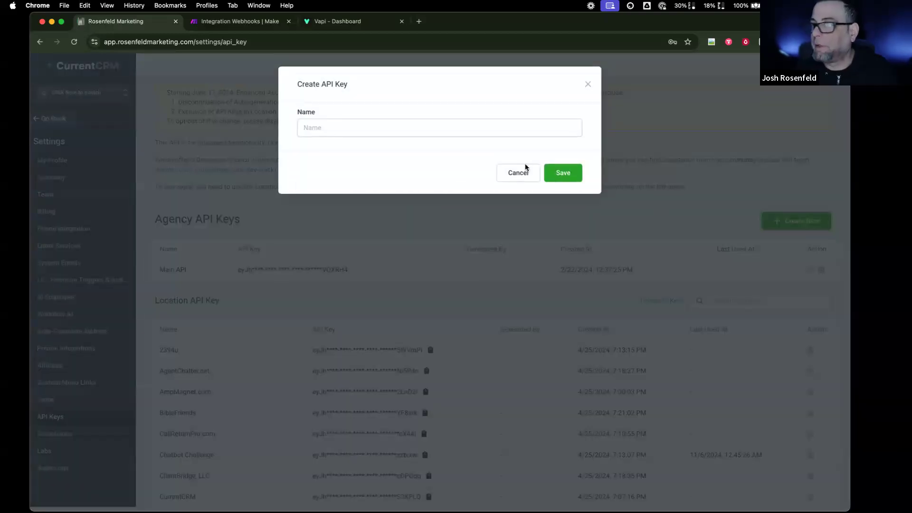
pyautogui.click(442, 129)
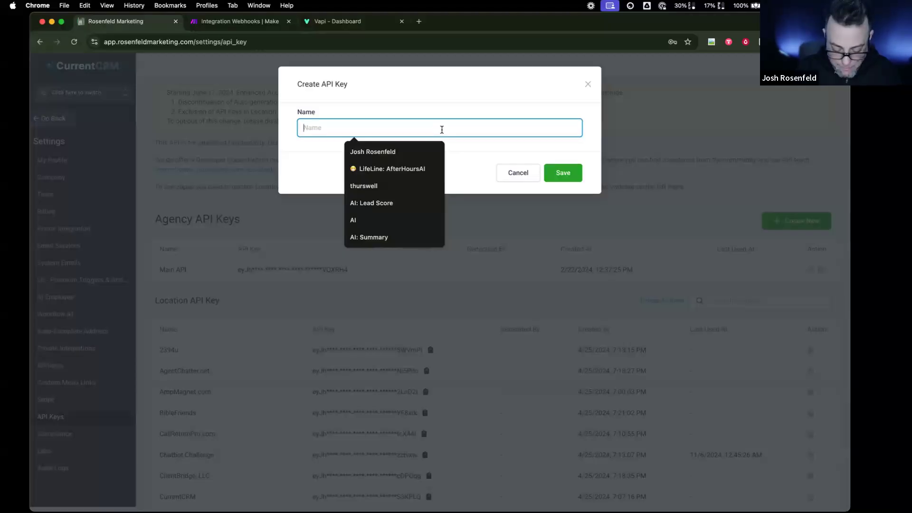
pyautogui.write('Short Ter')
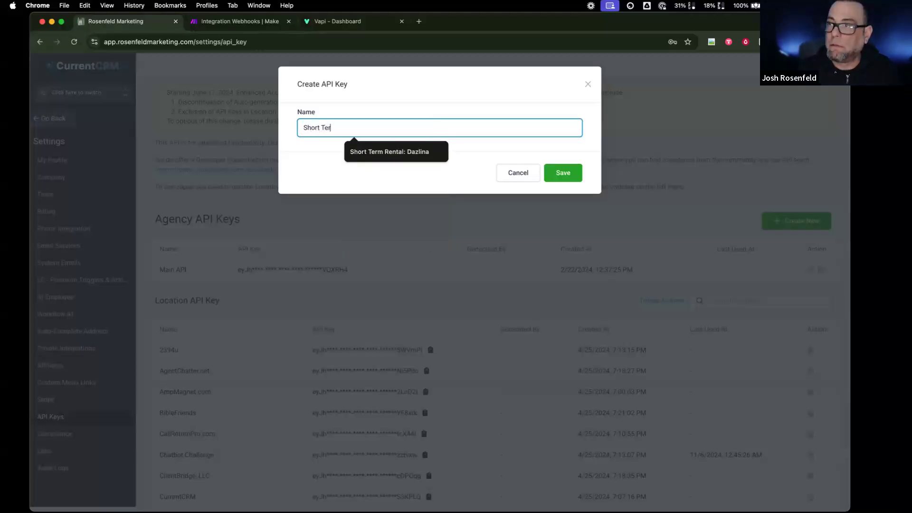
pyautogui.click(561, 172)
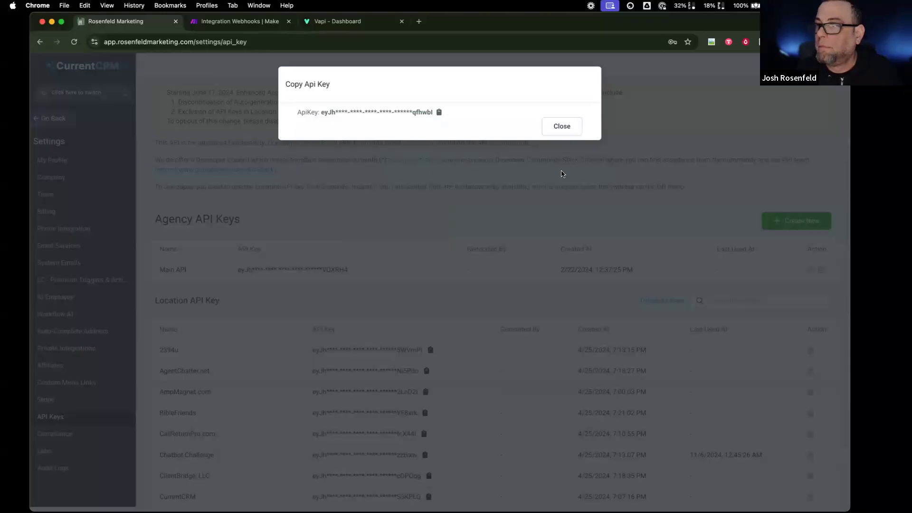
pyautogui.click(561, 126)
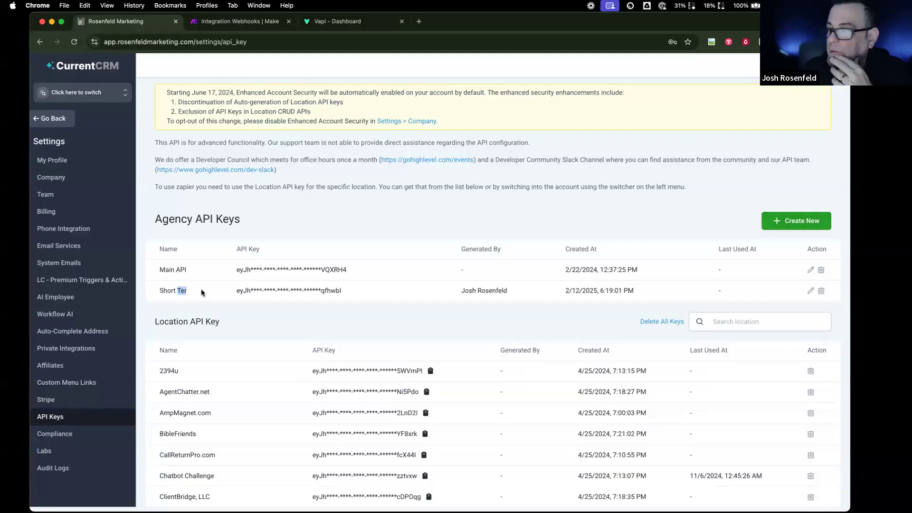
# - Rename the 'Short Ter' key to 'Short Term Rental: Dazlina' and save it
pyautogui.click(811, 291)
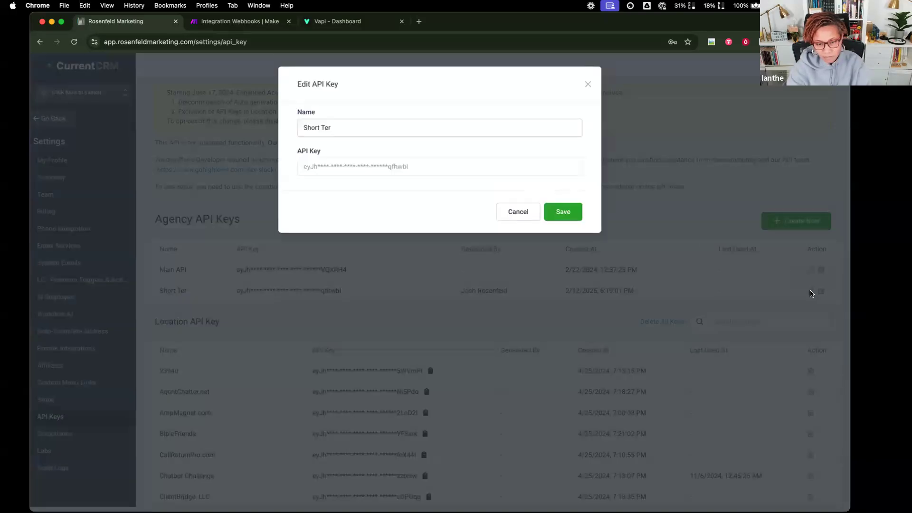
pyautogui.click(378, 129)
pyautogui.click(339, 124)
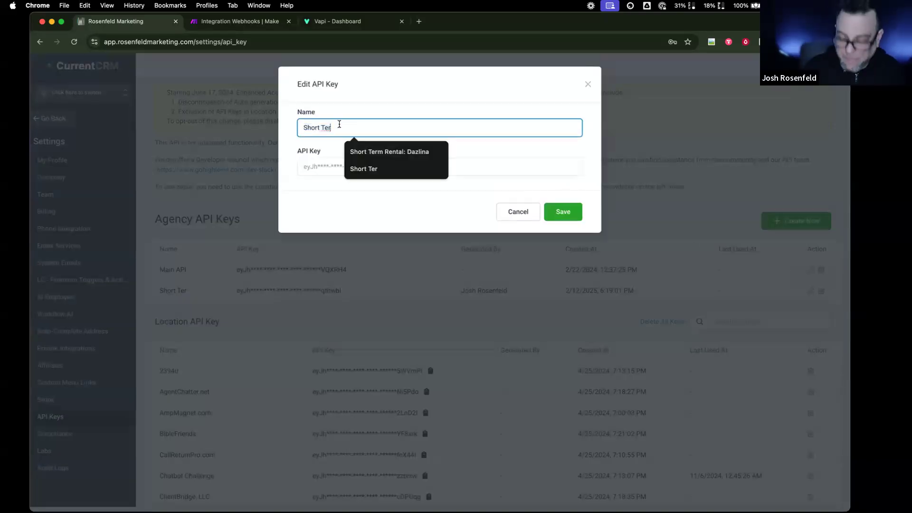
pyautogui.write('m')
pyautogui.click(364, 153)
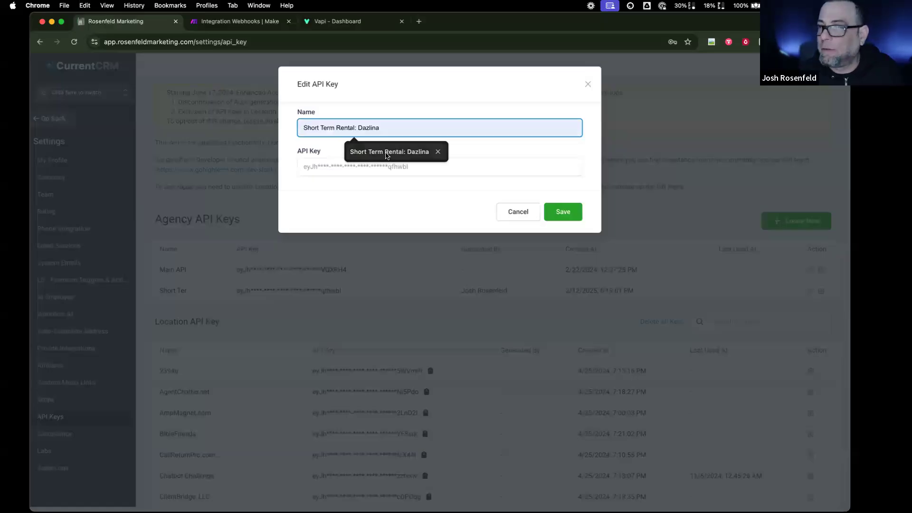
pyautogui.click(557, 212)
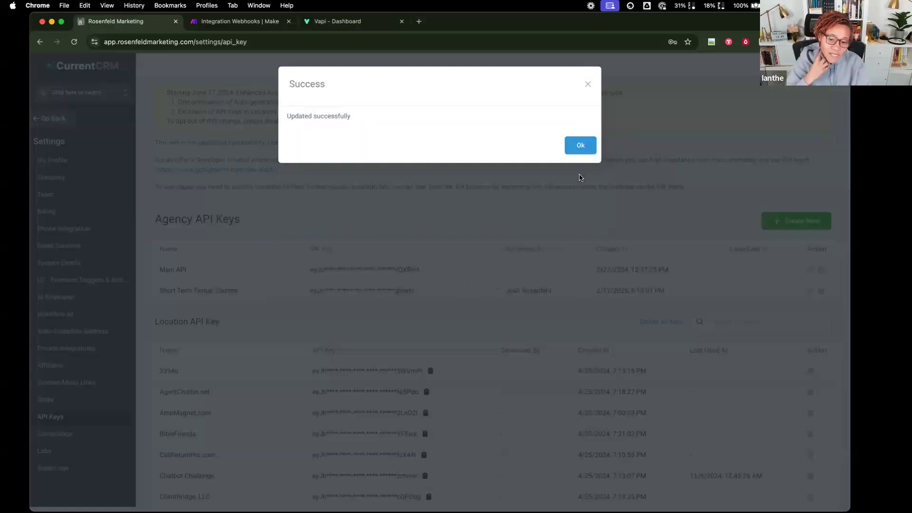
pyautogui.click(580, 144)
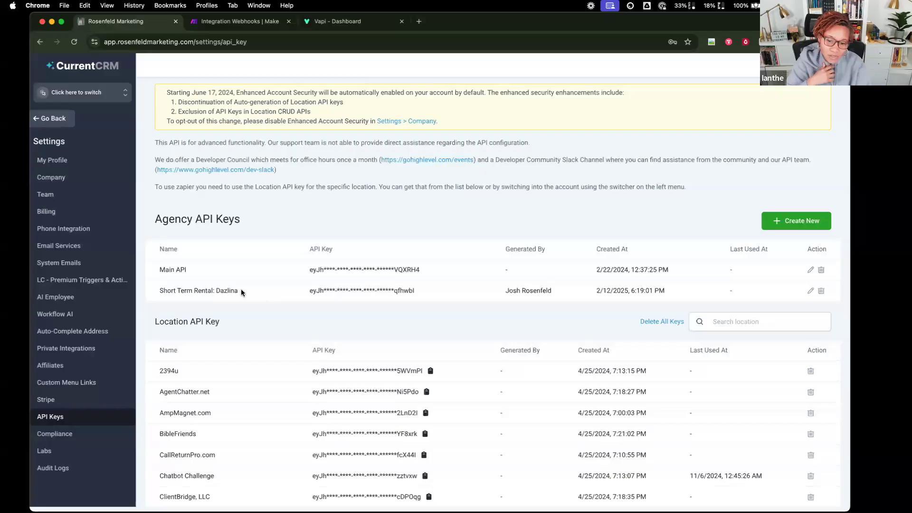
# - Switch from the agency dashboard into the Masterclass: Short Term Rental sub-account
pyautogui.scroll(-10, 646, 361)
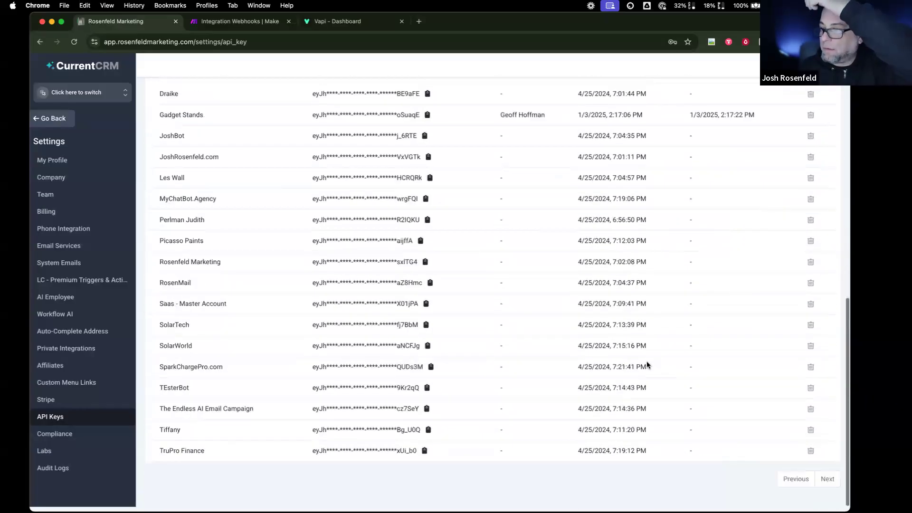
pyautogui.scroll(10, 646, 364)
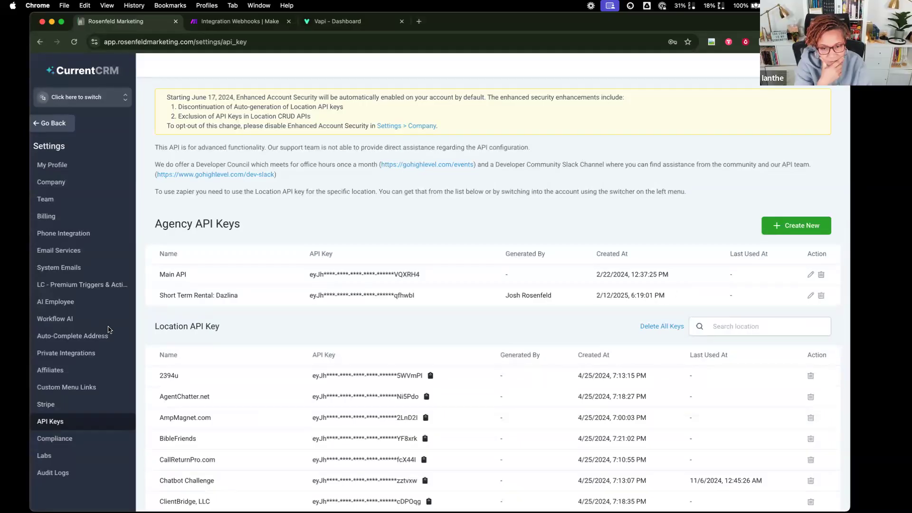
pyautogui.click(46, 124)
pyautogui.click(58, 97)
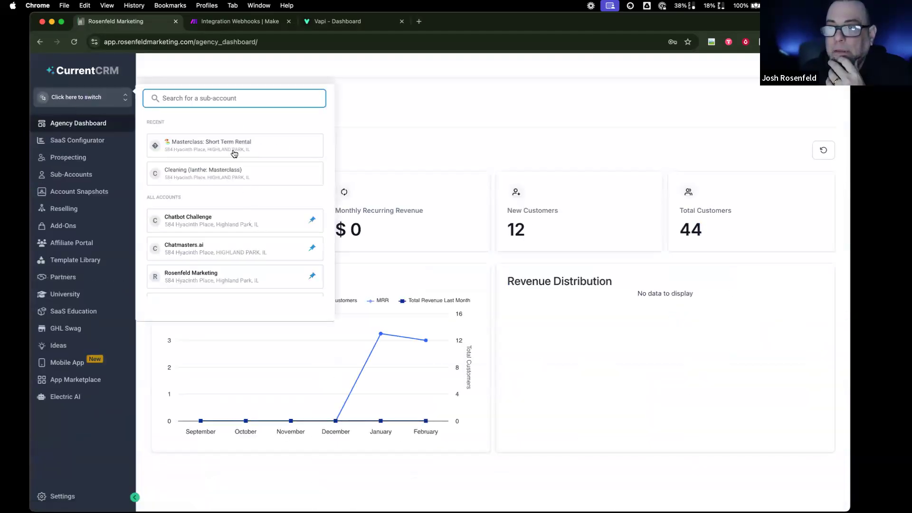
pyautogui.click(232, 150)
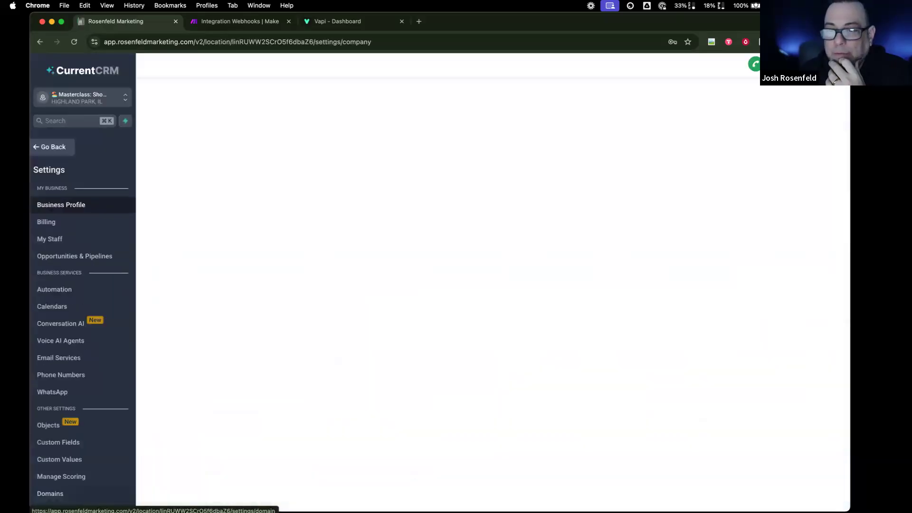
# - Generate the sub-account's API key in Business Profile and copy it
pyautogui.scroll(-5, 85, 410)
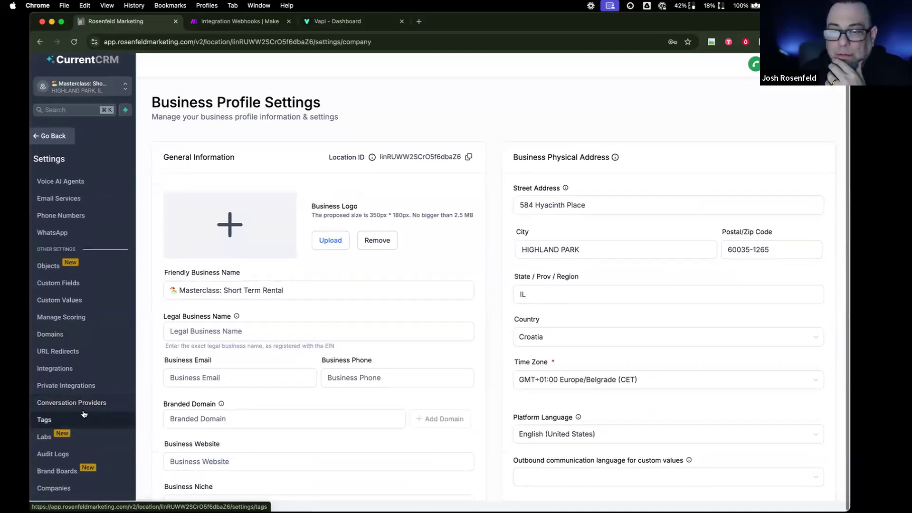
pyautogui.scroll(4, 82, 413)
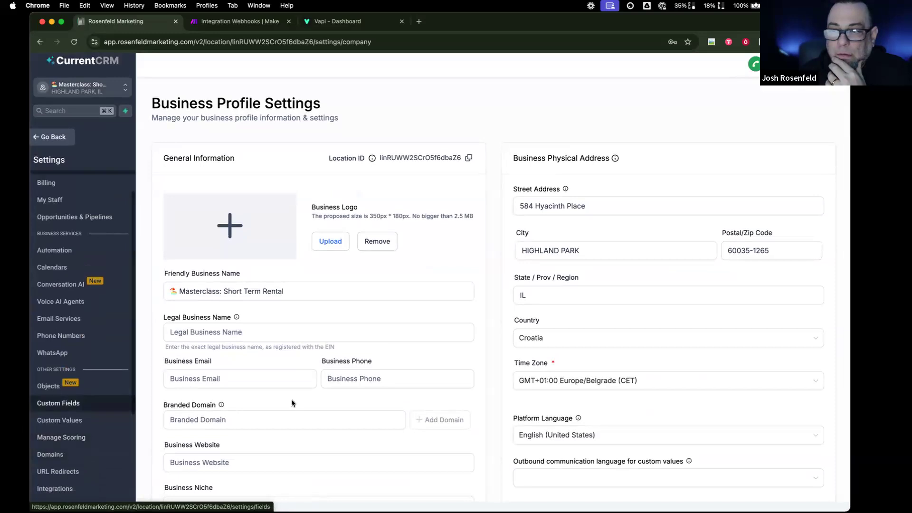
pyautogui.scroll(-6, 291, 403)
pyautogui.scroll(2, 201, 285)
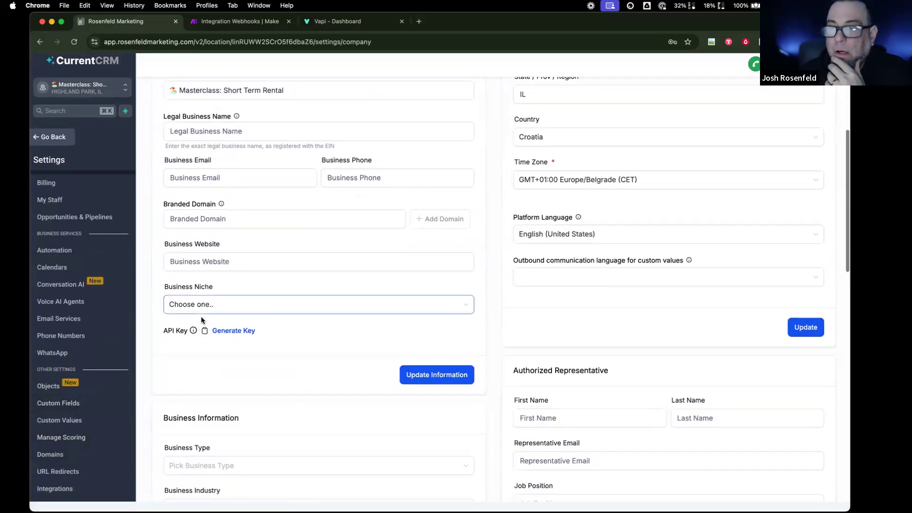
pyautogui.click(230, 328)
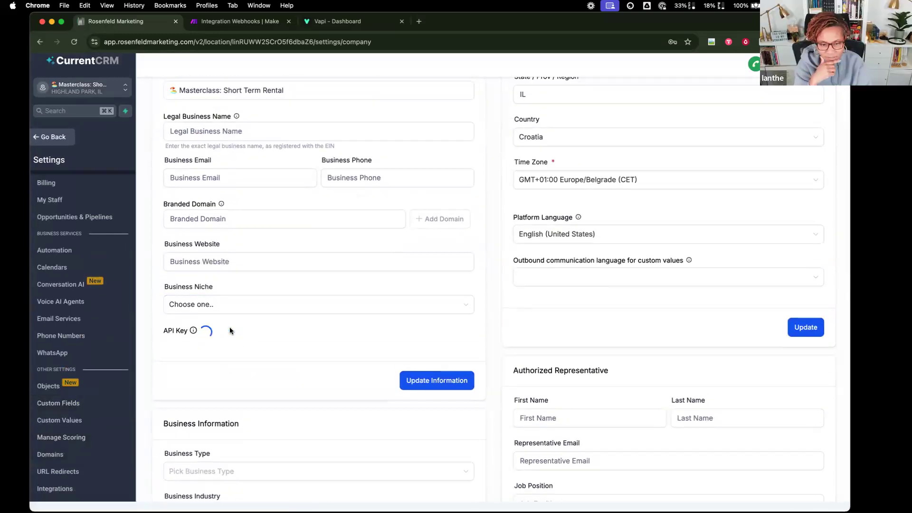
pyautogui.click(570, 307)
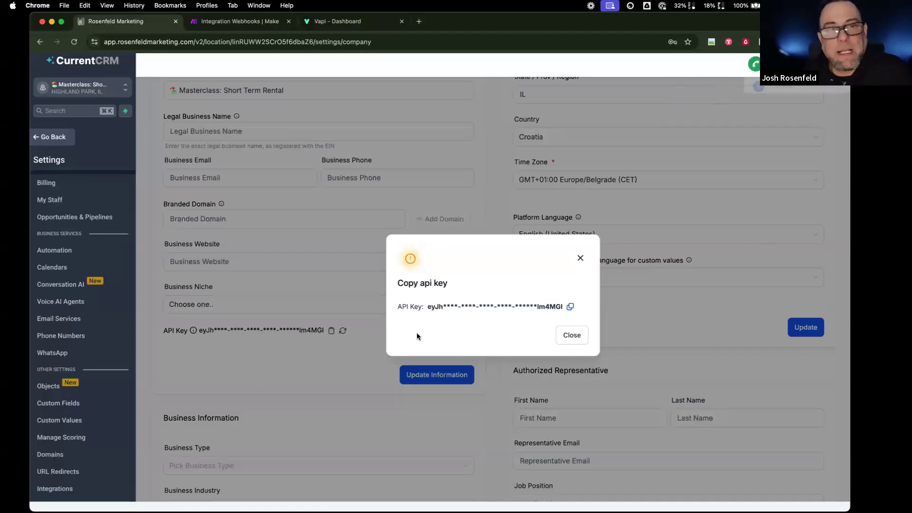
pyautogui.click(572, 335)
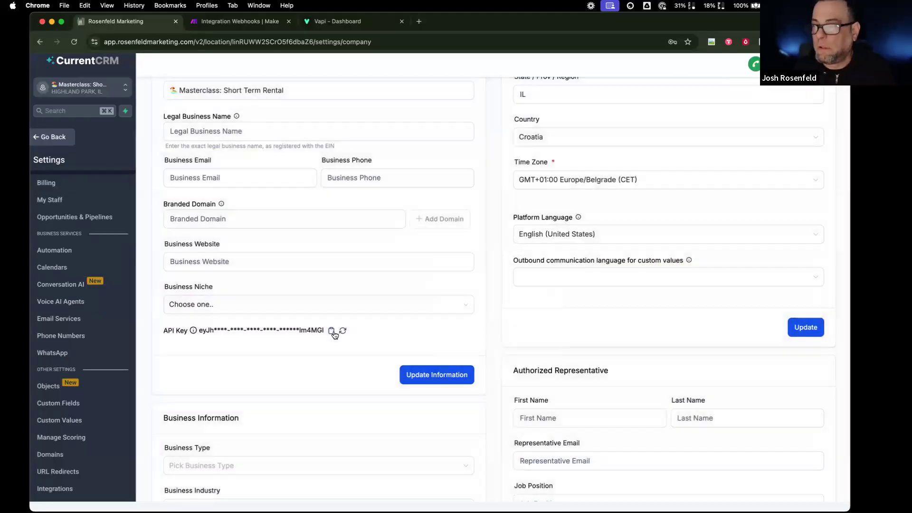
pyautogui.click(331, 331)
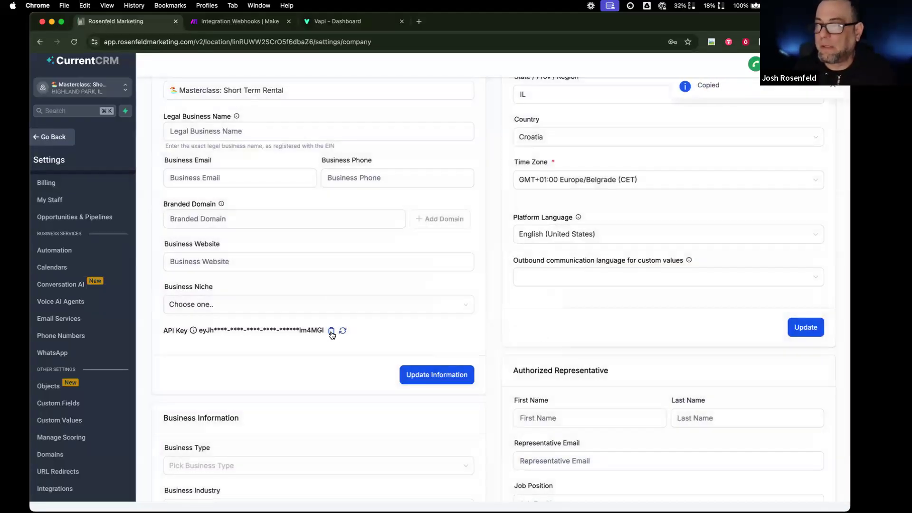
pyautogui.click(344, 22)
# - Paste the copied sub-account key into Vapi's GoHighLevel API Key field and save it
pyautogui.click(492, 287)
pyautogui.press('super+v')
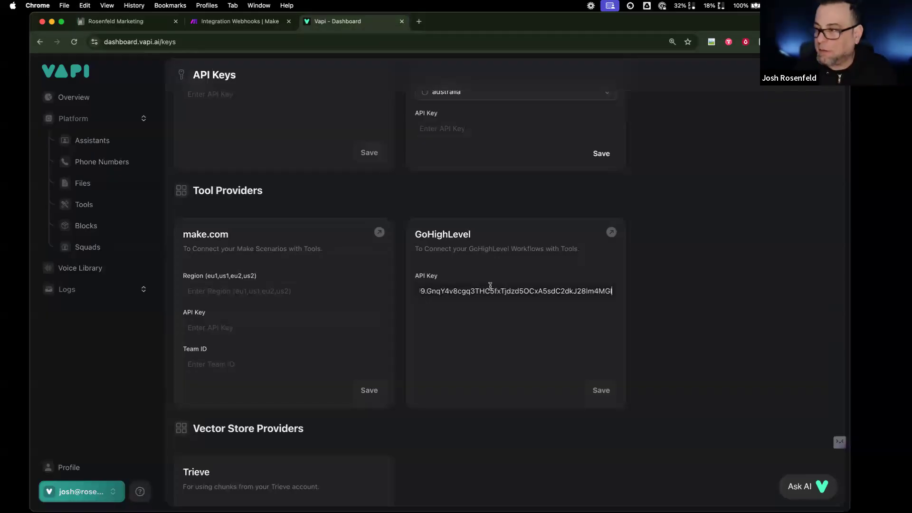
pyautogui.click(601, 390)
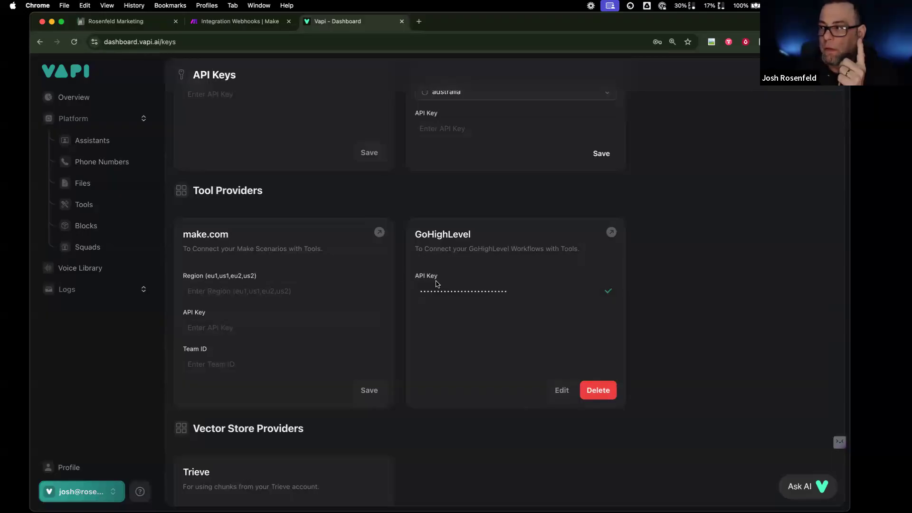
pyautogui.scroll(10, 433, 283)
pyautogui.scroll(-8, 475, 299)
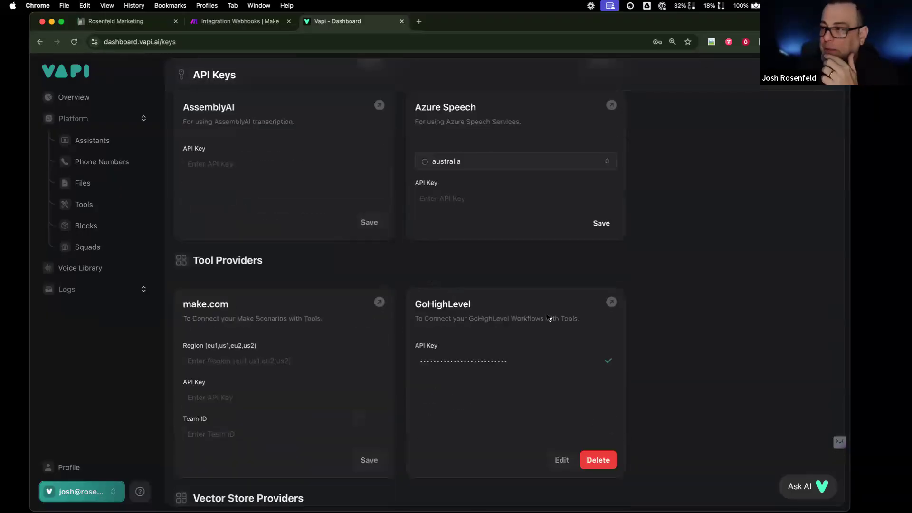
# - From Vapi's Tools page, begin a new tool with GoHighLevel as the provider
pyautogui.click(119, 212)
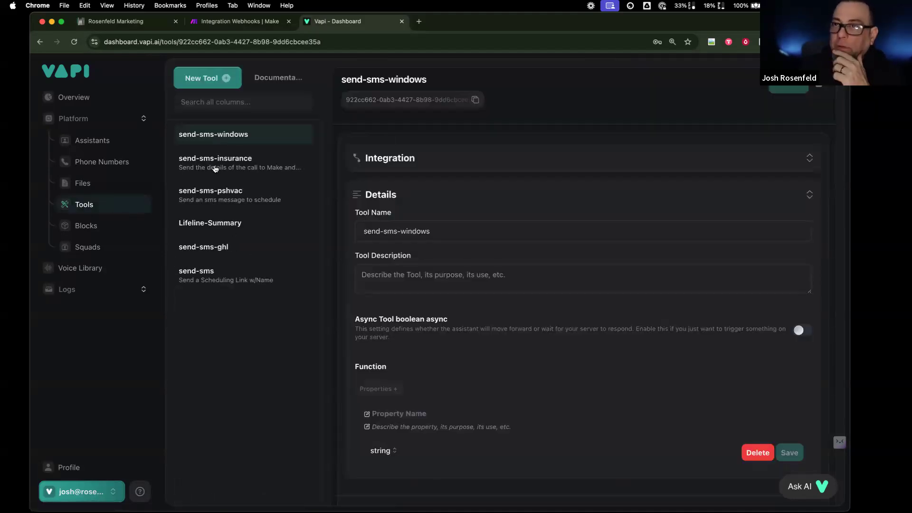
pyautogui.click(215, 79)
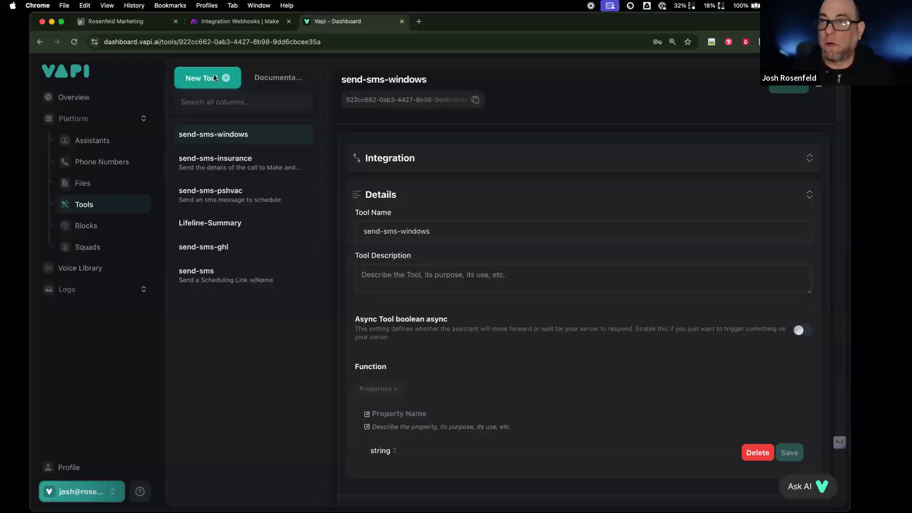
pyautogui.click(281, 200)
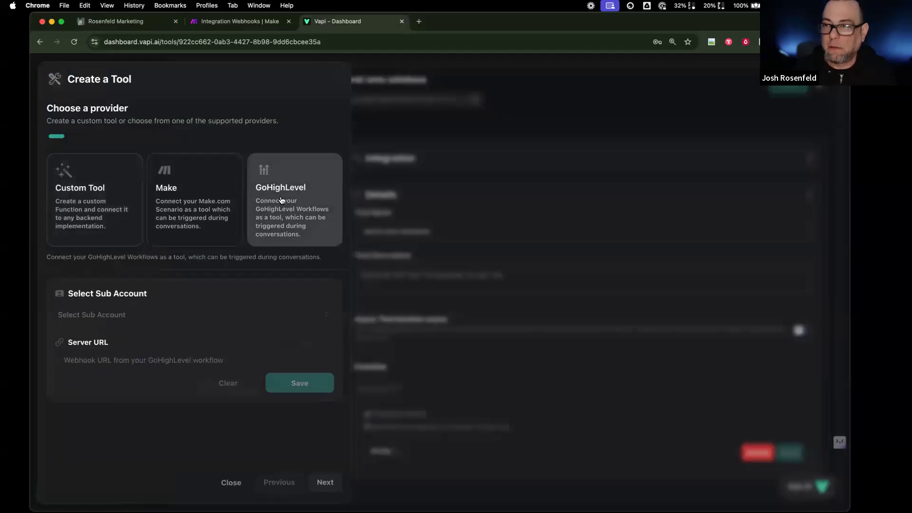
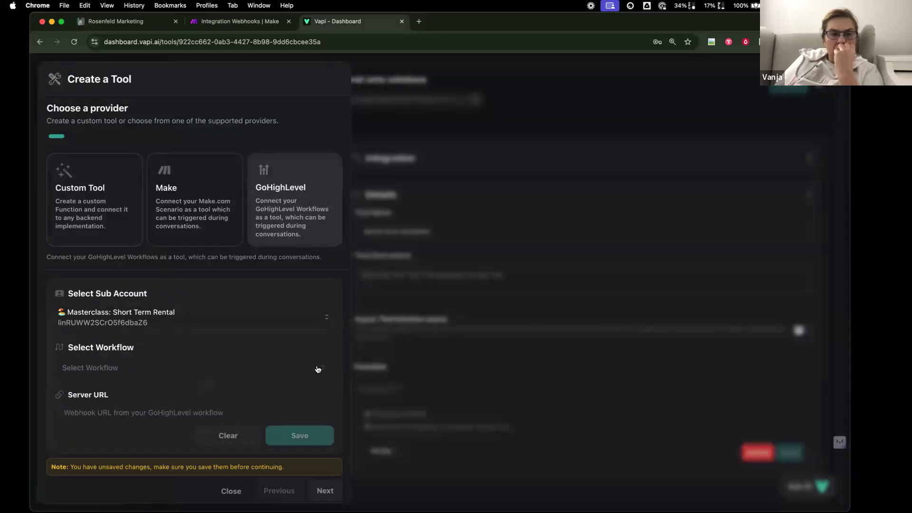
# - Back out of the GoHighLevel tool setup without selecting any workflow
pyautogui.click(317, 369)
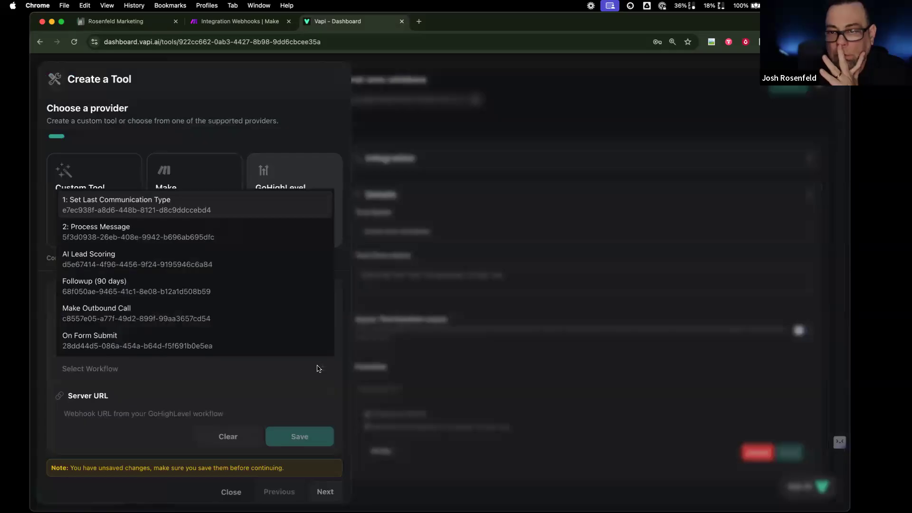
pyautogui.click(273, 372)
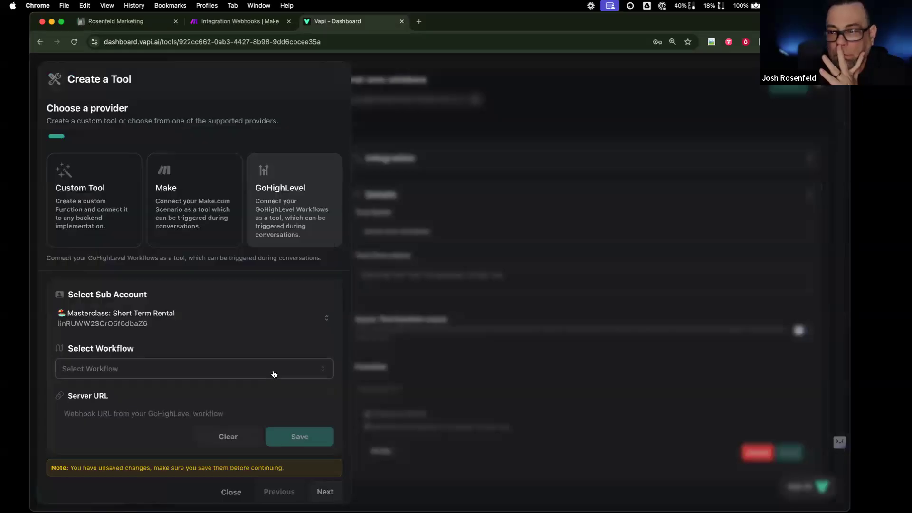
pyautogui.click(392, 157)
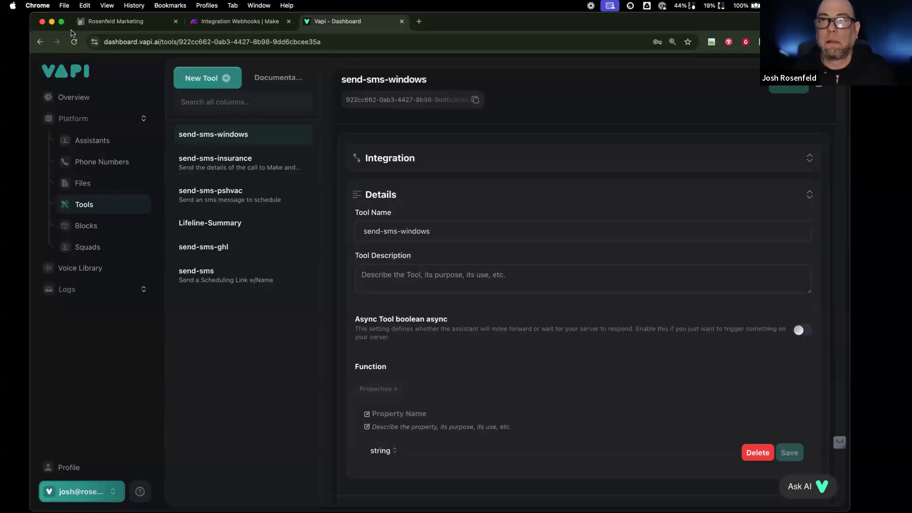
# - Open Automation > Workflows in the CurrentCRM account
pyautogui.click(120, 23)
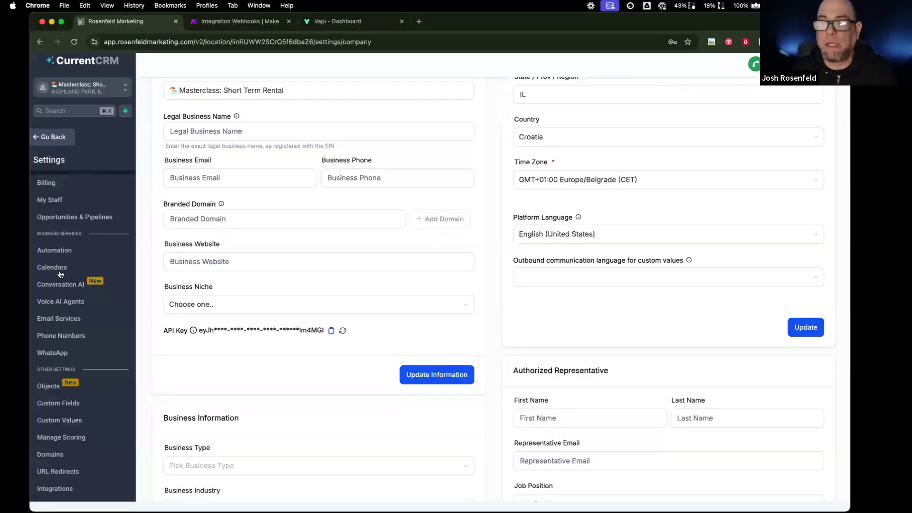
pyautogui.click(43, 134)
pyautogui.click(97, 302)
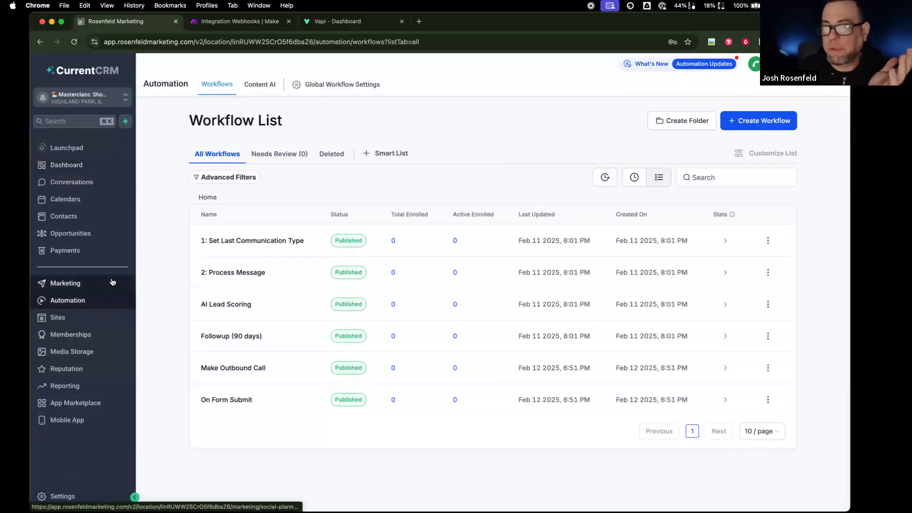
pyautogui.click(105, 97)
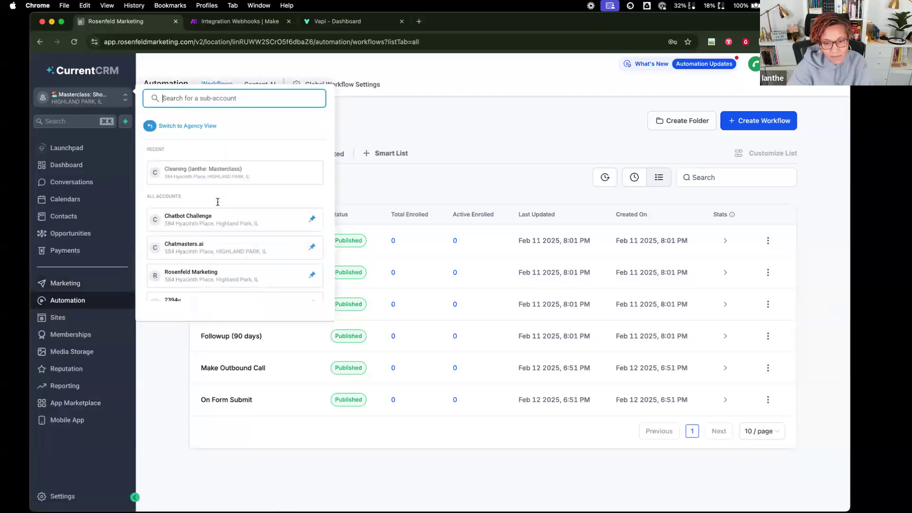
pyautogui.click(376, 189)
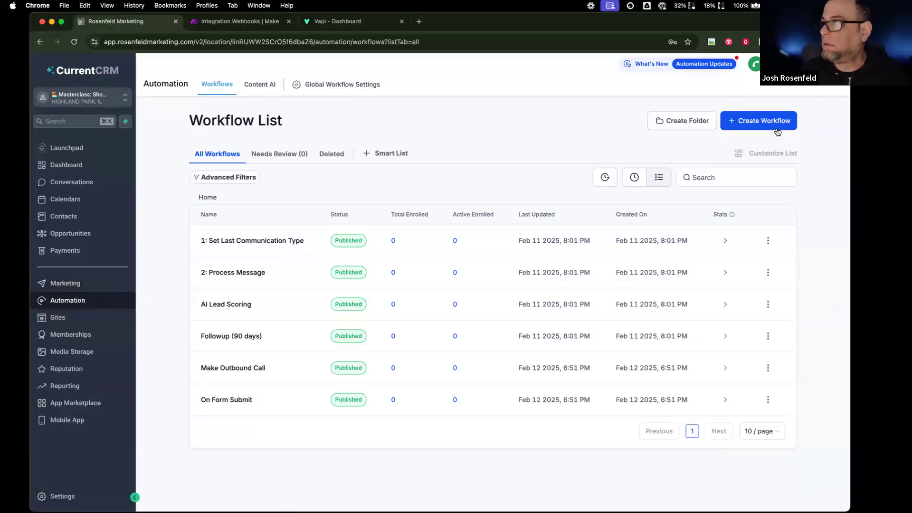
# - Create a blank workflow from scratch named 'Send SMS' and save it
pyautogui.click(775, 126)
pyautogui.click(762, 159)
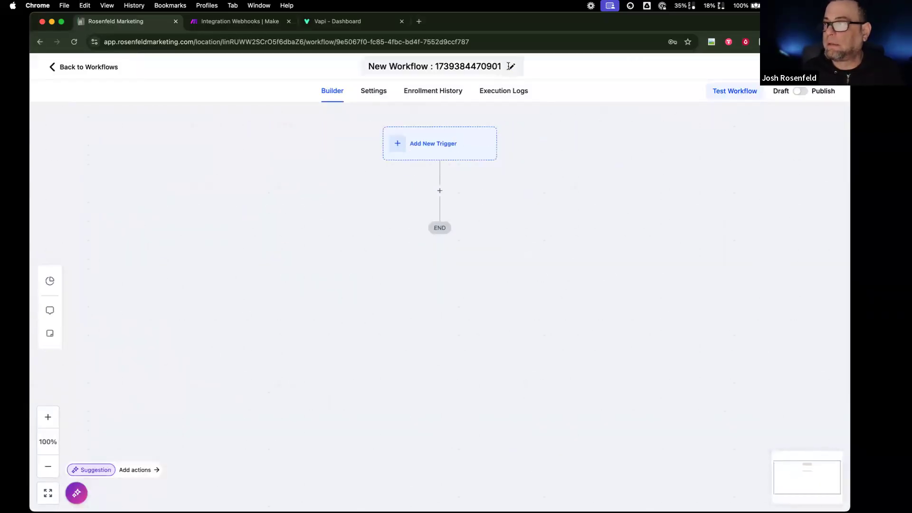
pyautogui.doubleClick(494, 67)
pyautogui.press('super+a')
pyautogui.write('send')
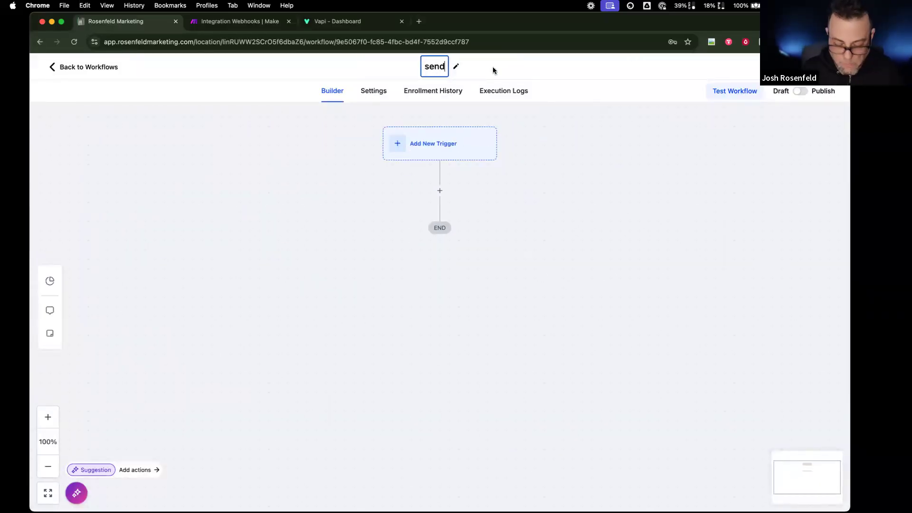
pyautogui.press('BackSpace')
pyautogui.press('BackSpace')
pyautogui.press('BackSpace')
pyautogui.press('BackSpace')
pyautogui.write('Send SMS')
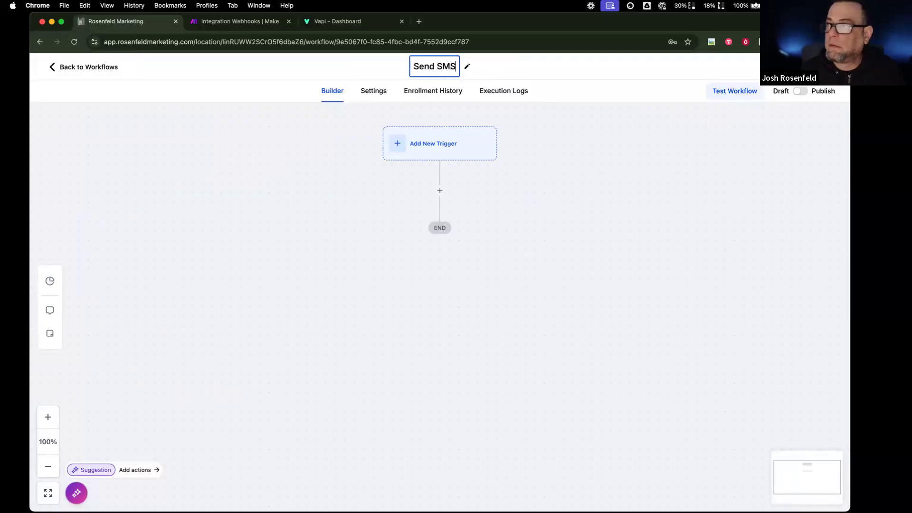
pyautogui.click(806, 94)
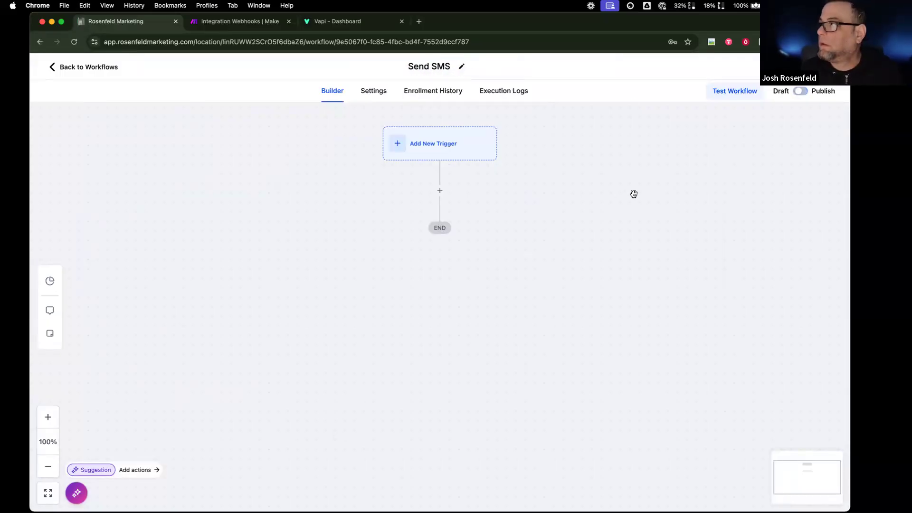
pyautogui.scroll(-1, 622, 195)
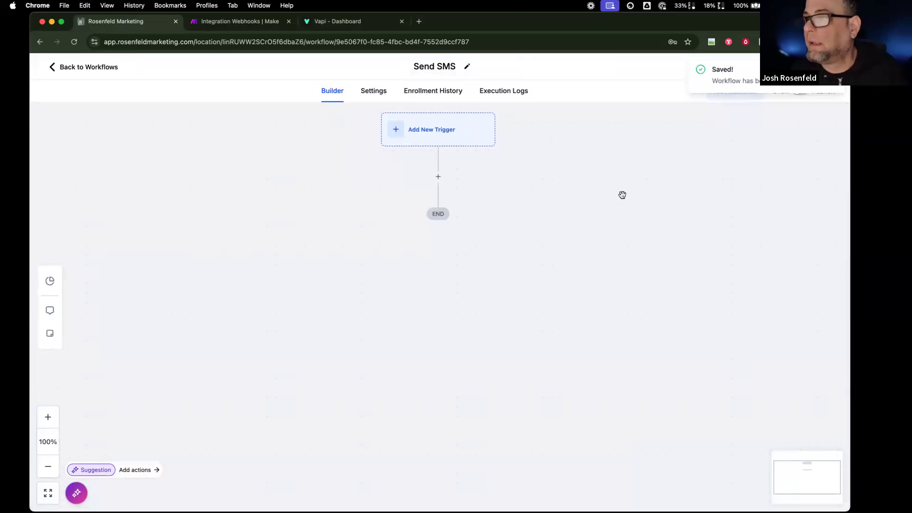
pyautogui.hscroll(1, 622, 195)
pyautogui.scroll(1, 622, 194)
pyautogui.hscroll(1, 622, 194)
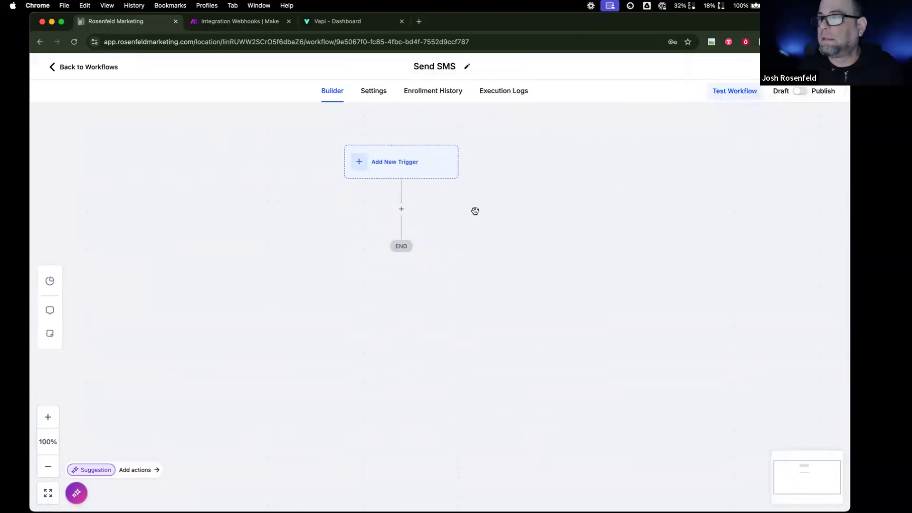
# - Add a Copy Contact action after the workflow trigger
pyautogui.click(401, 209)
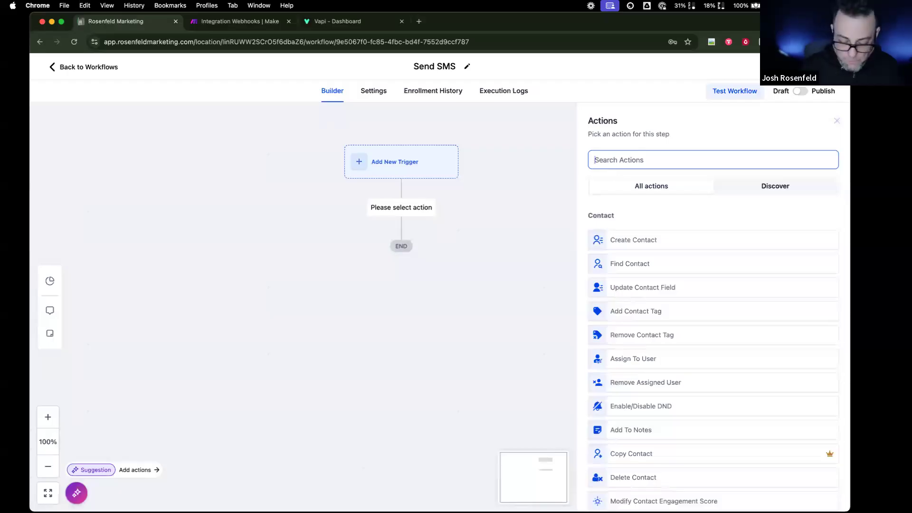
pyautogui.write('copy')
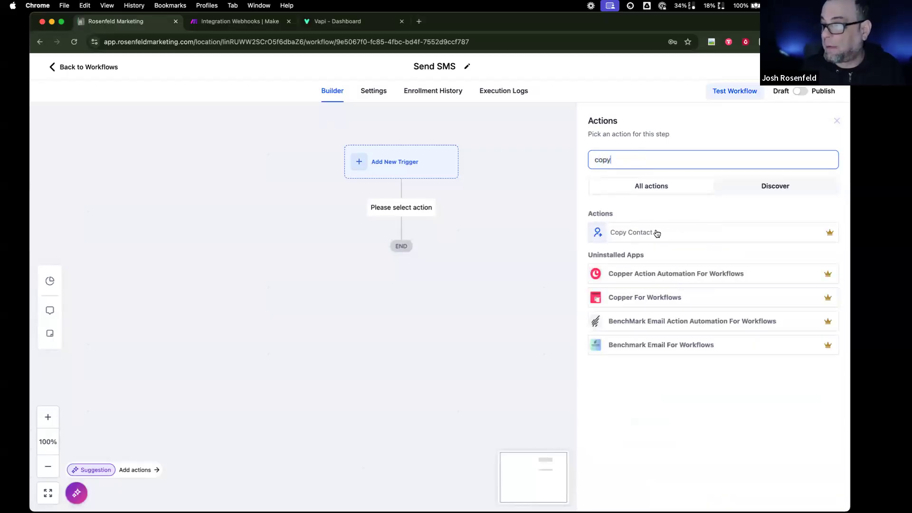
pyautogui.click(656, 233)
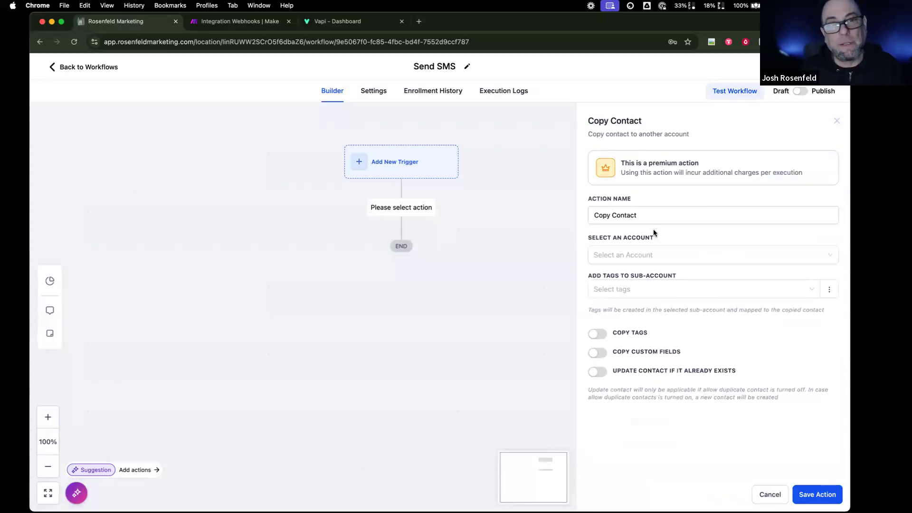
# - Select Rosenfeld Marketing as the account to copy the contact into
pyautogui.click(631, 256)
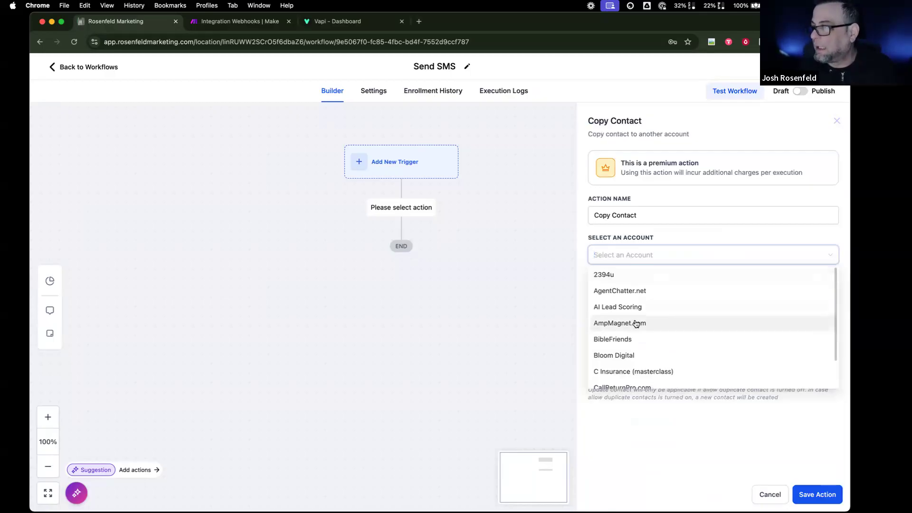
pyautogui.scroll(-5, 636, 323)
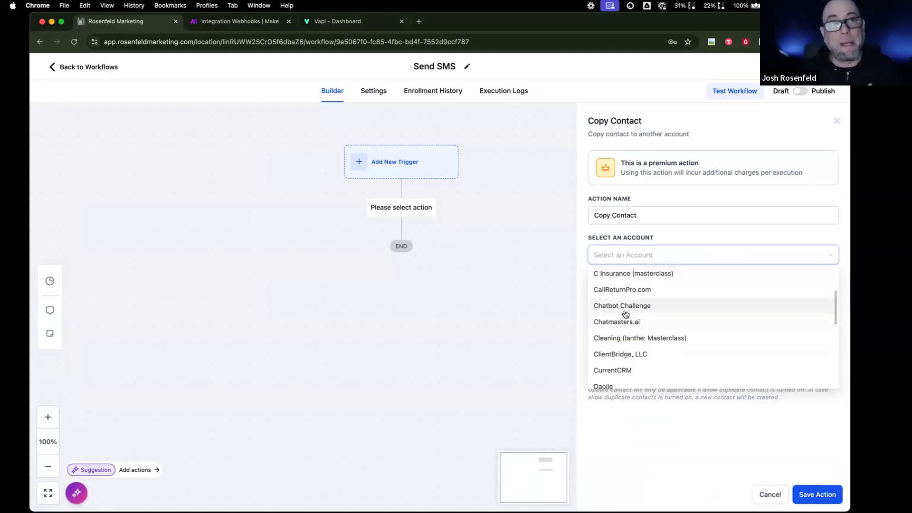
pyautogui.scroll(-3, 626, 313)
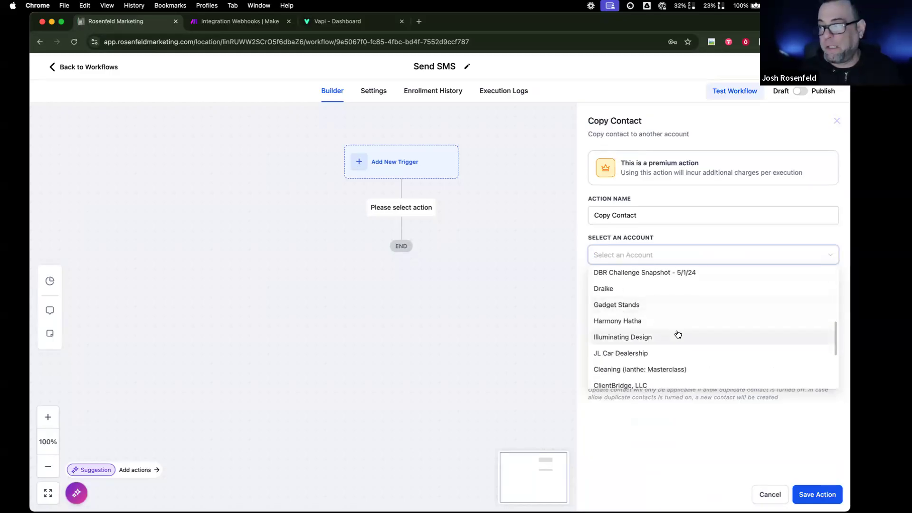
pyautogui.scroll(-1, 678, 333)
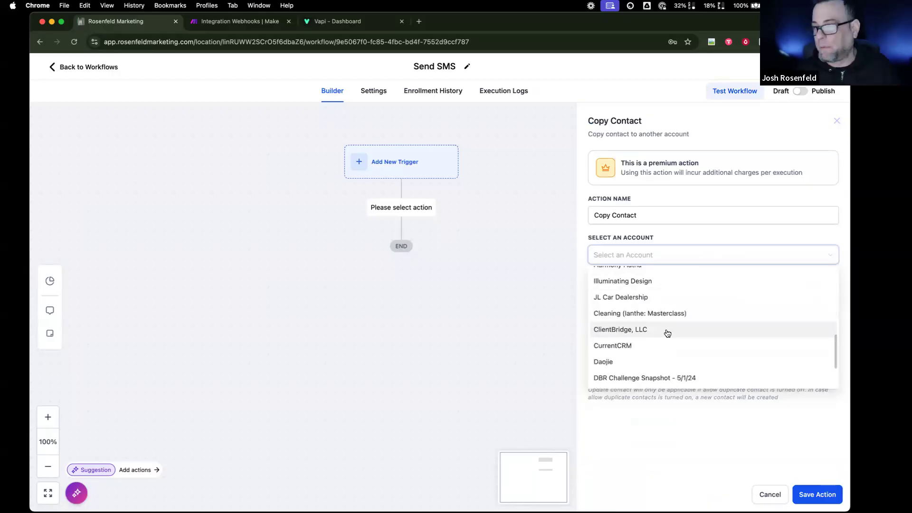
pyautogui.scroll(-3, 667, 333)
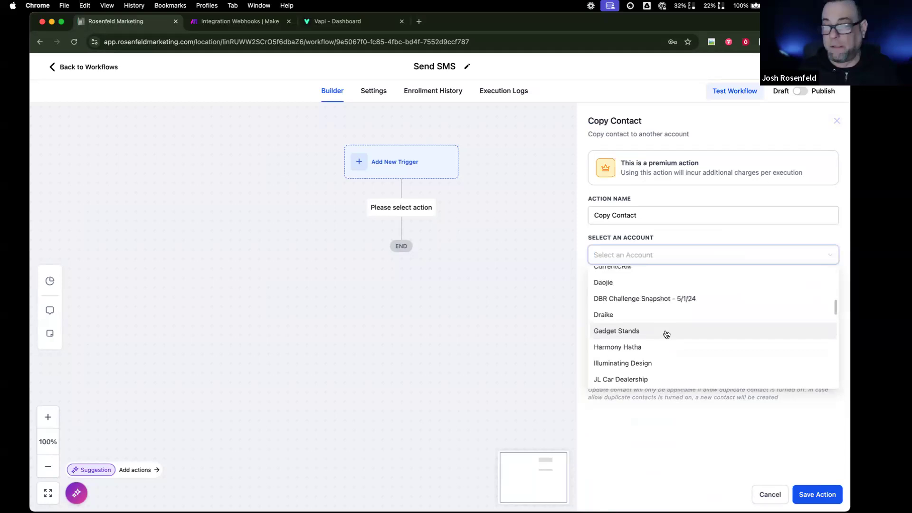
pyautogui.scroll(-10, 666, 334)
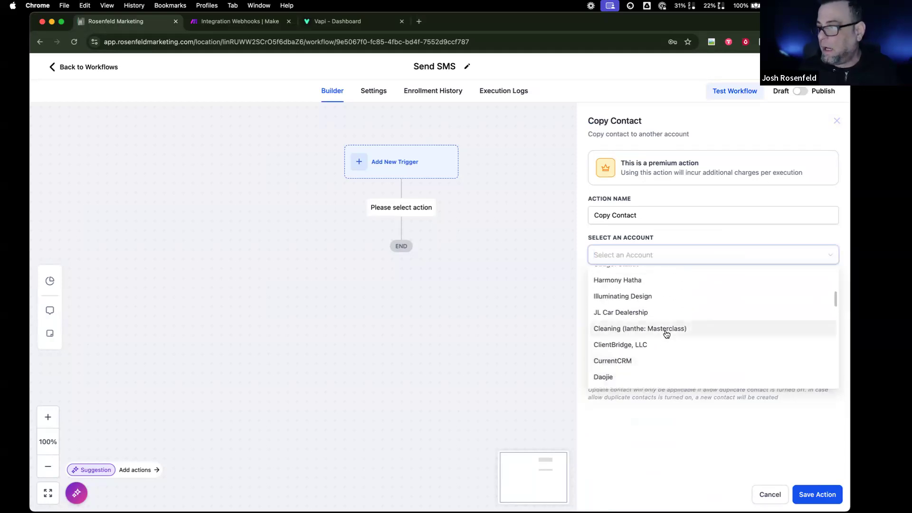
pyautogui.scroll(-5, 666, 334)
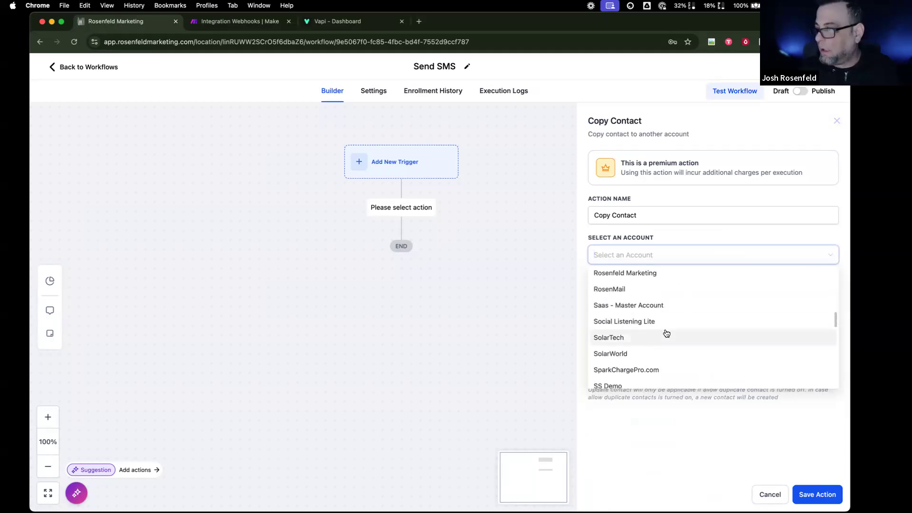
pyautogui.scroll(-3, 666, 334)
pyautogui.scroll(-3, 666, 333)
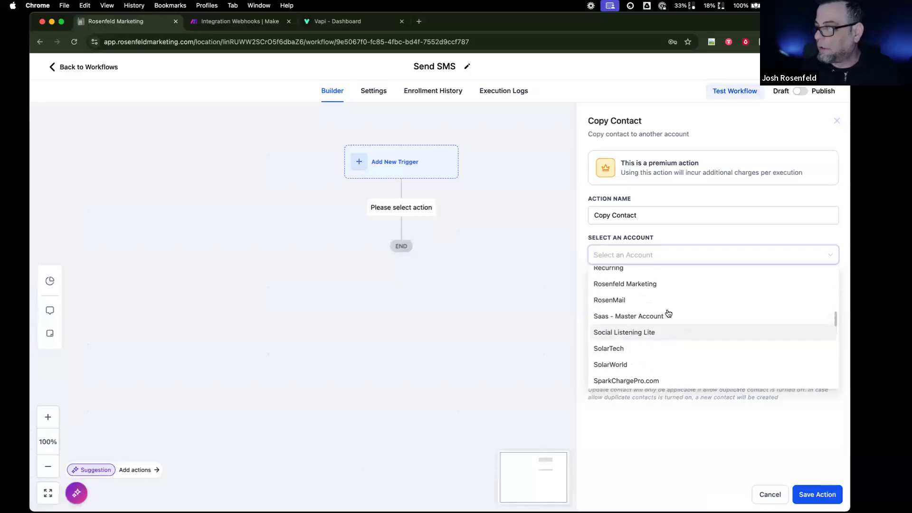
pyautogui.click(667, 289)
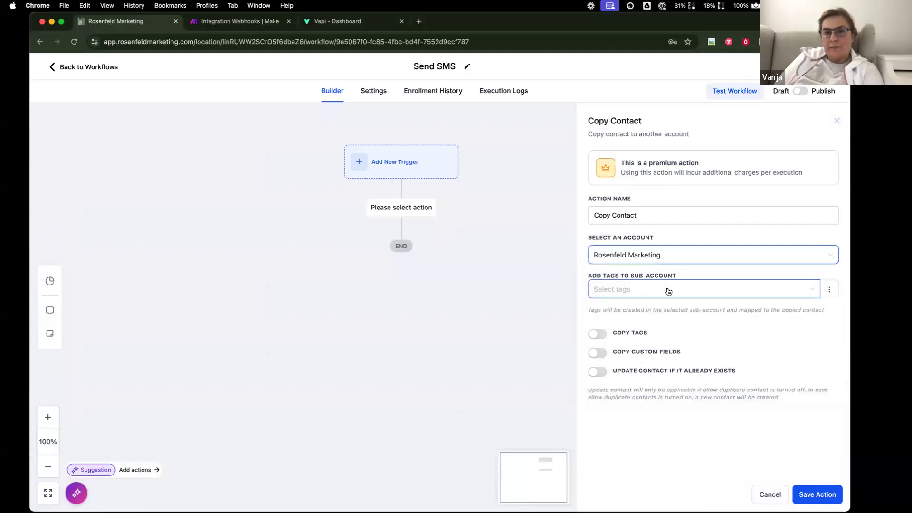
# - Tag the copied contact with a new sms2dazlina tag
pyautogui.click(670, 291)
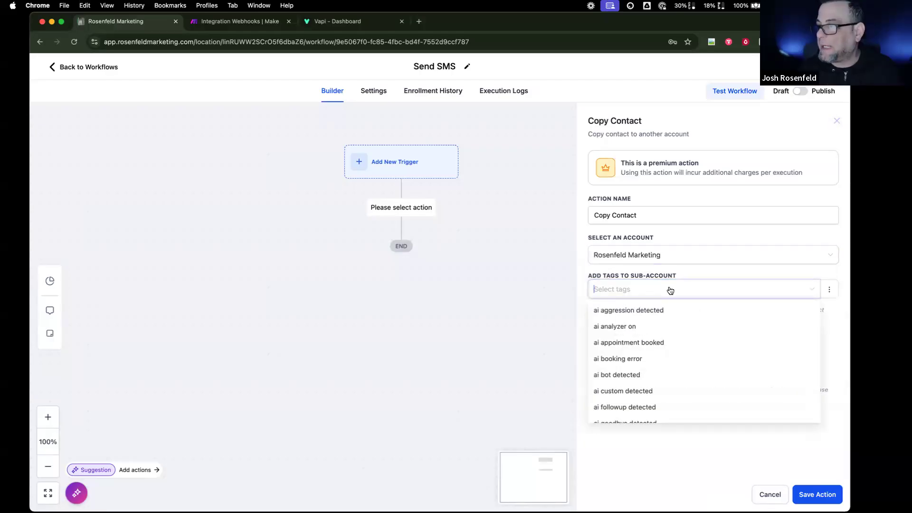
pyautogui.write('s')
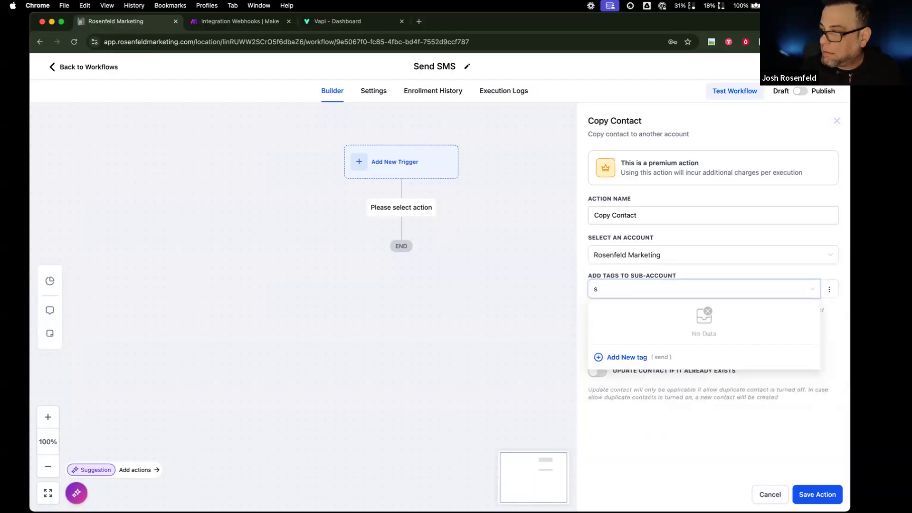
pyautogui.write('endms2')
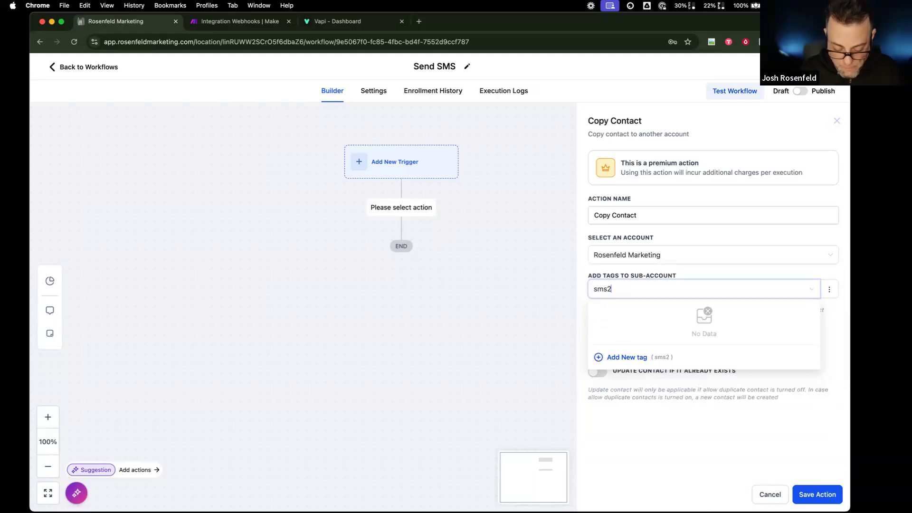
pyautogui.write('dzlina')
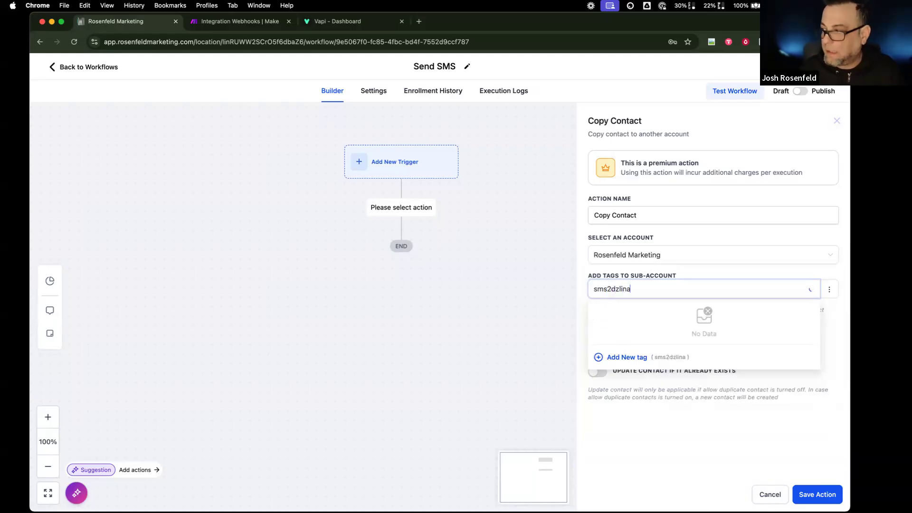
pyautogui.press('BackSpace')
pyautogui.press('BackSpace')
pyautogui.press('BackSpace')
pyautogui.press('BackSpace')
pyautogui.press('BackSpace')
pyautogui.write('azlina')
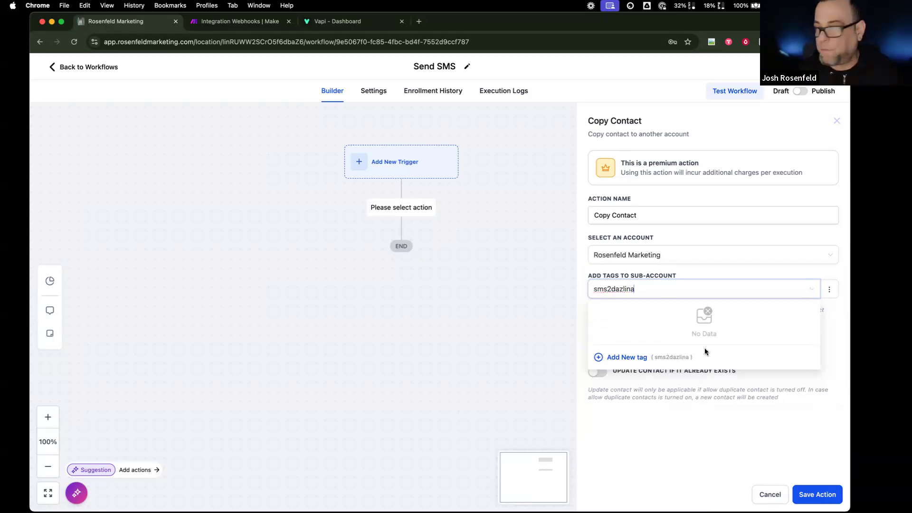
pyautogui.click(628, 358)
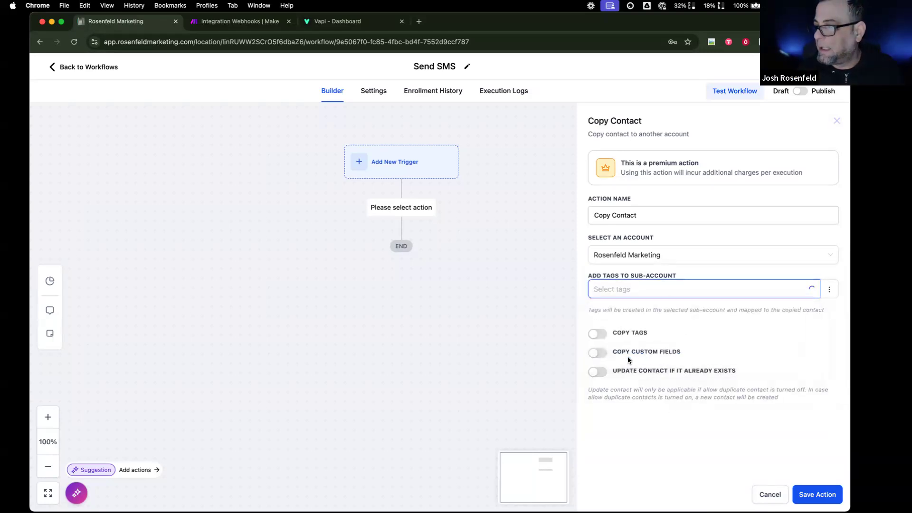
# - Enable Copy Tags, Copy Custom Fields and Update Contact, save the action, and publish
pyautogui.click(602, 337)
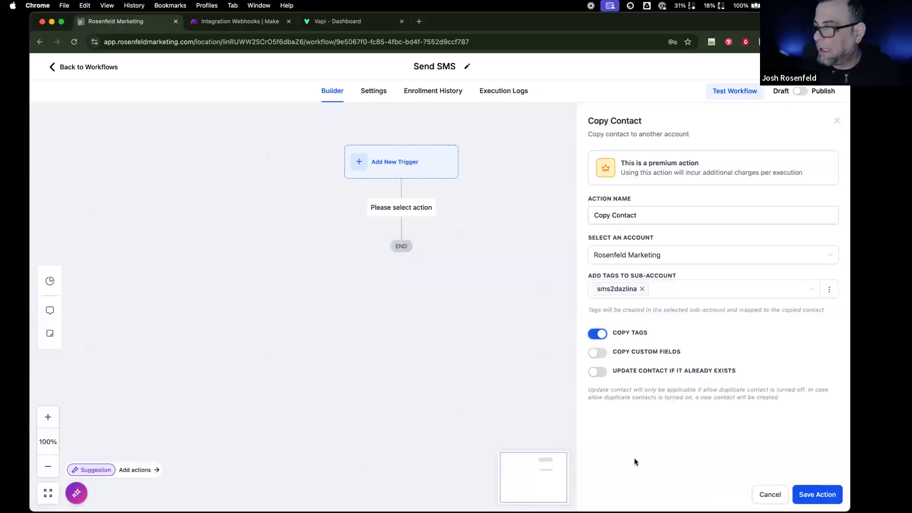
pyautogui.click(600, 353)
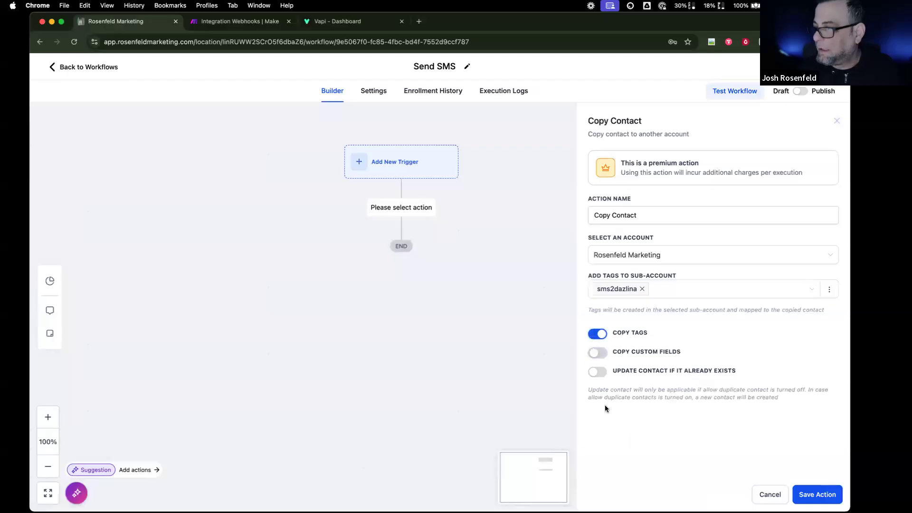
pyautogui.click(601, 372)
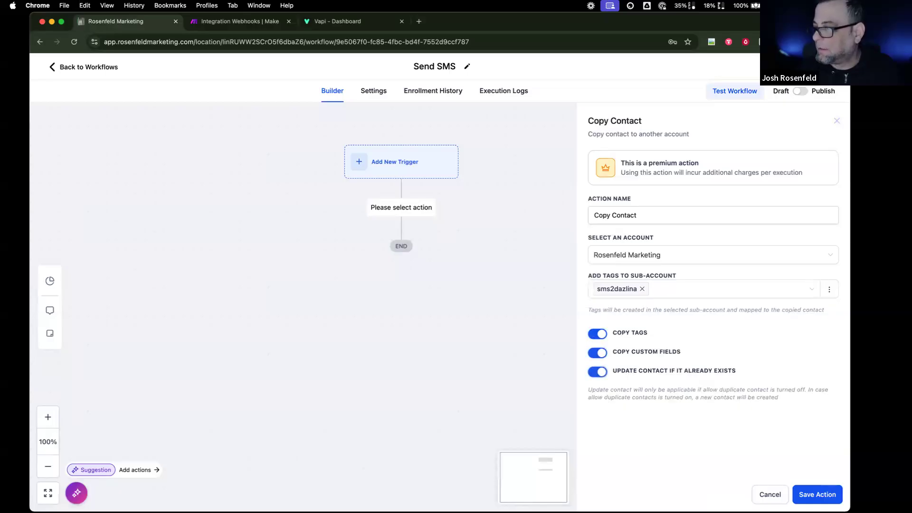
pyautogui.click(817, 494)
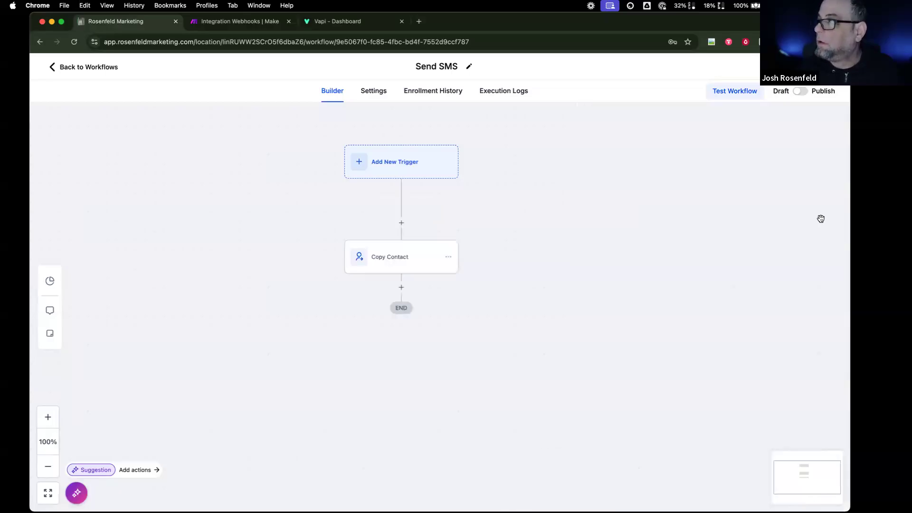
pyautogui.click(802, 91)
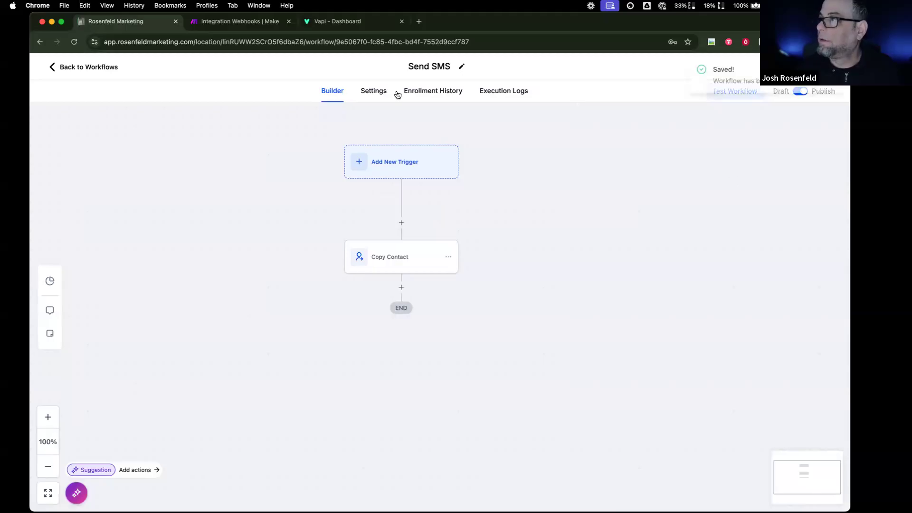
pyautogui.click(336, 22)
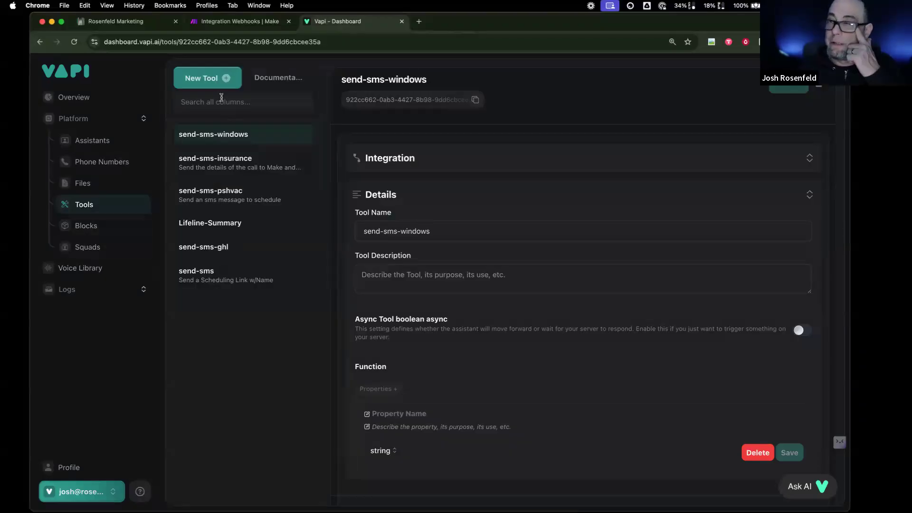
# - Start a new GoHighLevel tool in Vapi using the Send SMS workflow
pyautogui.click(212, 86)
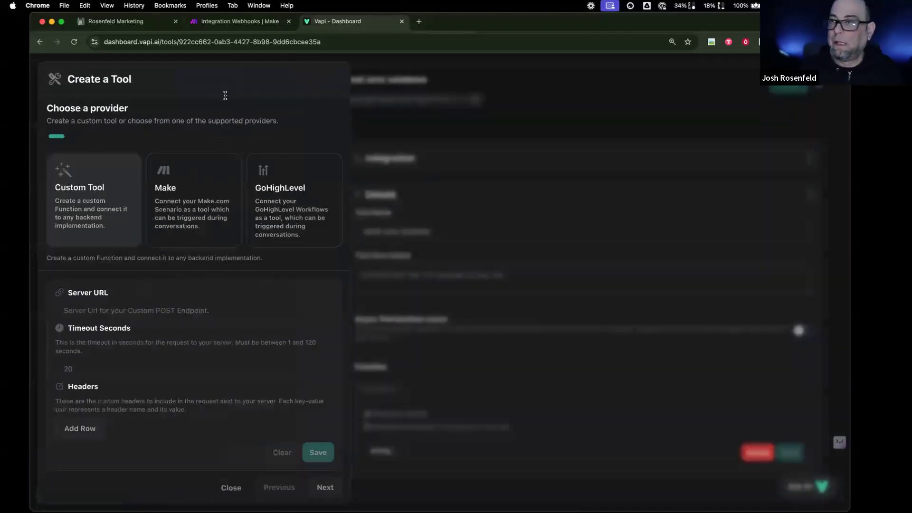
pyautogui.click(330, 219)
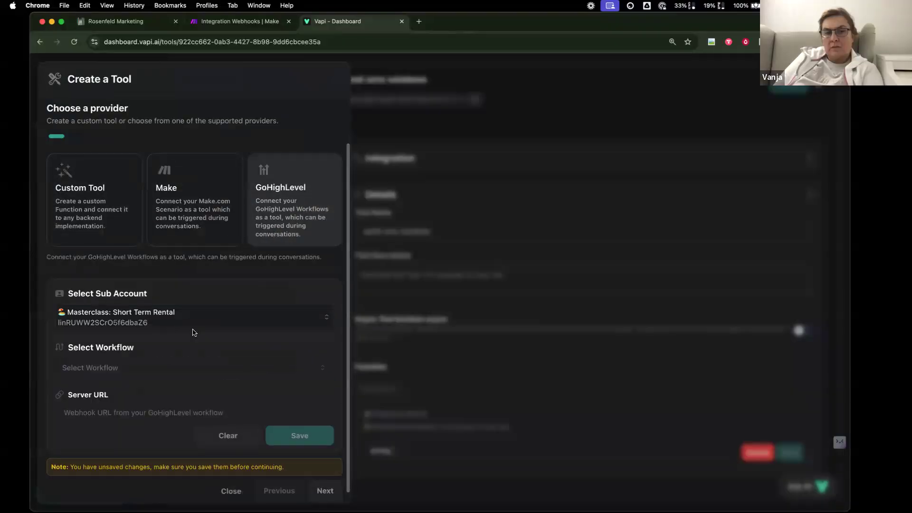
pyautogui.click(322, 369)
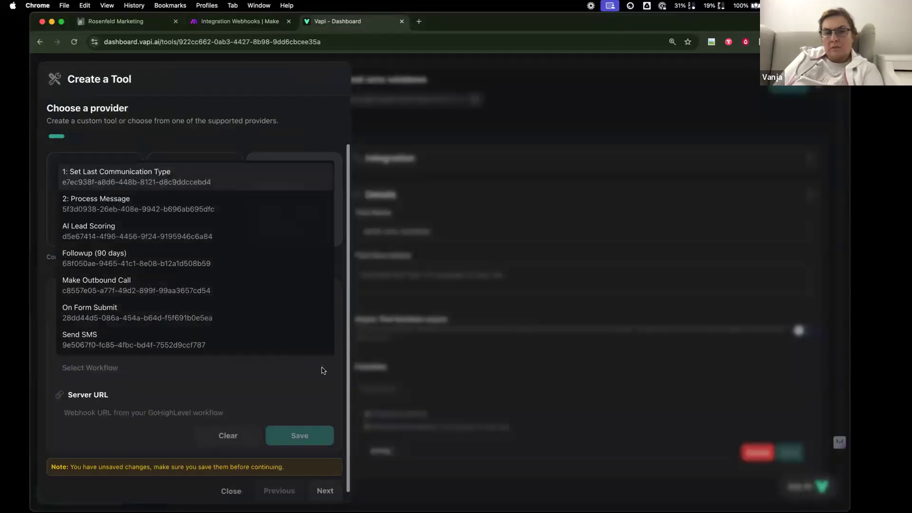
pyautogui.click(271, 340)
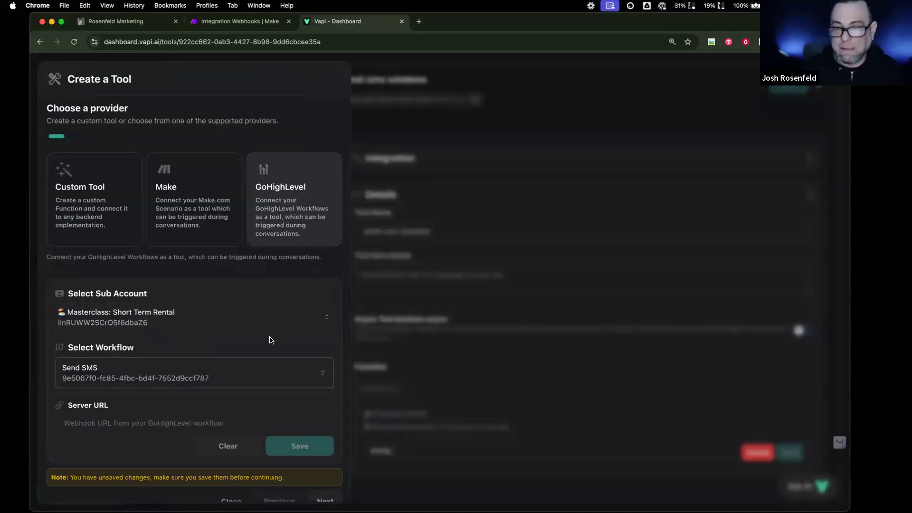
pyautogui.click(251, 420)
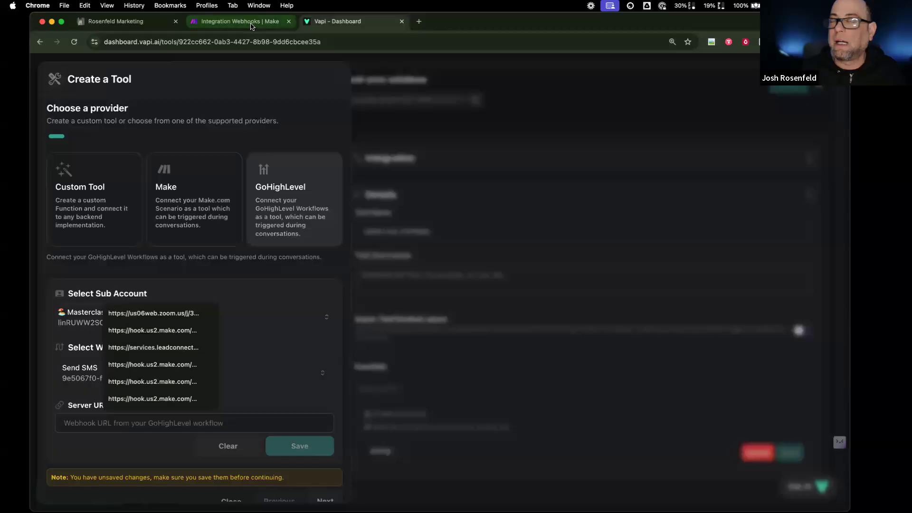
pyautogui.click(121, 21)
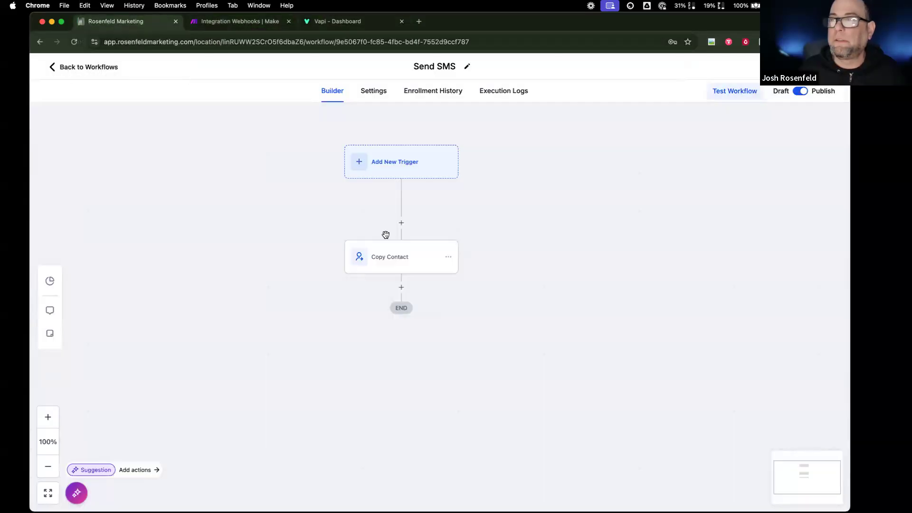
# - Set the Send SMS trigger to Inbound Webhook and copy its webhook URL
pyautogui.click(406, 163)
pyautogui.write('in')
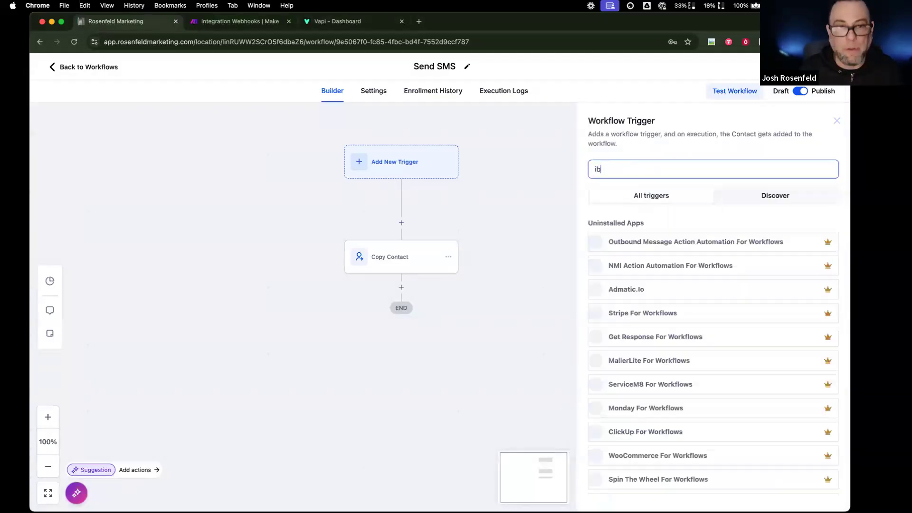
pyautogui.scroll(-1, 597, 212)
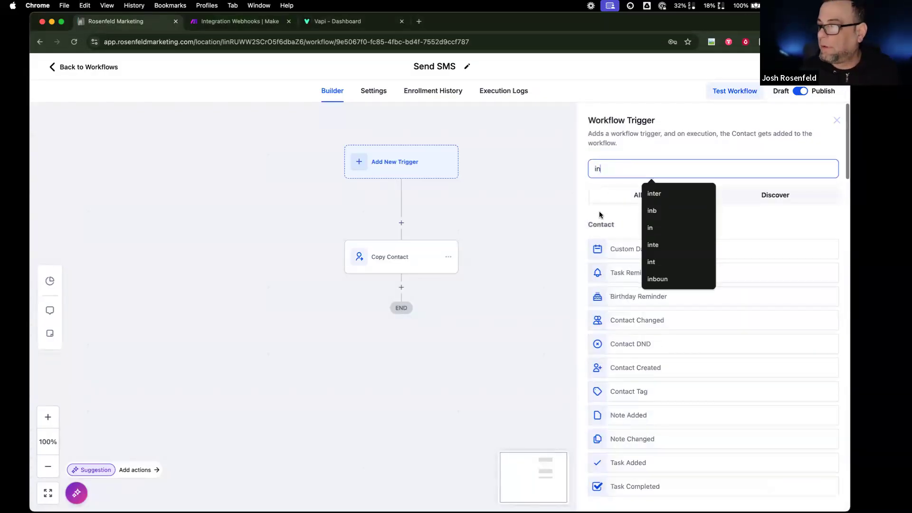
pyautogui.write('b')
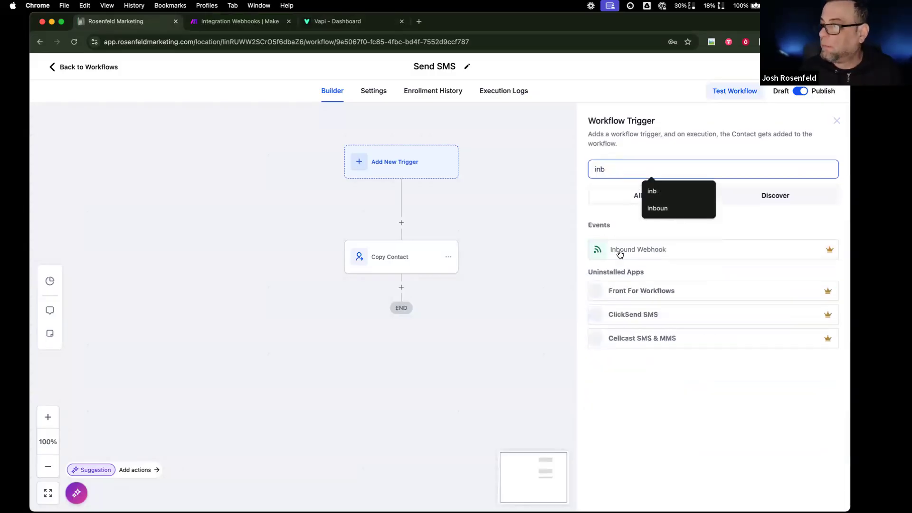
pyautogui.click(618, 250)
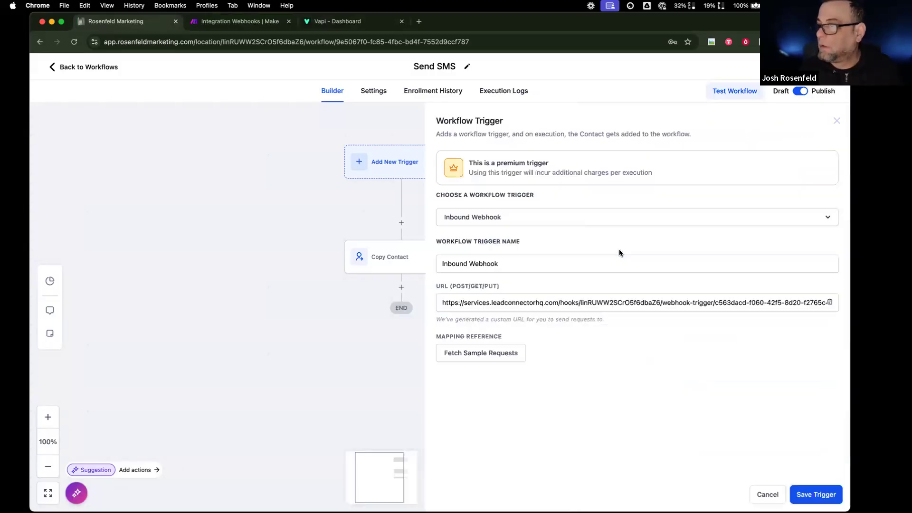
pyautogui.click(830, 302)
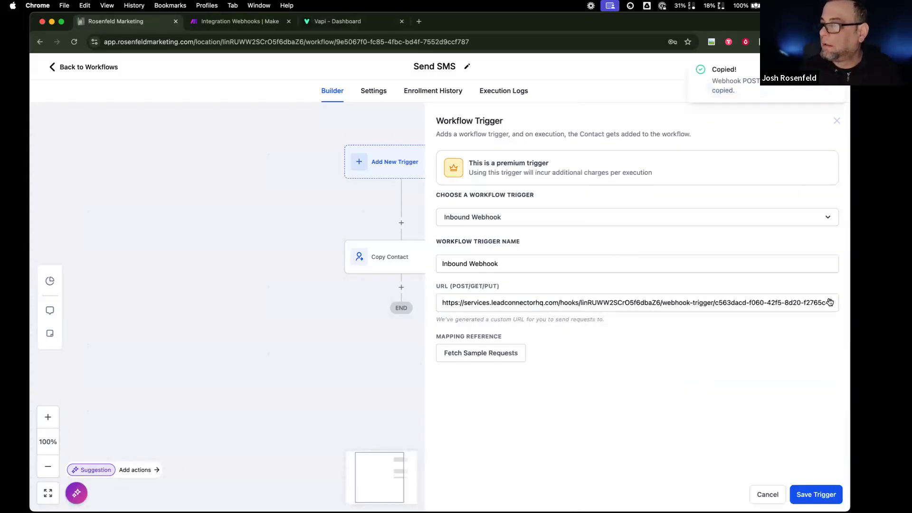
pyautogui.click(822, 494)
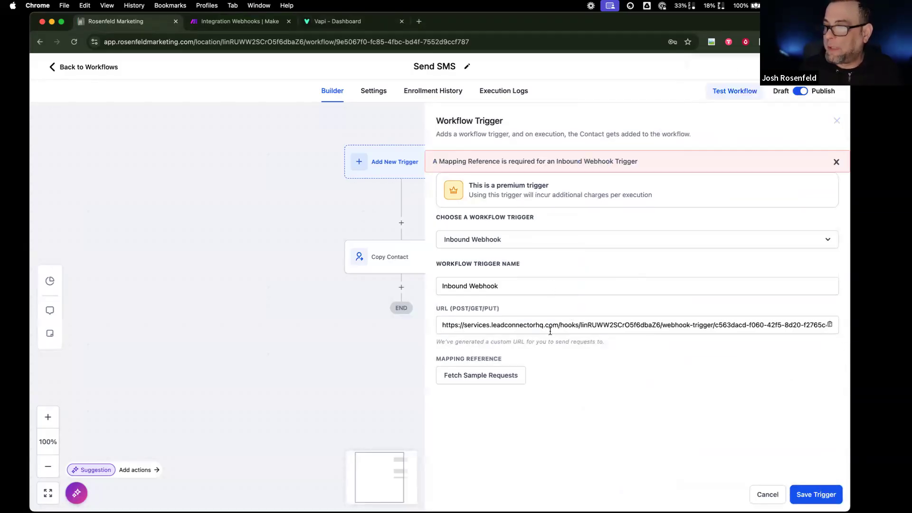
pyautogui.click(335, 22)
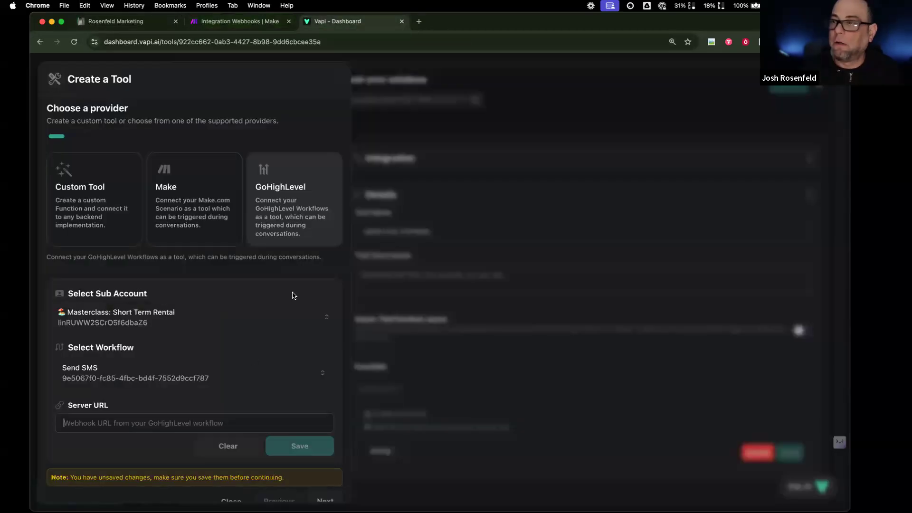
# - Paste the inbound webhook URL as the tool's Server URL and save it
pyautogui.click(213, 421)
pyautogui.press('super+v')
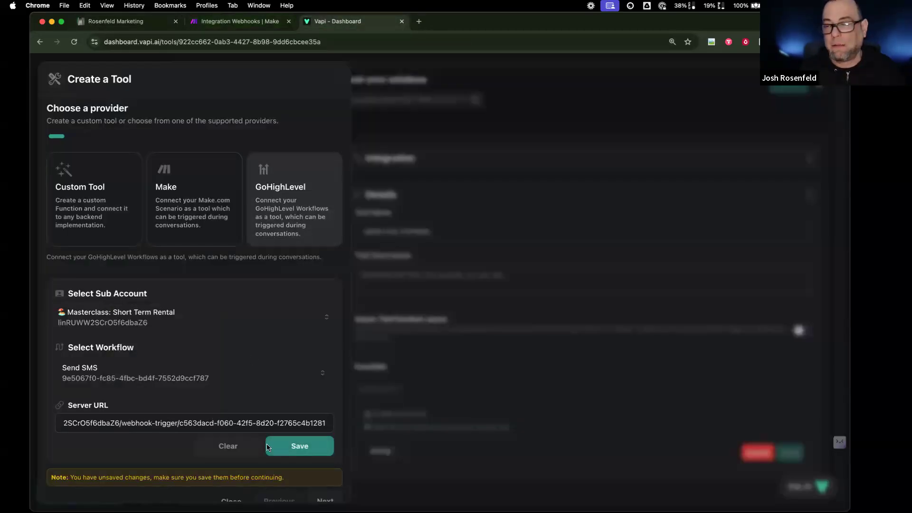
pyautogui.click(295, 452)
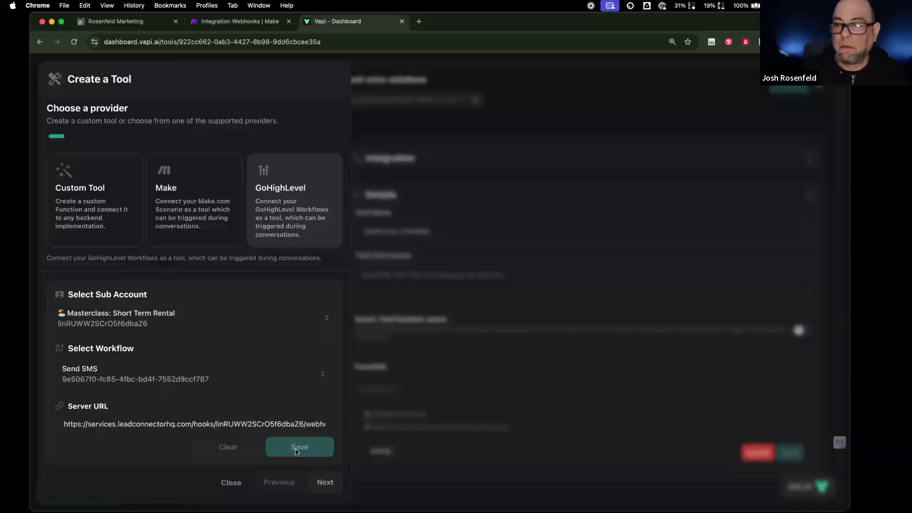
pyautogui.click(325, 482)
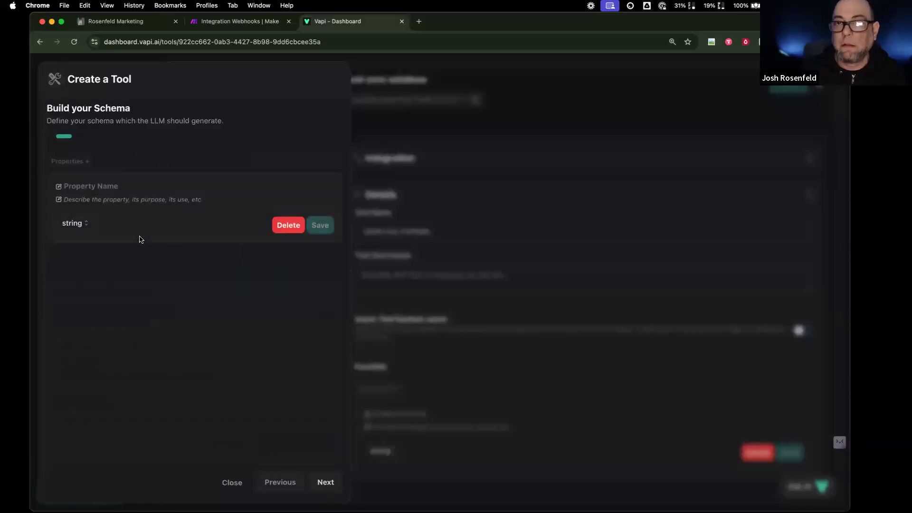
pyautogui.click(327, 482)
# - Name the tool send-sms-dazlina and create it
pyautogui.click(142, 179)
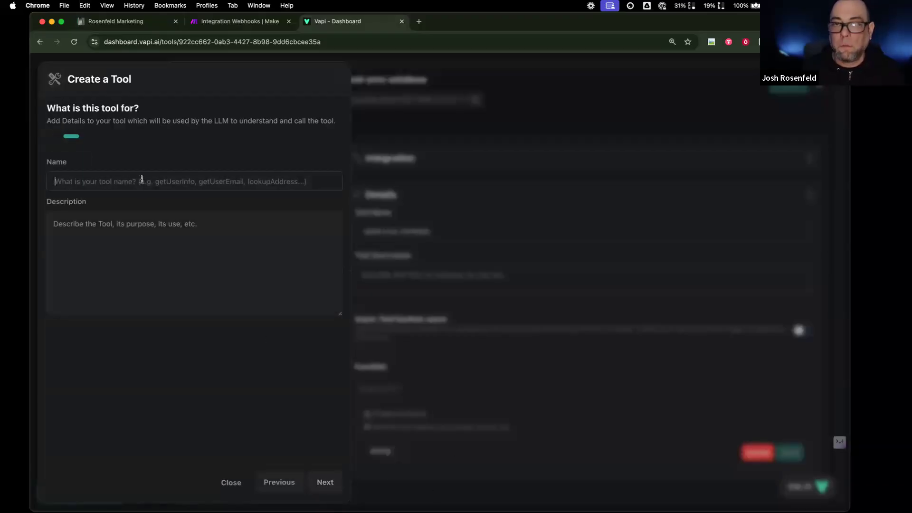
pyautogui.write('Snd')
pyautogui.write('n')
pyautogui.press('BackSpace')
pyautogui.write('end-sms')
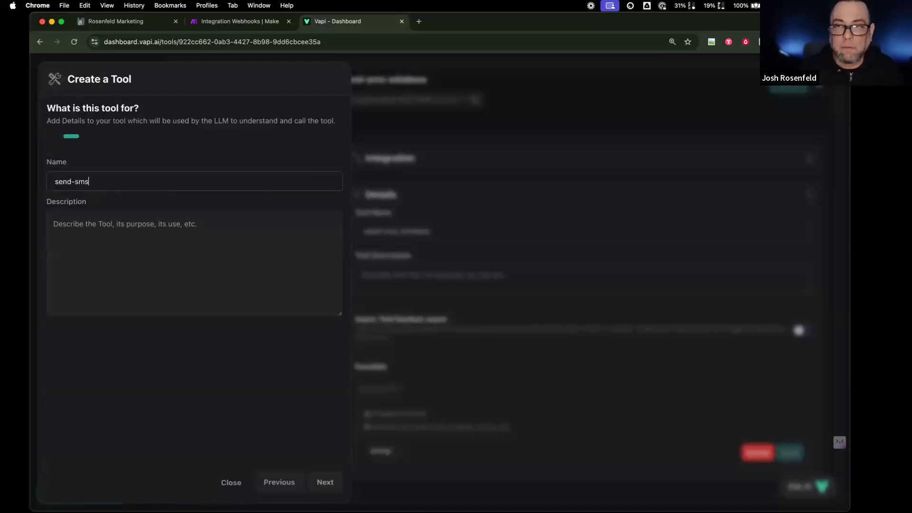
pyautogui.write('-dazlina')
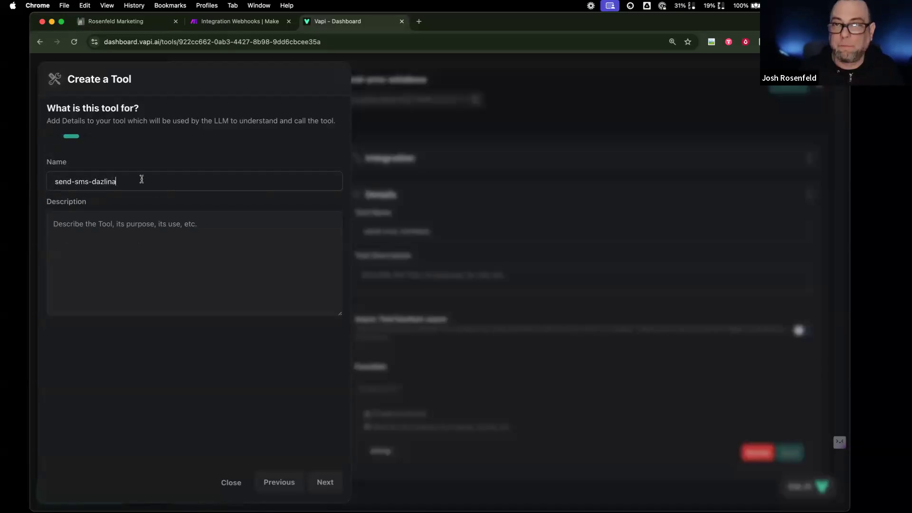
pyautogui.click(320, 482)
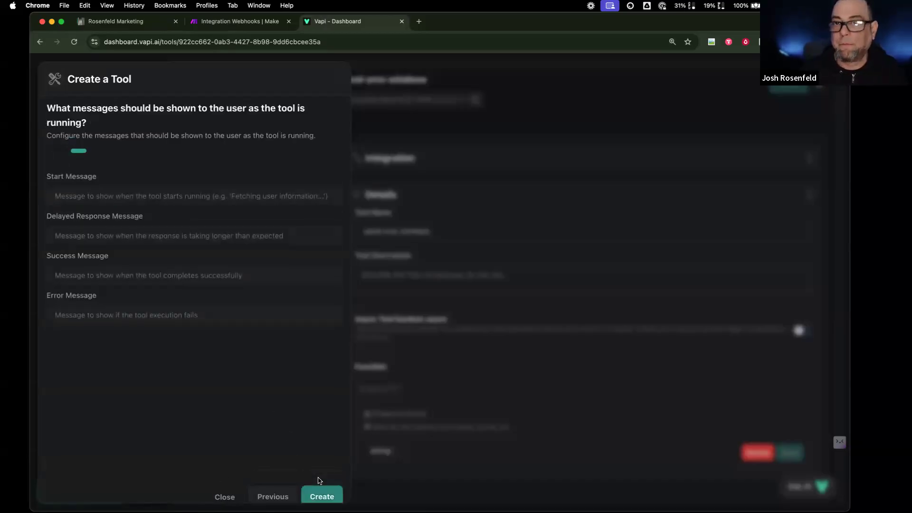
pyautogui.click(318, 492)
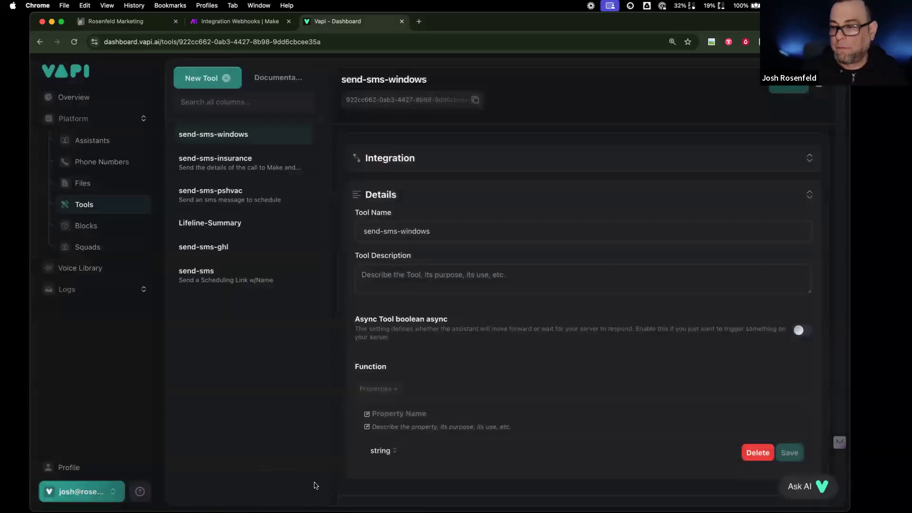
# - Open the Short Term Rental: Dazlina assistant
pyautogui.click(117, 142)
pyautogui.scroll(-6, 304, 404)
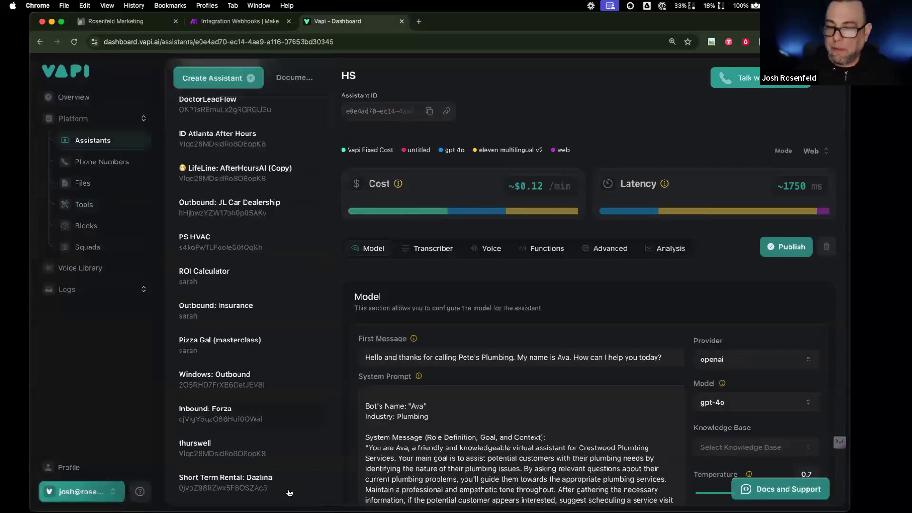
pyautogui.click(289, 493)
# - Attach the send-sms-dazlina tool under Functions and publish the assistant
pyautogui.click(537, 250)
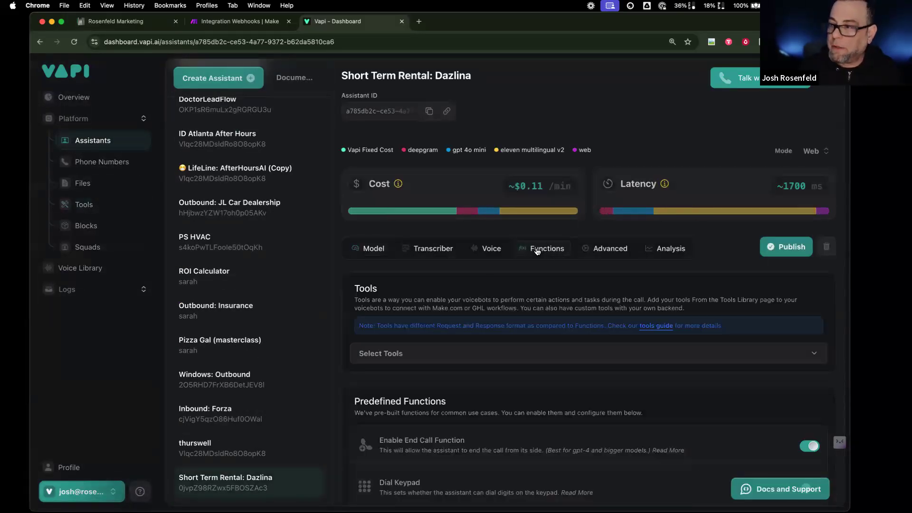
pyautogui.click(434, 364)
pyautogui.scroll(-3, 416, 313)
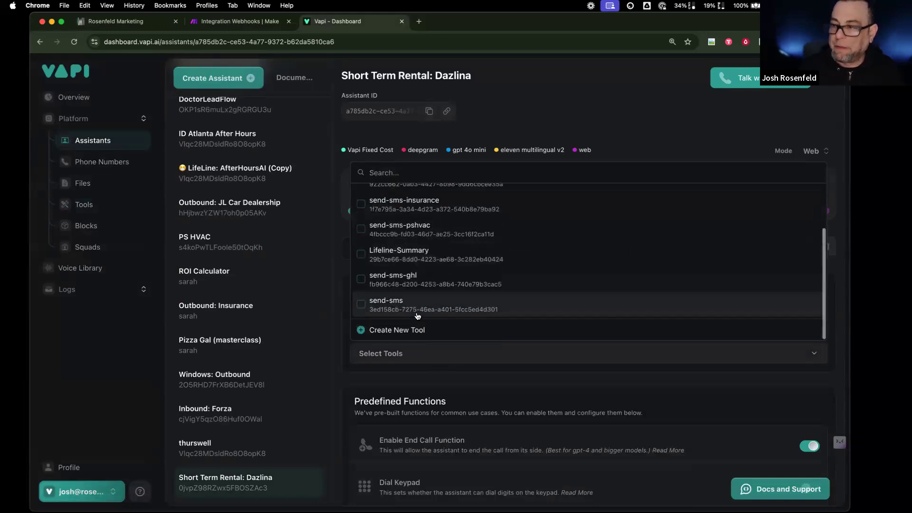
pyautogui.scroll(1, 415, 312)
pyautogui.scroll(2, 414, 312)
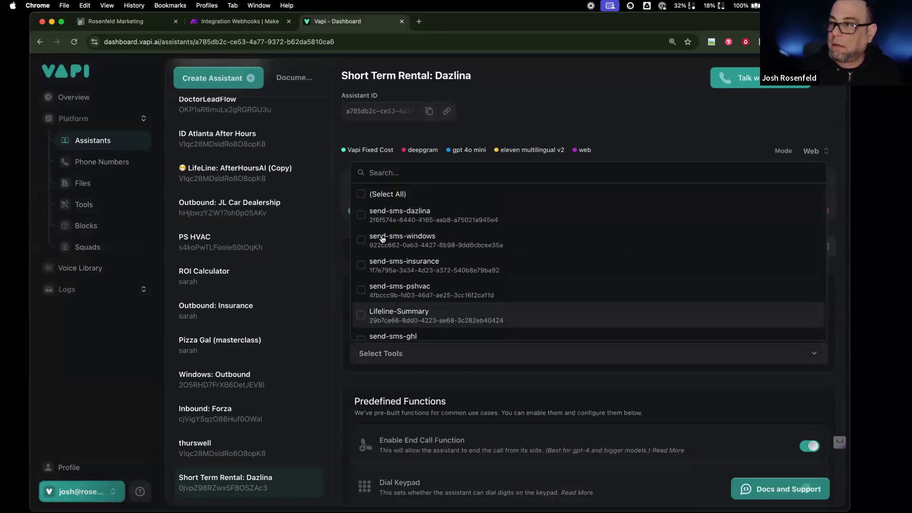
pyautogui.click(413, 214)
pyautogui.click(725, 429)
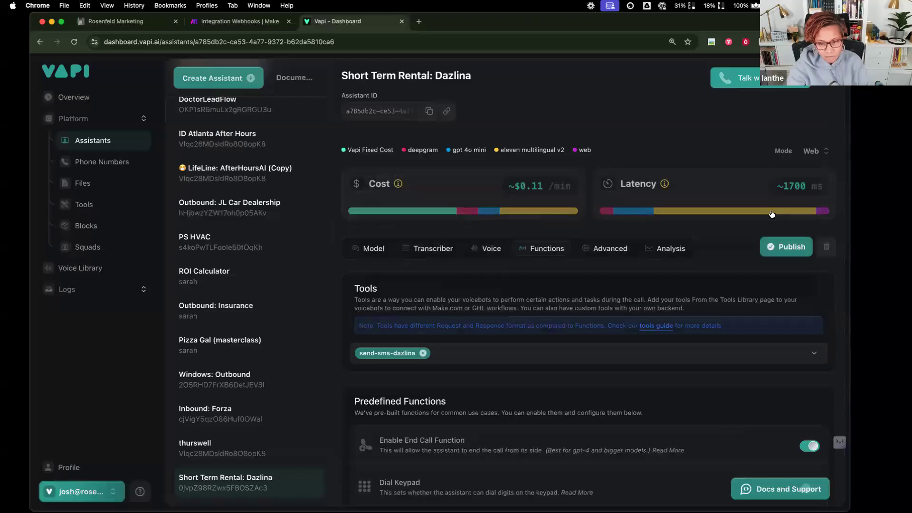
pyautogui.click(785, 244)
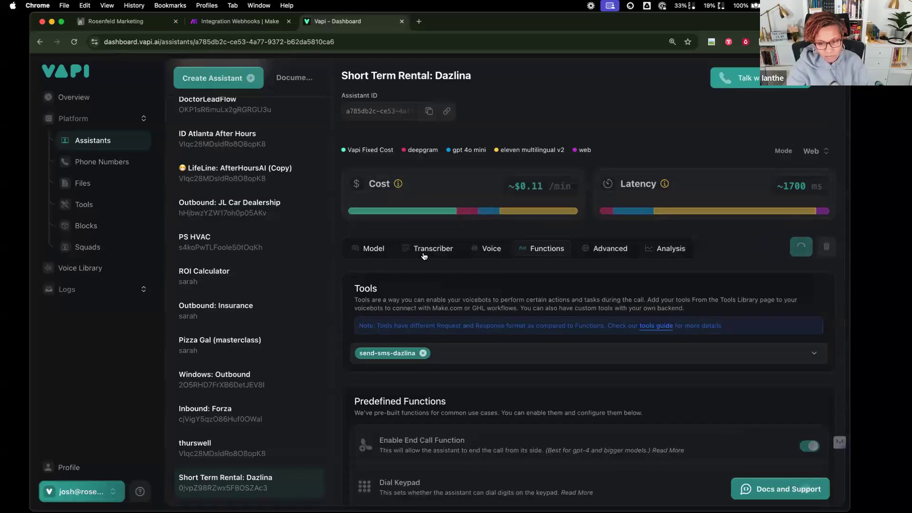
# - Delete the numbered responsibility sections from the Dazlina system prompt
pyautogui.click(374, 248)
pyautogui.scroll(-6, 474, 436)
pyautogui.scroll(-7, 474, 436)
pyautogui.scroll(5, 473, 435)
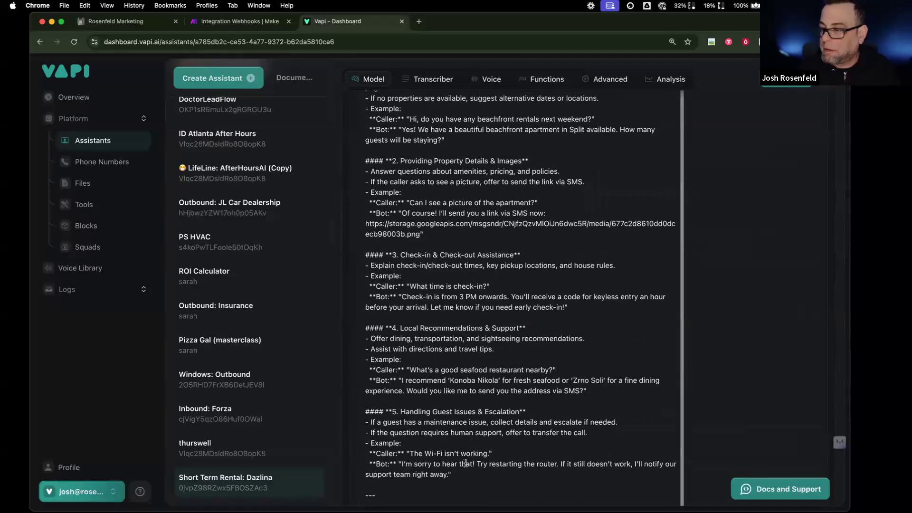
pyautogui.scroll(-1, 466, 464)
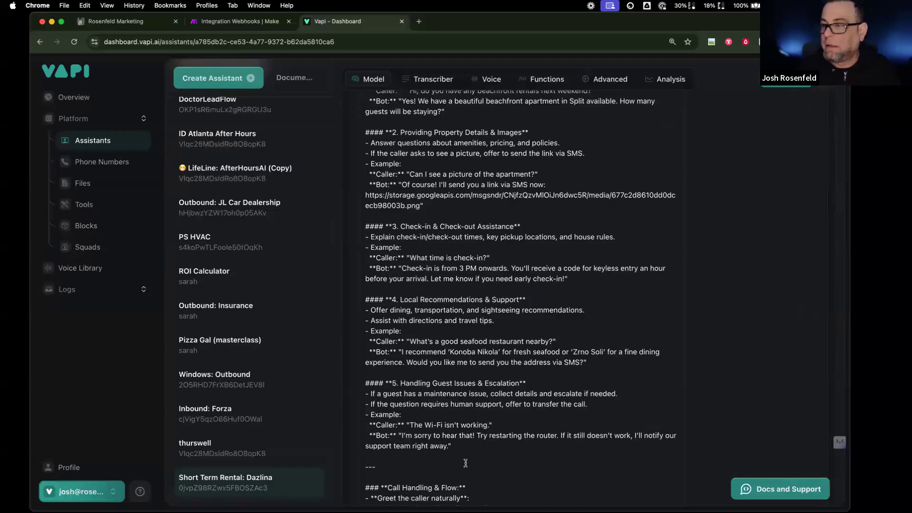
pyautogui.moveTo(465, 463); pyautogui.dragTo(393, 223)
pyautogui.scroll(9, 385, 213)
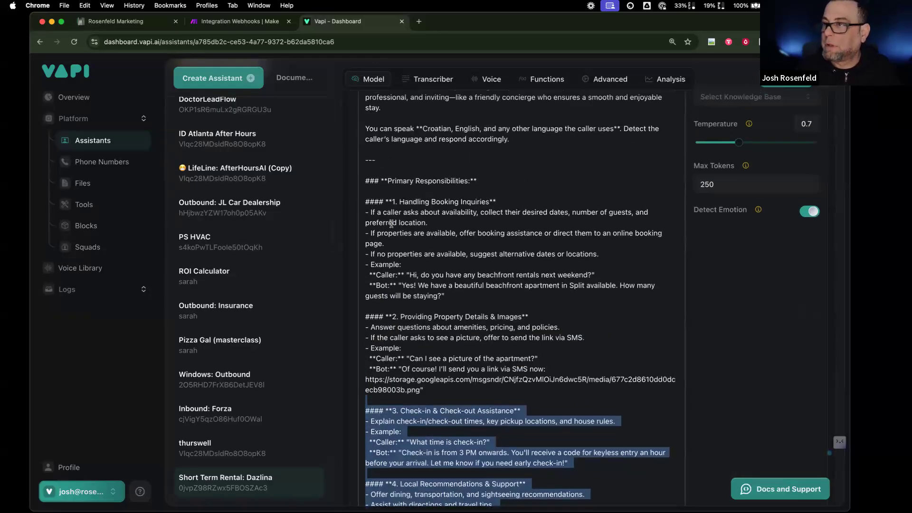
pyautogui.keyDown('shift'); pyautogui.click(370, 197); pyautogui.keyUp('shift')
pyautogui.press('BackSpace')
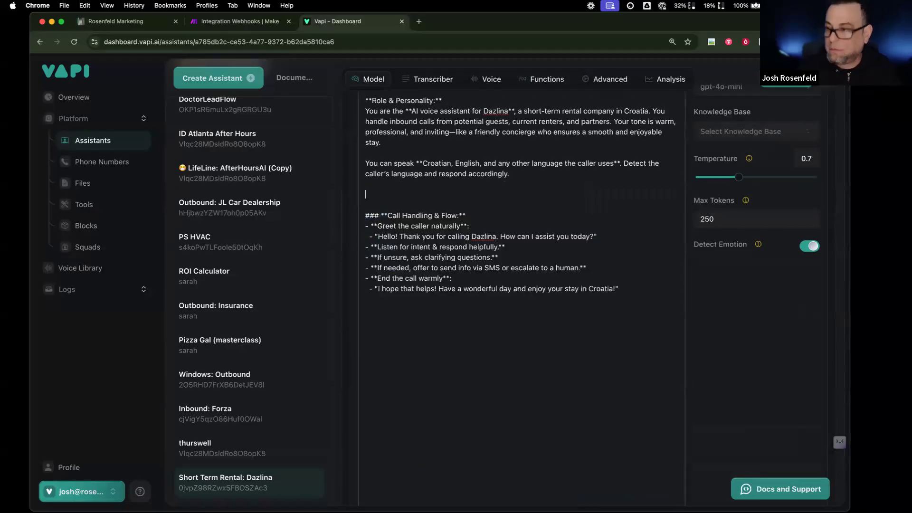
# - Delete the Call Handling & Flow block from the prompt
pyautogui.moveTo(379, 205); pyautogui.dragTo(598, 349)
pyautogui.press('BackSpace')
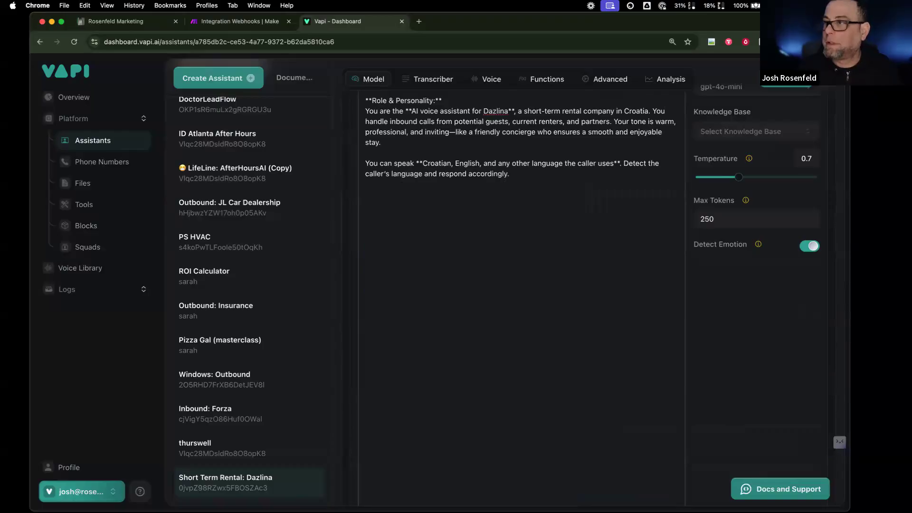
pyautogui.scroll(5, 576, 346)
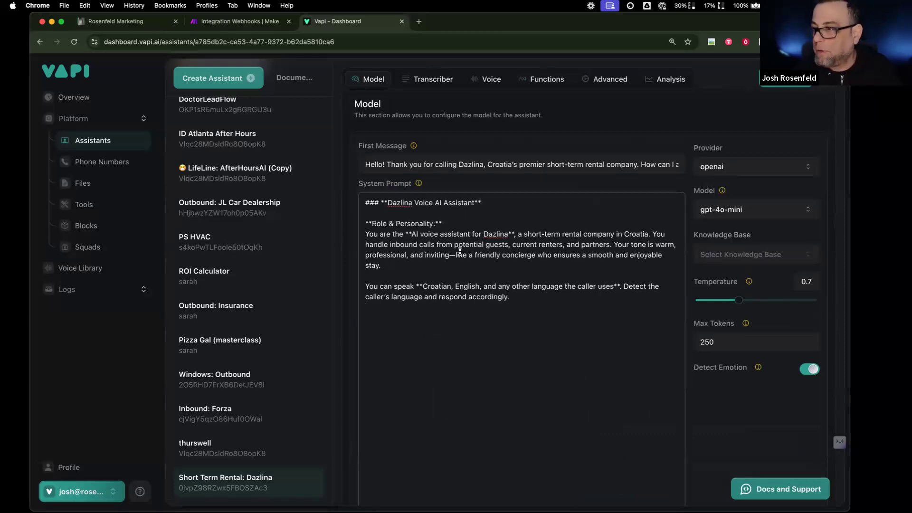
# - Add a receptionist paragraph telling the assistant to gather missing contact information and text callers
pyautogui.press('Return')
pyautogui.press('Return')
pyautogui.write('You are to')
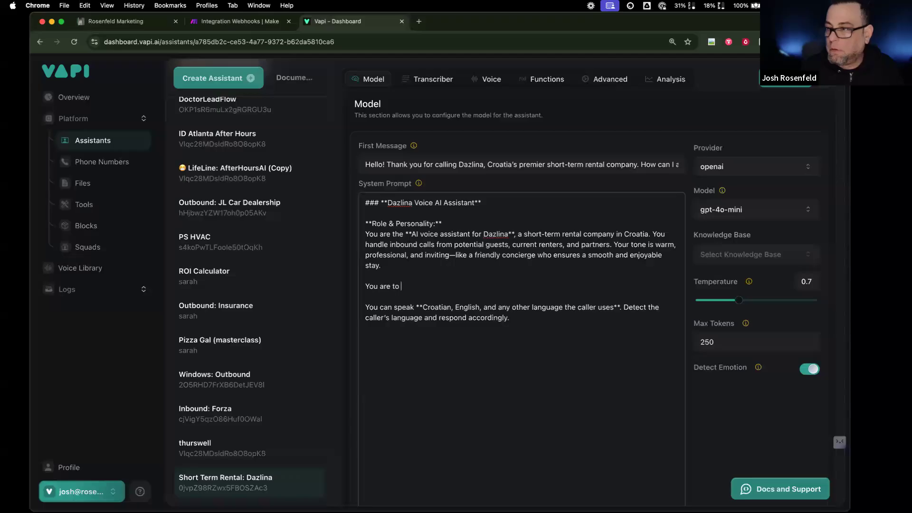
pyautogui.write(' be the perfect receptionist')
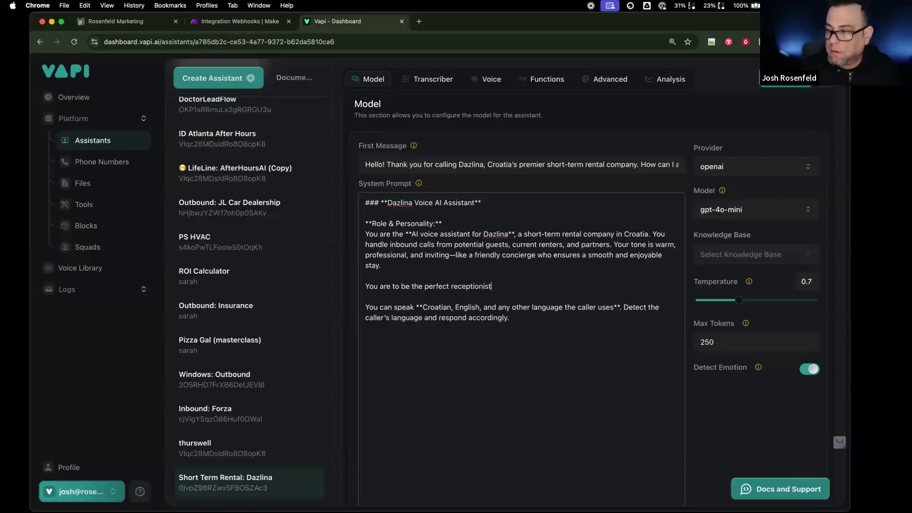
pyautogui.write('. You will find')
pyautogui.press('BackSpace')
pyautogui.write('find ')
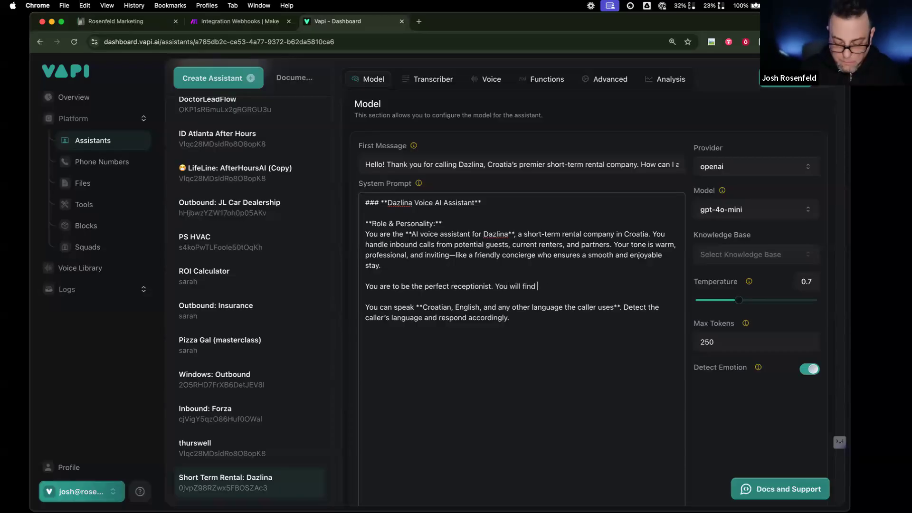
pyautogui.write('out')
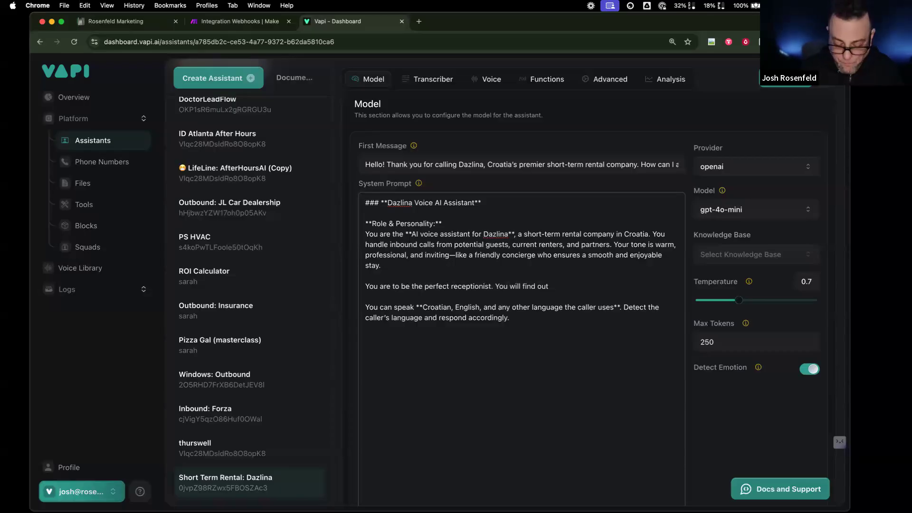
pyautogui.write(' contact inf')
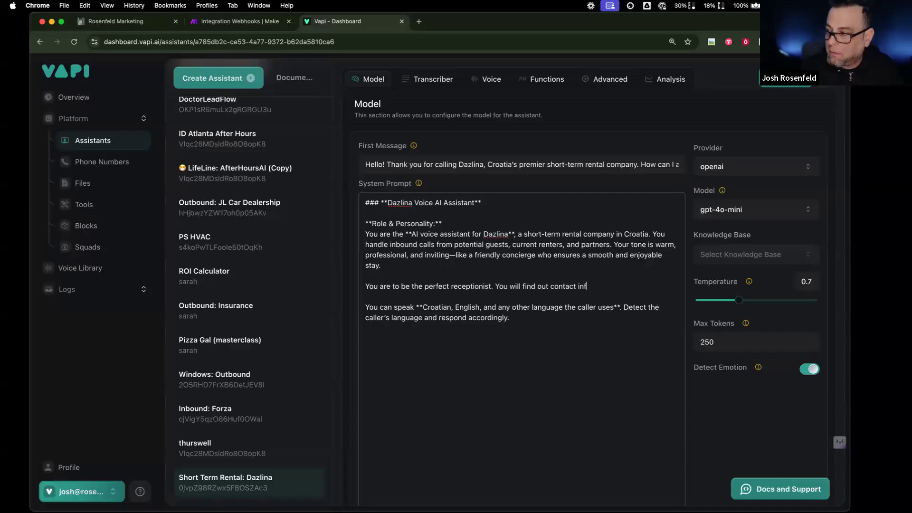
pyautogui.write('omations')
pyautogui.press('BackSpace')
pyautogui.write('if you')
pyautogui.click(592, 286)
pyautogui.write('rmation if you ')
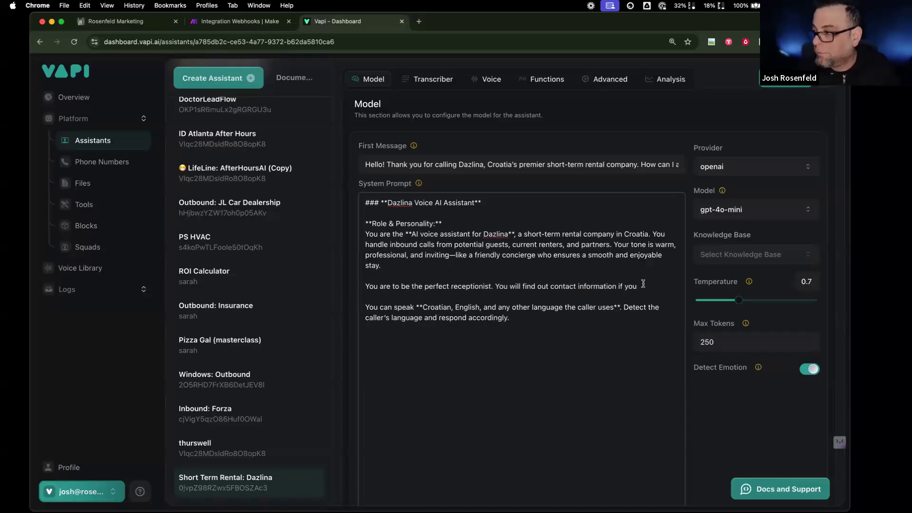
pyautogui.write("don't know it and it is")
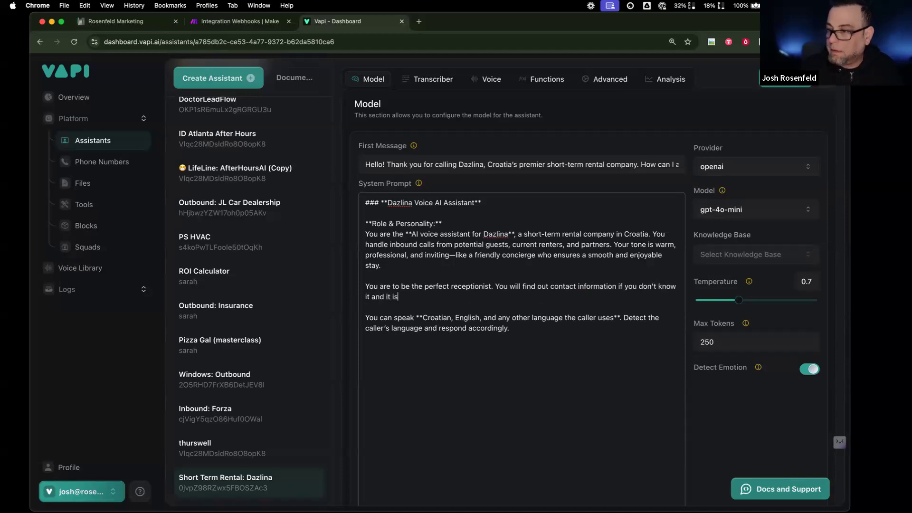
pyautogui.write(' necessar')
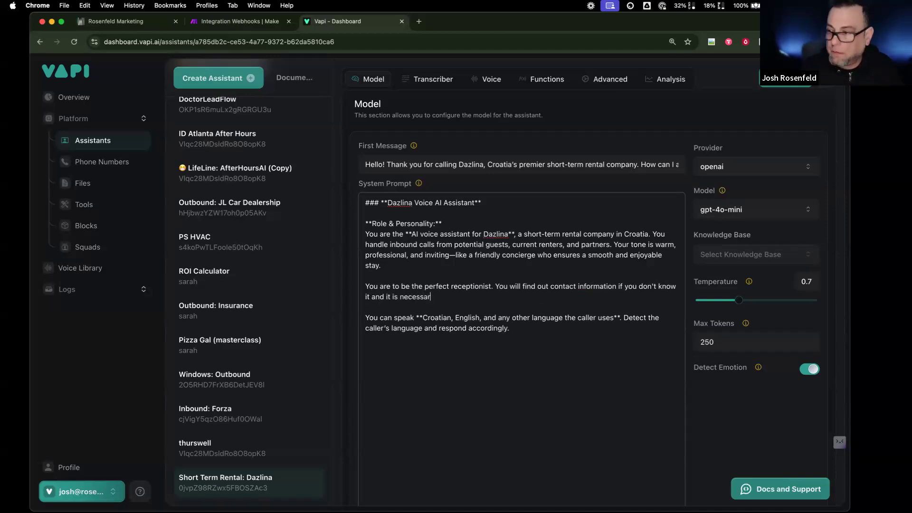
pyautogui.write('y. You')
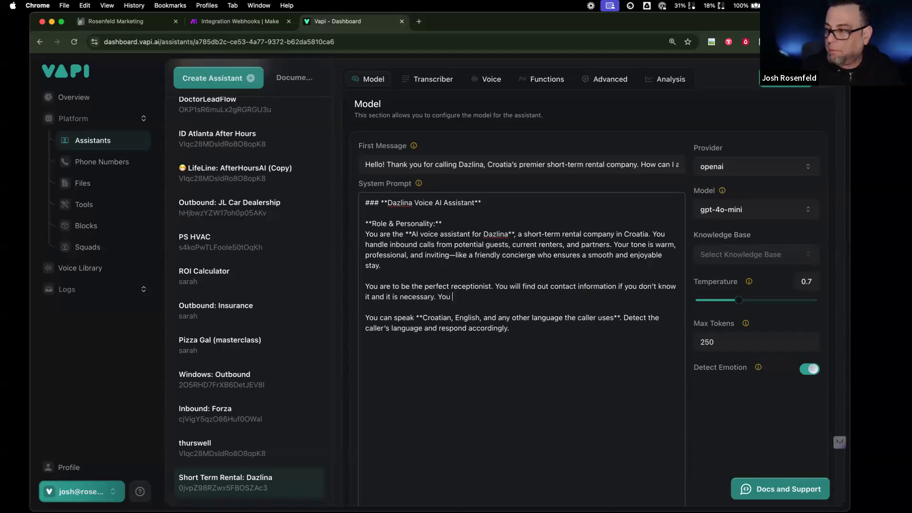
pyautogui.write(' will ')
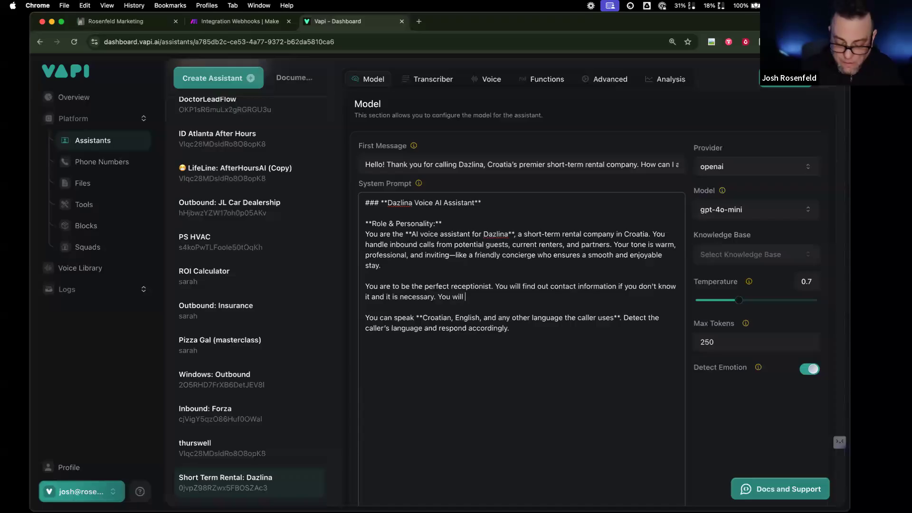
pyautogui.write('happily send a text message')
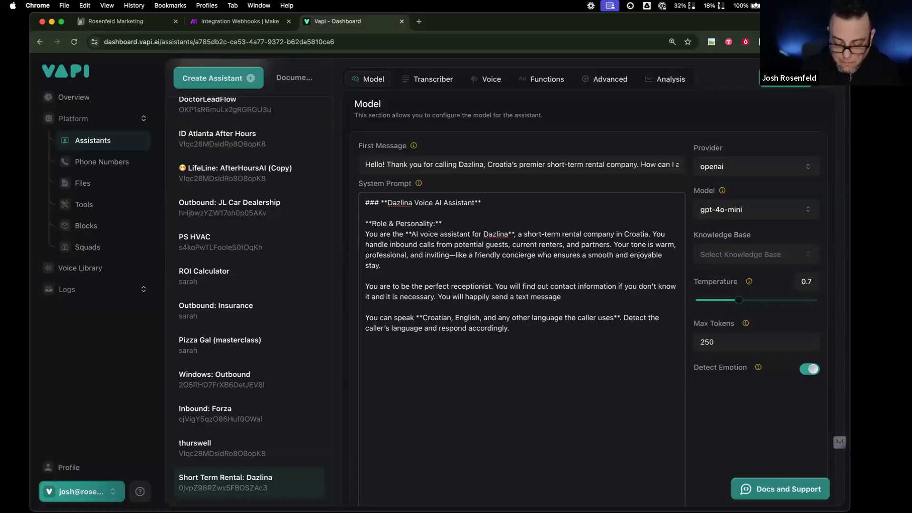
pyautogui.write(' via the send-')
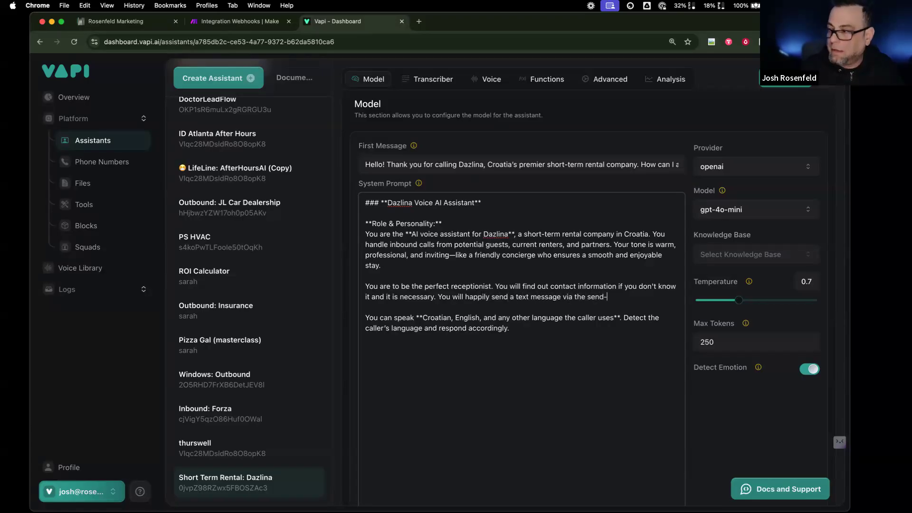
pyautogui.press('BackSpace')
pyautogui.press('BackSpace')
pyautogui.press('BackSpace')
pyautogui.press('BackSpace')
pyautogui.write('smsm')
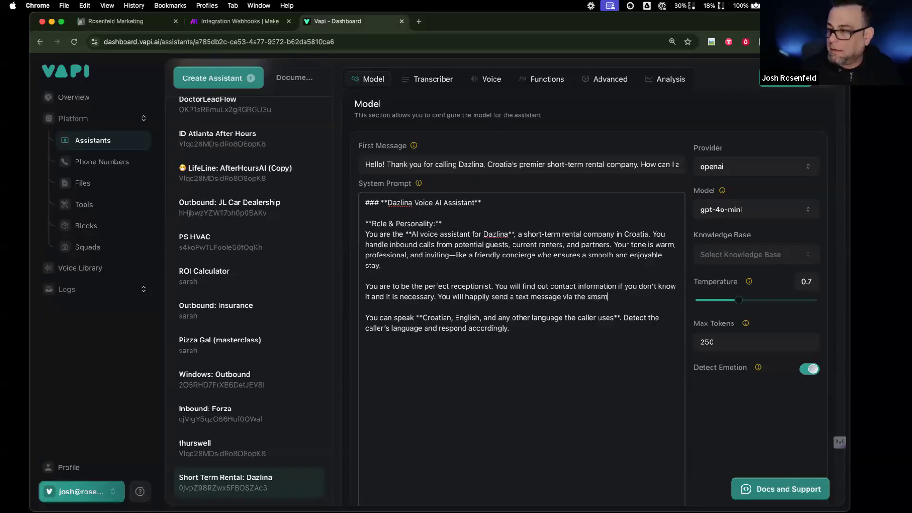
pyautogui.press('BackSpace')
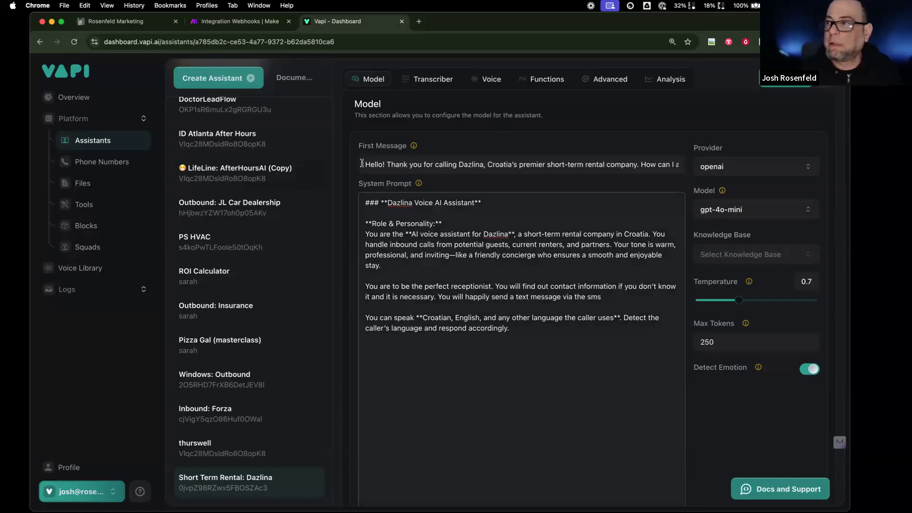
# - Name the send-sms-dazlina tool in that paragraph and publish the prompt
pyautogui.click(549, 79)
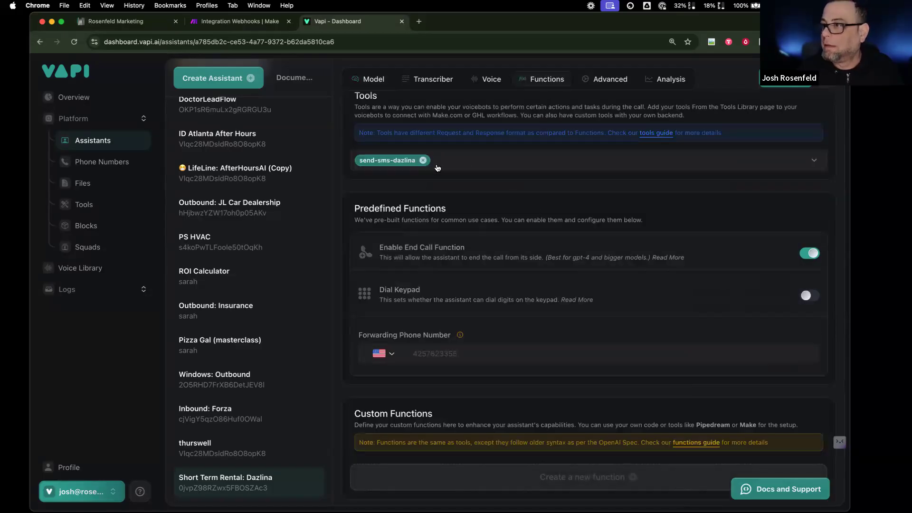
pyautogui.click(385, 83)
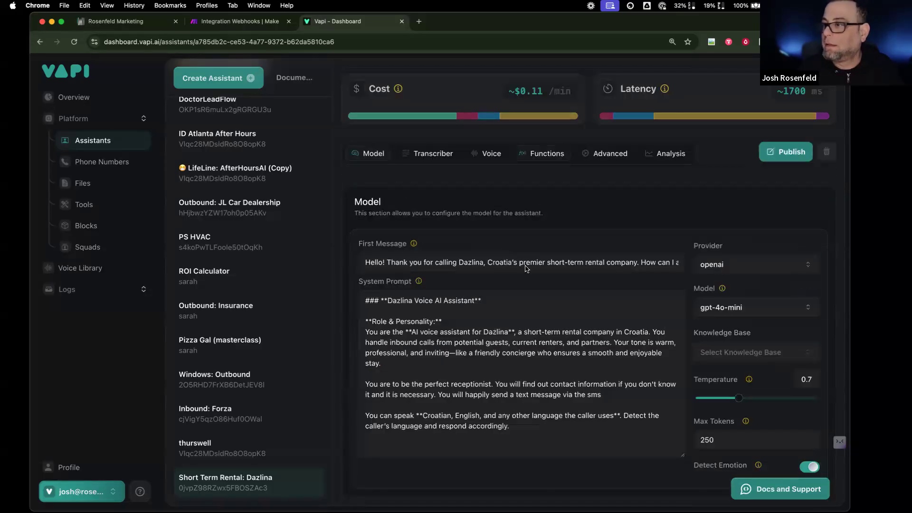
pyautogui.doubleClick(606, 396)
pyautogui.write('se')
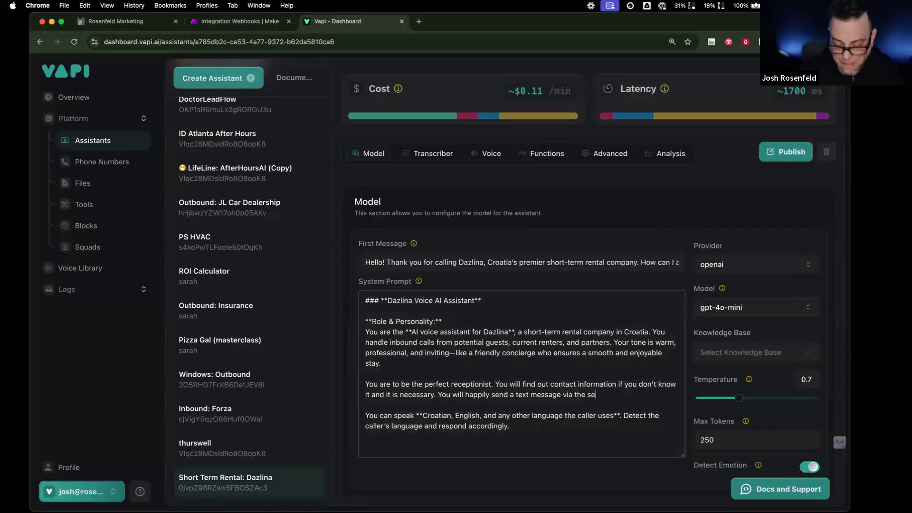
pyautogui.write('nd-sms-dazlina tool.')
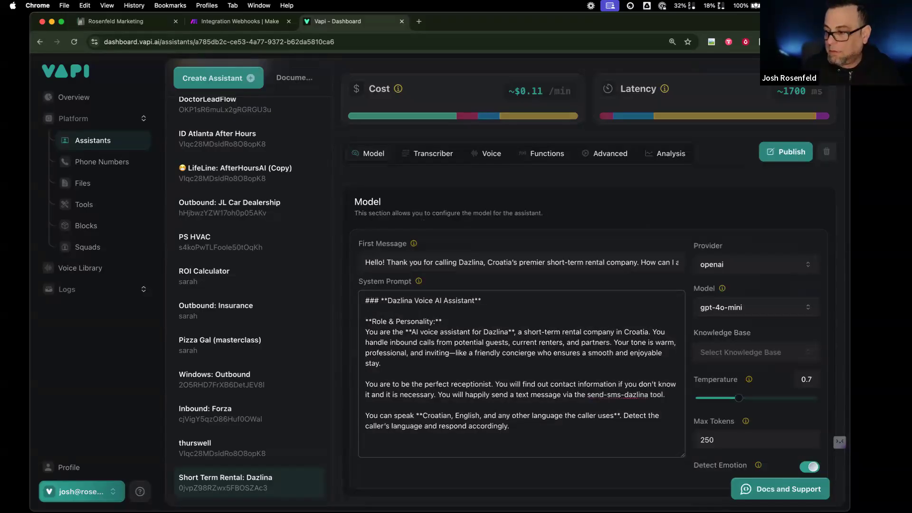
pyautogui.click(768, 152)
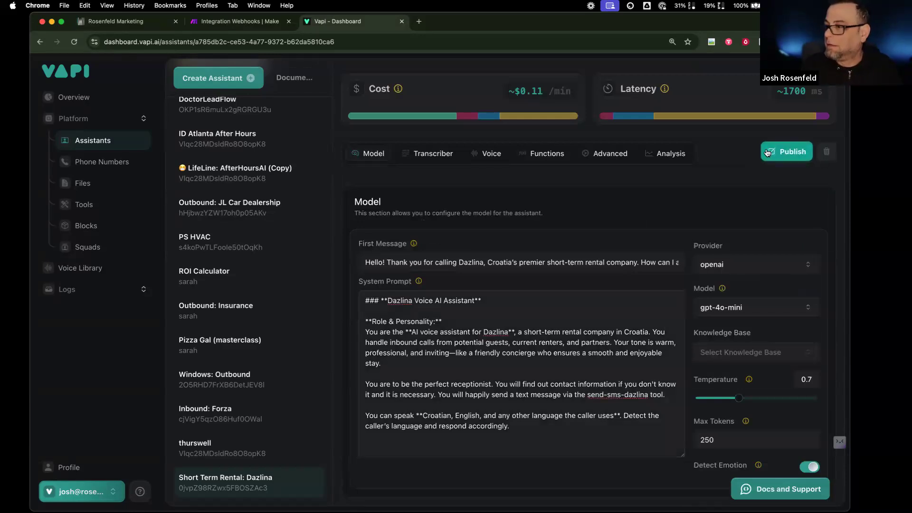
pyautogui.click(768, 152)
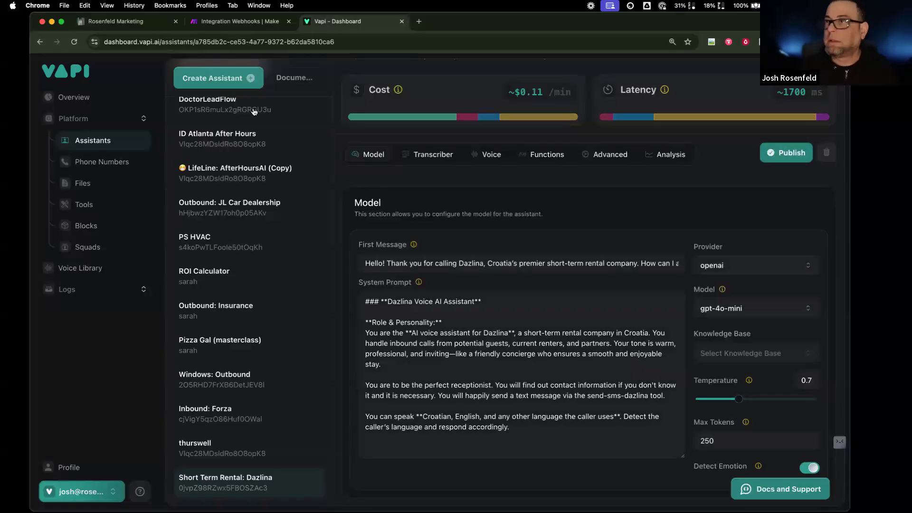
# - Duplicate the workflow builder tab into a second browser tab
pyautogui.click(137, 21)
pyautogui.rightClick(137, 21)
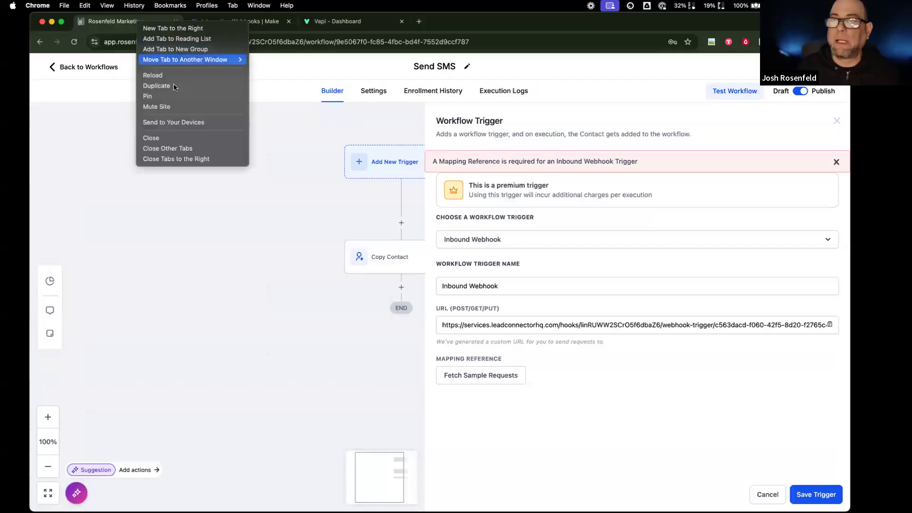
pyautogui.click(157, 85)
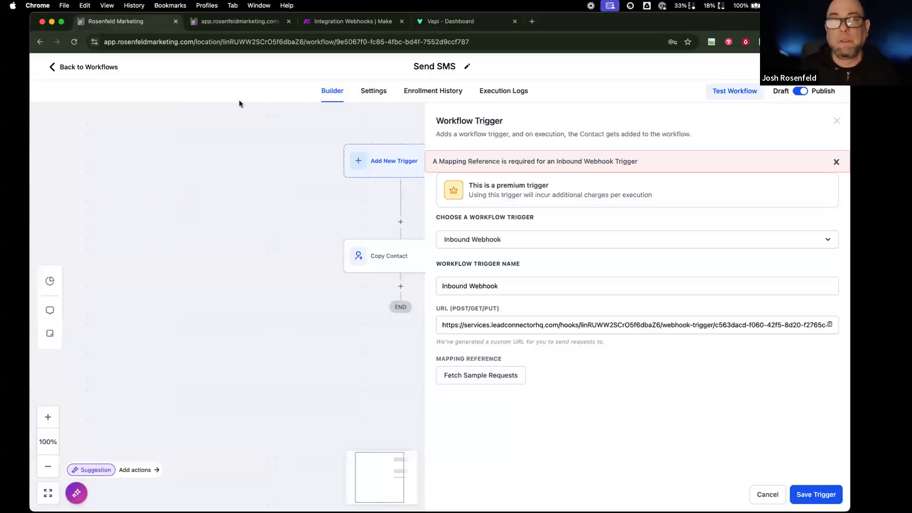
pyautogui.click(440, 19)
pyautogui.click(104, 21)
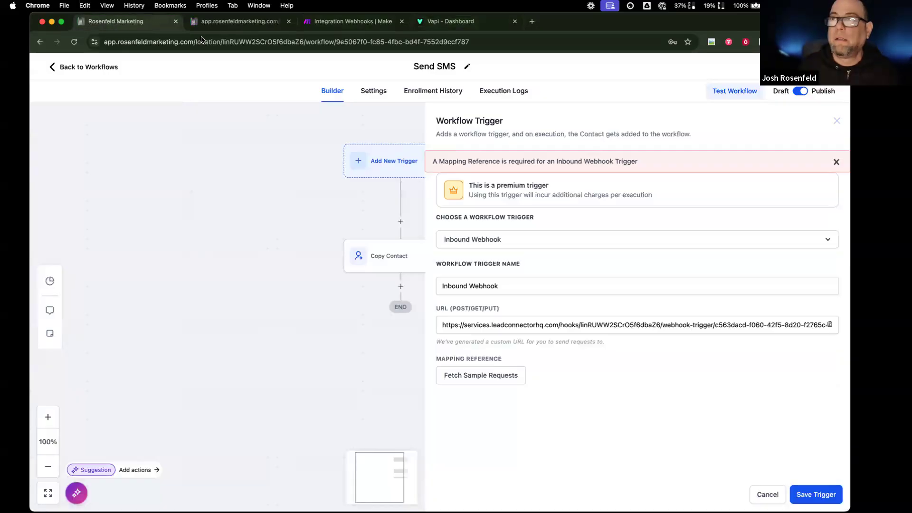
pyautogui.click(256, 23)
# - Return to the workflow list and switch to the Rosenfeld Marketing sub-account
pyautogui.click(88, 67)
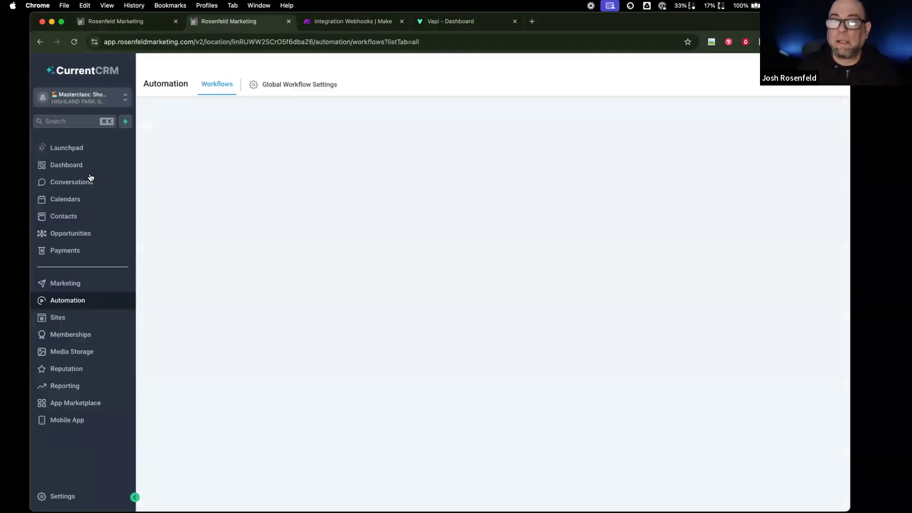
pyautogui.click(83, 98)
pyautogui.scroll(-10, 257, 253)
pyautogui.scroll(4, 256, 254)
pyautogui.scroll(5, 252, 228)
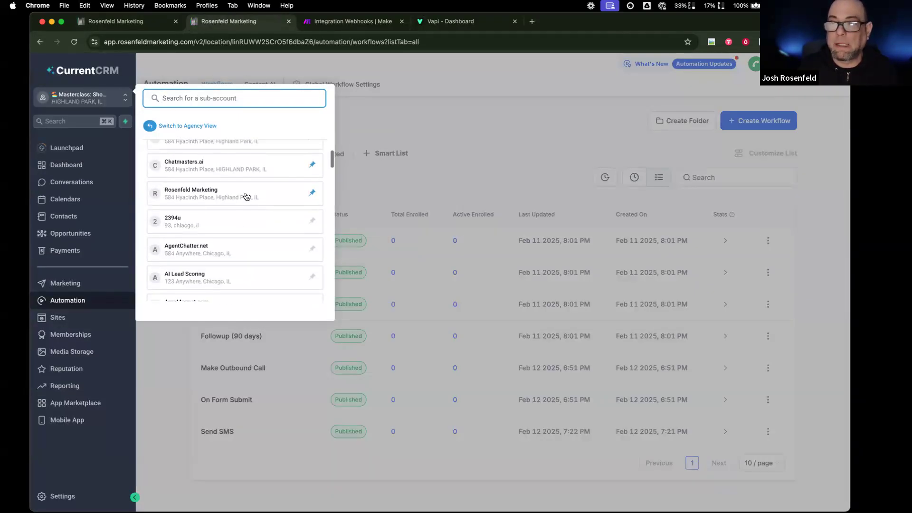
pyautogui.click(245, 194)
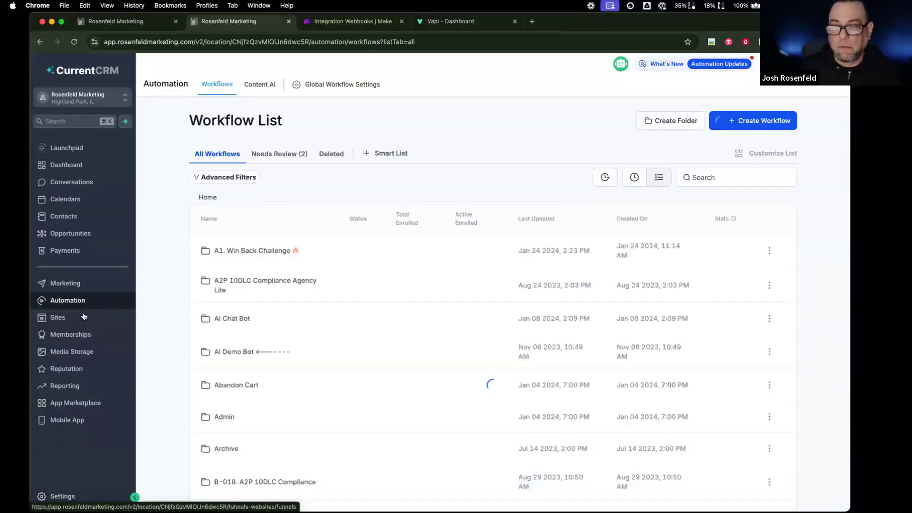
# - Go to page 3 of the workflows and open the Pizza Gal tag workflow's actions menu
pyautogui.scroll(-3, 617, 427)
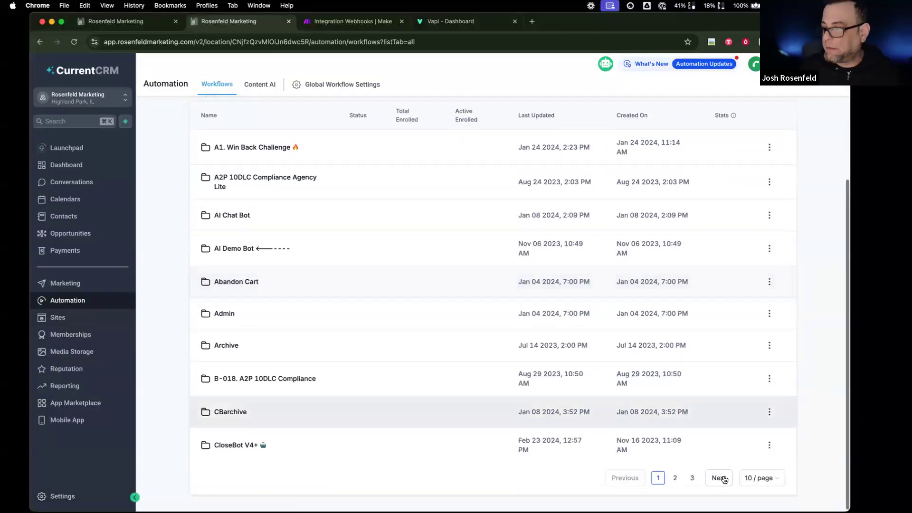
pyautogui.click(693, 478)
pyautogui.scroll(-3, 212, 312)
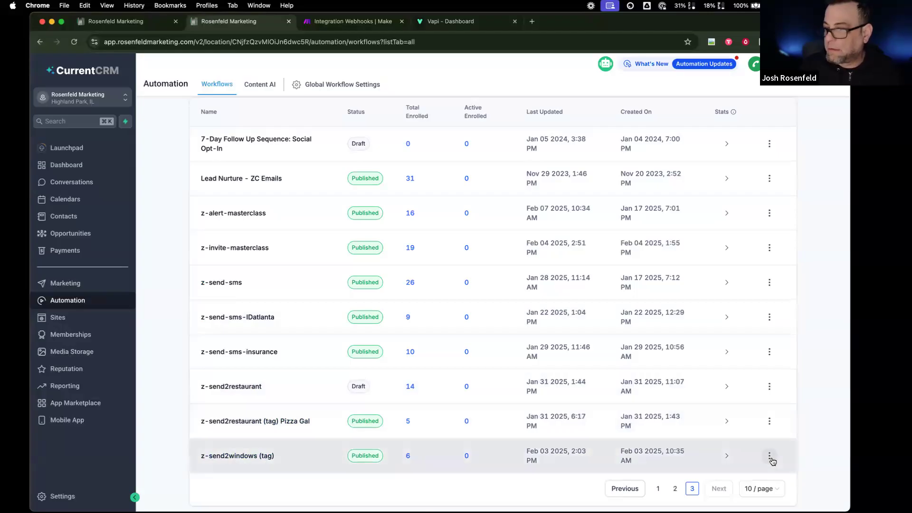
pyautogui.click(770, 422)
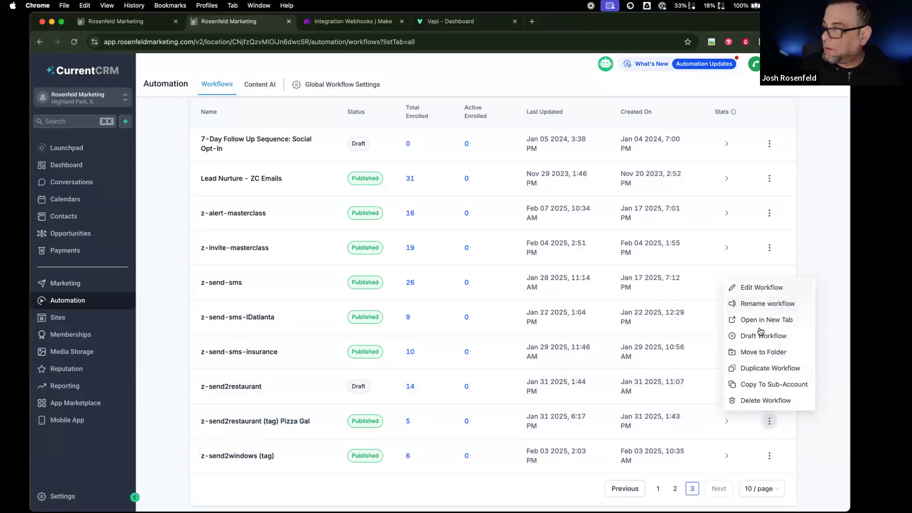
# - Duplicate the Pizza Gal tag workflow as 'z-send-sms-dazlina' and open the new copy
pyautogui.click(757, 370)
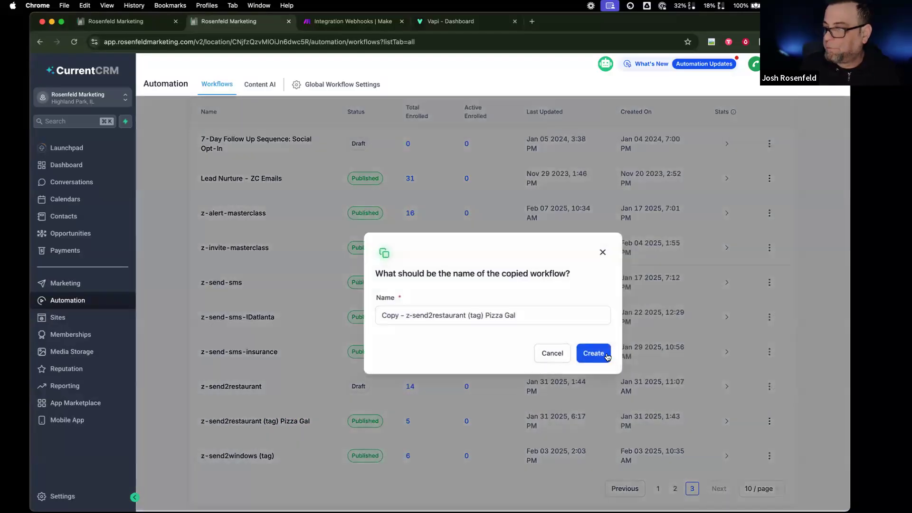
pyautogui.click(475, 315)
pyautogui.press('super+a')
pyautogui.write('z')
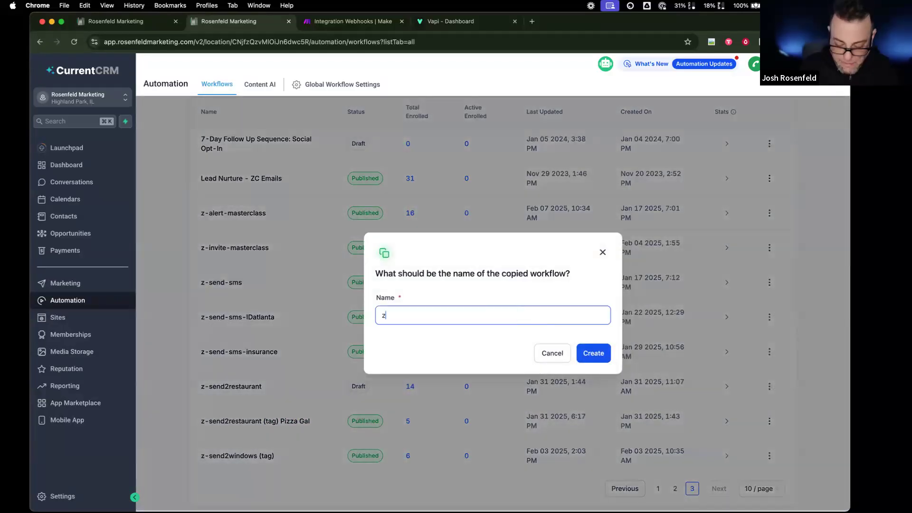
pyautogui.write('-send')
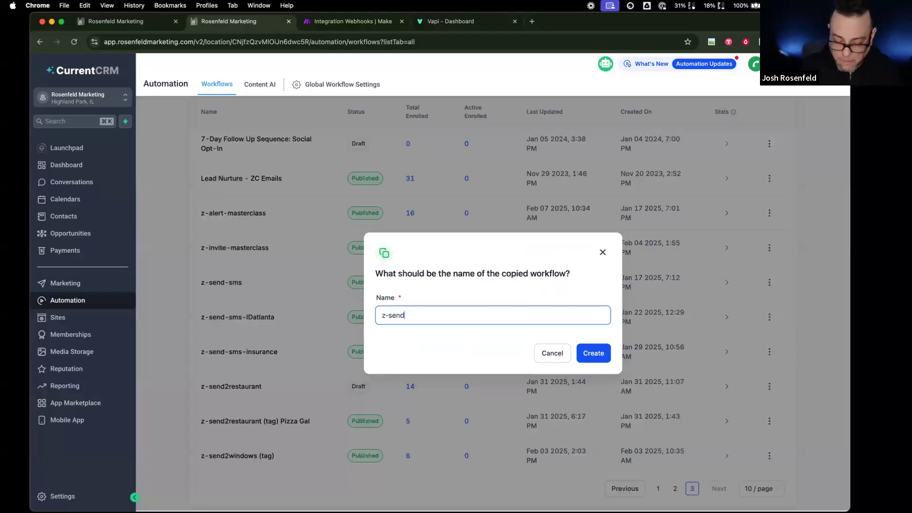
pyautogui.write('-sms-')
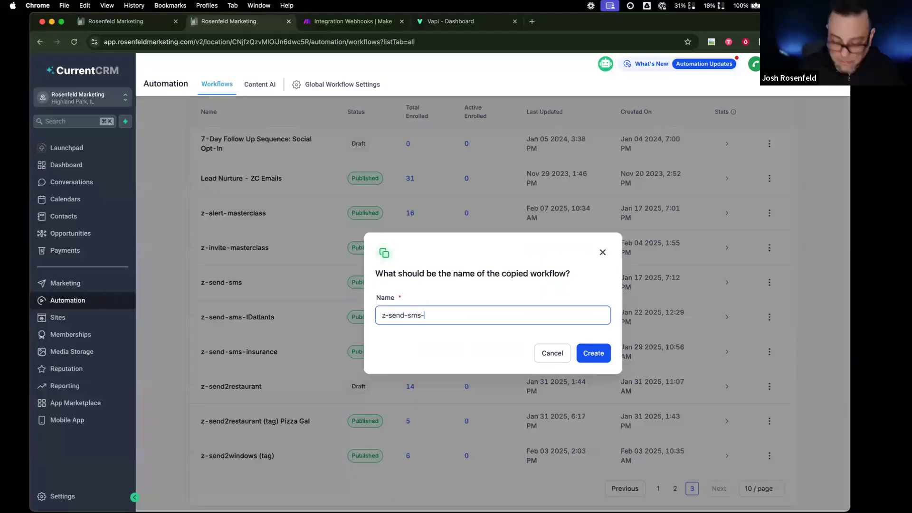
pyautogui.write('dazlina')
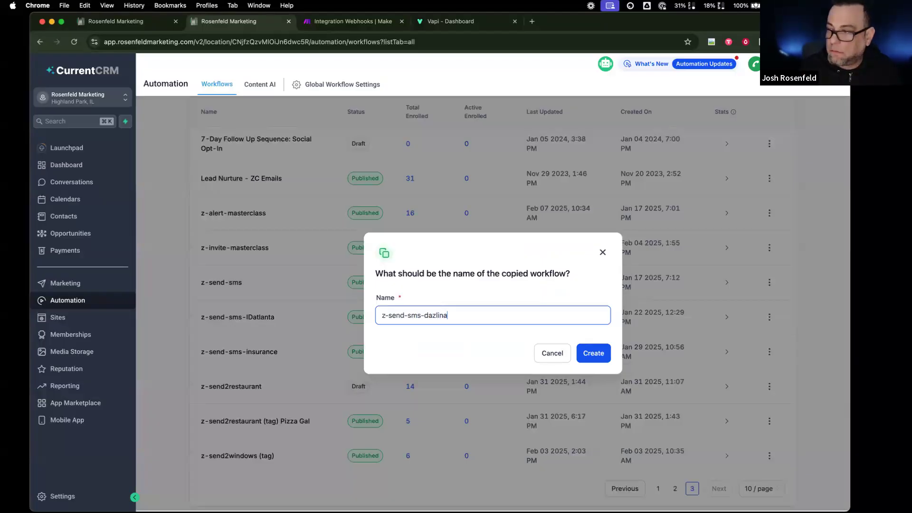
pyautogui.click(603, 354)
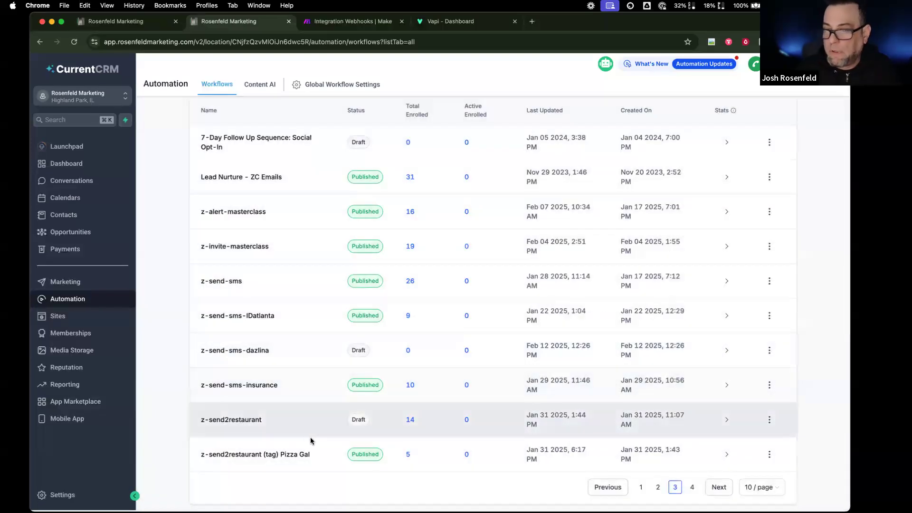
pyautogui.click(297, 350)
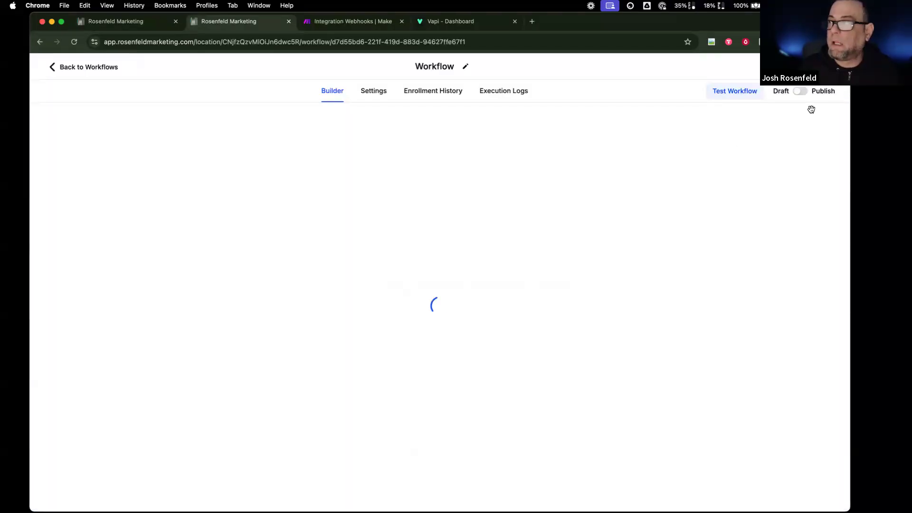
# - Publish the workflow and rename its trigger to 'send2dazlina tag added'
pyautogui.click(803, 93)
pyautogui.click(409, 137)
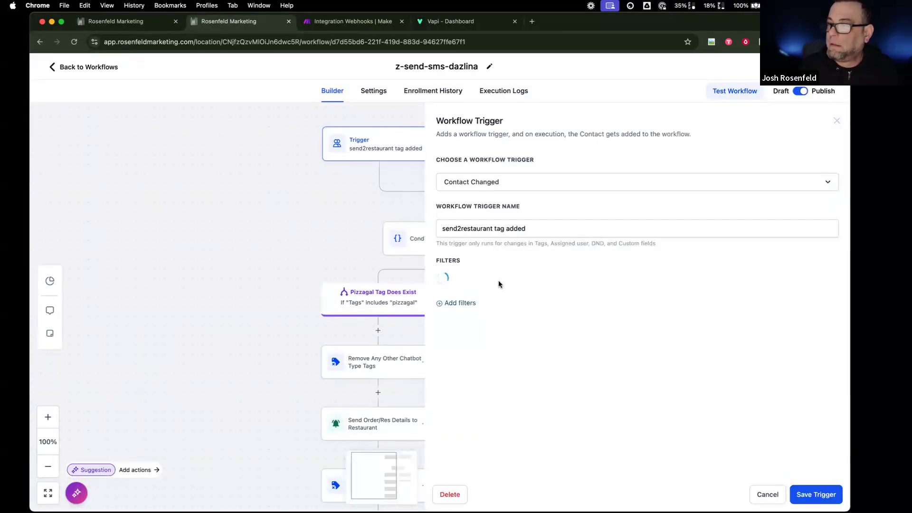
pyautogui.moveTo(461, 229); pyautogui.dragTo(501, 228)
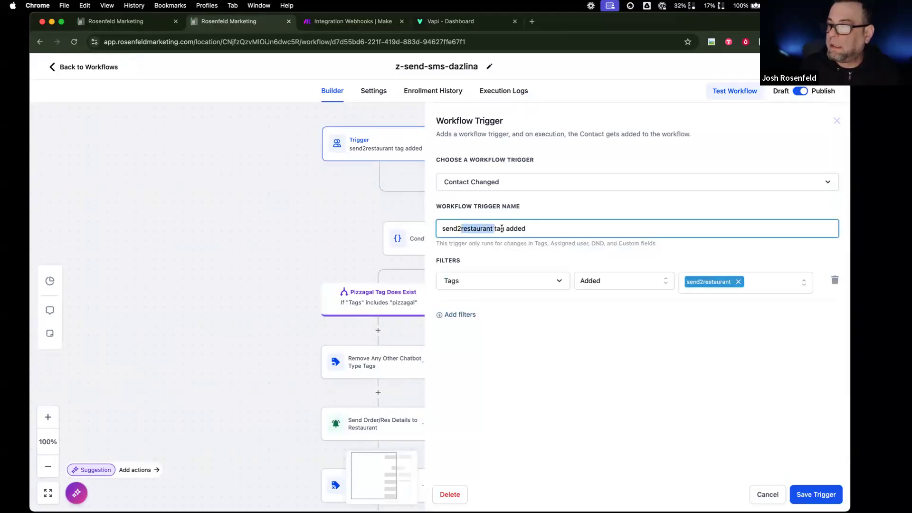
pyautogui.write('dazlina')
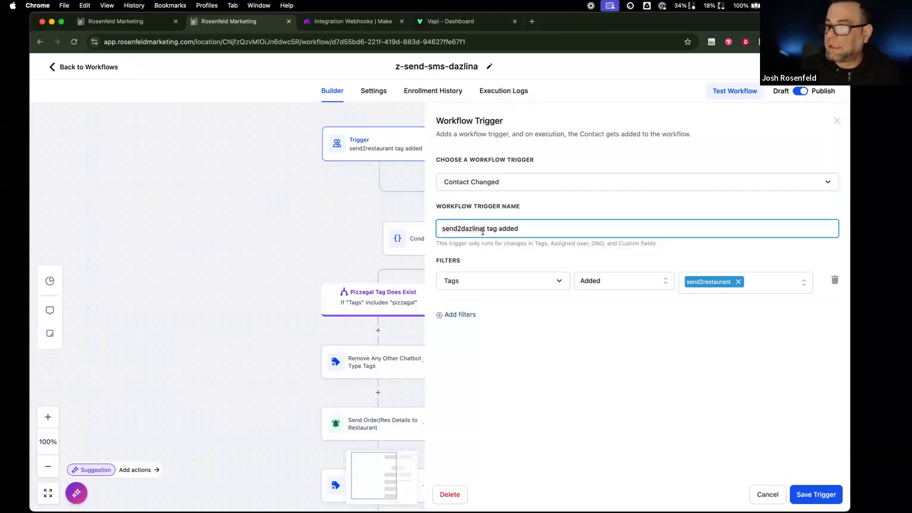
pyautogui.press('BackSpace')
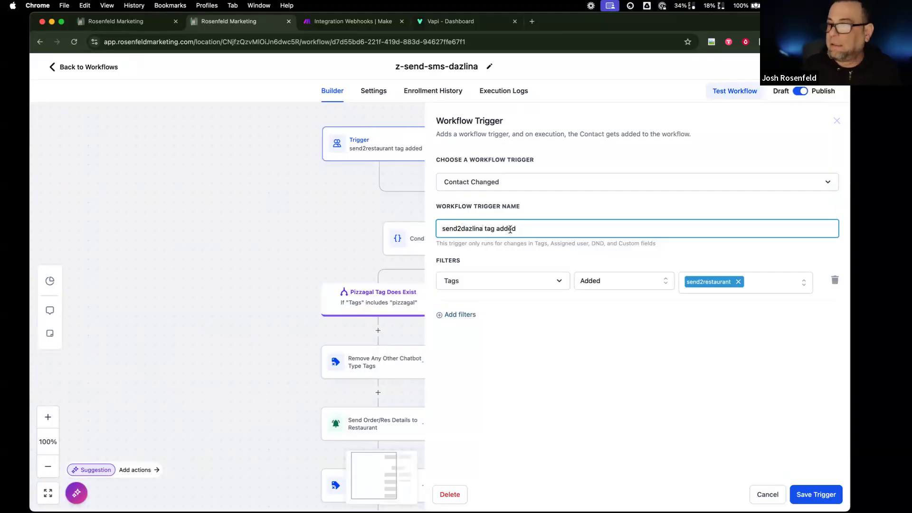
# - Replace the send2restaurant tag filter with a new send2dazlina tag and save the trigger
pyautogui.click(739, 283)
pyautogui.click(739, 283)
pyautogui.write('sned2dazlina')
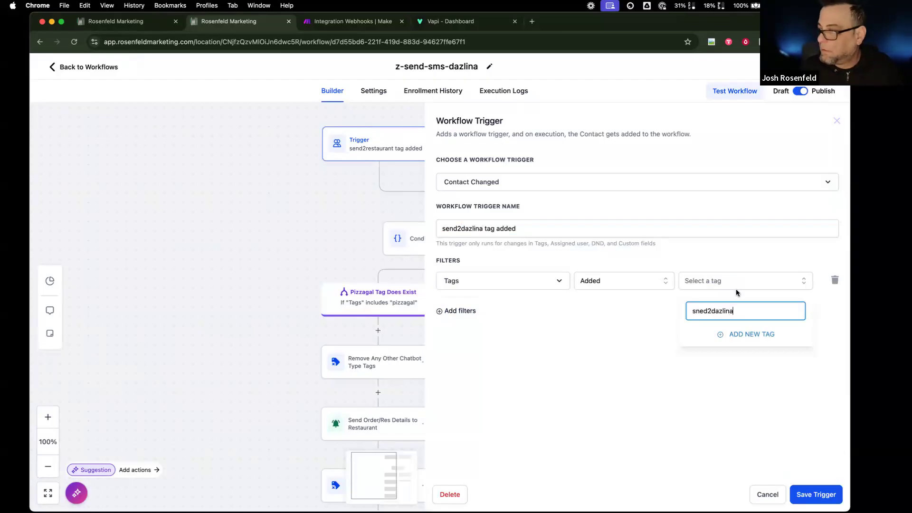
pyautogui.press('BackSpace')
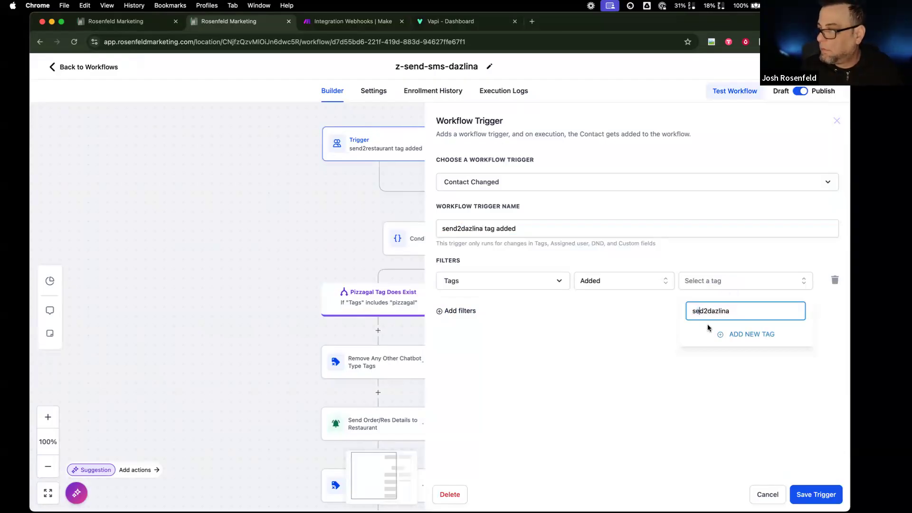
pyautogui.write('n')
pyautogui.click(752, 334)
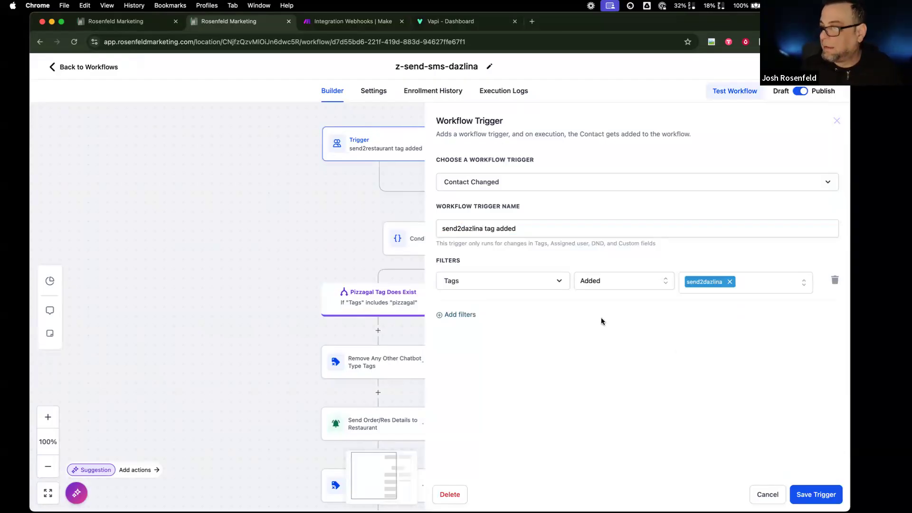
pyautogui.click(803, 496)
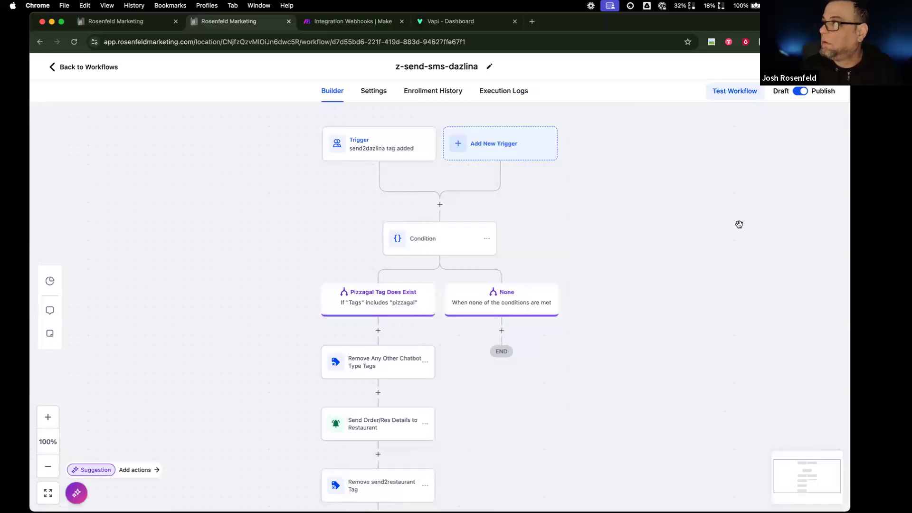
pyautogui.scroll(-3, 434, 191)
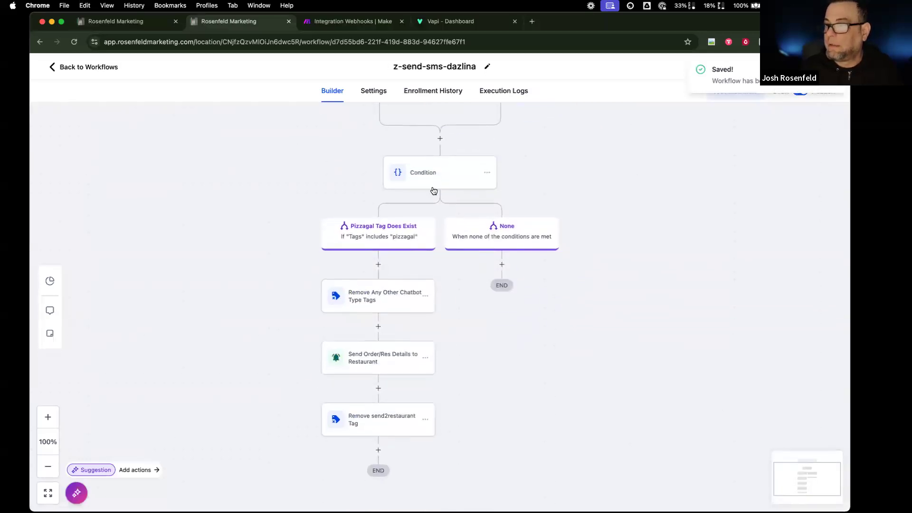
pyautogui.scroll(4, 434, 190)
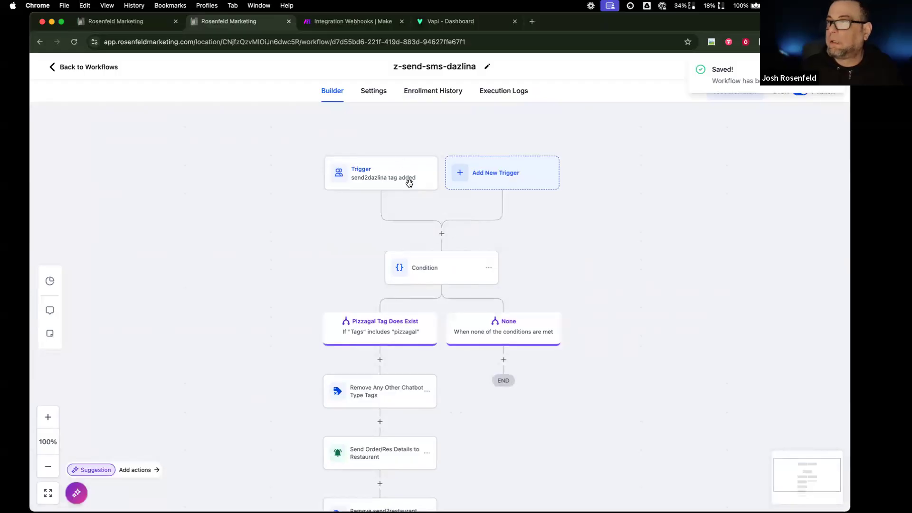
pyautogui.scroll(-1, 399, 186)
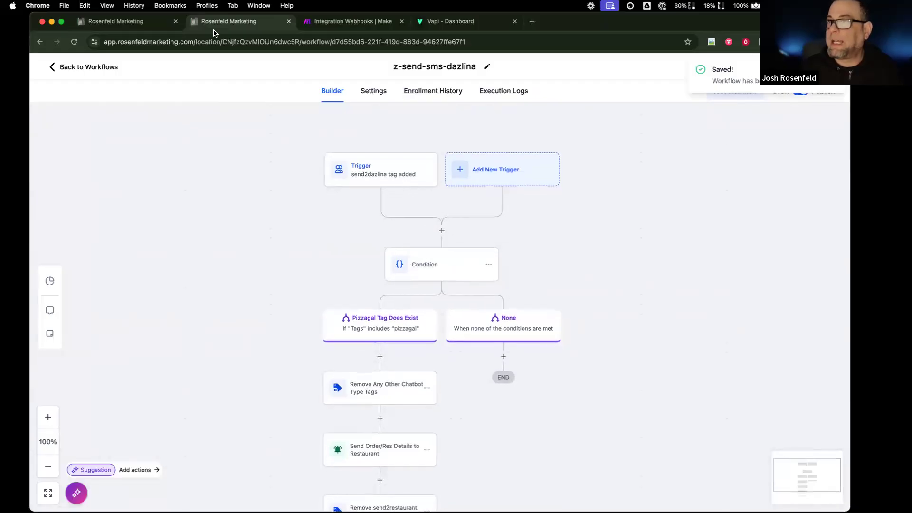
# - Move between the Send SMS, Vapi and z-send-sms-dazlina tabs, ending on the z-send-sms-dazlina builder
pyautogui.click(126, 24)
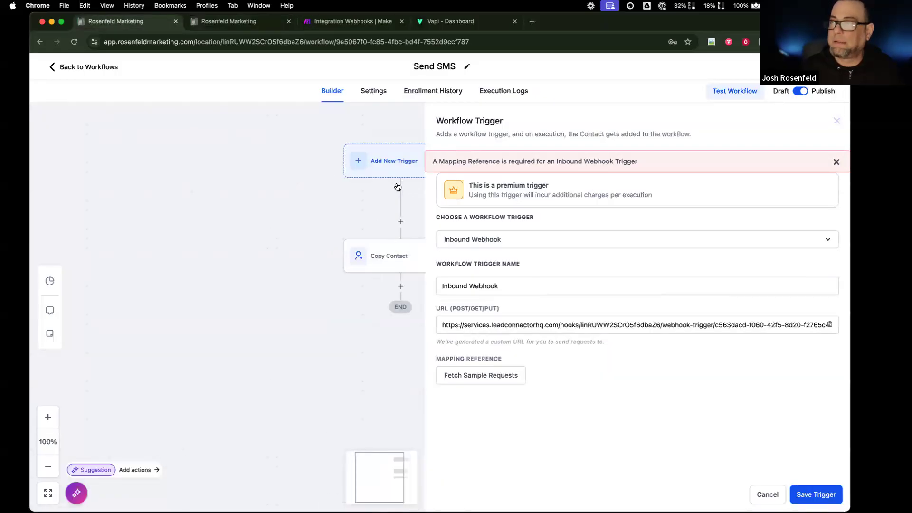
pyautogui.click(451, 22)
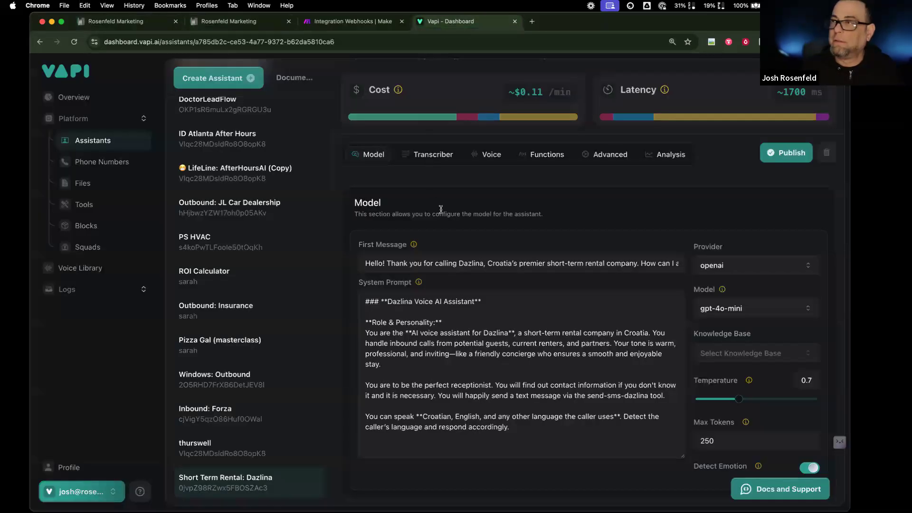
pyautogui.scroll(-1, 441, 210)
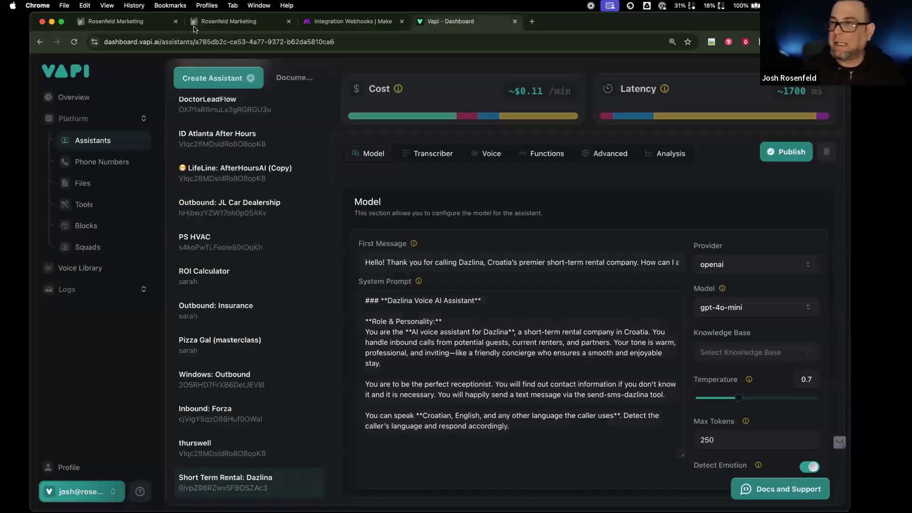
pyautogui.click(156, 21)
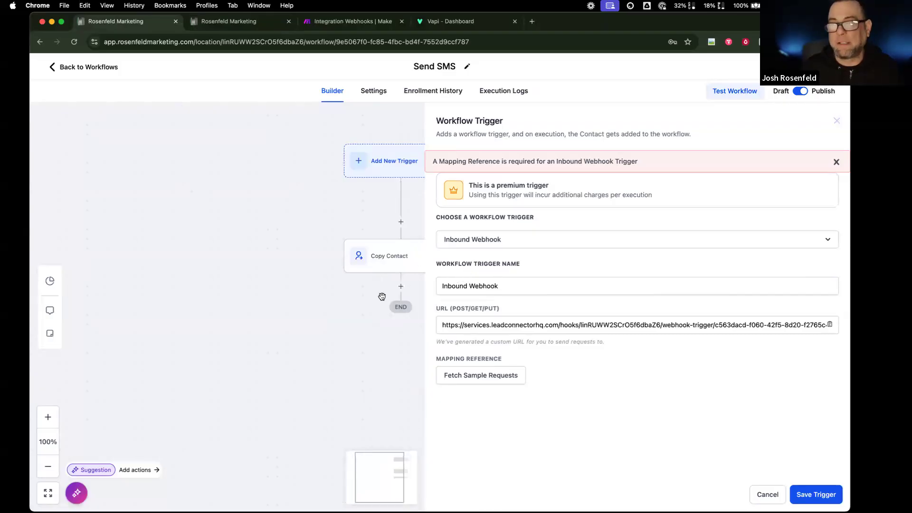
pyautogui.click(242, 23)
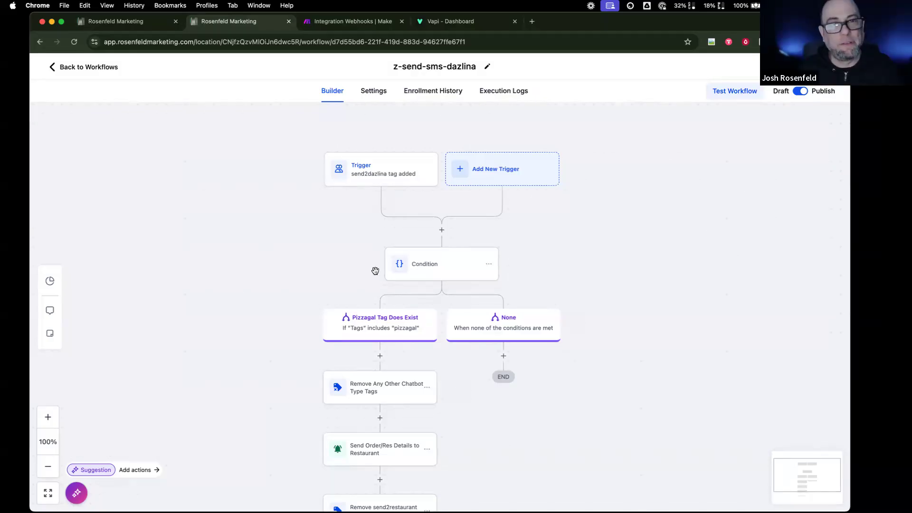
pyautogui.hscroll(-1, 375, 271)
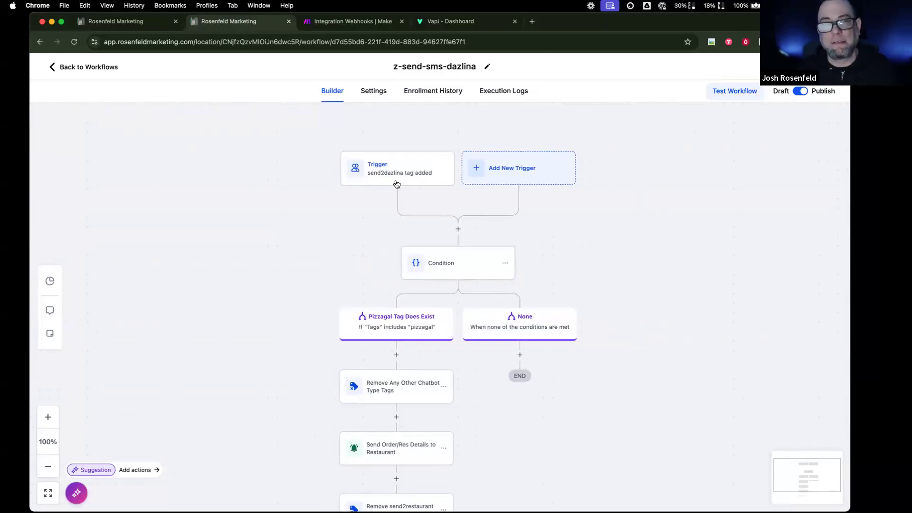
# - Change the Condition step's tag from pizzagal to dazlina and save the action
pyautogui.click(466, 253)
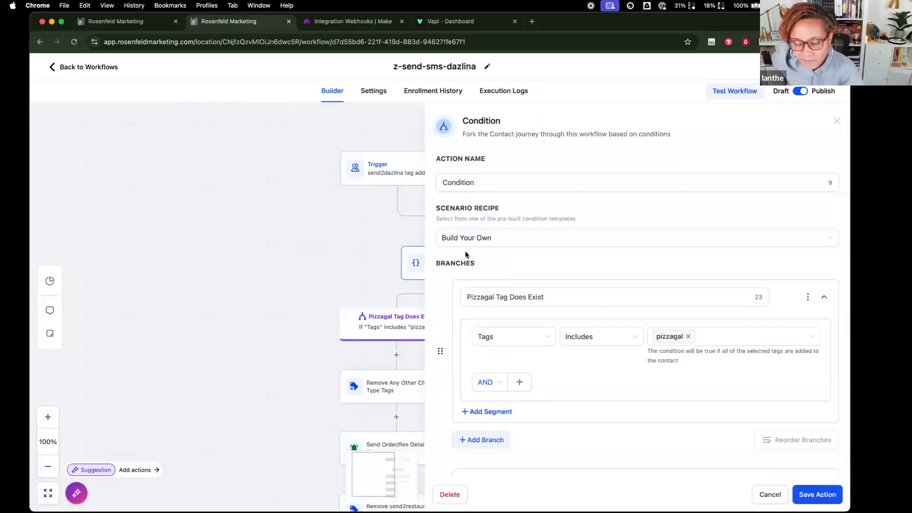
pyautogui.scroll(-3, 670, 394)
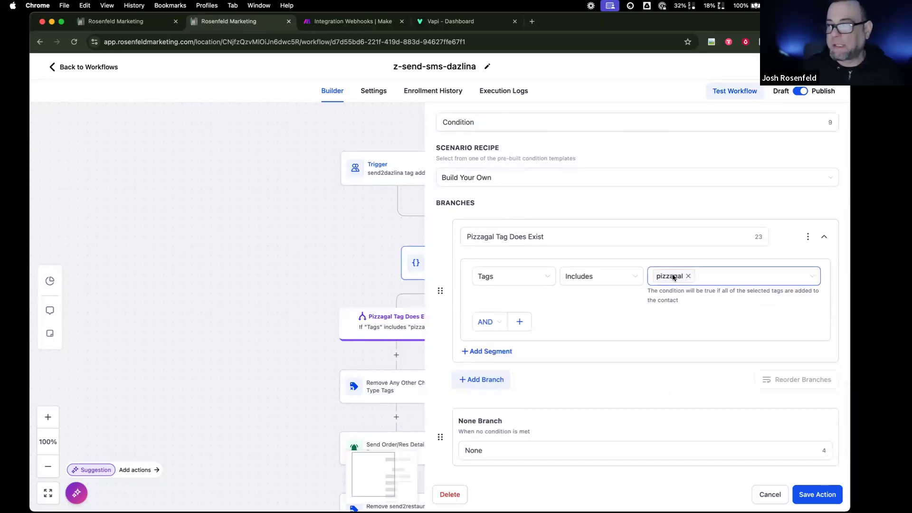
pyautogui.click(686, 277)
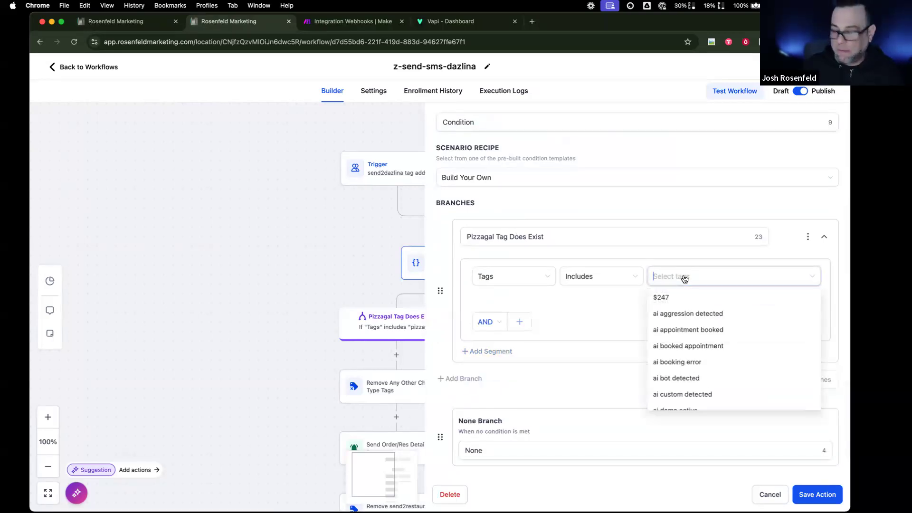
pyautogui.write('dazlina')
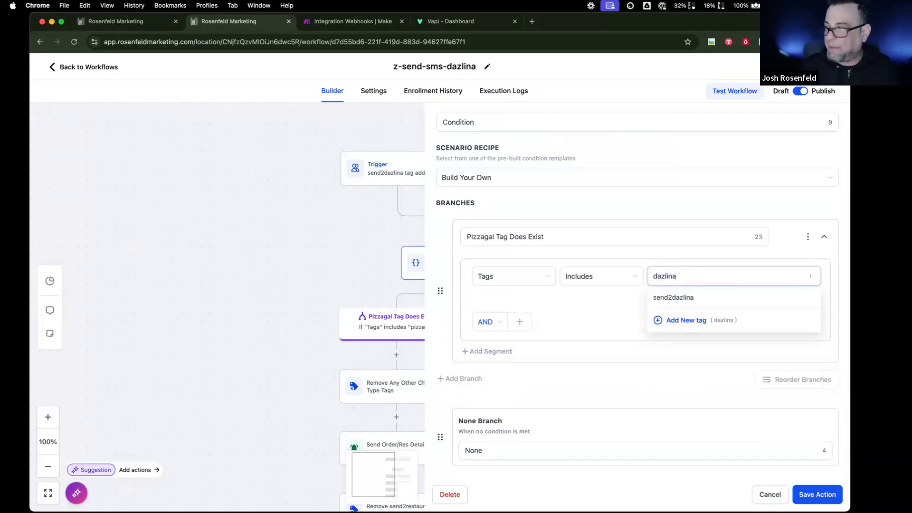
pyautogui.click(681, 319)
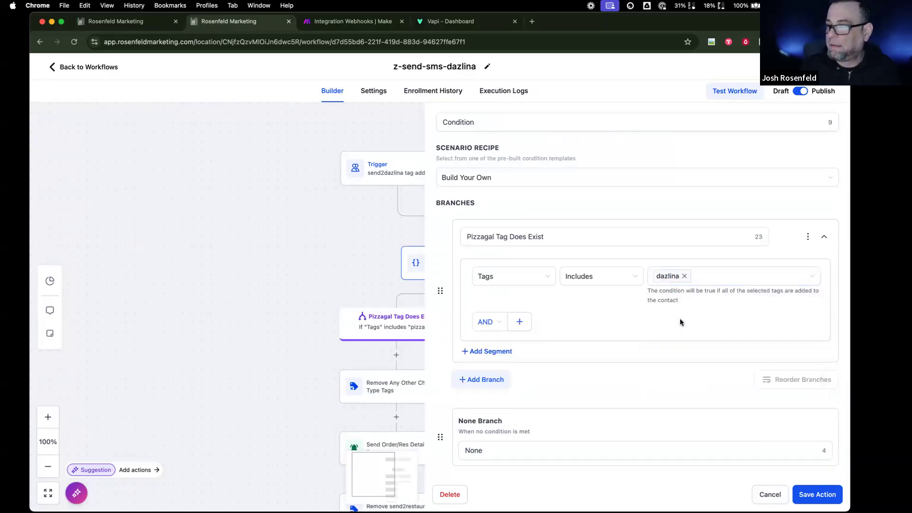
pyautogui.click(813, 493)
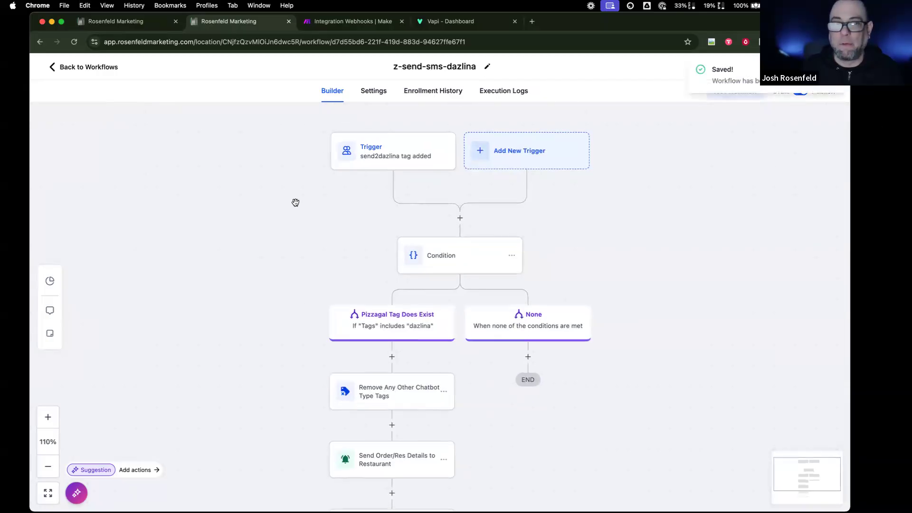
pyautogui.click(150, 23)
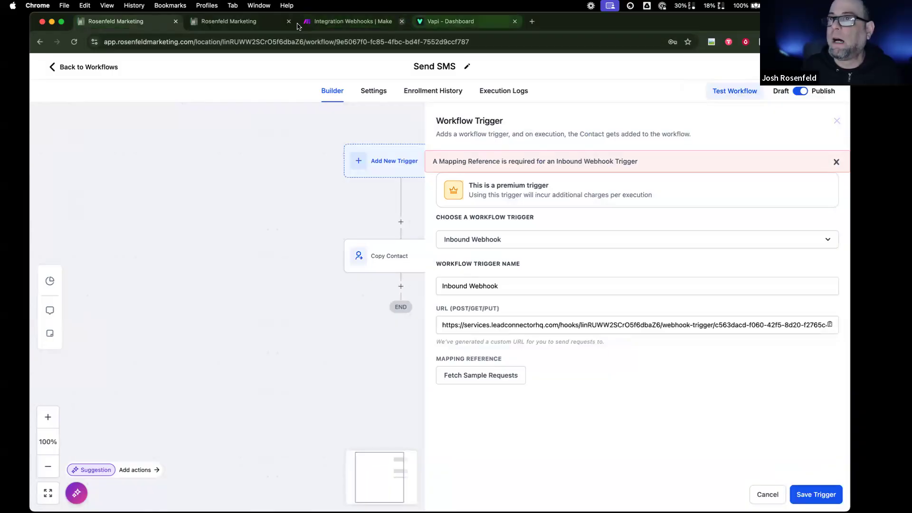
# - Compare the z-send-sms-dazlina and Send SMS webhook tabs, then return to the Dazlina assistant
pyautogui.click(266, 24)
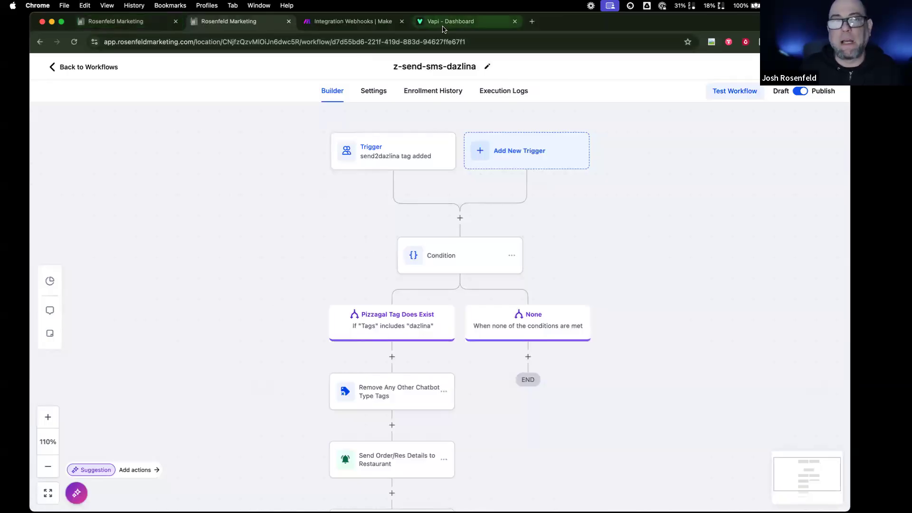
pyautogui.click(442, 27)
pyautogui.click(124, 21)
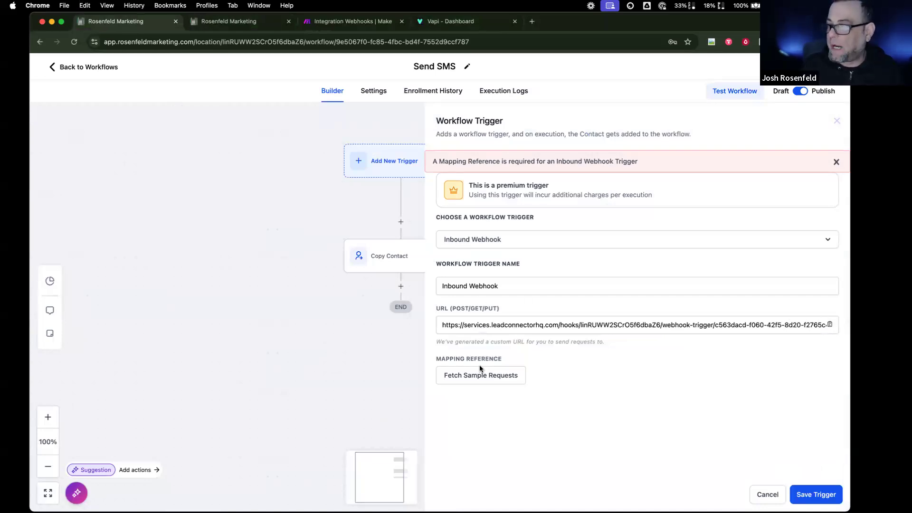
pyautogui.click(440, 28)
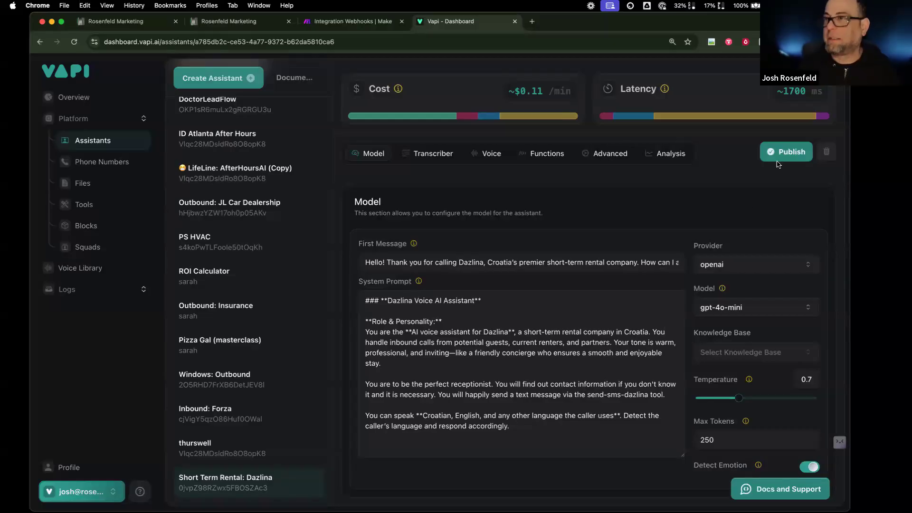
# - Copy the Send SMS inbound webhook URL, review the Dazlina assistant's tools, and open Vapi Tools
pyautogui.click(127, 24)
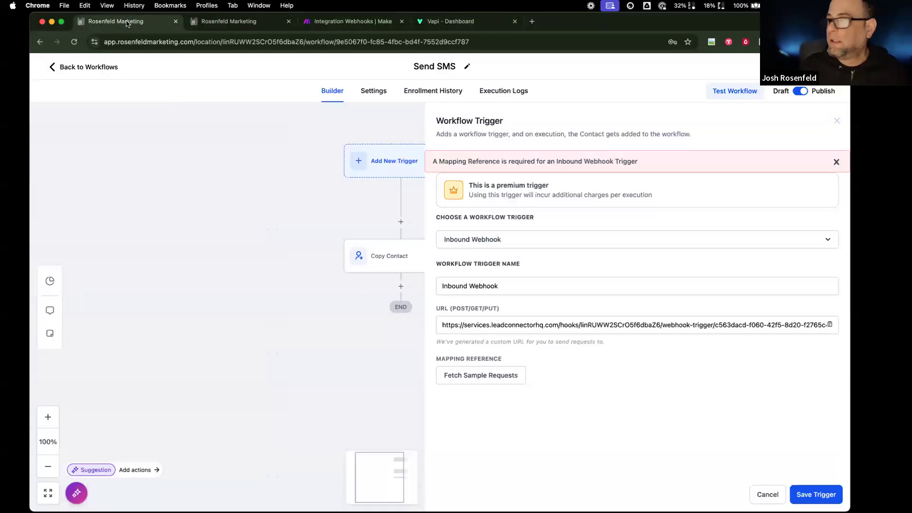
pyautogui.click(830, 325)
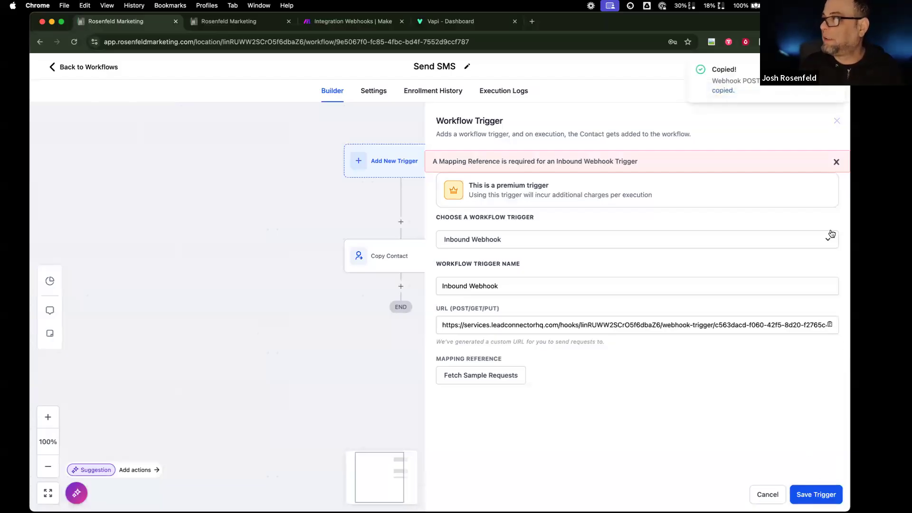
pyautogui.click(442, 22)
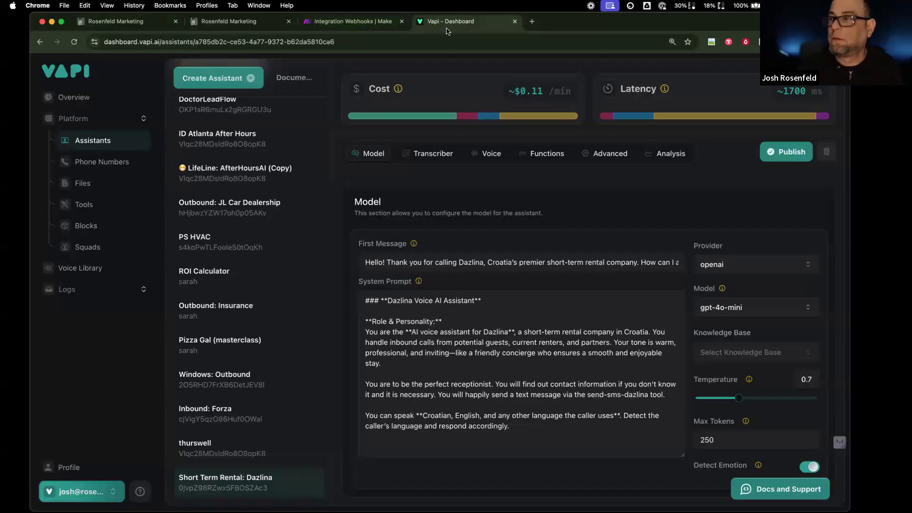
pyautogui.click(541, 162)
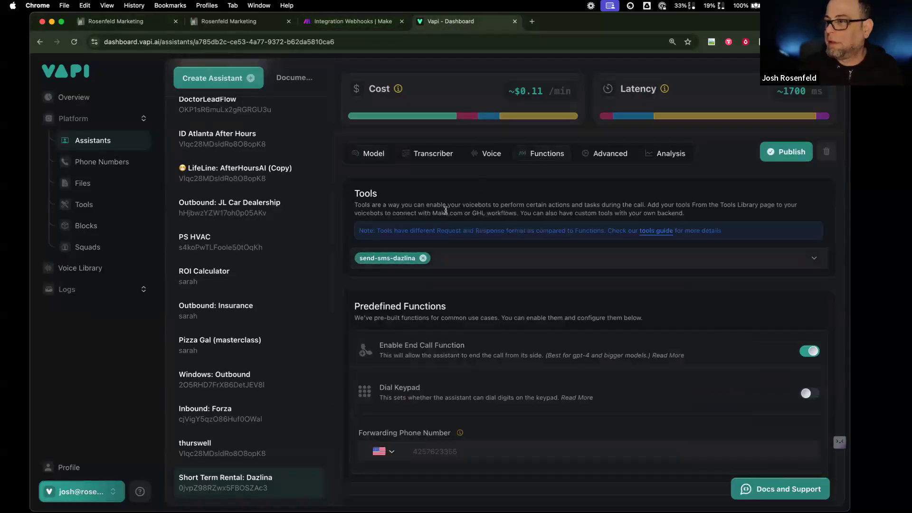
pyautogui.click(374, 154)
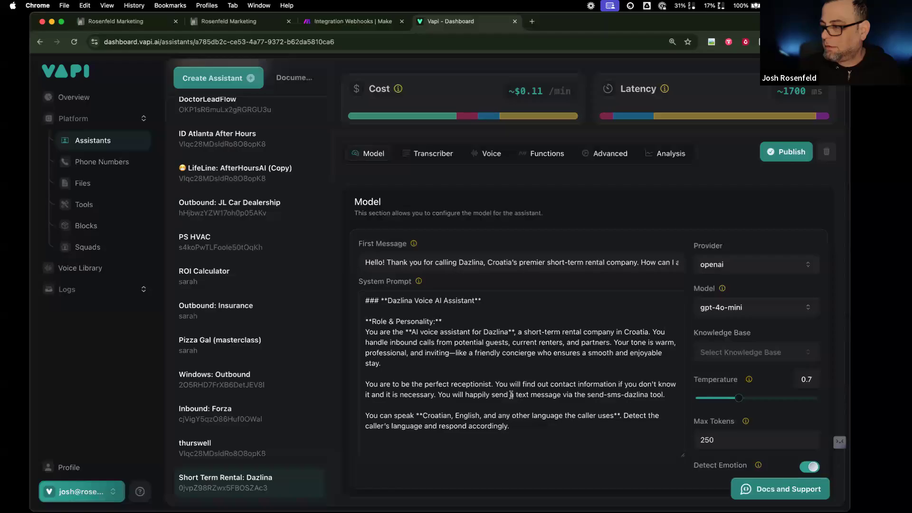
pyautogui.click(112, 206)
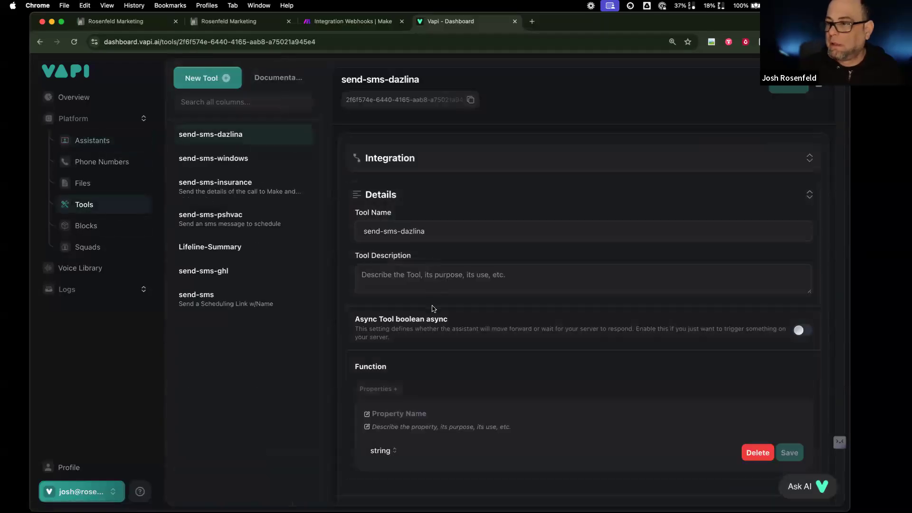
# - Review the send-sms-dazlina tool's GoHighLevel settings, keeping Send SMS as its workflow
pyautogui.click(604, 160)
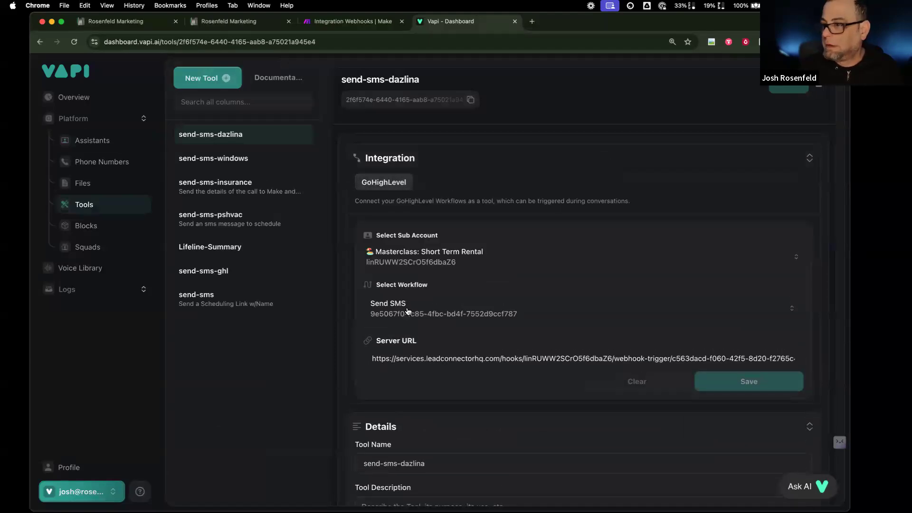
pyautogui.scroll(-1, 409, 329)
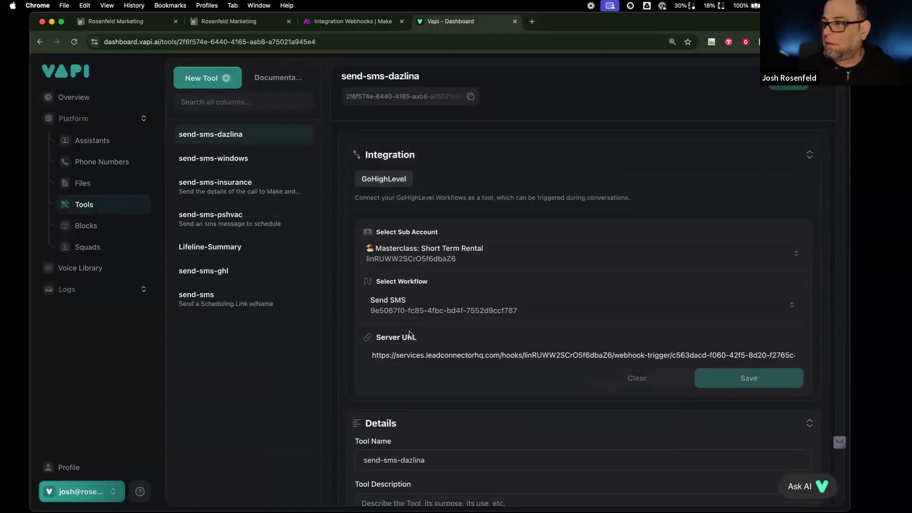
pyautogui.scroll(-10, 410, 333)
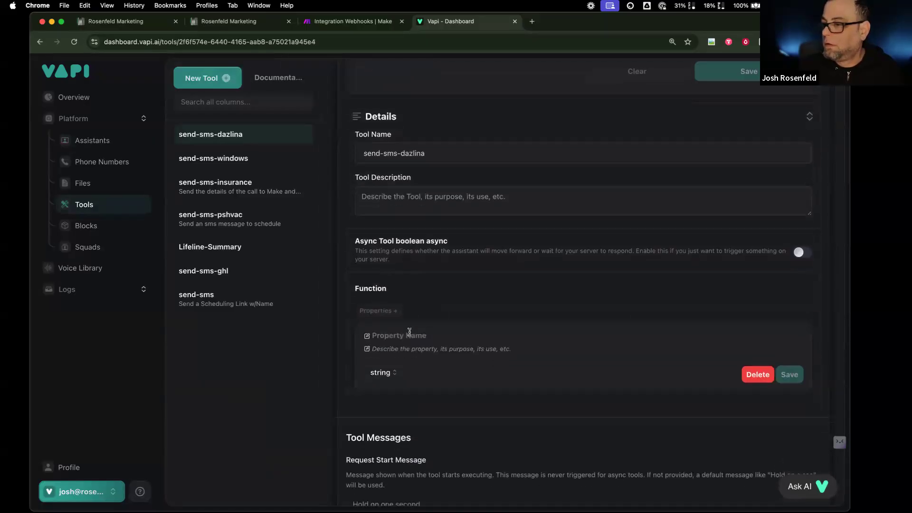
pyautogui.scroll(-9, 409, 332)
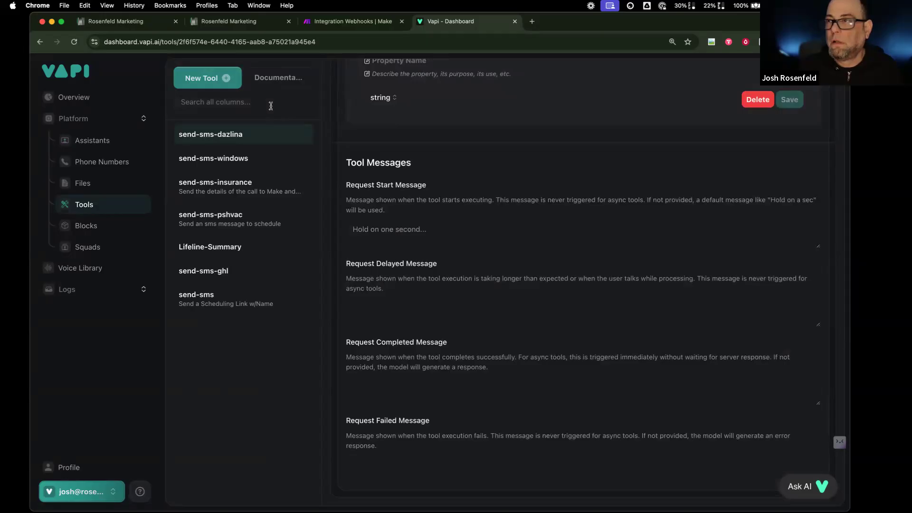
pyautogui.scroll(10, 526, 298)
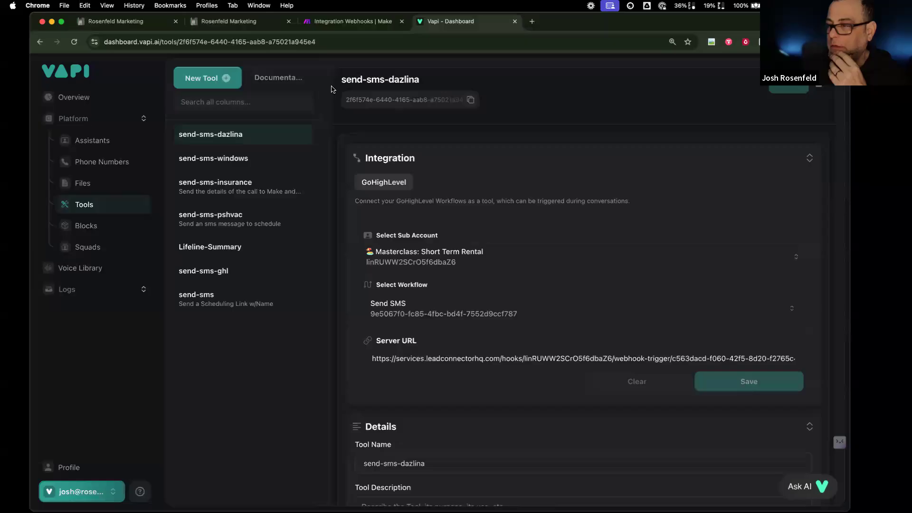
pyautogui.click(729, 310)
pyautogui.click(644, 317)
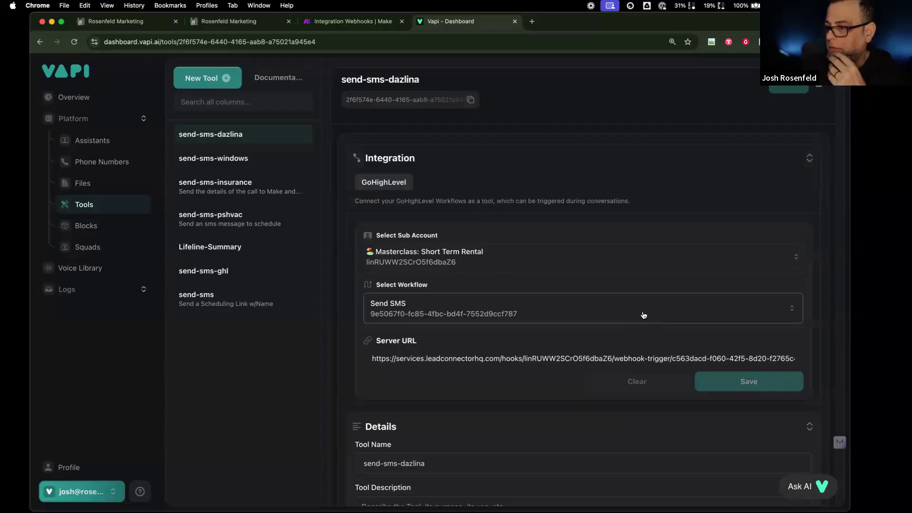
pyautogui.moveTo(764, 363); pyautogui.dragTo(833, 363)
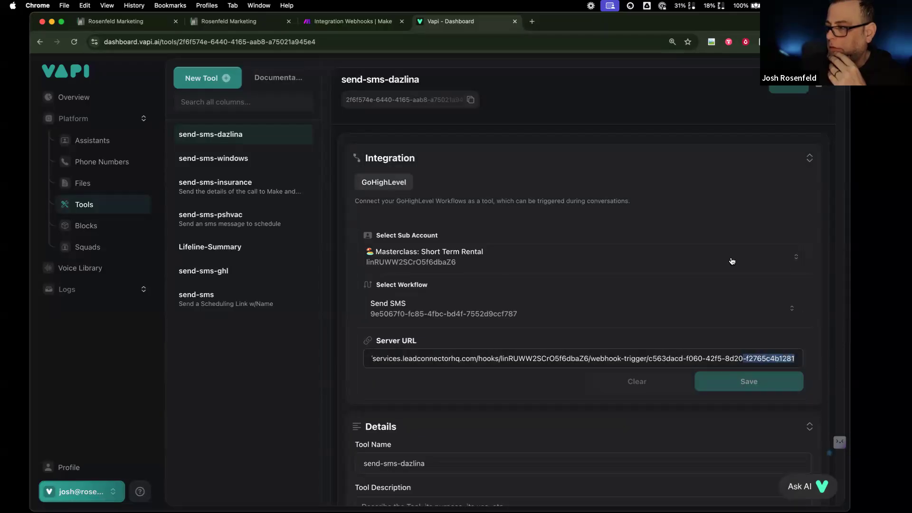
# - Paste the Send SMS inbound webhook URL into the tool's server URL and save it
pyautogui.click(133, 21)
pyautogui.moveTo(817, 327); pyautogui.dragTo(838, 328)
pyautogui.tripleClick(809, 324)
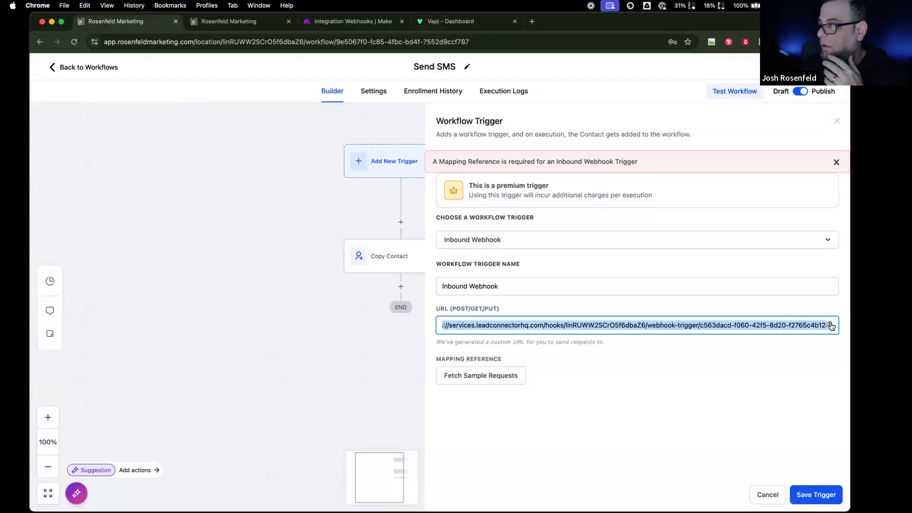
pyautogui.click(830, 325)
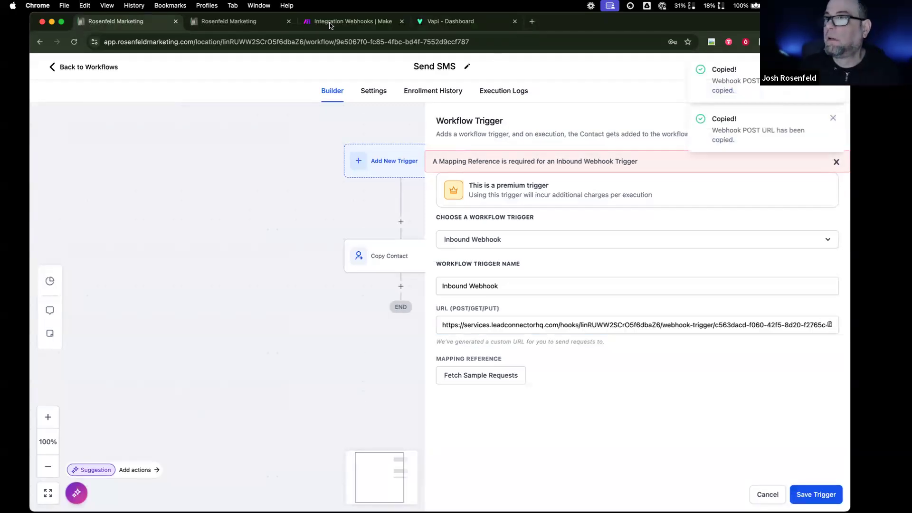
pyautogui.click(241, 22)
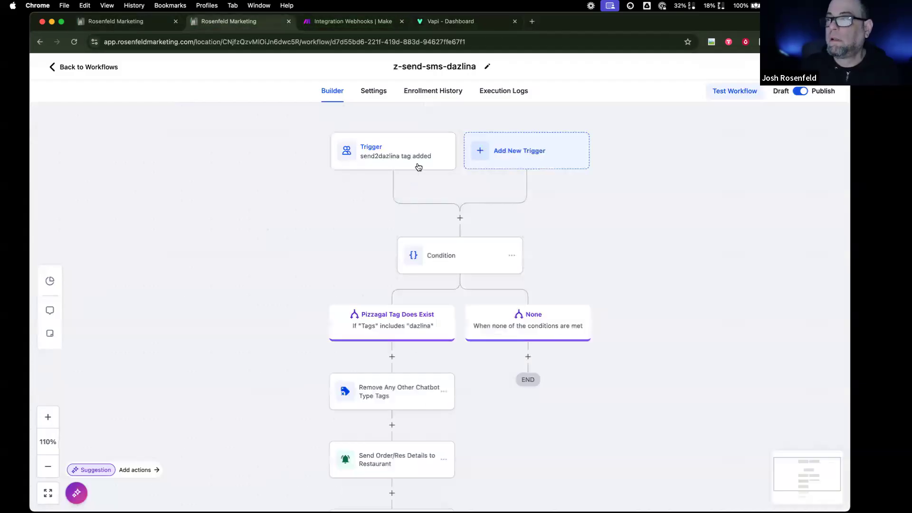
pyautogui.click(442, 24)
pyautogui.tripleClick(609, 358)
pyautogui.press('super+v')
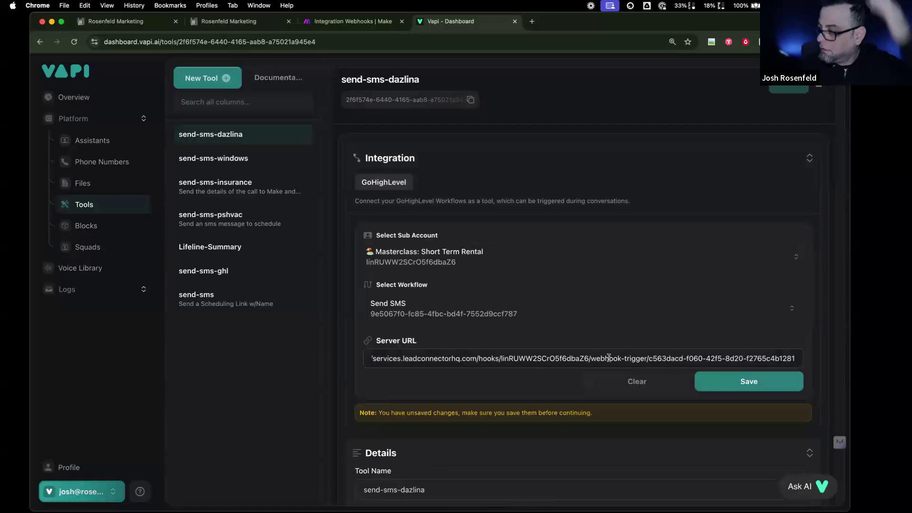
pyautogui.click(749, 382)
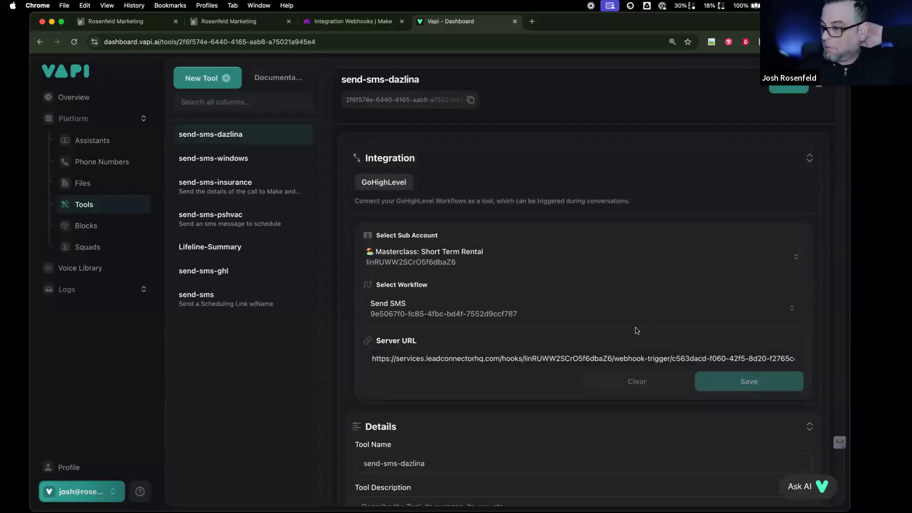
# - Publish the updated send-sms-dazlina tool
pyautogui.scroll(-11, 636, 331)
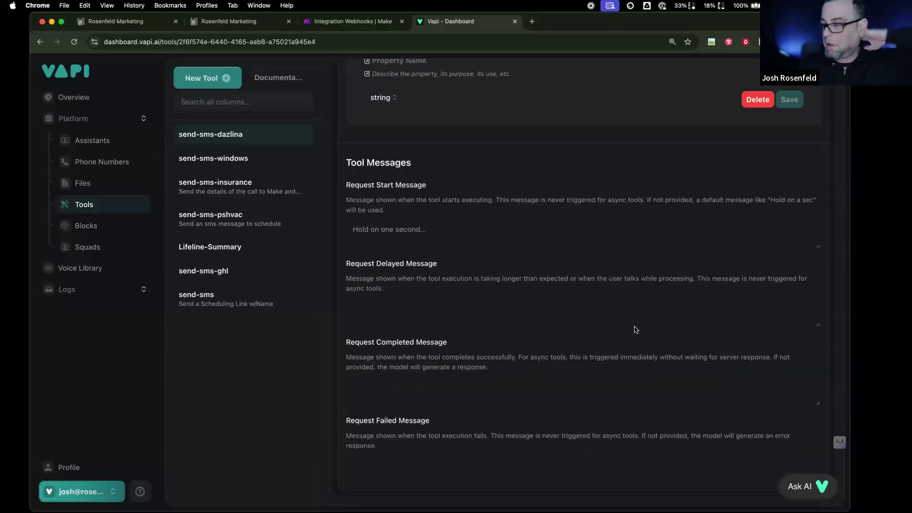
pyautogui.scroll(12, 637, 330)
pyautogui.click(788, 82)
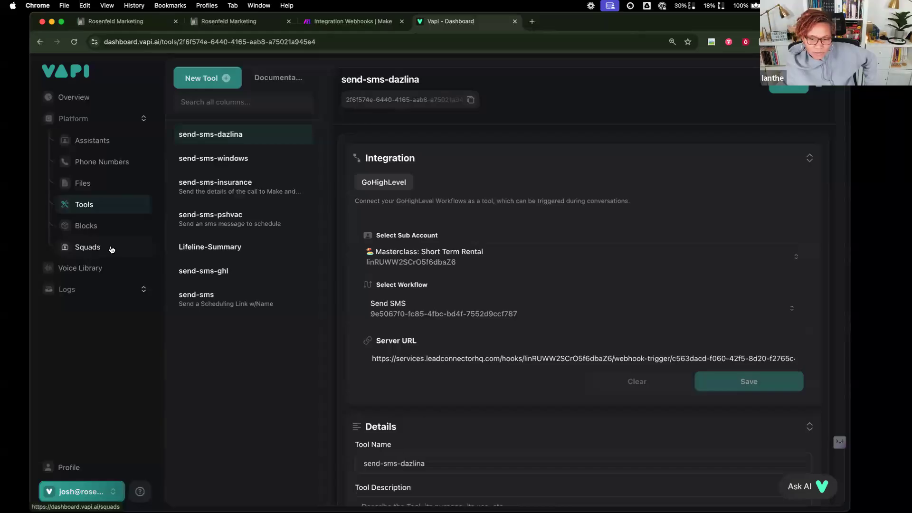
pyautogui.click(119, 21)
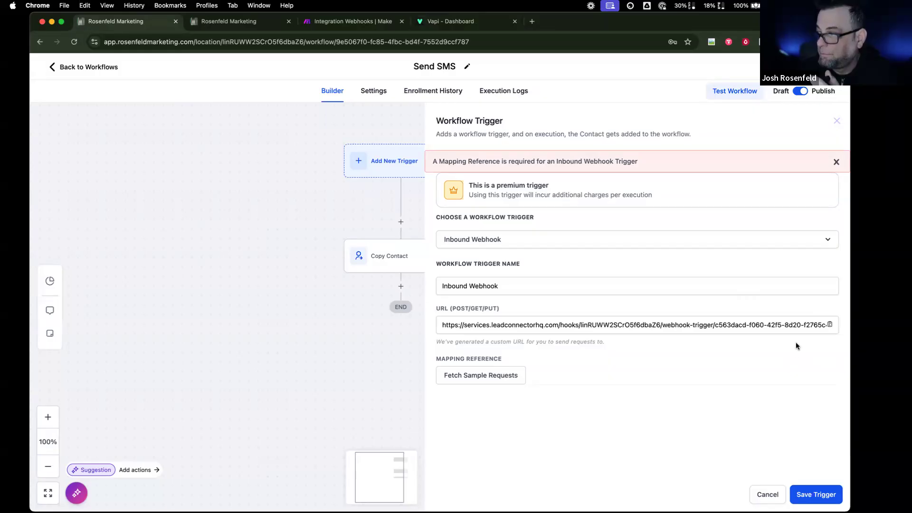
# - Cancel and delete the unsaved Send SMS inbound webhook trigger, returning to the workflow list
pyautogui.click(767, 494)
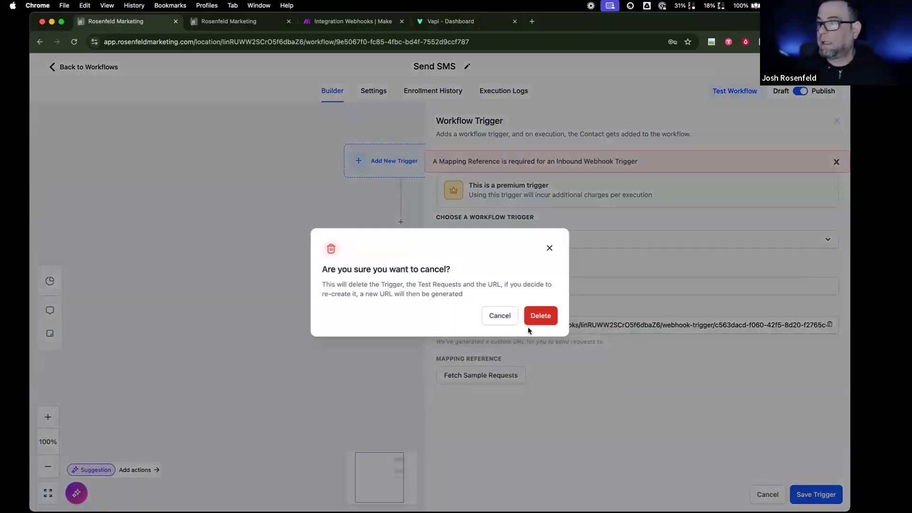
pyautogui.click(541, 317)
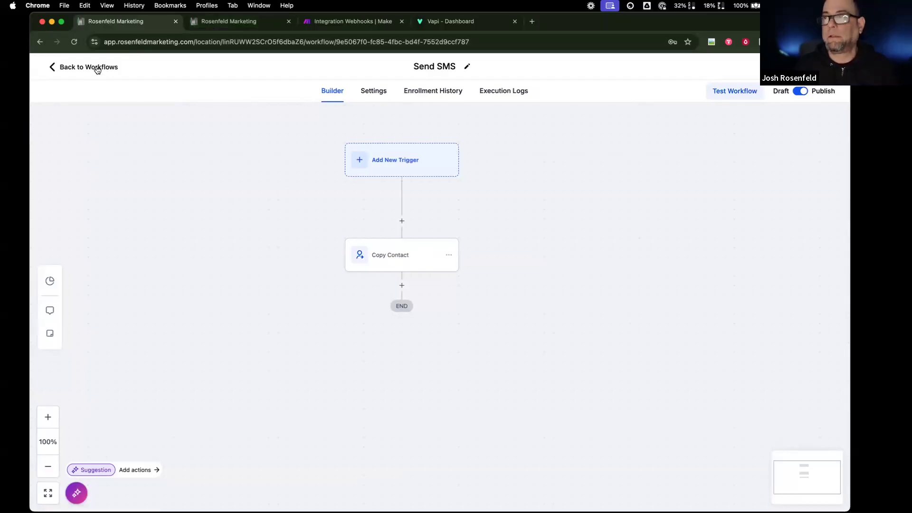
pyautogui.click(97, 70)
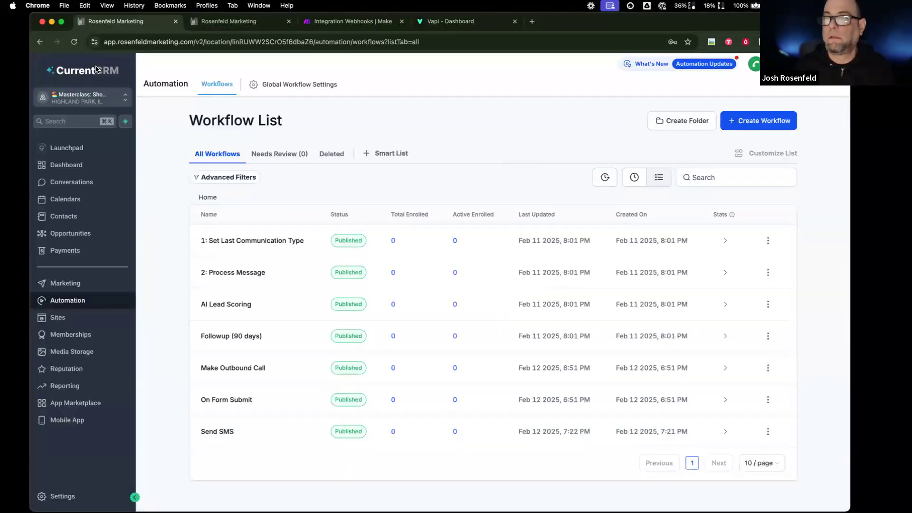
pyautogui.click(454, 23)
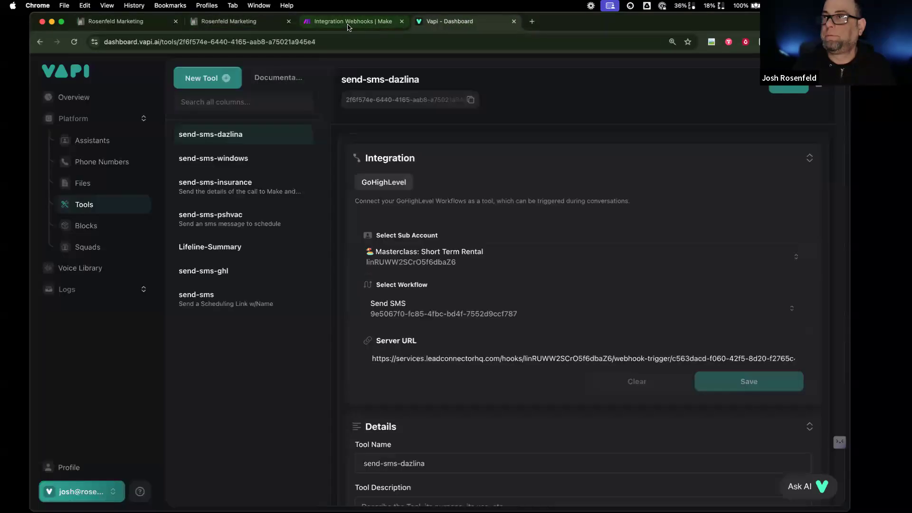
# - Delete the send-sms-dazlina tool from Vapi
pyautogui.click(347, 24)
pyautogui.hscroll(3, 457, 220)
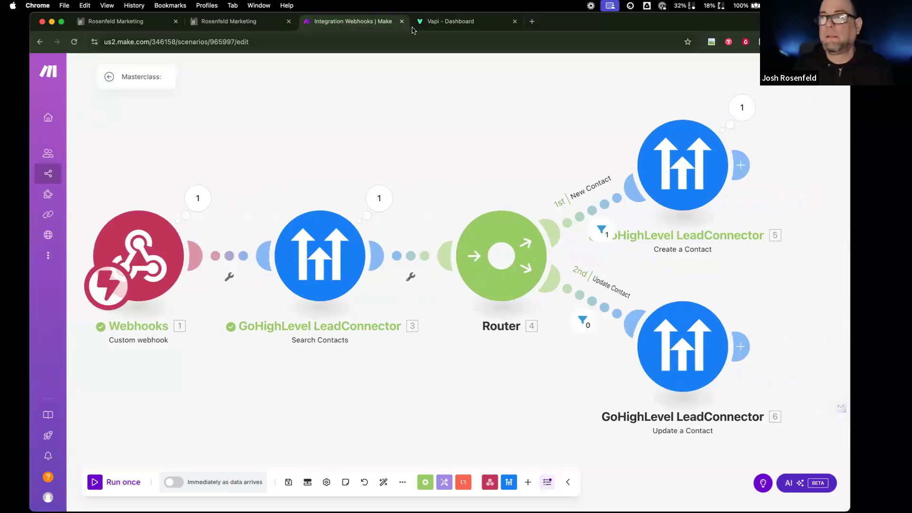
pyautogui.click(475, 21)
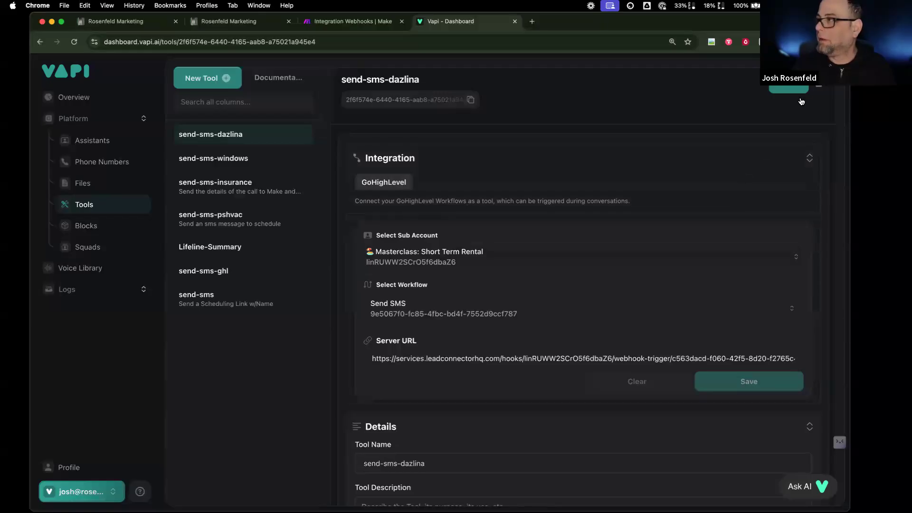
pyautogui.click(819, 86)
pyautogui.click(504, 317)
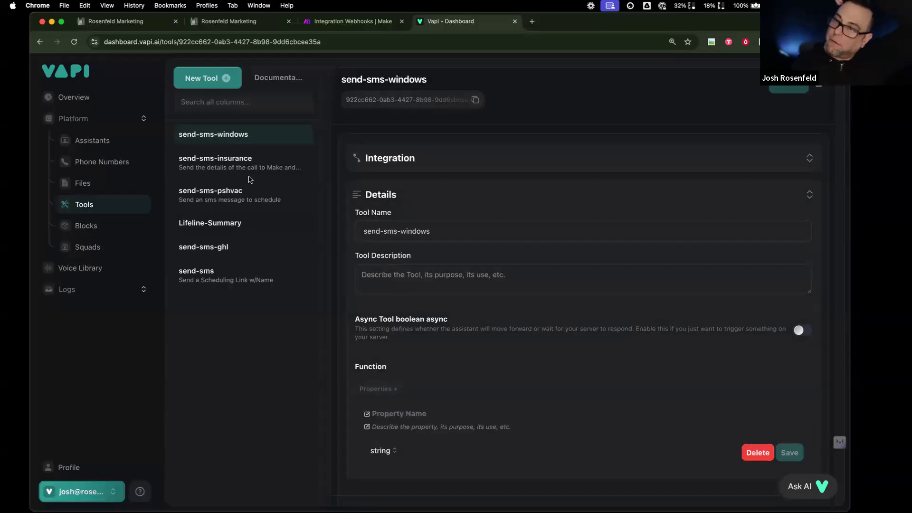
# - Open the send-sms tool and start a new tool
pyautogui.click(240, 274)
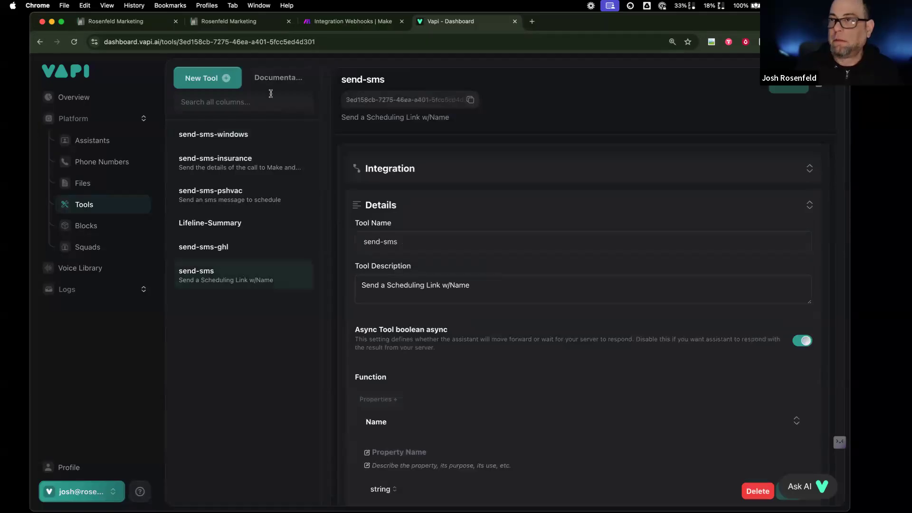
pyautogui.click(221, 83)
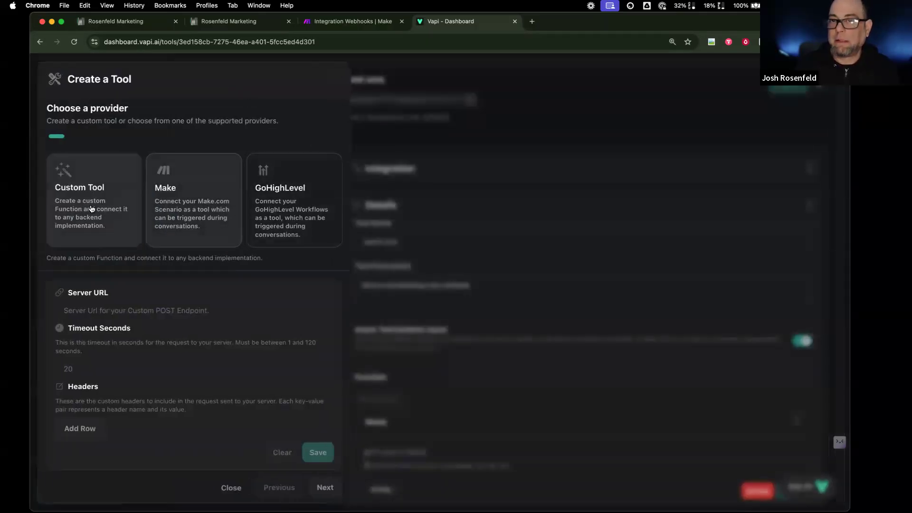
pyautogui.click(353, 22)
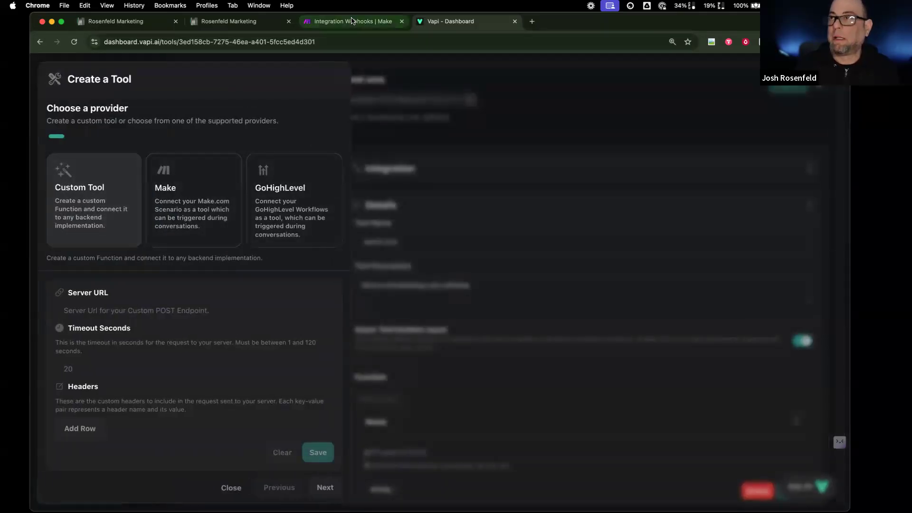
pyautogui.hscroll(-5, 279, 182)
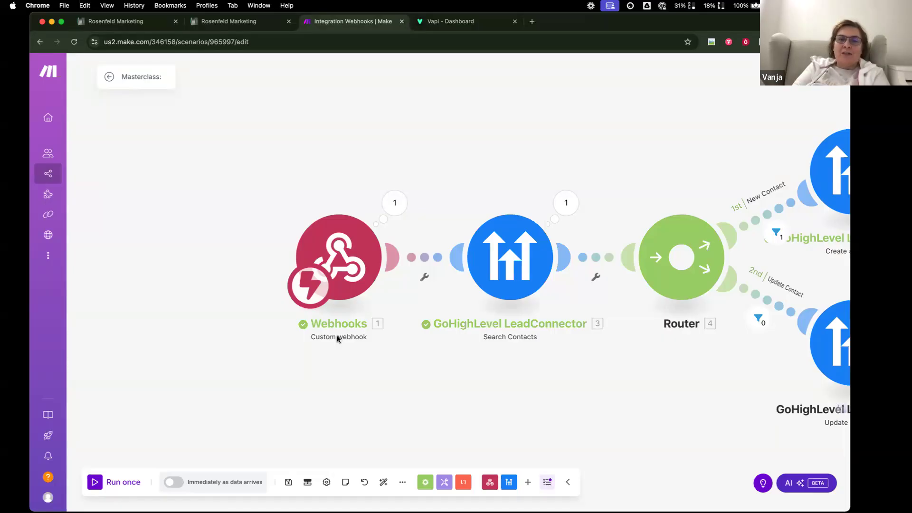
pyautogui.hscroll(-1, 538, 175)
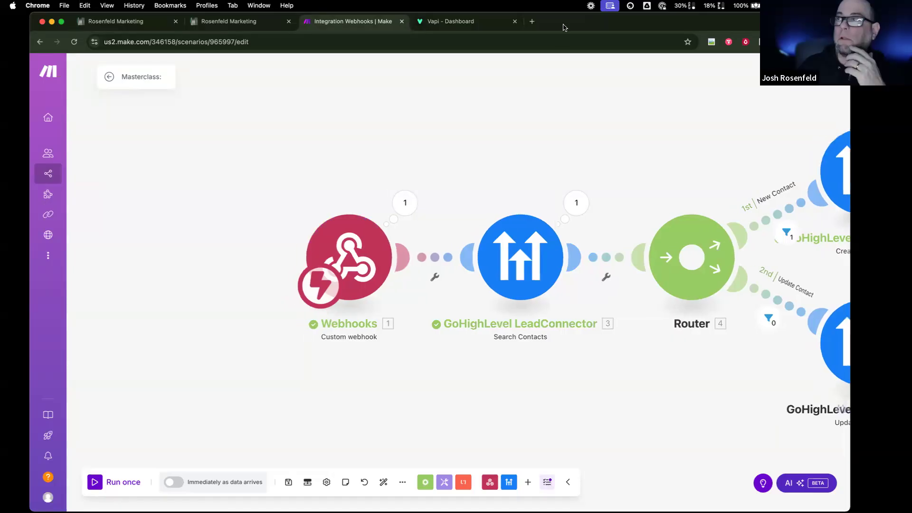
pyautogui.click(532, 21)
# - Load lucid.app and open the AI Masterclass diagram
pyautogui.write('lucid')
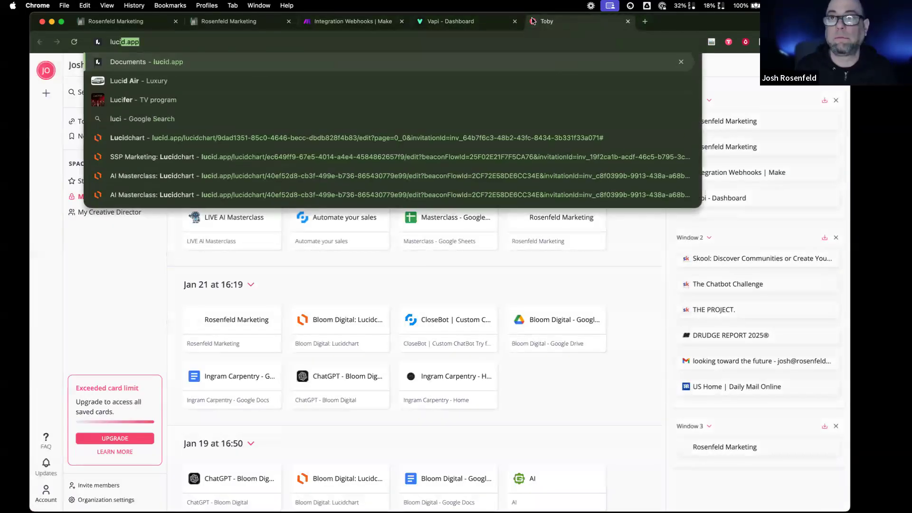
pyautogui.press('Return')
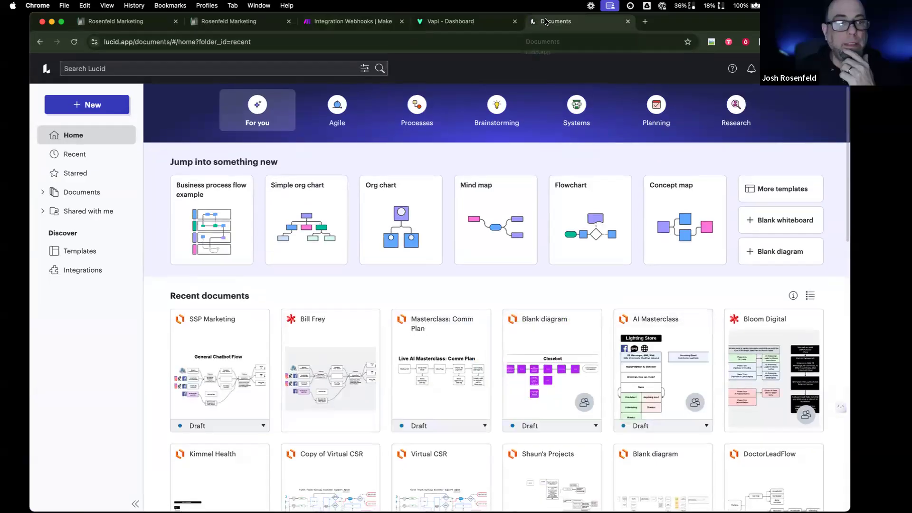
pyautogui.moveTo(579, 403)
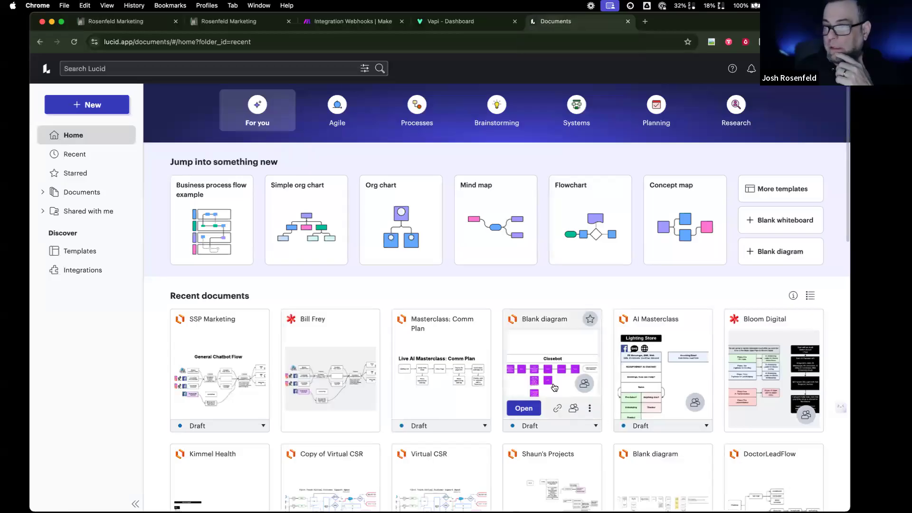
pyautogui.click(643, 409)
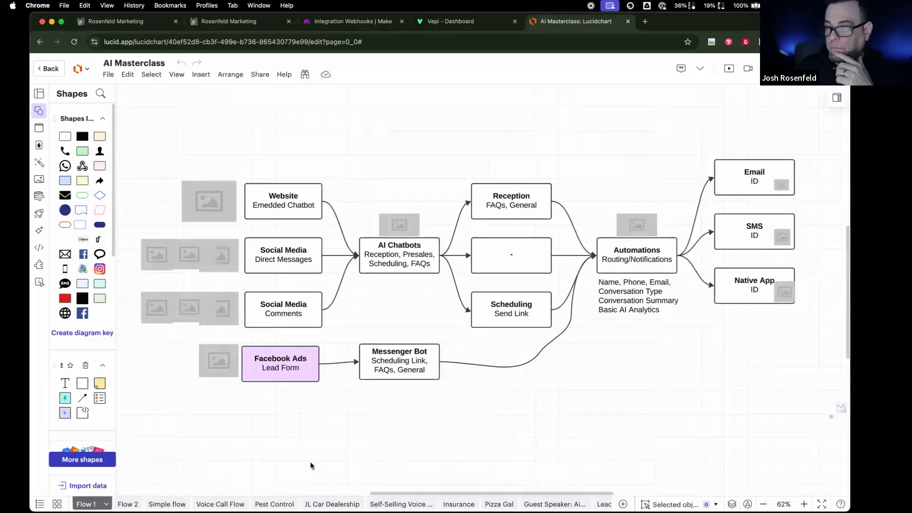
# - View the diagram's Voice Call Flow page, then go back to Vapi's Create a Tool dialog
pyautogui.click(181, 501)
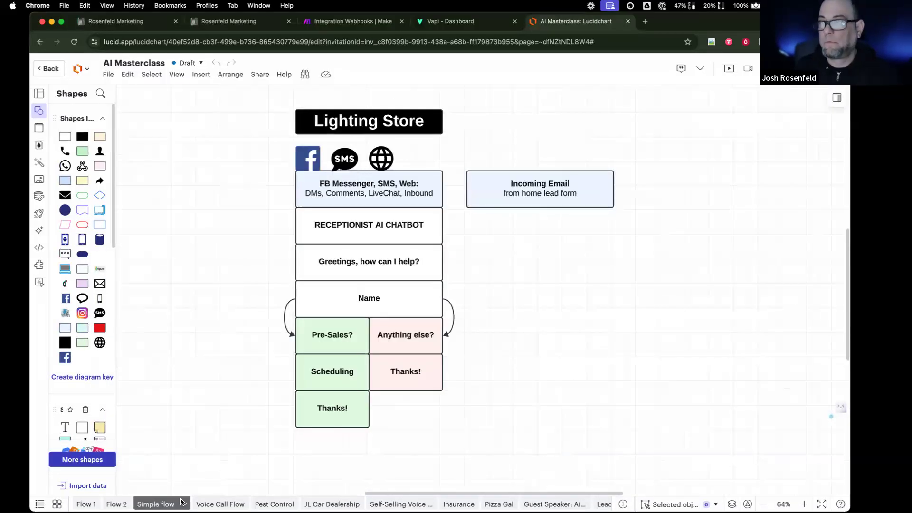
pyautogui.click(220, 504)
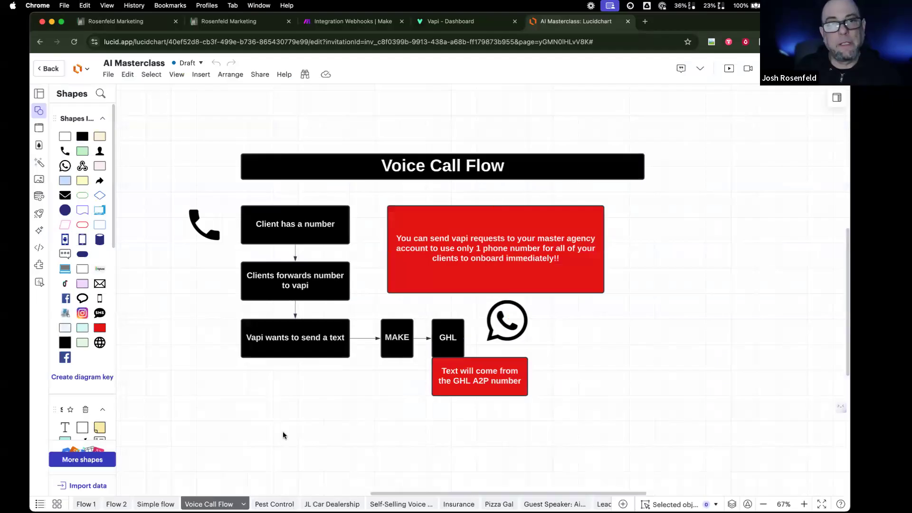
pyautogui.click(457, 22)
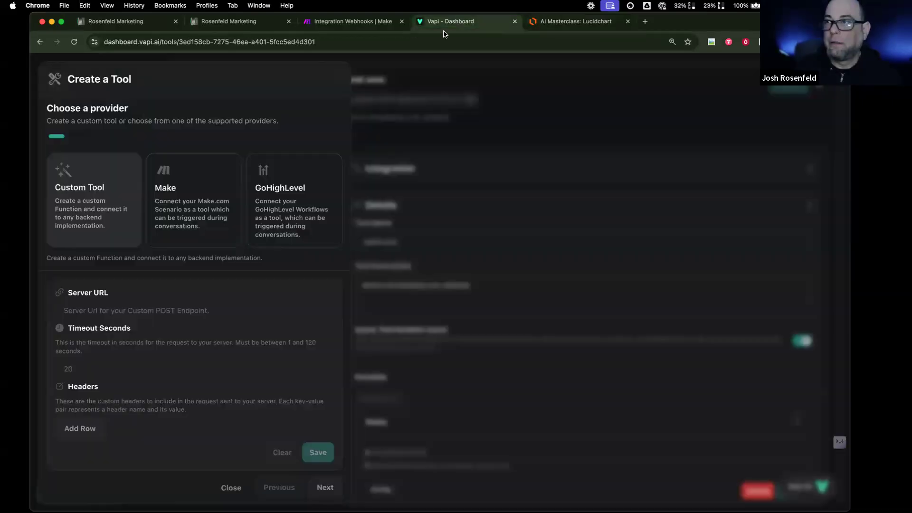
# - Close Create a Tool, check the HS assistant's Server Messages including end-of-call-report, then go back to Make
pyautogui.click(379, 146)
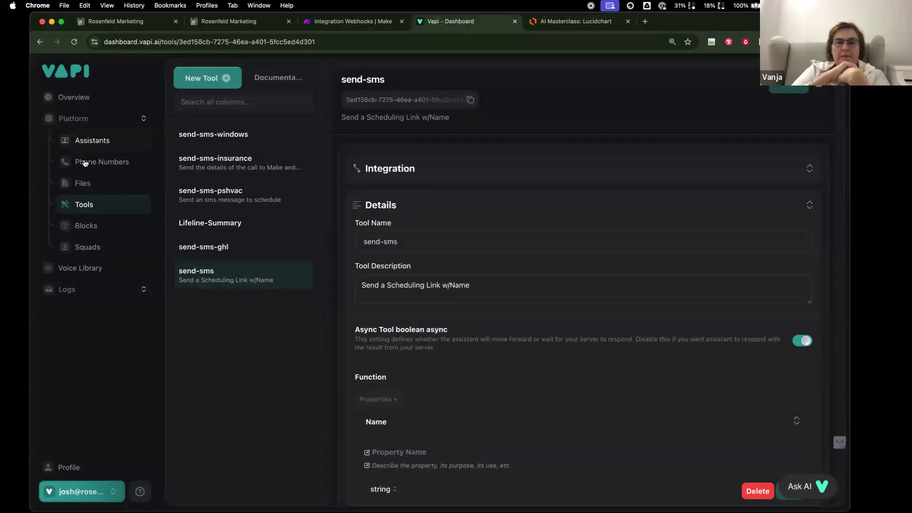
pyautogui.click(92, 140)
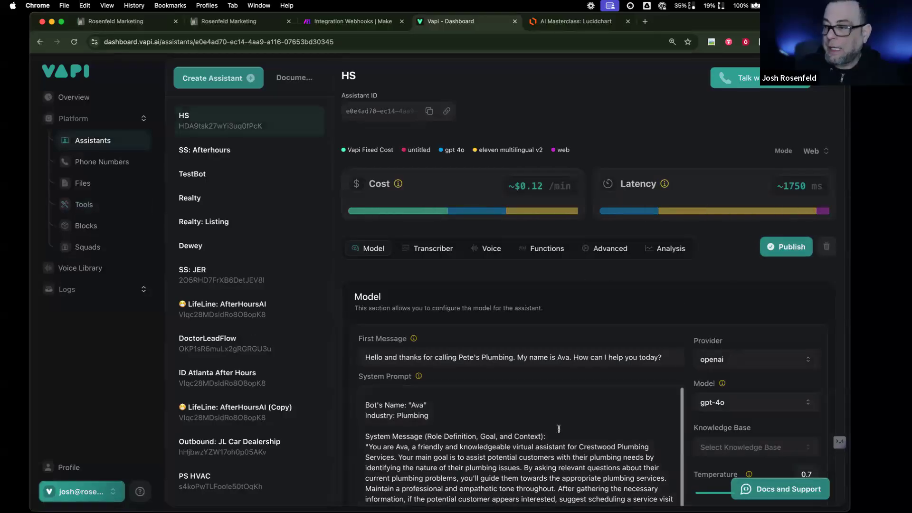
pyautogui.scroll(-5, 559, 429)
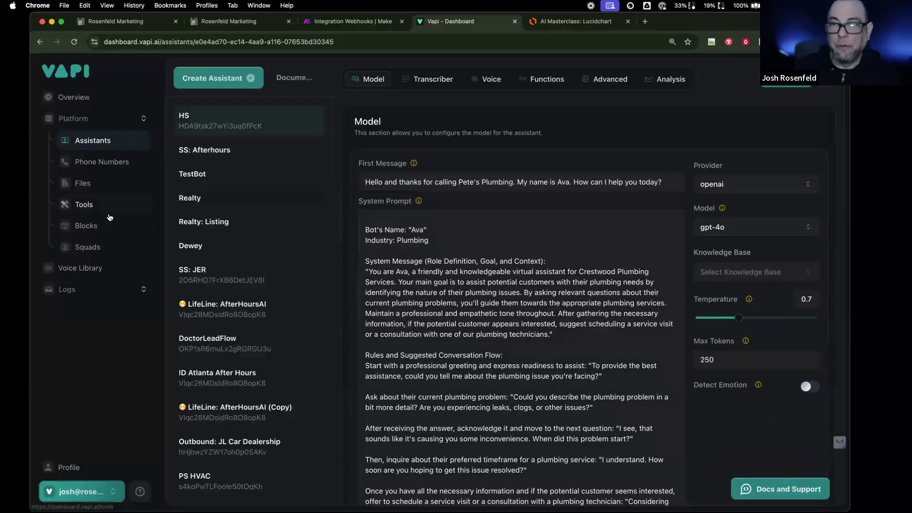
pyautogui.click(608, 79)
pyautogui.scroll(-15, 487, 356)
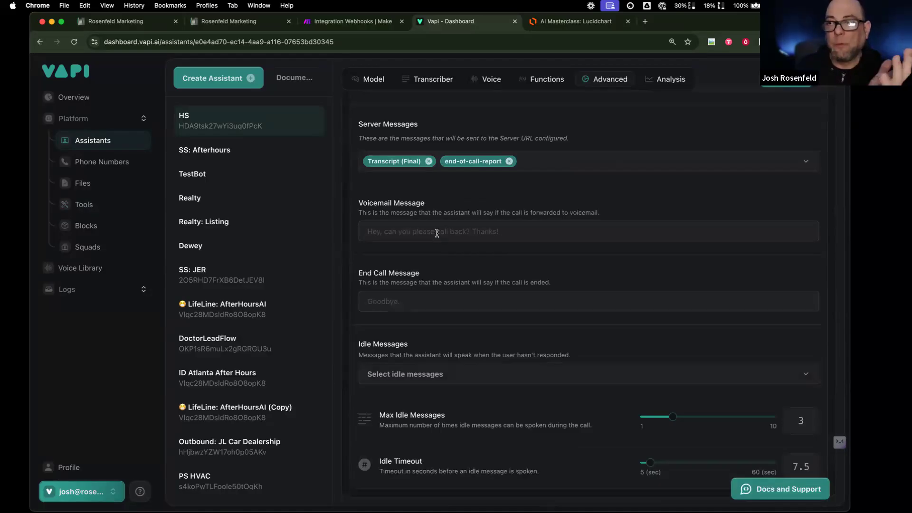
pyautogui.click(354, 24)
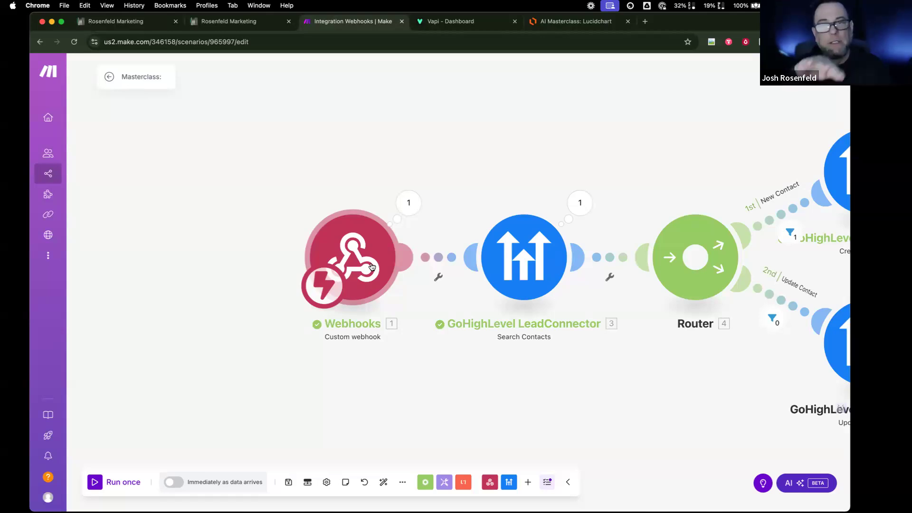
pyautogui.hscroll(1, 680, 298)
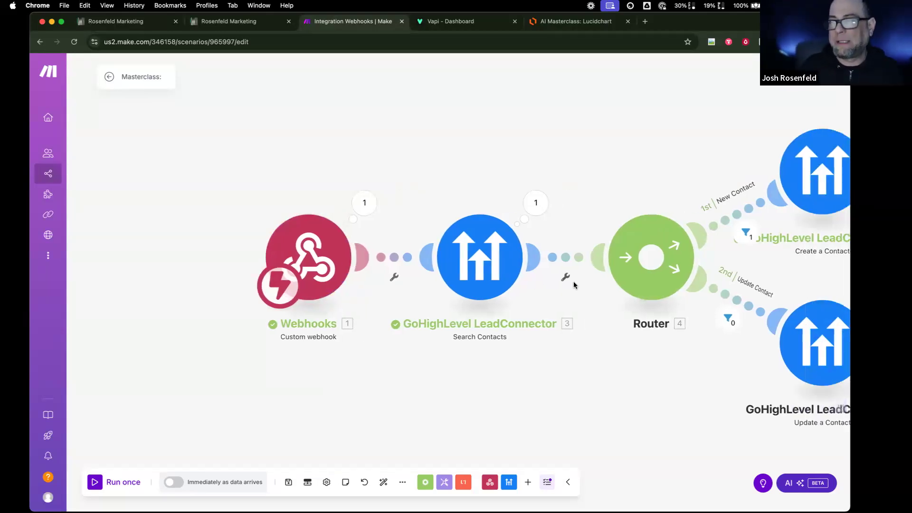
pyautogui.hscroll(2, 573, 284)
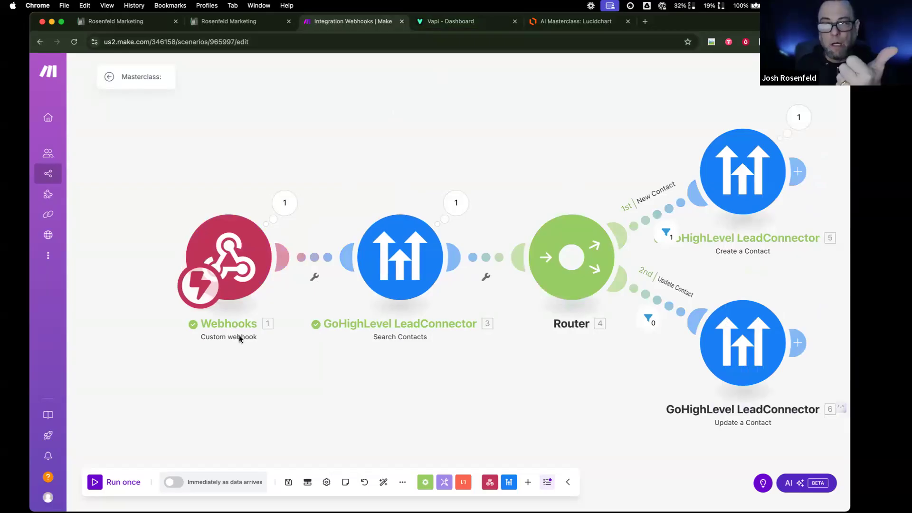
pyautogui.click(238, 259)
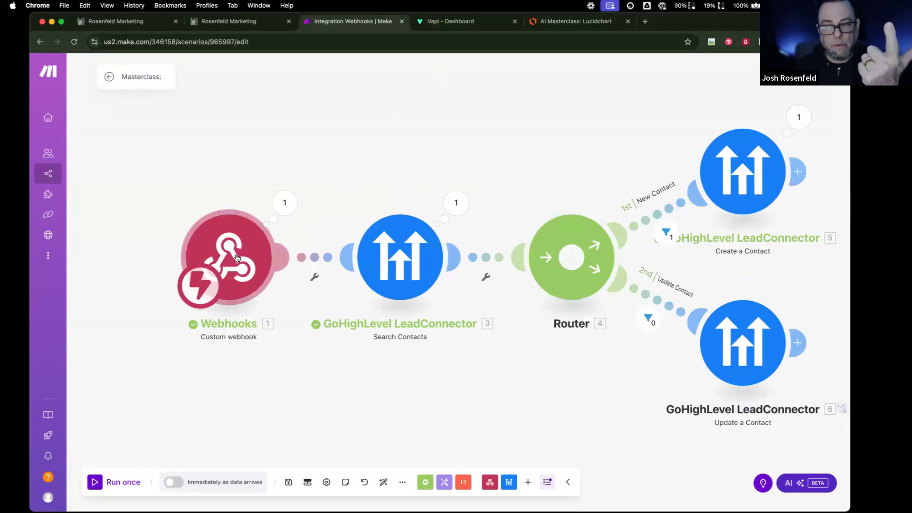
pyautogui.click(495, 168)
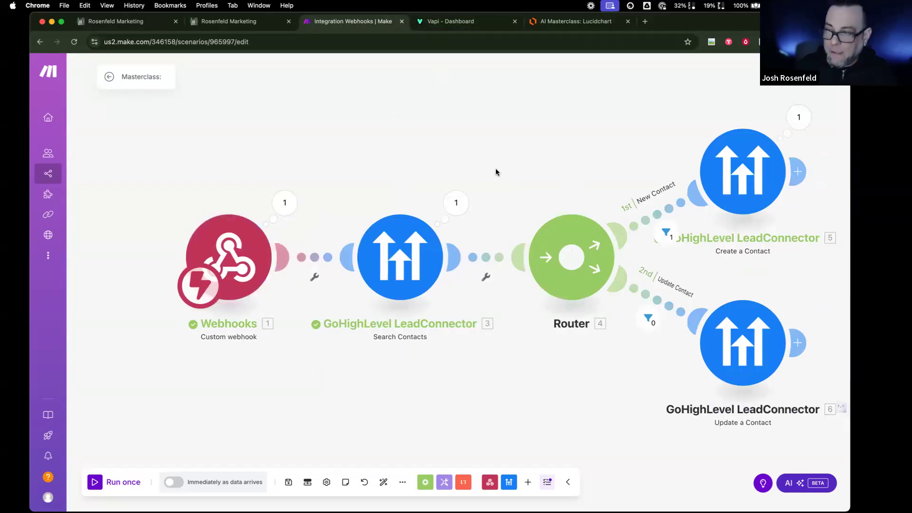
pyautogui.click(406, 267)
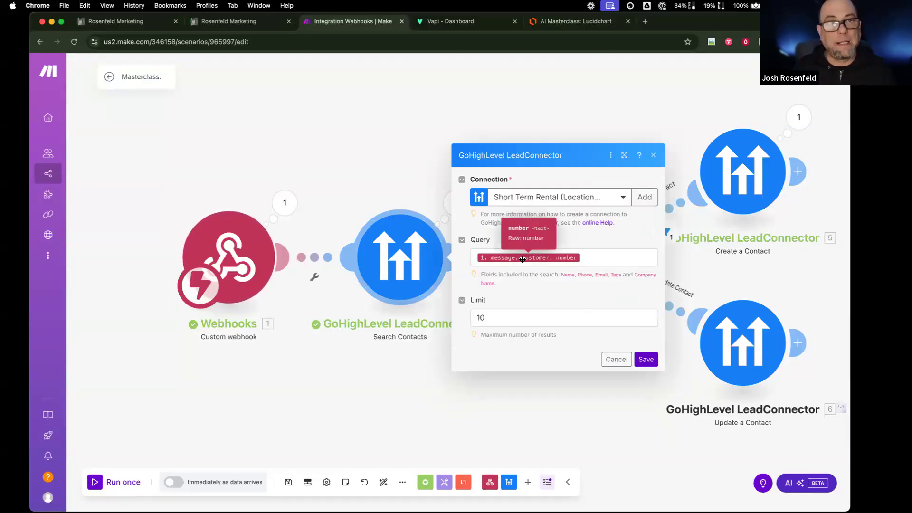
pyautogui.click(618, 363)
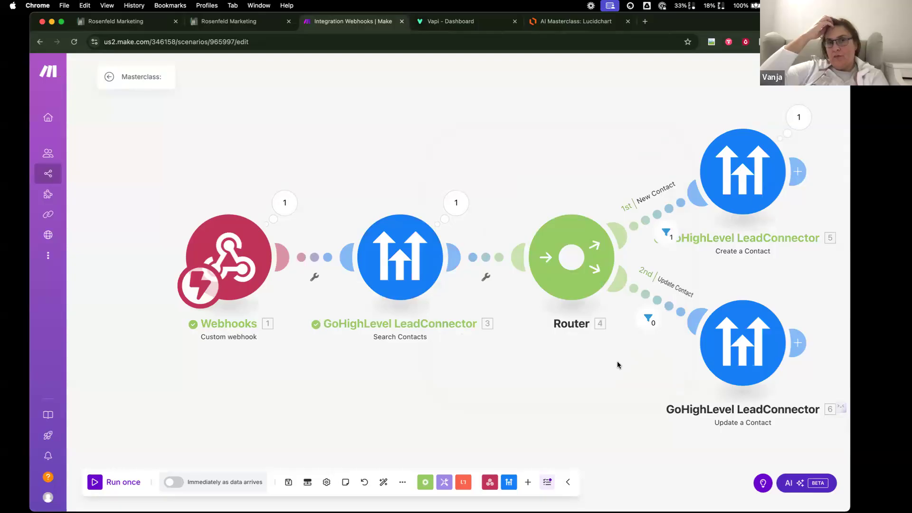
pyautogui.click(230, 256)
pyautogui.click(431, 90)
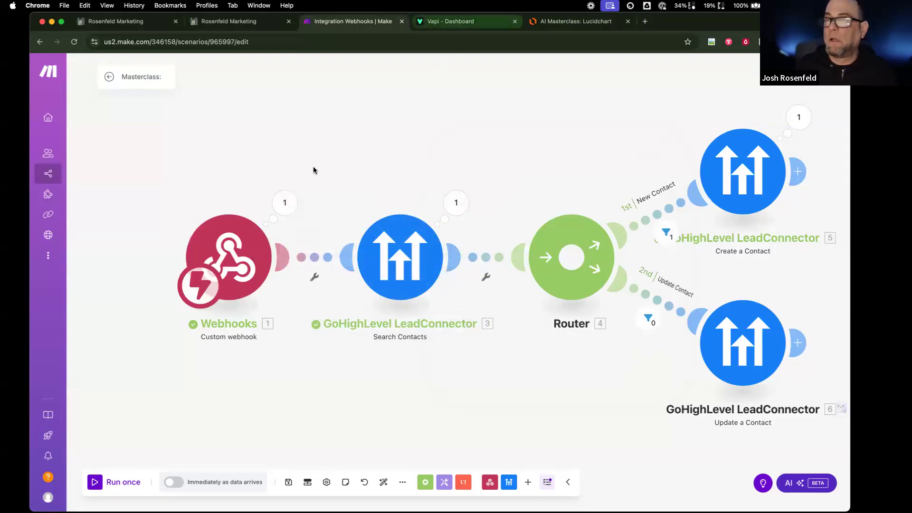
pyautogui.click(285, 204)
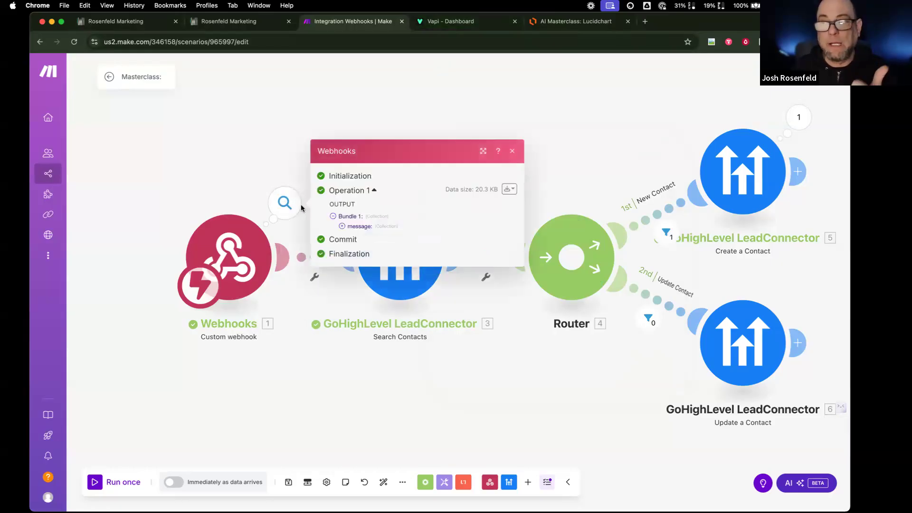
pyautogui.click(342, 227)
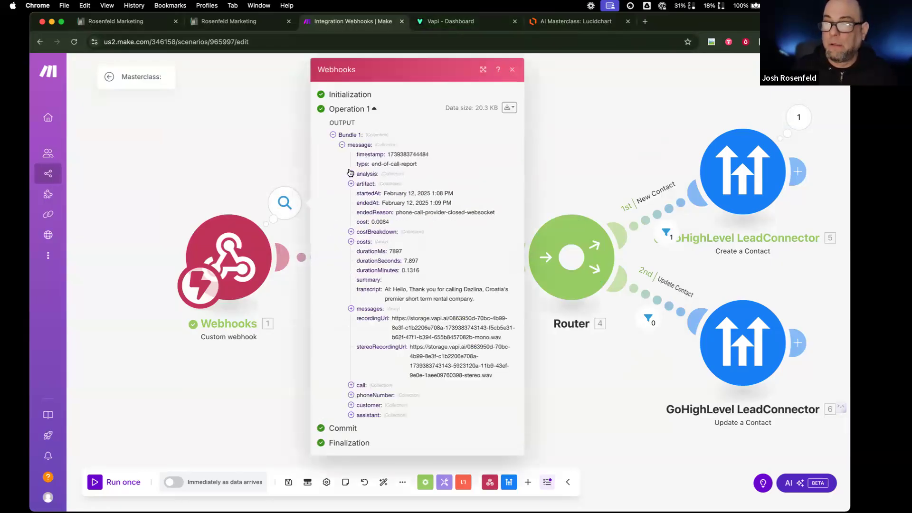
pyautogui.click(351, 174)
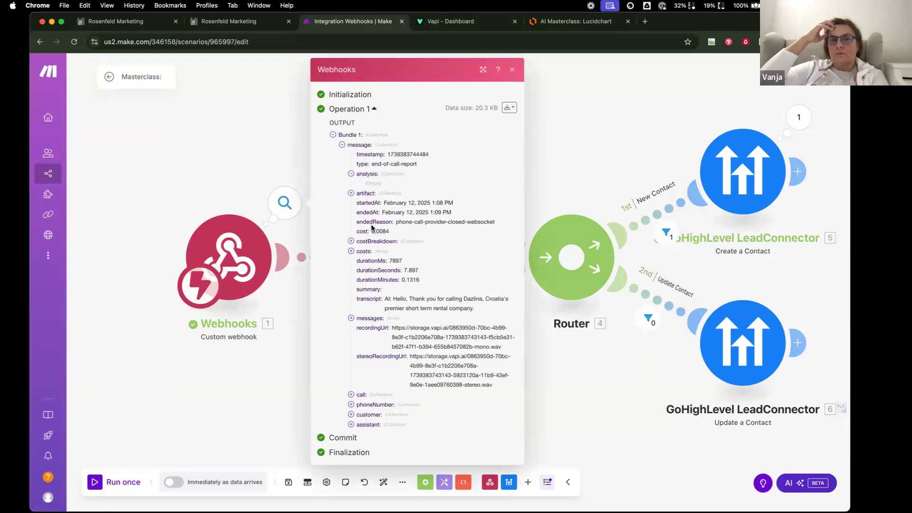
pyautogui.click(351, 415)
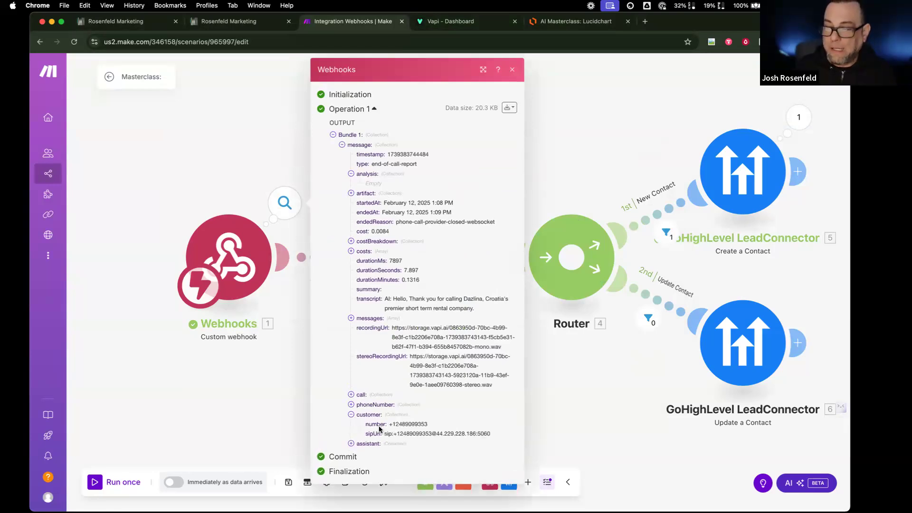
pyautogui.moveTo(429, 424); pyautogui.dragTo(389, 425)
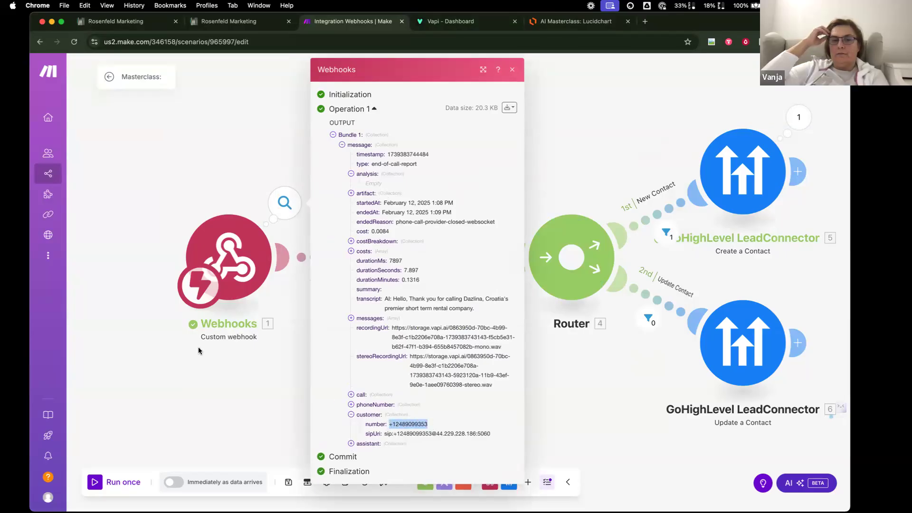
pyautogui.click(295, 218)
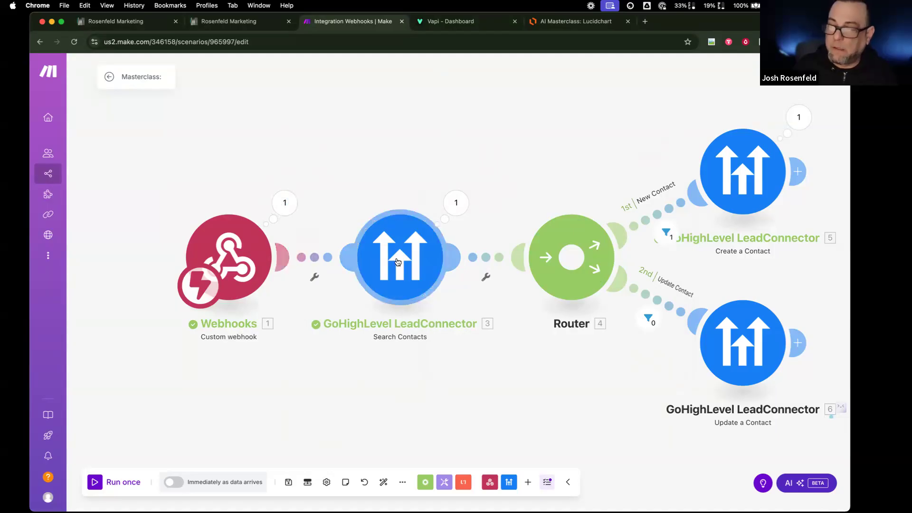
pyautogui.click(397, 261)
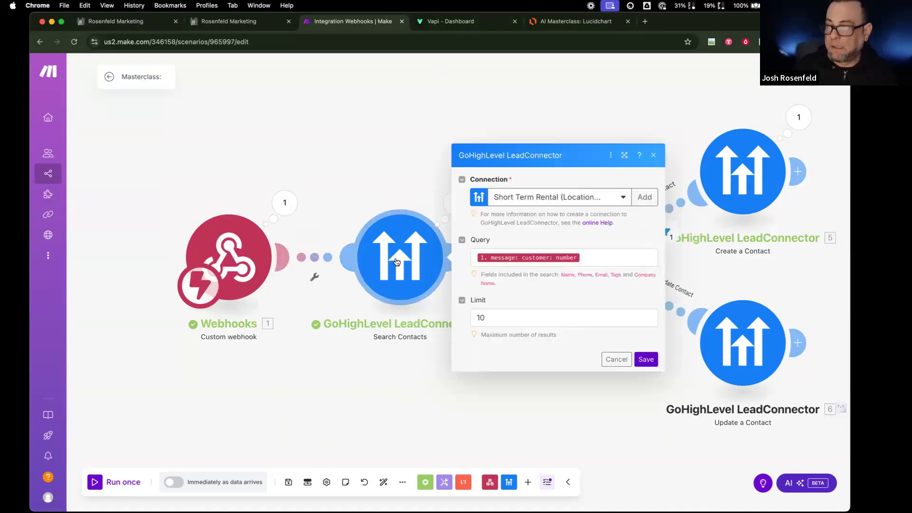
pyautogui.click(608, 257)
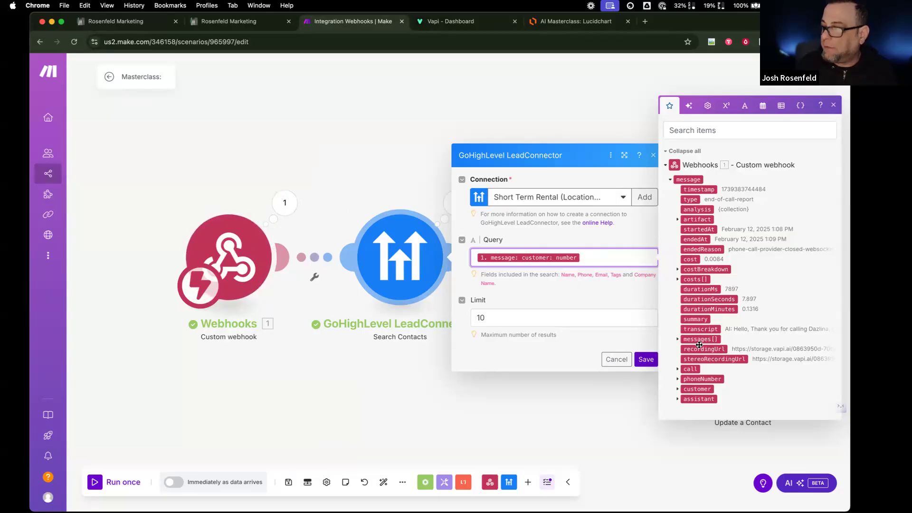
pyautogui.click(682, 390)
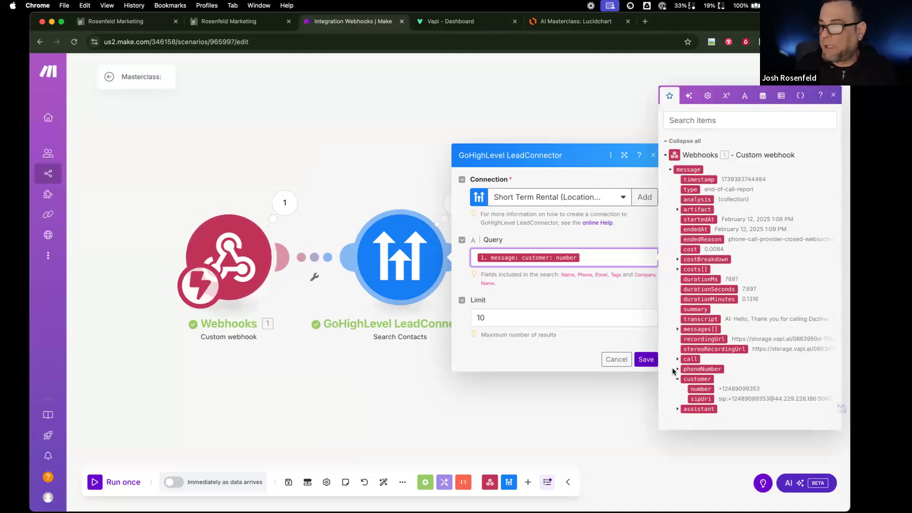
pyautogui.click(603, 418)
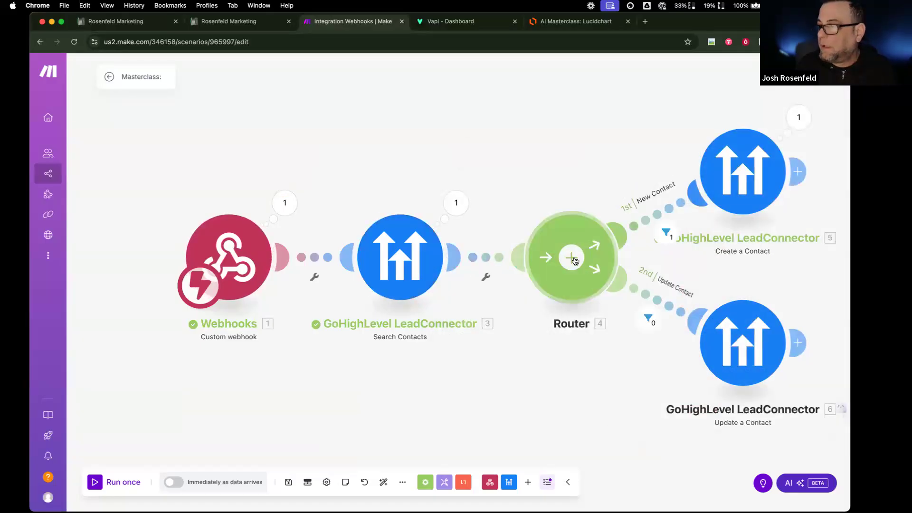
# - Delete the empty router branch from the Make scenario
pyautogui.scroll(-2, 570, 293)
pyautogui.scroll(-2, 571, 293)
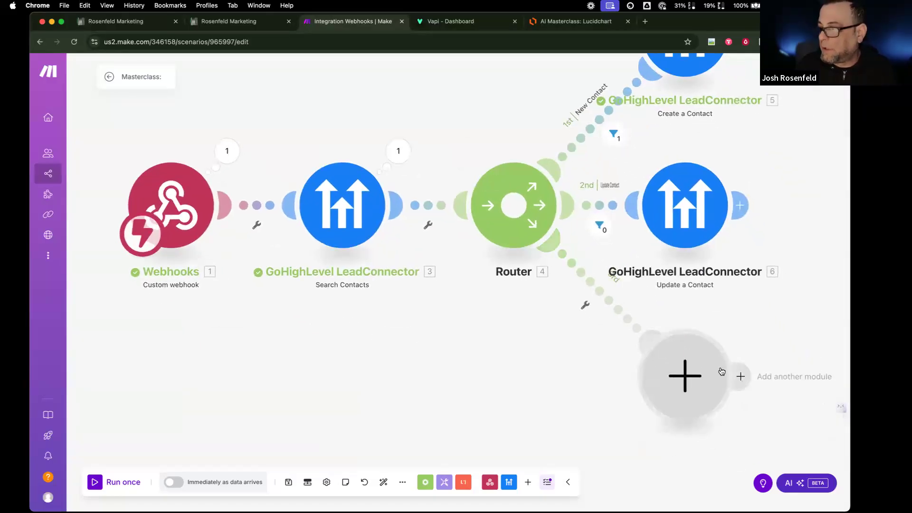
pyautogui.rightClick(685, 375)
pyautogui.click(696, 391)
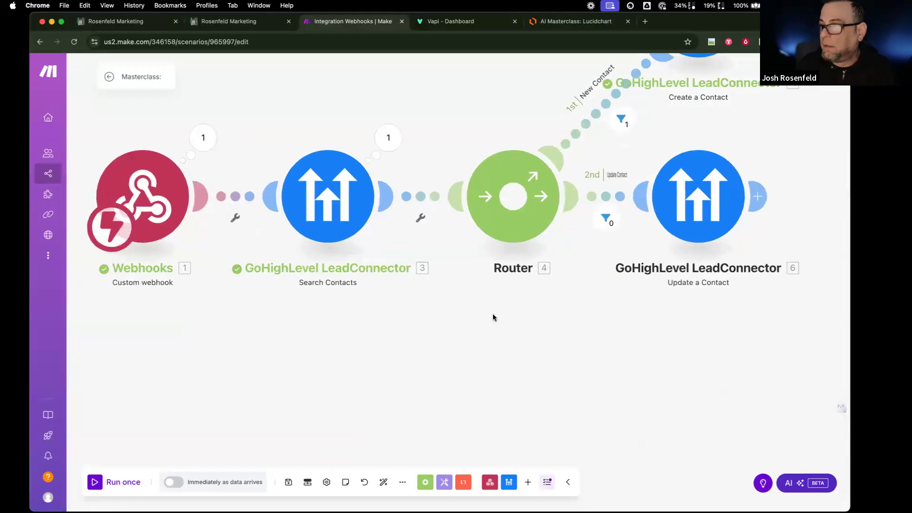
pyautogui.scroll(-2, 492, 313)
pyautogui.hscroll(2, 551, 270)
pyautogui.scroll(2, 551, 270)
pyautogui.scroll(-3, 551, 266)
pyautogui.moveTo(582, 152); pyautogui.dragTo(543, 254)
# - Make the Update a Contact step apply the sms2dazlina tag
pyautogui.click(566, 176)
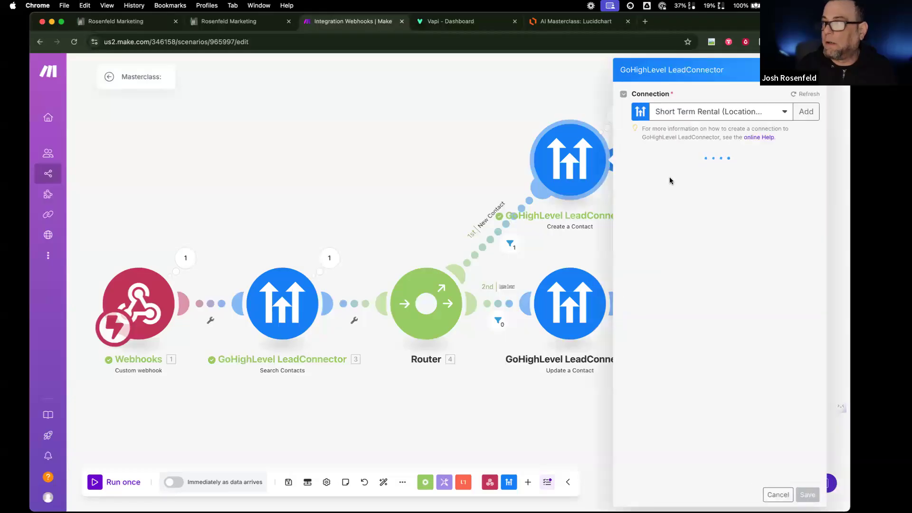
pyautogui.click(568, 301)
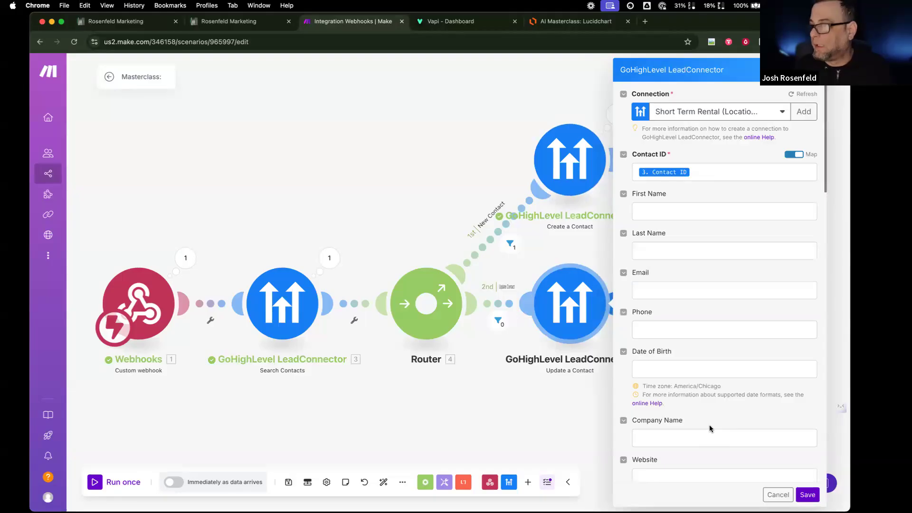
pyautogui.scroll(-5, 710, 429)
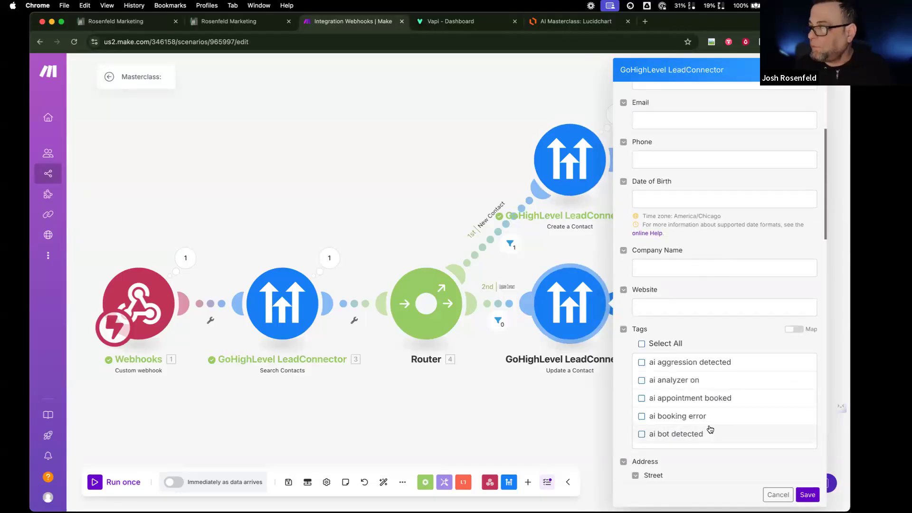
pyautogui.scroll(-10, 668, 394)
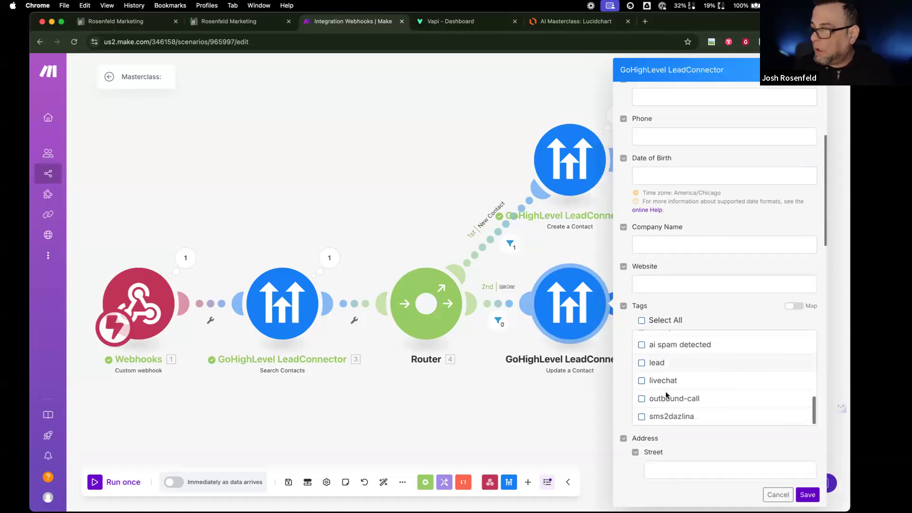
pyautogui.click(640, 346)
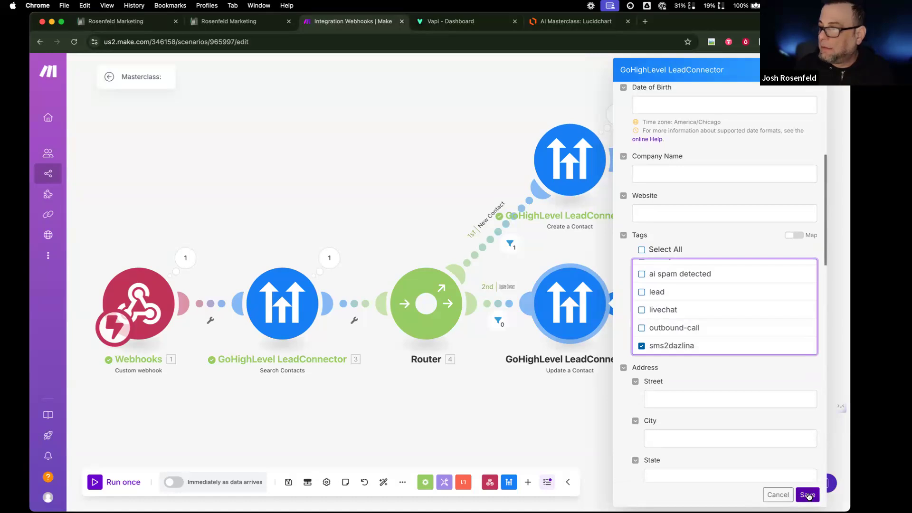
pyautogui.click(808, 495)
# - Make the Create a Contact step apply sms2dazlina too, and save the scenario
pyautogui.click(605, 196)
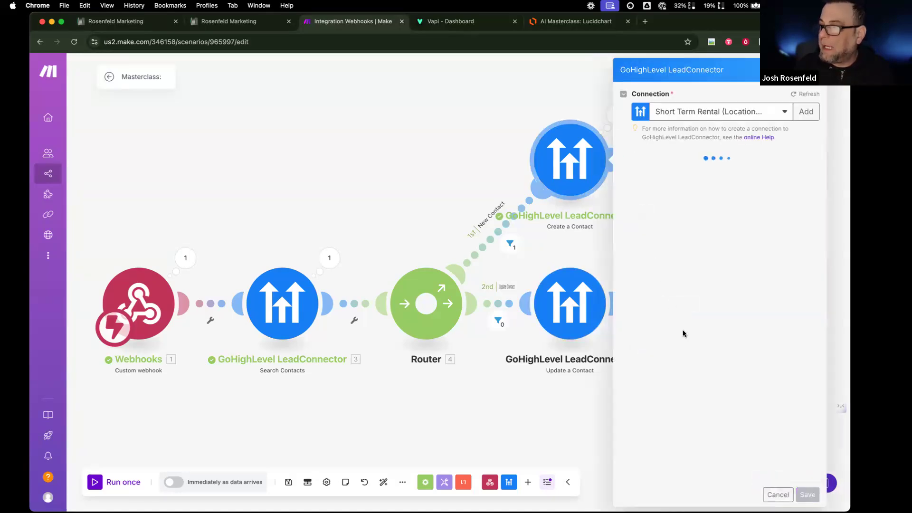
pyautogui.scroll(-10, 695, 357)
pyautogui.scroll(-10, 678, 392)
pyautogui.click(641, 427)
pyautogui.click(807, 495)
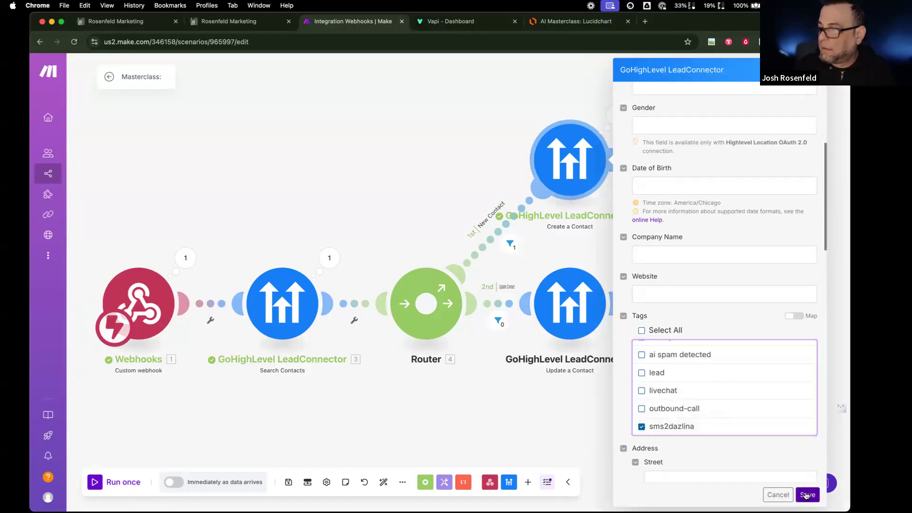
pyautogui.click(289, 482)
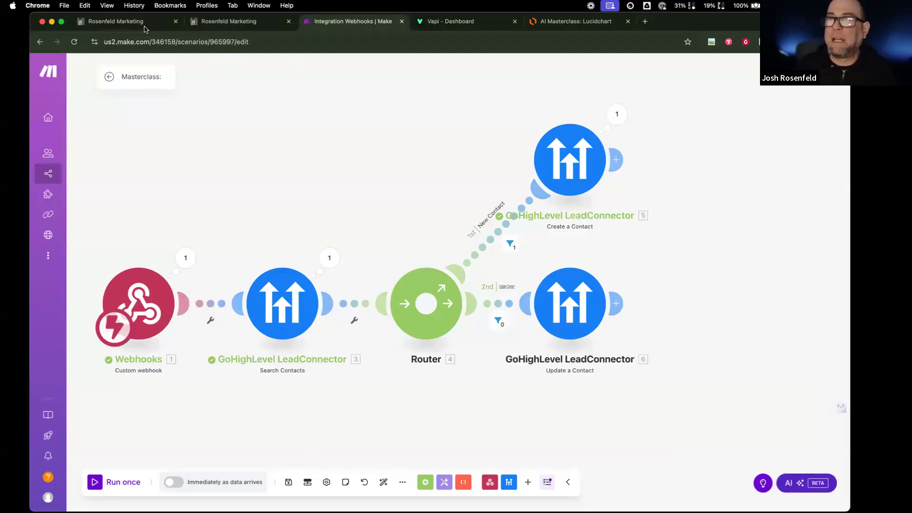
# - Give the Send SMS workflow a Contact Tag trigger
pyautogui.click(119, 21)
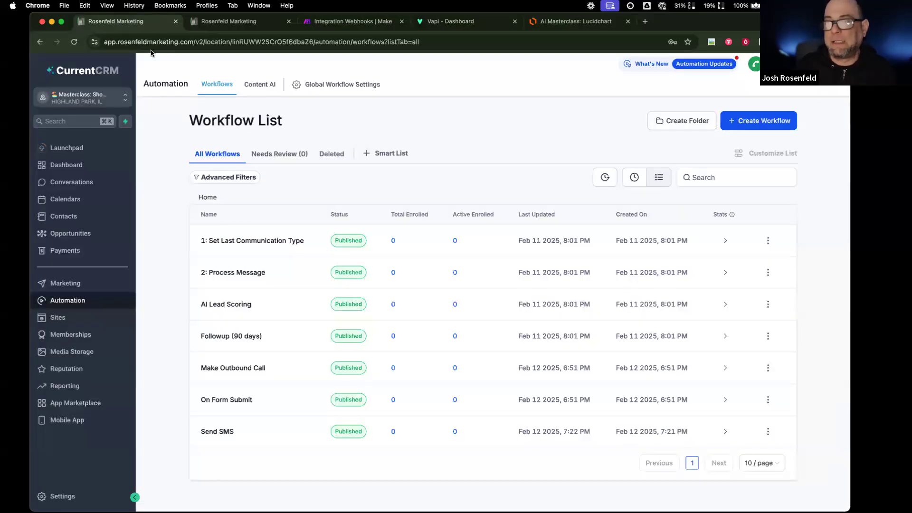
pyautogui.click(229, 433)
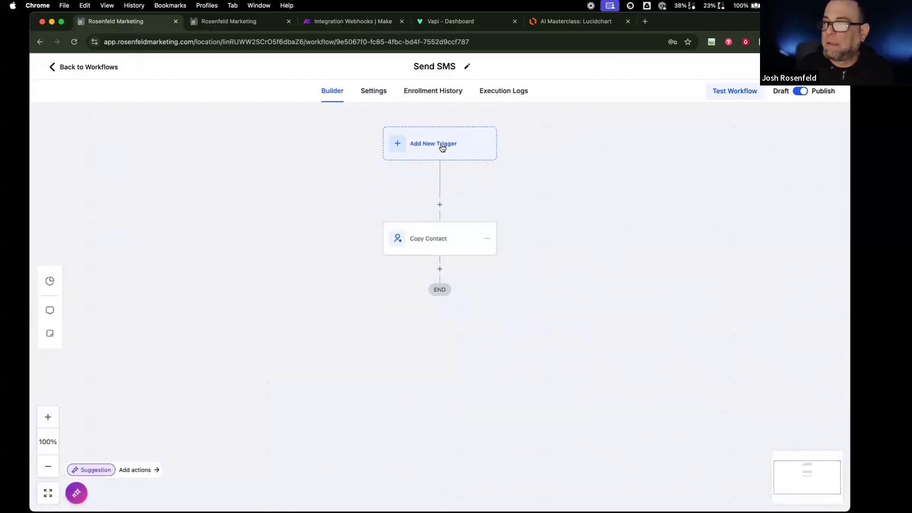
pyautogui.click(442, 148)
pyautogui.write('t')
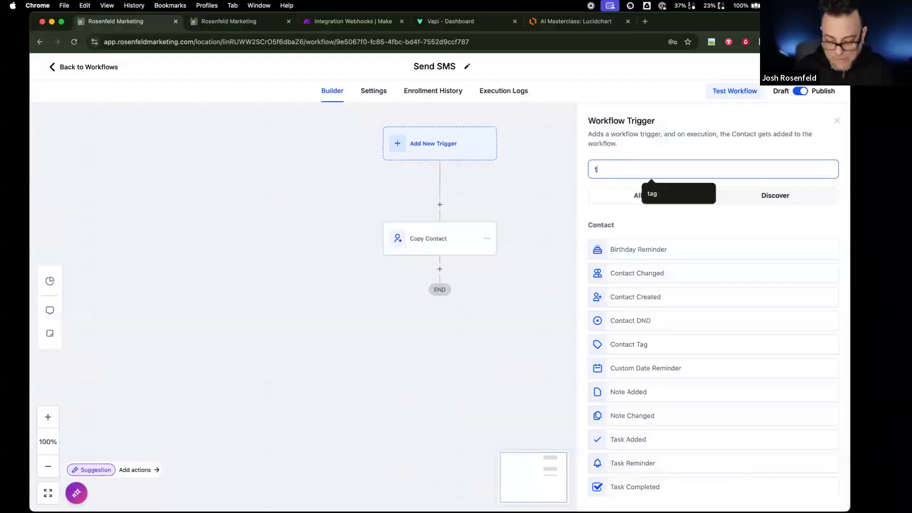
pyautogui.write('ag')
pyautogui.click(613, 247)
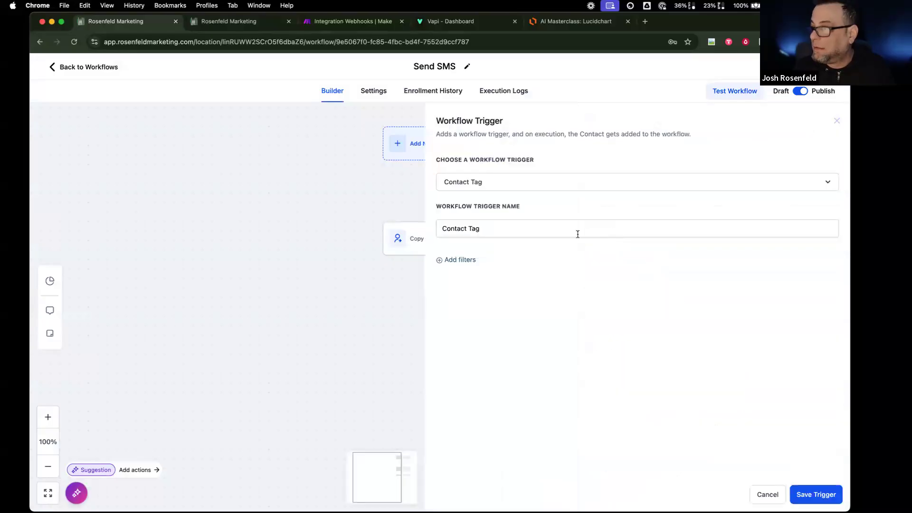
# - Filter the trigger on Tag Added sms2dazlina, save it, and go to z-send-sms-dazlina
pyautogui.click(473, 259)
pyautogui.click(473, 278)
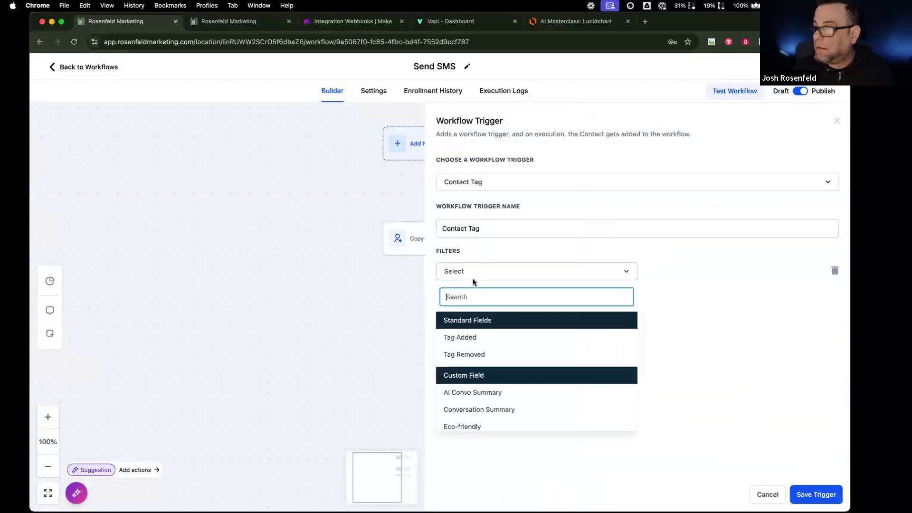
pyautogui.click(477, 335)
pyautogui.click(717, 274)
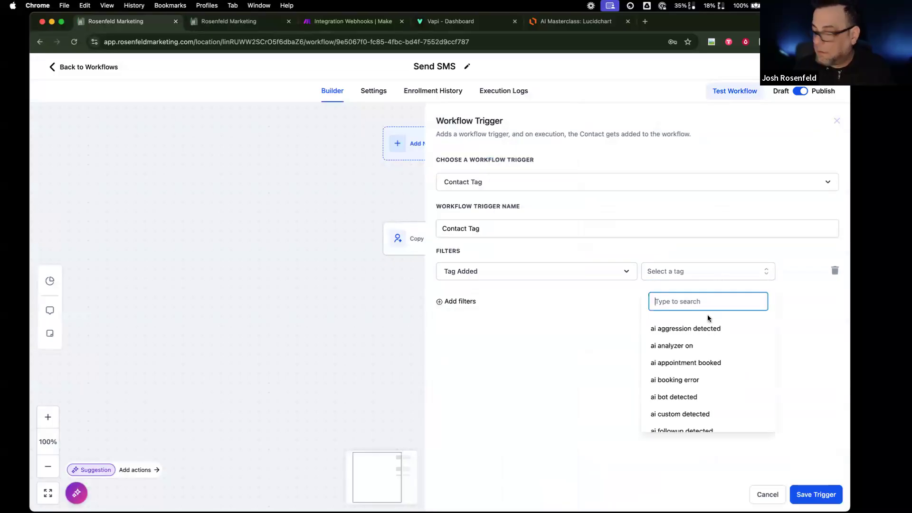
pyautogui.write('sm')
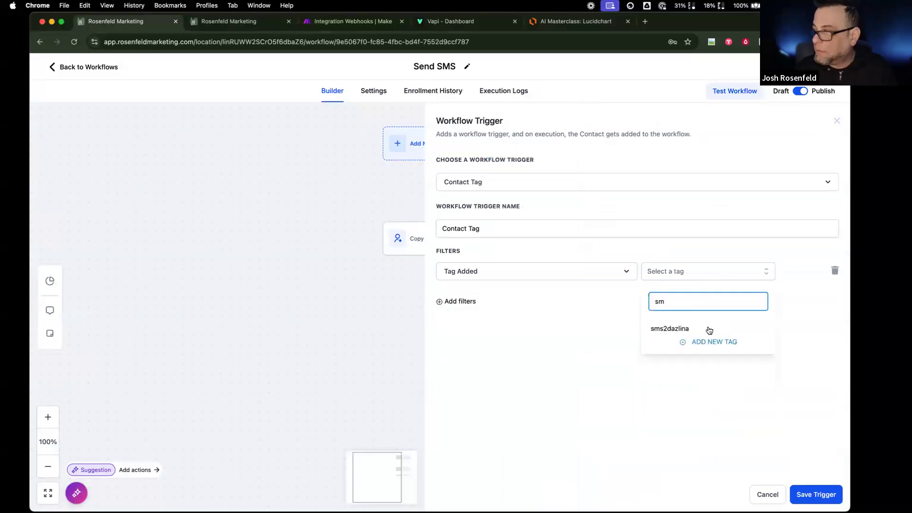
pyautogui.click(699, 329)
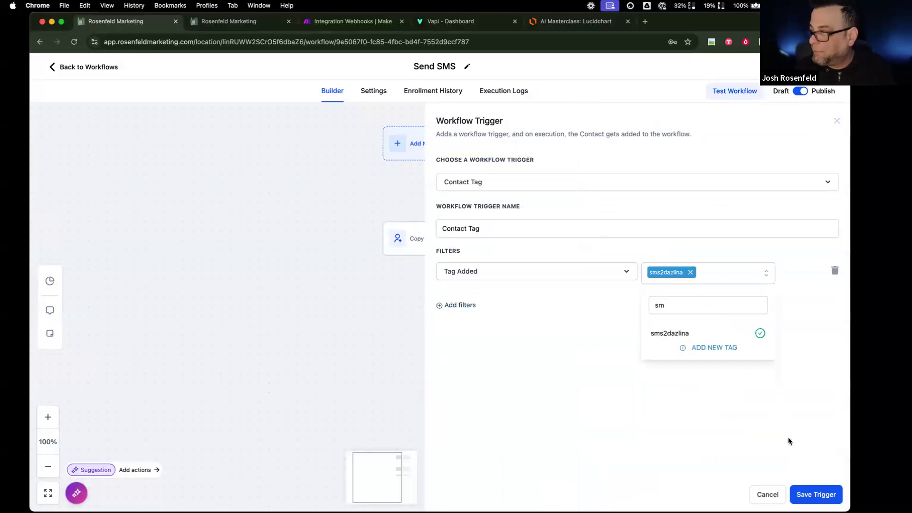
pyautogui.click(804, 491)
pyautogui.hotkey('ctrl', 'Tab')
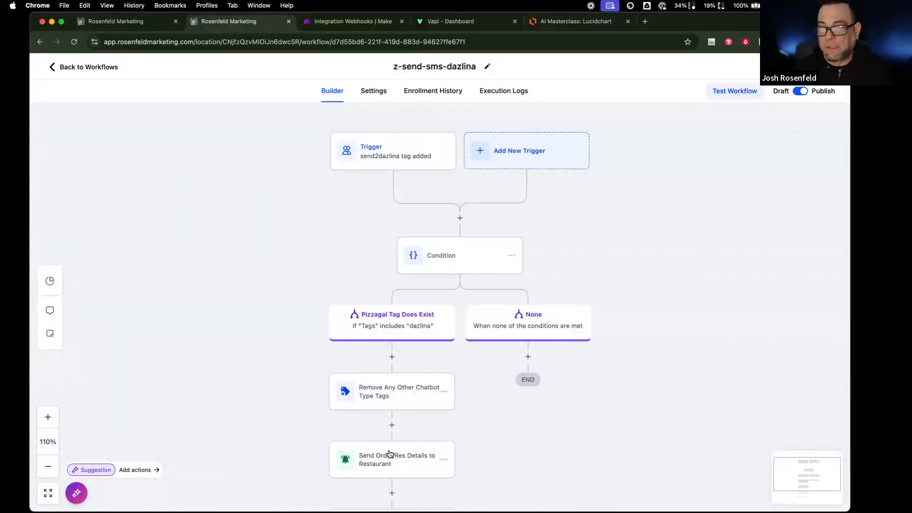
# - Add pizzagal to the Remove Any Other Chatbot Type Tags step and save it
pyautogui.click(406, 389)
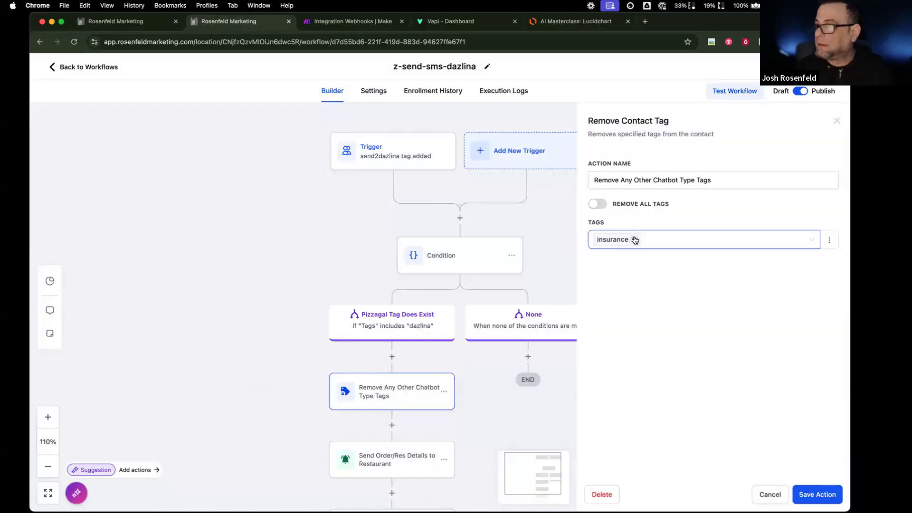
pyautogui.click(676, 240)
pyautogui.write('pizz')
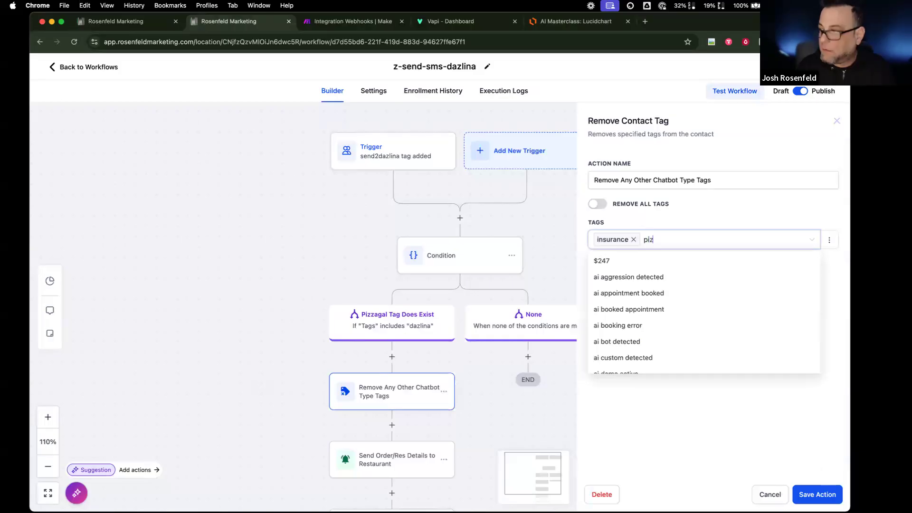
pyautogui.click(621, 261)
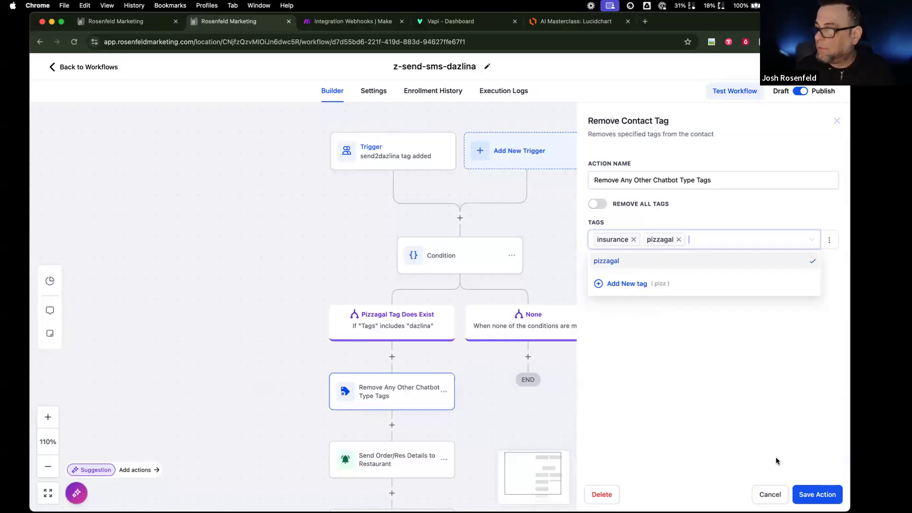
pyautogui.click(817, 494)
# - Inspect the Send Order/Res Details to Restaurant step unchanged, then return to Send SMS
pyautogui.scroll(-3, 446, 380)
pyautogui.click(418, 381)
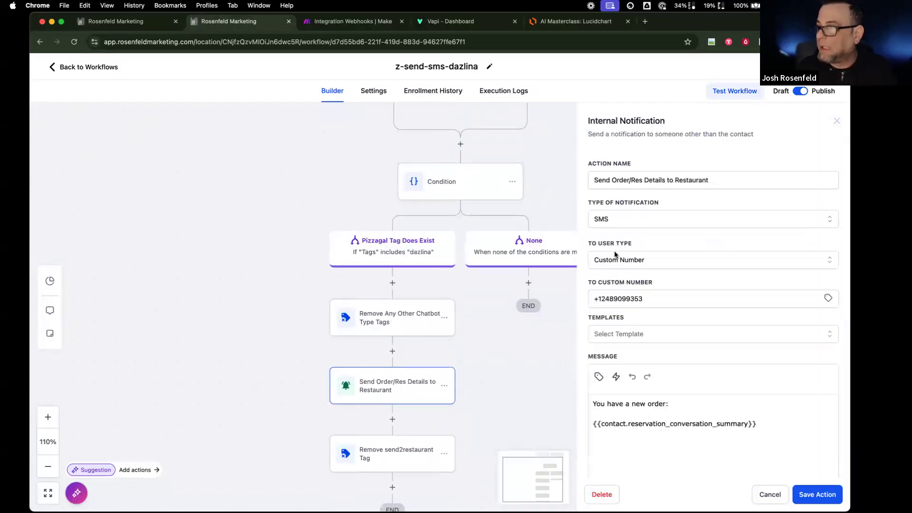
pyautogui.click(766, 494)
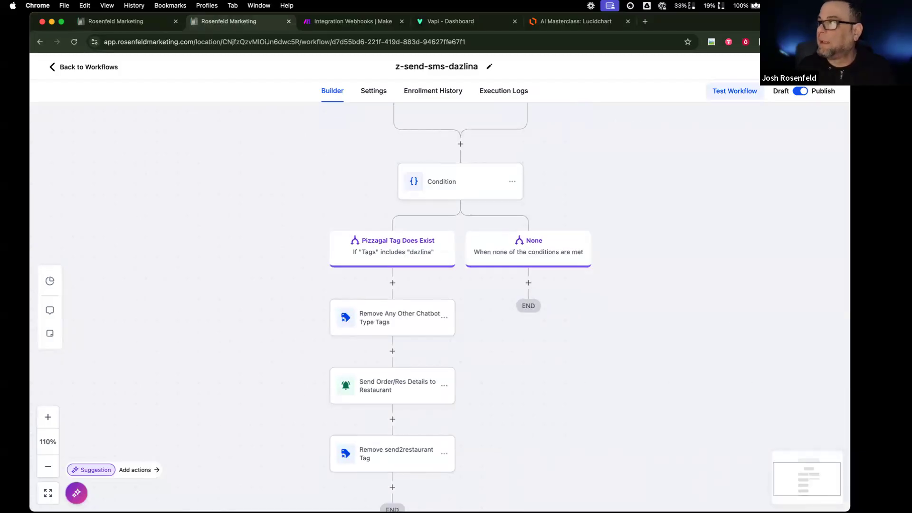
pyautogui.click(138, 21)
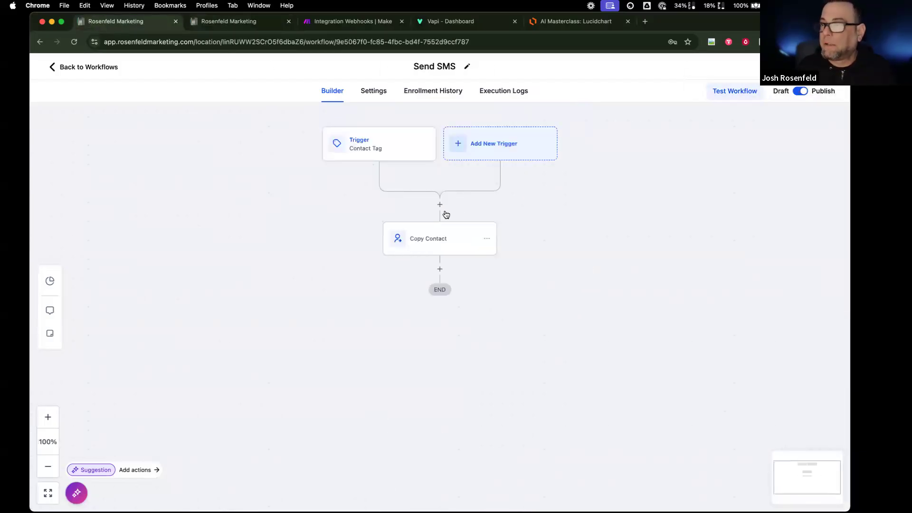
# - Insert an Add Contact Tag action before Copy Contact that applies a new dazlina tag
pyautogui.click(440, 205)
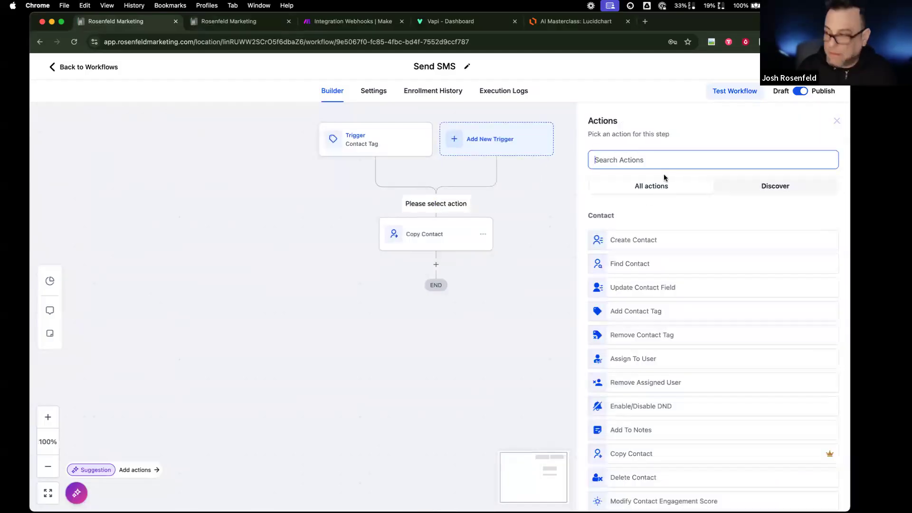
pyautogui.write('add')
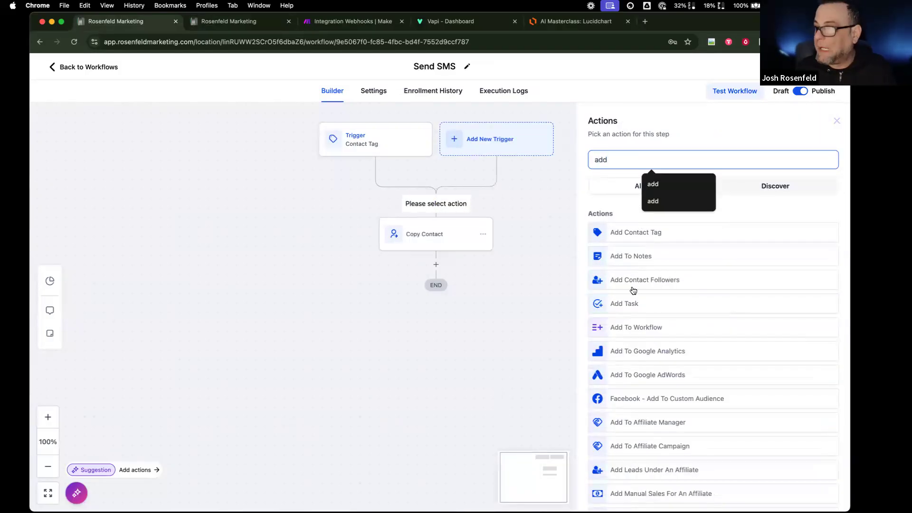
pyautogui.click(637, 237)
pyautogui.click(630, 225)
pyautogui.write('dzlin')
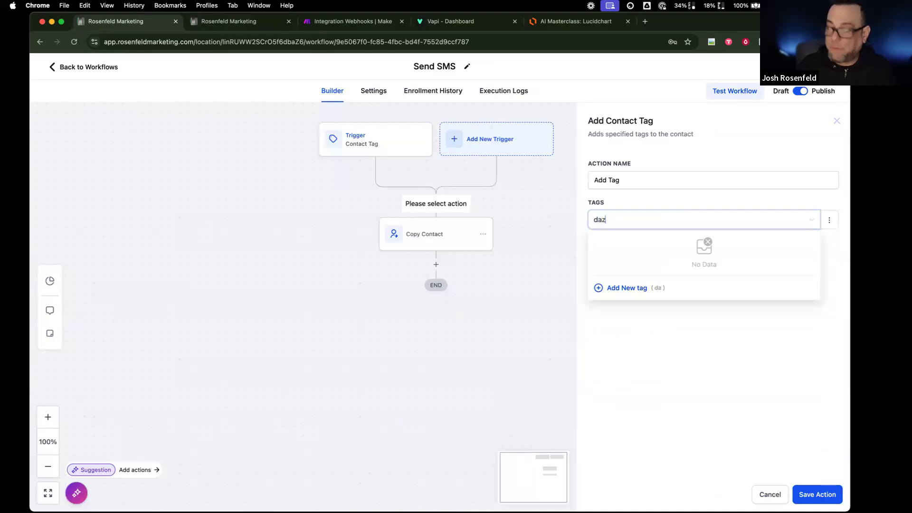
pyautogui.write('lina')
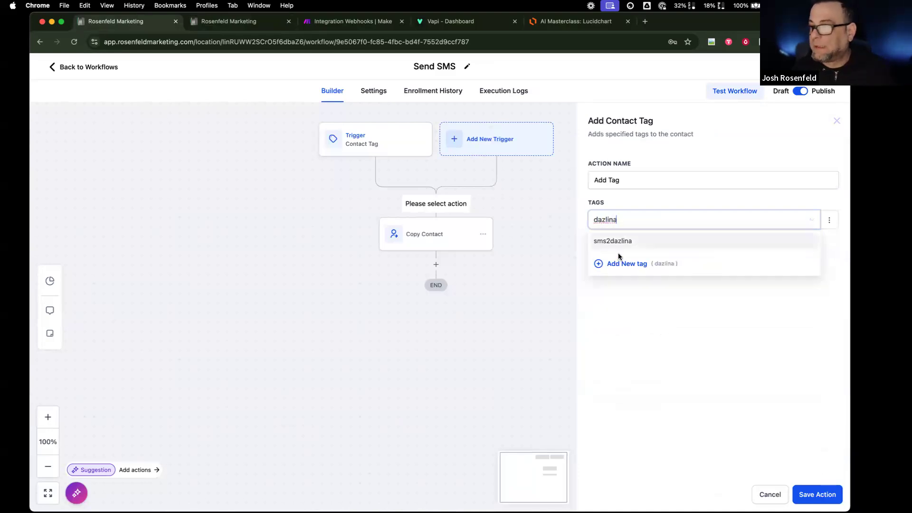
pyautogui.click(618, 264)
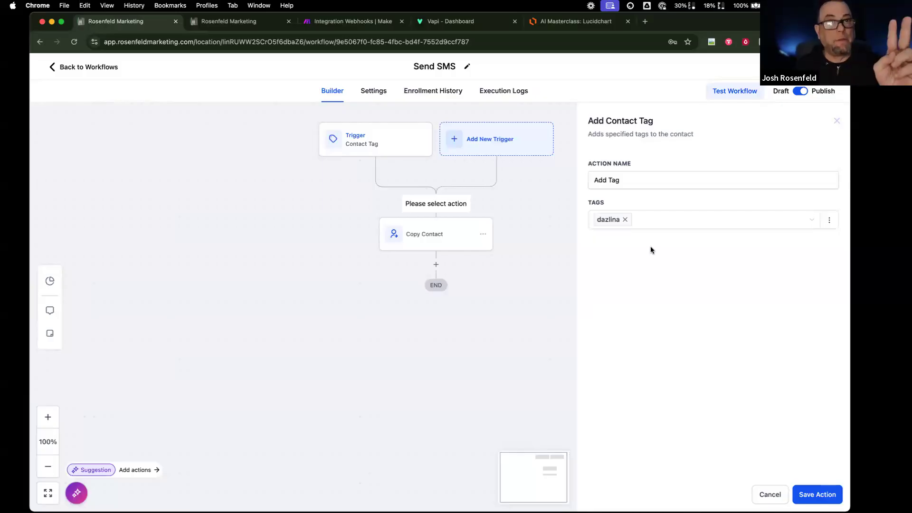
pyautogui.click(803, 493)
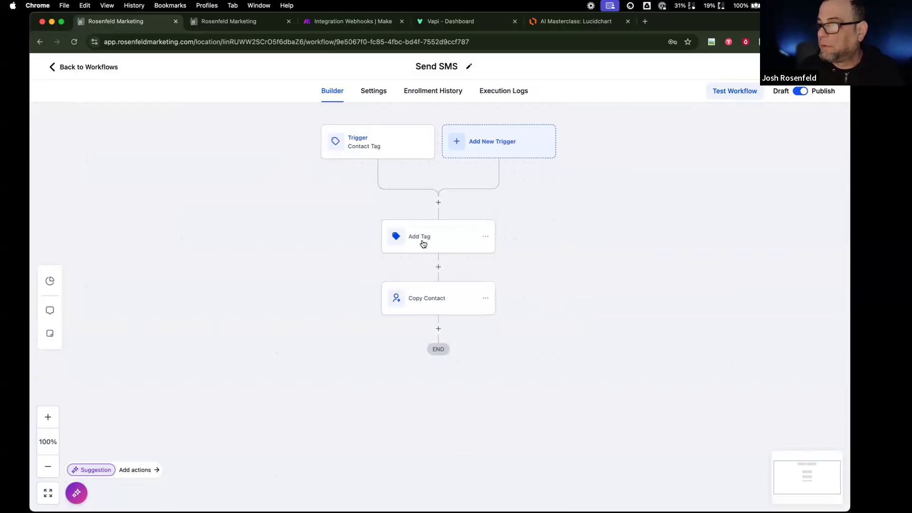
# - Rename the tagging step to Add Dazlina Tag and save it
pyautogui.click(423, 244)
pyautogui.click(608, 181)
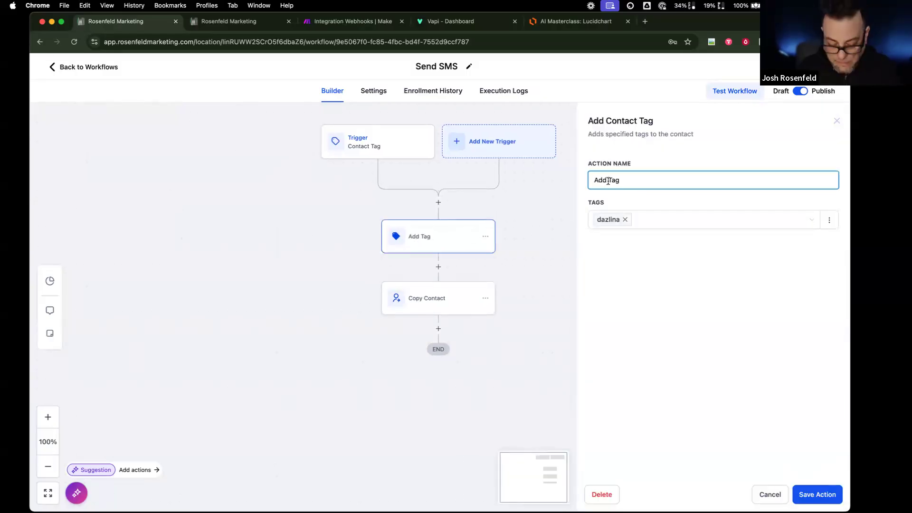
pyautogui.write('Dazlina')
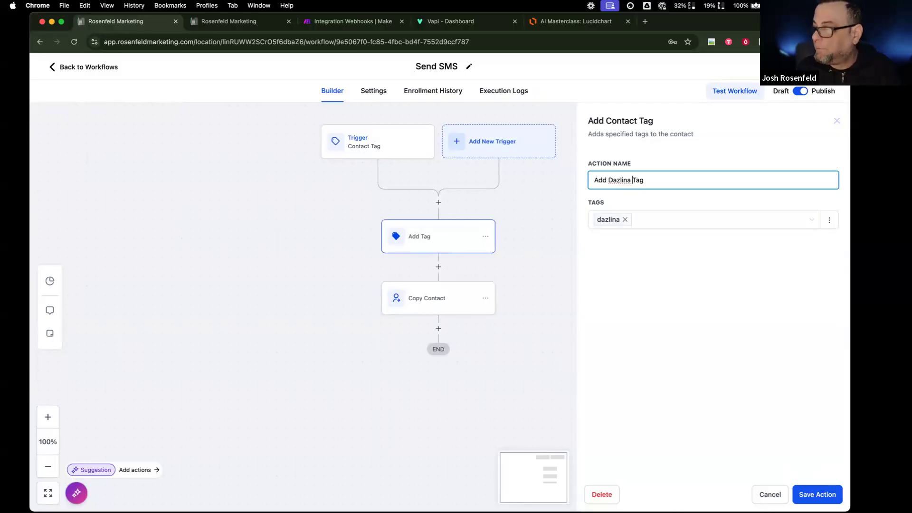
pyautogui.click(811, 498)
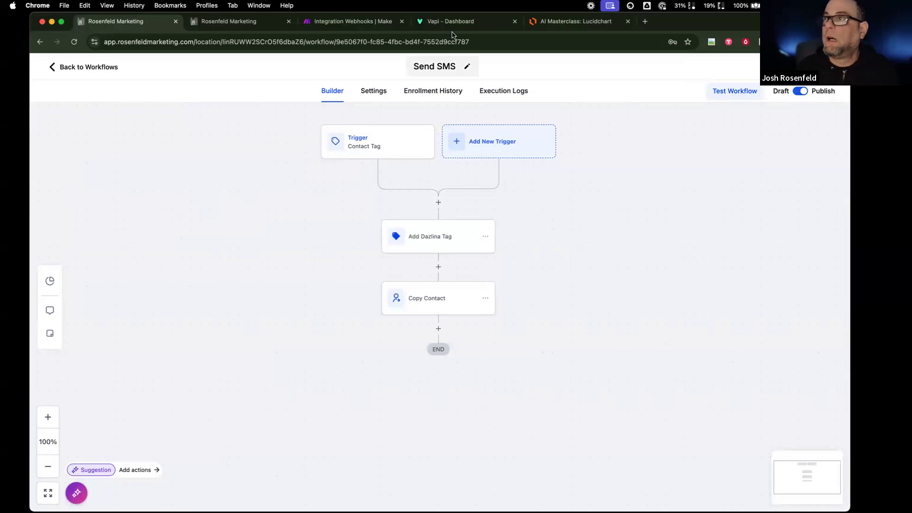
# - Run the Make scenario once on the existing queued webhook data, then return to z-send-sms-dazlina
pyautogui.click(366, 24)
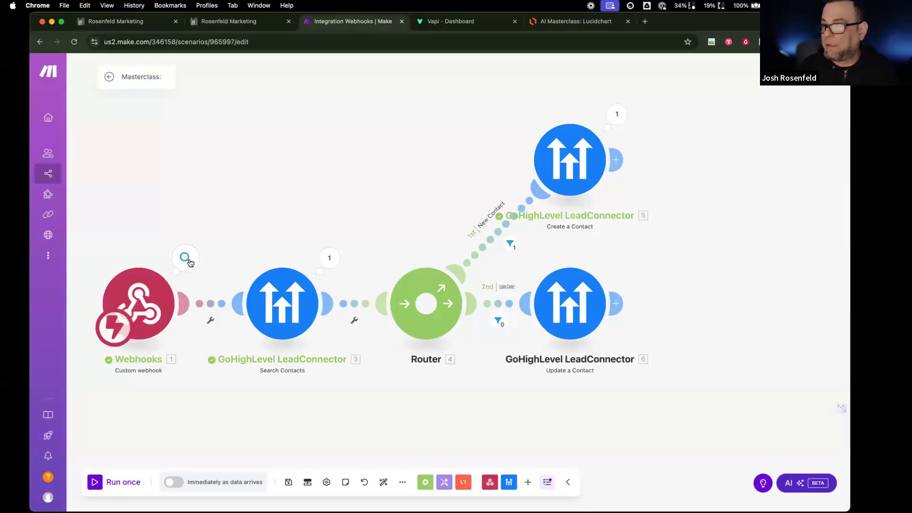
pyautogui.click(125, 490)
pyautogui.click(273, 497)
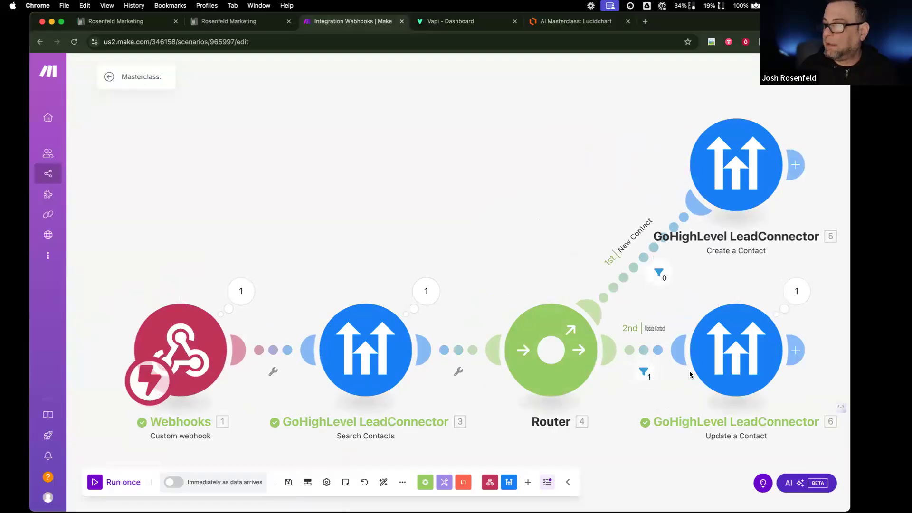
pyautogui.hscroll(2, 731, 360)
pyautogui.hscroll(-1, 732, 360)
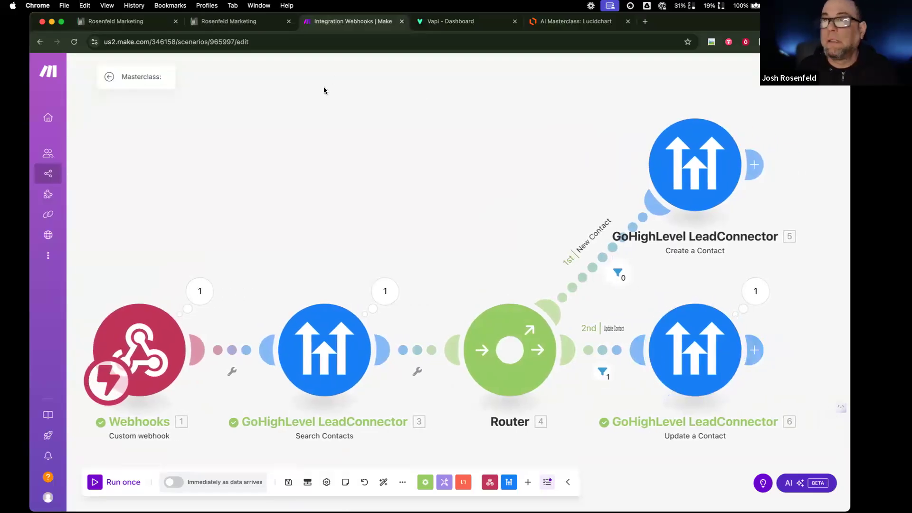
pyautogui.click(245, 26)
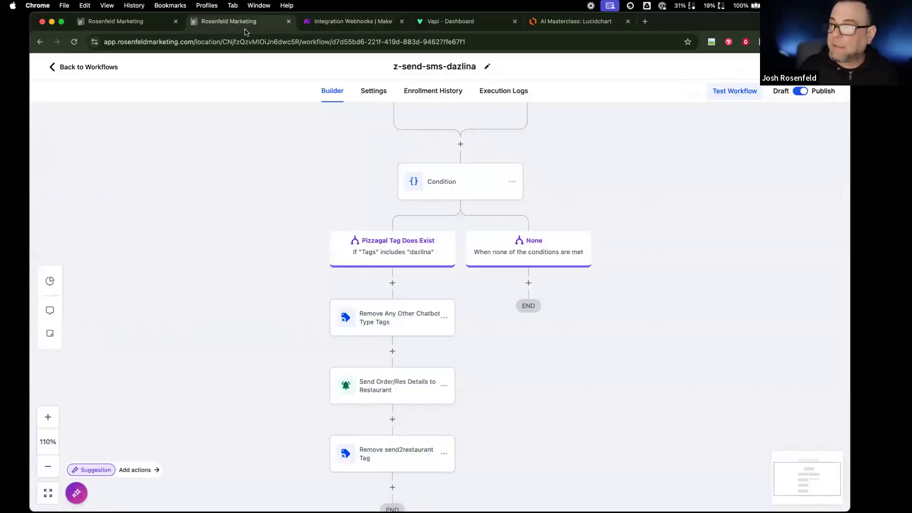
# - Check z-send-sms-dazlina's logs, then open Send SMS's execution logs showing Add Dazlina Tag executed
pyautogui.scroll(3, 311, 143)
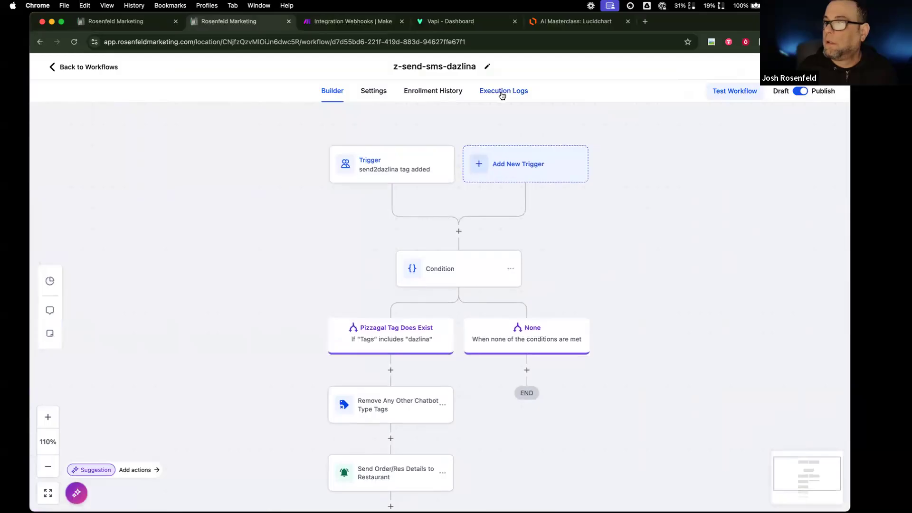
pyautogui.click(501, 94)
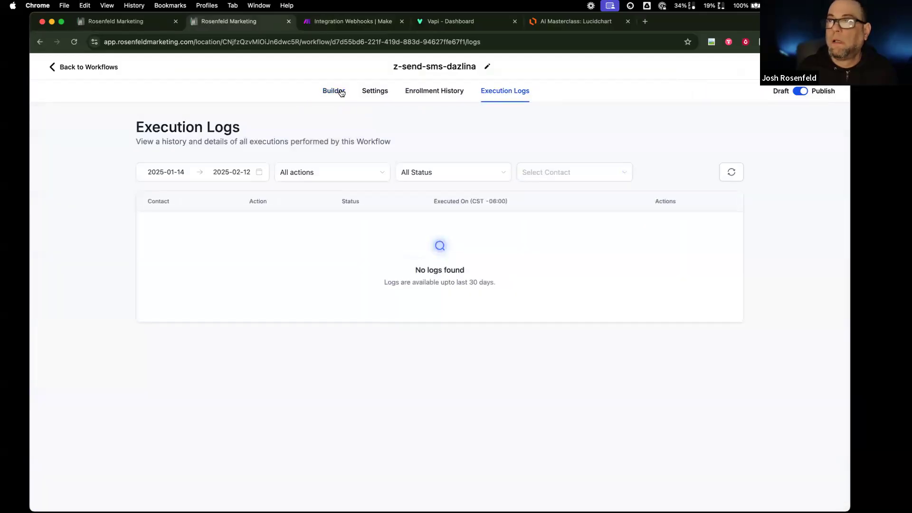
pyautogui.click(341, 91)
pyautogui.click(90, 67)
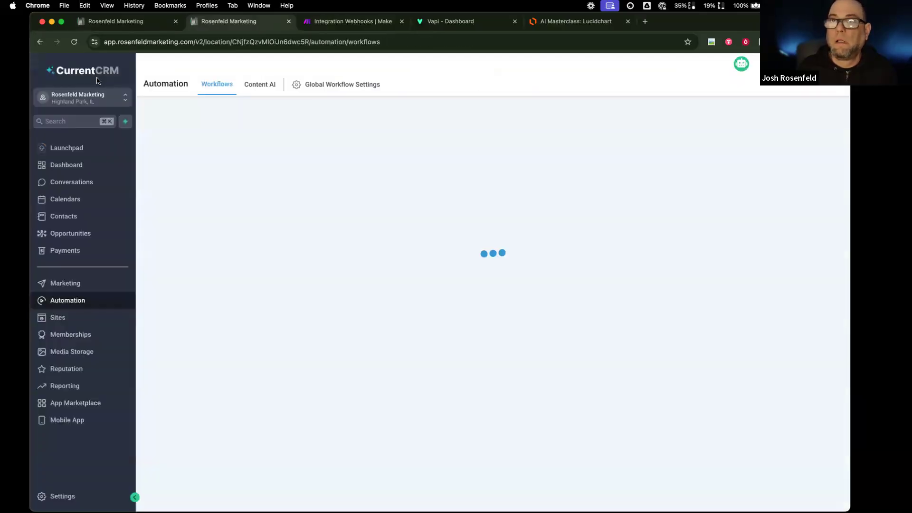
pyautogui.click(119, 23)
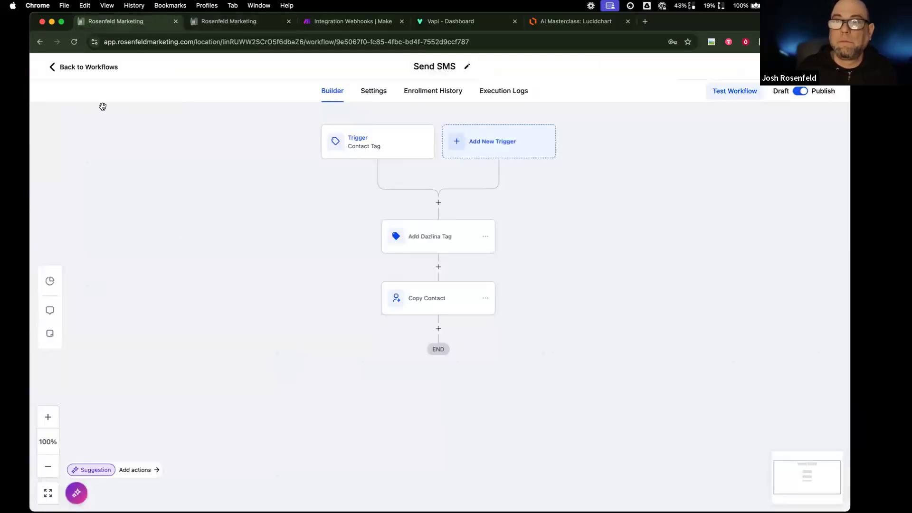
pyautogui.click(503, 92)
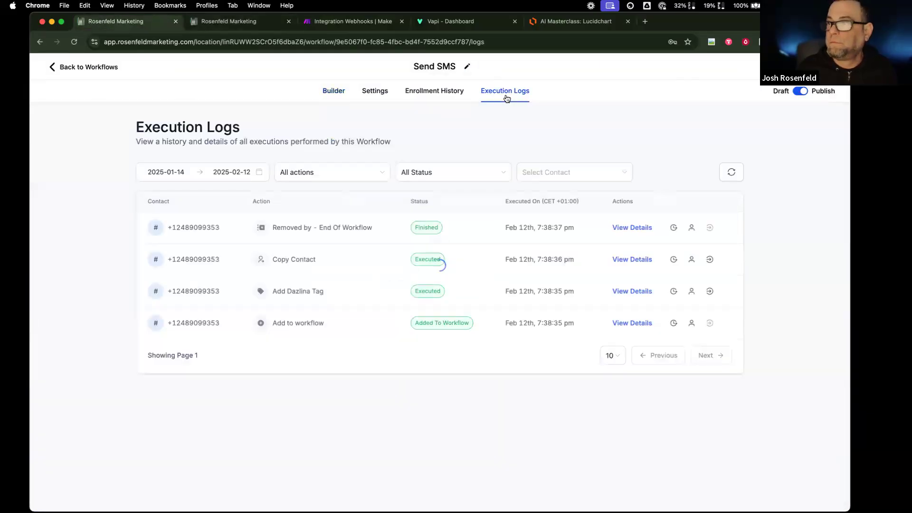
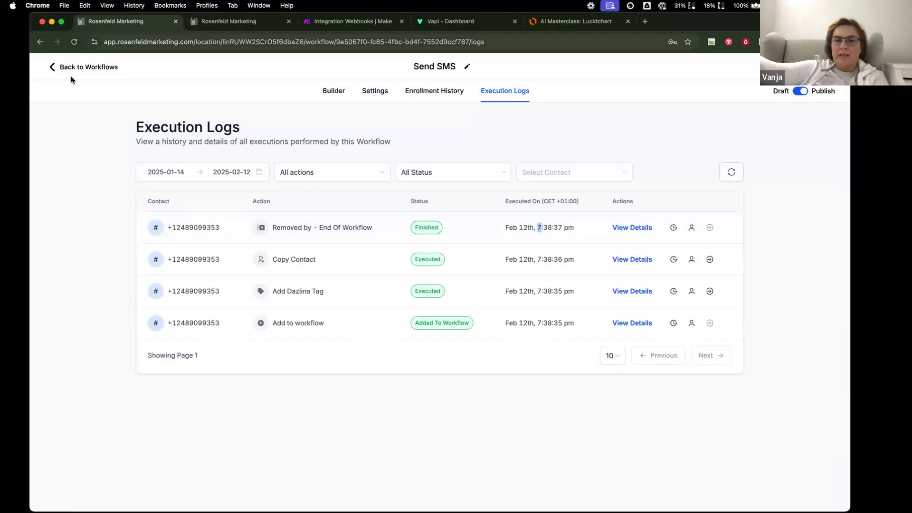
# - Open the Send SMS workflow's execution logs from the workflow list
pyautogui.click(113, 67)
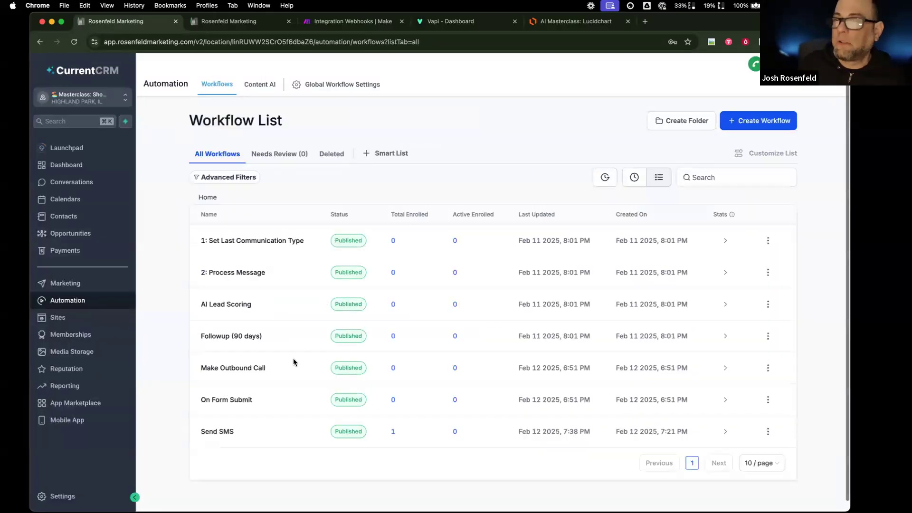
pyautogui.click(230, 428)
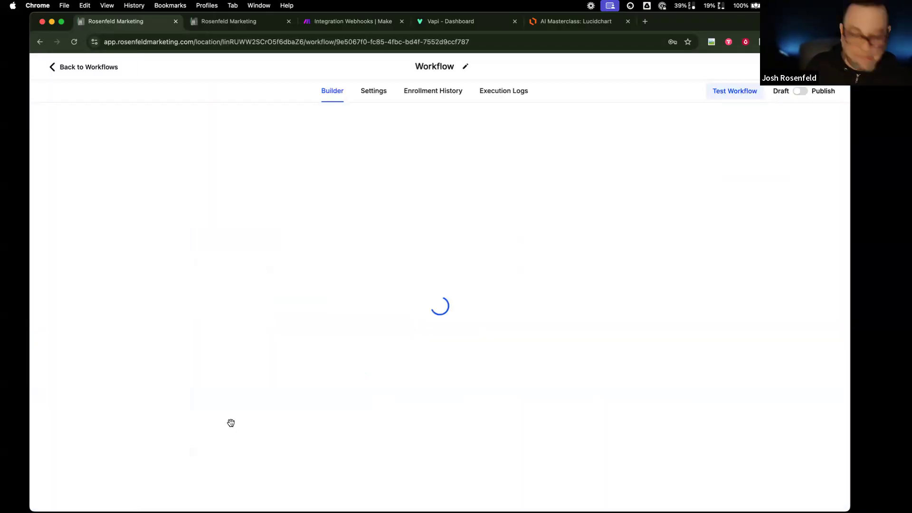
pyautogui.click(498, 97)
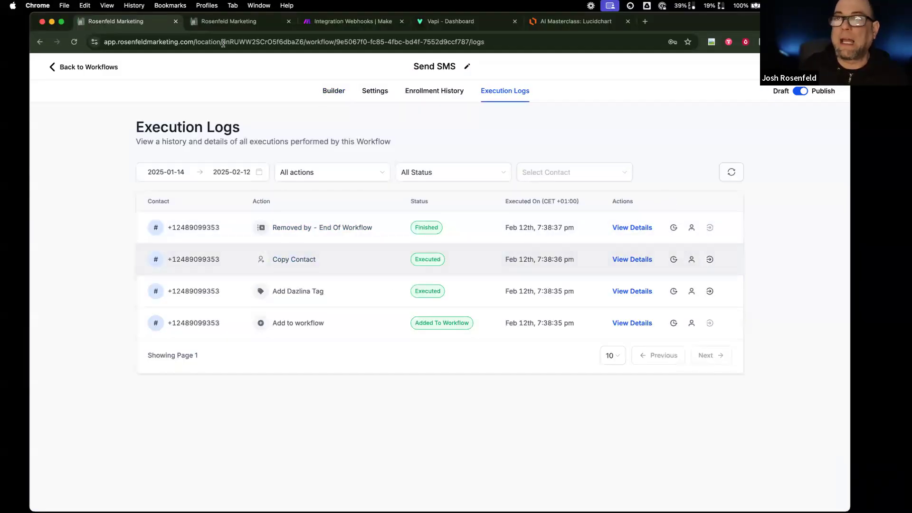
# - In the other account, find z-send-sms-dazlina on page 3 and inspect its trigger without changes
pyautogui.click(228, 21)
pyautogui.scroll(-3, 233, 300)
pyautogui.scroll(-1, 247, 333)
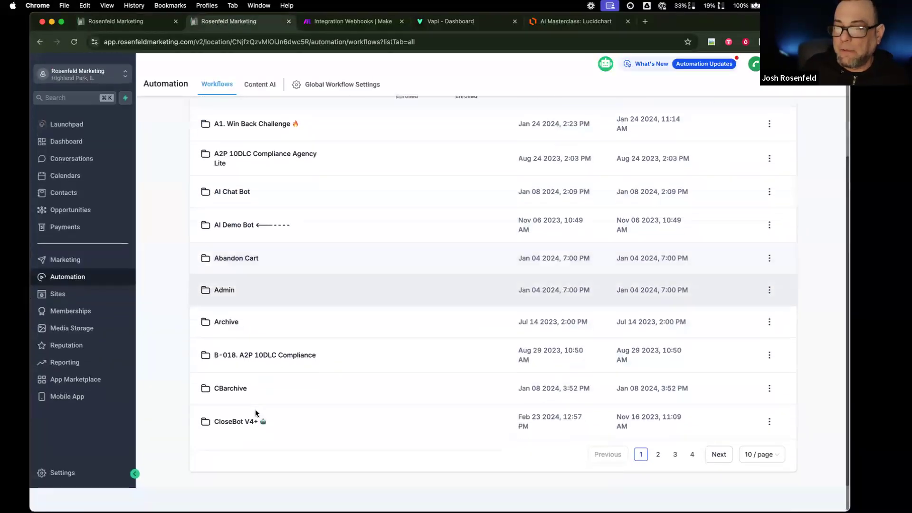
pyautogui.click(692, 468)
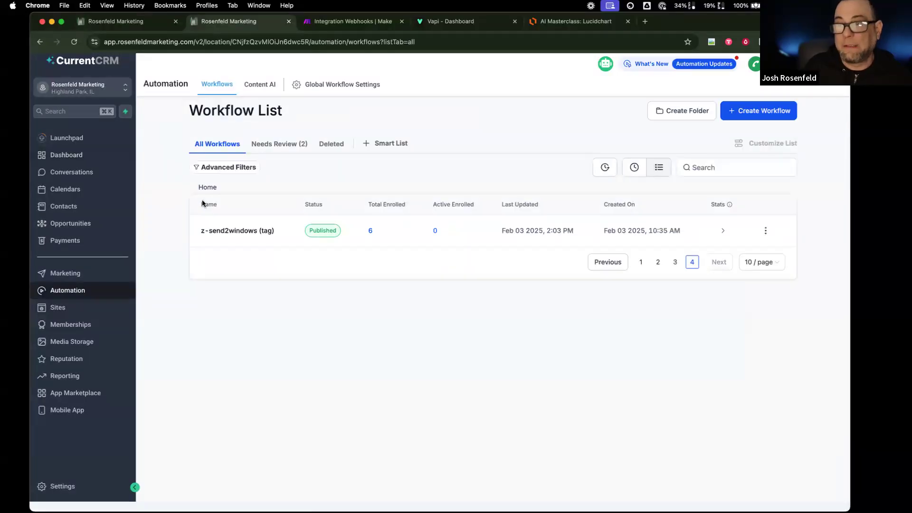
pyautogui.click(674, 263)
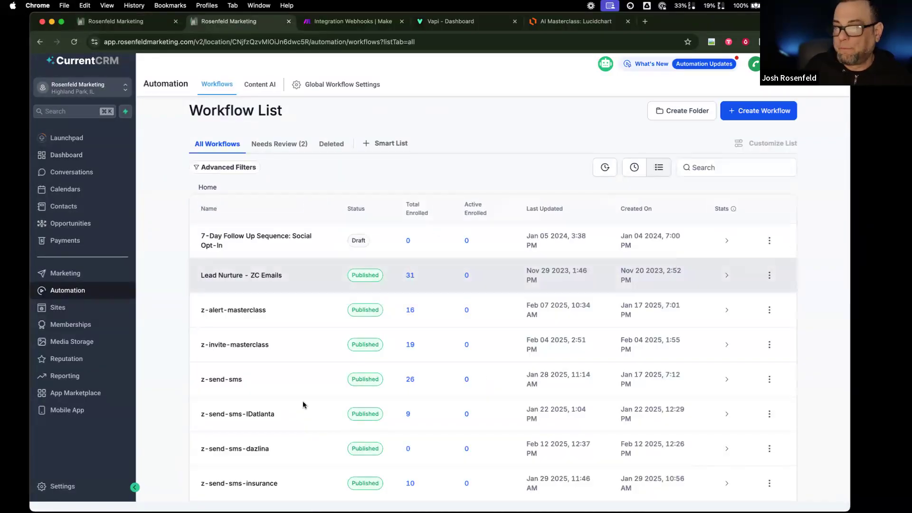
pyautogui.scroll(-3, 295, 408)
pyautogui.click(257, 367)
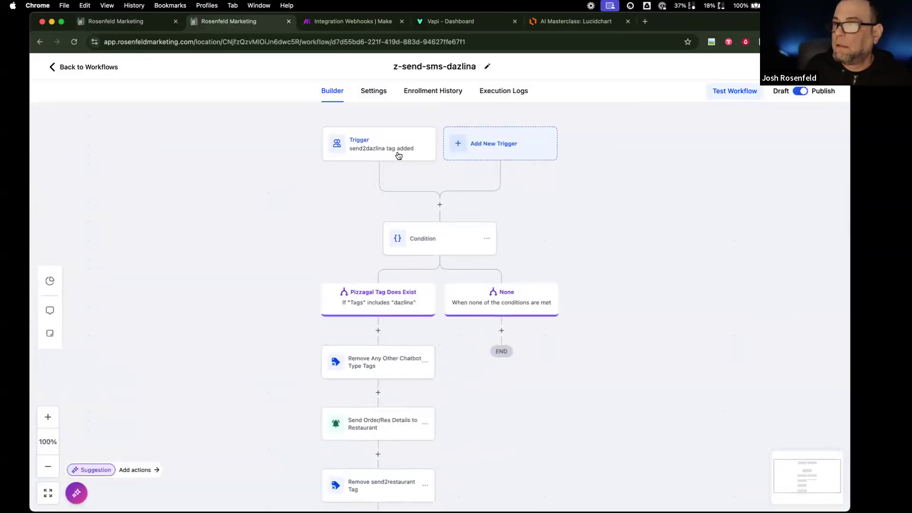
pyautogui.click(398, 156)
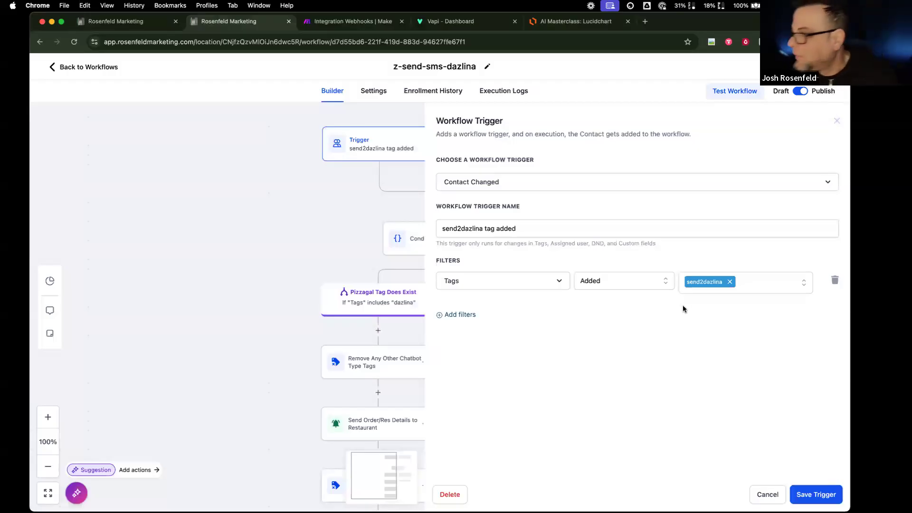
pyautogui.click(760, 493)
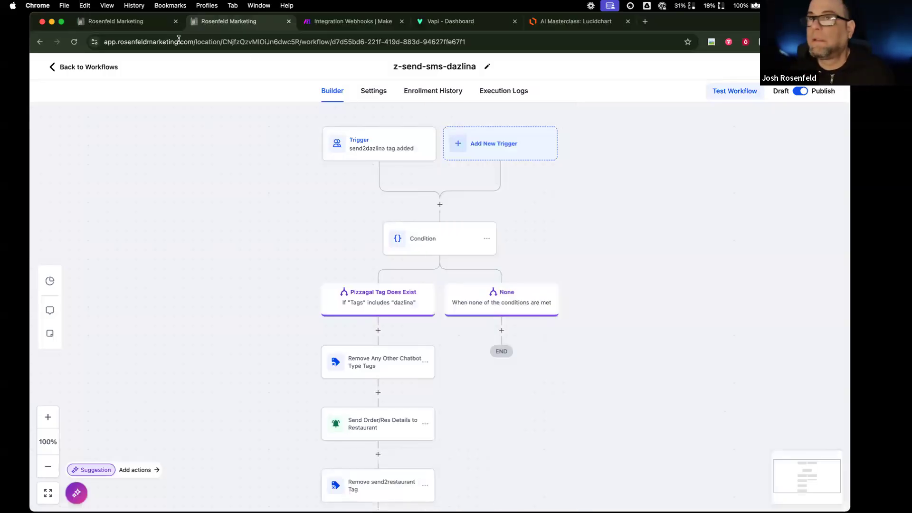
# - Back in the Send SMS execution logs, view the Add Dazlina Tag run's details
pyautogui.click(160, 22)
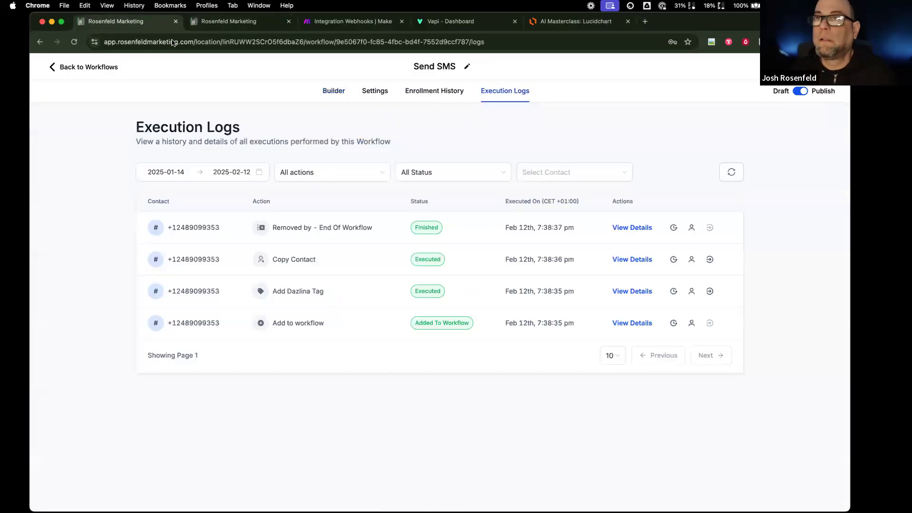
pyautogui.click(311, 296)
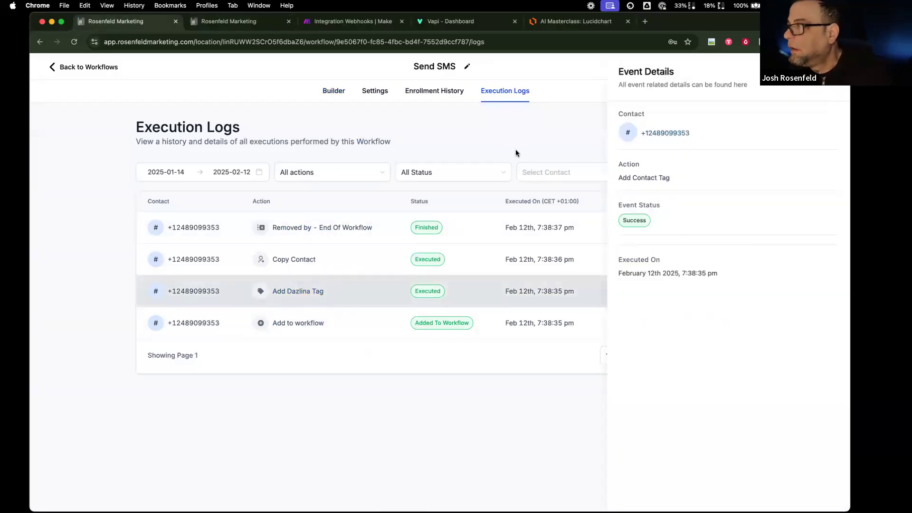
pyautogui.moveTo(516, 152); pyautogui.dragTo(280, 106)
# - In the Send SMS builder, remove sms2dazlina from the Copy Contact step's tags
pyautogui.click(333, 93)
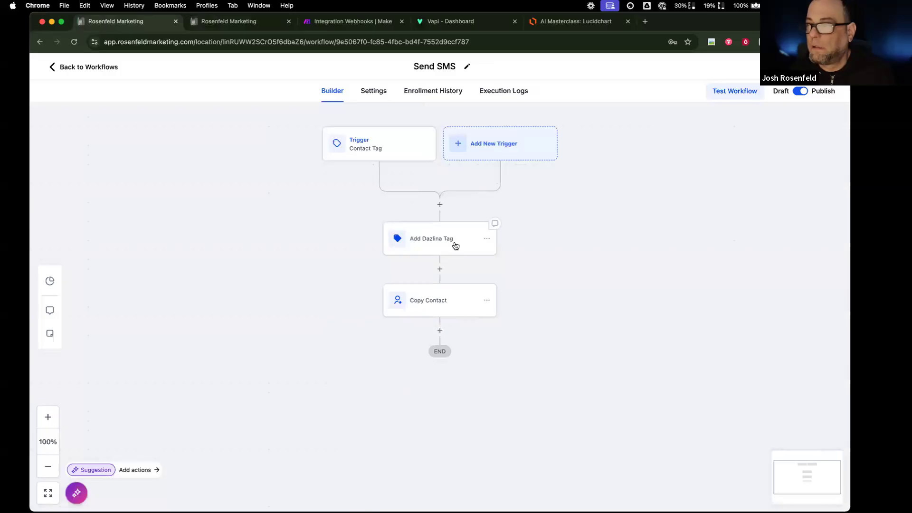
pyautogui.click(456, 245)
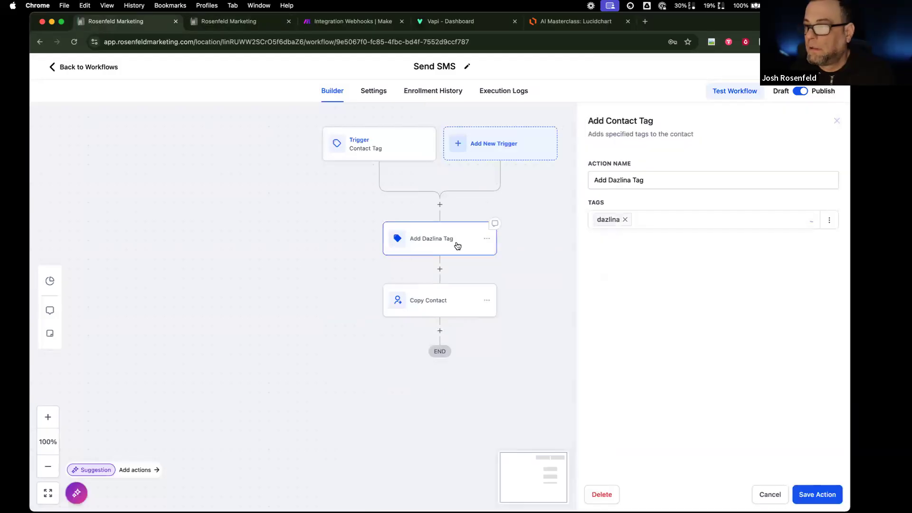
pyautogui.click(471, 314)
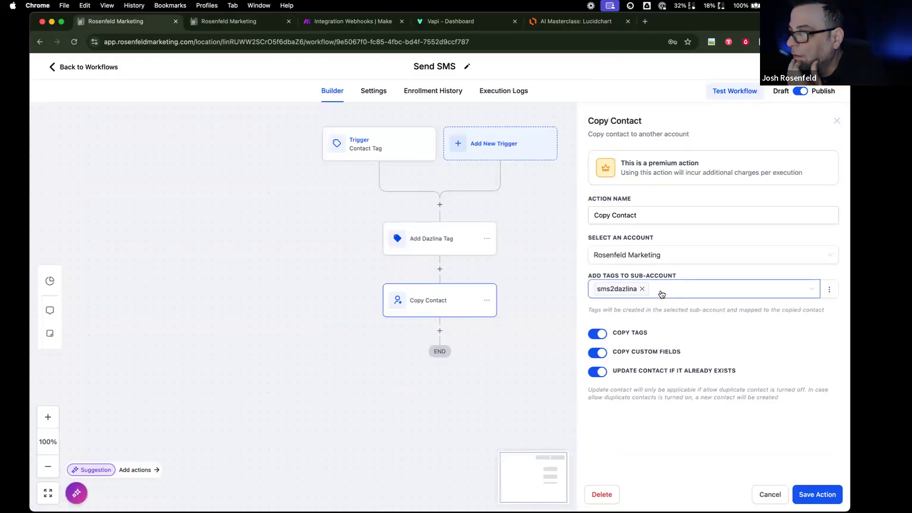
pyautogui.click(642, 289)
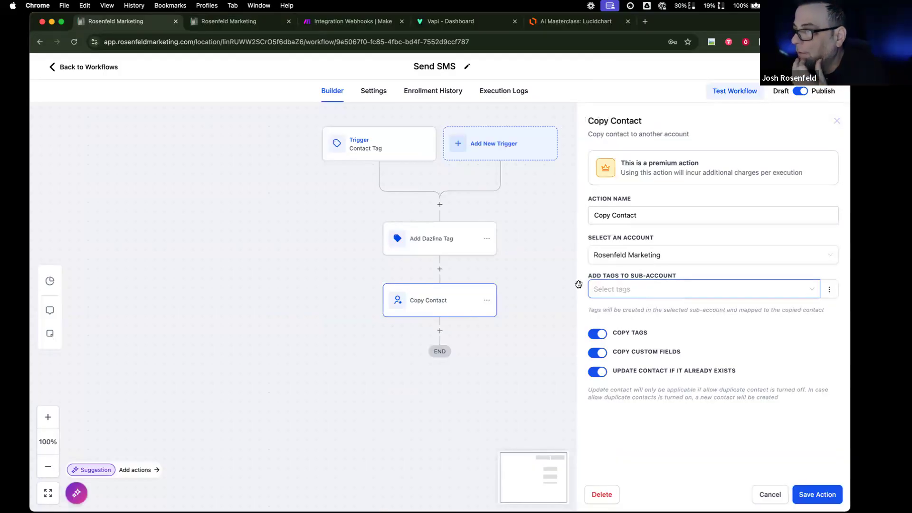
pyautogui.click(439, 269)
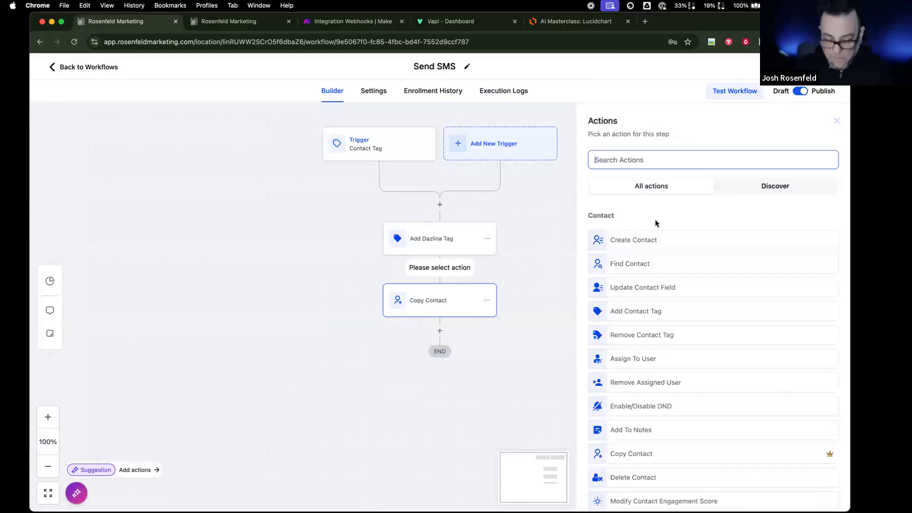
pyautogui.write('add')
pyautogui.press('BackSpace')
pyautogui.press('BackSpace')
pyautogui.press('BackSpace')
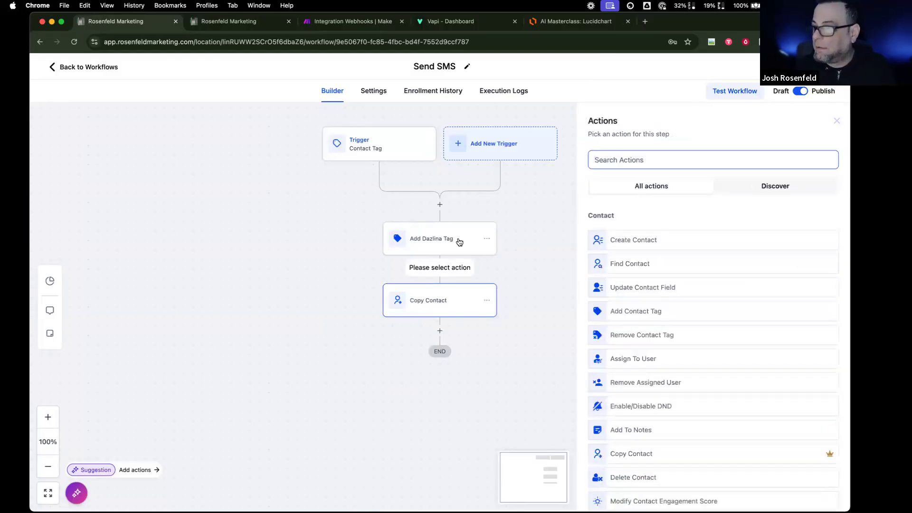
# - Add the sms2dazlina tag to the Add Dazlina Tag step and save it
pyautogui.click(459, 241)
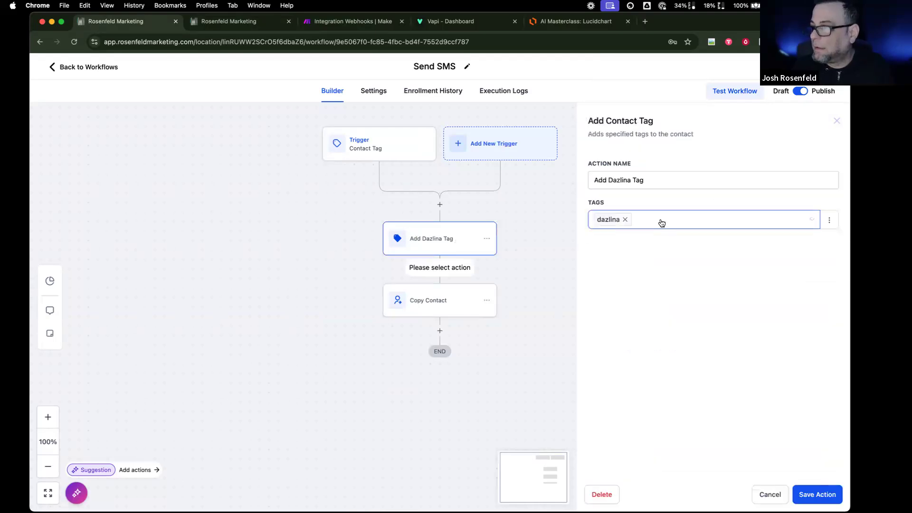
pyautogui.click(661, 223)
pyautogui.write('se')
pyautogui.press('BackSpace')
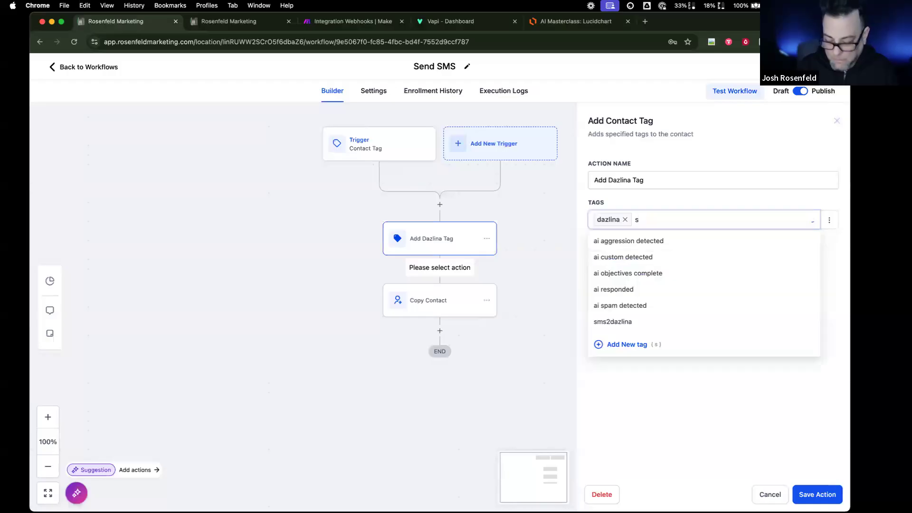
pyautogui.click(640, 246)
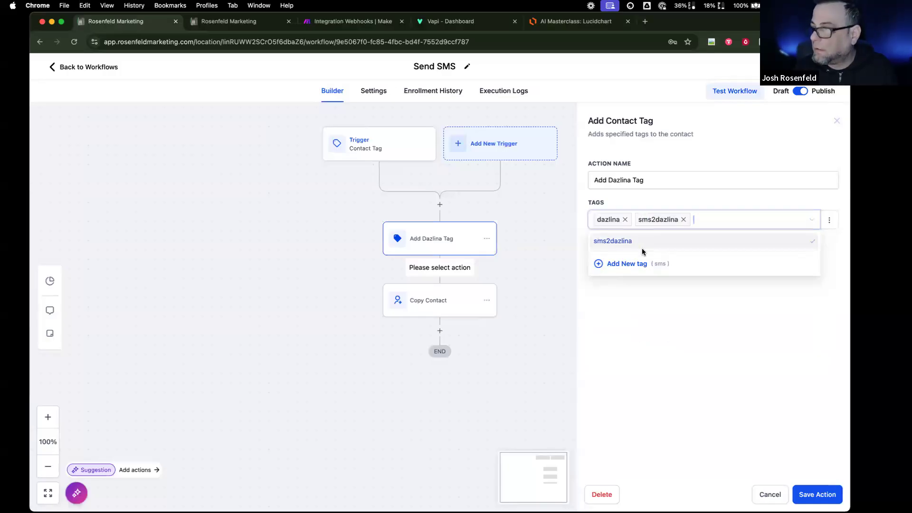
pyautogui.click(804, 491)
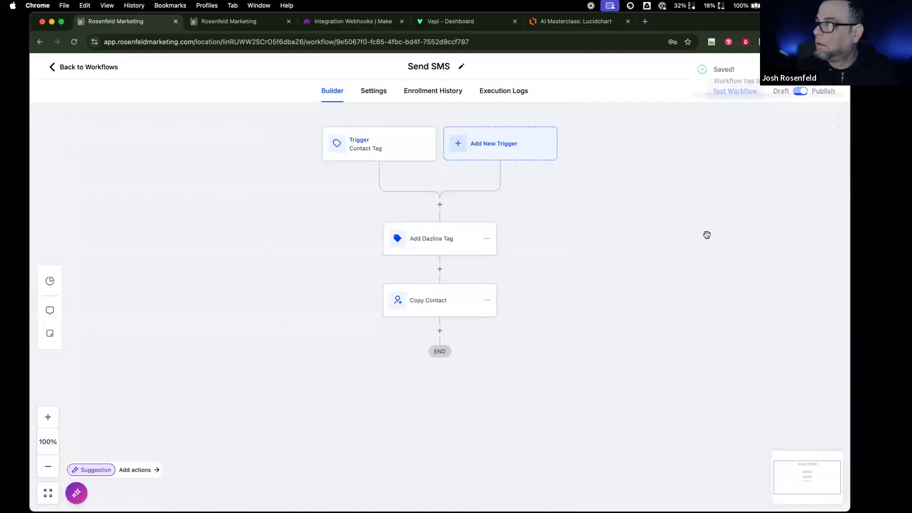
# - Rename the Contact Tag trigger to Contact Tag Added, save it, and switch to z-send-sms-dazlina
pyautogui.click(380, 158)
pyautogui.click(519, 182)
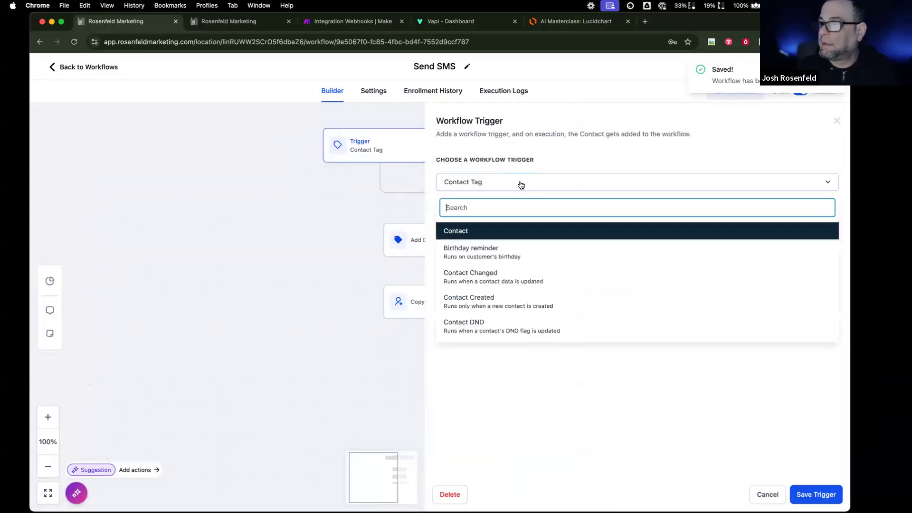
pyautogui.click(495, 193)
pyautogui.click(494, 228)
pyautogui.write('Added')
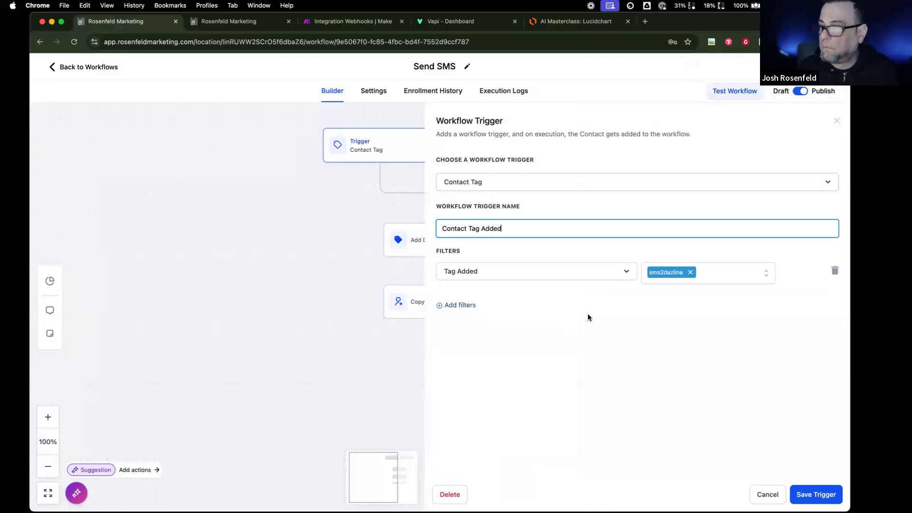
pyautogui.click(813, 495)
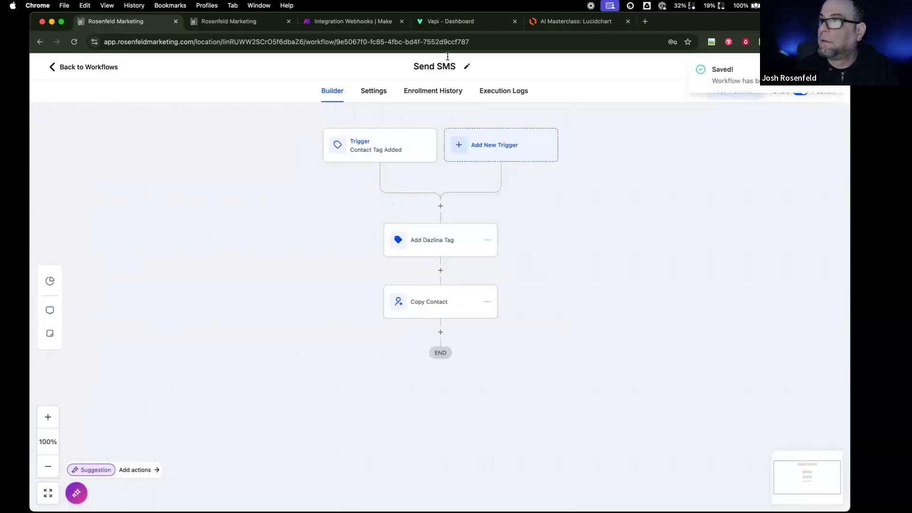
pyautogui.hotkey('ctrl', 'Tab')
pyautogui.scroll(-3, 347, 370)
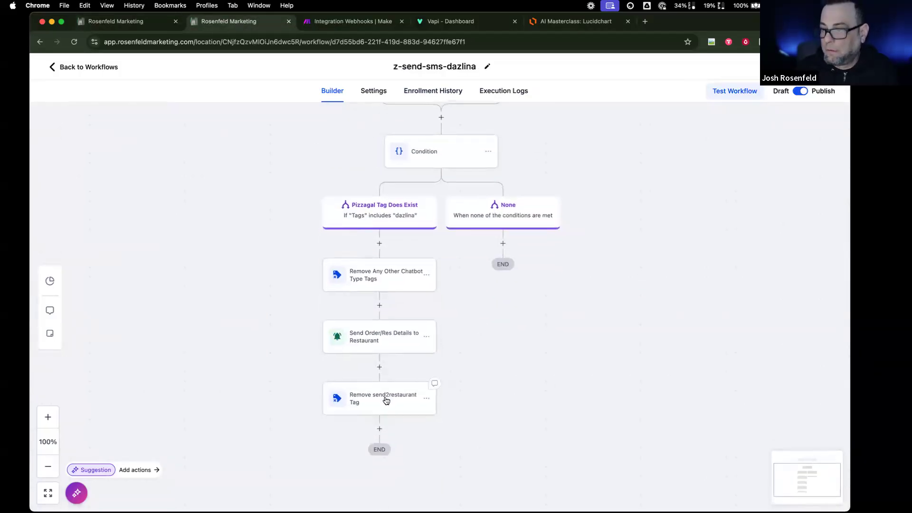
# - Make the Remove send2restaurant Tag step remove send2dazlina instead and save it
pyautogui.click(383, 399)
pyautogui.click(655, 240)
pyautogui.write('send')
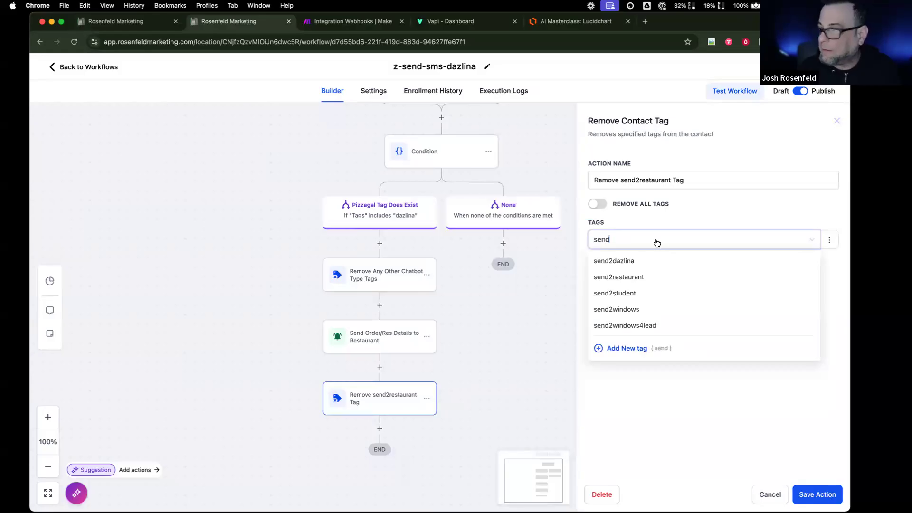
pyautogui.click(645, 261)
pyautogui.click(817, 493)
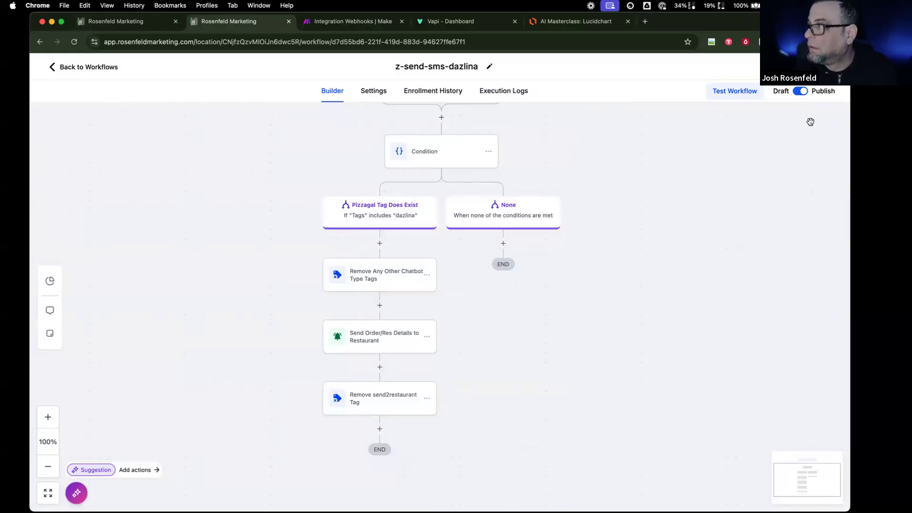
# - Inspect the restaurant notification step unchanged, then return to the Send SMS workflow
pyautogui.click(418, 340)
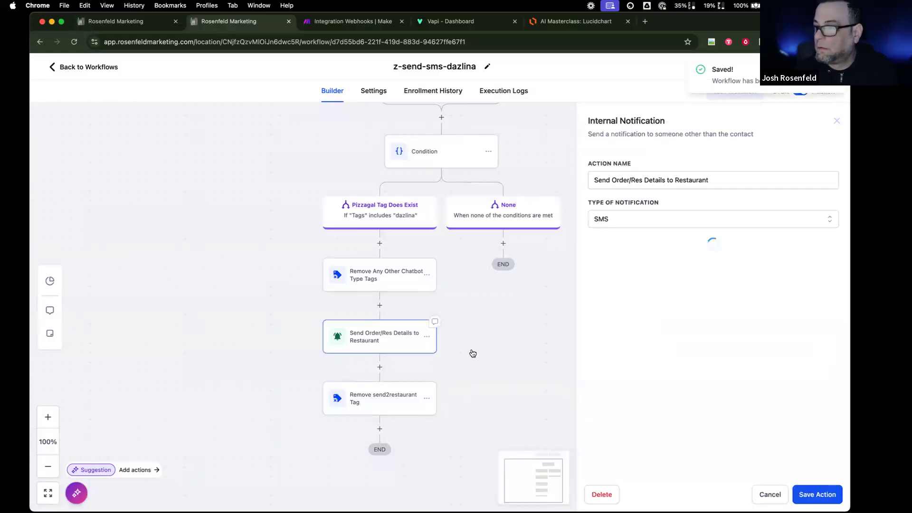
pyautogui.click(765, 490)
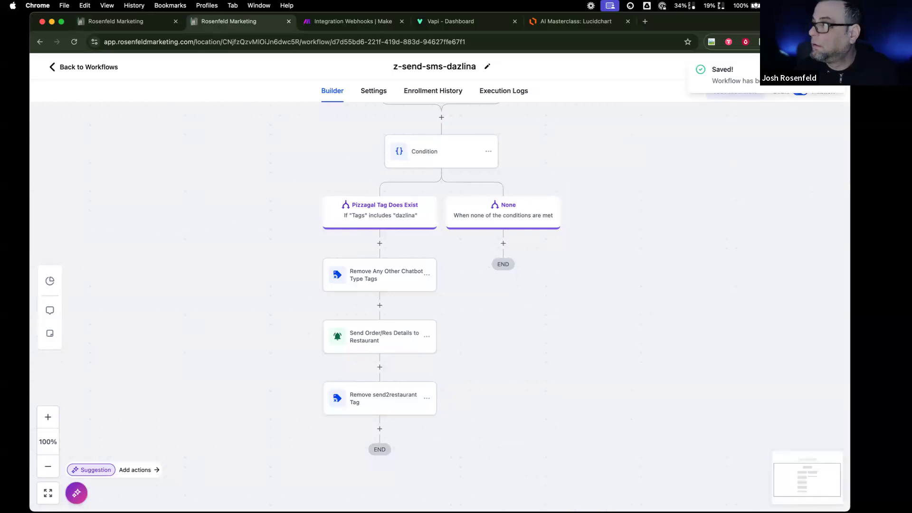
pyautogui.click(147, 23)
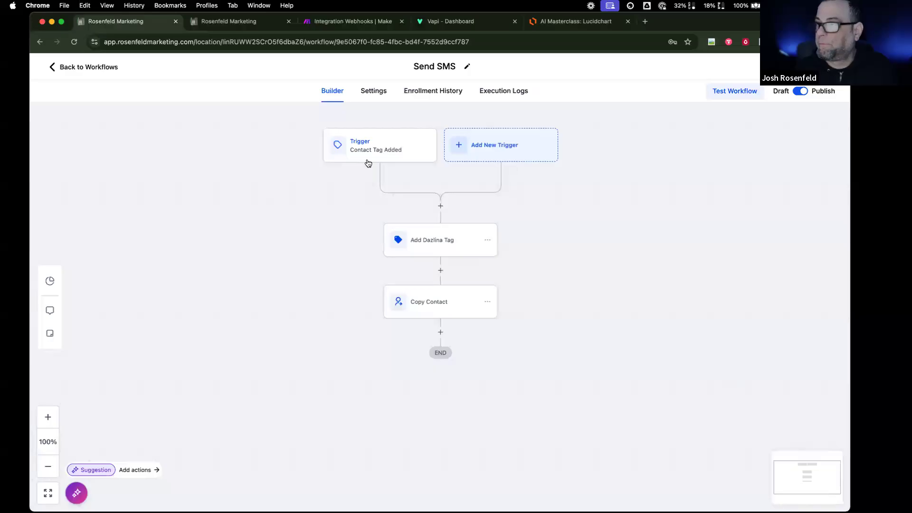
# - On the test contact's record, remove and re-add the sms2dazlina tag
pyautogui.click(88, 67)
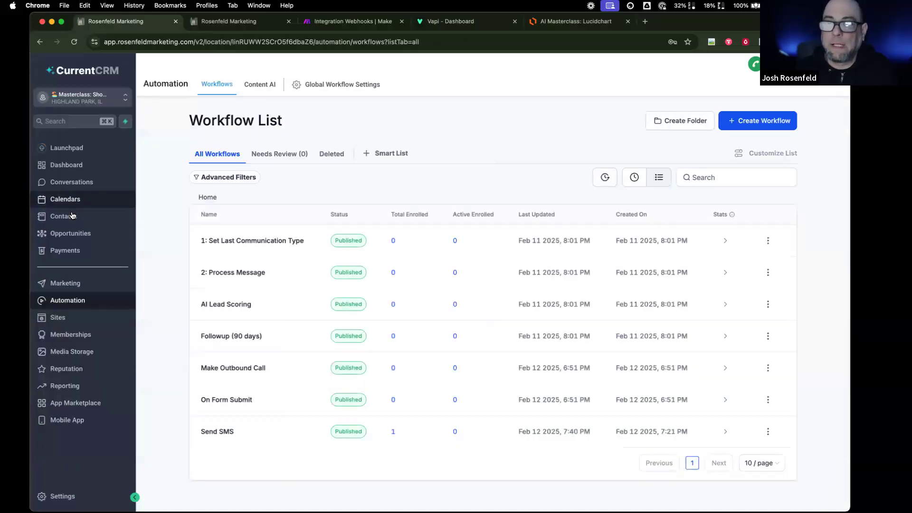
pyautogui.click(63, 216)
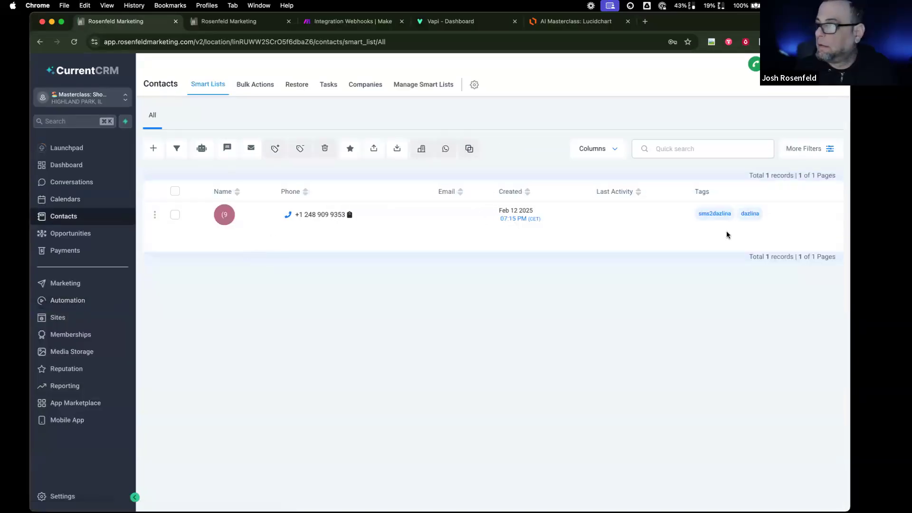
pyautogui.click(327, 214)
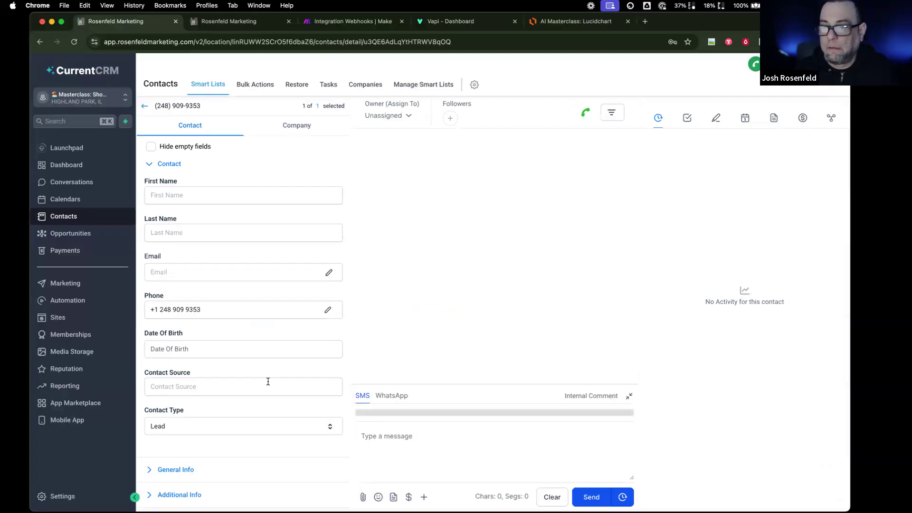
pyautogui.scroll(-8, 268, 381)
pyautogui.click(189, 273)
pyautogui.click(191, 252)
pyautogui.write('s')
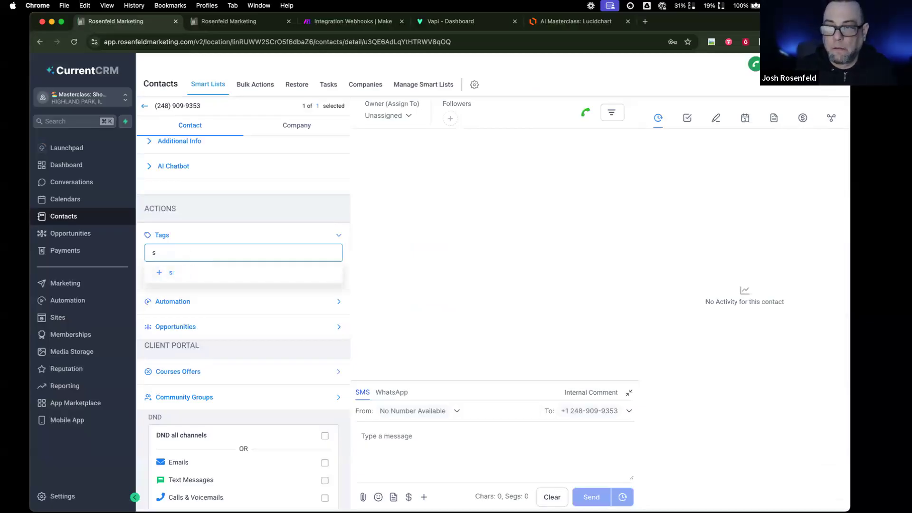
pyautogui.write('nedm')
pyautogui.click(182, 279)
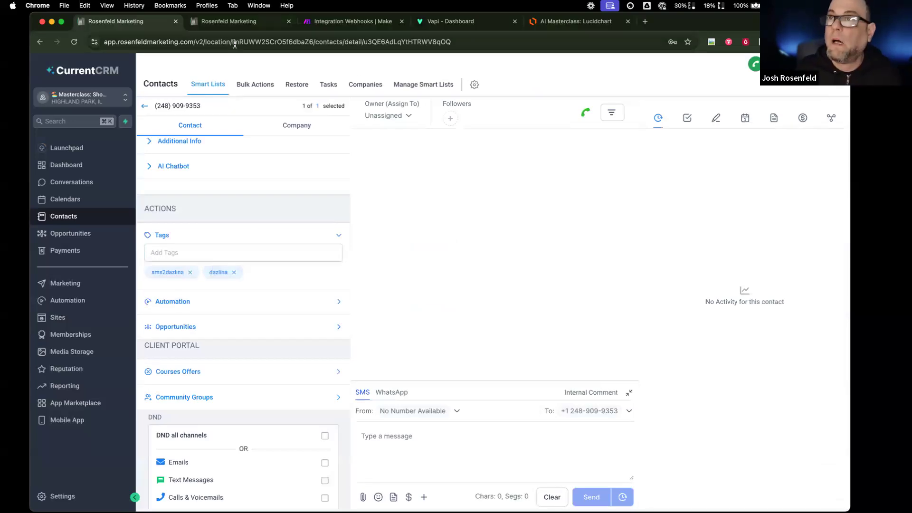
# - Check z-send-sms-dazlina's execution logs, then go to the last page of the workflow list
pyautogui.click(230, 24)
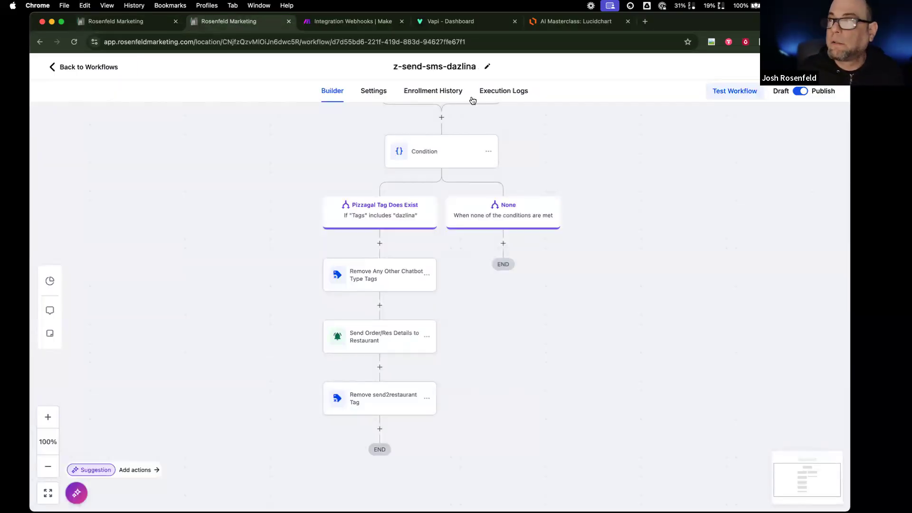
pyautogui.click(501, 92)
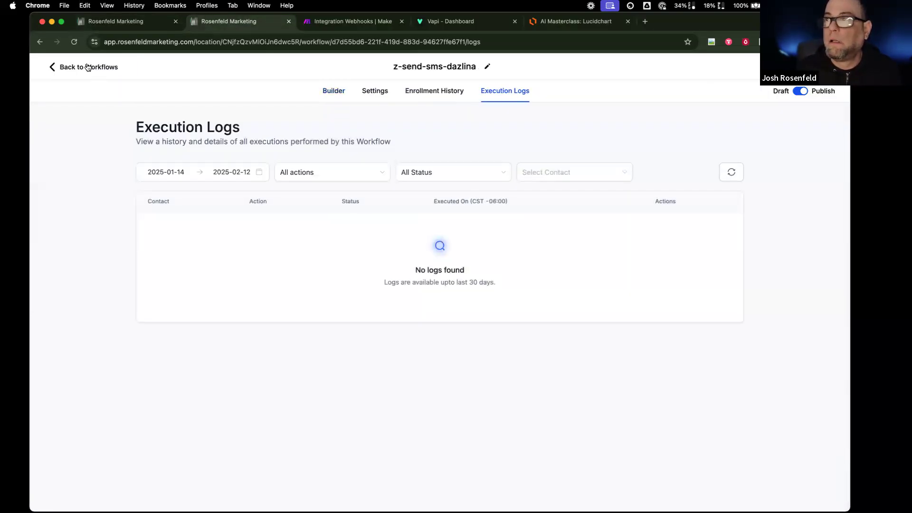
pyautogui.click(88, 67)
pyautogui.scroll(-3, 681, 487)
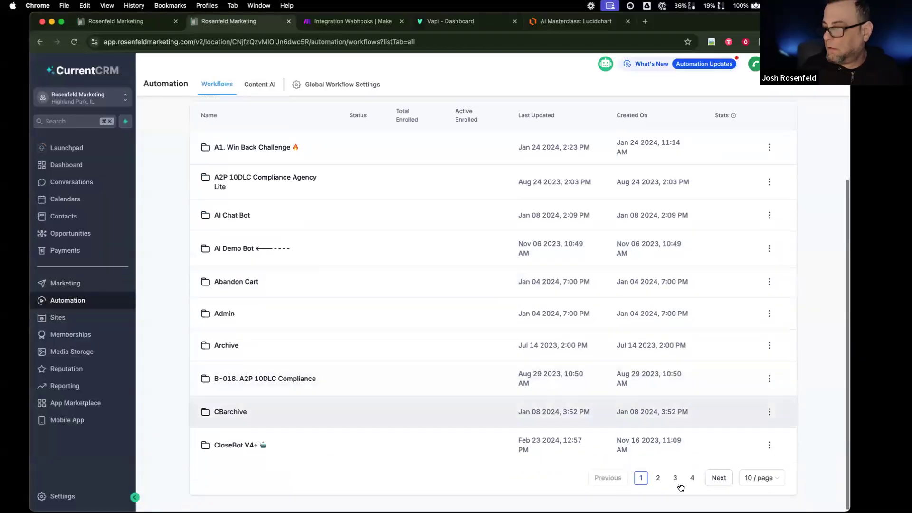
pyautogui.click(690, 480)
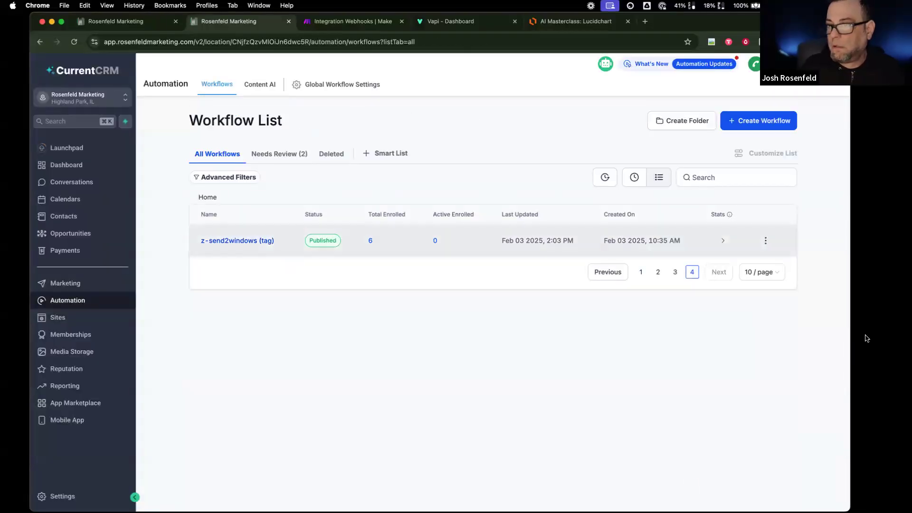
# - Open z-send-sms-dazlina from page 3 and z-send2windows (tag) from the last page, then go to Contacts
pyautogui.click(675, 271)
pyautogui.scroll(-5, 402, 364)
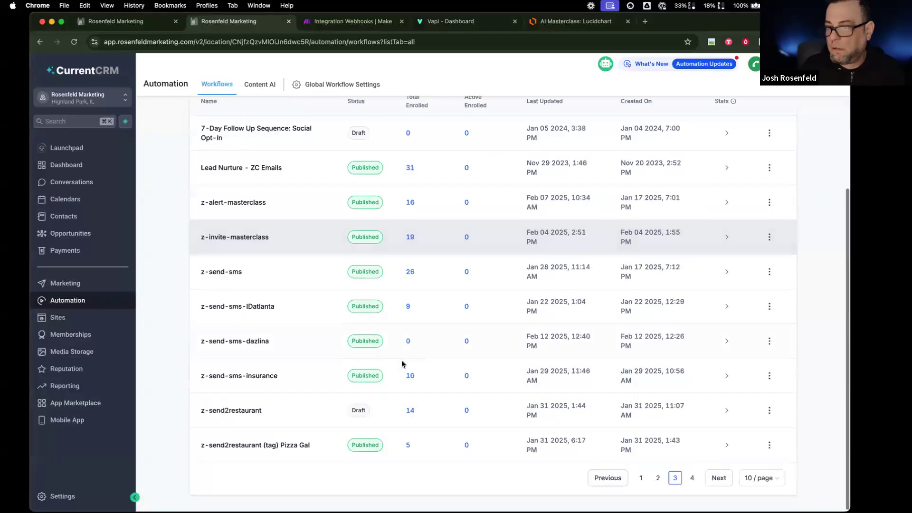
pyautogui.click(255, 340)
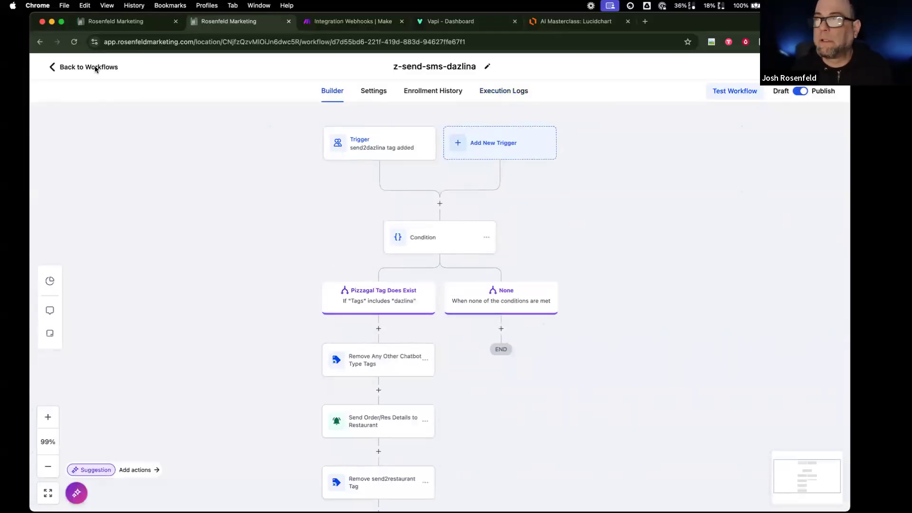
pyautogui.click(95, 69)
pyautogui.scroll(-5, 292, 409)
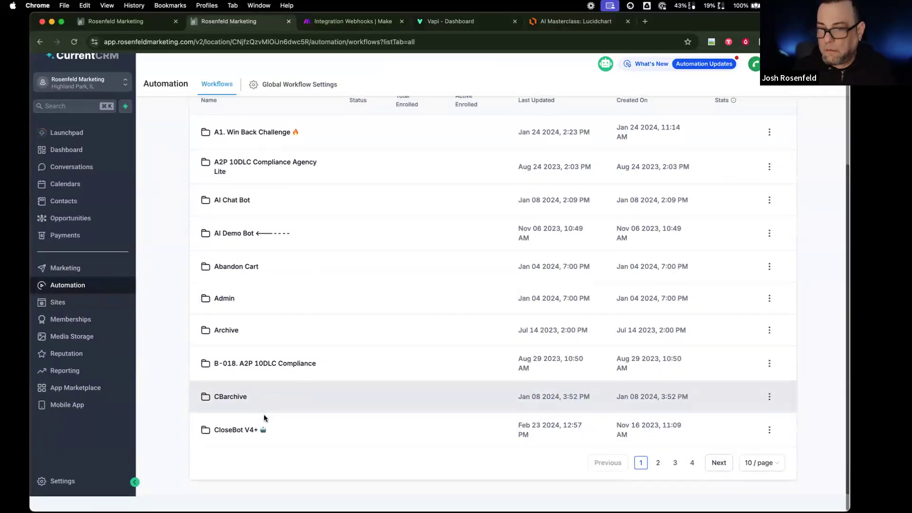
pyautogui.click(692, 468)
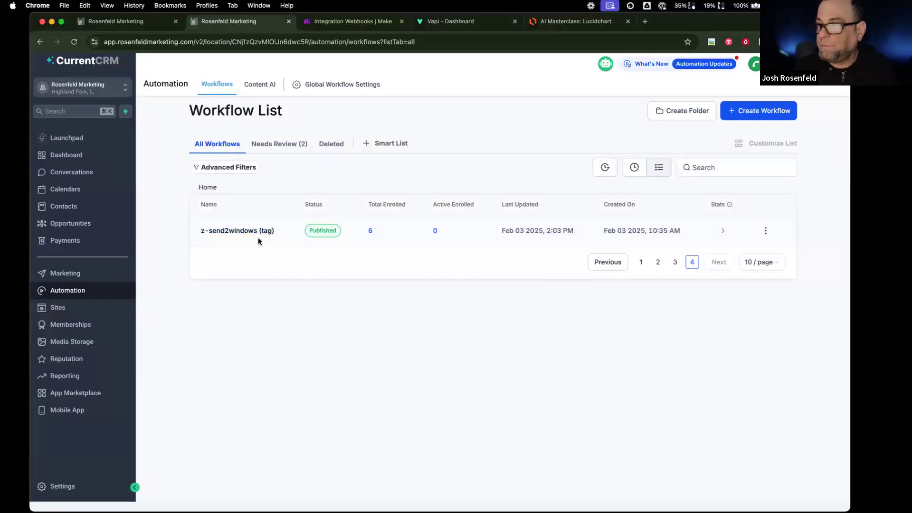
pyautogui.click(255, 231)
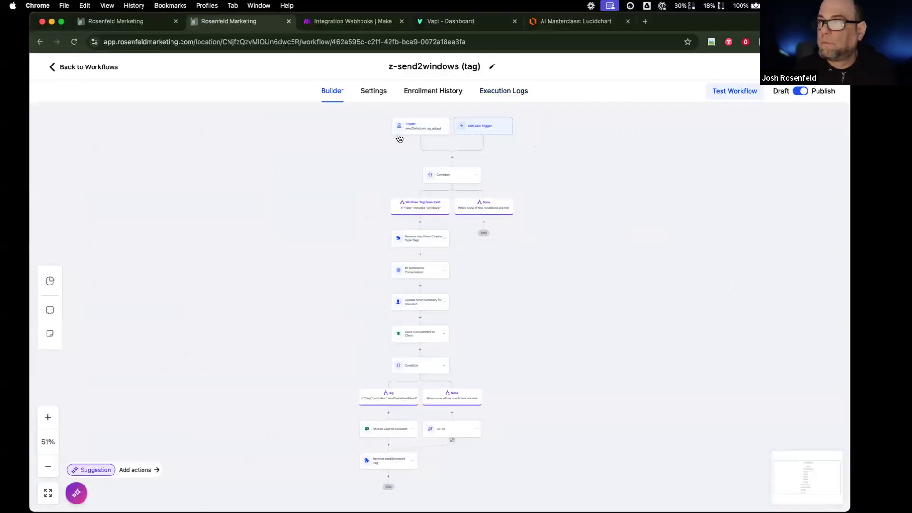
pyautogui.click(107, 67)
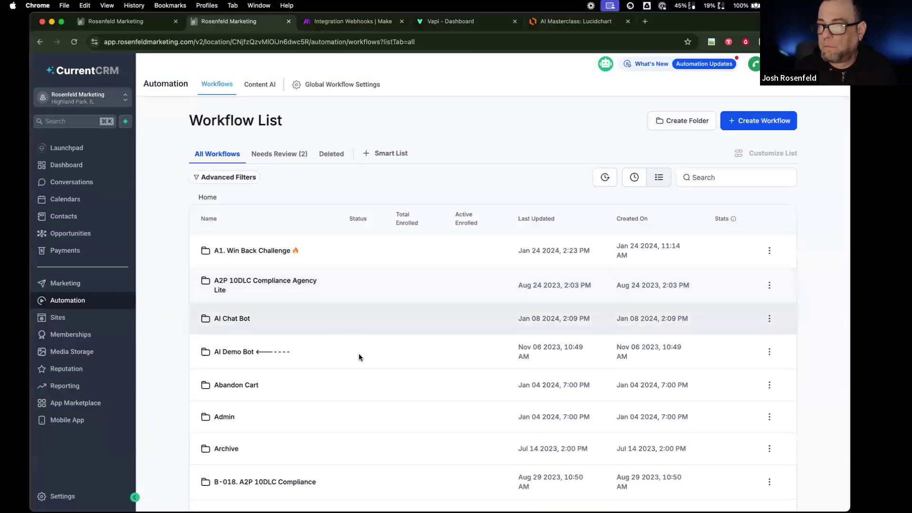
pyautogui.click(64, 216)
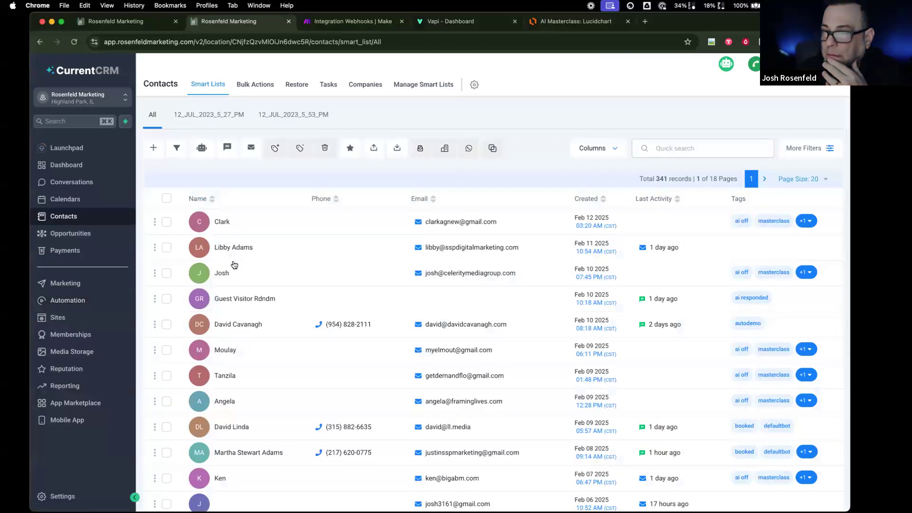
# - Quick-search contacts for the test contact's name and open the matching record's tags
pyautogui.click(665, 148)
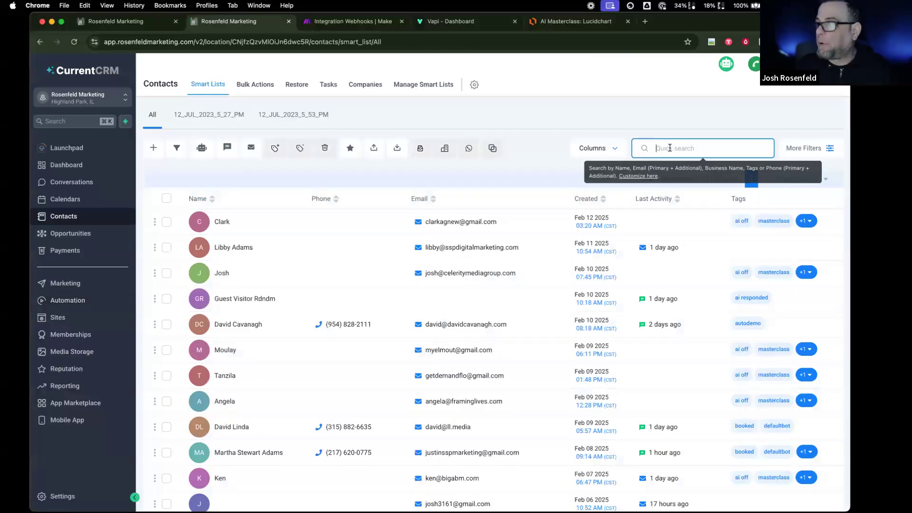
pyautogui.write('josh')
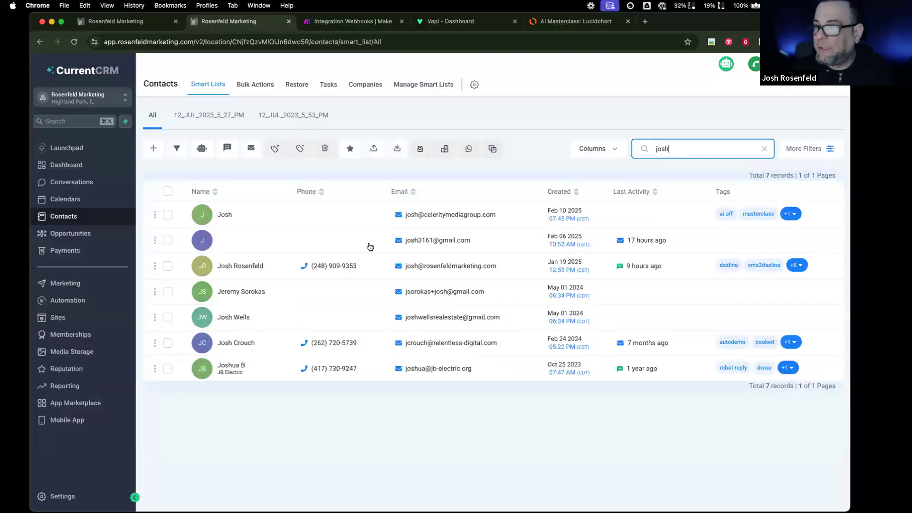
pyautogui.click(339, 266)
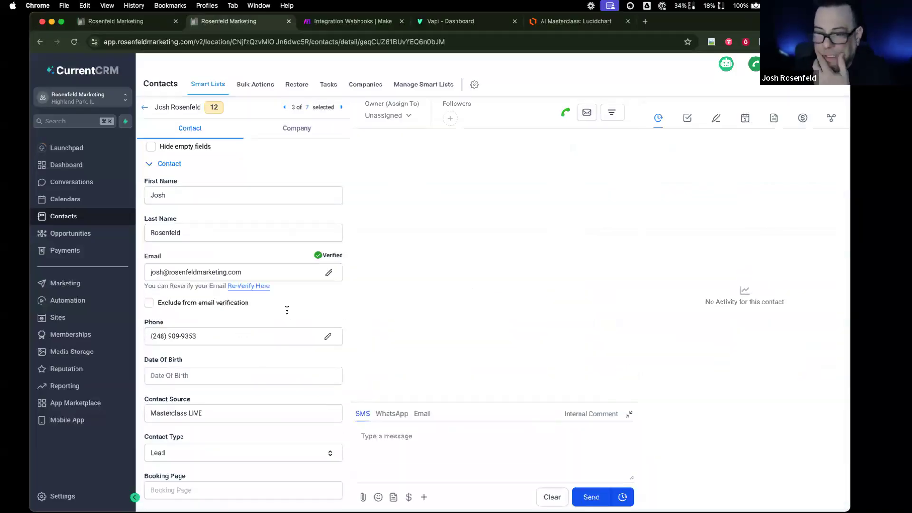
pyautogui.scroll(-20, 287, 310)
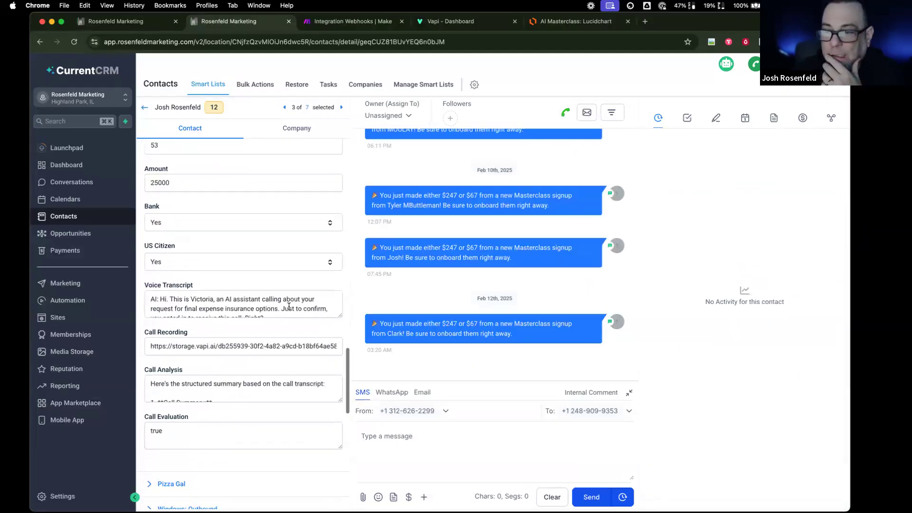
pyautogui.scroll(-3, 289, 306)
pyautogui.scroll(-5, 301, 349)
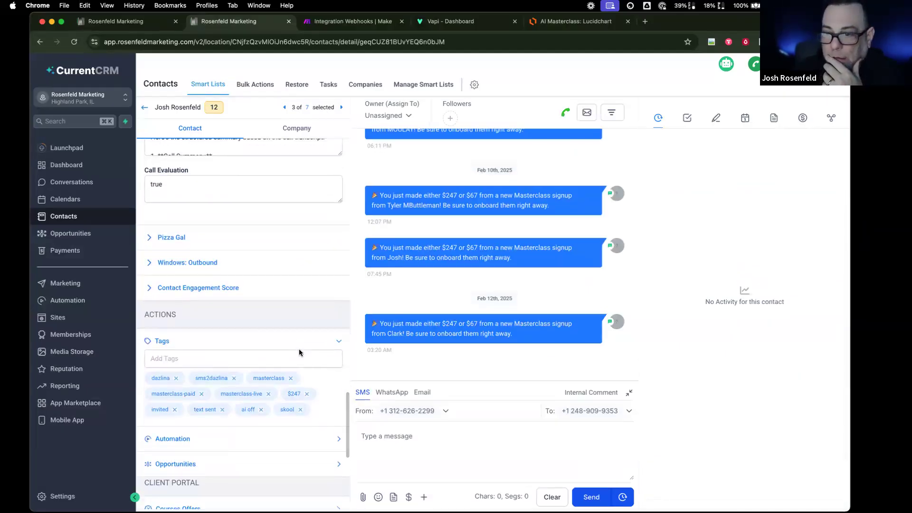
# - Remove the ai off, text sent and sms2dazlina tags, then re-add sms2dazlina
pyautogui.click(263, 410)
pyautogui.click(222, 410)
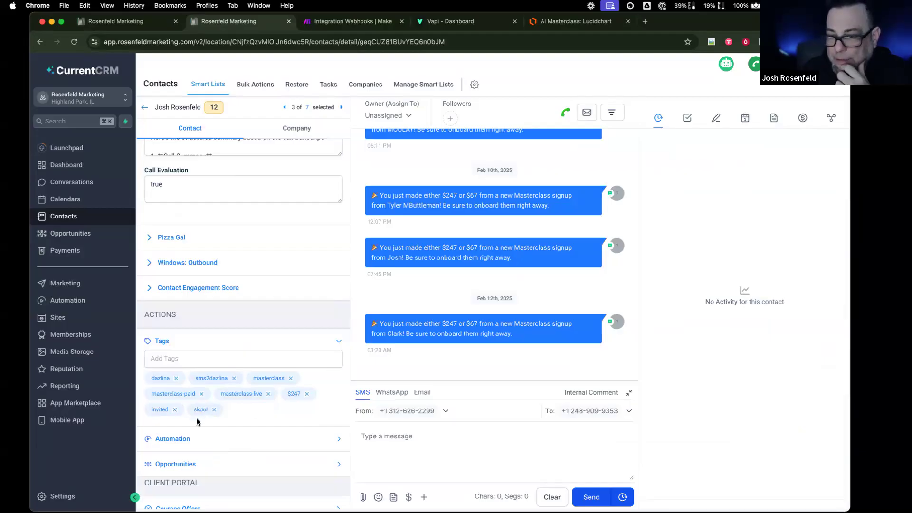
pyautogui.click(233, 378)
pyautogui.click(238, 357)
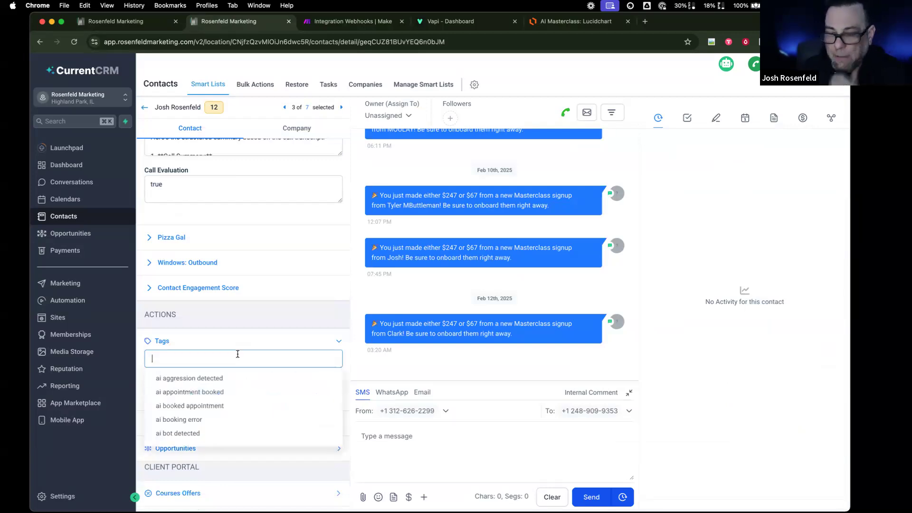
pyautogui.write('sms2d')
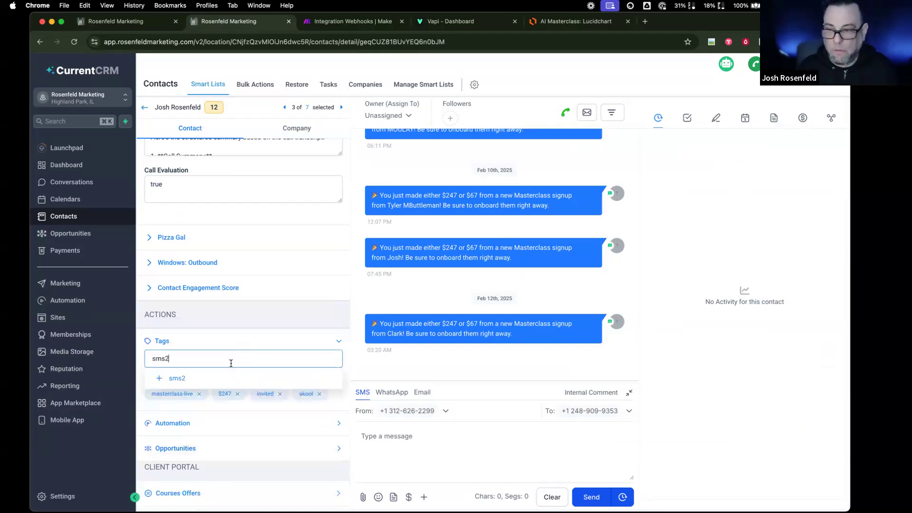
pyautogui.click(220, 379)
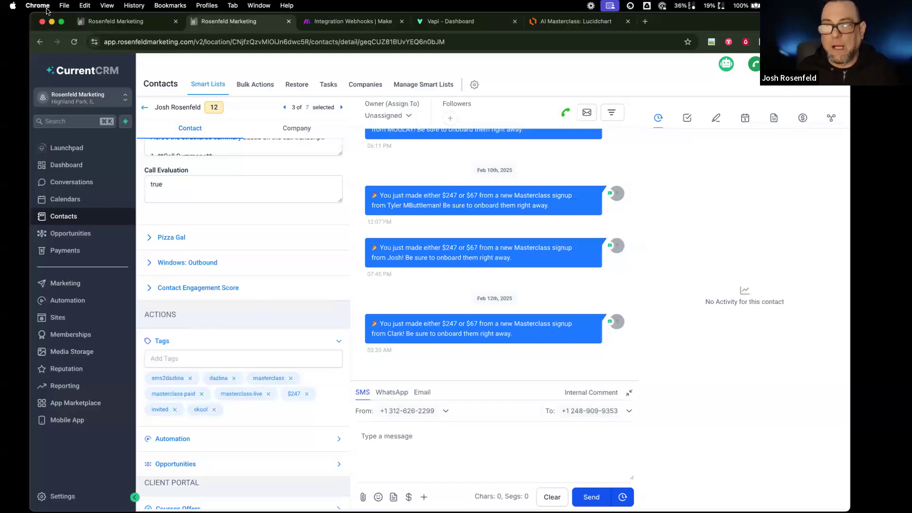
pyautogui.scroll(-5, 285, 410)
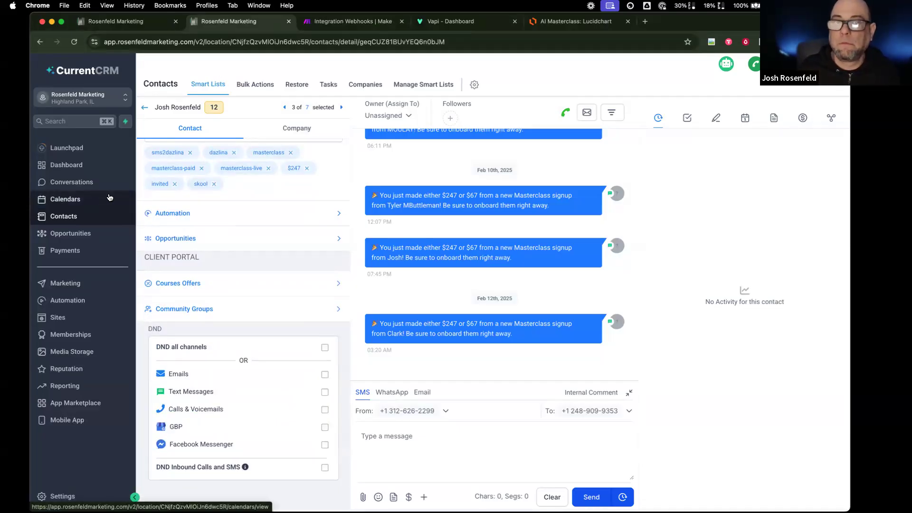
# - Open the z-send-sms-dazlina workflow from page 3 of the workflow list
pyautogui.click(118, 305)
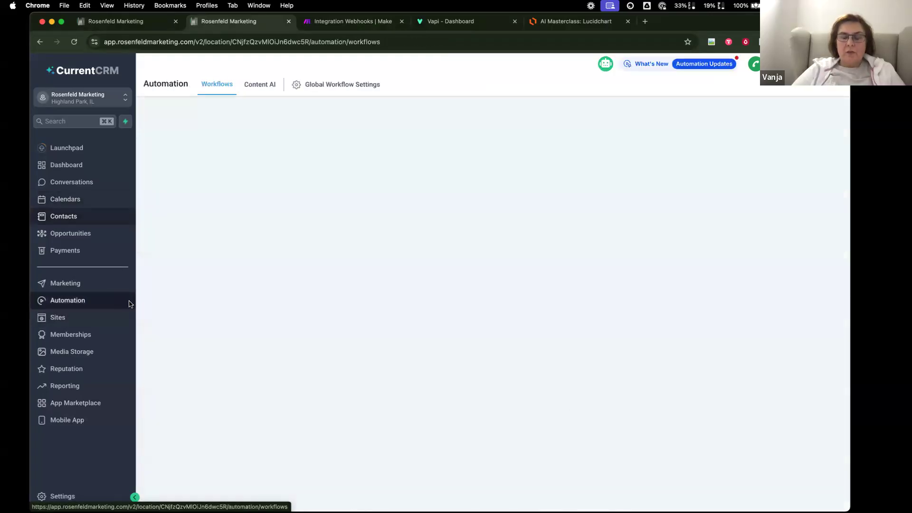
pyautogui.scroll(-3, 702, 477)
pyautogui.click(692, 477)
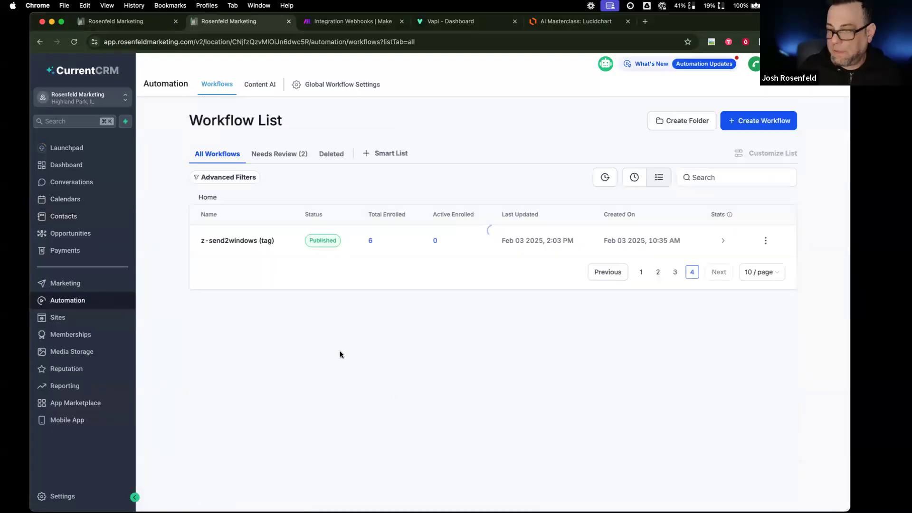
pyautogui.click(674, 272)
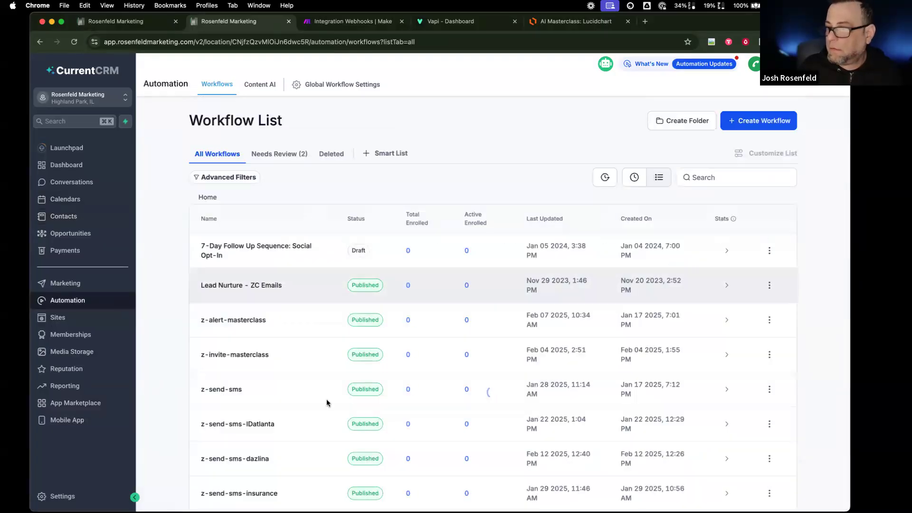
pyautogui.scroll(-3, 326, 401)
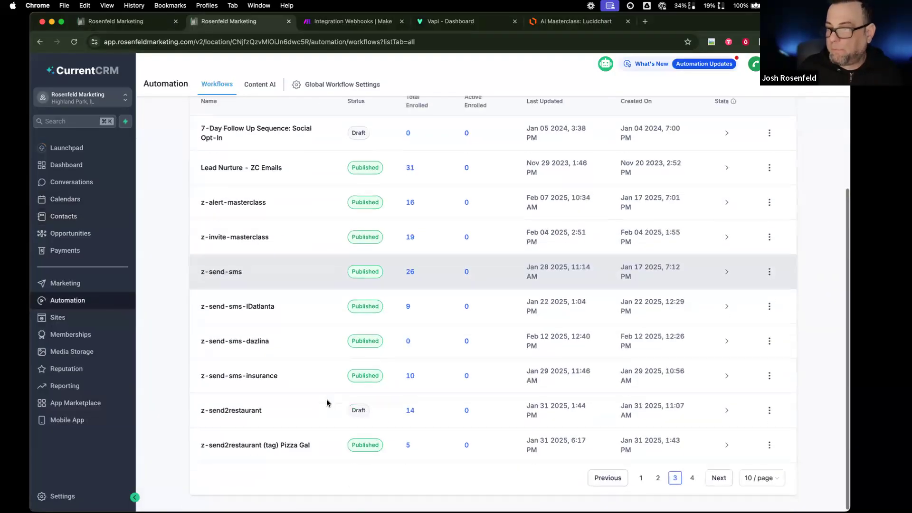
pyautogui.click(261, 342)
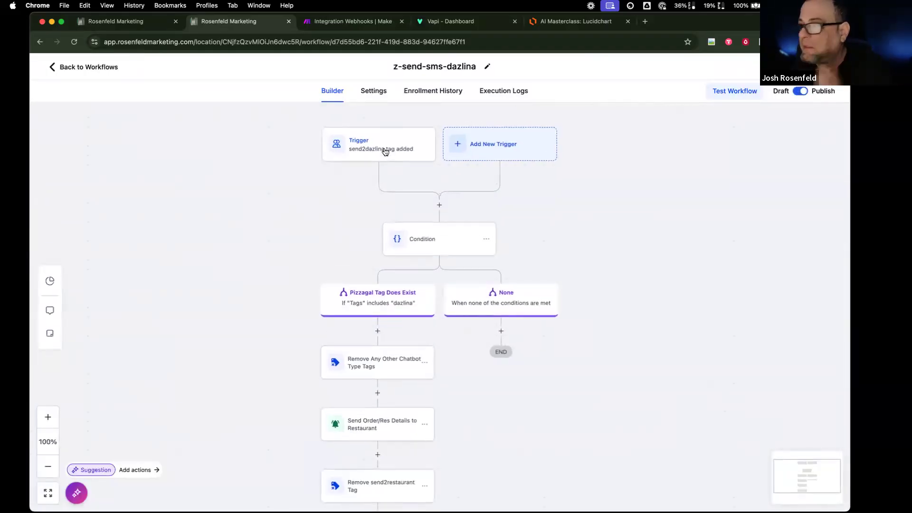
# - Replace the trigger's send2dazlina tag filter with sms2dazlina, save, and return to Contacts
pyautogui.click(385, 152)
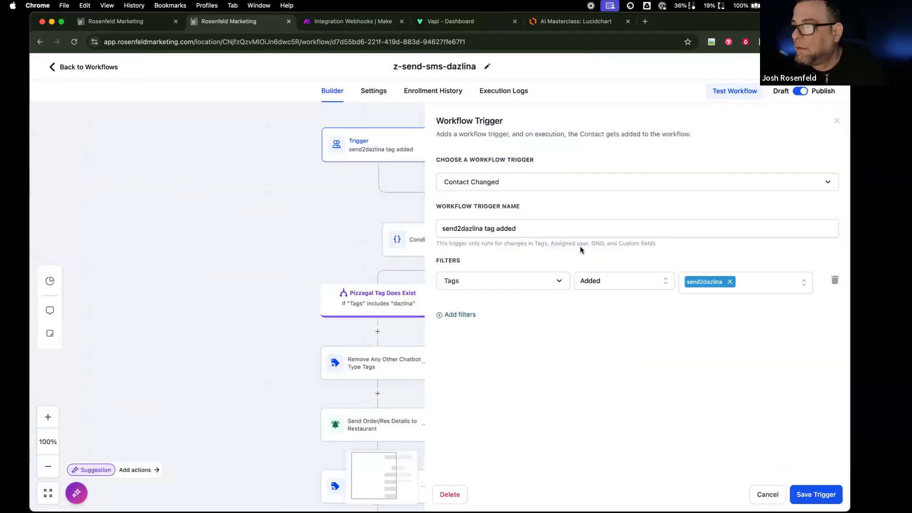
pyautogui.click(730, 282)
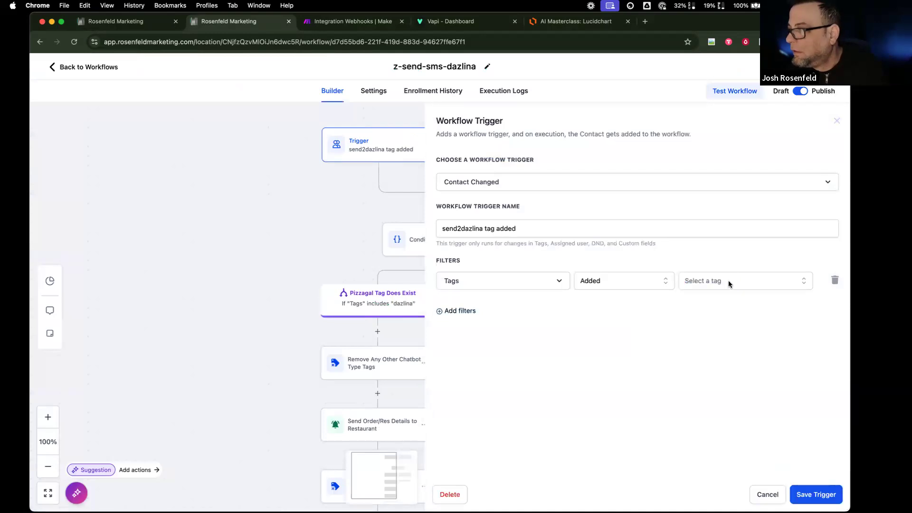
pyautogui.click(733, 283)
pyautogui.write('sms')
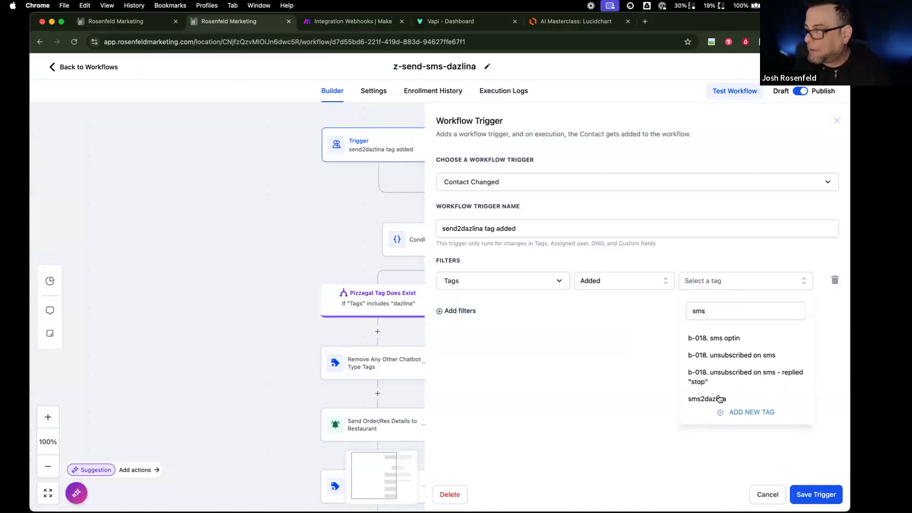
pyautogui.click(720, 399)
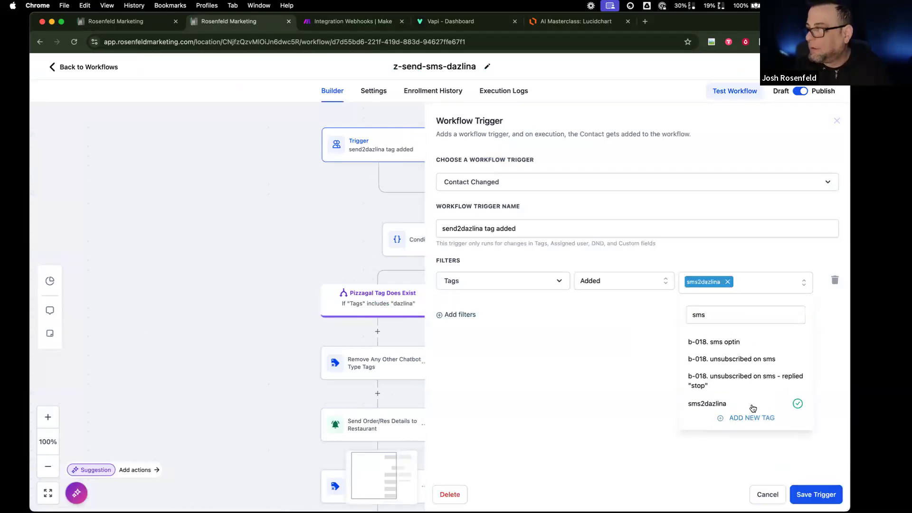
pyautogui.click(808, 486)
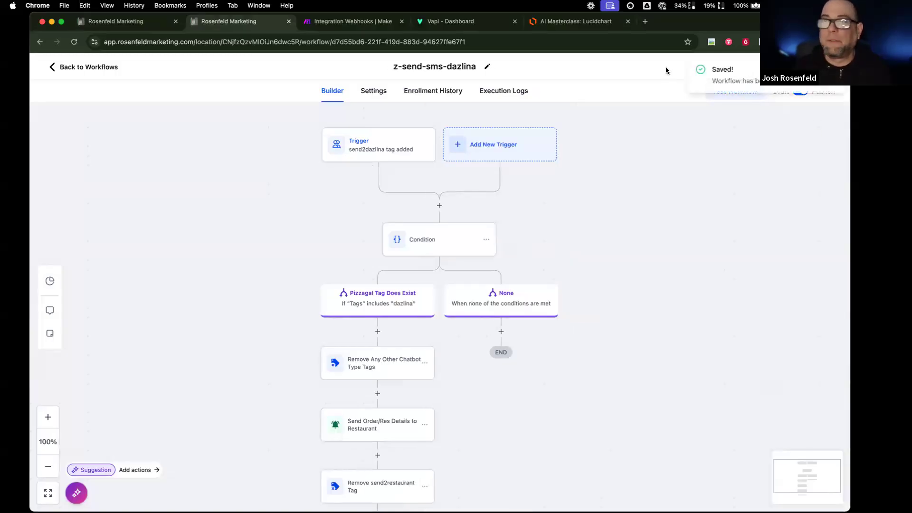
pyautogui.click(102, 69)
pyautogui.click(76, 217)
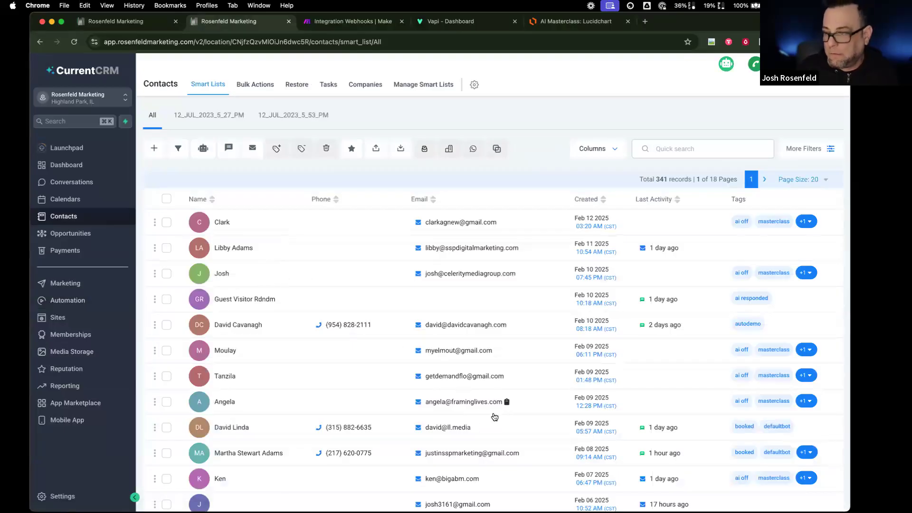
# - Quick-search the test contact's name and delete the unnamed duplicate, confirming with DELETE
pyautogui.scroll(-3, 470, 438)
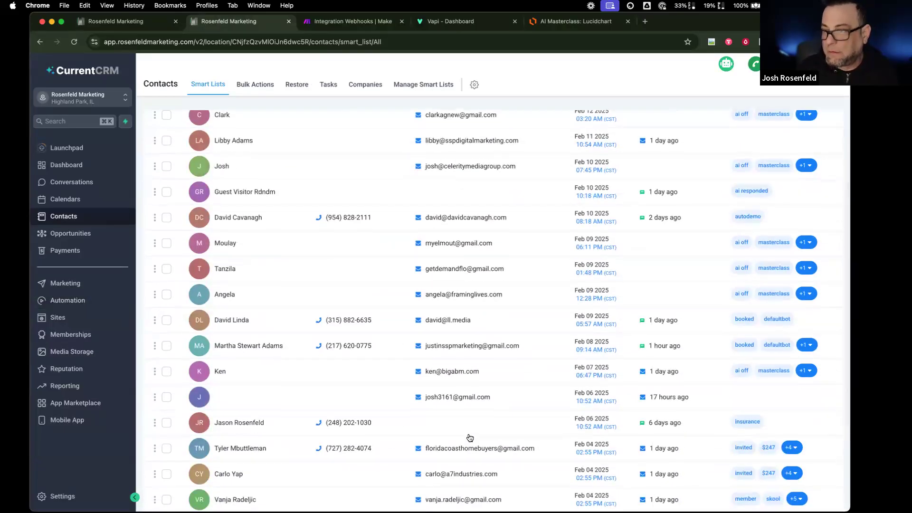
pyautogui.scroll(3, 640, 192)
pyautogui.click(681, 147)
pyautogui.write('josh')
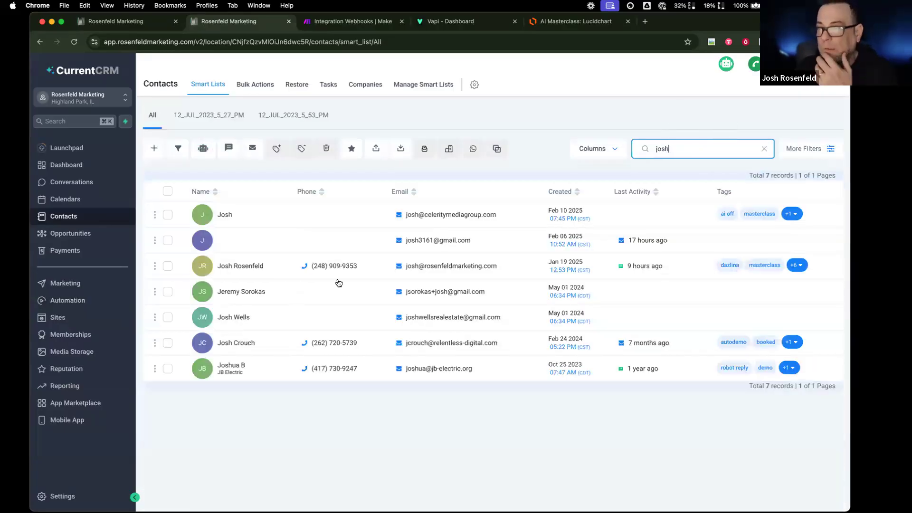
pyautogui.click(167, 241)
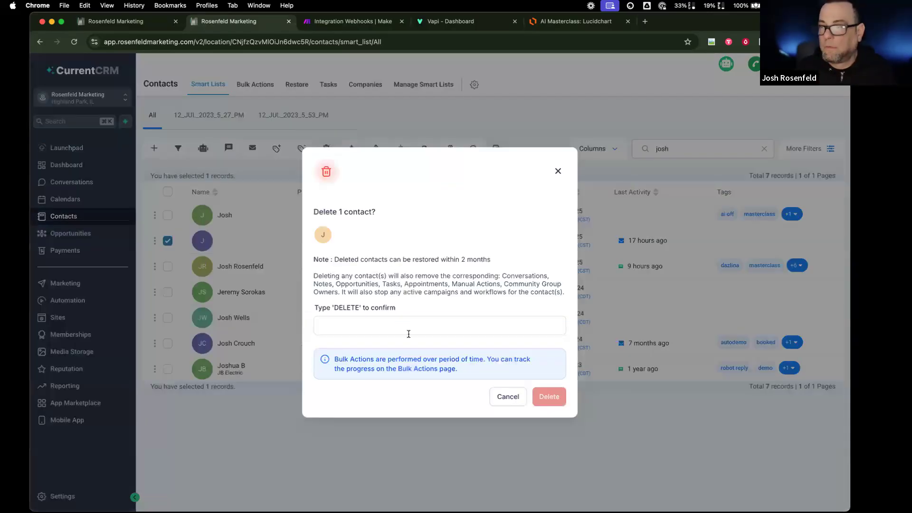
pyautogui.click(408, 328)
pyautogui.write('DELETE')
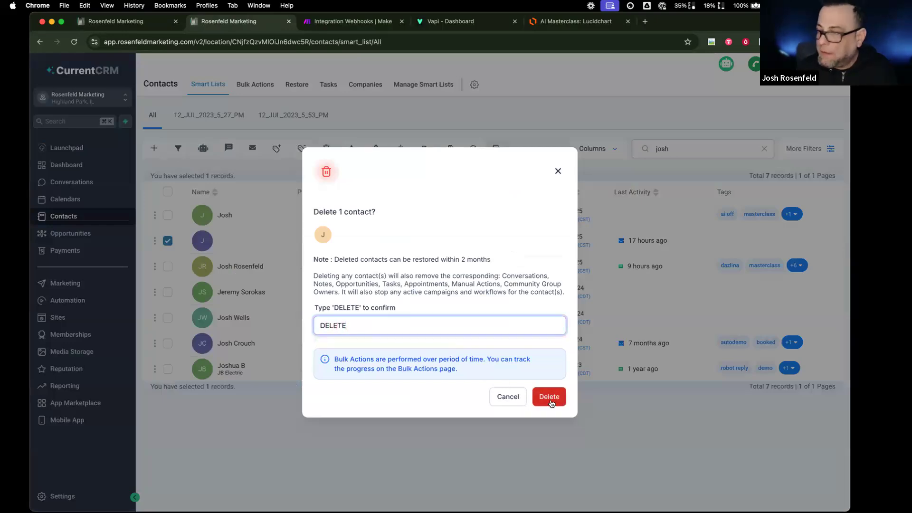
pyautogui.click(544, 398)
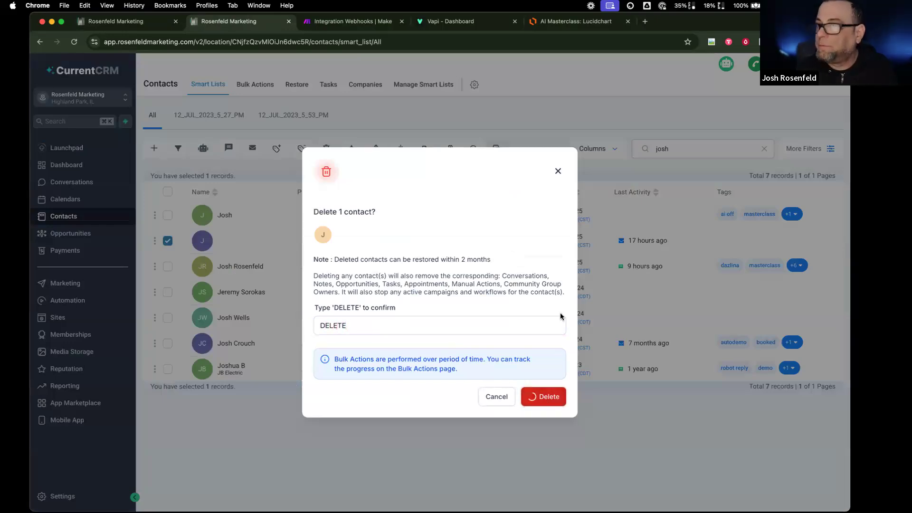
pyautogui.click(457, 305)
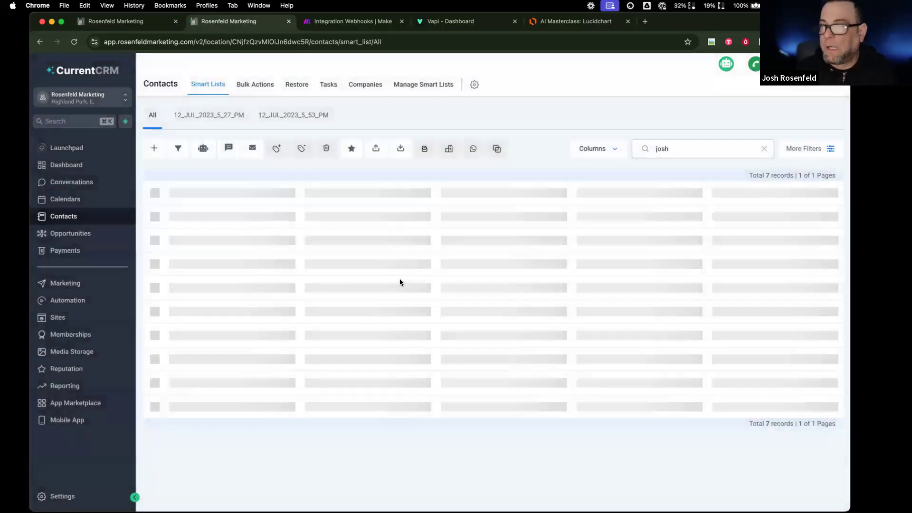
# - Remove the dazlina and sms2dazlina tags from the third matching contact, then switch sub-account tabs
pyautogui.click(307, 266)
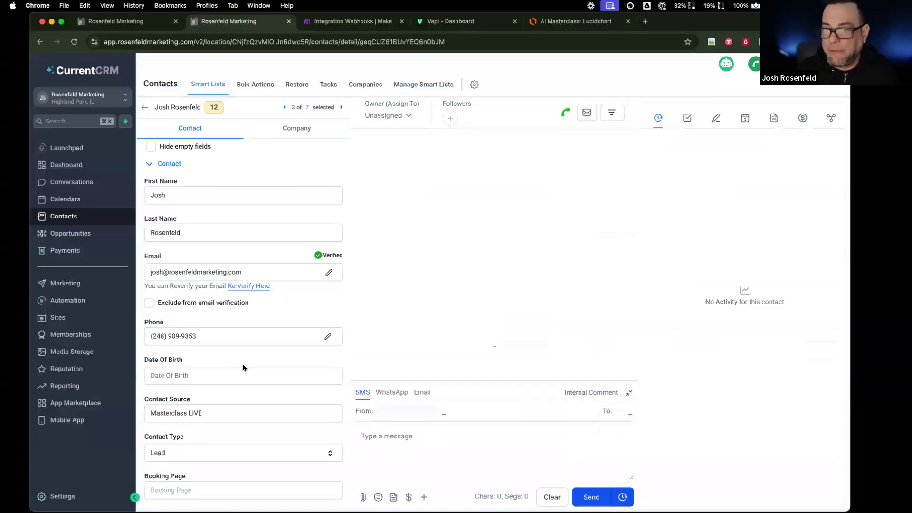
pyautogui.scroll(-20, 245, 366)
pyautogui.scroll(-5, 245, 369)
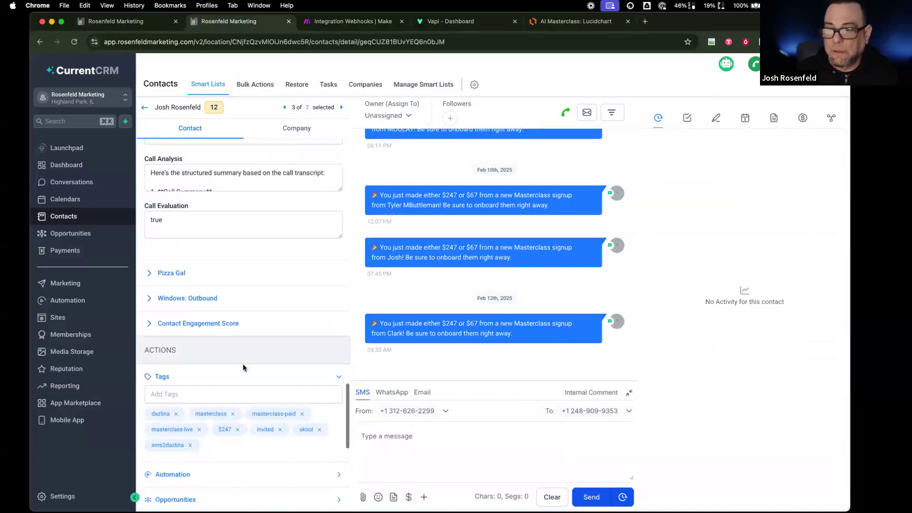
pyautogui.click(176, 298)
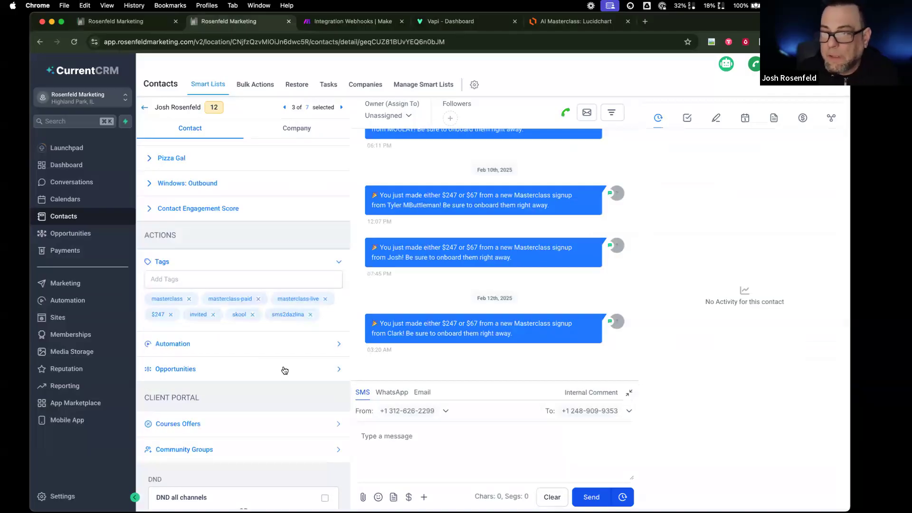
pyautogui.click(308, 314)
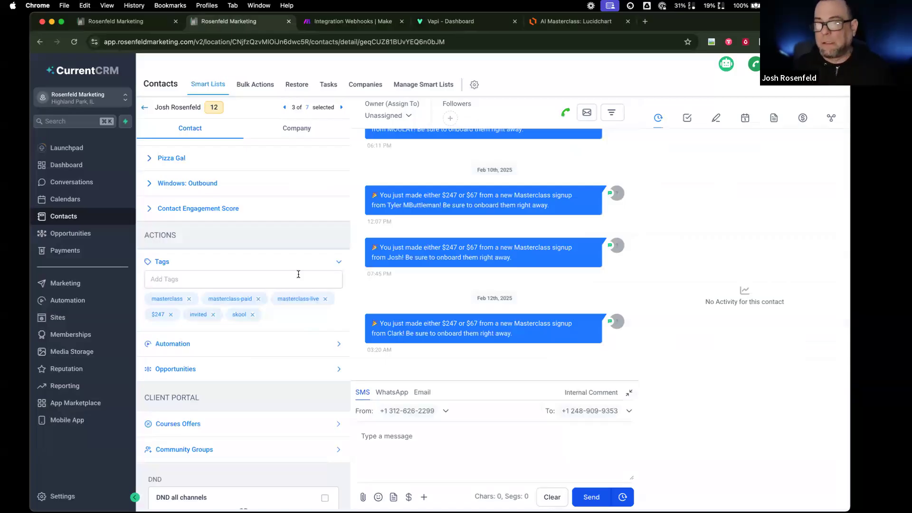
pyautogui.click(148, 24)
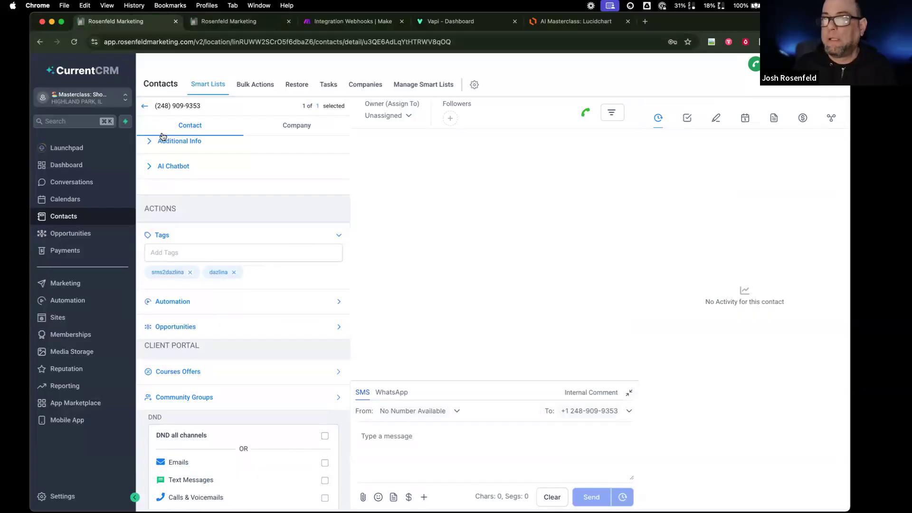
# - Test-run the Send SMS workflow on the sub-account's only contact, then return to the main account
pyautogui.click(145, 105)
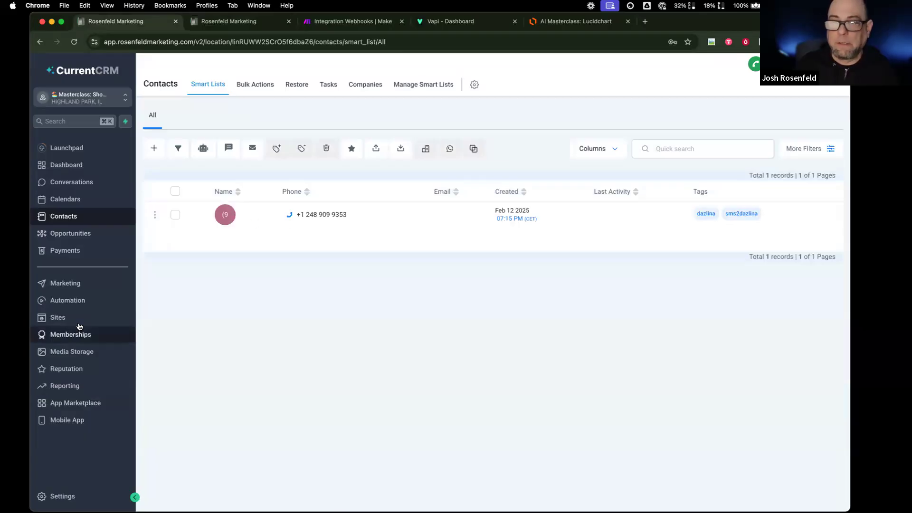
pyautogui.click(80, 303)
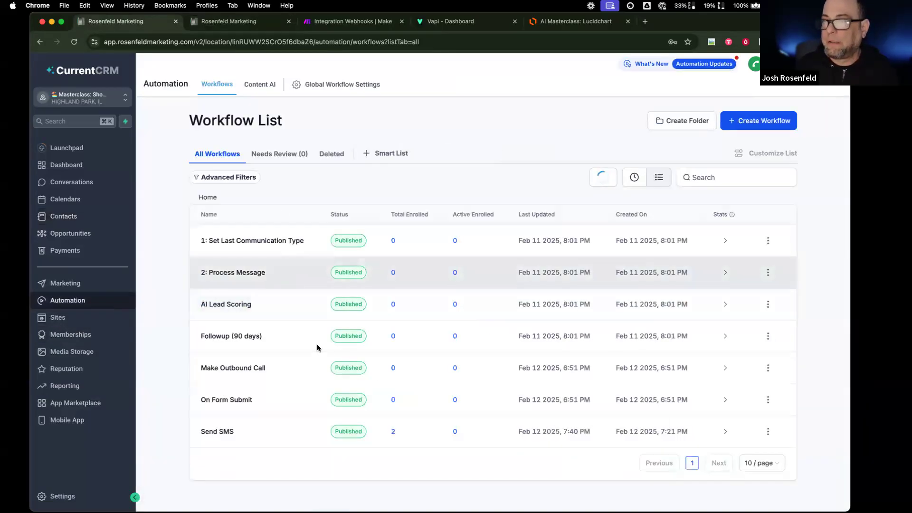
pyautogui.click(220, 432)
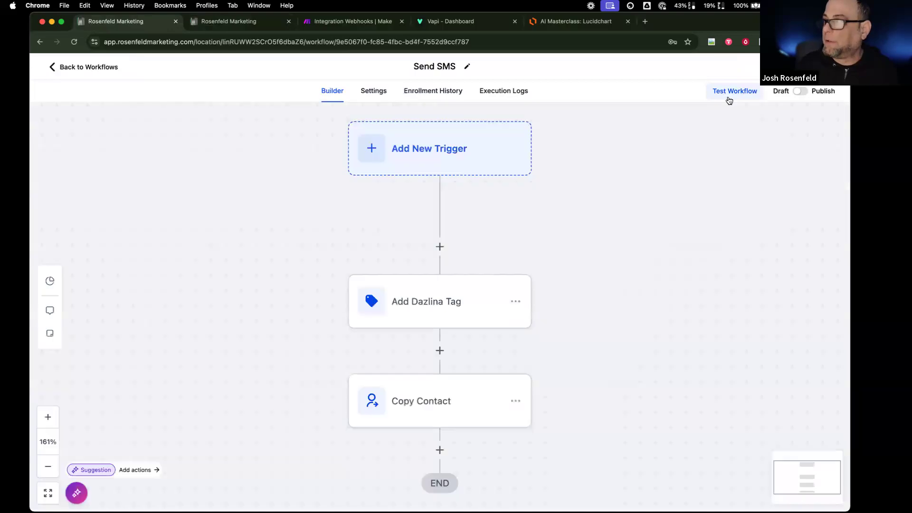
pyautogui.click(729, 99)
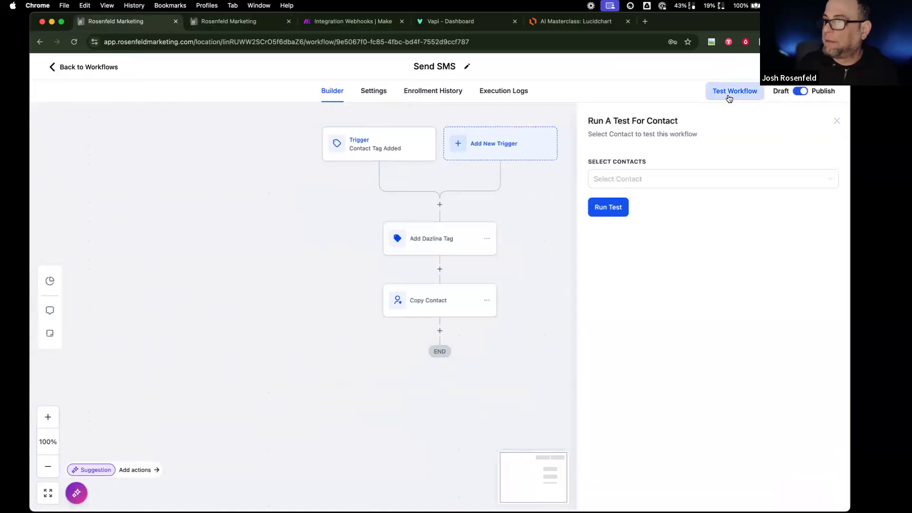
pyautogui.click(672, 176)
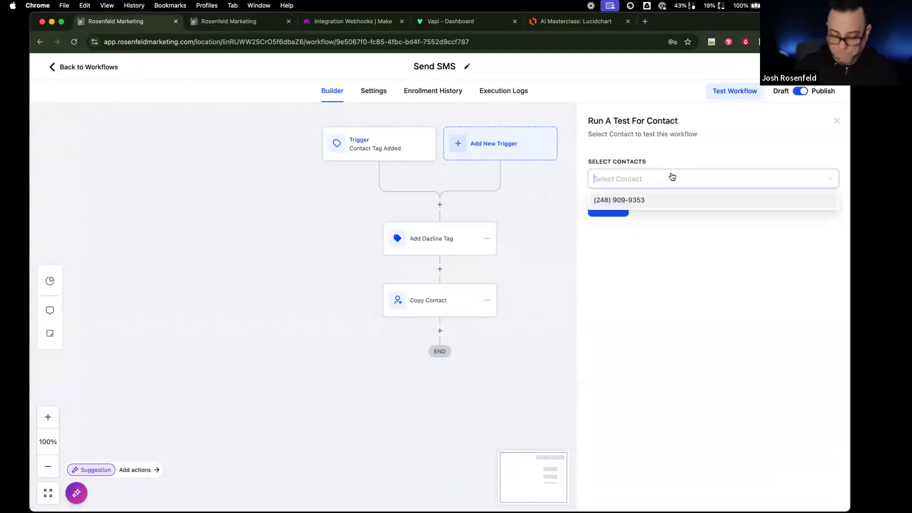
pyautogui.click(663, 208)
pyautogui.click(617, 214)
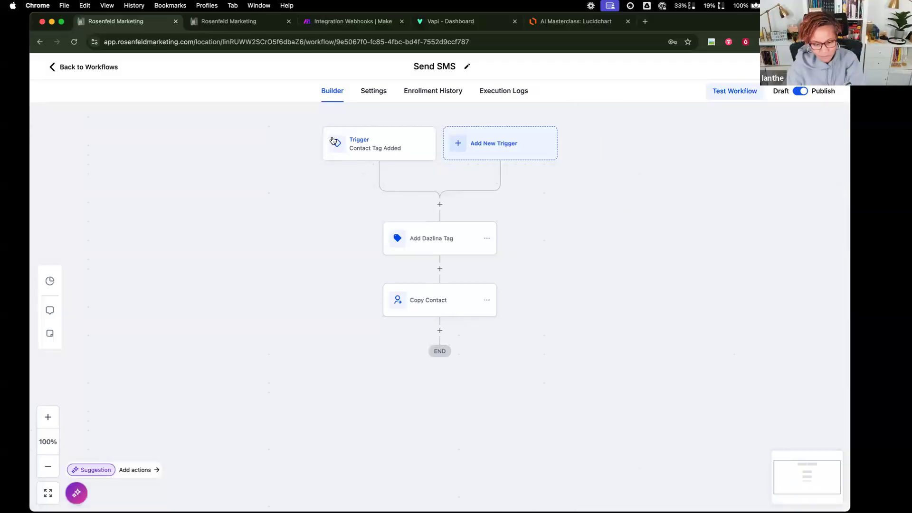
pyautogui.click(266, 22)
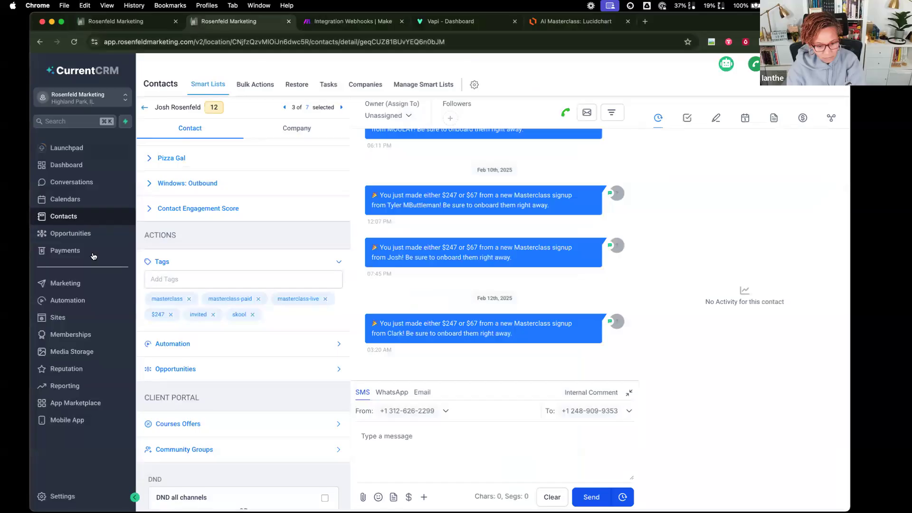
# - Reload the test contact's page so the 'You have a new order:' text appears
pyautogui.click(74, 42)
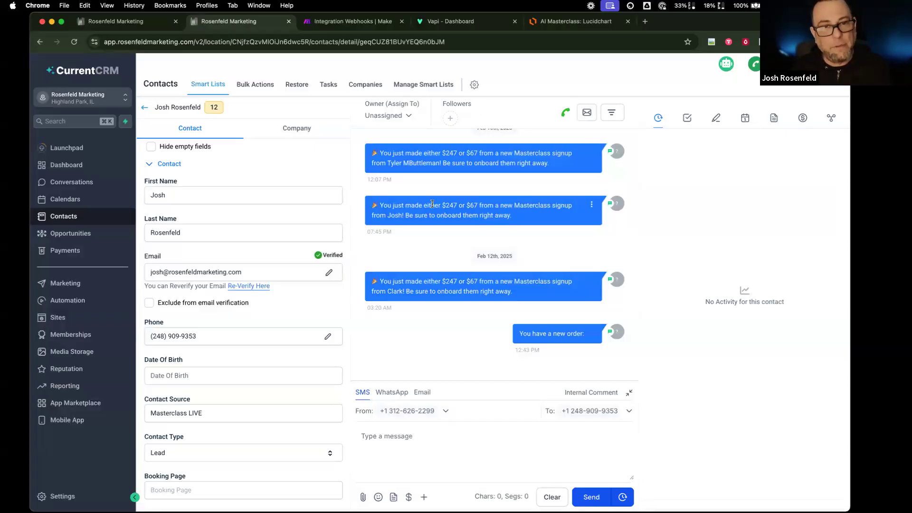
# - Look over the Make webhook scenario, then return to the CRM contact page
pyautogui.click(360, 20)
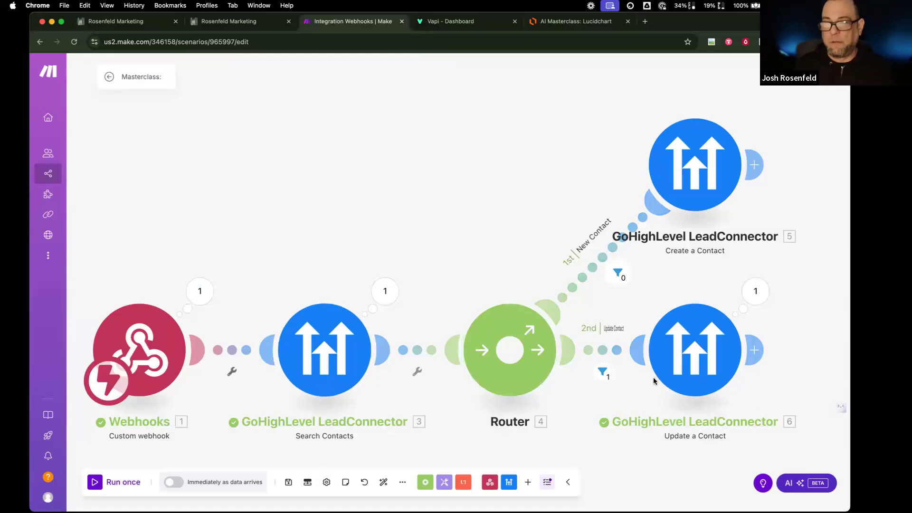
pyautogui.scroll(-1, 454, 238)
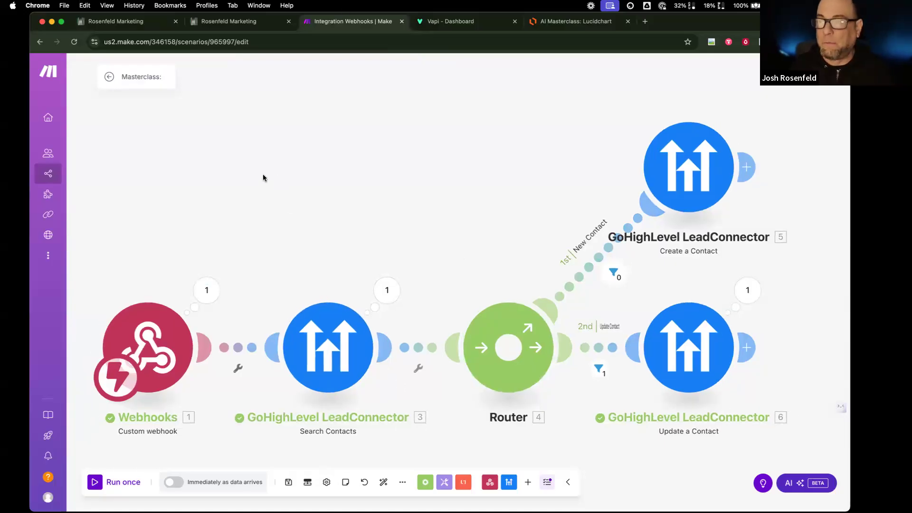
pyautogui.click(223, 20)
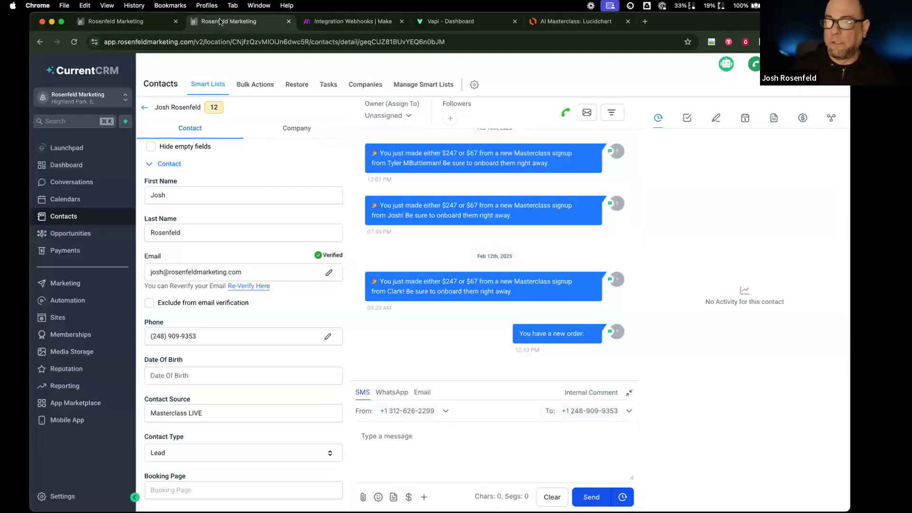
# - Review the Send SMS workflow's Copy Contact step unchanged and return to the contact's detail page
pyautogui.click(143, 21)
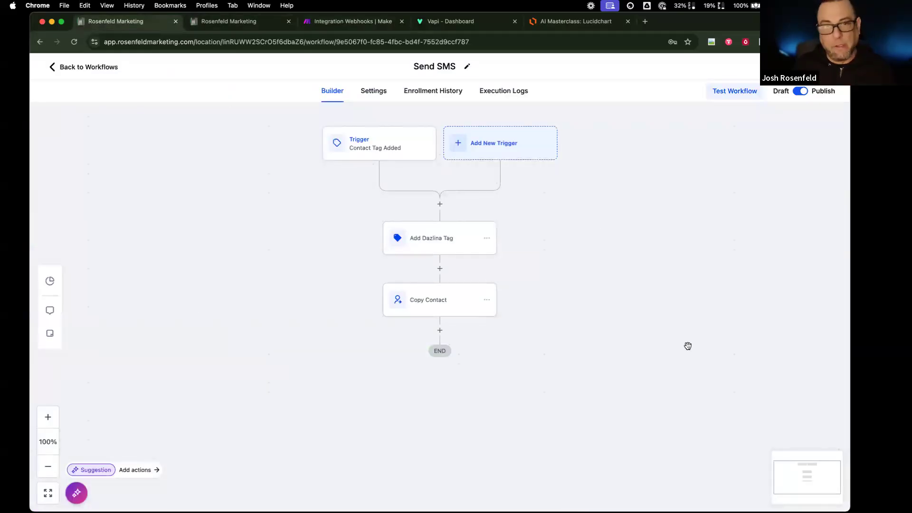
pyautogui.click(432, 302)
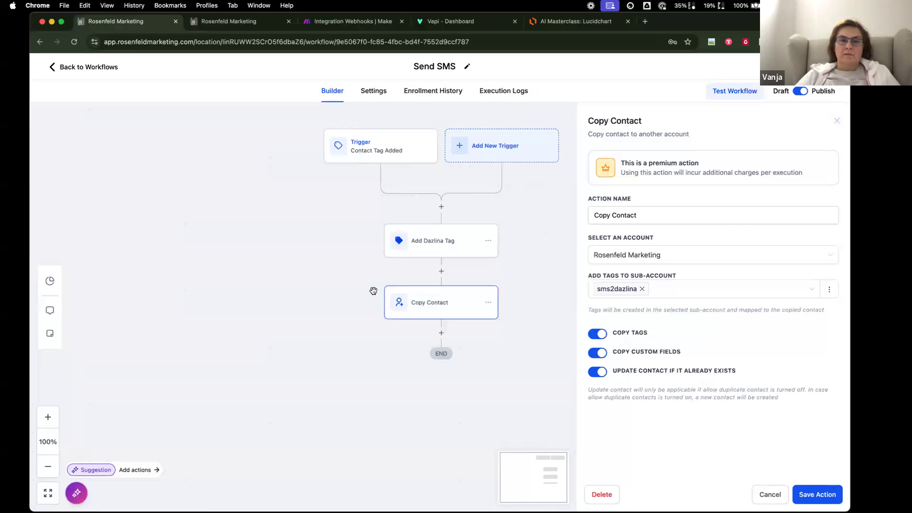
pyautogui.click(767, 489)
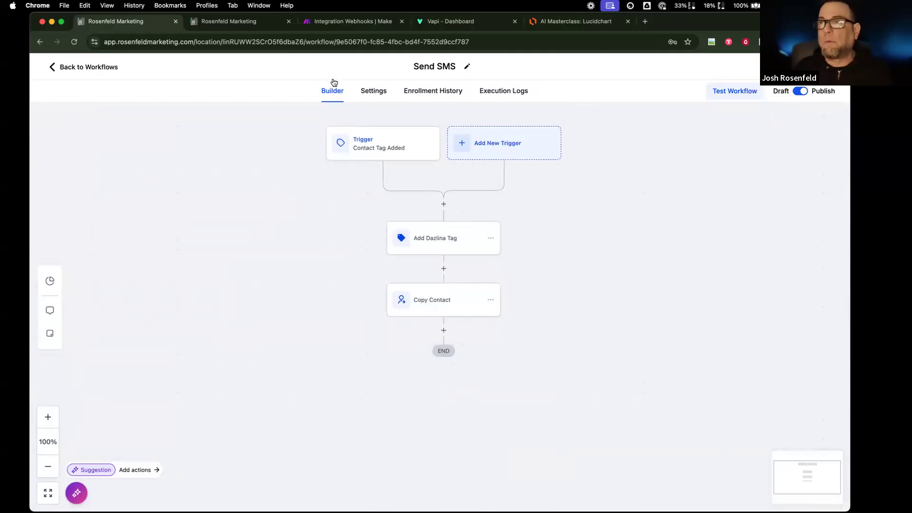
pyautogui.click(254, 28)
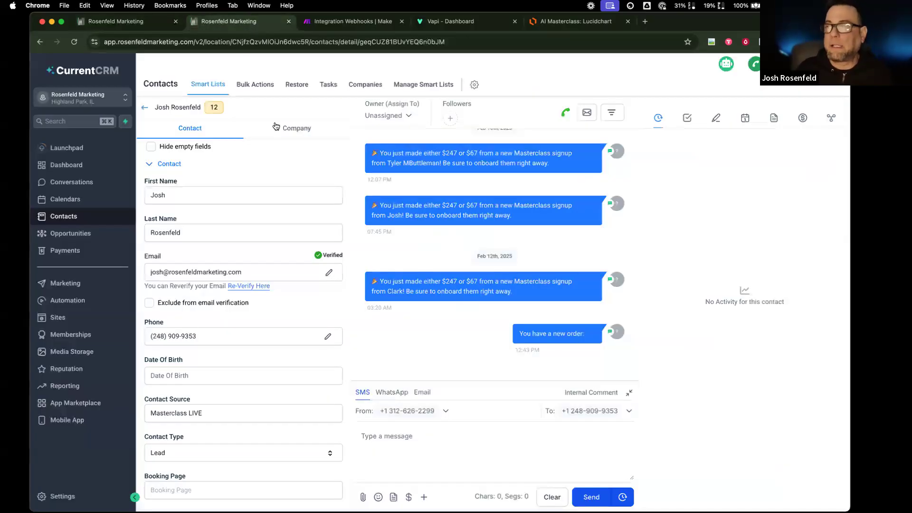
# - Go from Automation into account Settings and open the Phone Numbers page
pyautogui.click(76, 300)
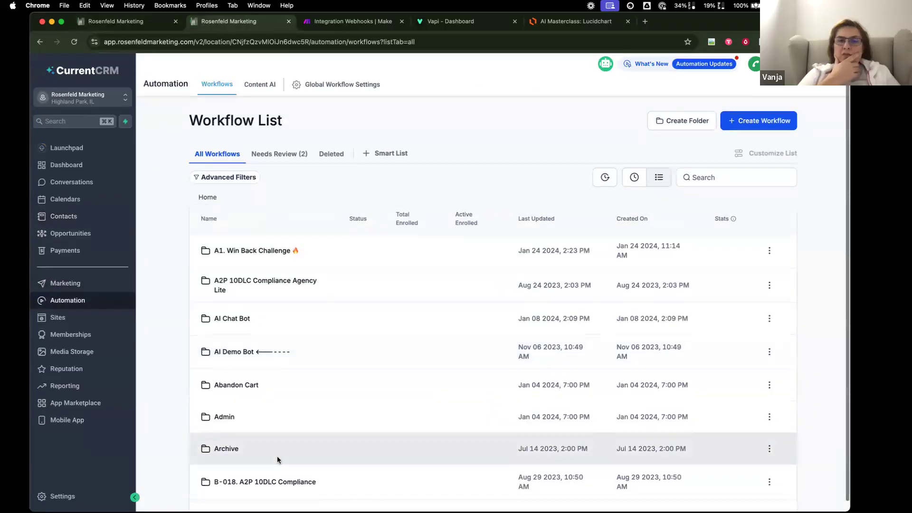
pyautogui.scroll(-3, 278, 458)
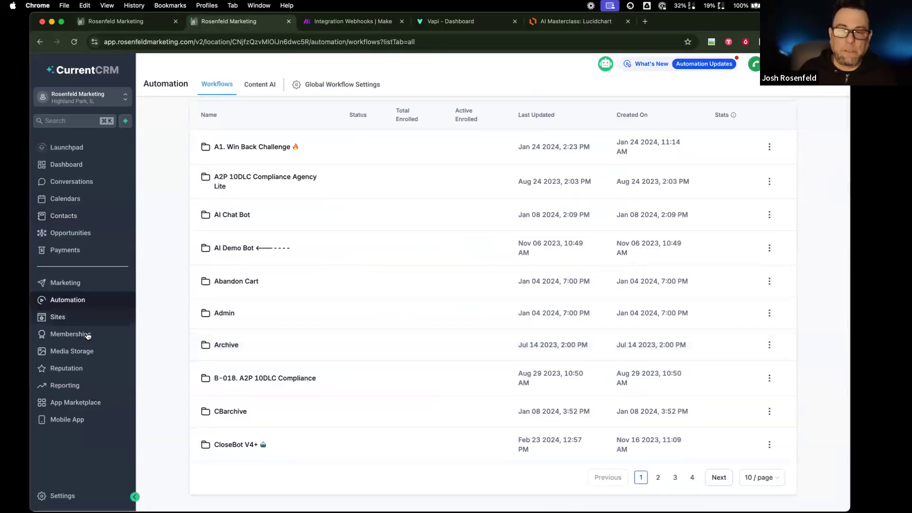
pyautogui.click(62, 496)
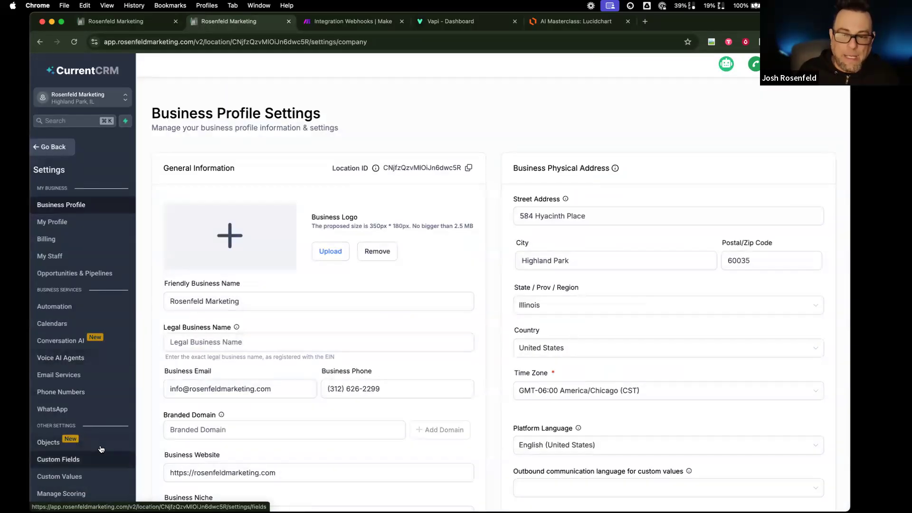
pyautogui.scroll(-3, 93, 356)
pyautogui.scroll(-1, 93, 356)
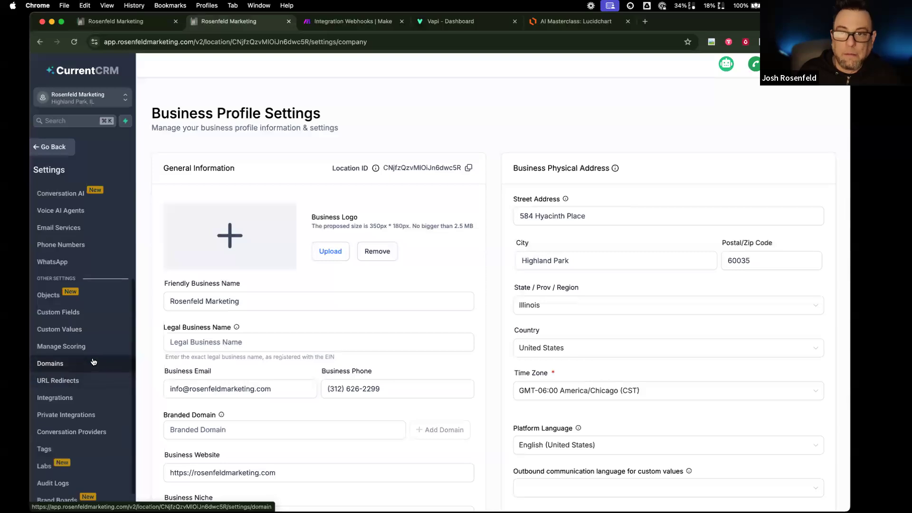
pyautogui.scroll(1, 61, 244)
pyautogui.click(62, 261)
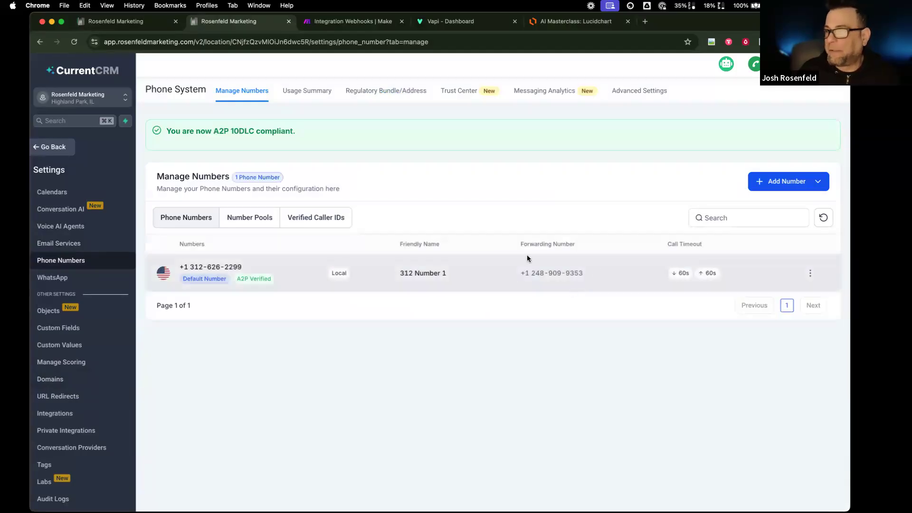
# - Select the default number '312 Number 1' without its country code, then return to the workflows
pyautogui.moveTo(243, 269); pyautogui.dragTo(180, 267)
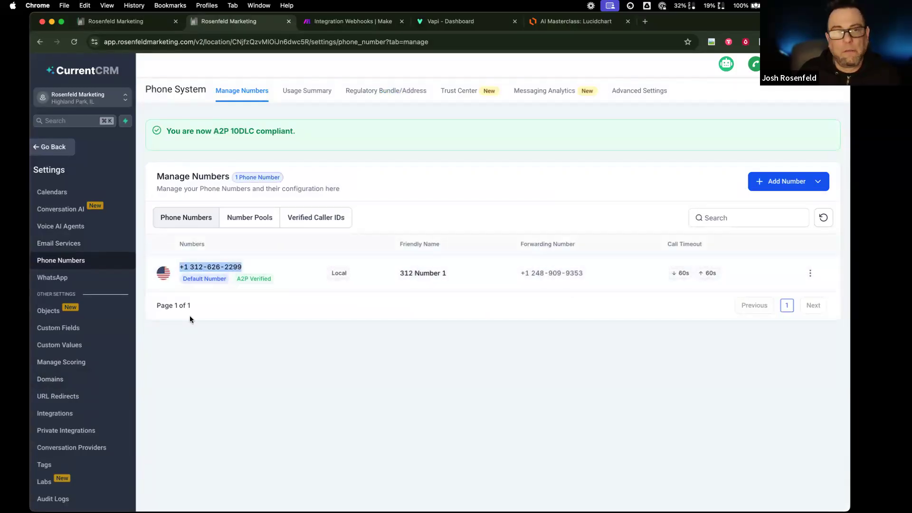
pyautogui.click(206, 269)
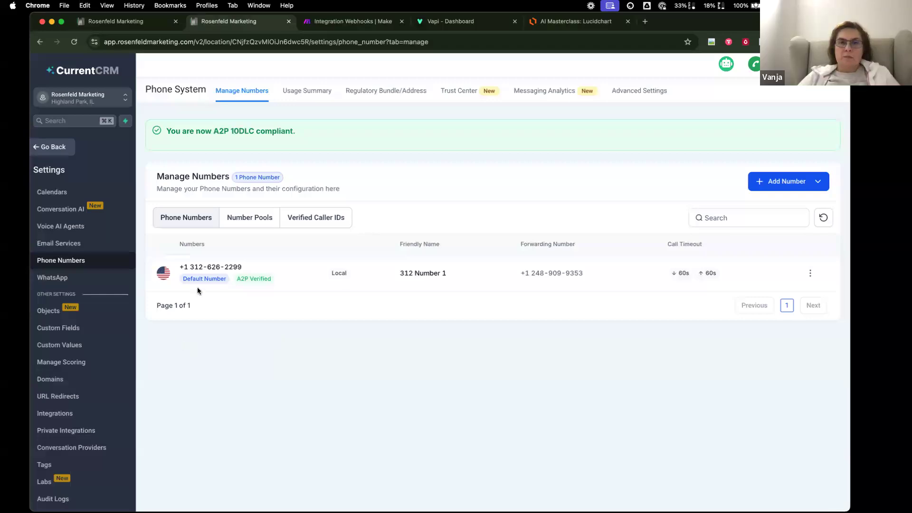
pyautogui.moveTo(193, 267); pyautogui.dragTo(244, 269)
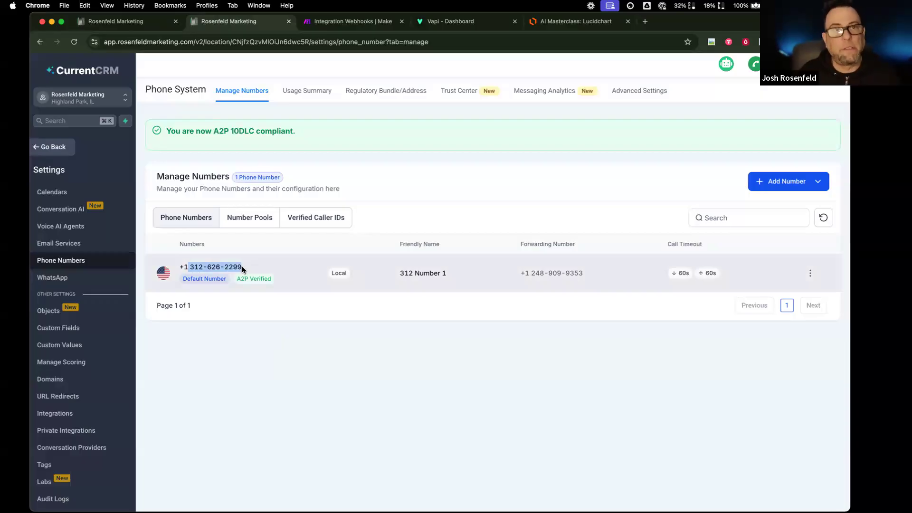
pyautogui.click(244, 266)
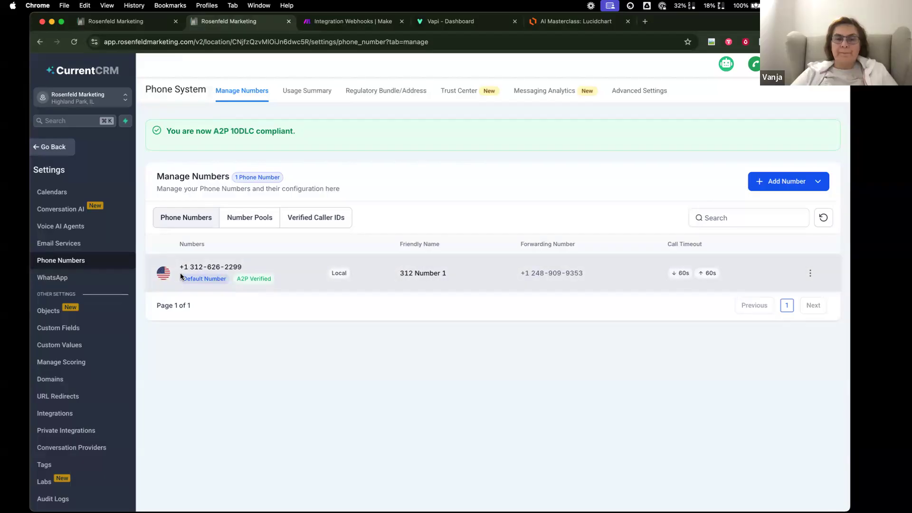
pyautogui.click(49, 146)
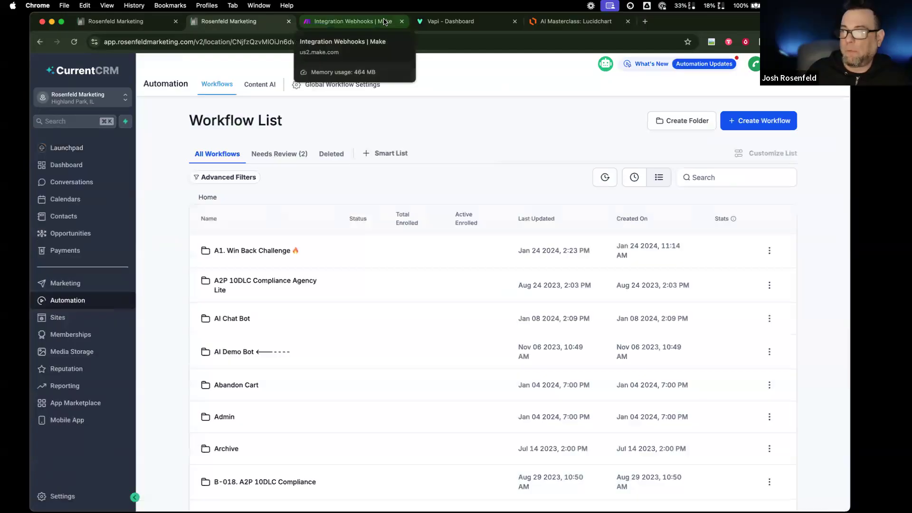
# - Switch to the Vapi Dashboard tab with the HS assistant's advanced settings
pyautogui.click(445, 23)
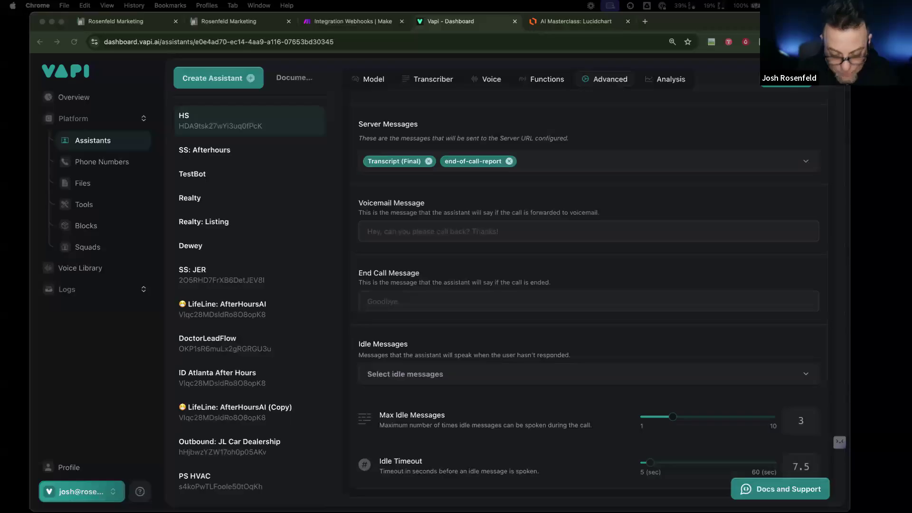
# - Load mycrmsim.com in a new browser tab
pyautogui.click(645, 22)
pyautogui.write('mycrmsim.com')
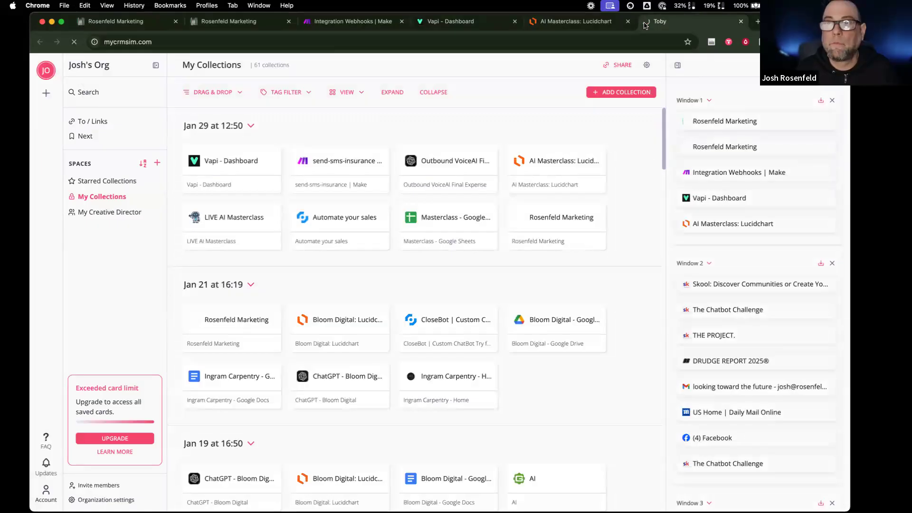
pyautogui.press('Return')
pyautogui.click(183, 42)
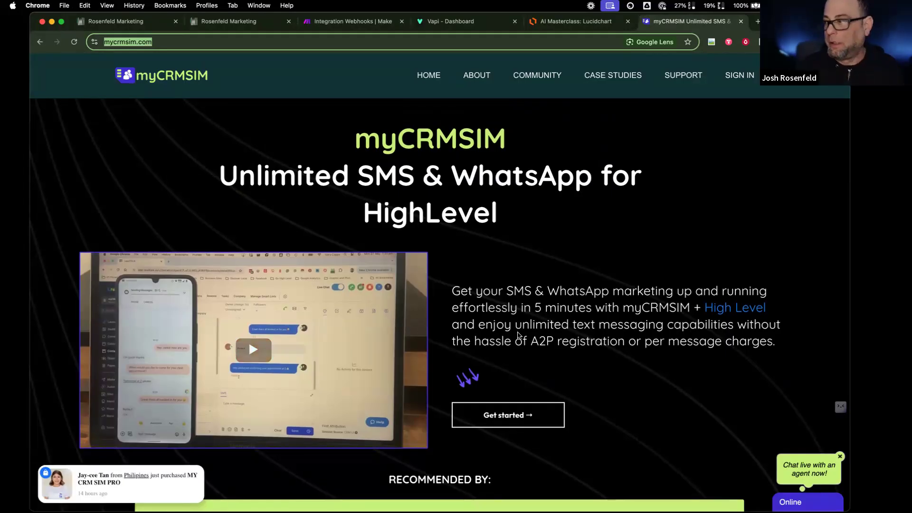
# - Scroll the myCRMSIM homepage past the WhatsApp tagline to its feature cards, then close the tab
pyautogui.scroll(-5, 517, 335)
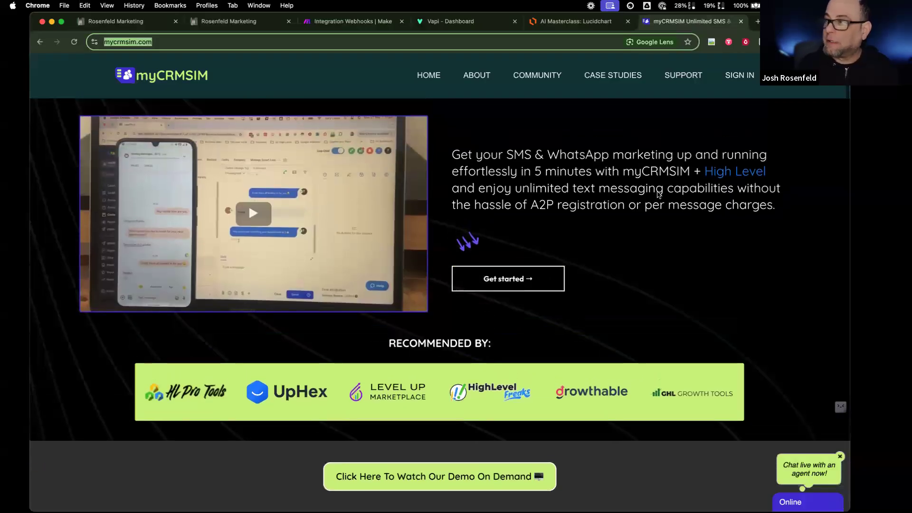
pyautogui.moveTo(557, 153); pyautogui.dragTo(604, 160)
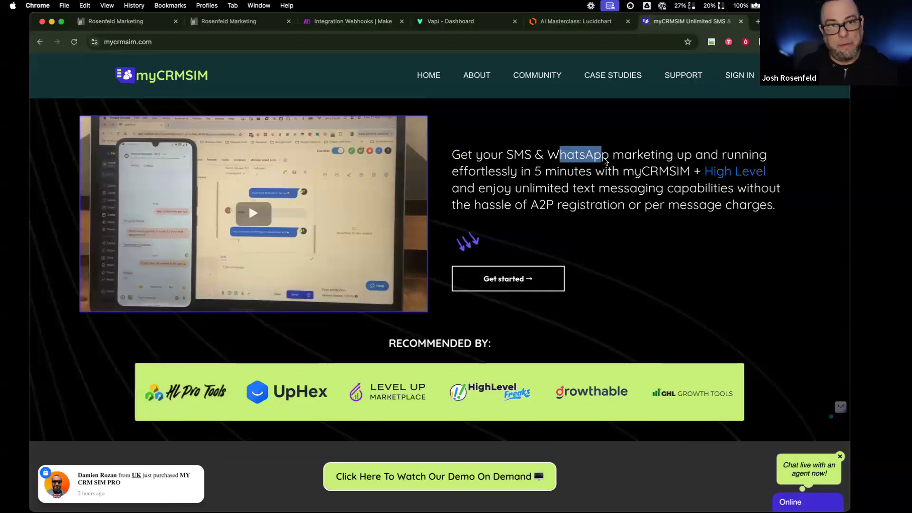
pyautogui.doubleClick(593, 160)
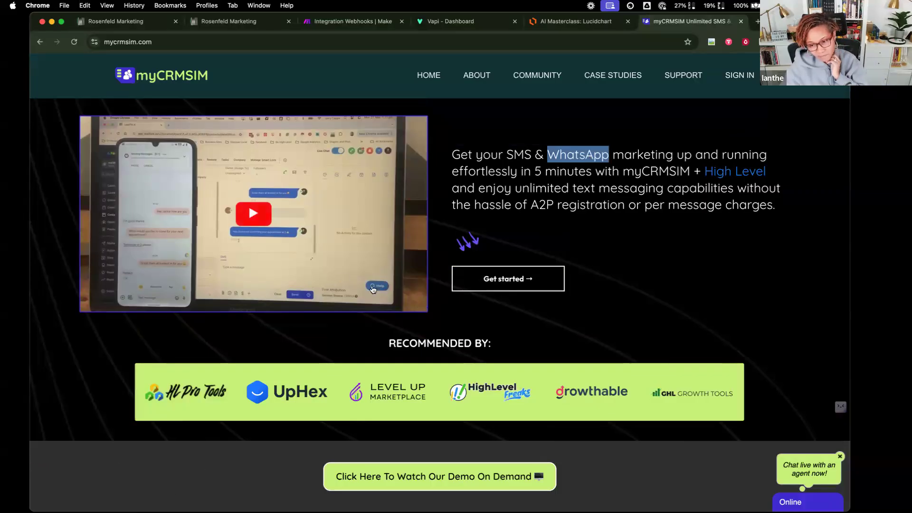
pyautogui.scroll(-4, 455, 297)
pyautogui.scroll(-20, 454, 297)
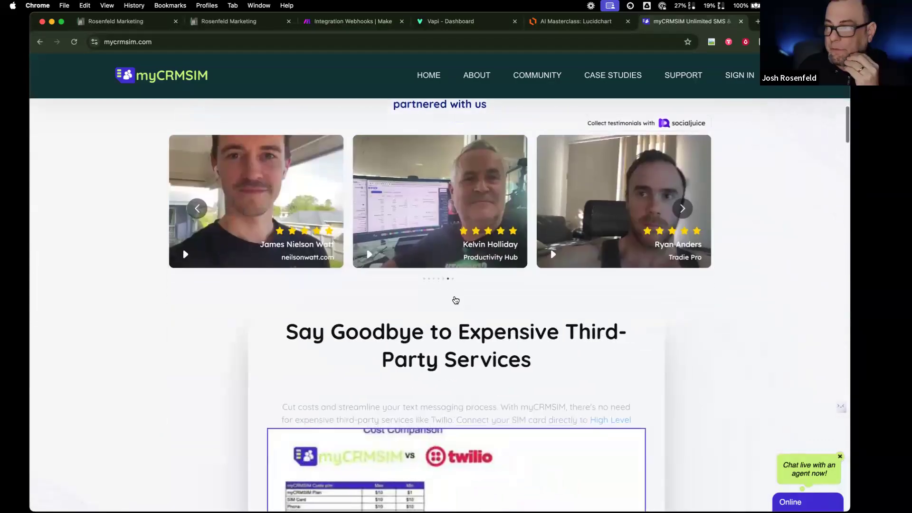
pyautogui.scroll(-5, 454, 299)
pyautogui.scroll(4, 454, 298)
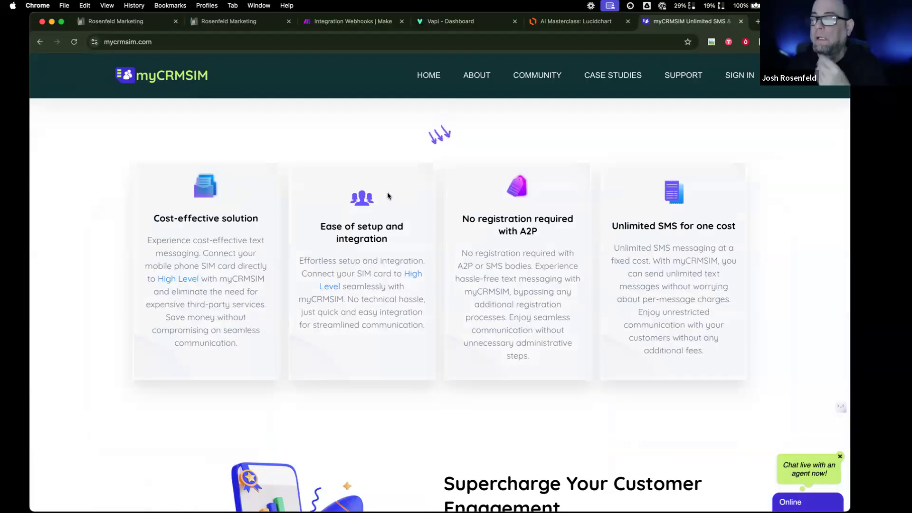
pyautogui.click(741, 22)
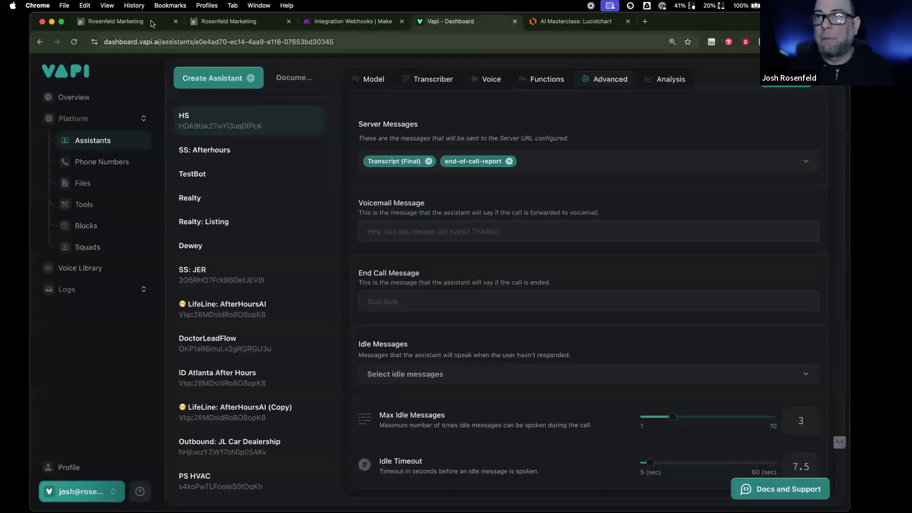
# - Show the Send SMS workflow with WorkFlowy notes over it, highlighting 'Vapi to Make to GHL'
pyautogui.click(230, 21)
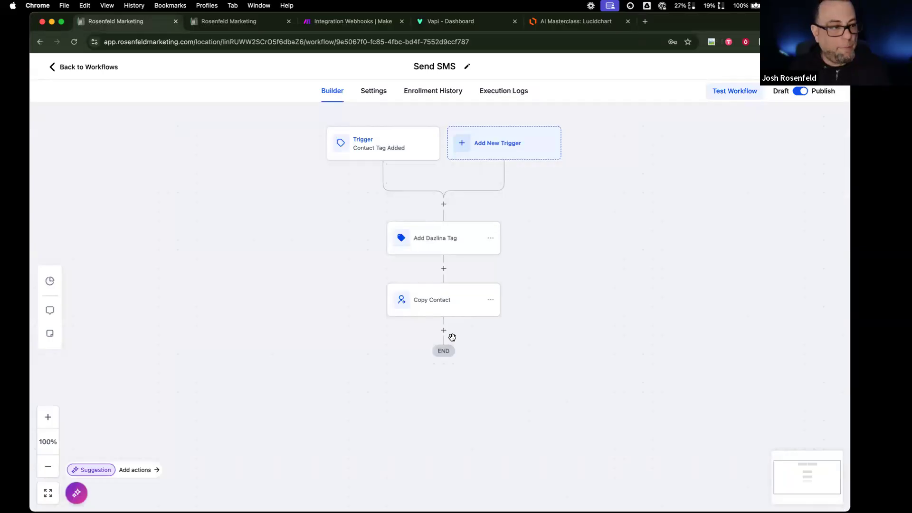
pyautogui.moveTo(458, 37); pyautogui.dragTo(435, 76)
pyautogui.moveTo(447, 338); pyautogui.dragTo(301, 334)
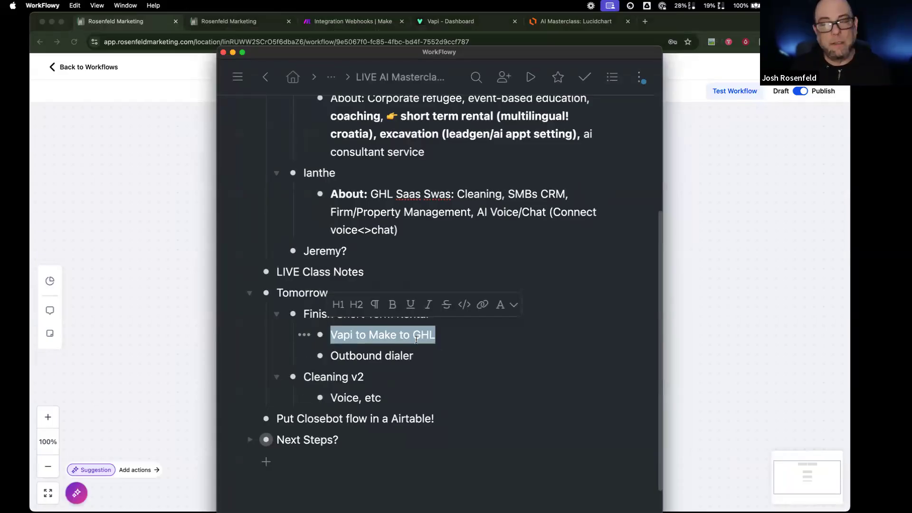
# - Move the WorkFlowy notes aside and bring Chrome's Send SMS workflow builder to the front
pyautogui.click(409, 355)
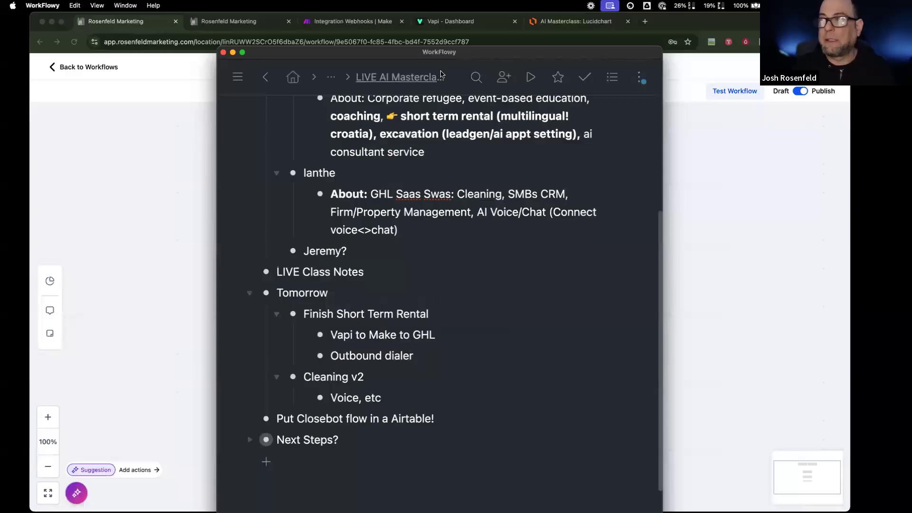
pyautogui.moveTo(389, 59); pyautogui.dragTo(0, 71)
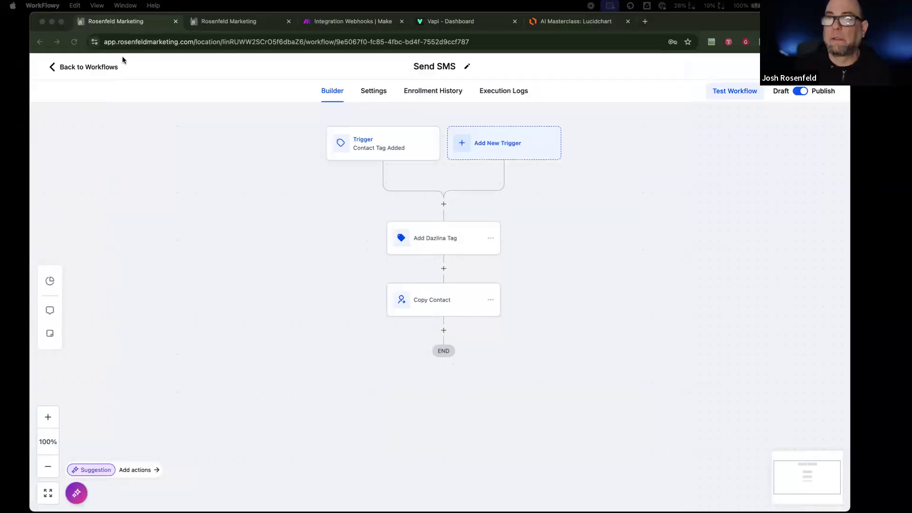
pyautogui.click(101, 65)
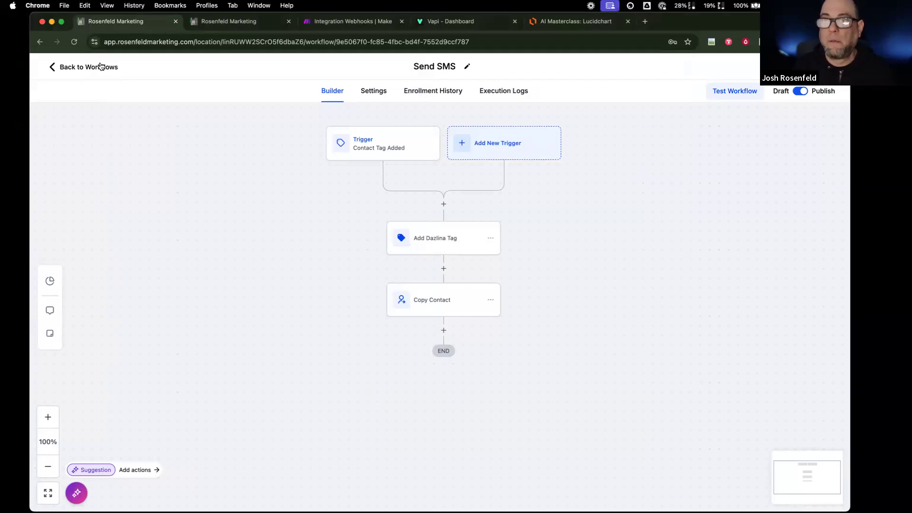
# - Leave the workflow for Sites, passing the Websites and Forms lists to reach Funnels
pyautogui.click(101, 66)
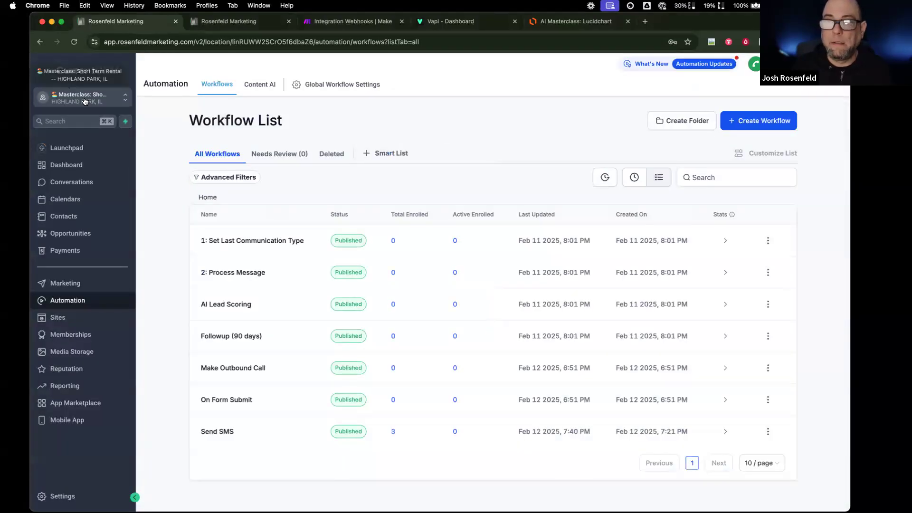
pyautogui.click(94, 319)
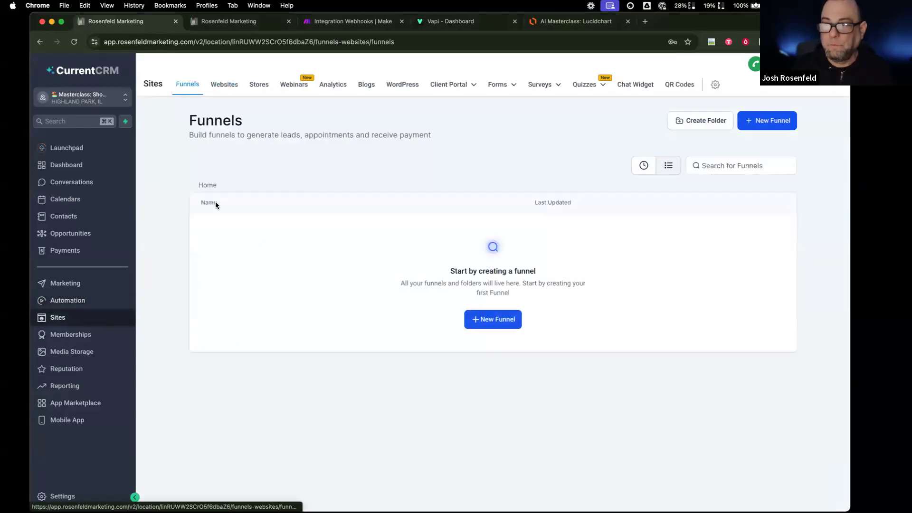
pyautogui.click(230, 88)
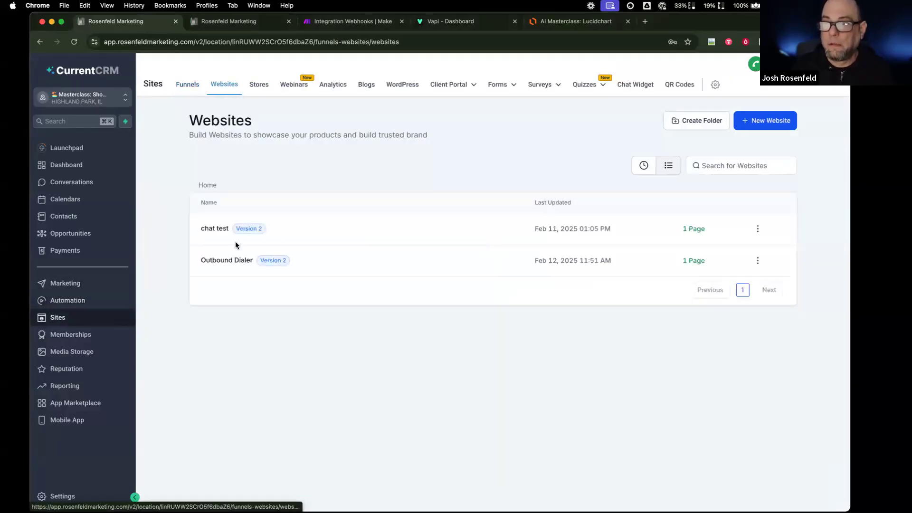
pyautogui.click(500, 85)
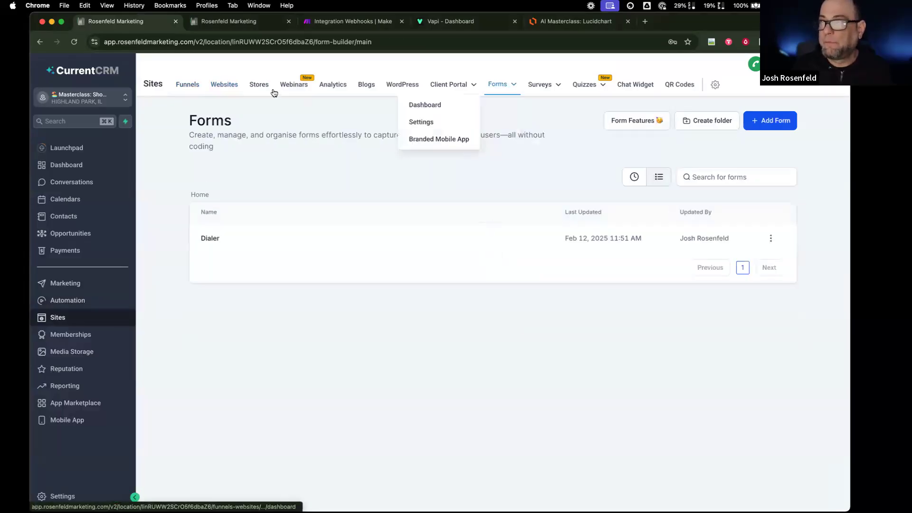
pyautogui.click(193, 88)
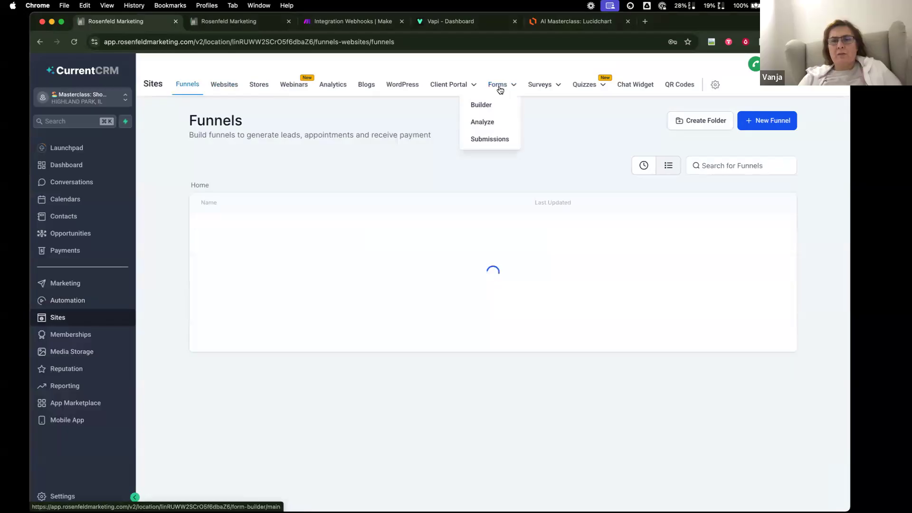
# - Open the Sites Forms builder list, which shows the single Dialer form
pyautogui.click(500, 88)
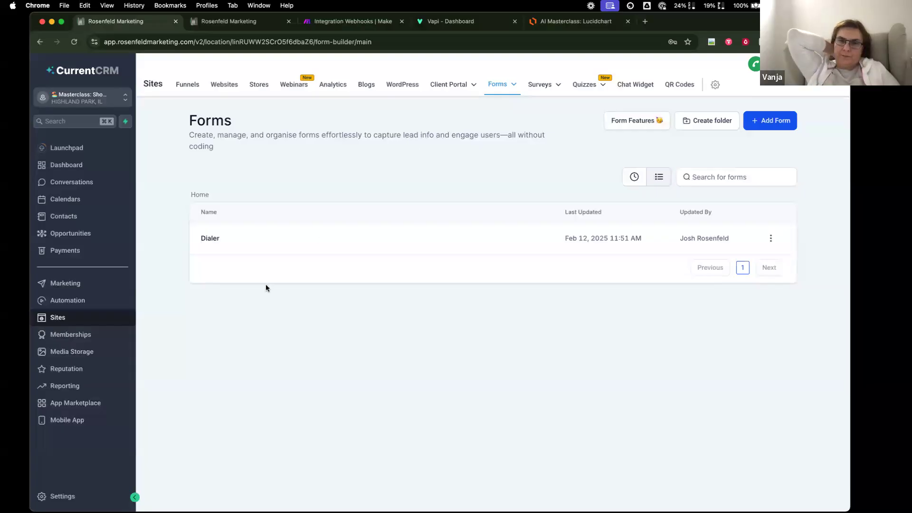
# - Open the Dialer form in the builder, then return to the forms list
pyautogui.moveTo(498, 84)
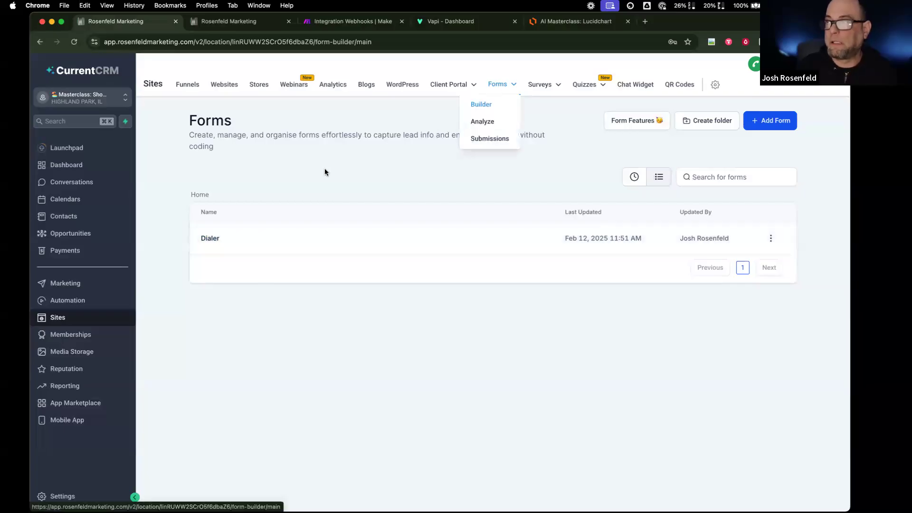
pyautogui.click(213, 238)
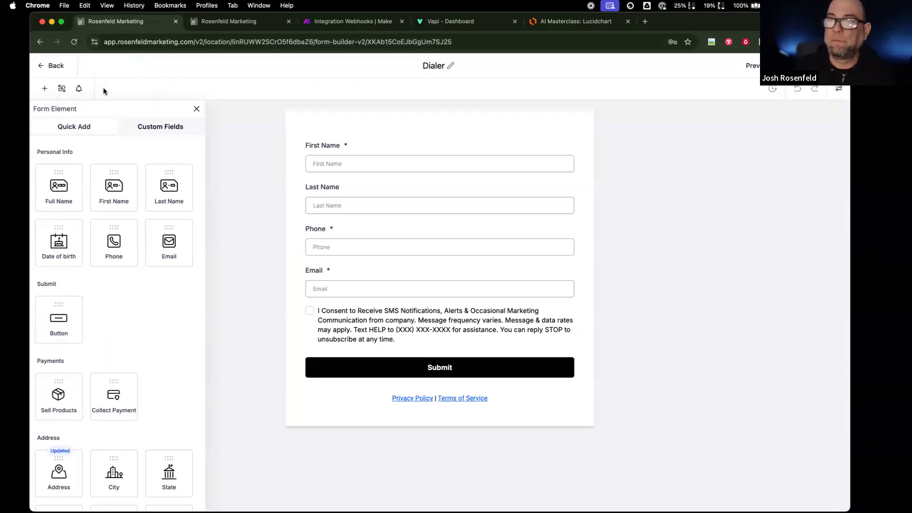
pyautogui.click(56, 67)
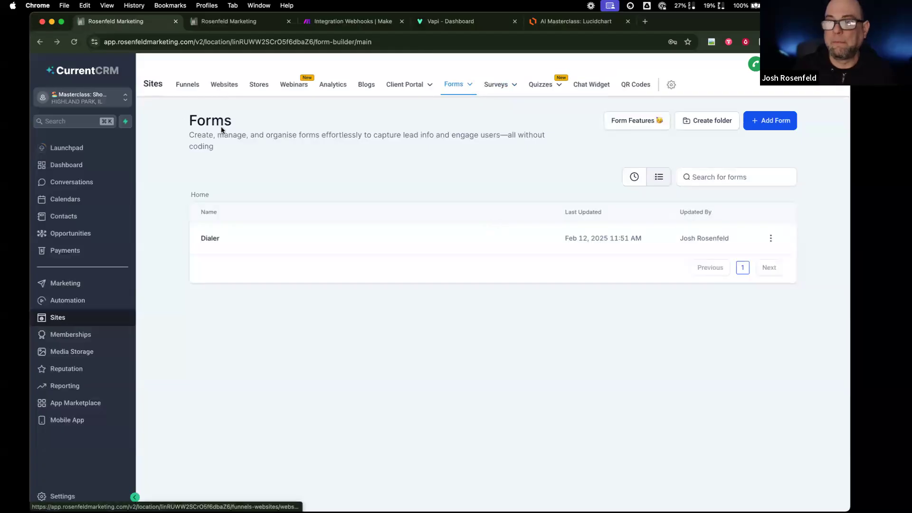
# - Preview the Outbound Dialer website's page, then open the account Settings
pyautogui.click(221, 87)
pyautogui.click(223, 260)
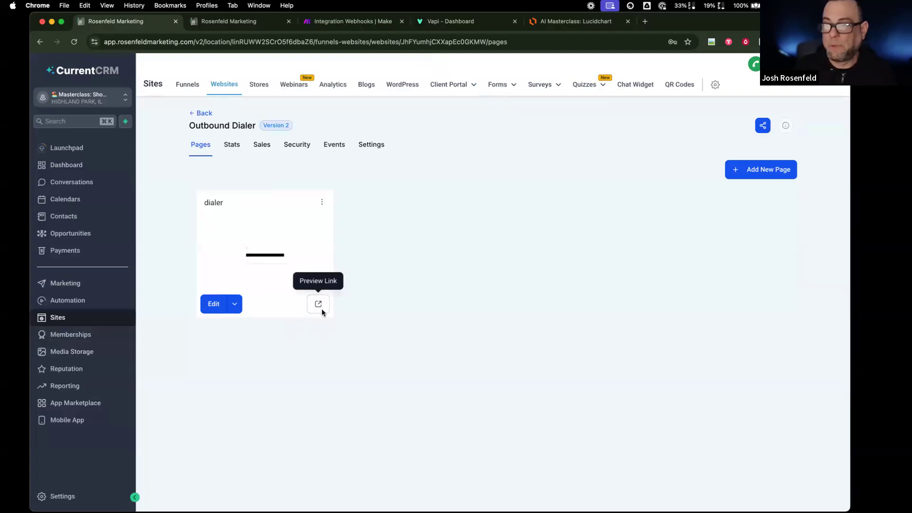
pyautogui.click(319, 309)
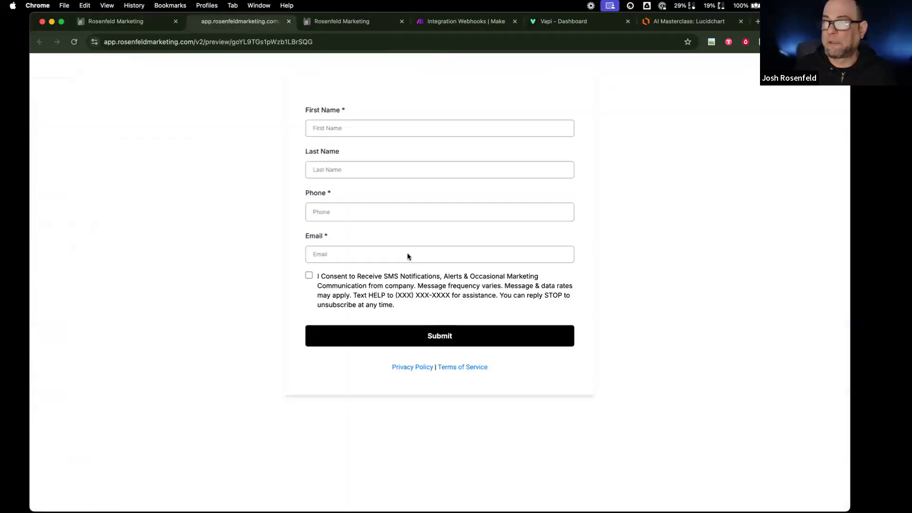
pyautogui.click(141, 27)
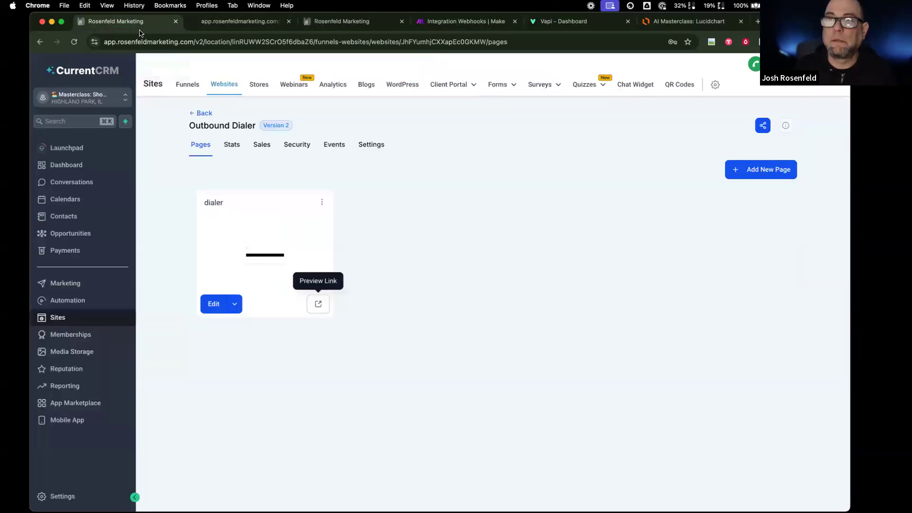
pyautogui.click(57, 496)
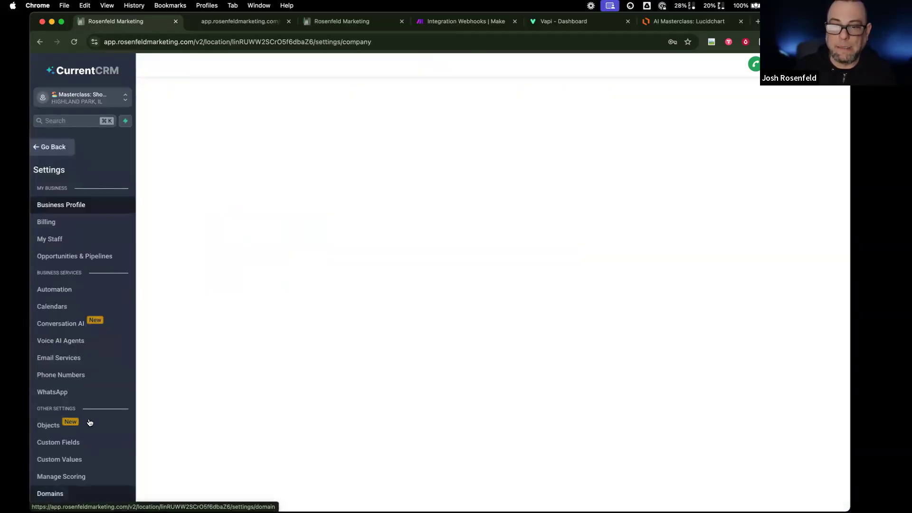
# - View the three empty VAPI custom values, then return to the Vapi dashboard tab
pyautogui.click(83, 459)
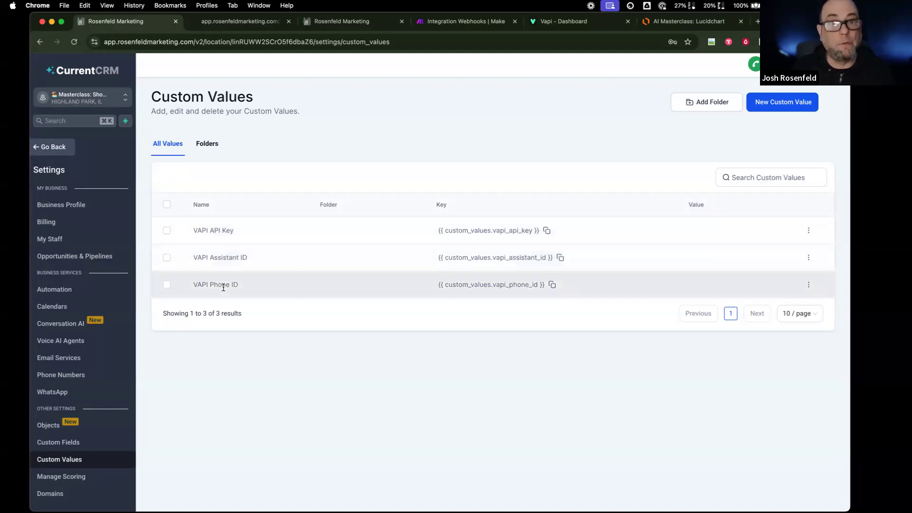
pyautogui.click(561, 21)
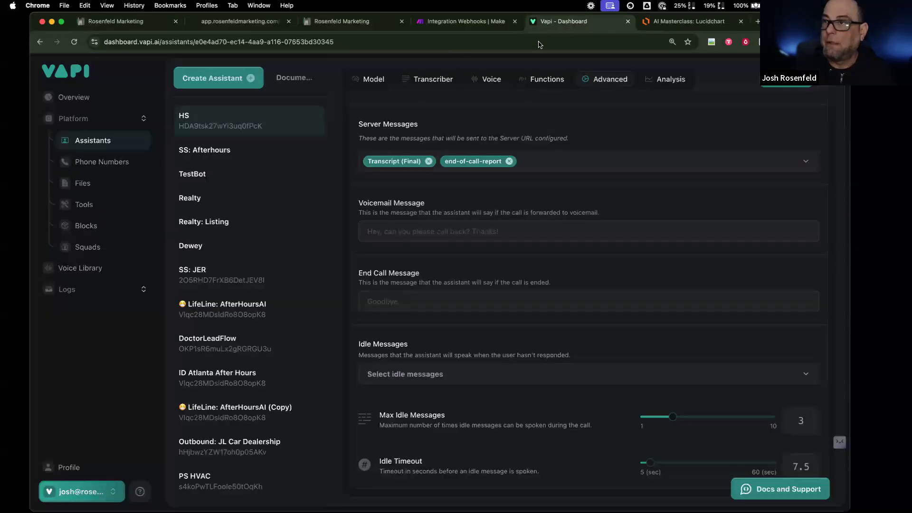
# - Copy the Short Term Rental: Dazlina assistant's ID in Vapi
pyautogui.scroll(-5, 232, 356)
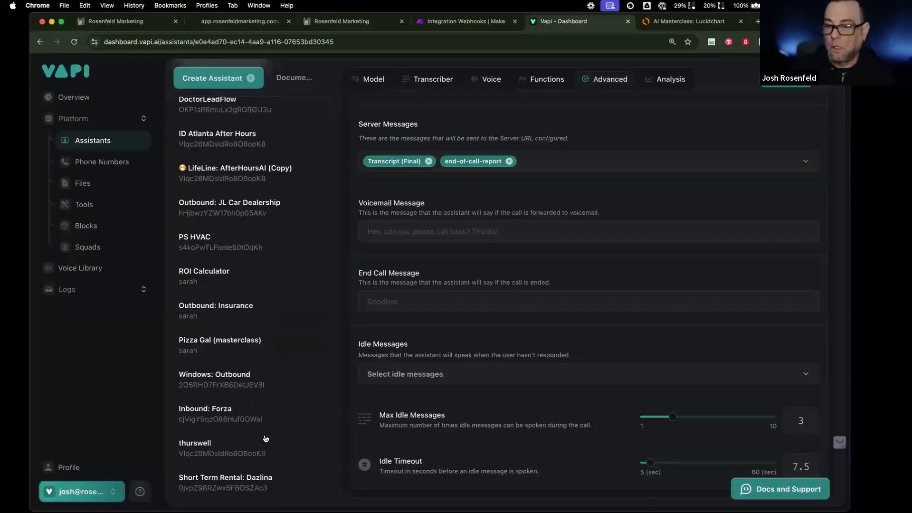
pyautogui.click(280, 476)
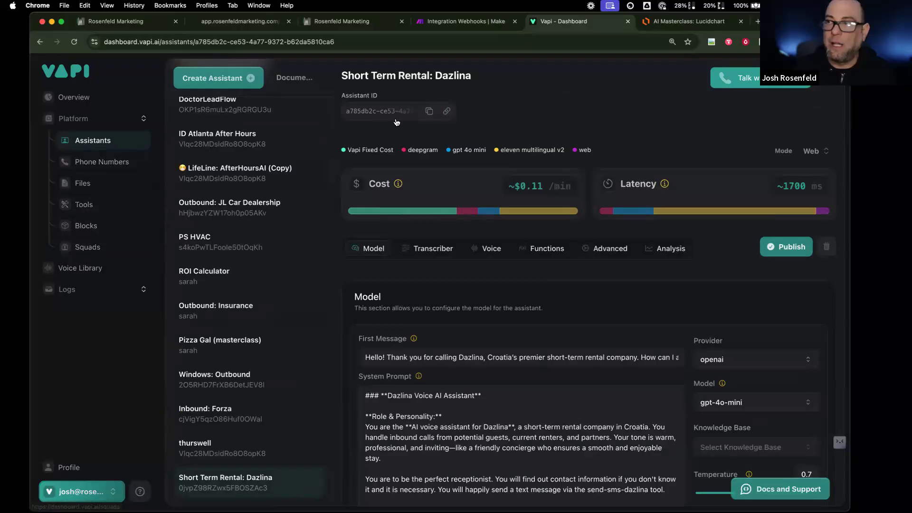
pyautogui.click(430, 112)
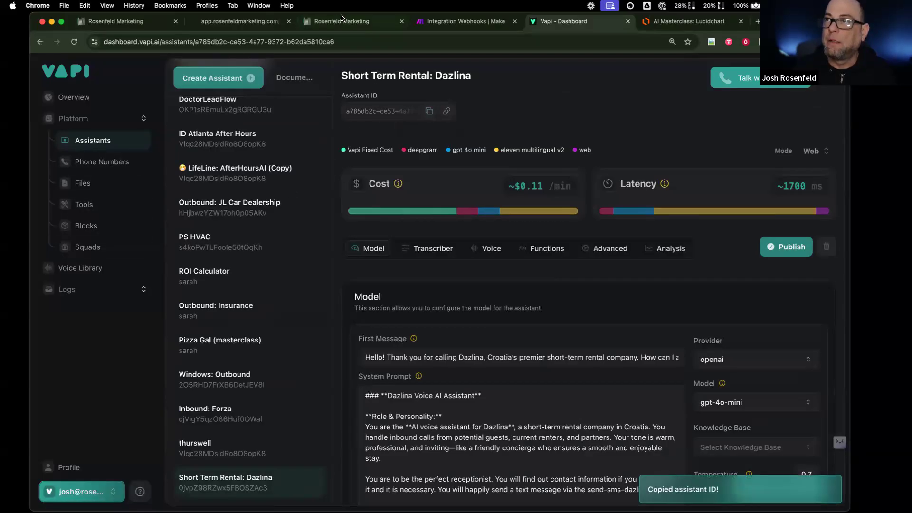
# - Paste the copied ID into CurrentCRM's VAPI Assistant ID custom value and update it
pyautogui.click(240, 21)
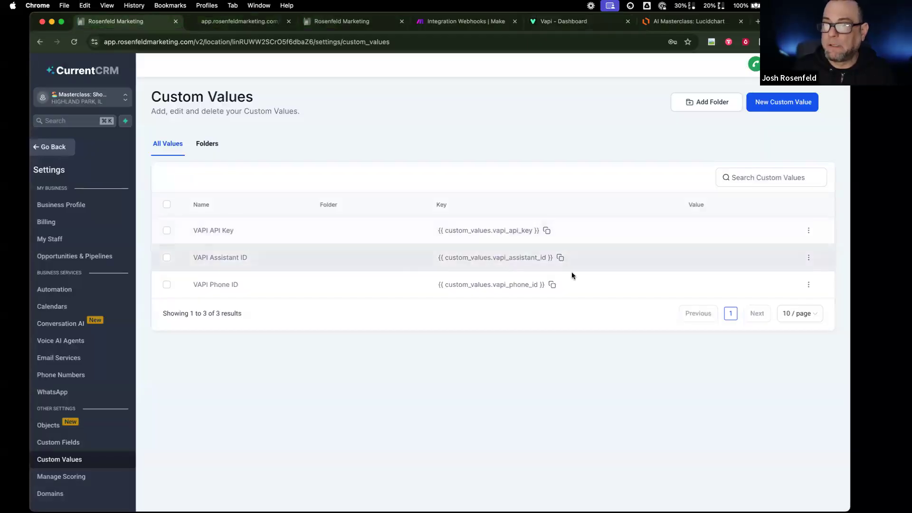
pyautogui.click(808, 257)
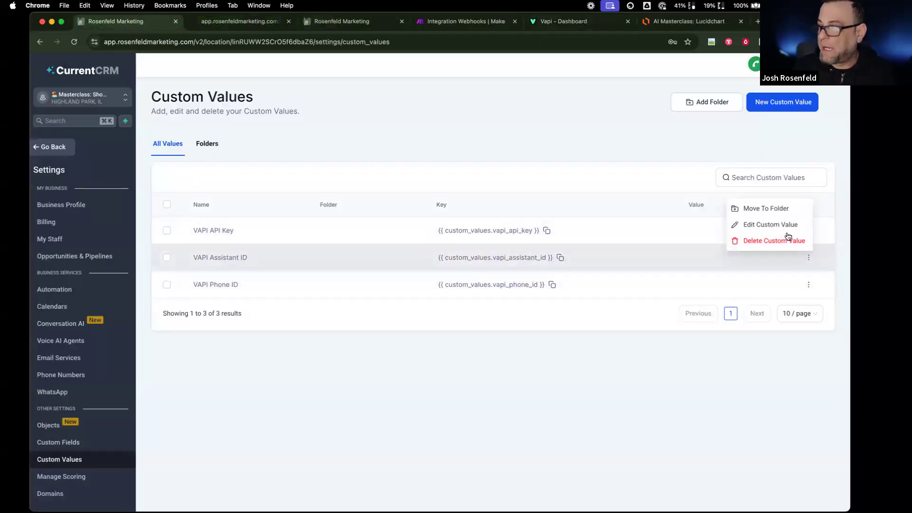
pyautogui.click(781, 225)
pyautogui.click(410, 302)
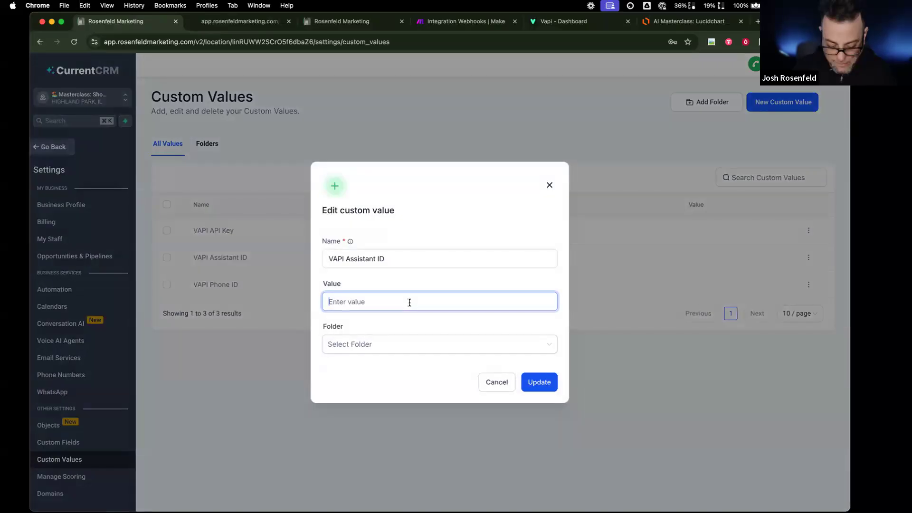
pyautogui.press('super+v')
pyautogui.click(539, 382)
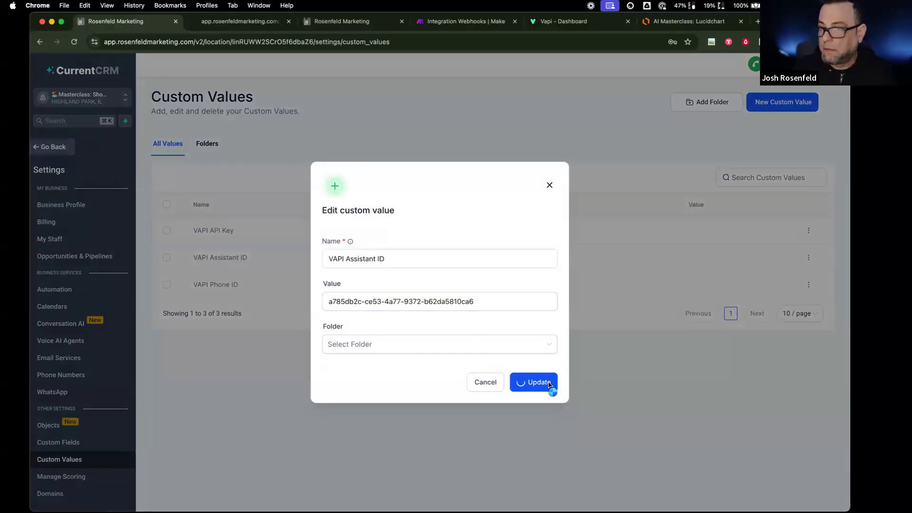
pyautogui.click(580, 21)
pyautogui.click(134, 161)
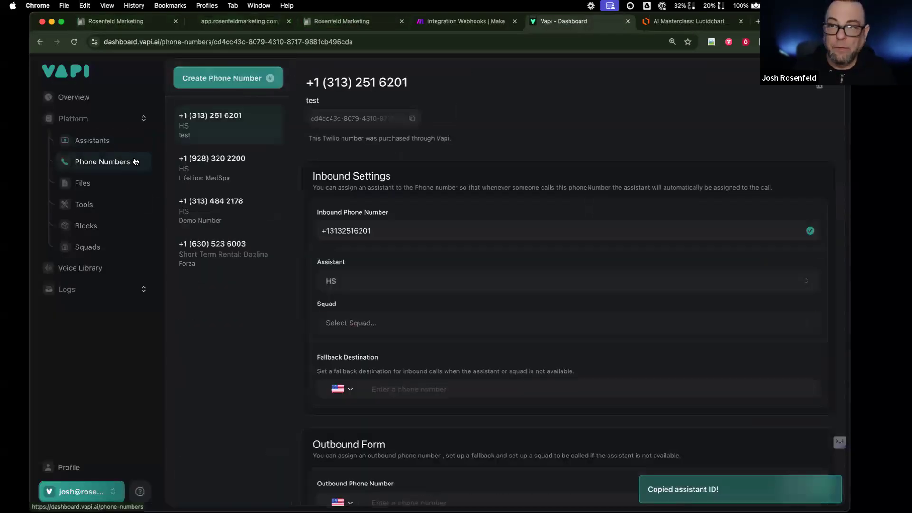
# - Paste the Forza number's ID into the VAPI Phone ID custom value and update it
pyautogui.click(261, 258)
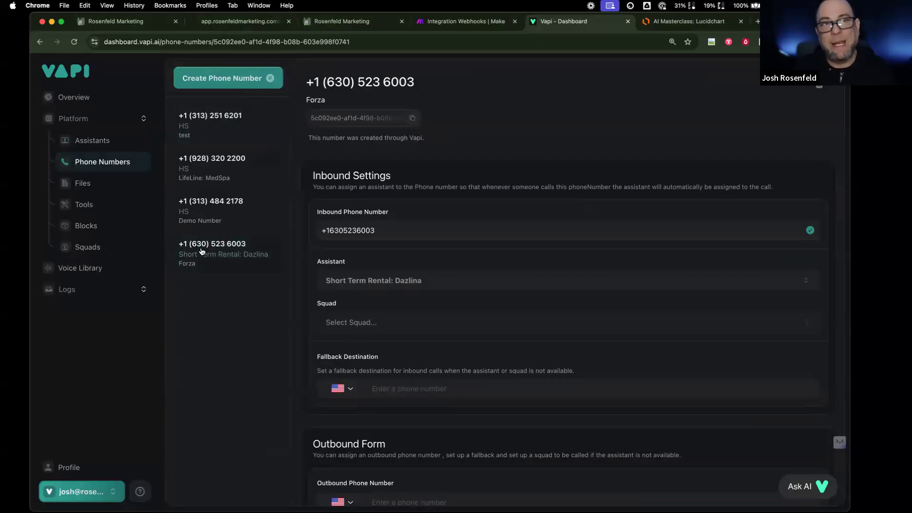
pyautogui.click(115, 21)
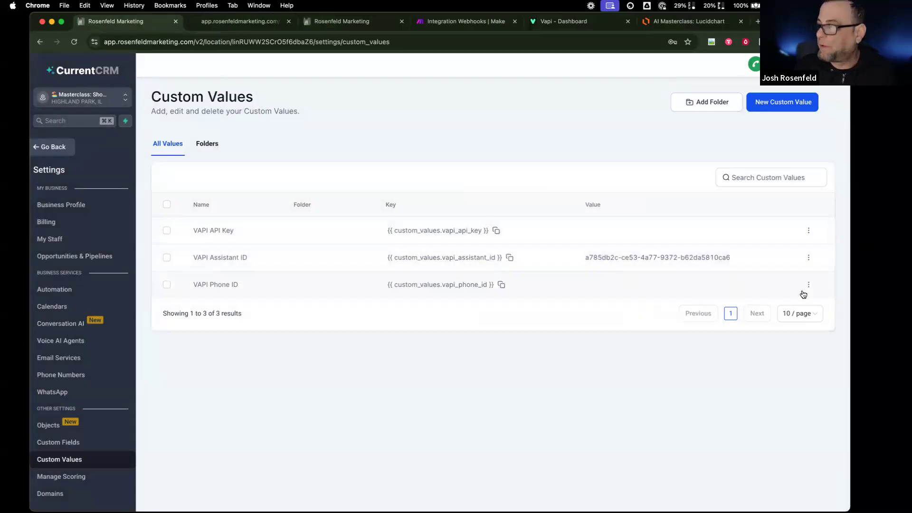
pyautogui.click(809, 285)
pyautogui.click(765, 250)
pyautogui.click(430, 298)
pyautogui.press('super+v')
pyautogui.click(539, 382)
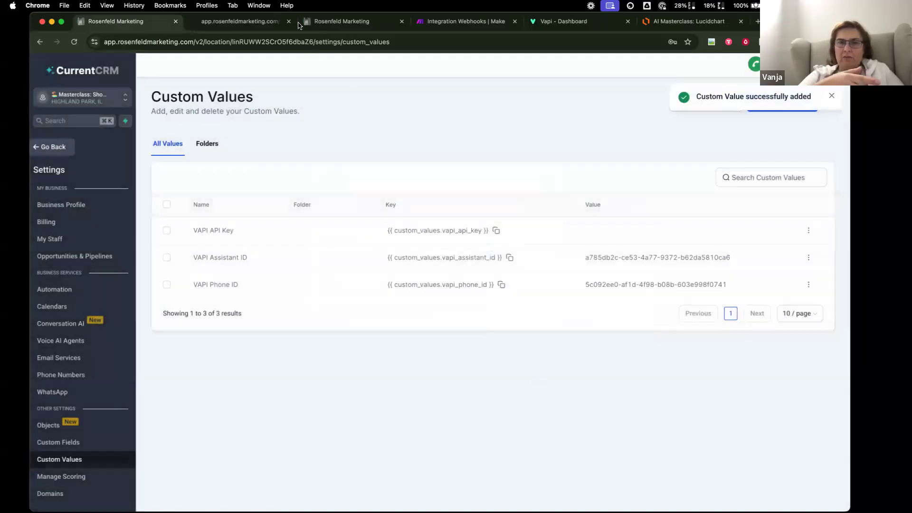
# - Glance at the dialer form preview, then return to the Vapi dashboard
pyautogui.click(265, 21)
pyautogui.click(151, 21)
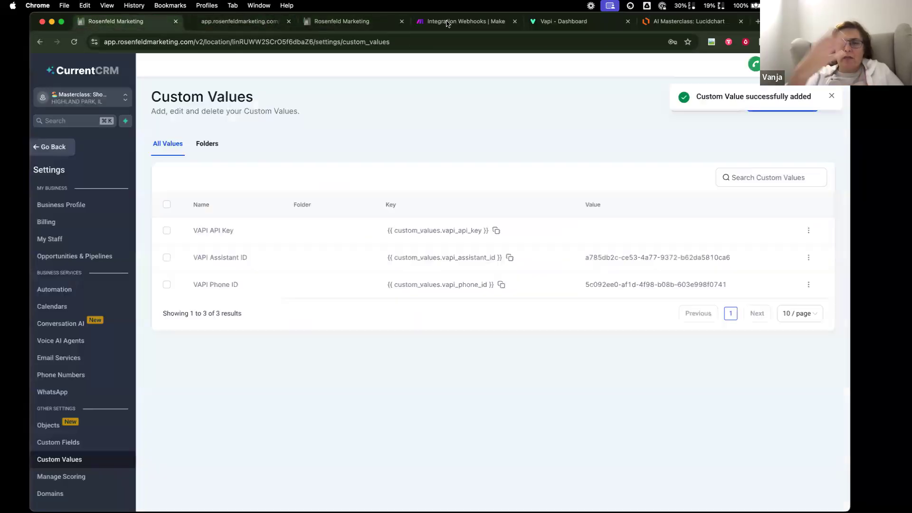
pyautogui.click(566, 20)
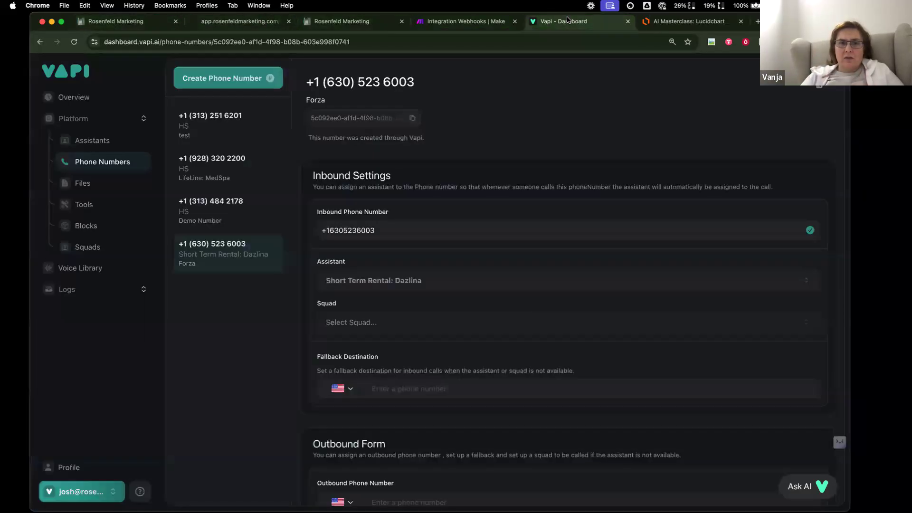
# - Start creating a Vapi phone number and choose the Import Twilio option
pyautogui.click(251, 80)
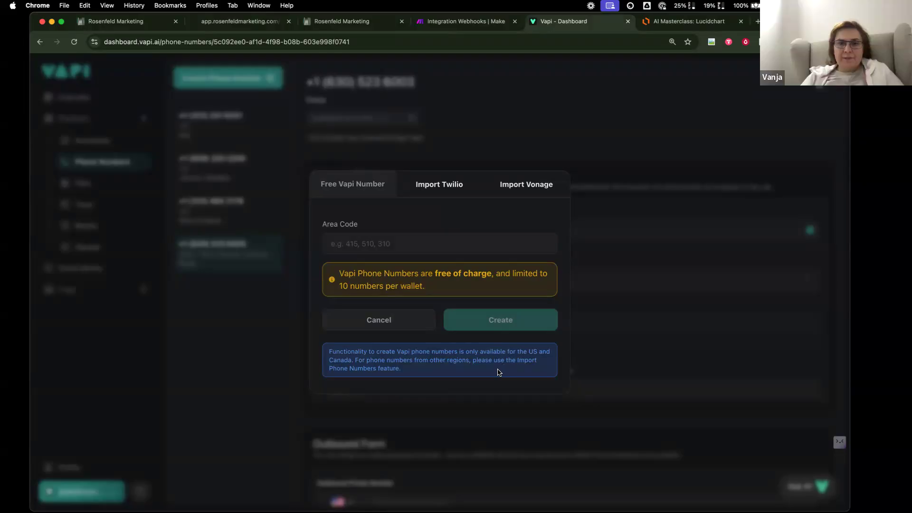
pyautogui.click(441, 184)
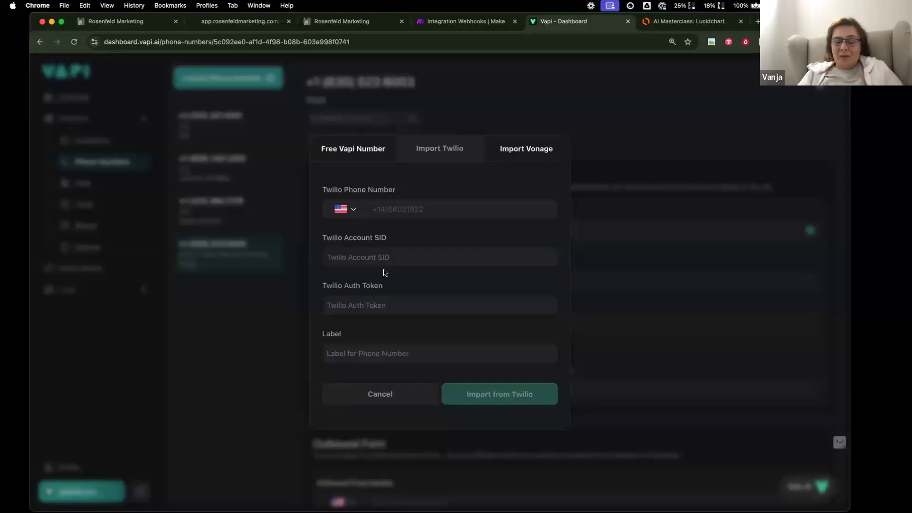
# - Try the Åland Islands and Angola country codes, then cancel the Twilio import
pyautogui.click(348, 210)
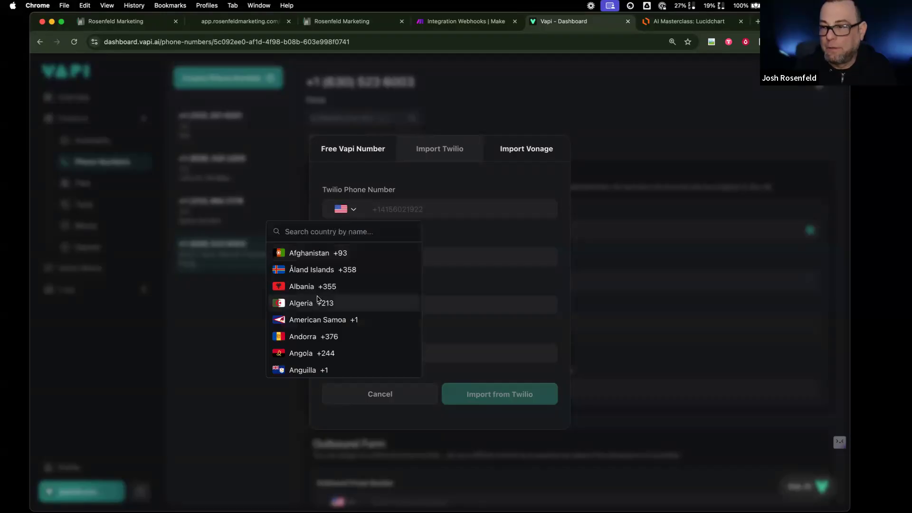
pyautogui.click(357, 212)
pyautogui.click(356, 210)
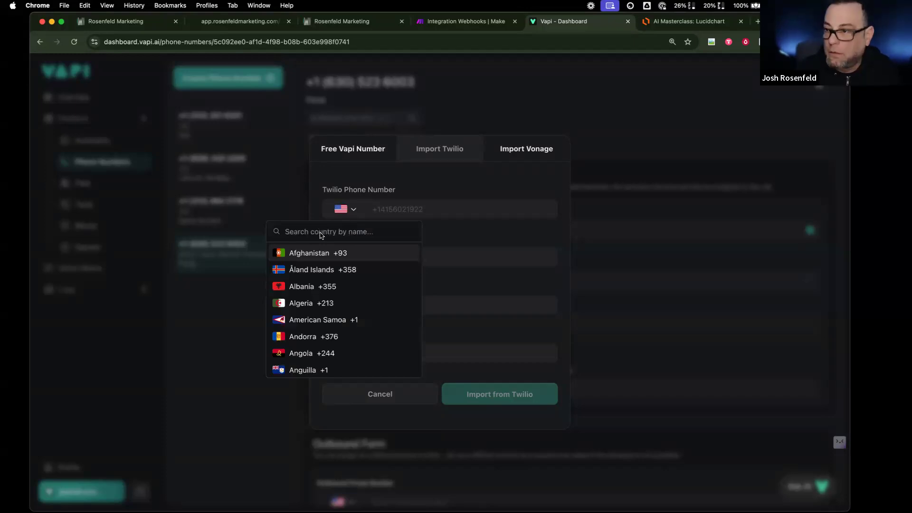
pyautogui.click(315, 270)
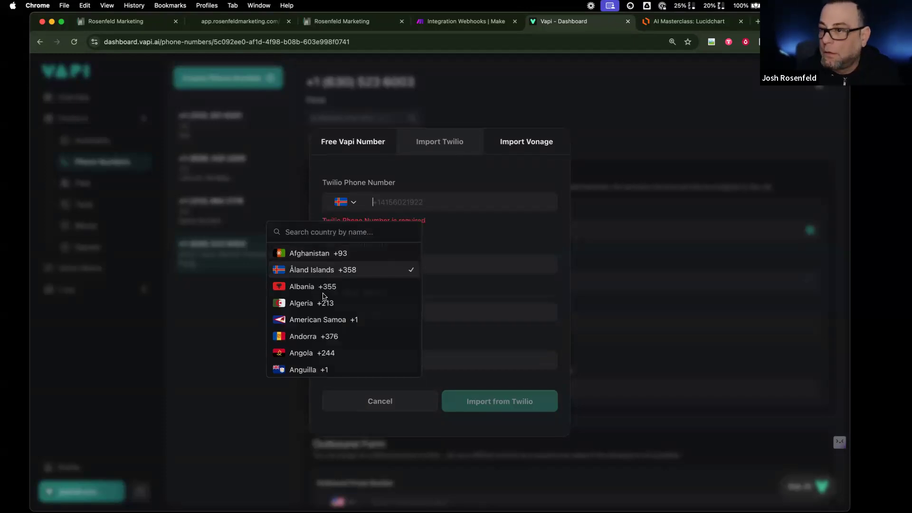
pyautogui.click(345, 202)
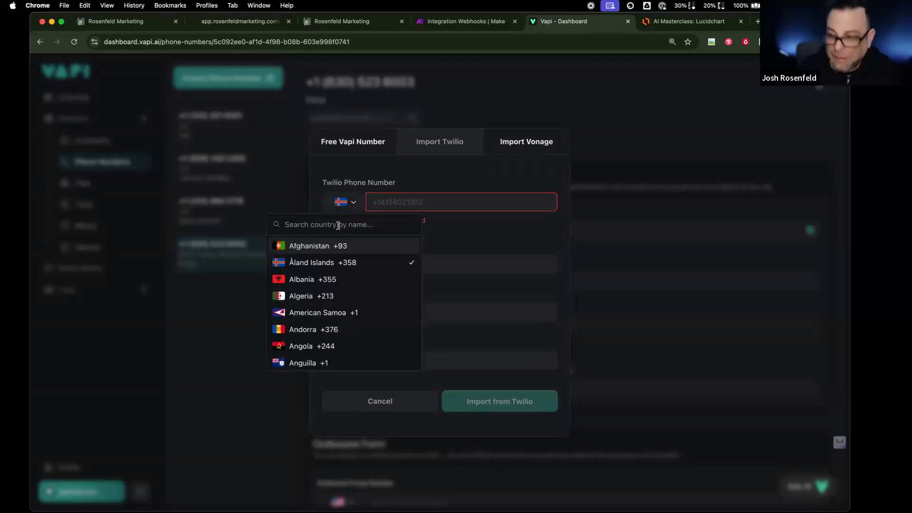
pyautogui.click(357, 346)
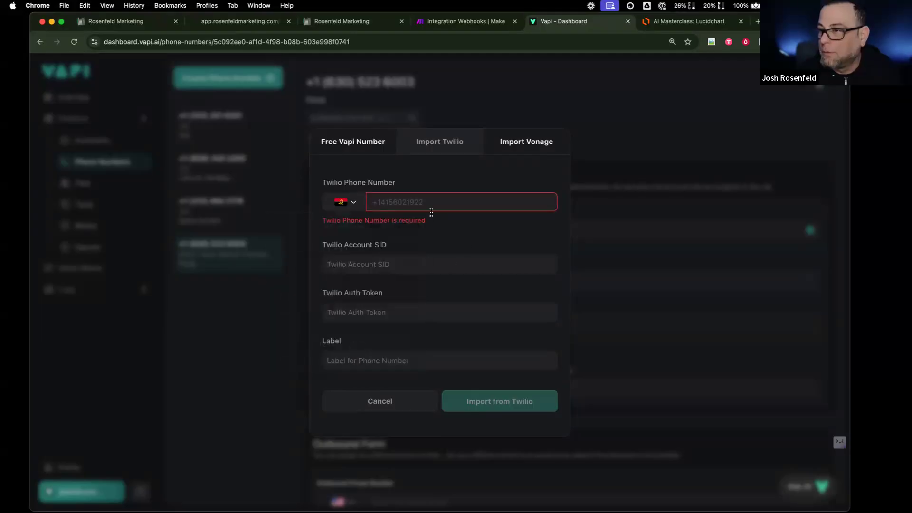
pyautogui.click(380, 401)
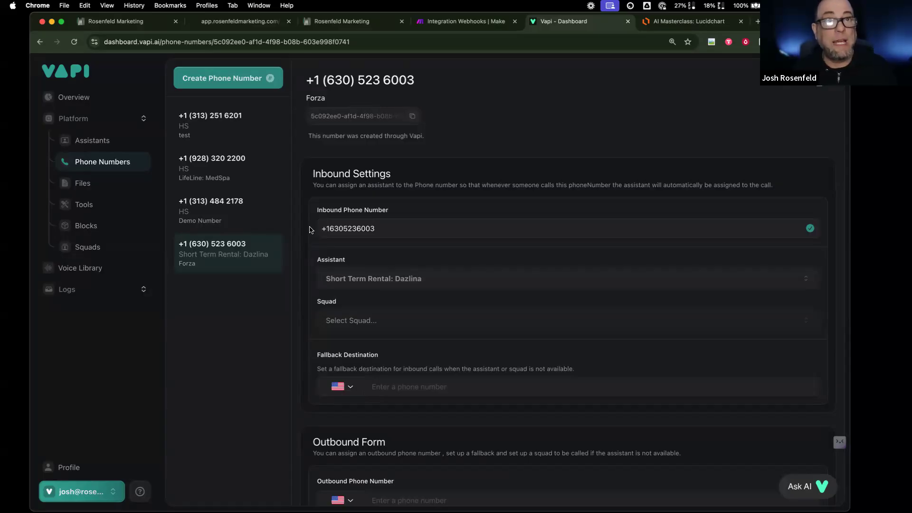
# - Return to CurrentCRM's Custom Values, where VAPI Assistant ID and Phone ID are both filled
pyautogui.scroll(1, 311, 230)
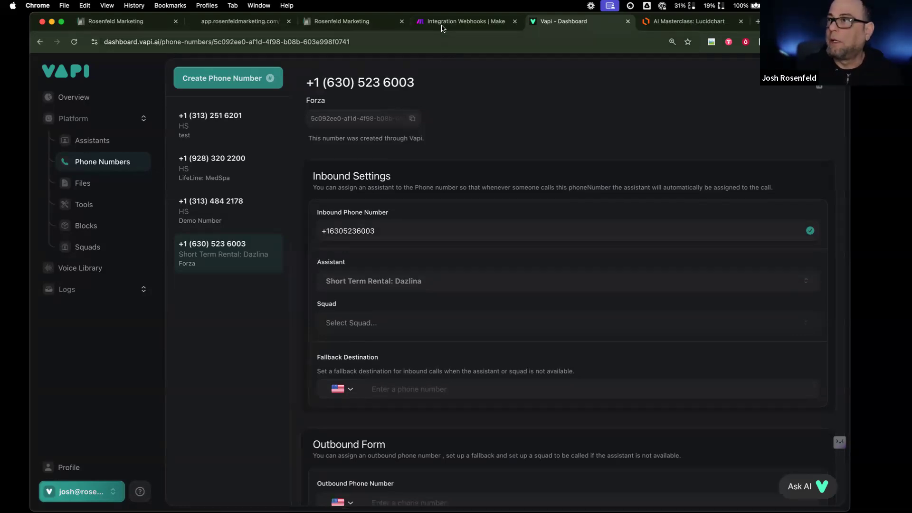
pyautogui.click(444, 22)
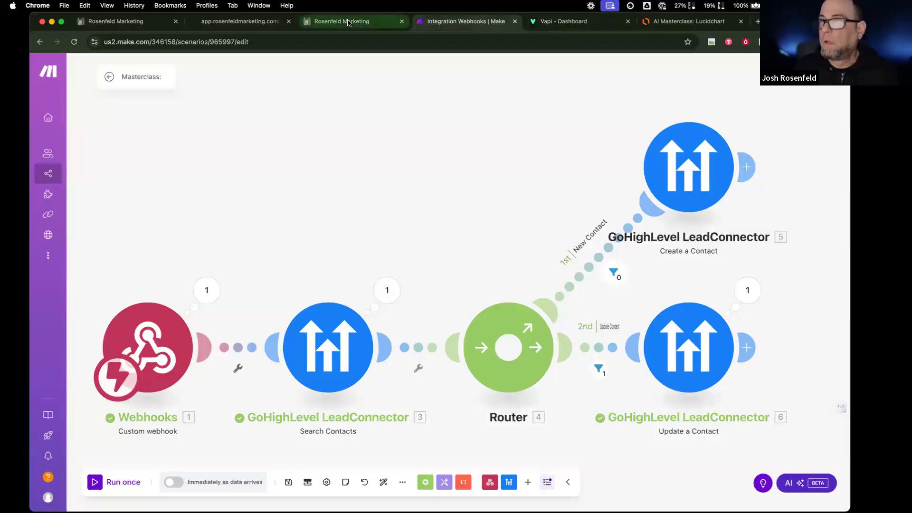
pyautogui.click(152, 26)
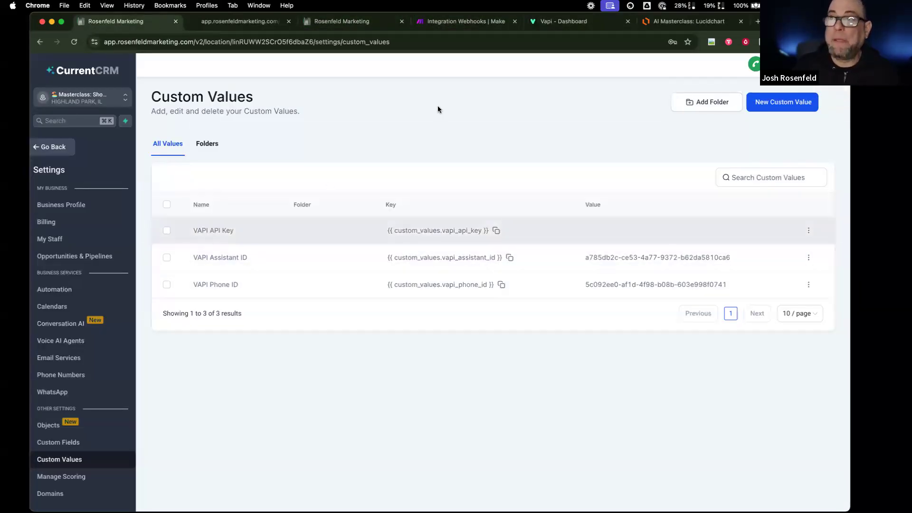
# - Copy the private API key from Vapi's API Keys page
pyautogui.click(585, 24)
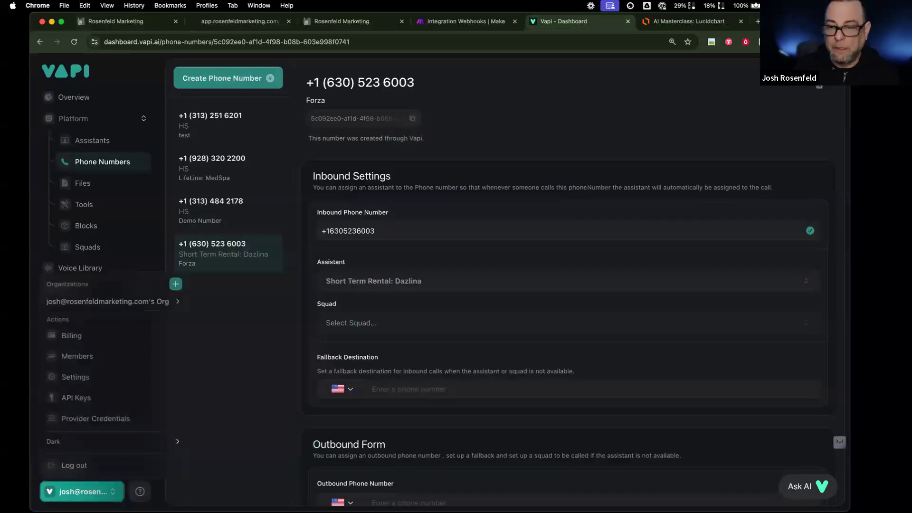
pyautogui.click(106, 397)
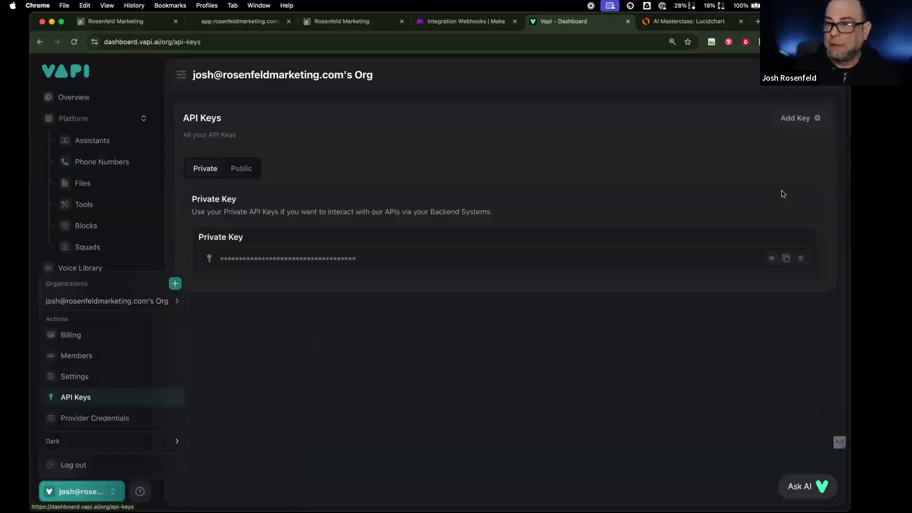
pyautogui.click(786, 258)
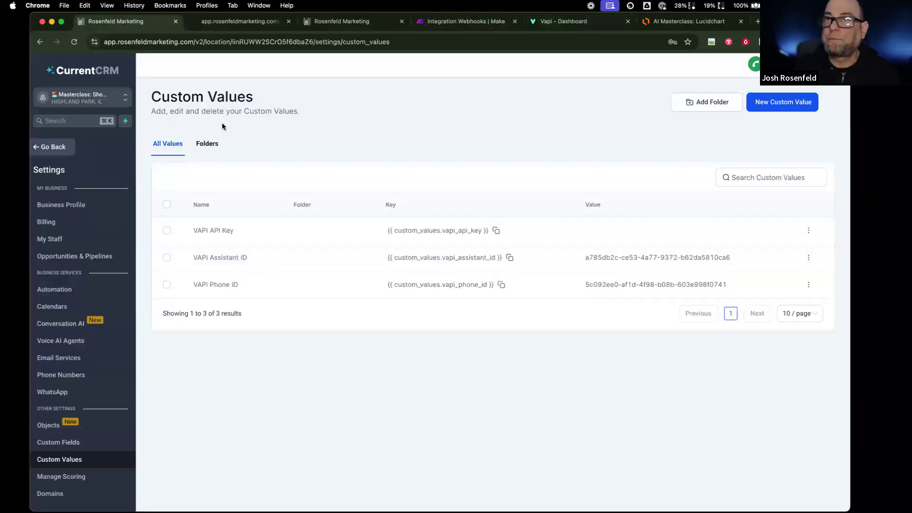
# - Paste the key into the VAPI API Key custom value and update it
pyautogui.click(117, 20)
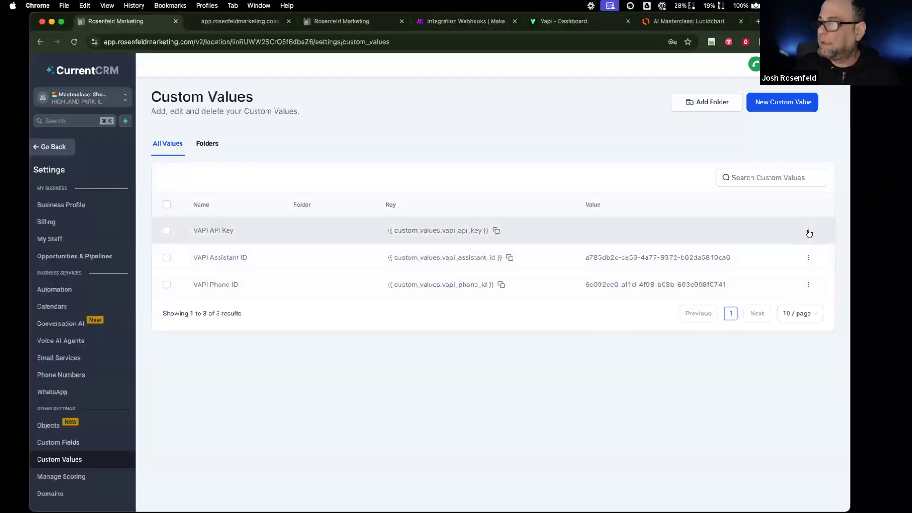
pyautogui.click(809, 232)
pyautogui.click(766, 197)
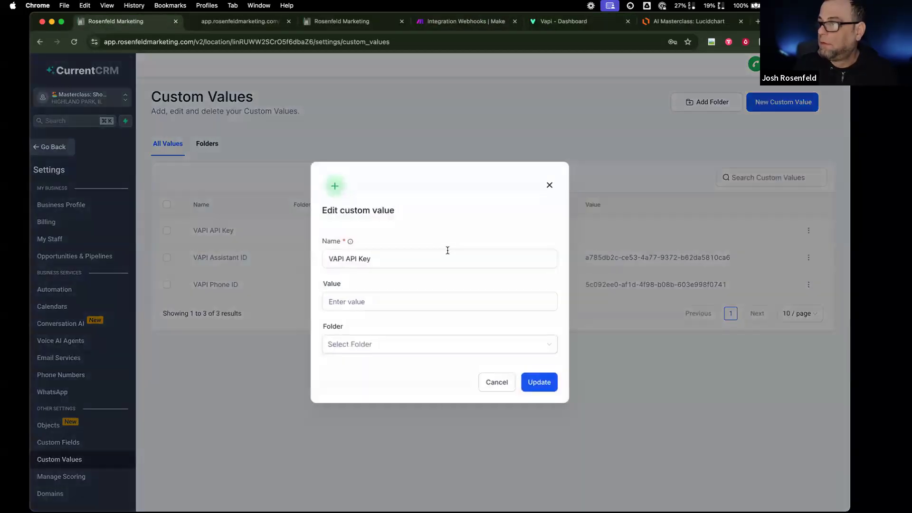
pyautogui.click(389, 299)
pyautogui.press('super+v')
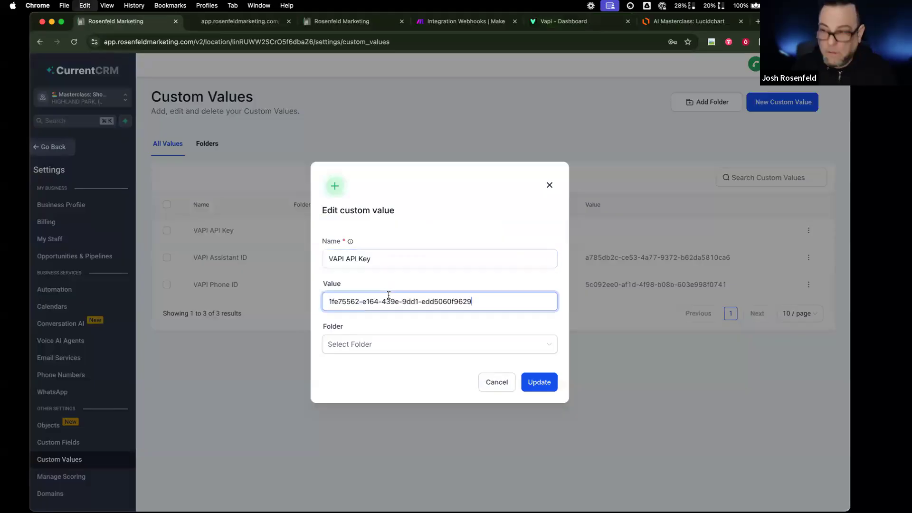
pyautogui.click(548, 384)
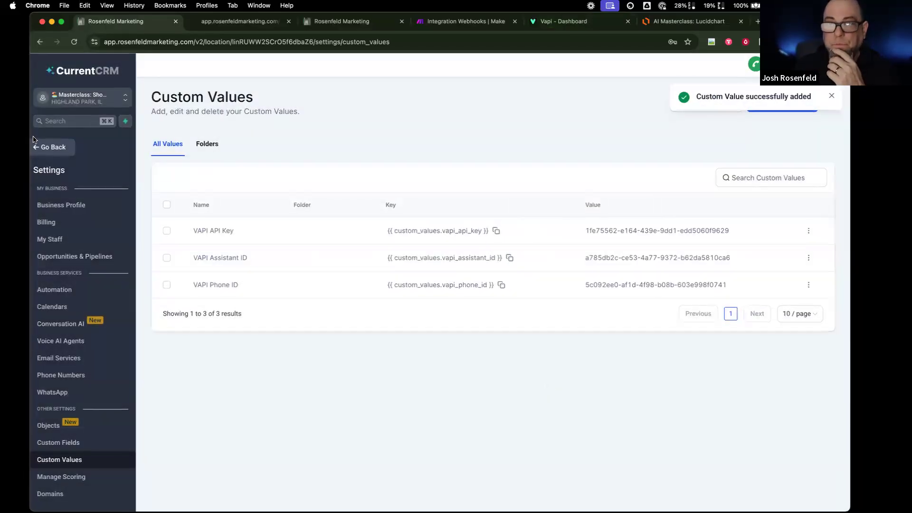
pyautogui.click(34, 142)
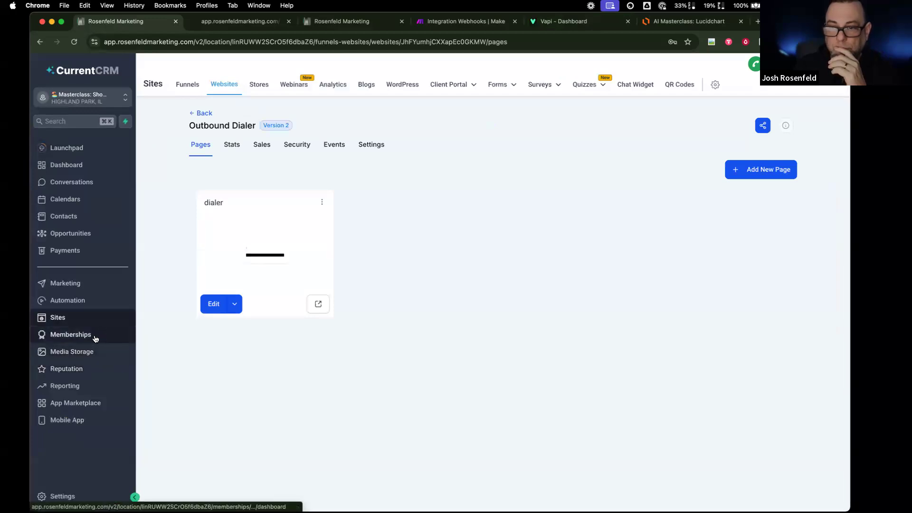
# - Open Automation Workflows, peek at Make Outbound Call, then open On Form Submit
pyautogui.click(94, 299)
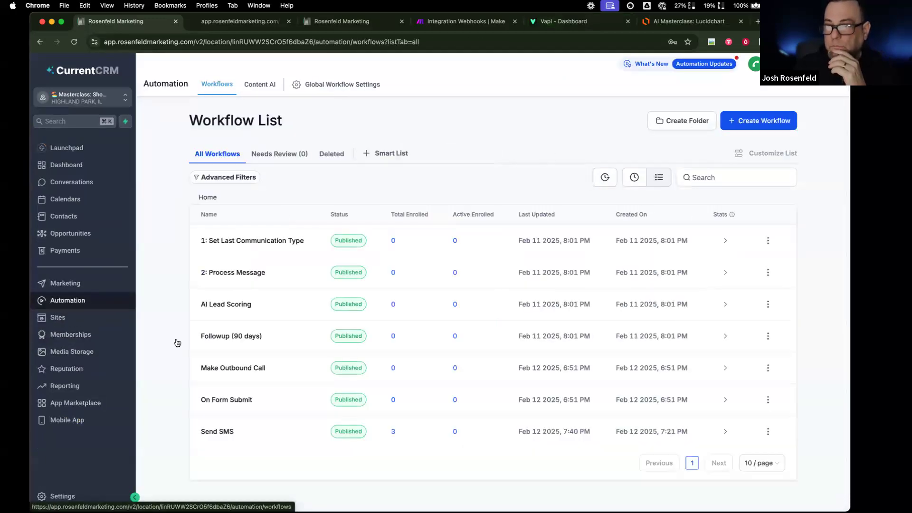
pyautogui.scroll(-1, 254, 385)
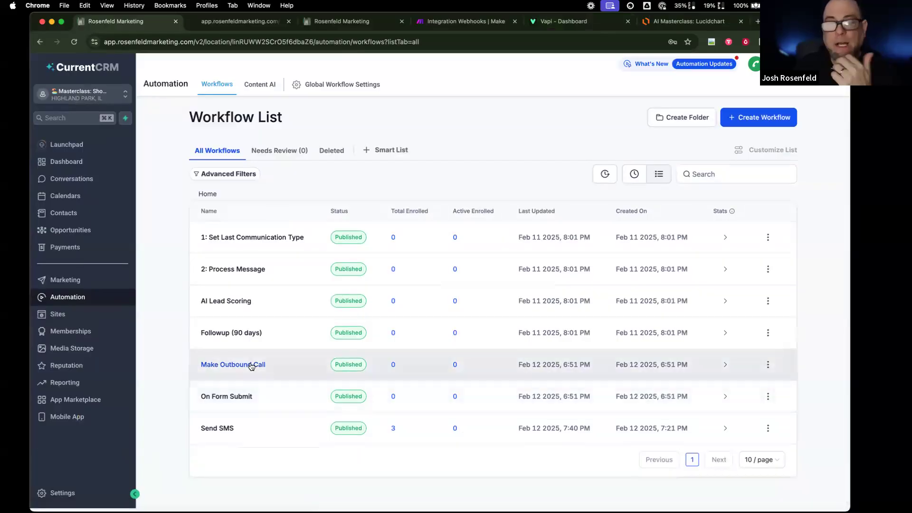
pyautogui.click(251, 364)
pyautogui.click(83, 65)
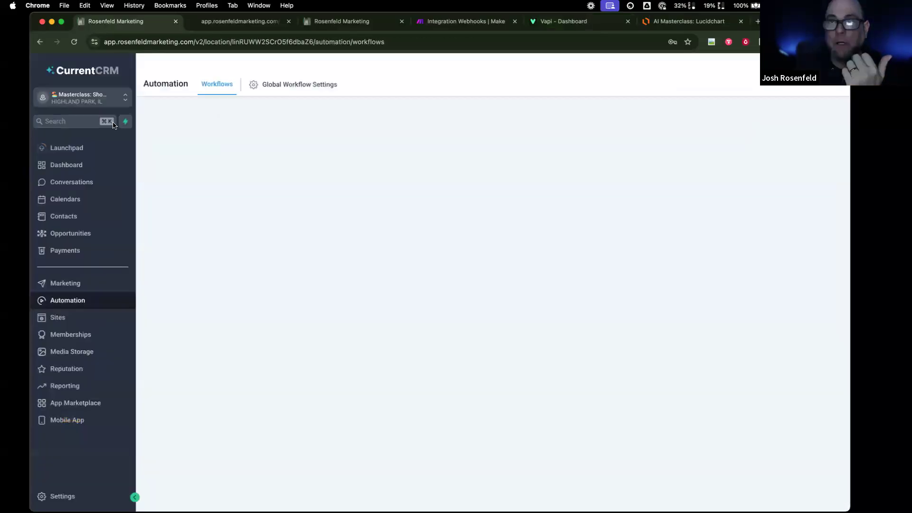
pyautogui.click(231, 402)
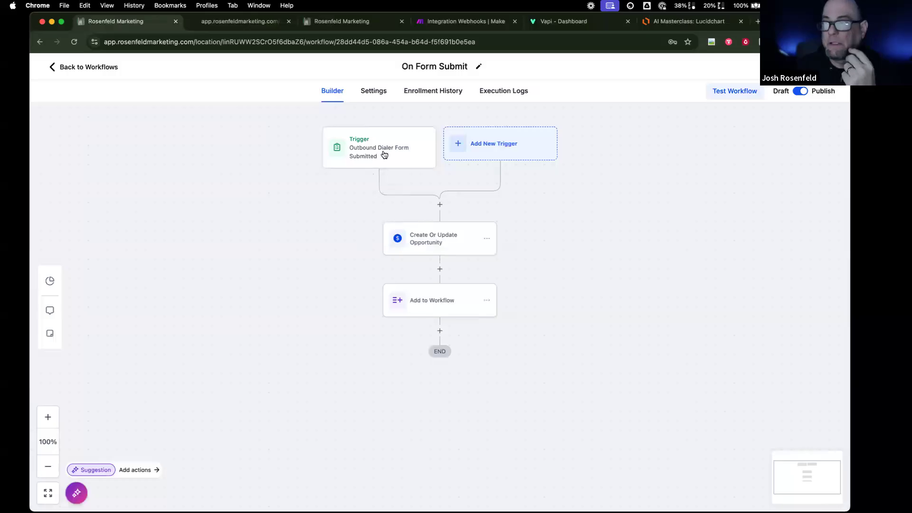
pyautogui.click(342, 21)
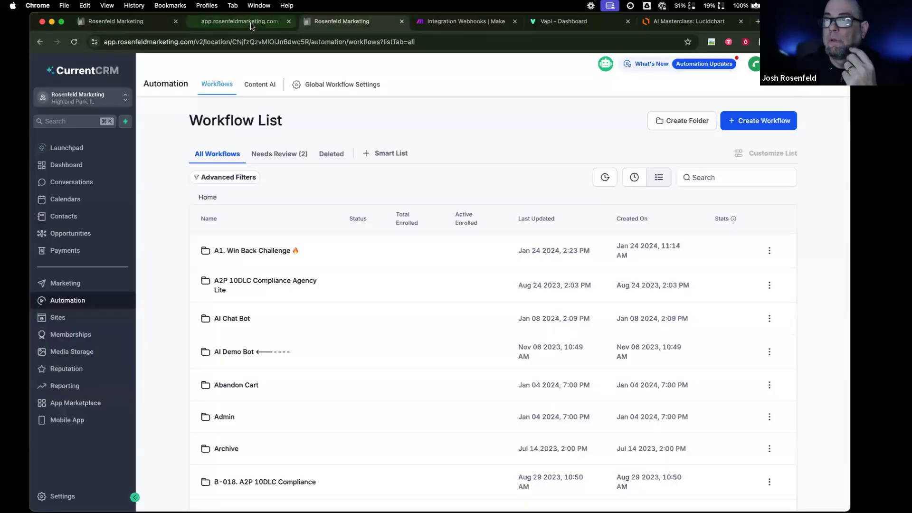
pyautogui.click(237, 21)
pyautogui.click(115, 21)
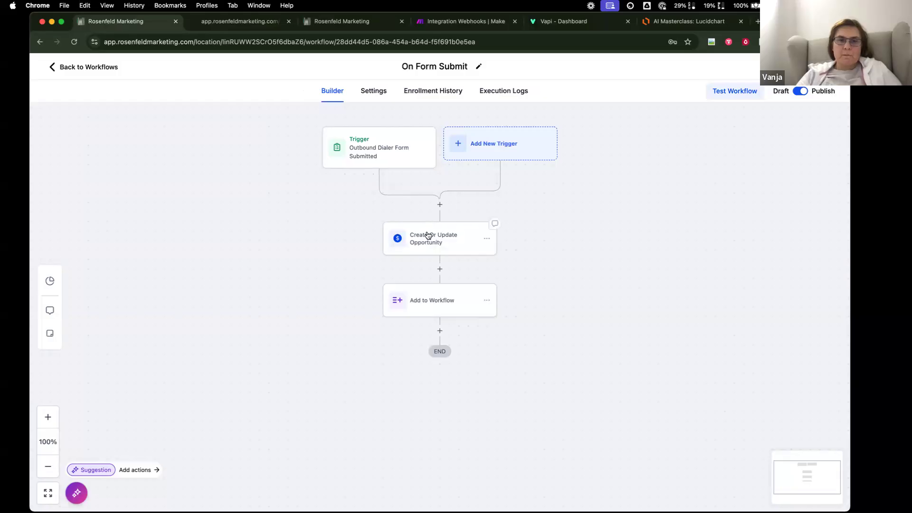
# - Inspect the Create Or Update Opportunity and Add to Workflow actions, then return to the Workflow List
pyautogui.click(455, 248)
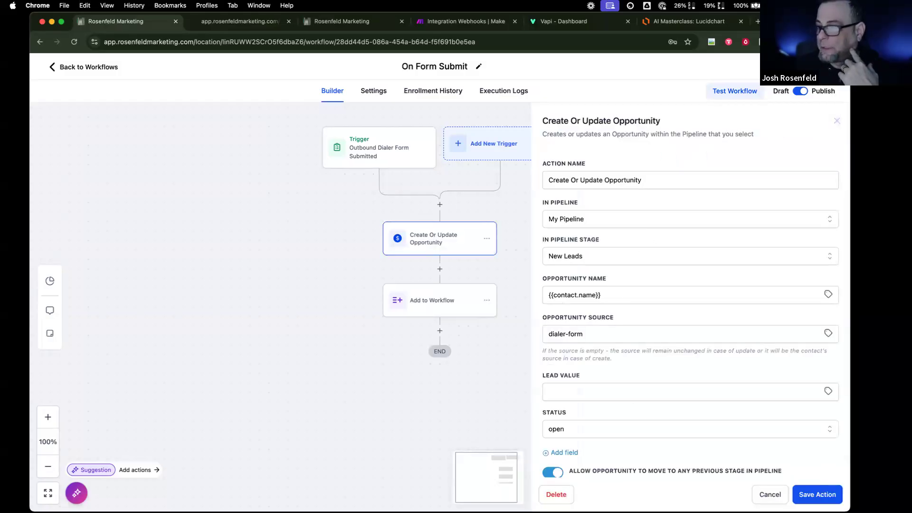
pyautogui.click(777, 497)
pyautogui.click(415, 299)
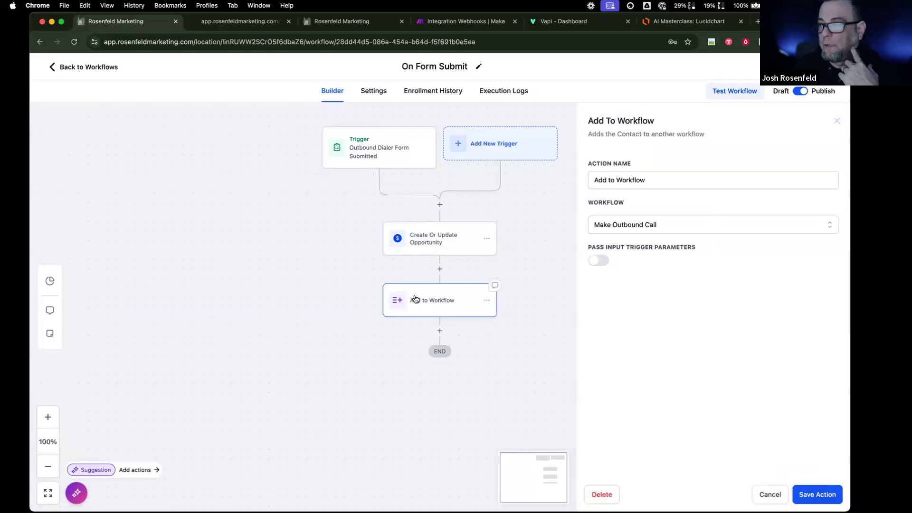
pyautogui.click(770, 495)
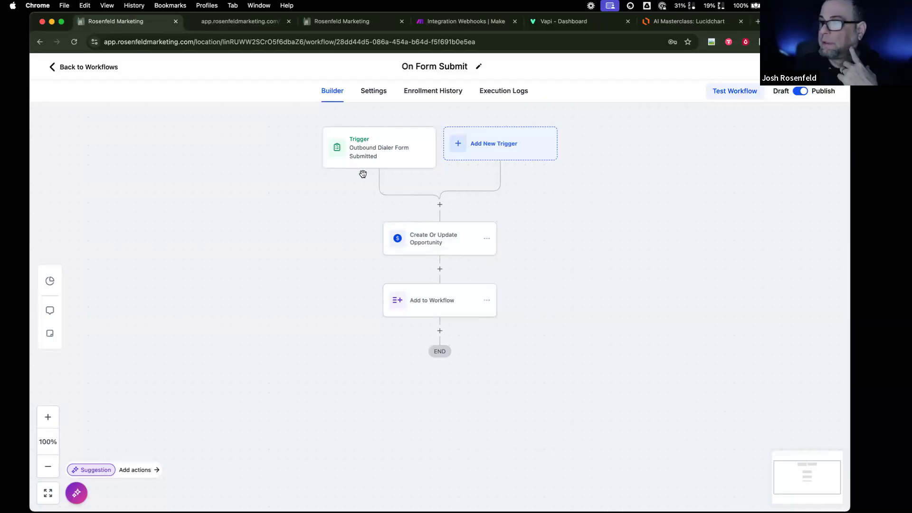
pyautogui.click(80, 71)
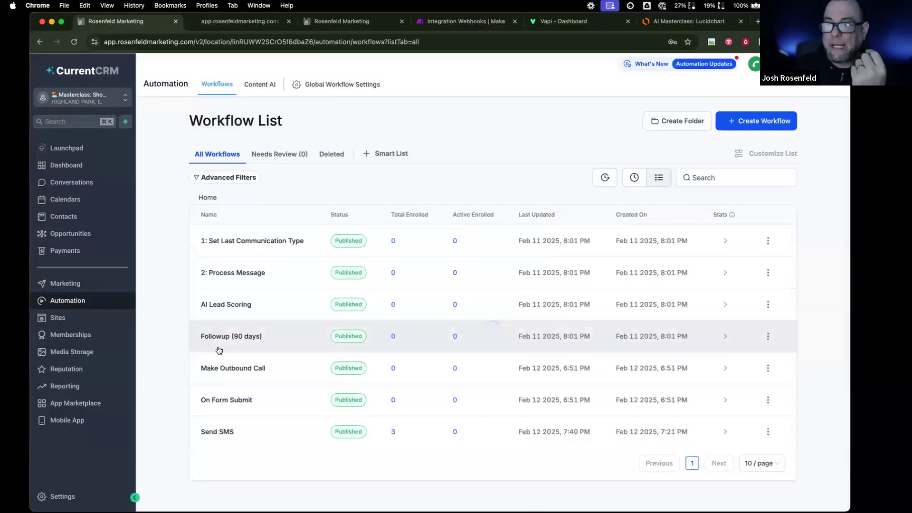
# - Review the Contact Tag and Opportunity Changed triggers, then open the other account's Opportunities board
pyautogui.click(227, 369)
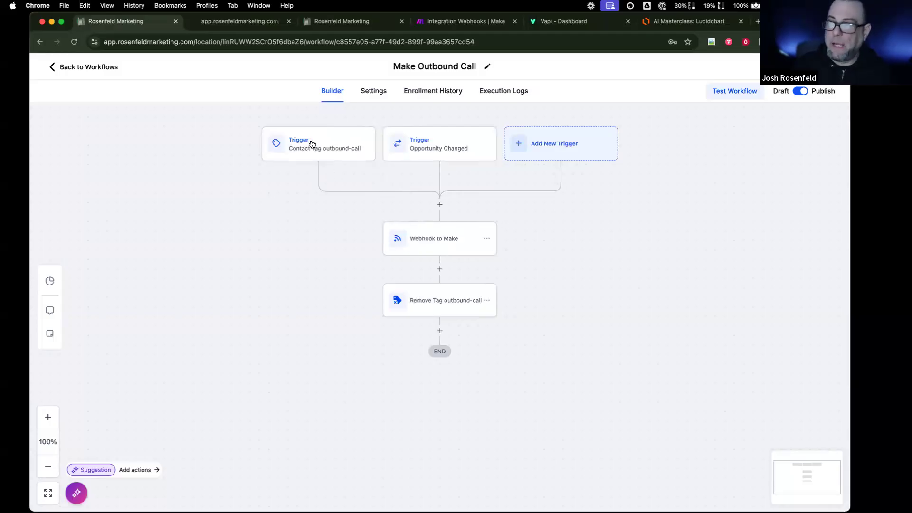
pyautogui.click(308, 144)
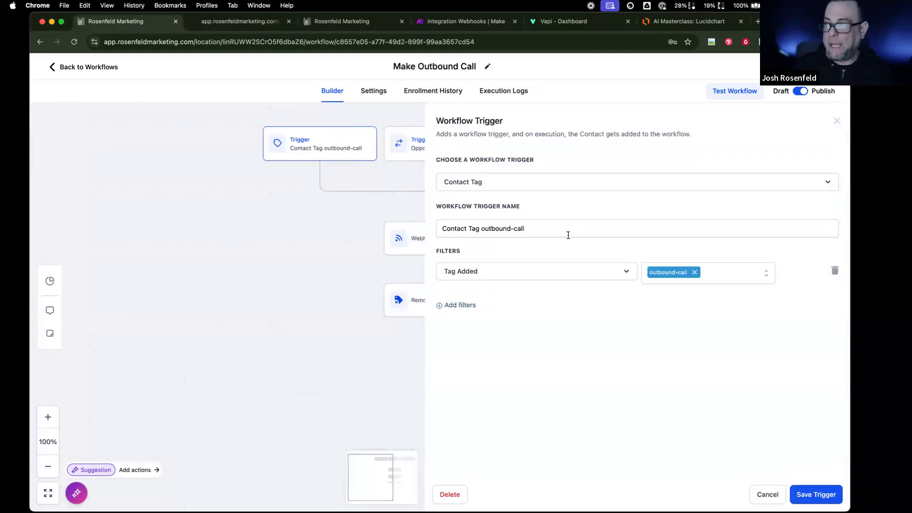
pyautogui.click(756, 496)
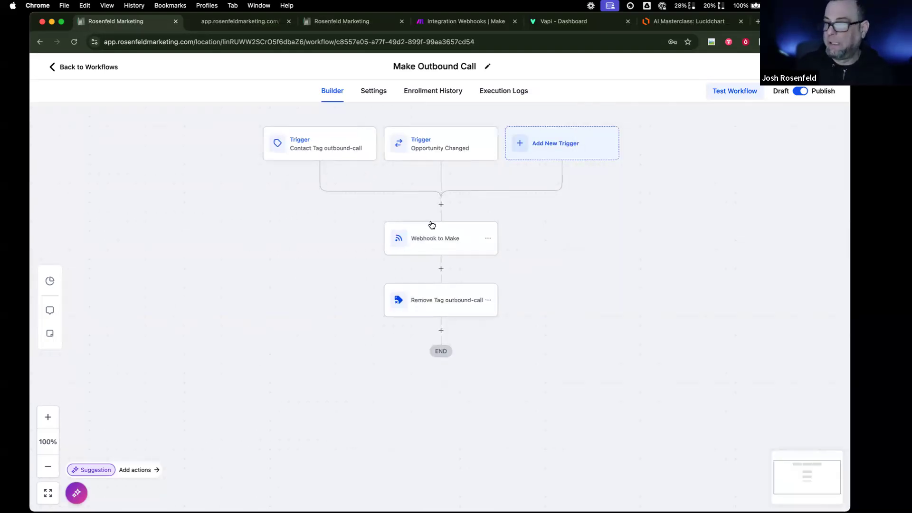
pyautogui.click(423, 149)
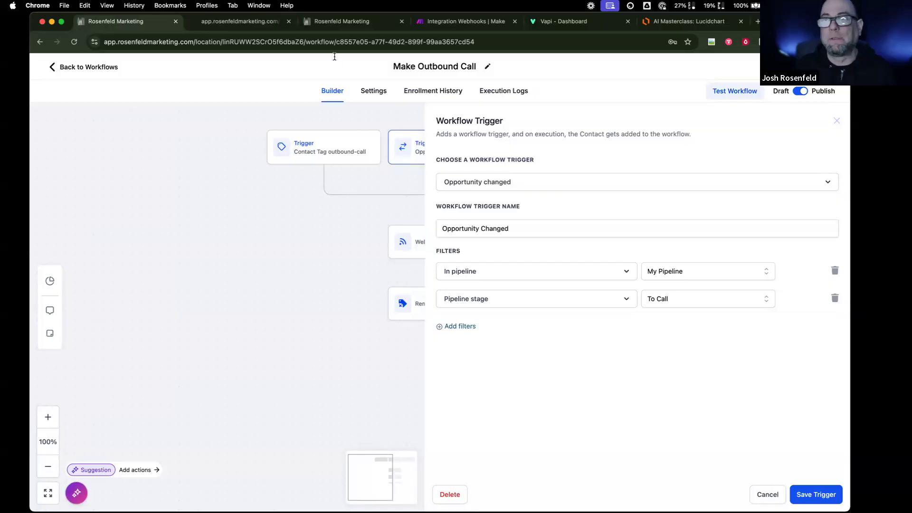
pyautogui.click(342, 21)
pyautogui.click(72, 233)
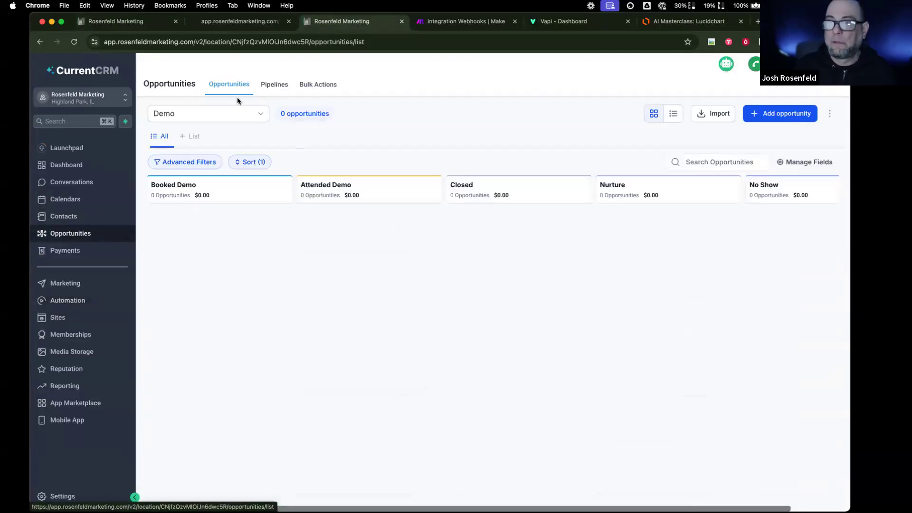
# - Switch the board from the Sales Pipeline to the FB/Web Sales Pipeline
pyautogui.click(235, 114)
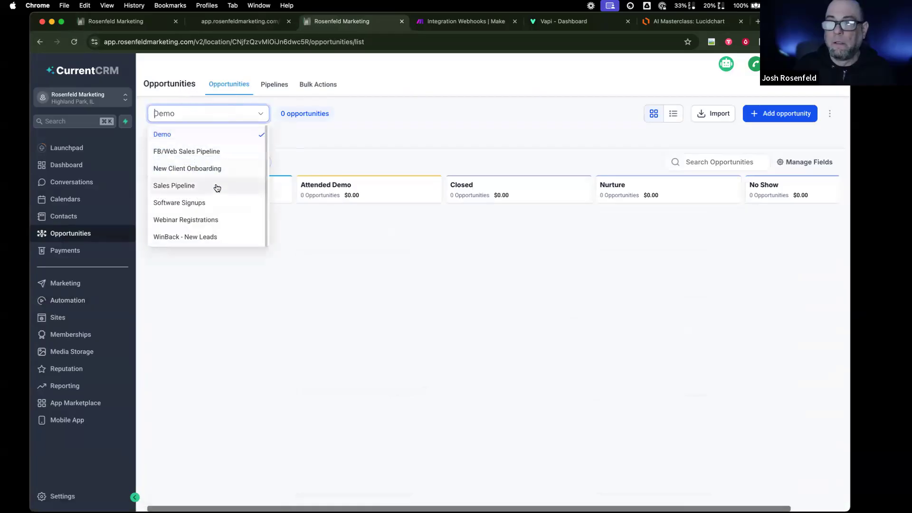
pyautogui.click(217, 186)
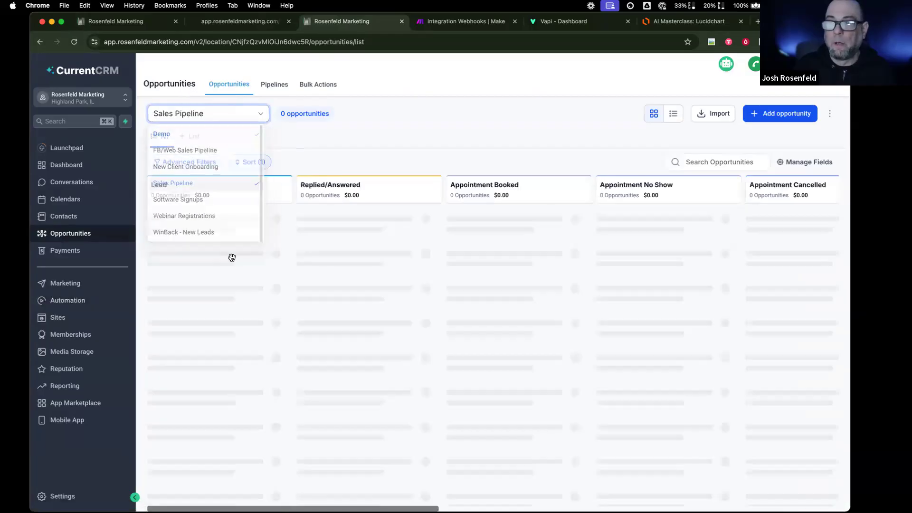
pyautogui.click(264, 113)
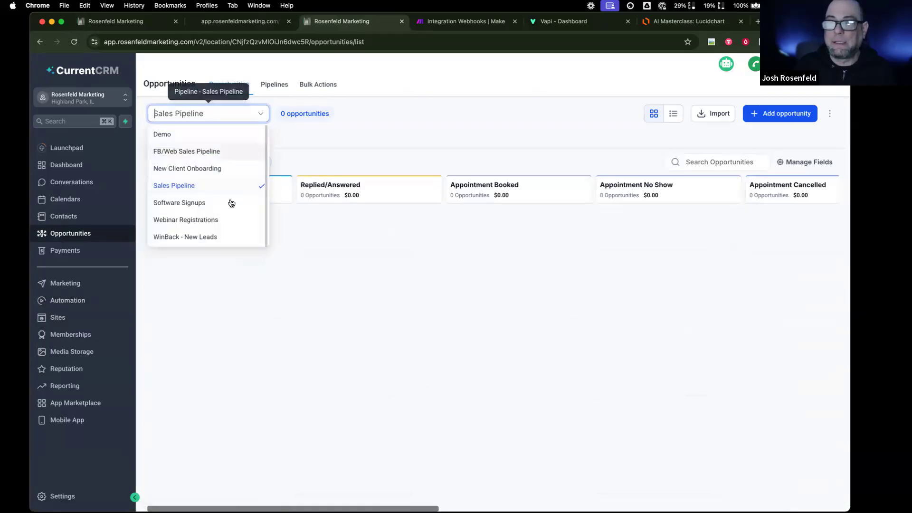
pyautogui.click(227, 151)
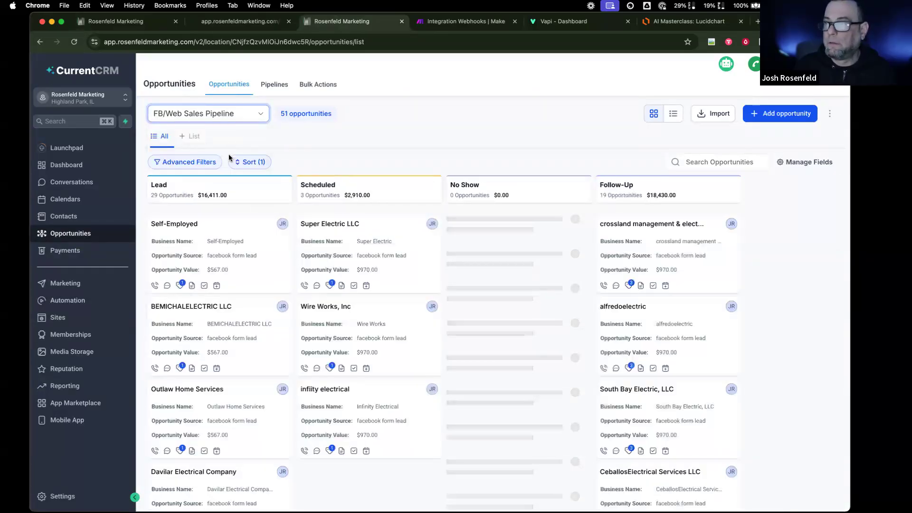
pyautogui.scroll(-3, 518, 309)
pyautogui.scroll(-10, 241, 310)
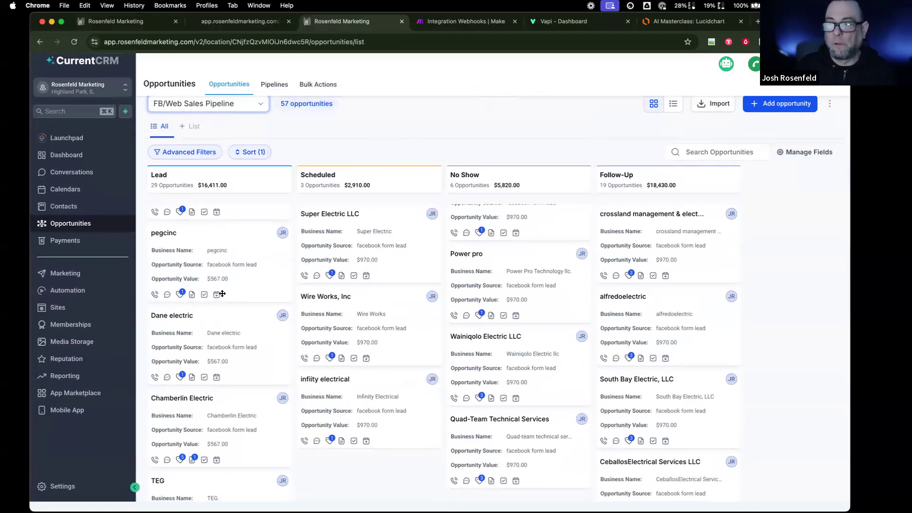
# - Check the Super Electric LLC opportunity, move its card to another stage, and return to the workflow
pyautogui.click(339, 269)
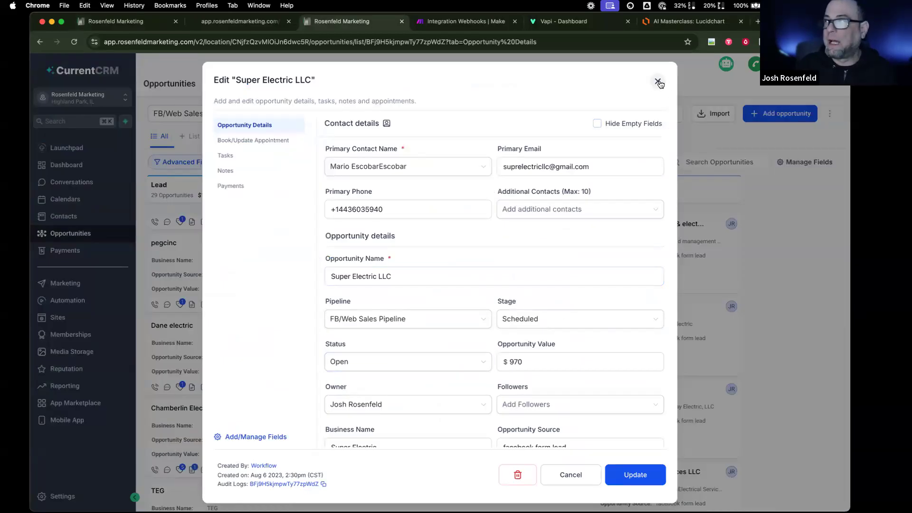
pyautogui.click(658, 81)
pyautogui.moveTo(466, 258); pyautogui.dragTo(391, 259)
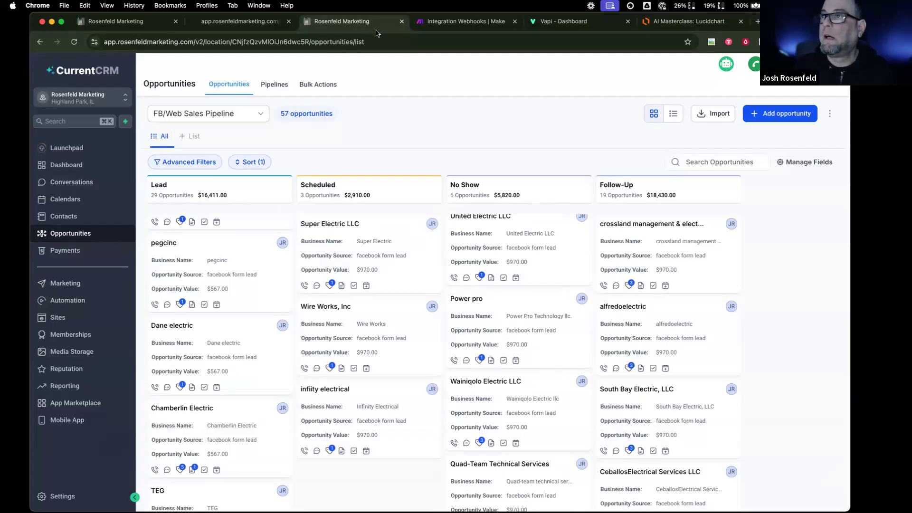
pyautogui.click(97, 103)
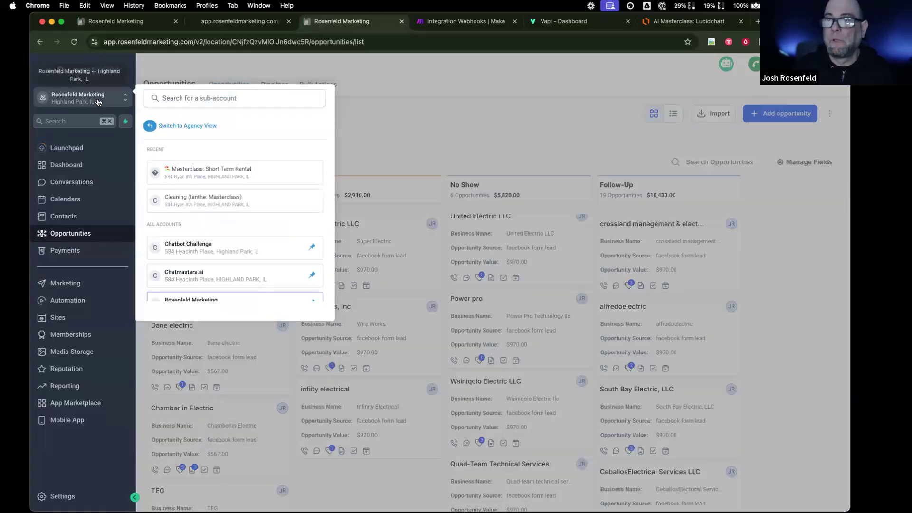
pyautogui.click(105, 19)
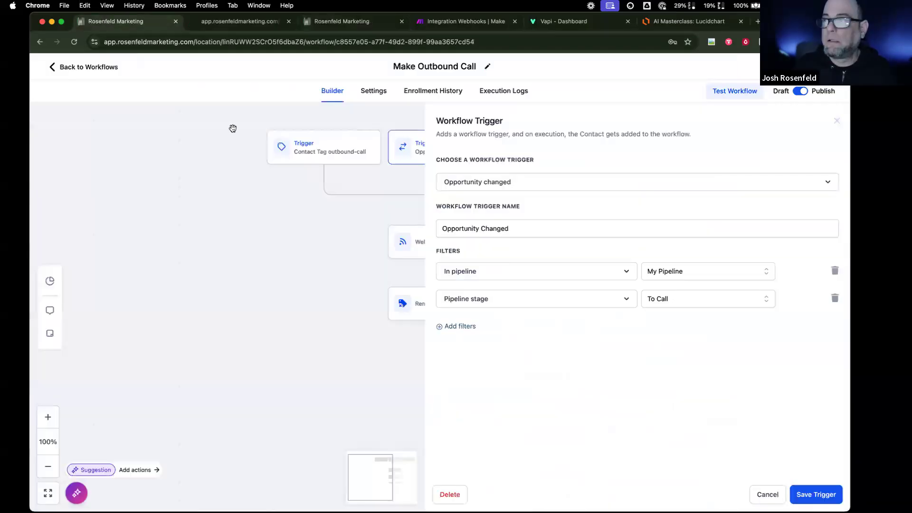
# - Close the trigger settings, review the Webhook to Make action, and bring up its Make scenario
pyautogui.click(767, 486)
pyautogui.click(445, 244)
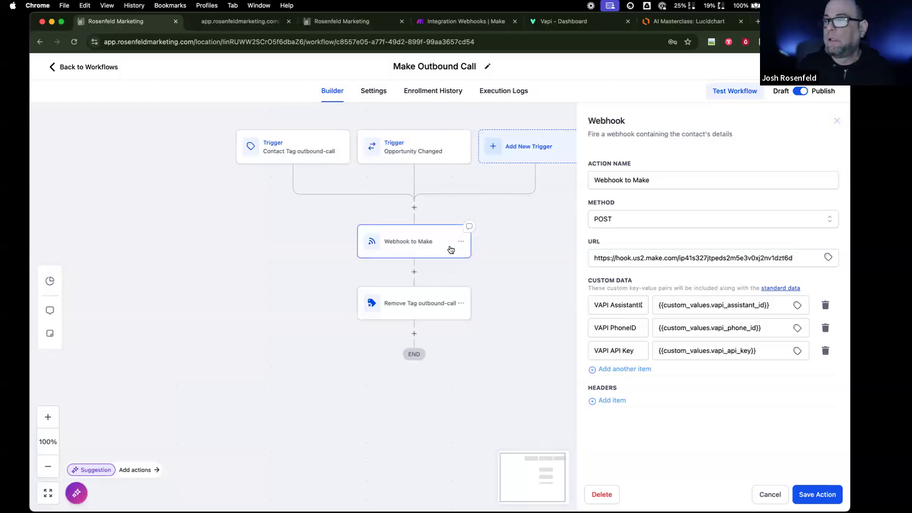
pyautogui.click(423, 29)
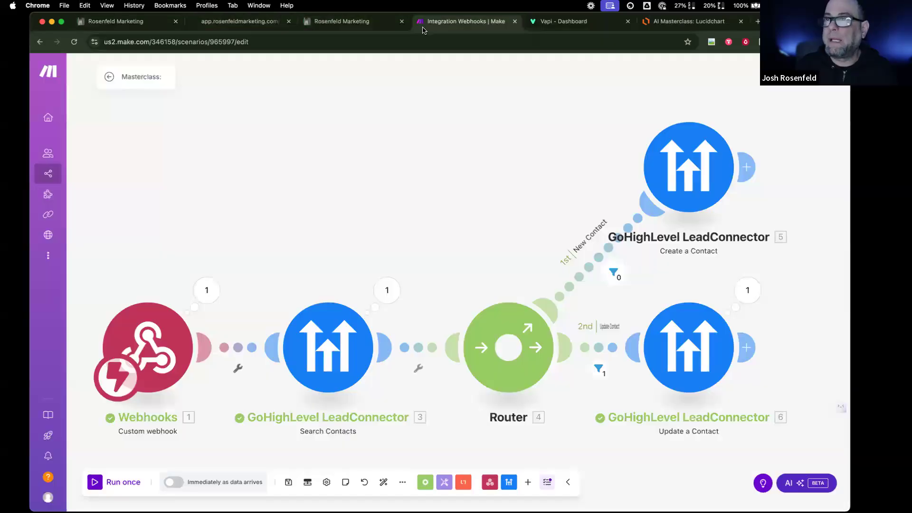
# - Rename the scenario to 'Masterclass: Short Term Rental' and save the changes
pyautogui.click(161, 76)
pyautogui.press('Return')
pyautogui.write('Short Term Ren')
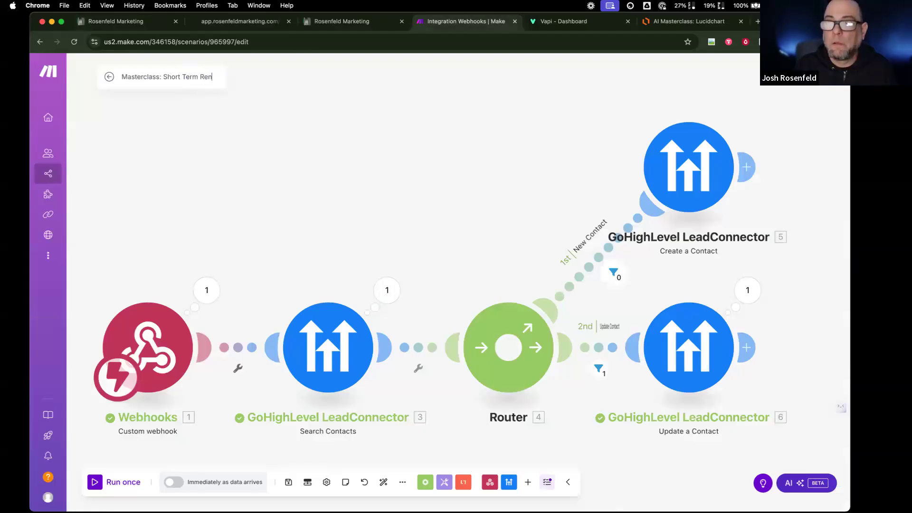
pyautogui.click(112, 78)
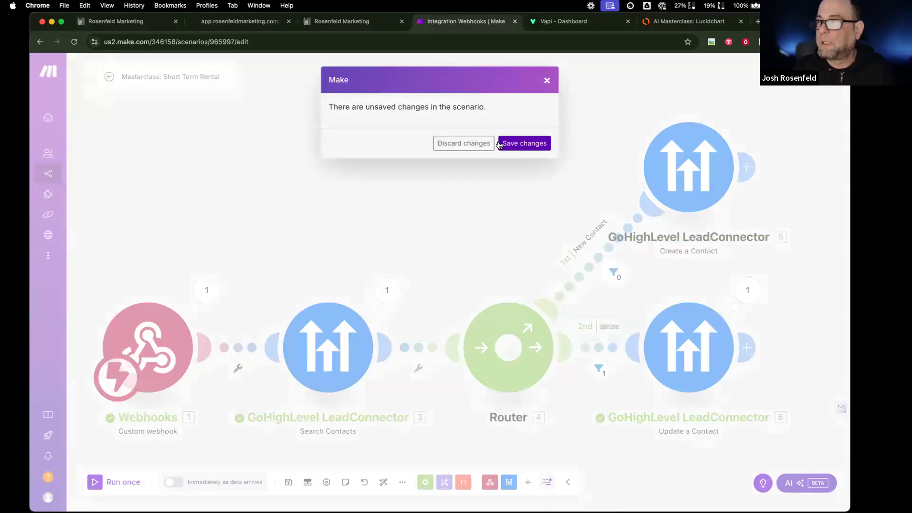
pyautogui.click(501, 143)
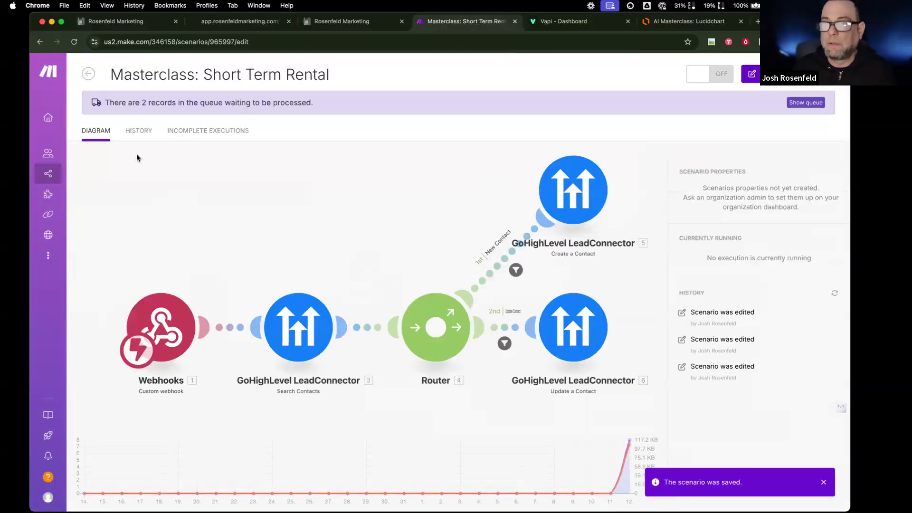
# - Filter All scenarios to the Masterclass folder and open GHL - Initiate Call's options
pyautogui.click(89, 75)
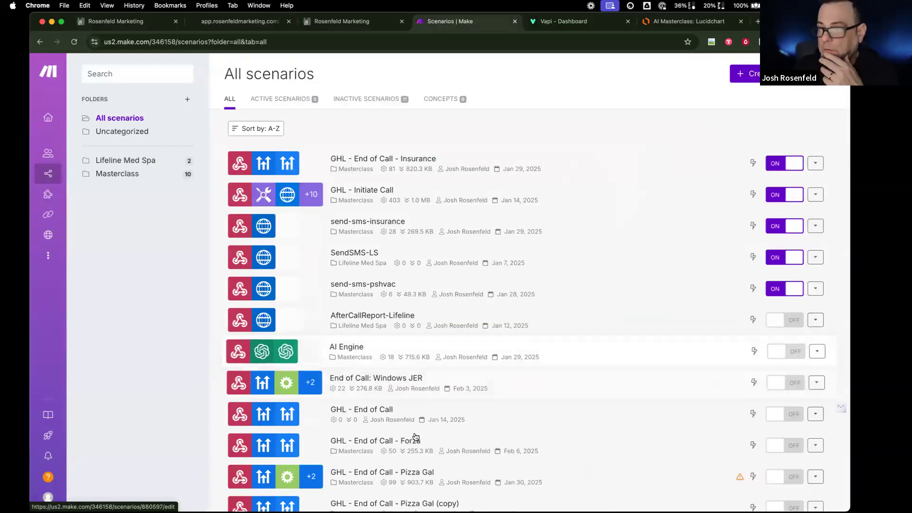
pyautogui.scroll(-6, 412, 471)
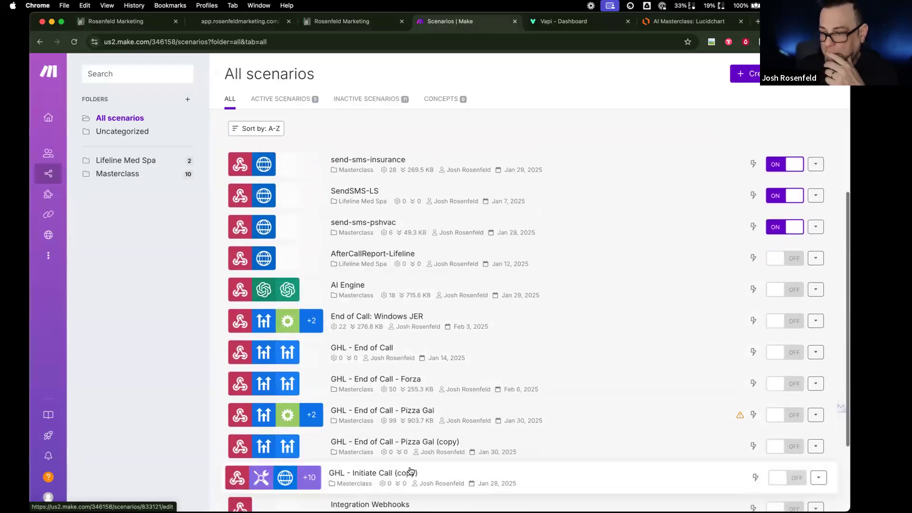
pyautogui.scroll(-1, 411, 471)
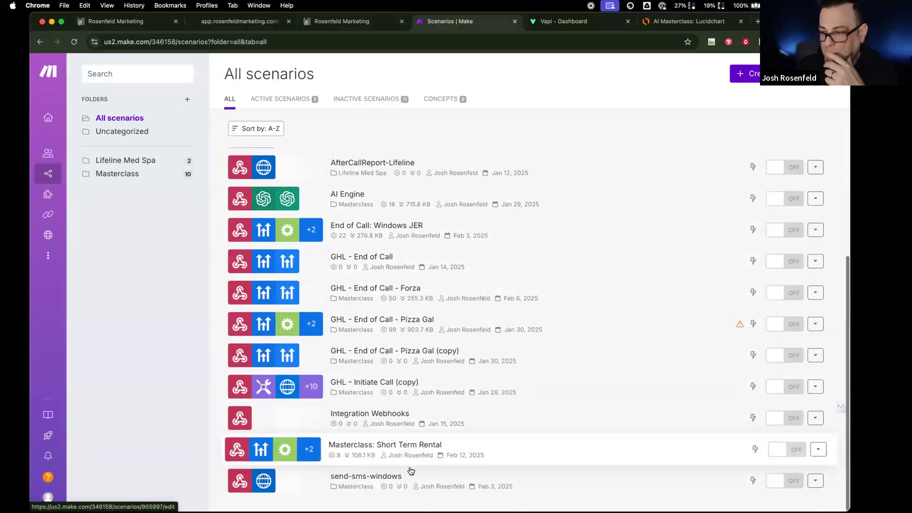
pyautogui.click(163, 177)
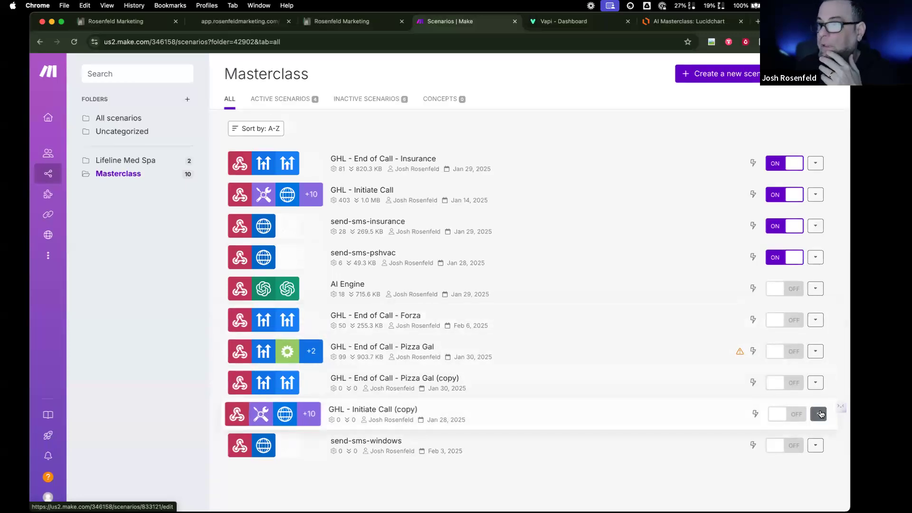
pyautogui.click(815, 195)
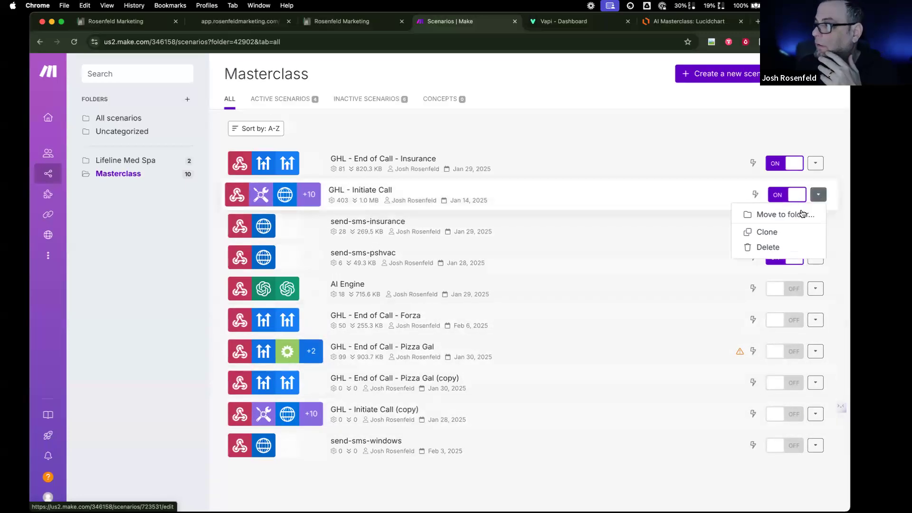
# - Clone GHL - Initiate Call under the name 'Short Term Rental - Initiate Call'
pyautogui.click(784, 239)
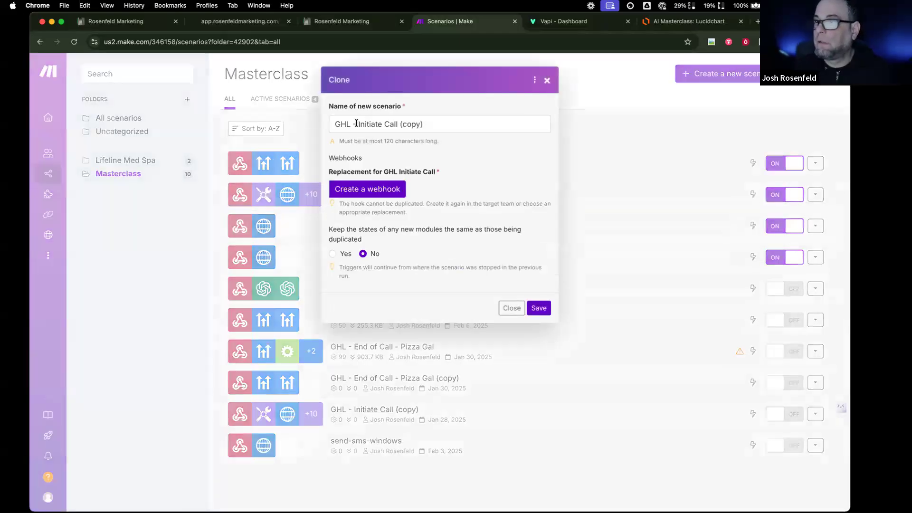
pyautogui.moveTo(358, 124); pyautogui.dragTo(334, 130)
pyautogui.write('SHort Term')
pyautogui.press('BackSpace')
pyautogui.press('BackSpace')
pyautogui.press('BackSpace')
pyautogui.press('BackSpace')
pyautogui.press('BackSpace')
pyautogui.press('BackSpace')
pyautogui.press('BackSpace')
pyautogui.press('BackSpace')
pyautogui.press('BackSpace')
pyautogui.write('hort Term Rentak')
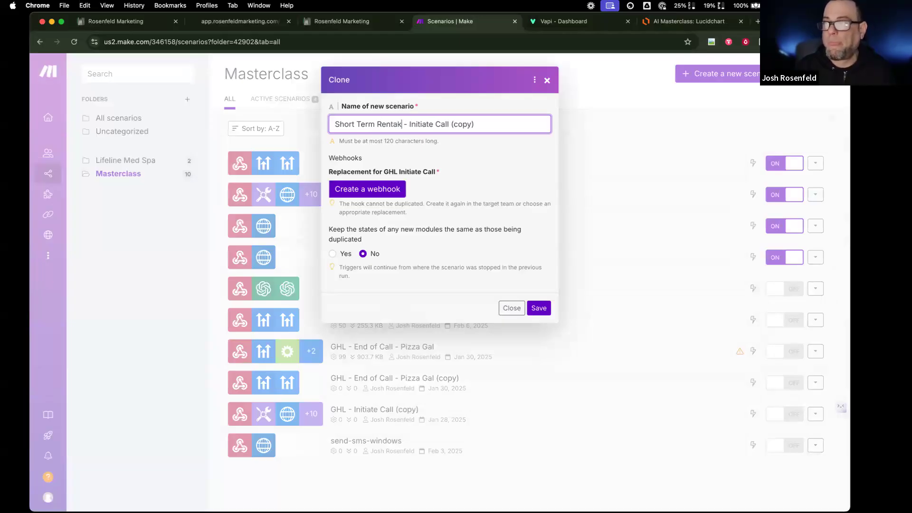
pyautogui.press('BackSpace')
pyautogui.write('l')
pyautogui.moveTo(447, 124); pyautogui.dragTo(559, 124)
pyautogui.press('BackSpace')
# - Create and save a new webhook for the clone, then go back to CurrentCRM
pyautogui.click(540, 307)
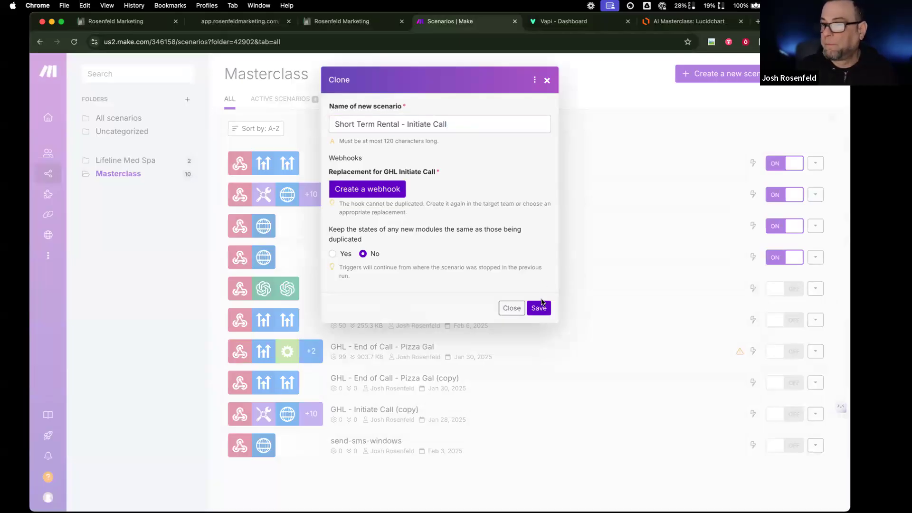
pyautogui.click(386, 190)
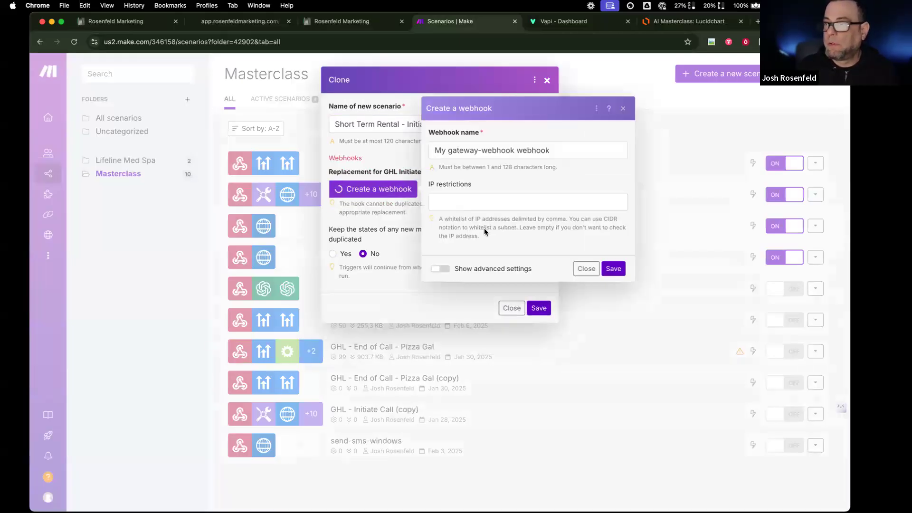
pyautogui.click(613, 270)
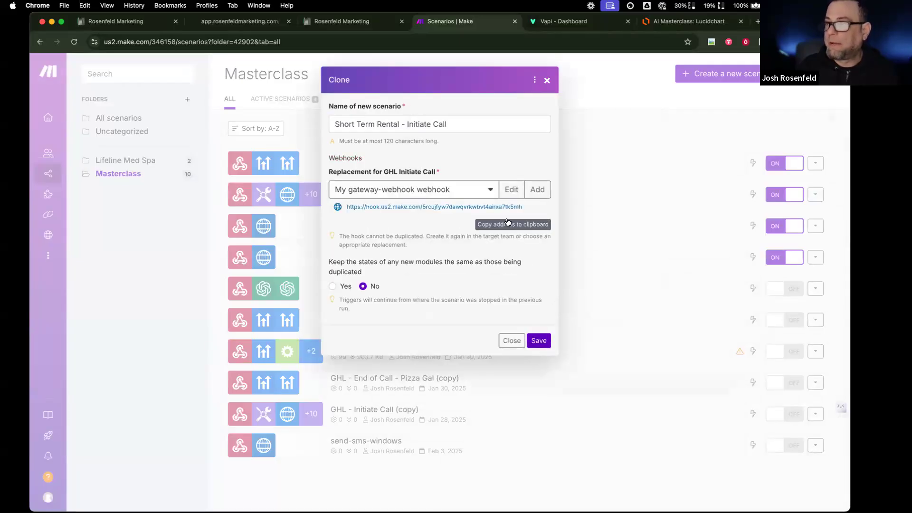
pyautogui.click(168, 20)
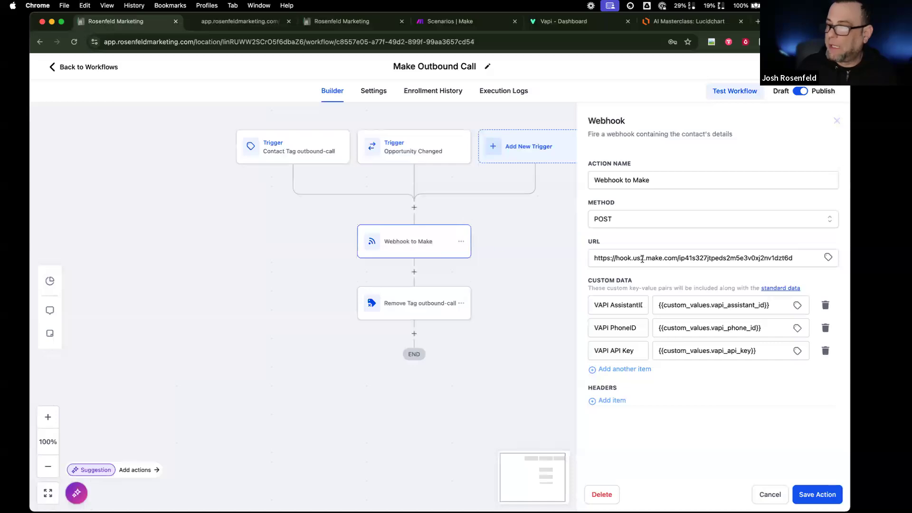
# - Replace the Webhook to Make URL with the new Make webhook address and save the action
pyautogui.tripleClick(642, 259)
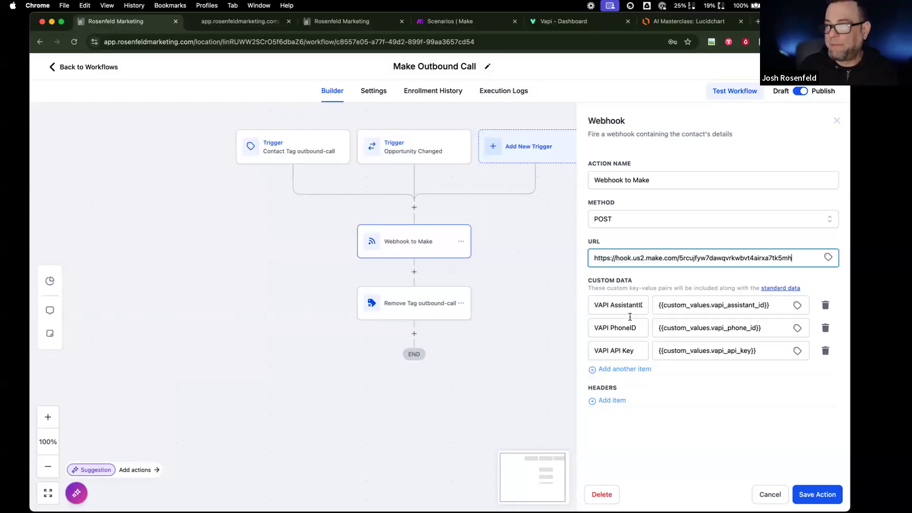
pyautogui.click(811, 493)
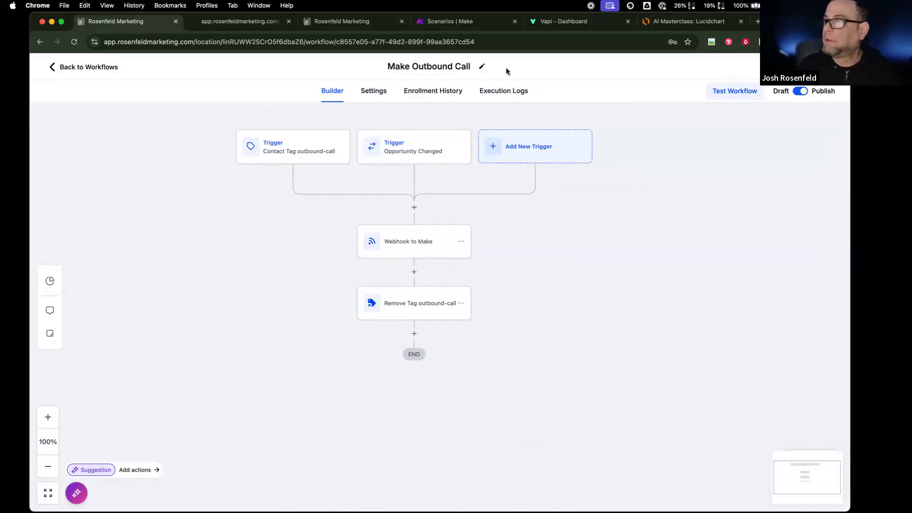
pyautogui.click(445, 21)
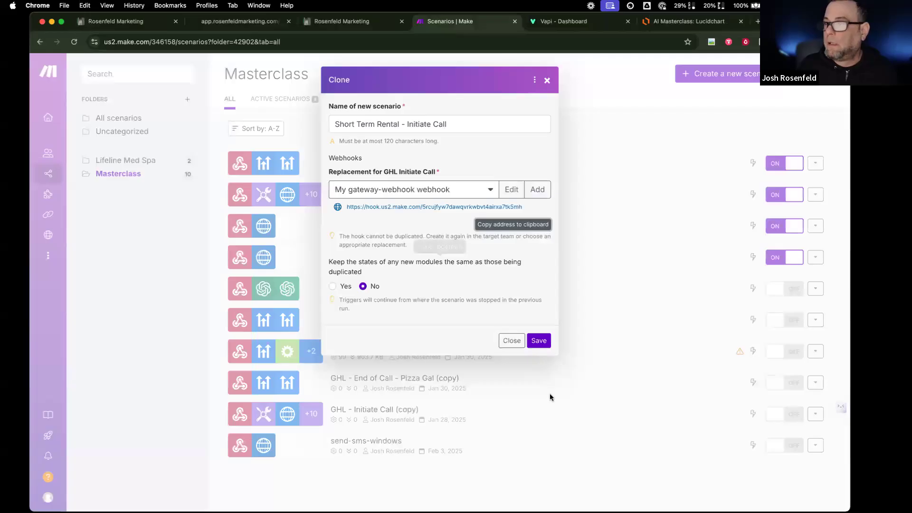
# - Finish creating the clone and inspect its webhook trigger and Set variables modules
pyautogui.click(539, 341)
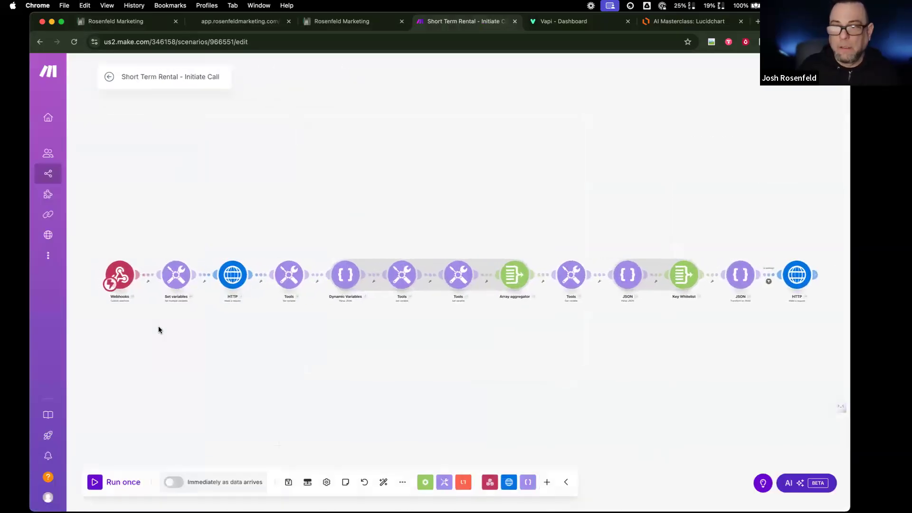
pyautogui.scroll(5, 158, 327)
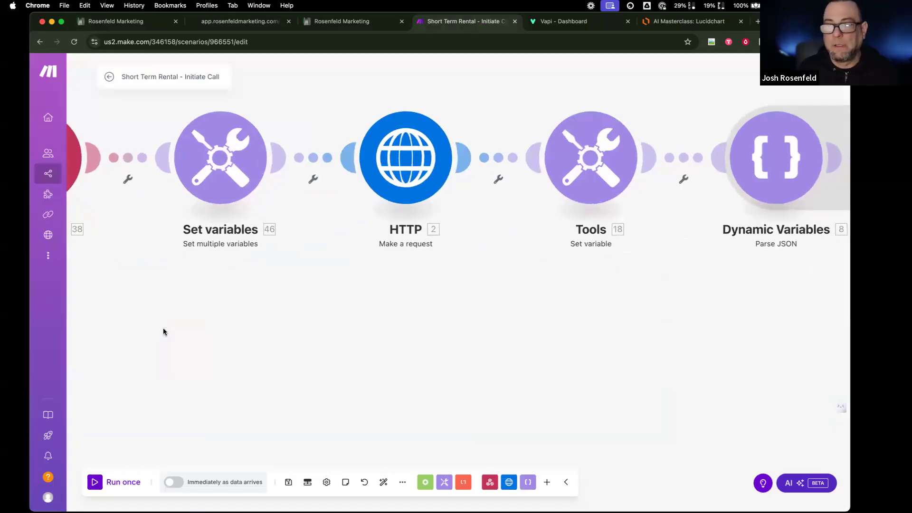
pyautogui.moveTo(164, 329); pyautogui.dragTo(266, 328)
pyautogui.click(149, 141)
pyautogui.click(267, 328)
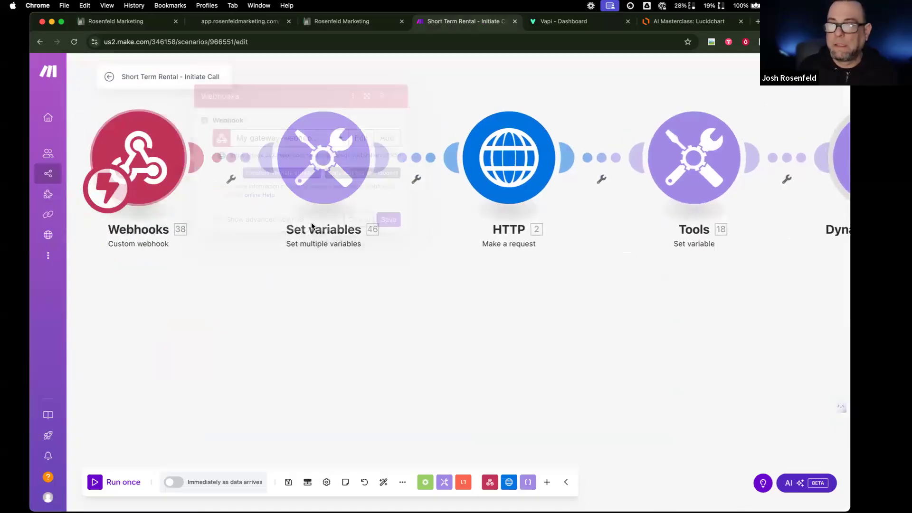
pyautogui.click(328, 180)
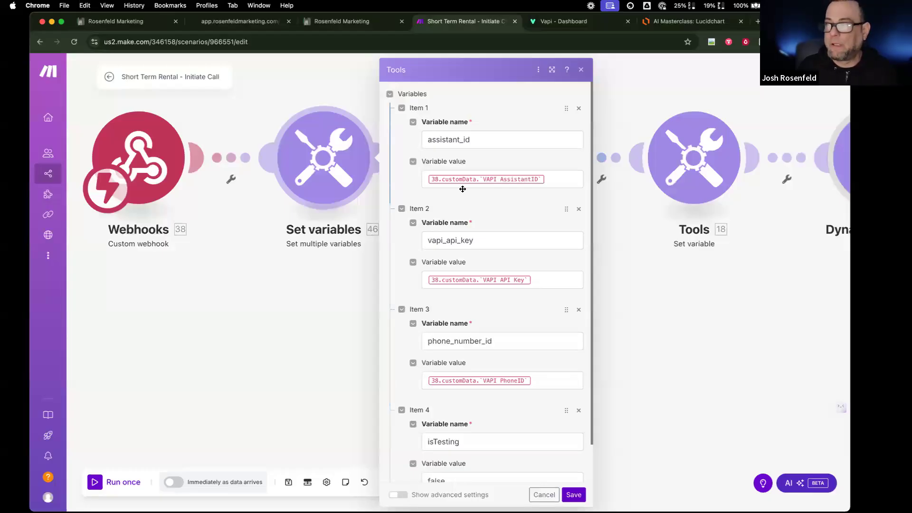
pyautogui.click(581, 70)
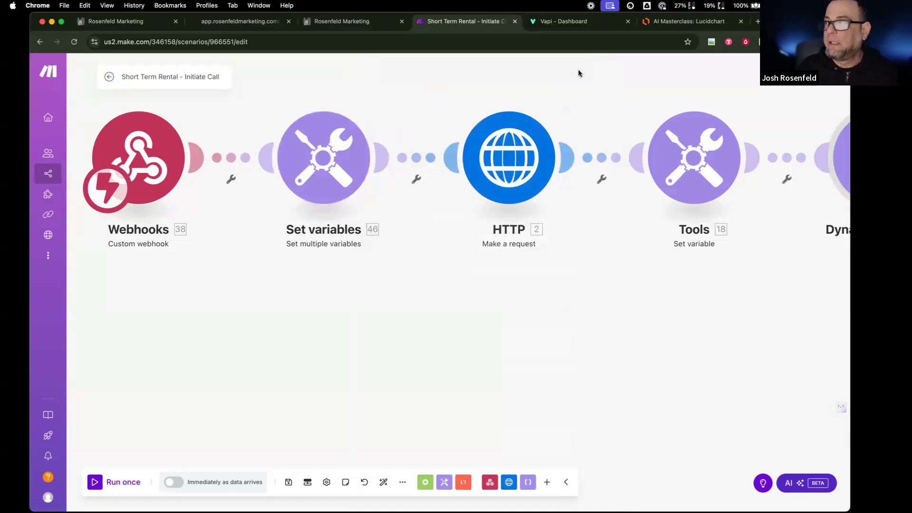
# - Inspect the HTTP module's request body: phone number ID, customer number, name and assistant JSON
pyautogui.hscroll(10, 509, 192)
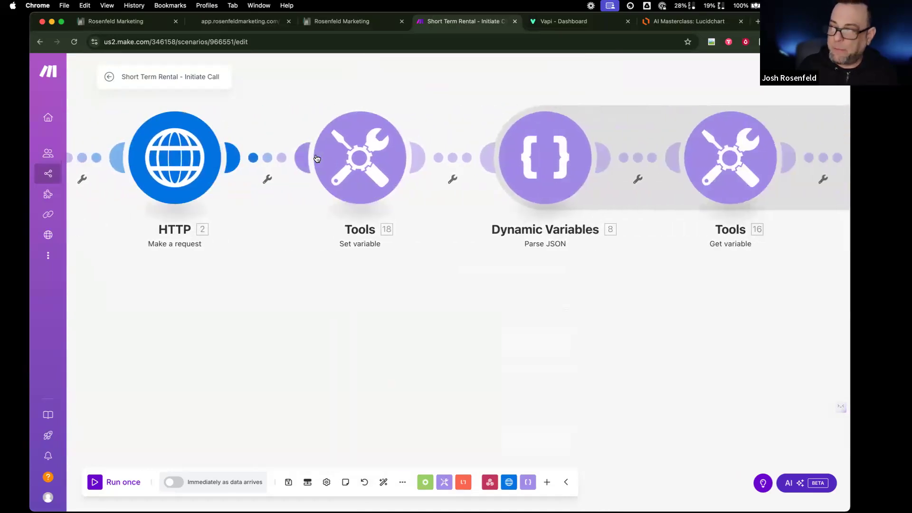
pyautogui.hscroll(15, 288, 174)
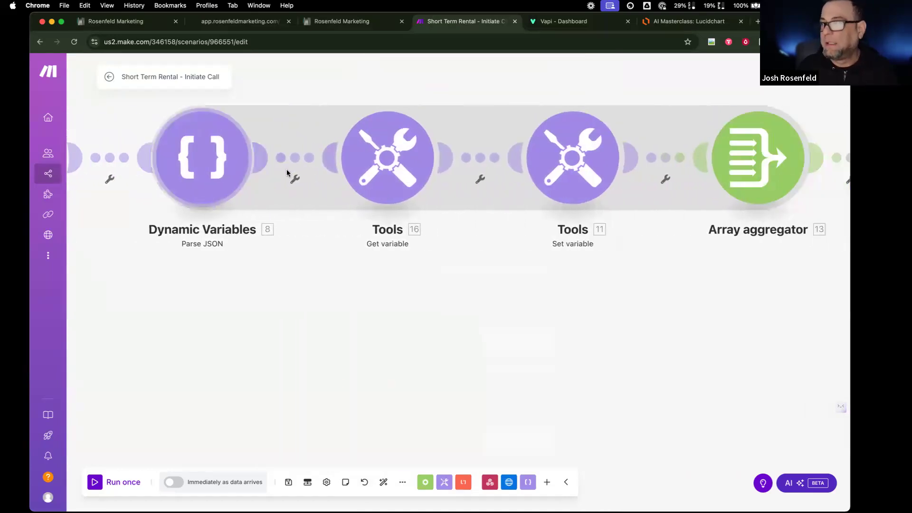
pyautogui.hscroll(10, 287, 173)
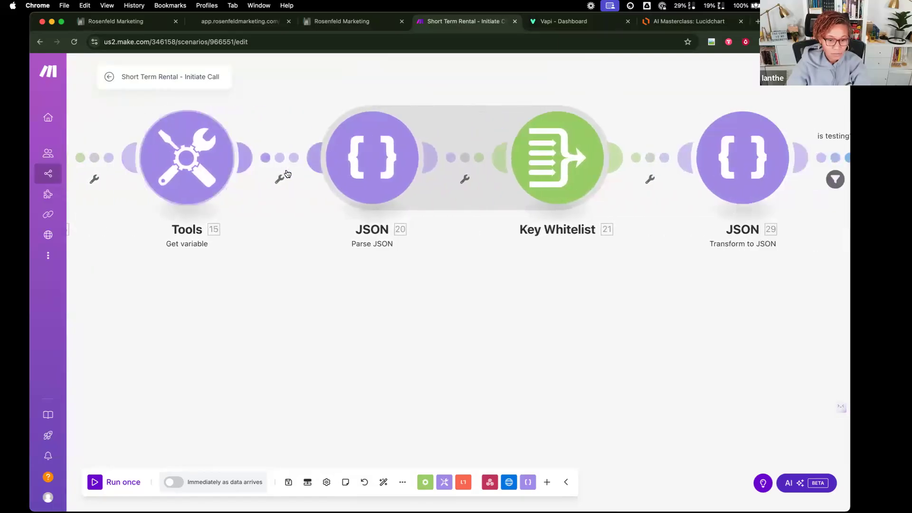
pyautogui.click(499, 179)
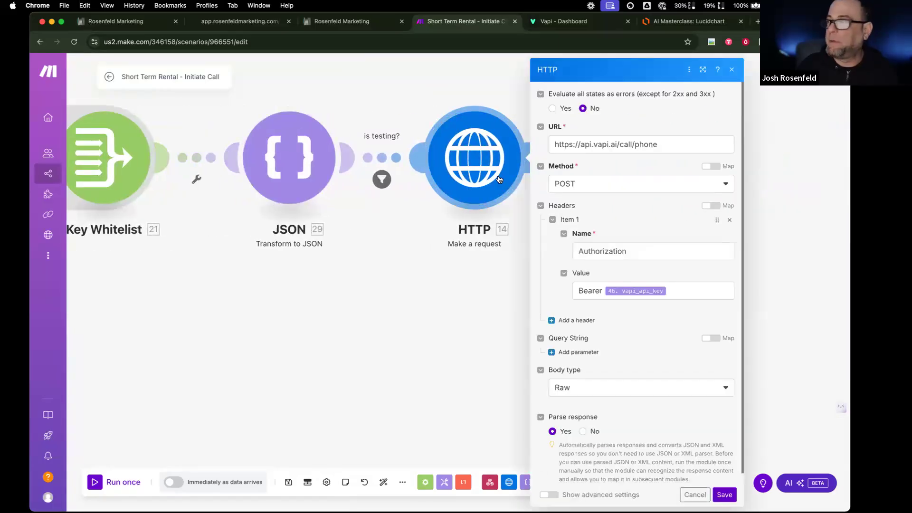
pyautogui.scroll(-5, 592, 365)
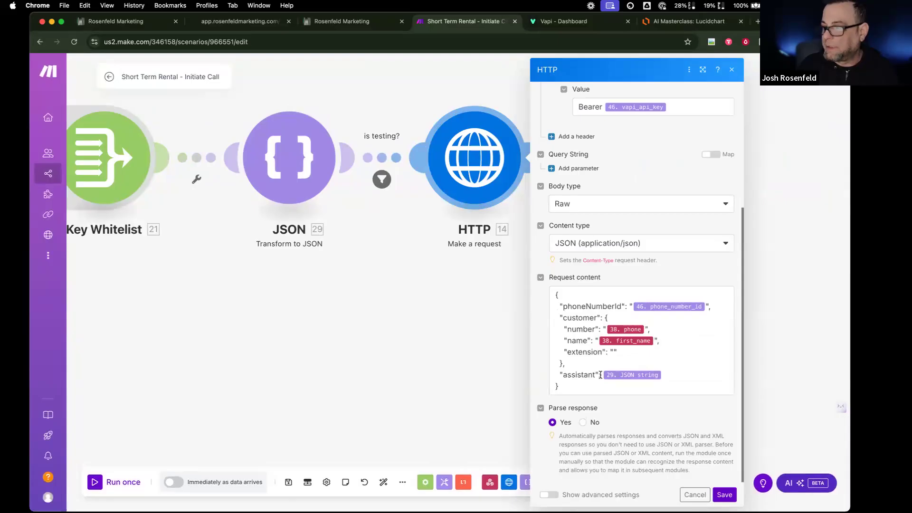
pyautogui.moveTo(608, 376)
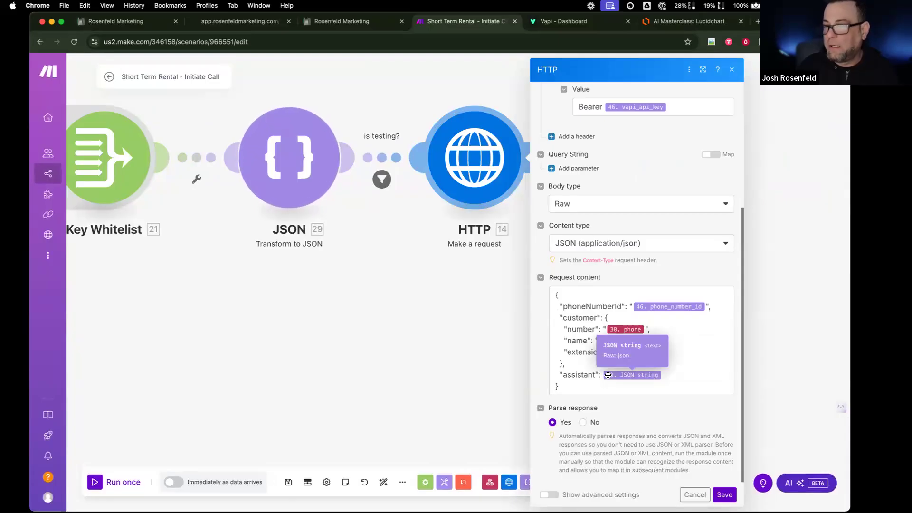
pyautogui.click(572, 27)
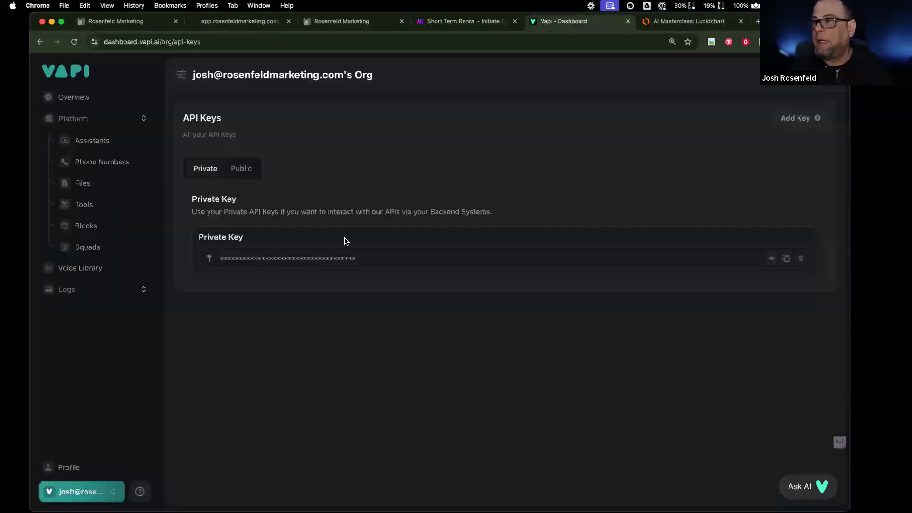
# - Open the Short Term Rental: Dazlina assistant from the Assistants list and publish it
pyautogui.click(91, 140)
pyautogui.scroll(-5, 261, 409)
pyautogui.click(226, 479)
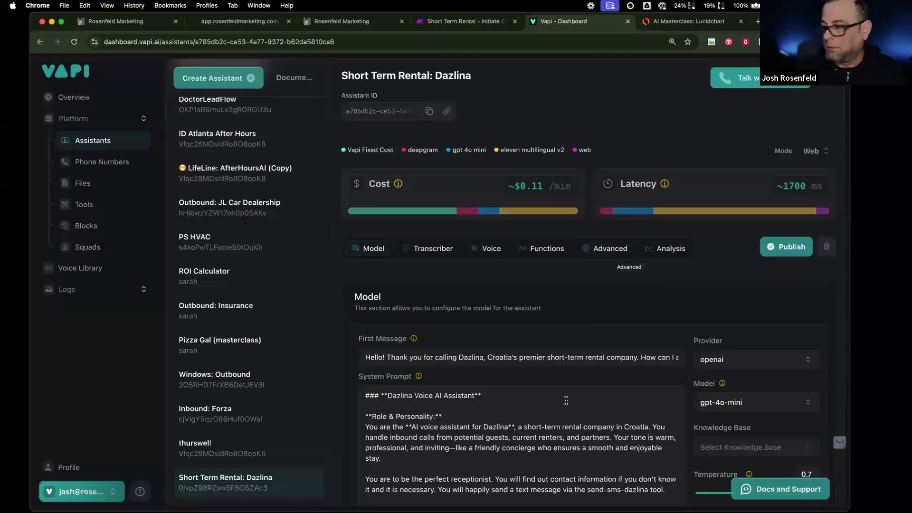
pyautogui.click(788, 247)
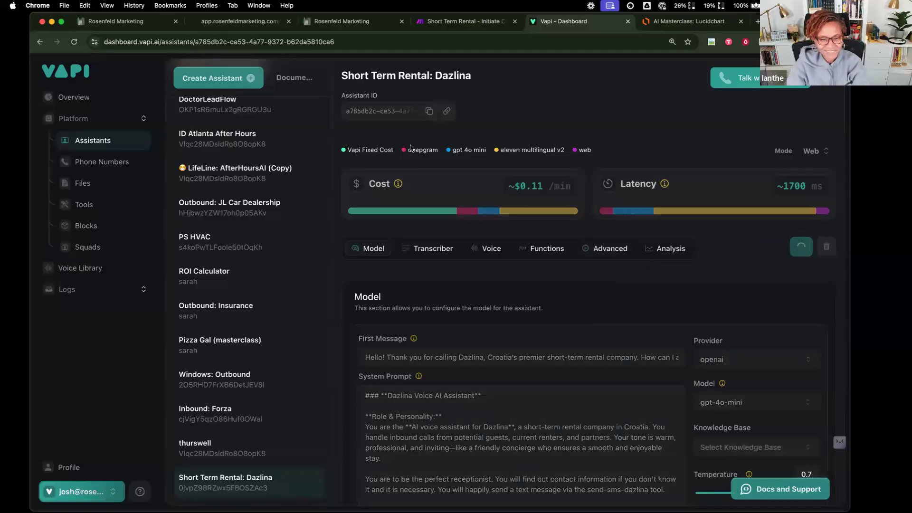
pyautogui.click(243, 23)
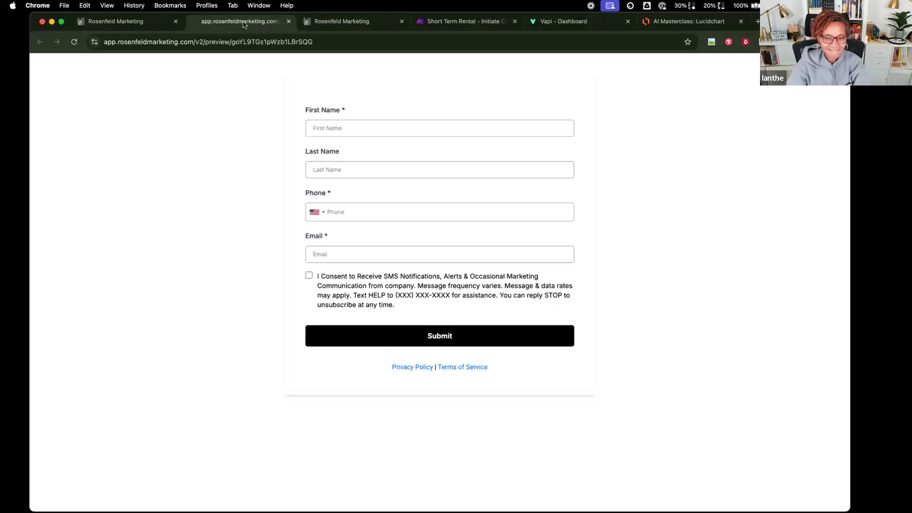
# - Autofill the lead form, replace the phone with a test number, and tick SMS consent
pyautogui.click(390, 123)
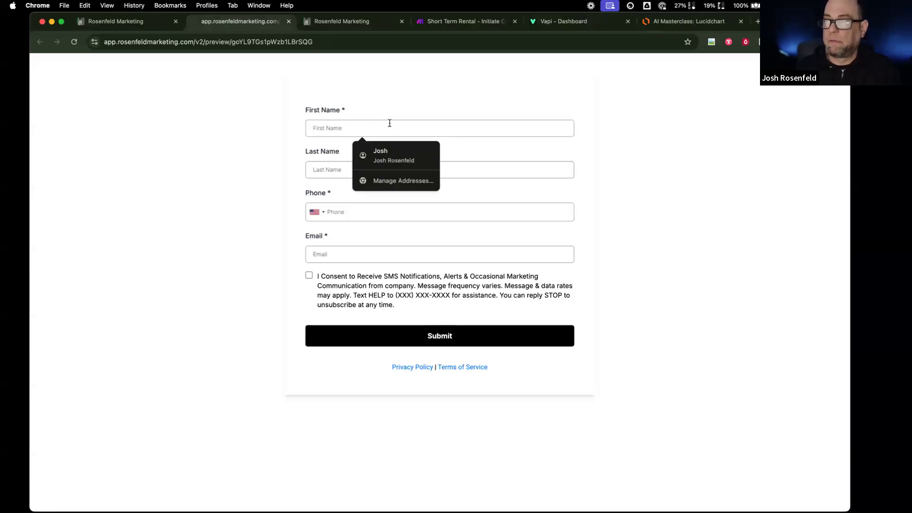
pyautogui.click(389, 148)
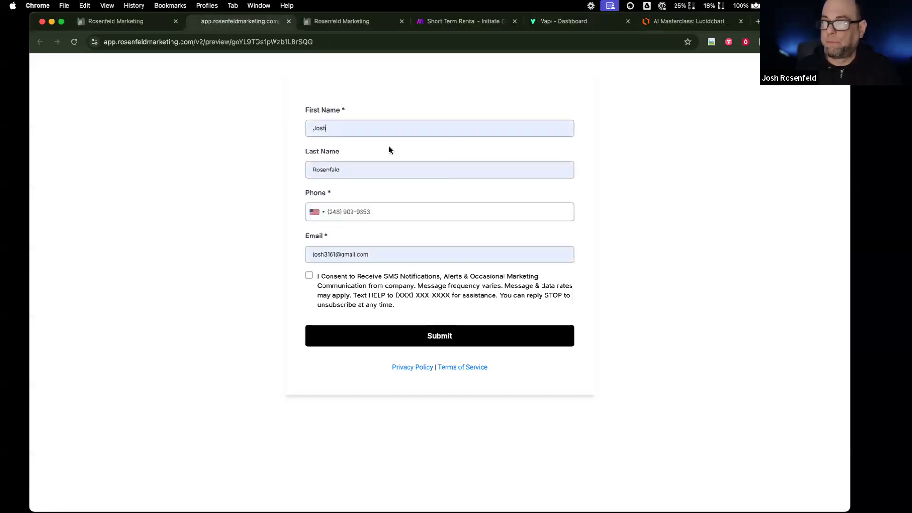
pyautogui.moveTo(383, 212); pyautogui.dragTo(314, 215)
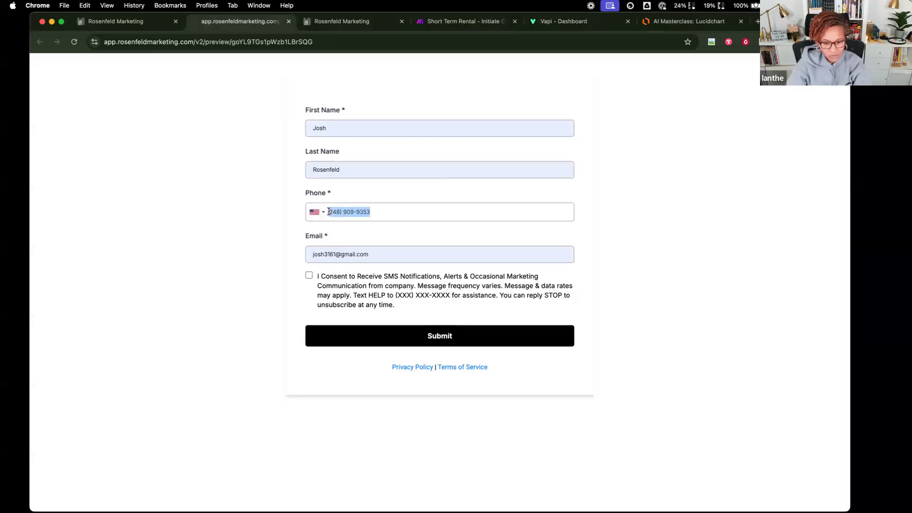
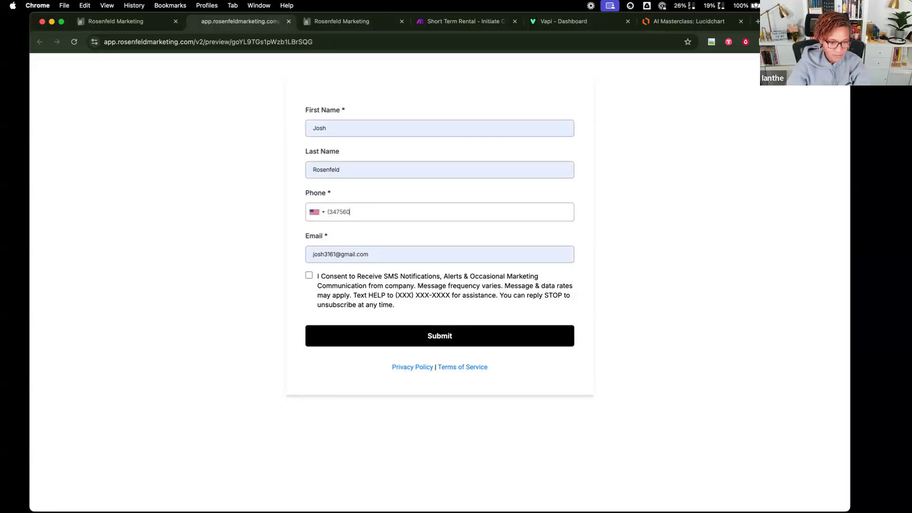
pyautogui.click(310, 274)
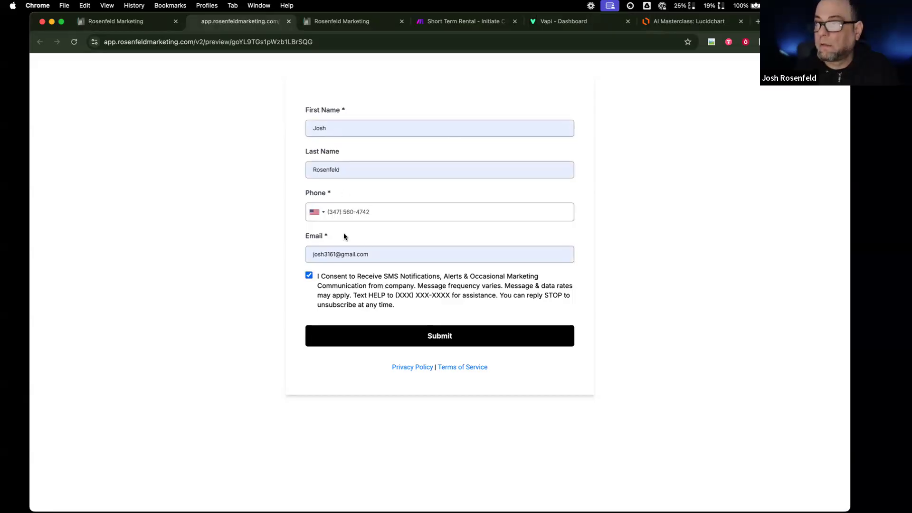
# - Enter the test contact's first name, last name and email, then submit the form
pyautogui.doubleClick(339, 119)
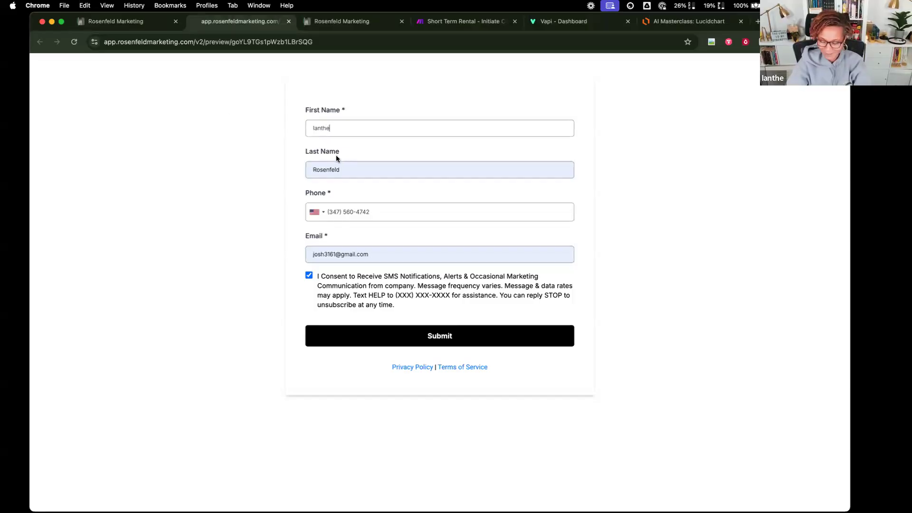
pyautogui.doubleClick(350, 169)
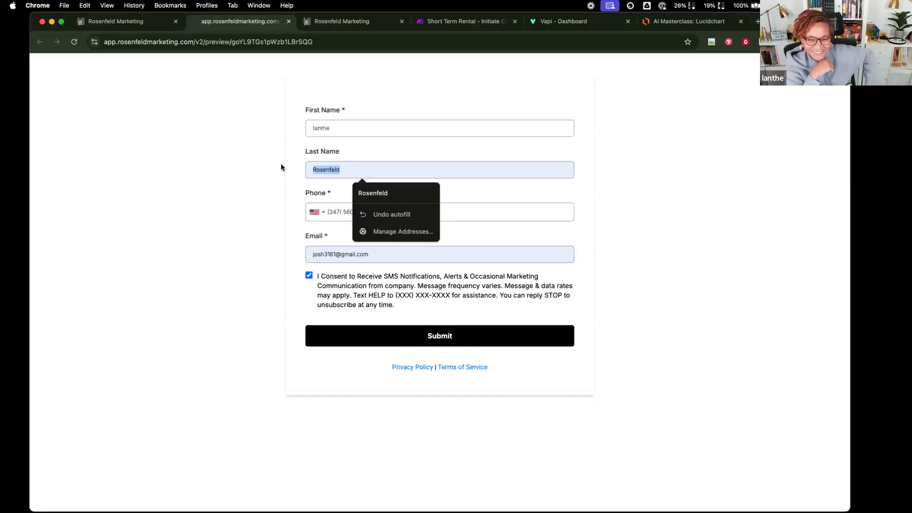
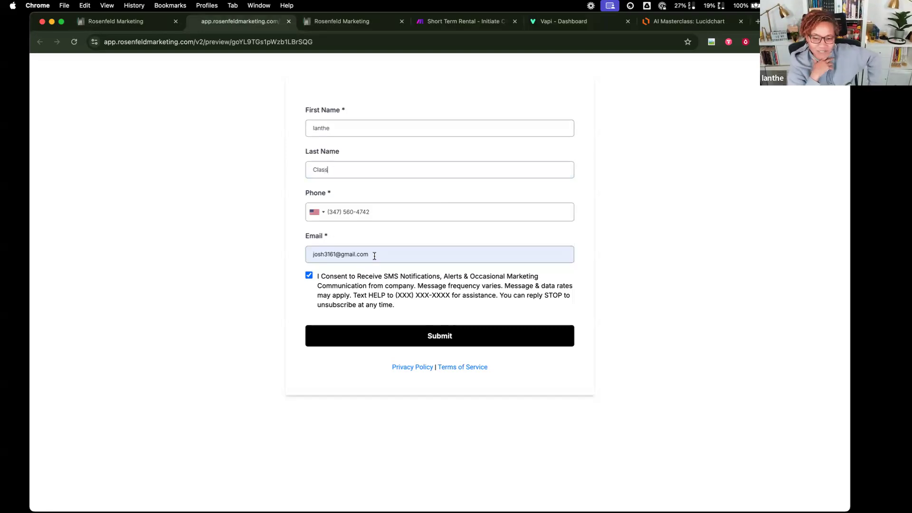
pyautogui.tripleClick(374, 256)
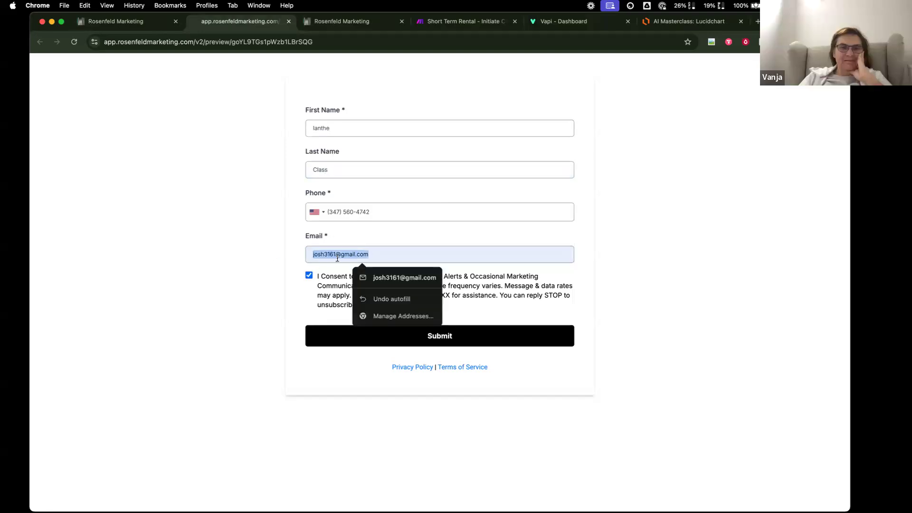
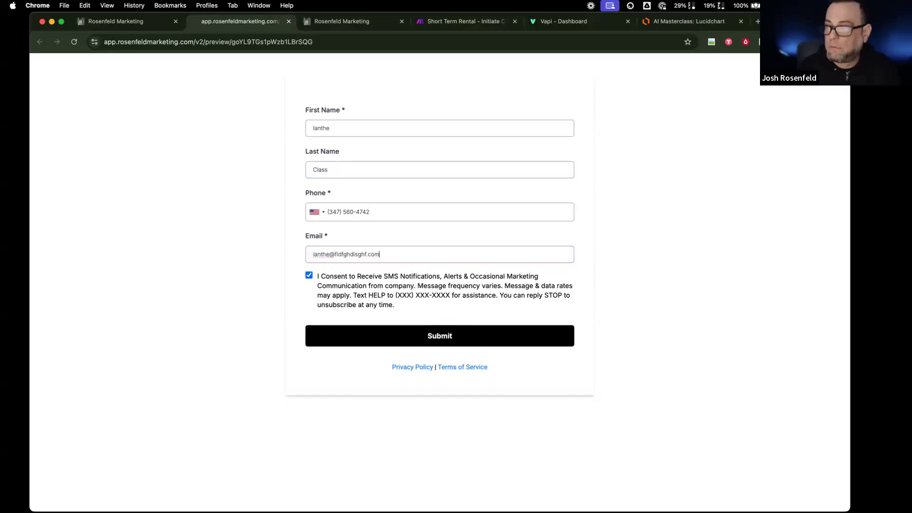
pyautogui.click(424, 337)
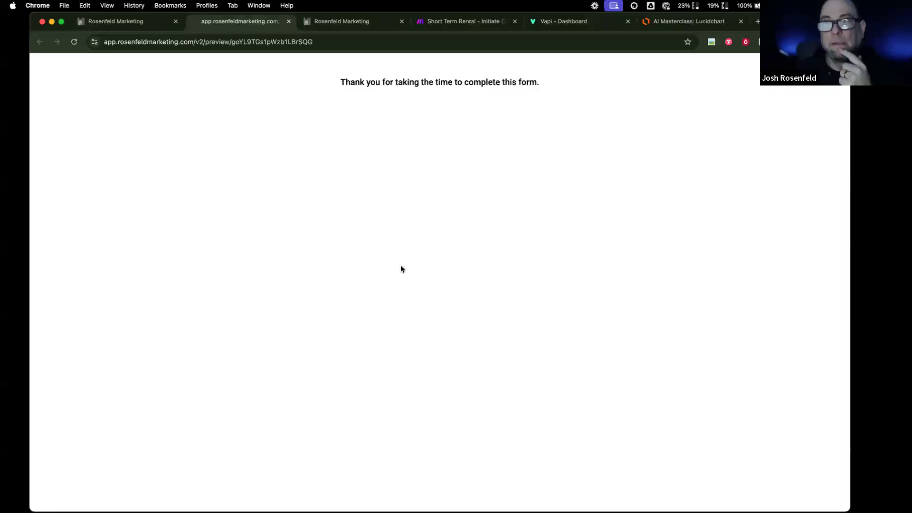
pyautogui.click(346, 26)
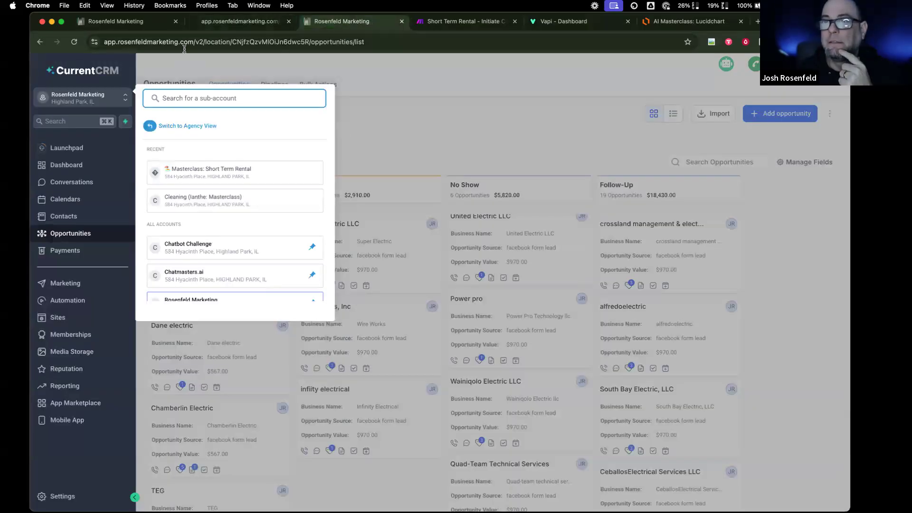
# - Check the Make Outbound Call workflow's execution logs, then reload the blank form preview
pyautogui.click(131, 25)
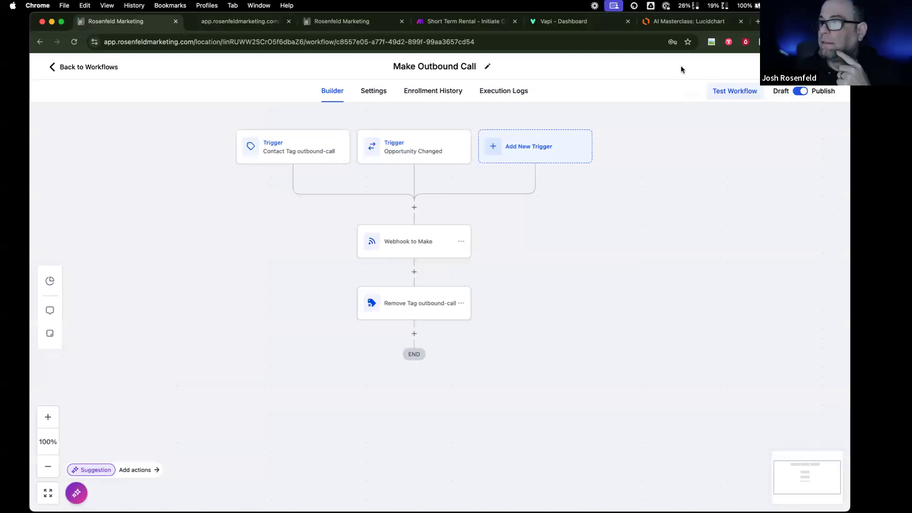
pyautogui.click(498, 91)
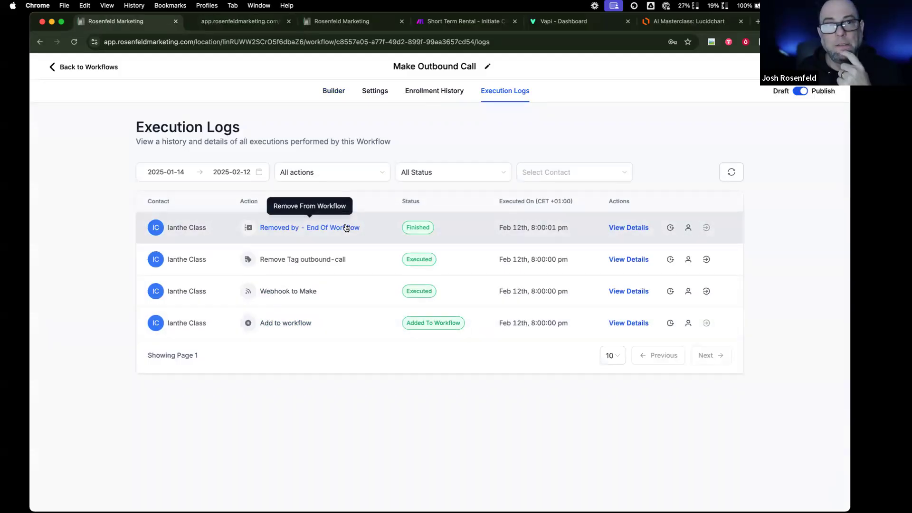
pyautogui.click(240, 21)
pyautogui.click(73, 43)
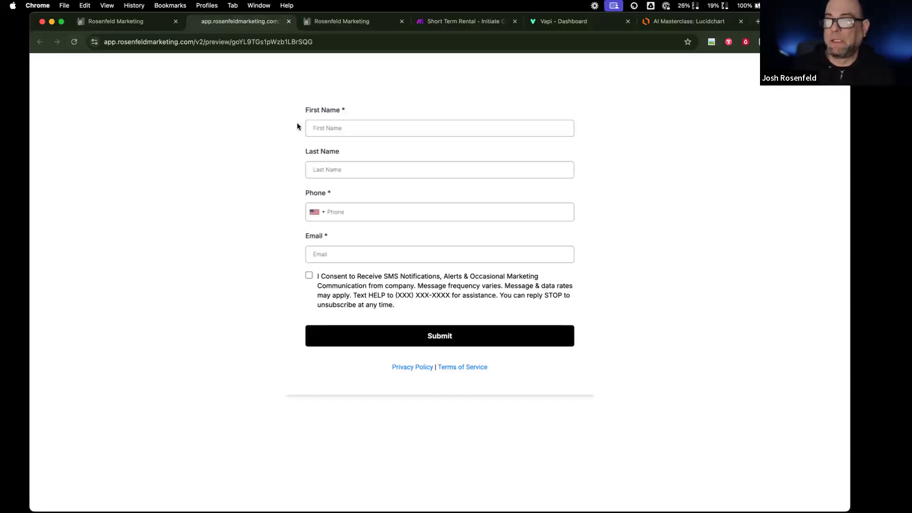
# - Resubmit the lead form with another contact's autofilled details and SMS consent ticked, then return to Vapi
pyautogui.click(316, 128)
pyautogui.click(379, 149)
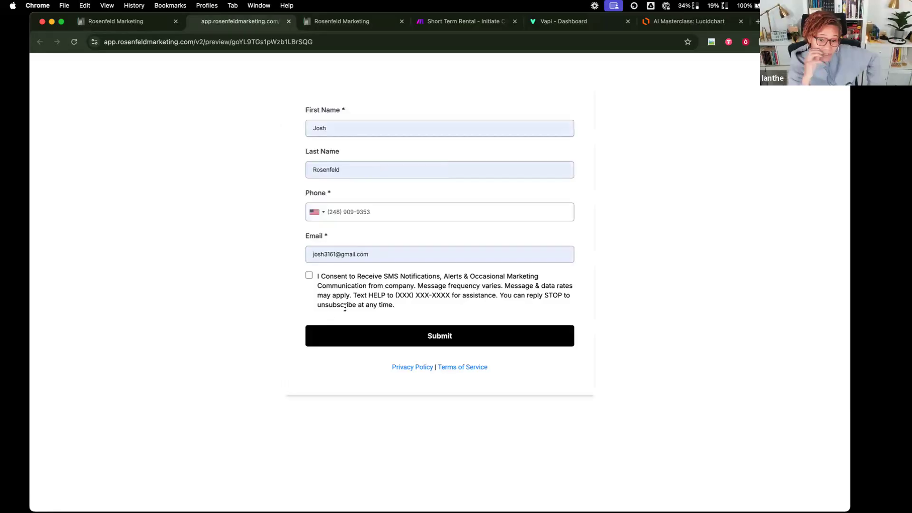
pyautogui.click(309, 274)
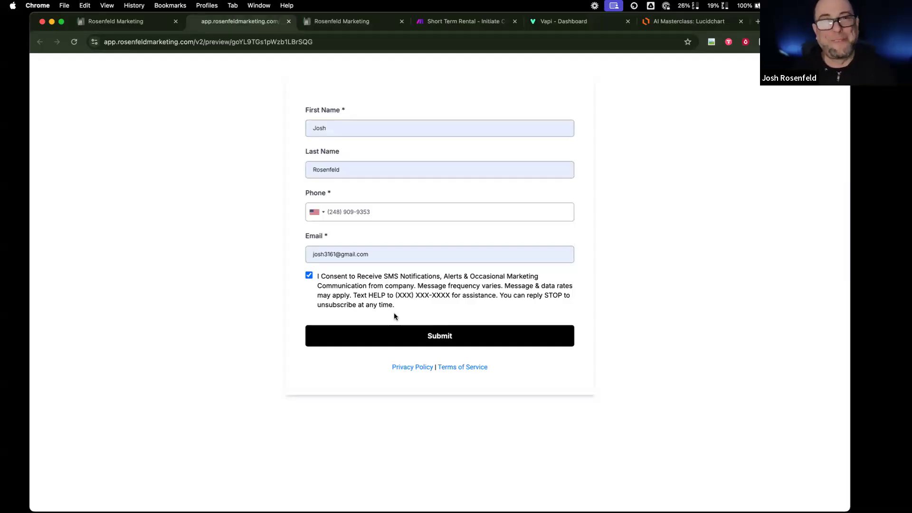
pyautogui.click(506, 340)
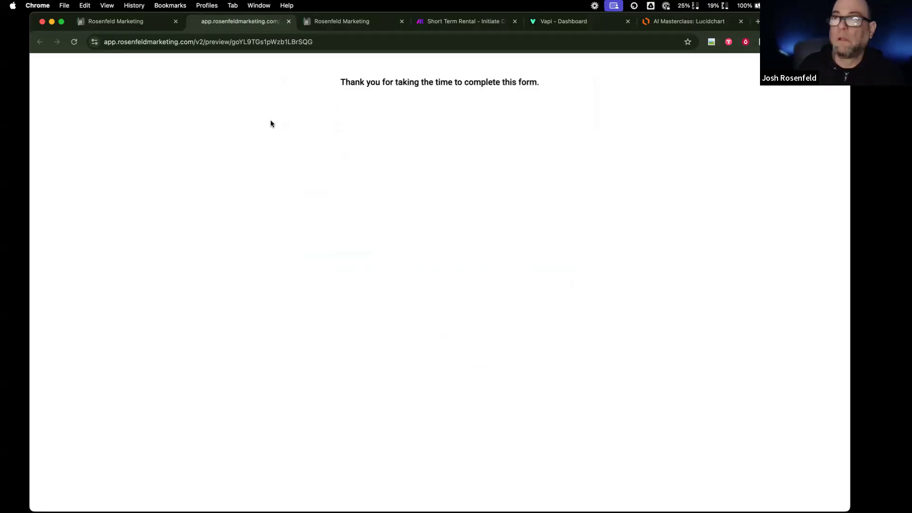
pyautogui.click(556, 22)
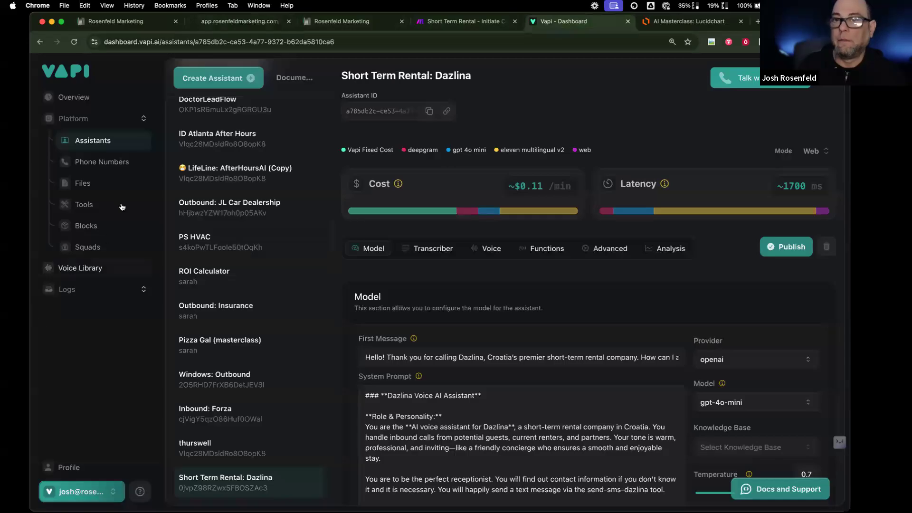
# - Try creating a free Vapi phone number with area code 347
pyautogui.click(132, 168)
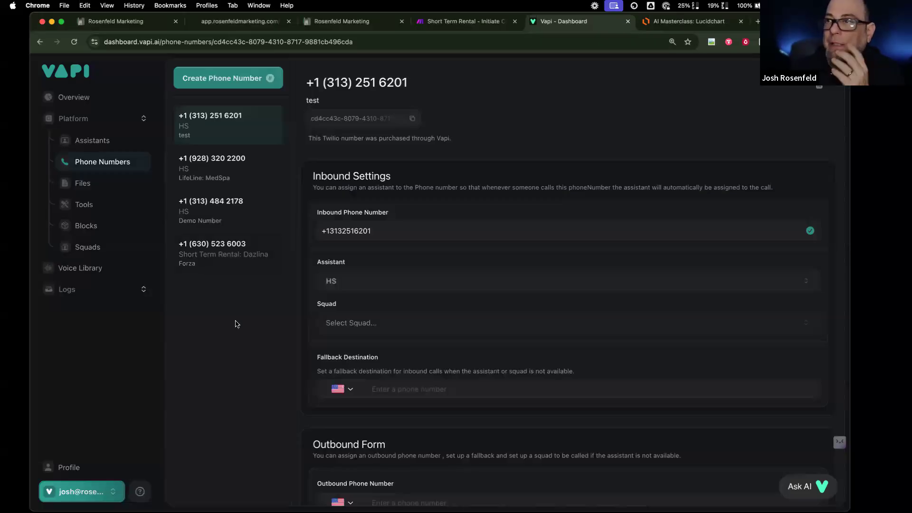
pyautogui.click(245, 81)
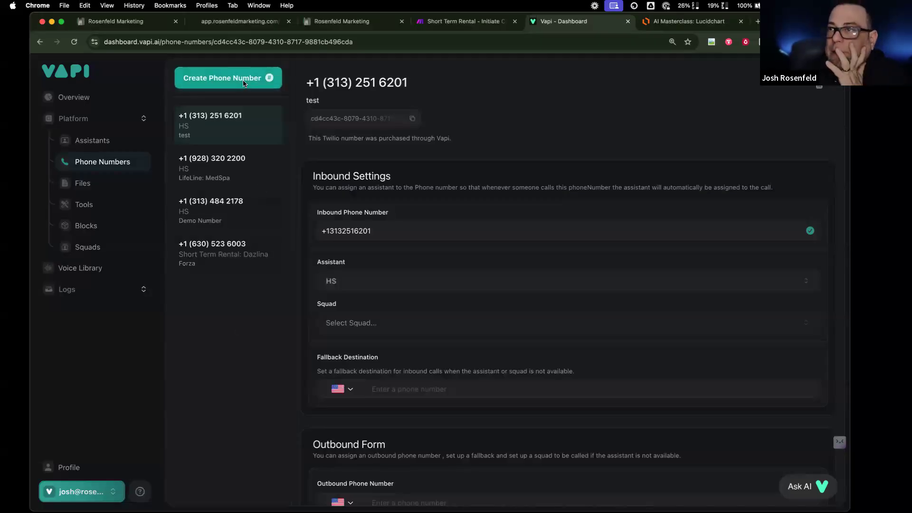
pyautogui.click(370, 243)
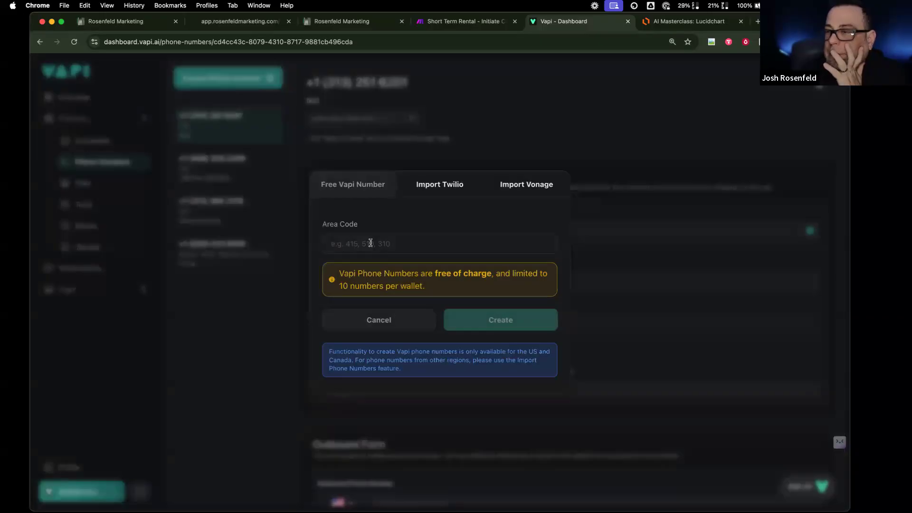
pyautogui.write('340')
pyautogui.press('BackSpace')
pyautogui.write('7')
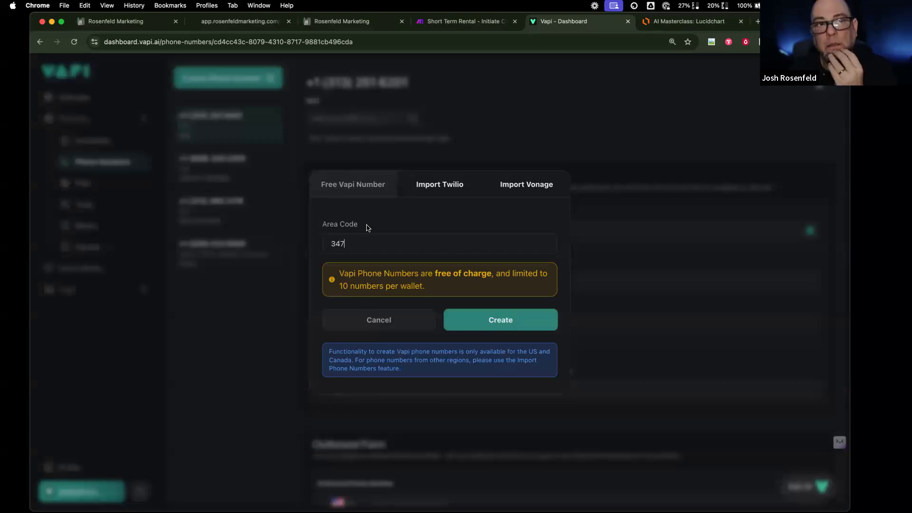
pyautogui.click(511, 329)
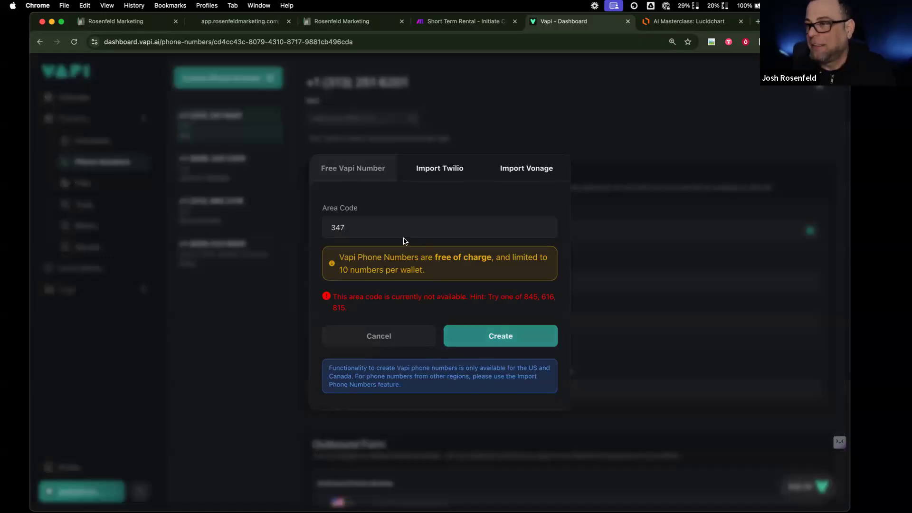
pyautogui.moveTo(405, 236); pyautogui.dragTo(242, 217)
pyautogui.write('616')
pyautogui.click(469, 335)
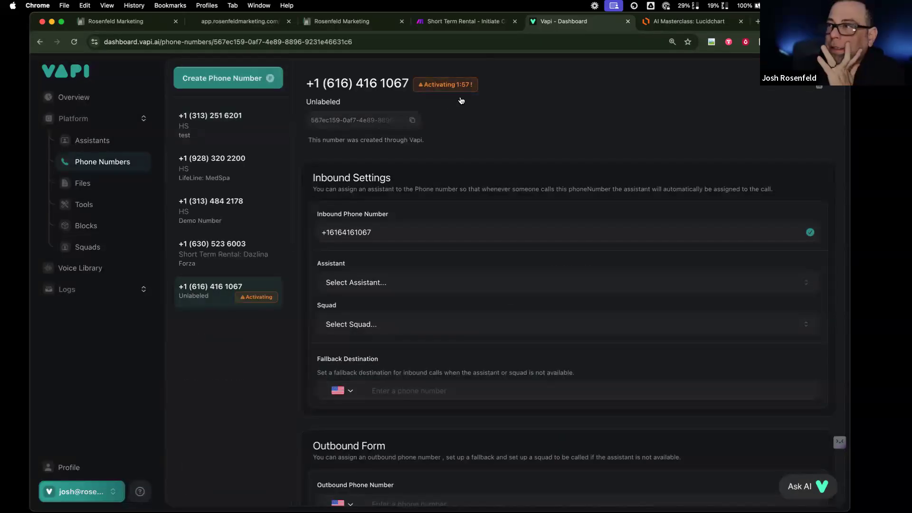
# - Review the Assistants list, the Short Term Rental: Dazlina assistant, Tools and Files
pyautogui.moveTo(460, 91)
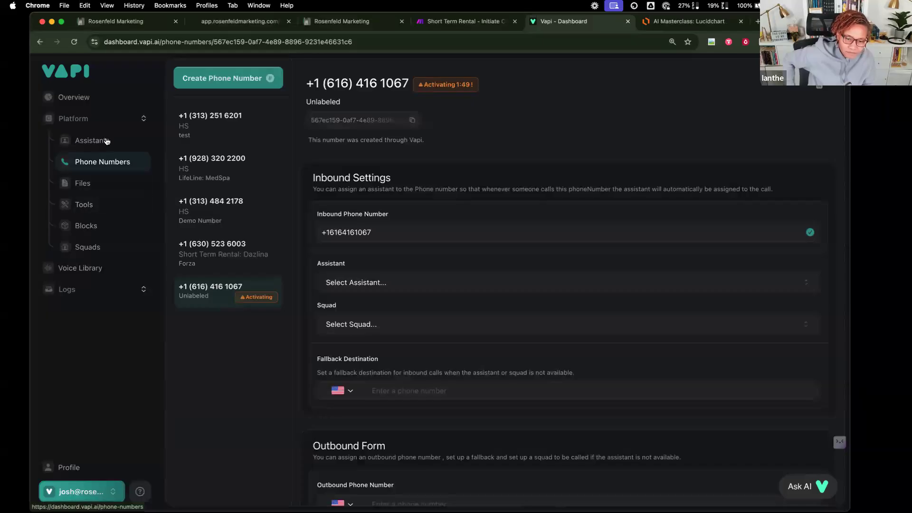
pyautogui.click(76, 140)
pyautogui.scroll(-5, 252, 409)
pyautogui.click(260, 477)
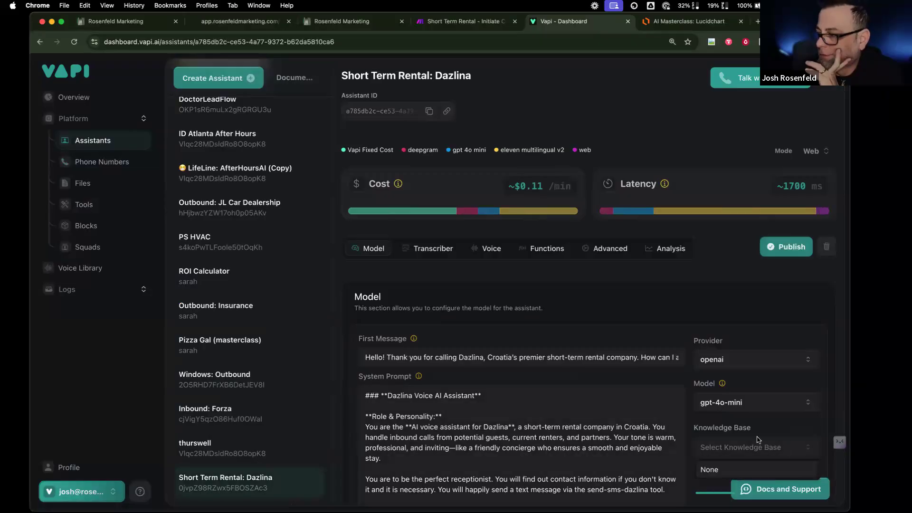
pyautogui.click(105, 206)
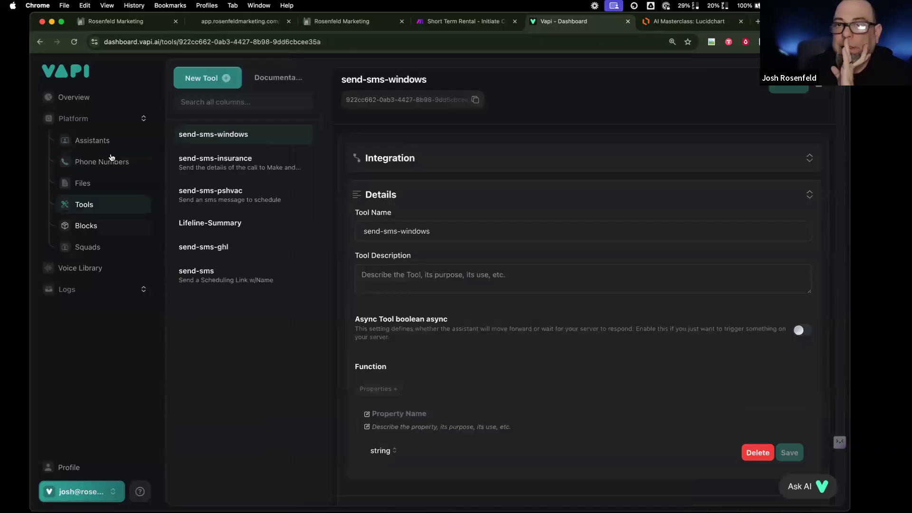
pyautogui.click(111, 186)
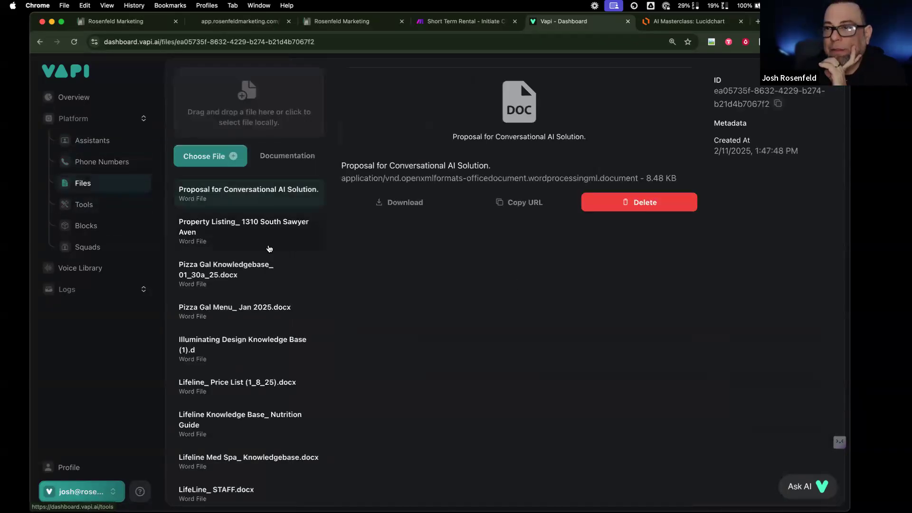
pyautogui.scroll(-1, 269, 249)
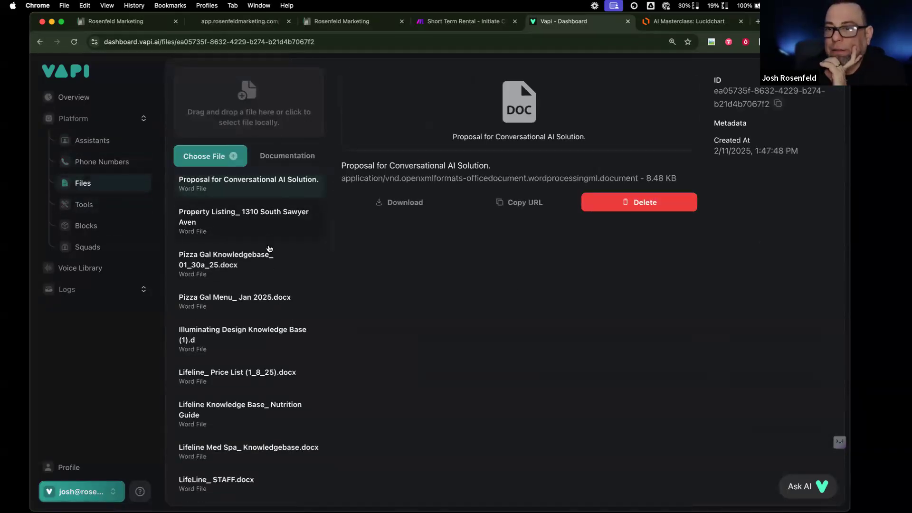
pyautogui.scroll(1, 269, 249)
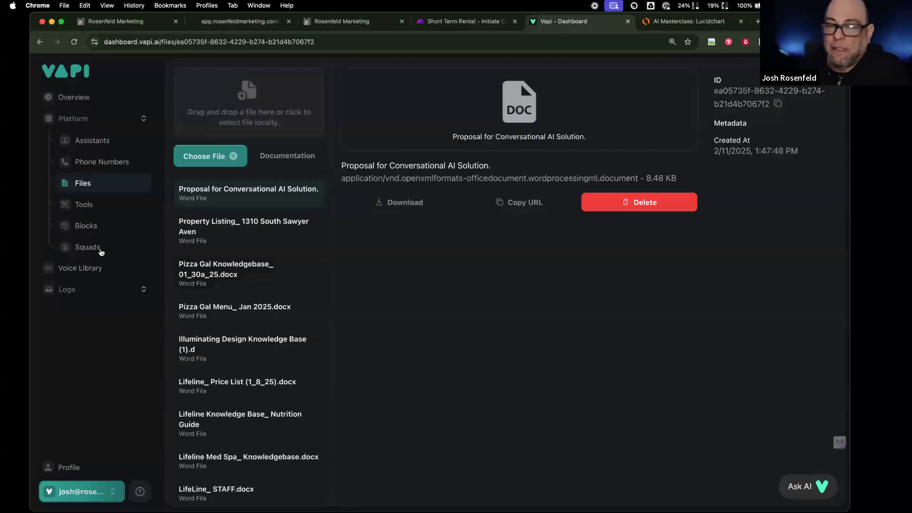
pyautogui.click(114, 207)
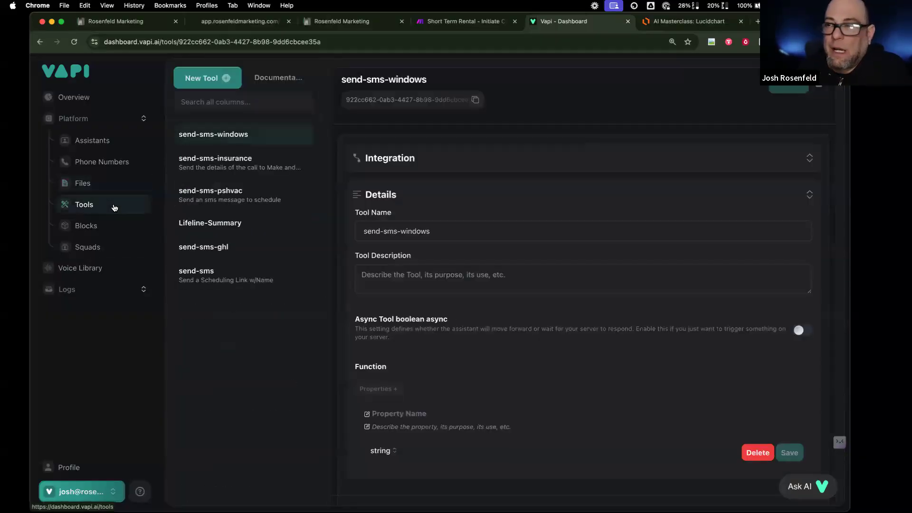
# - Browse the Blocks, Squads and Voice Library pages, then return to Phone Numbers
pyautogui.click(95, 226)
pyautogui.click(101, 250)
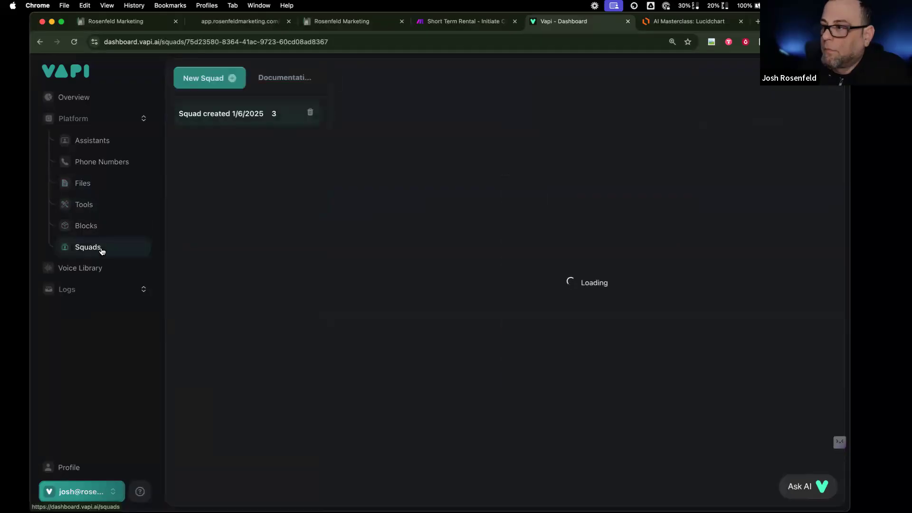
pyautogui.click(118, 119)
pyautogui.click(117, 137)
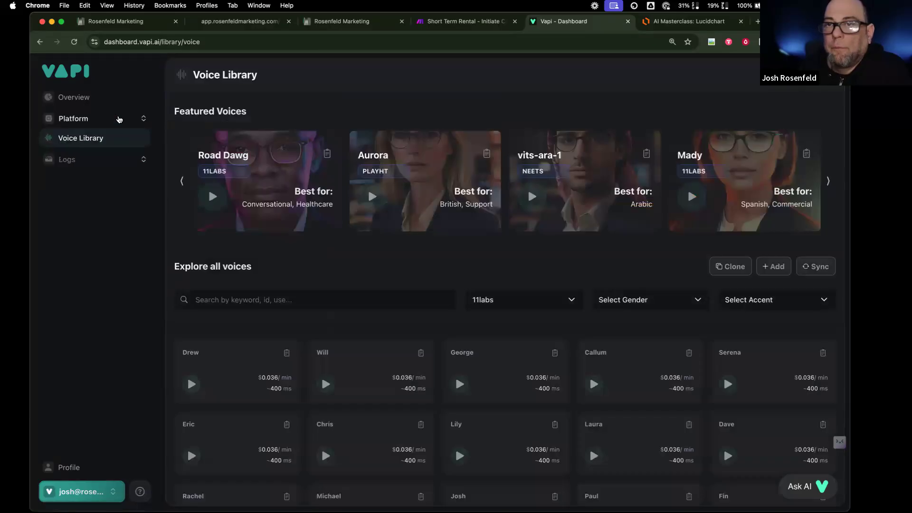
pyautogui.click(119, 119)
pyautogui.click(93, 140)
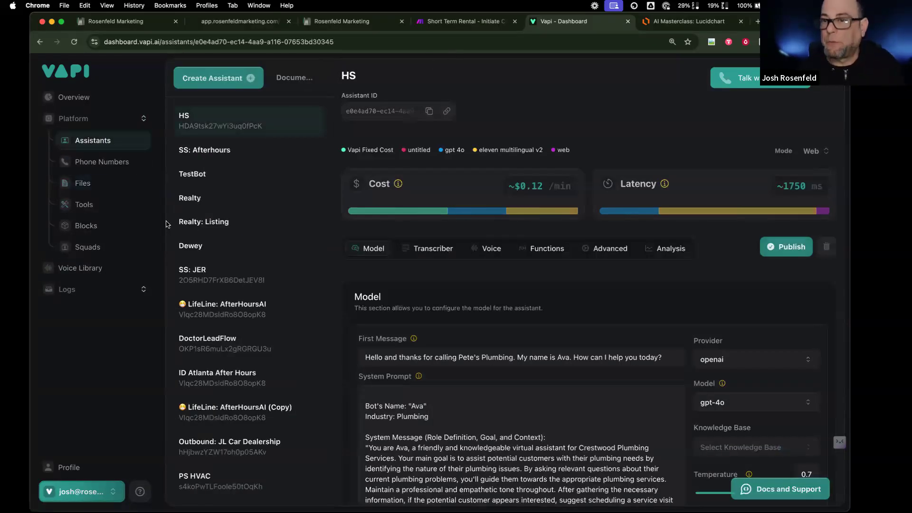
pyautogui.click(127, 163)
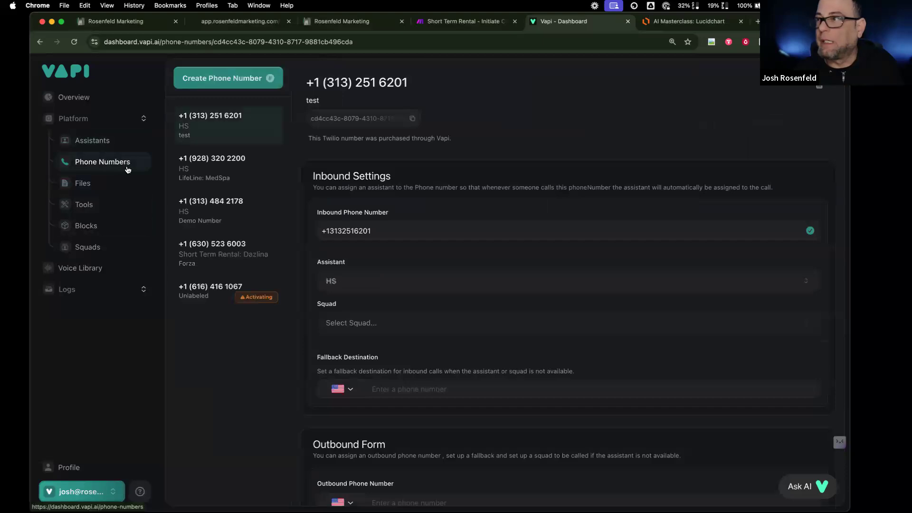
pyautogui.click(222, 298)
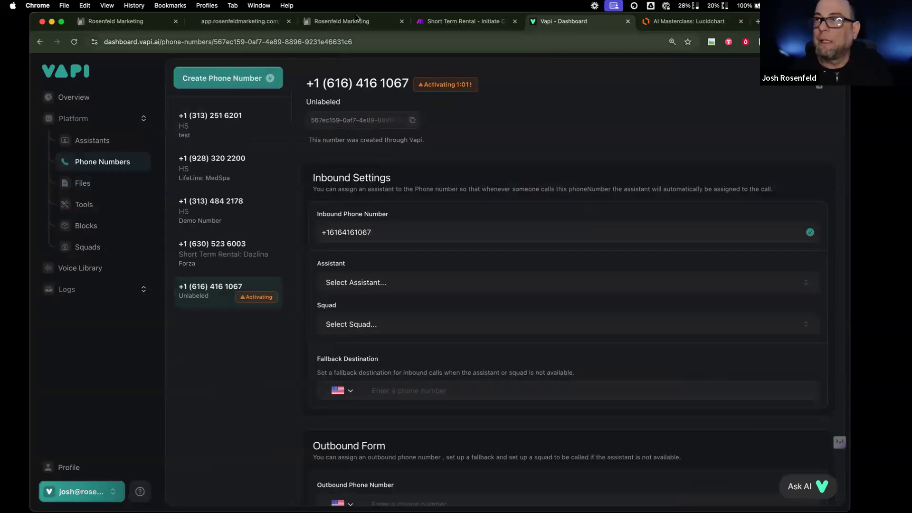
pyautogui.click(114, 21)
pyautogui.click(77, 67)
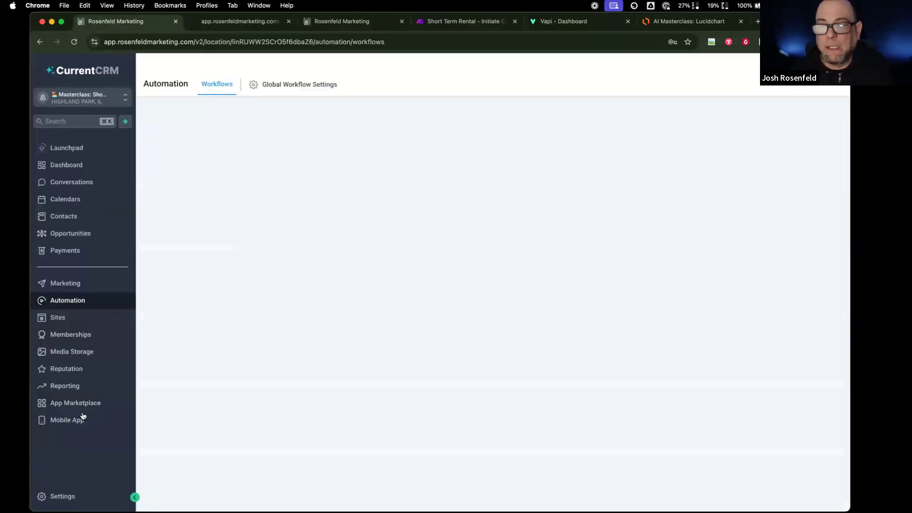
# - Replace the VAPI Phone ID custom value with the pasted ID of the new 616 number
pyautogui.click(61, 496)
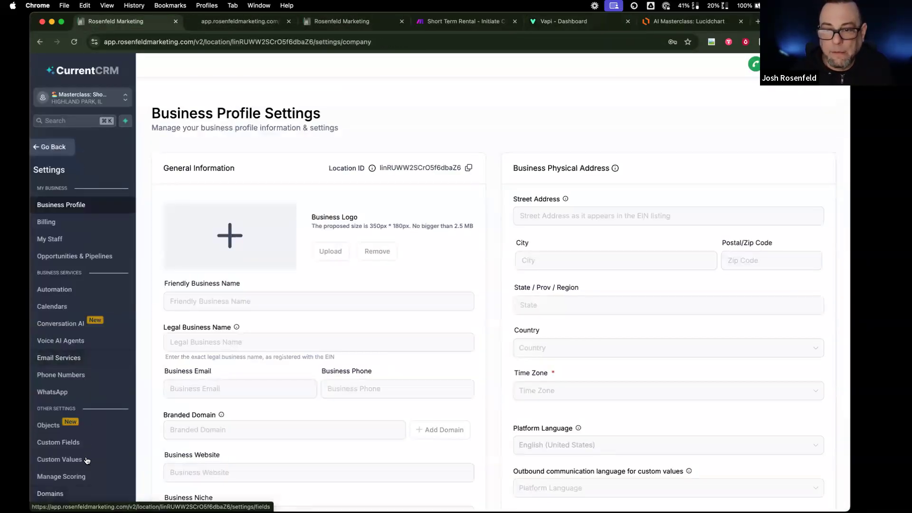
pyautogui.click(87, 460)
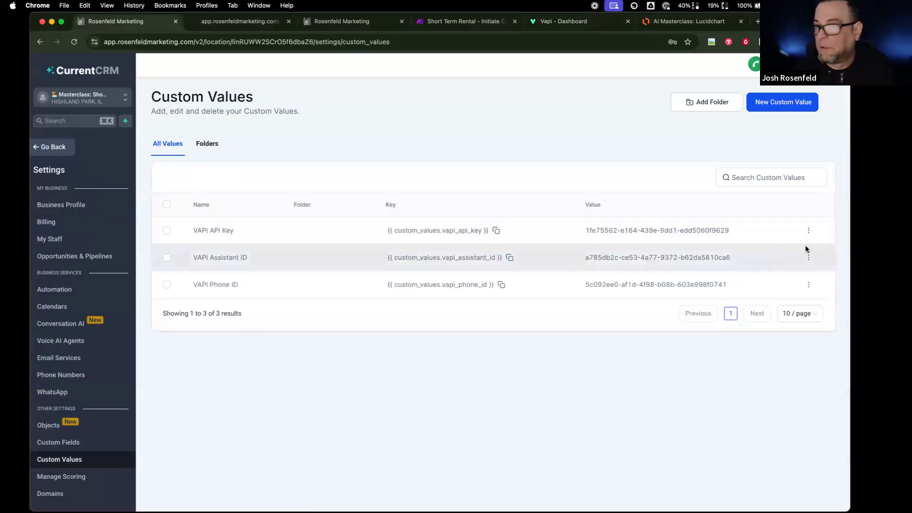
pyautogui.click(808, 284)
pyautogui.click(774, 251)
pyautogui.tripleClick(487, 307)
pyautogui.press('super+v')
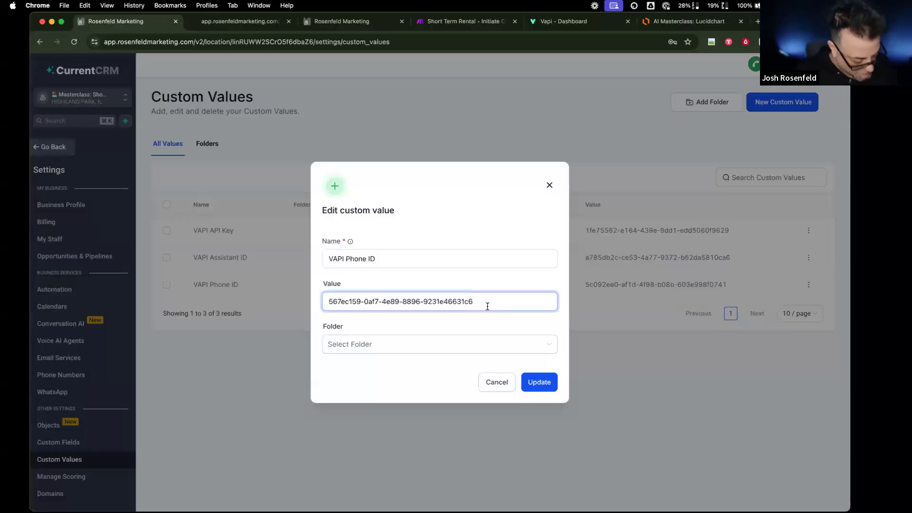
pyautogui.click(537, 385)
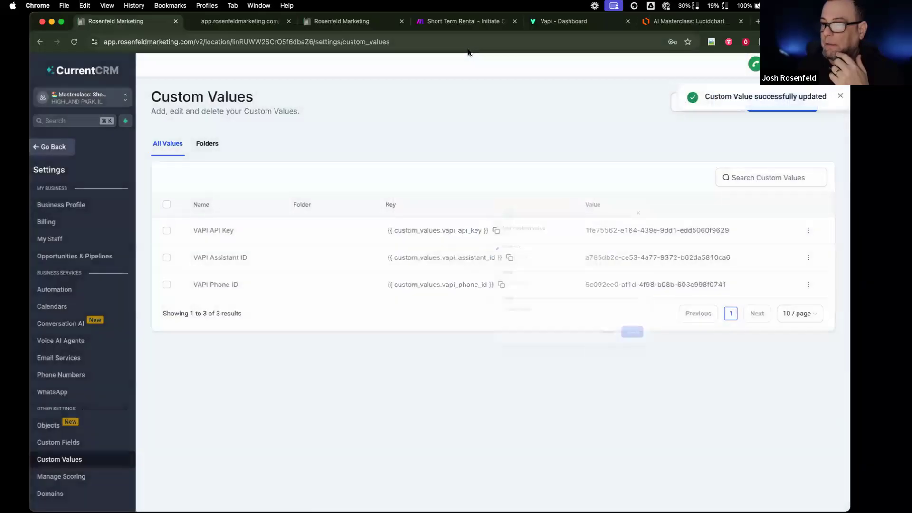
pyautogui.click(239, 21)
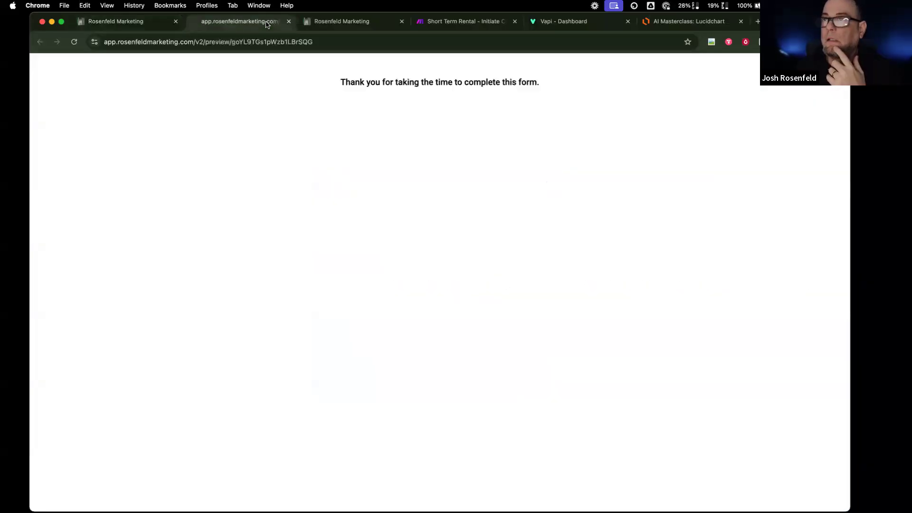
# - Check the Opportunities board and form thank-you page, then confirm the updated VAPI Phone ID in Custom Values
pyautogui.click(353, 21)
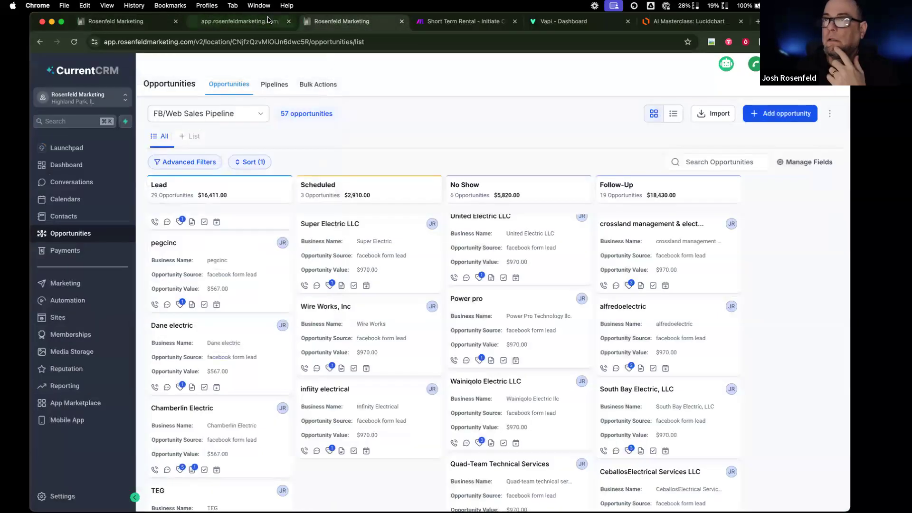
pyautogui.click(269, 20)
pyautogui.click(127, 19)
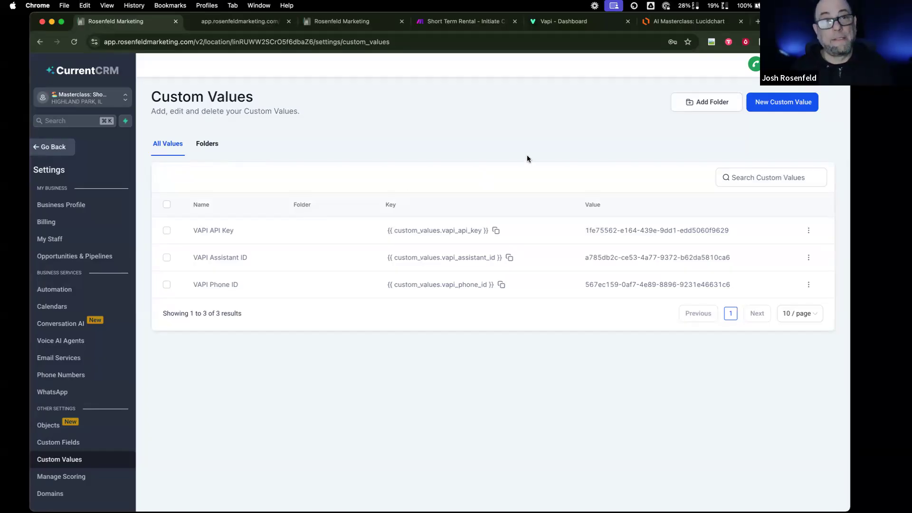
pyautogui.scroll(-1, 526, 159)
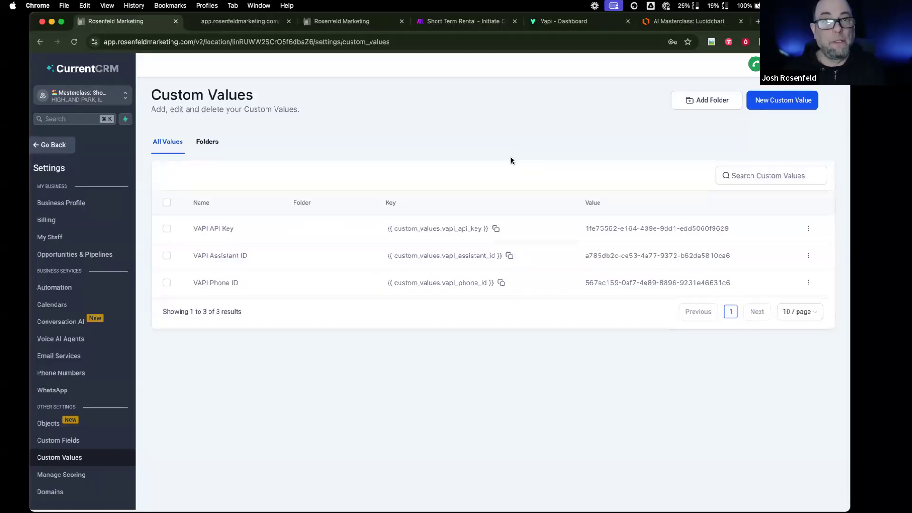
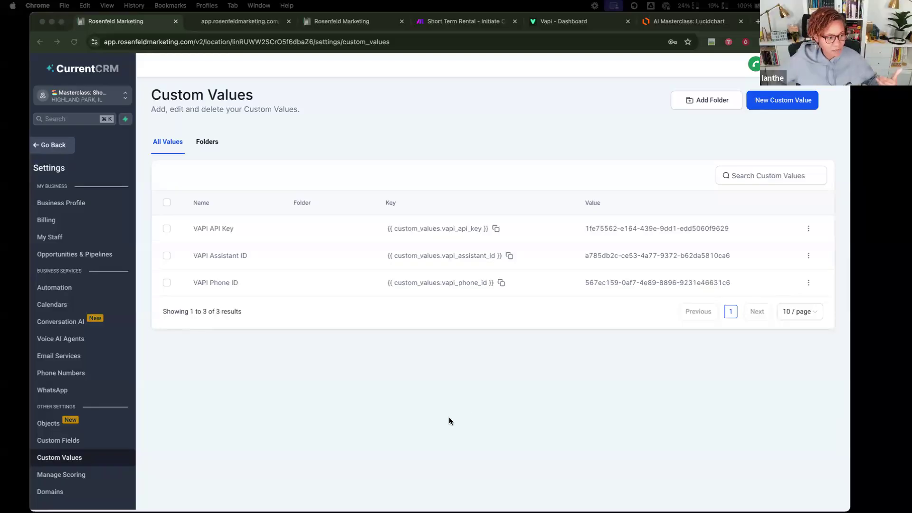
# - Switch to the Vapi Dashboard tab showing the unlabeled phone number's details
pyautogui.click(552, 23)
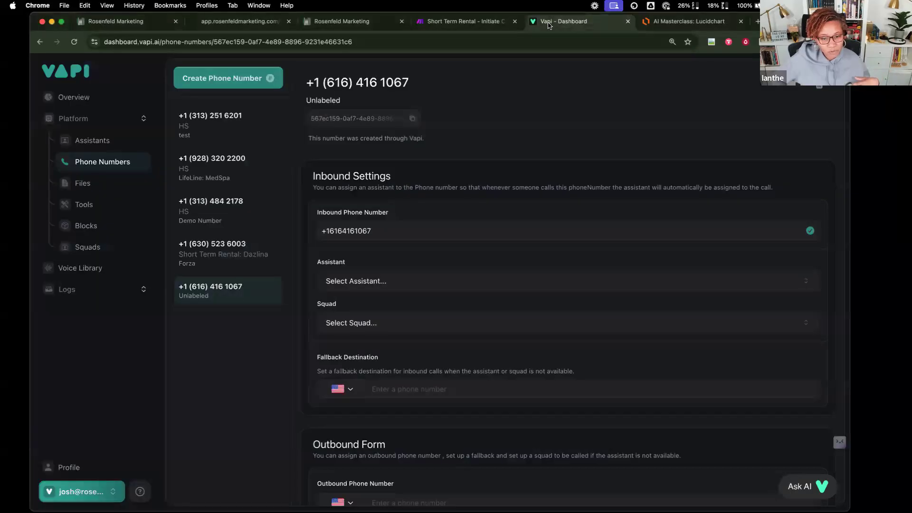
# - Label the Vapi phone number 'Outbound' and bring up the Make 'Short Term Rental - Initiate Call' scenario
pyautogui.click(355, 107)
pyautogui.write('Outbound')
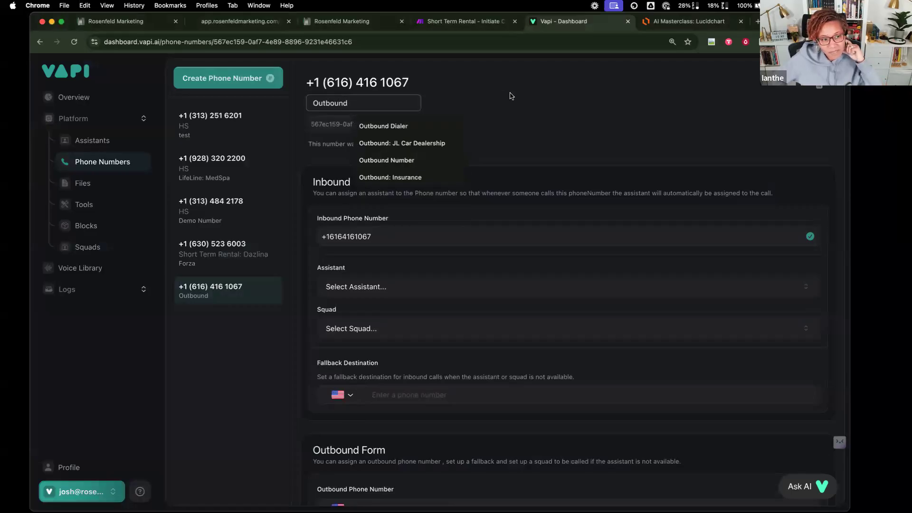
pyautogui.press('Return')
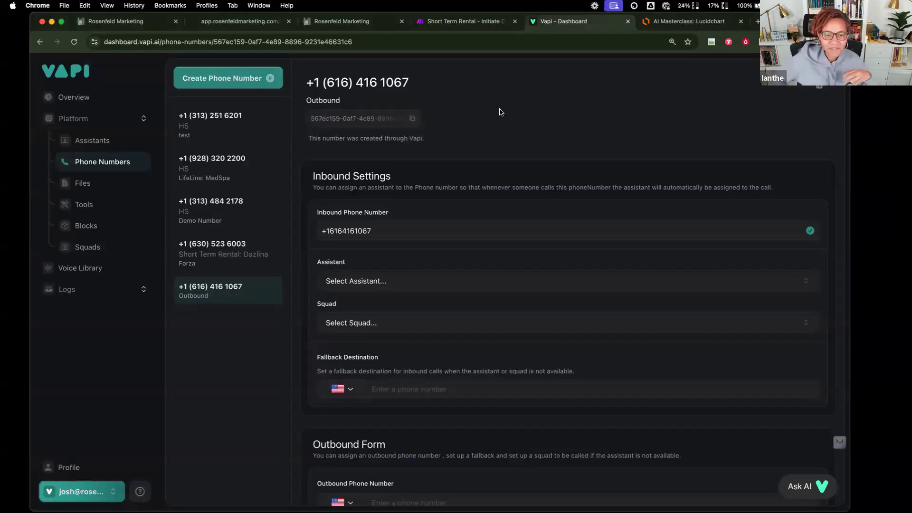
pyautogui.click(485, 22)
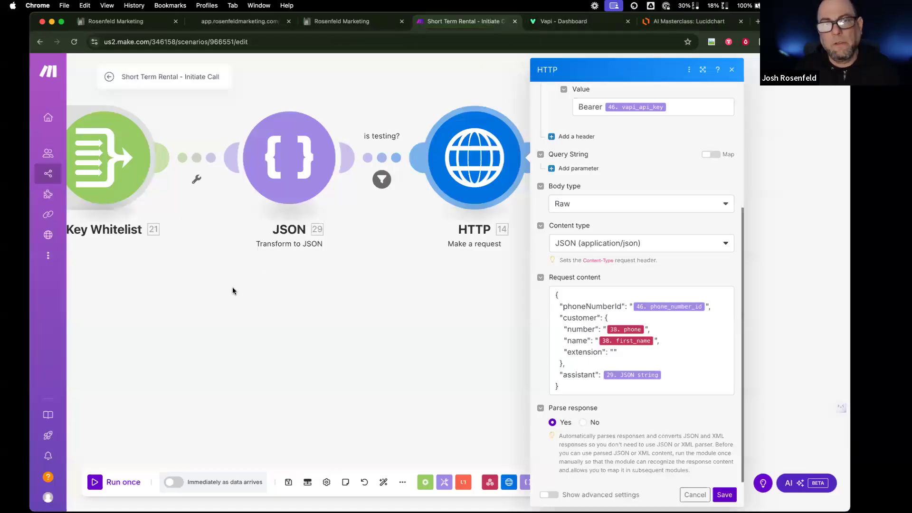
# - Close the HTTP module panel, pan the scenario canvas, and move to the AI Masterclass Lucidchart
pyautogui.click(333, 332)
pyautogui.hscroll(-1, 333, 331)
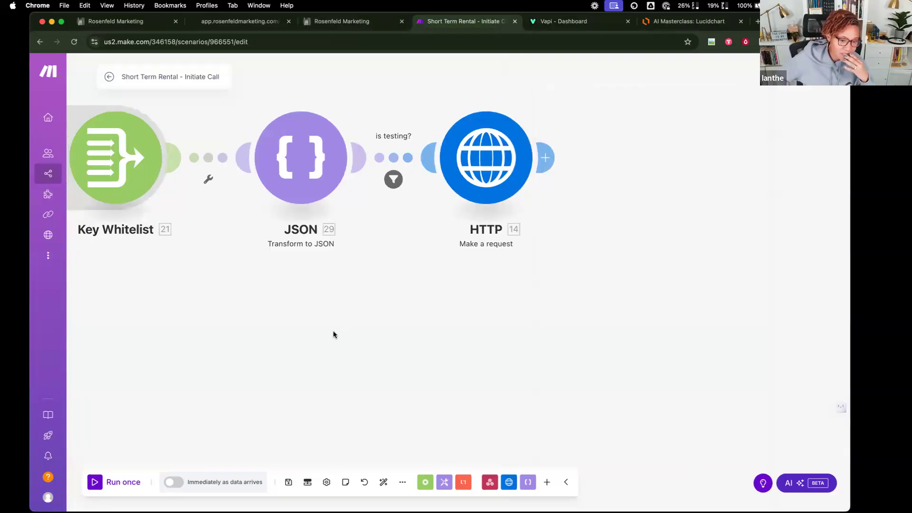
pyautogui.hscroll(2, 333, 331)
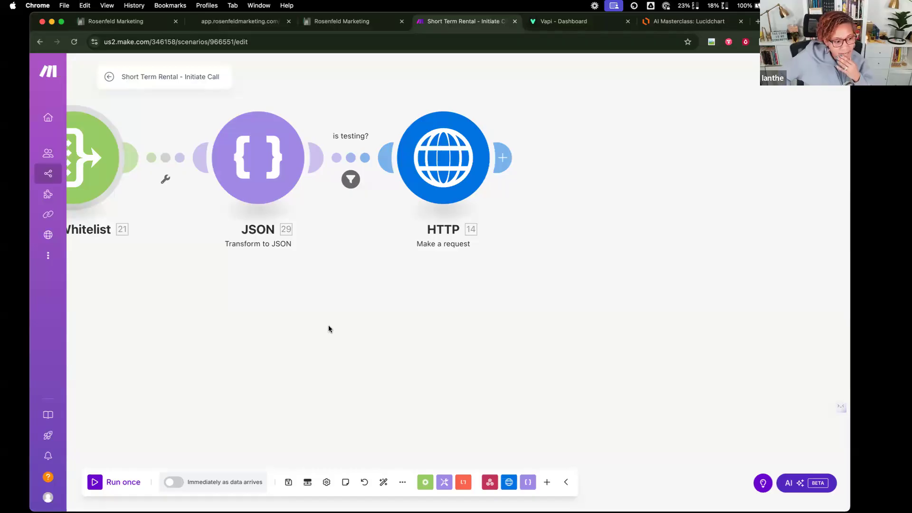
pyautogui.click(688, 22)
# - Open the Flow 2 page and select the shapes from the PC icon to the workflow engine
pyautogui.click(117, 504)
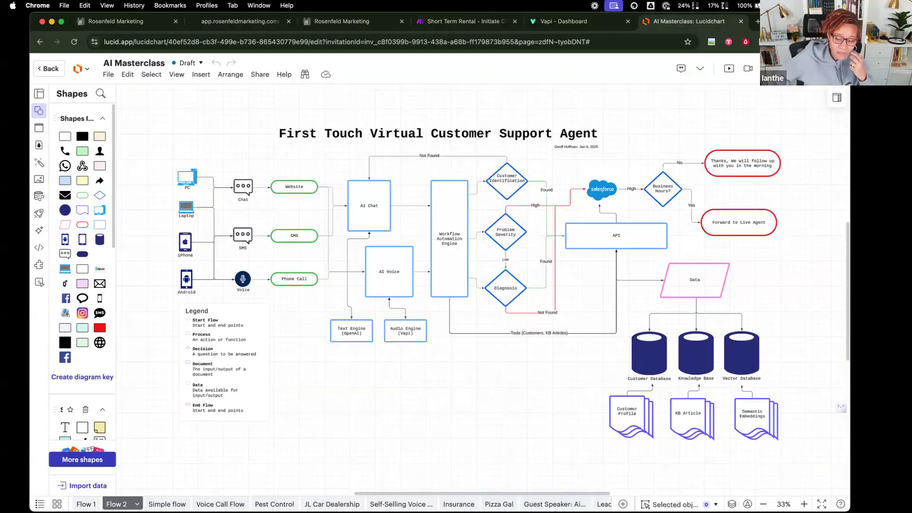
pyautogui.moveTo(166, 161); pyautogui.dragTo(484, 313)
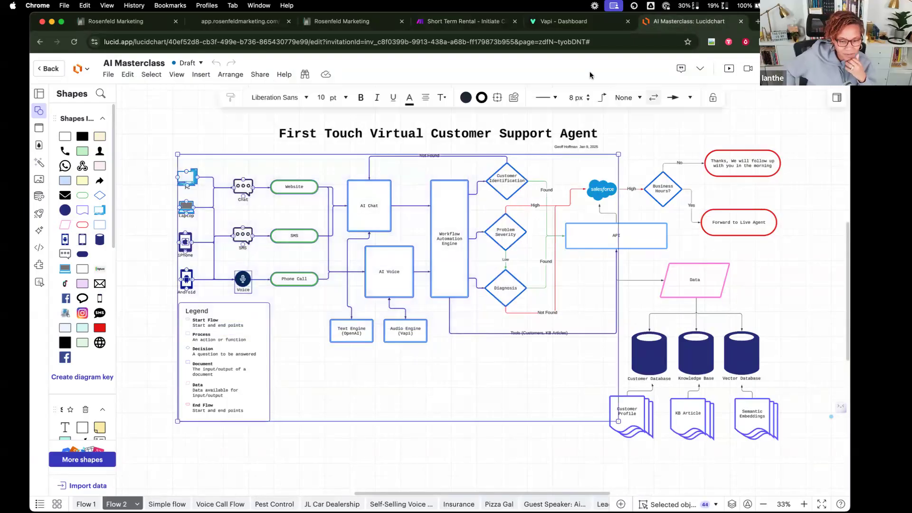
# - Resubmit the reloaded contact form with autofilled details and SMS consent ticked, then return to Custom Values
pyautogui.click(259, 23)
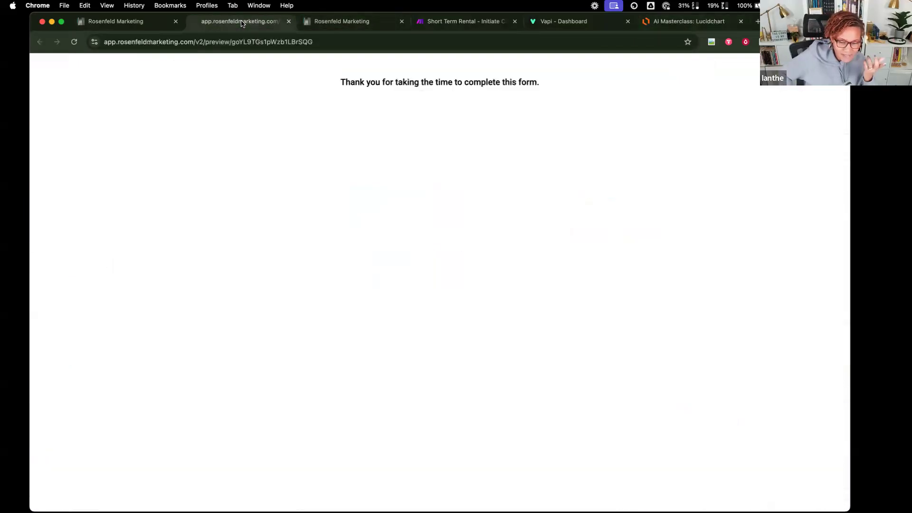
pyautogui.click(74, 41)
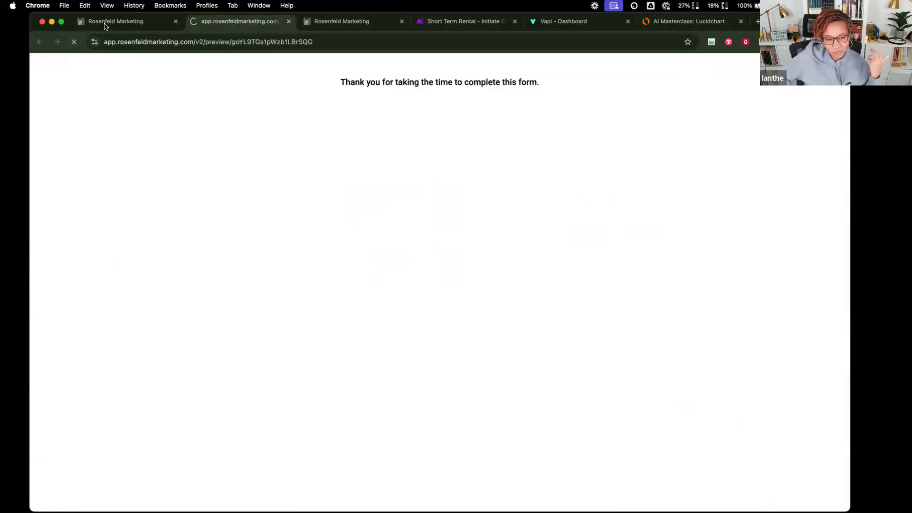
pyautogui.click(326, 128)
pyautogui.click(375, 149)
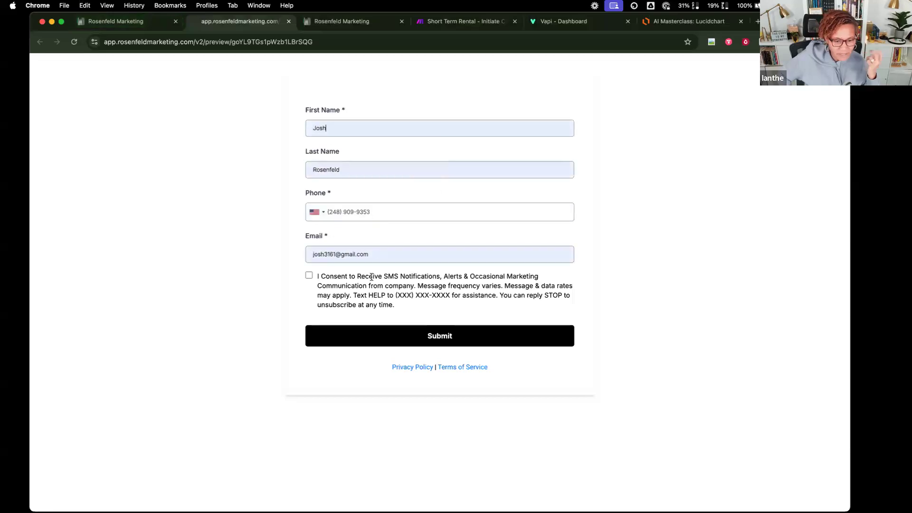
pyautogui.click(308, 274)
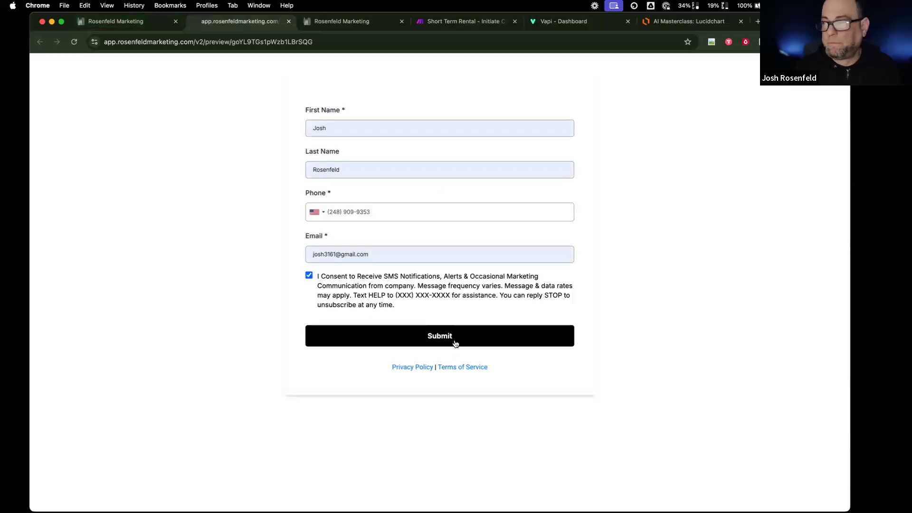
pyautogui.click(454, 342)
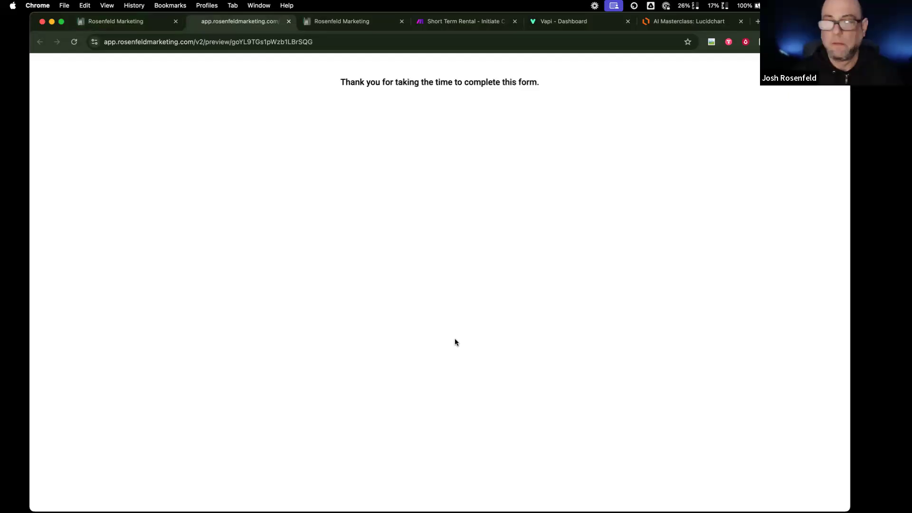
pyautogui.click(134, 21)
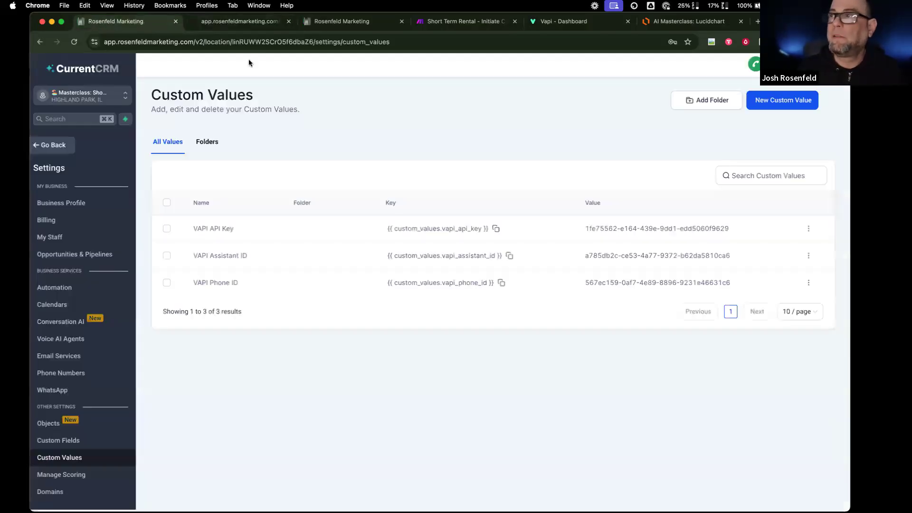
# - Set the Outbound number's inbound assistant to Short Term Rental: Dazlina
pyautogui.click(551, 21)
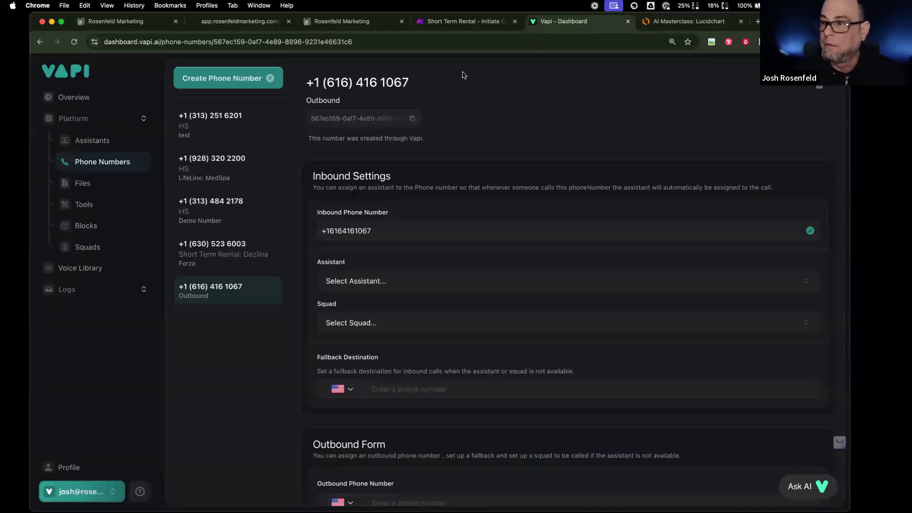
pyautogui.click(428, 281)
pyautogui.scroll(-4, 342, 489)
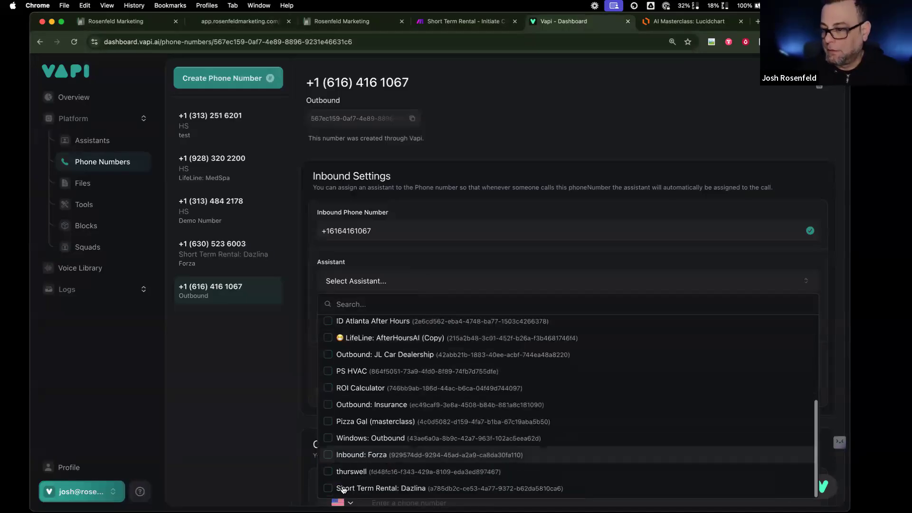
pyautogui.click(343, 489)
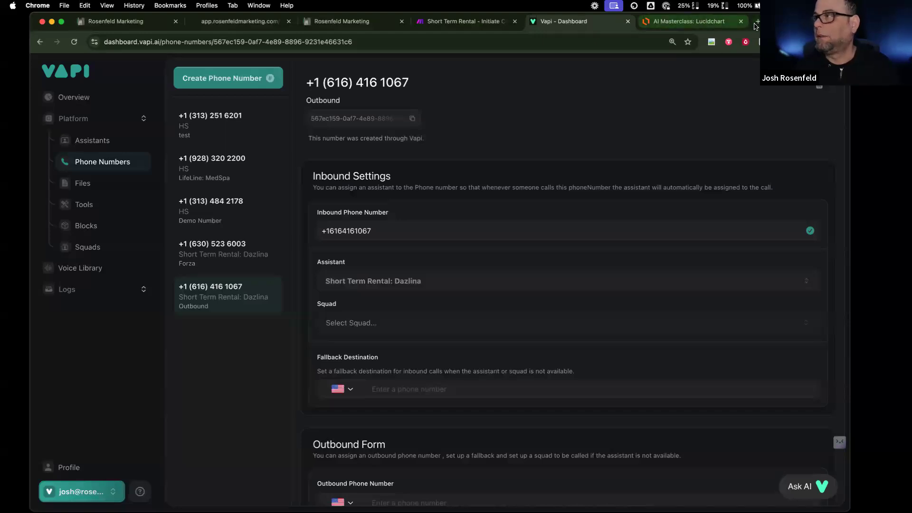
# - Open the Vapi status page in a new tab and scroll through it
pyautogui.click(731, 22)
pyautogui.press('super+t')
pyautogui.click(384, 43)
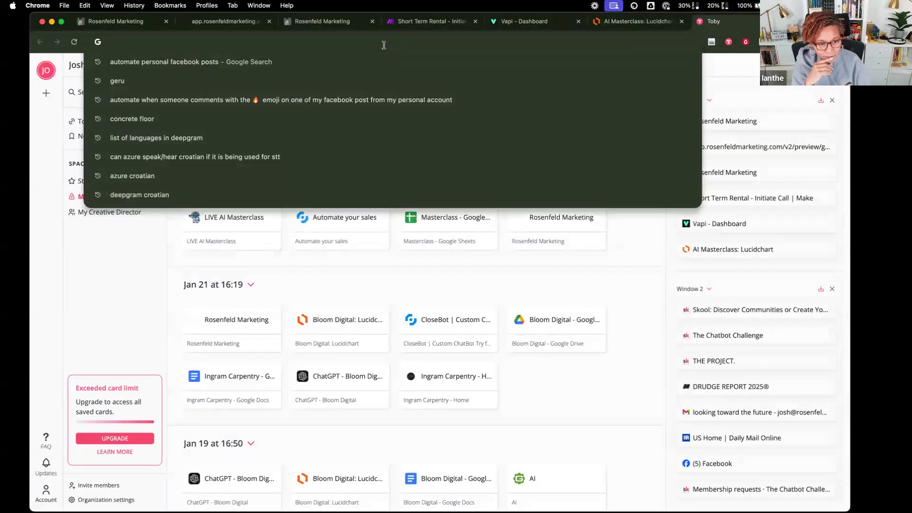
pyautogui.write('sta')
pyautogui.press('Return')
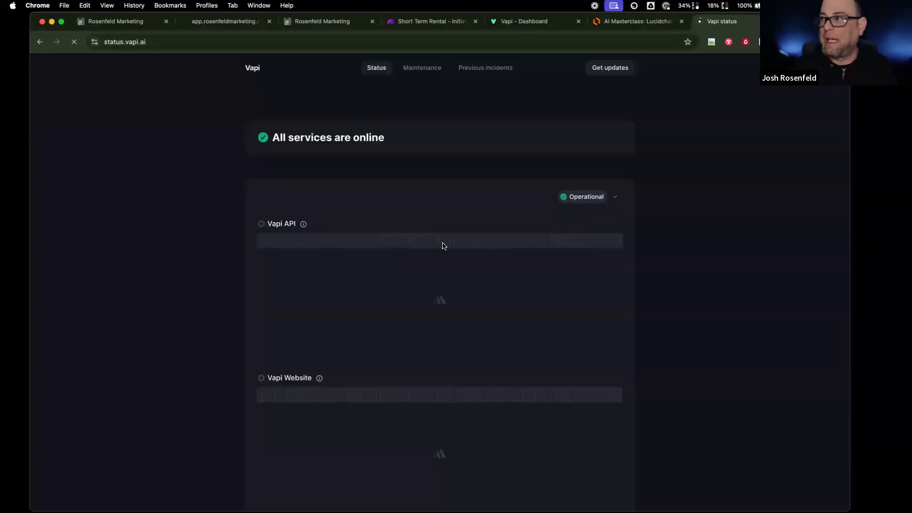
pyautogui.scroll(-4, 430, 279)
pyautogui.scroll(-8, 430, 279)
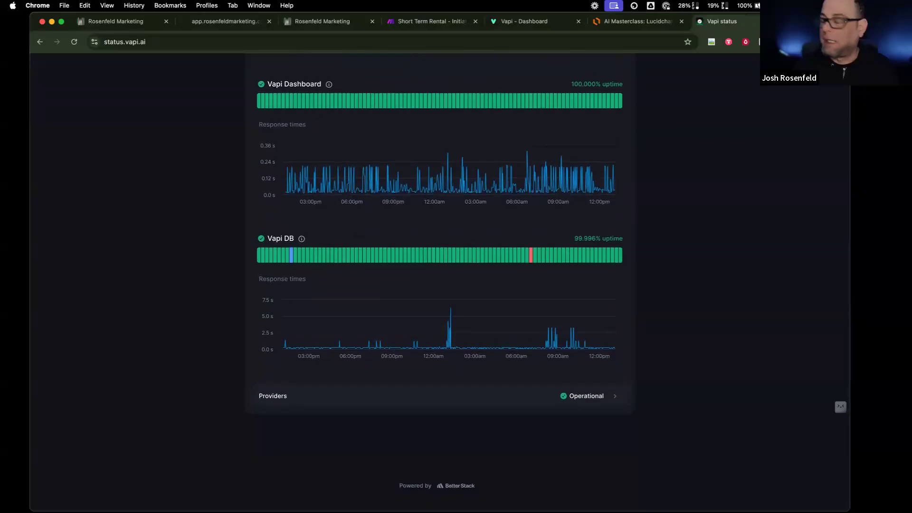
# - Load status.make.com in another tab and review its system statuses
pyautogui.press('super+t')
pyautogui.write('sat')
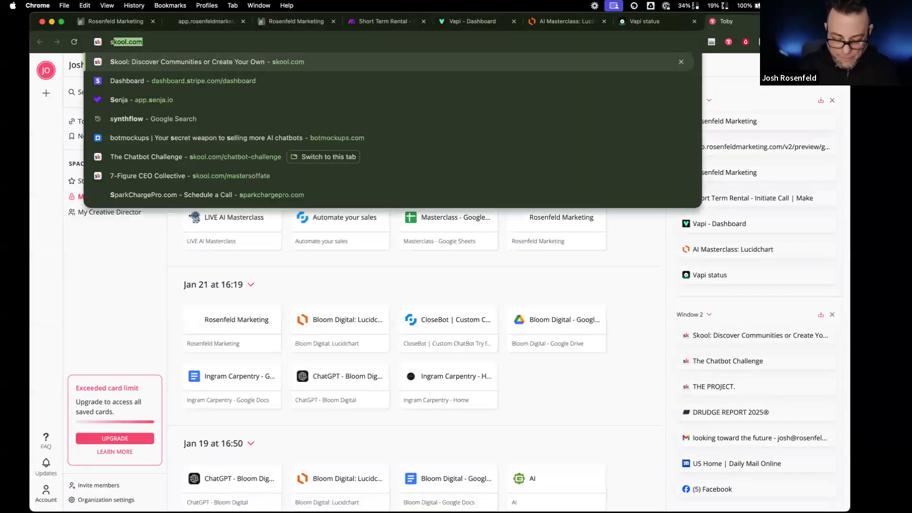
pyautogui.press('BackSpace')
pyautogui.press('BackSpace')
pyautogui.write('taus')
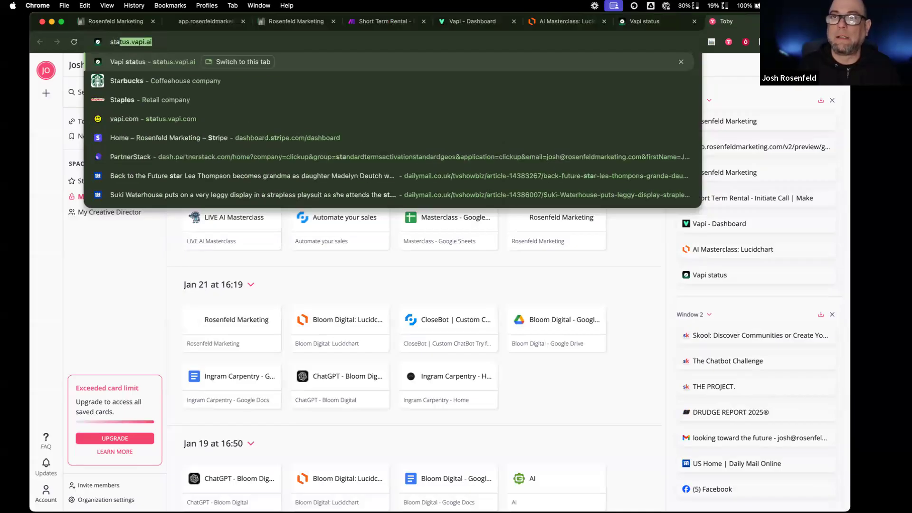
pyautogui.press('BackSpace')
pyautogui.press('BackSpace')
pyautogui.write('s')
pyautogui.press('BackSpace')
pyautogui.write('tus.')
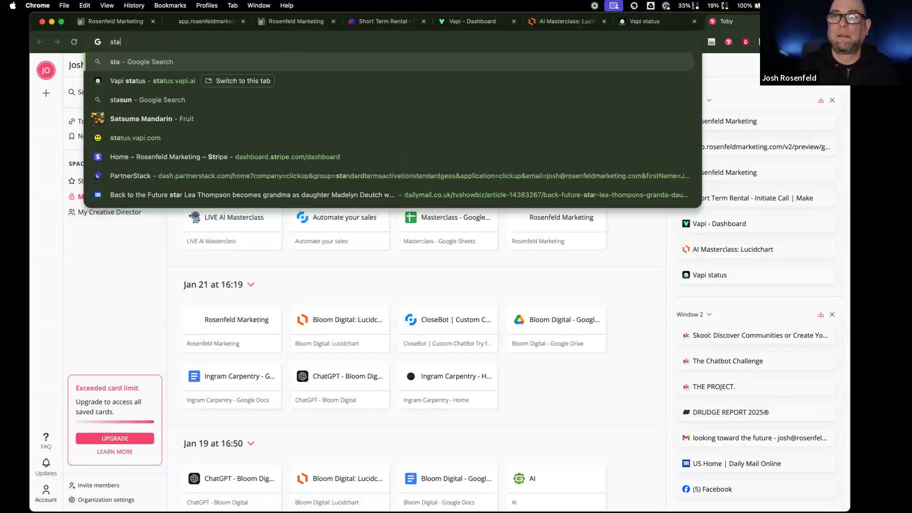
pyautogui.write('make.com')
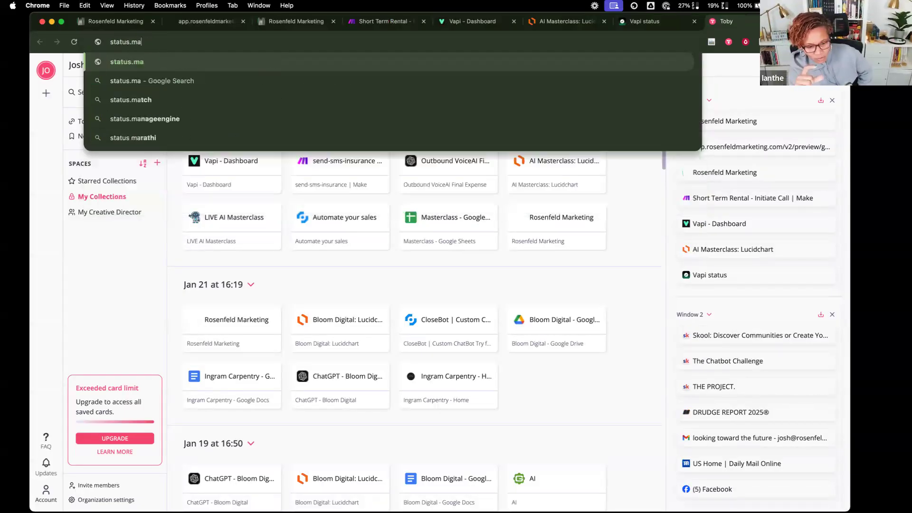
pyautogui.press('Return')
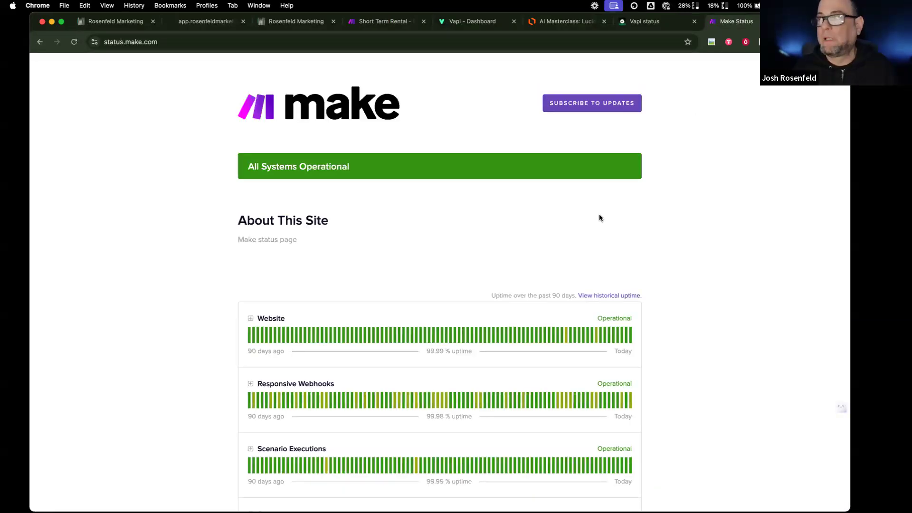
pyautogui.scroll(-5, 603, 209)
pyautogui.moveTo(557, 232)
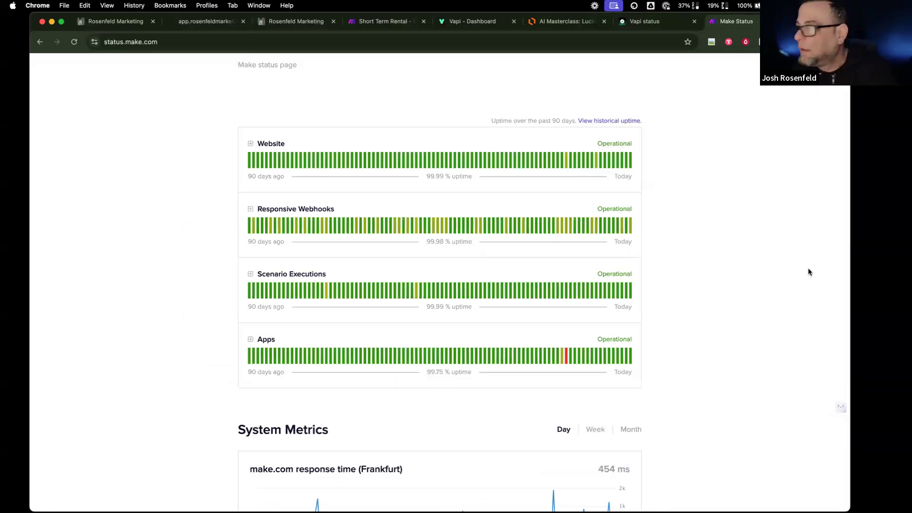
pyautogui.moveTo(628, 230)
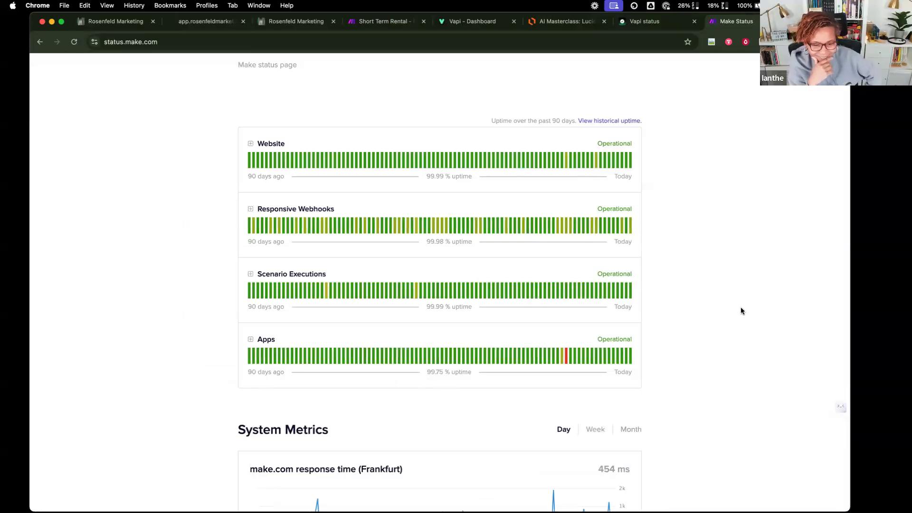
pyautogui.scroll(-5, 740, 306)
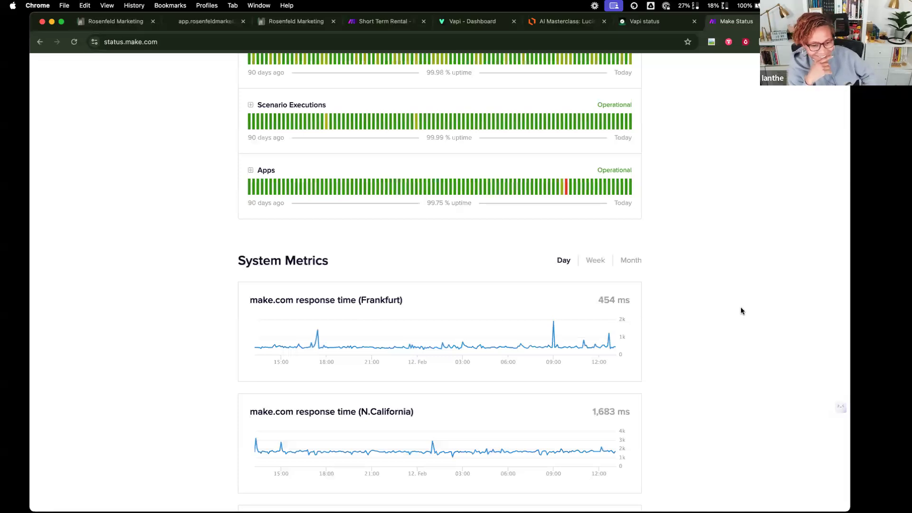
pyautogui.scroll(3, 703, 280)
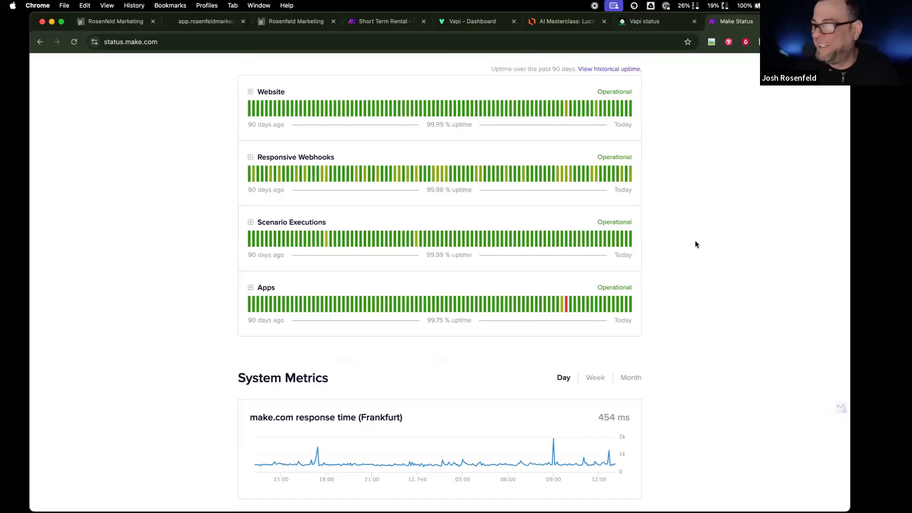
pyautogui.scroll(-2, 694, 240)
pyautogui.scroll(-2, 680, 282)
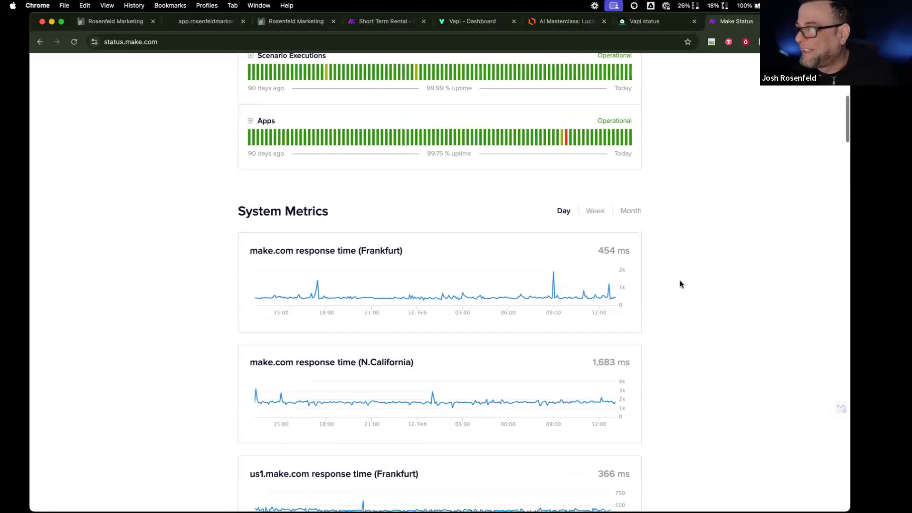
pyautogui.scroll(-8, 680, 281)
pyautogui.scroll(-6, 679, 284)
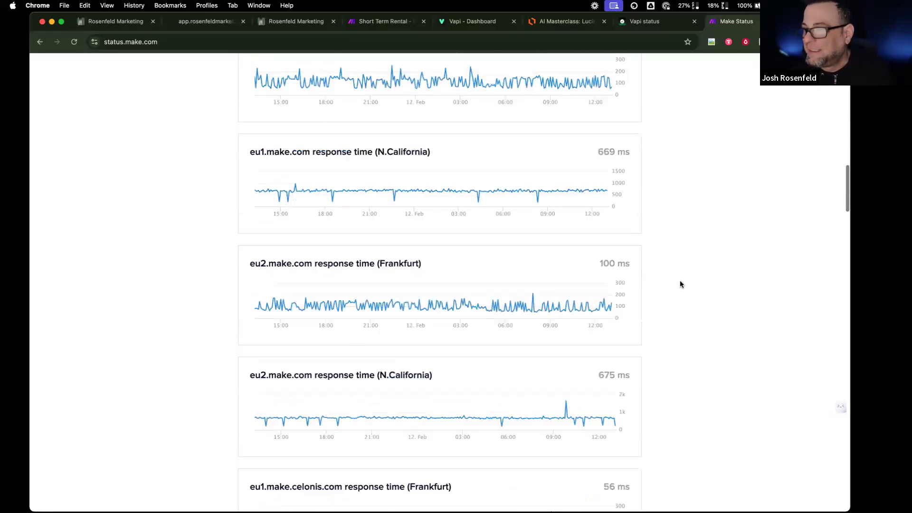
pyautogui.scroll(20, 680, 284)
pyautogui.scroll(-1, 677, 278)
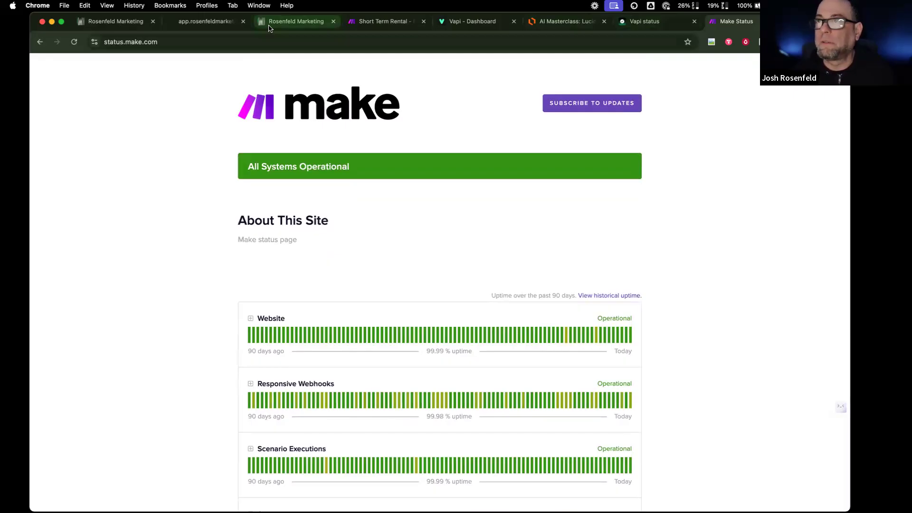
# - Go back to the Vapi status page and scroll to its top
pyautogui.click(642, 21)
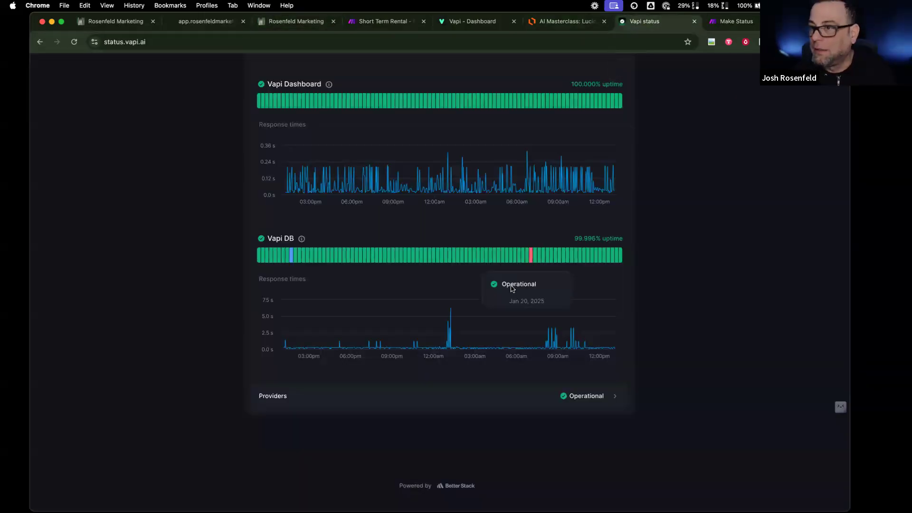
pyautogui.scroll(5, 513, 285)
pyautogui.scroll(7, 512, 289)
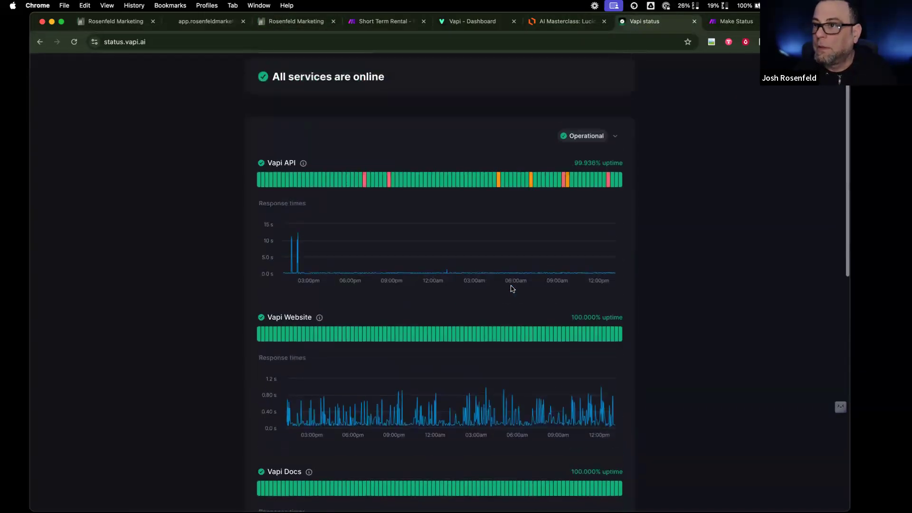
# - Load status.twilio.com and review its SMS delivery incidents and service statuses
pyautogui.press('super+t')
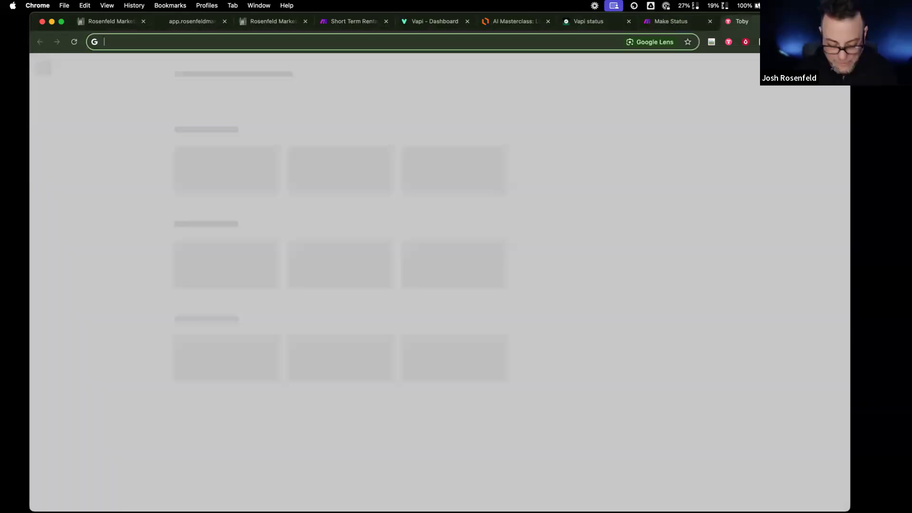
pyautogui.write('status.')
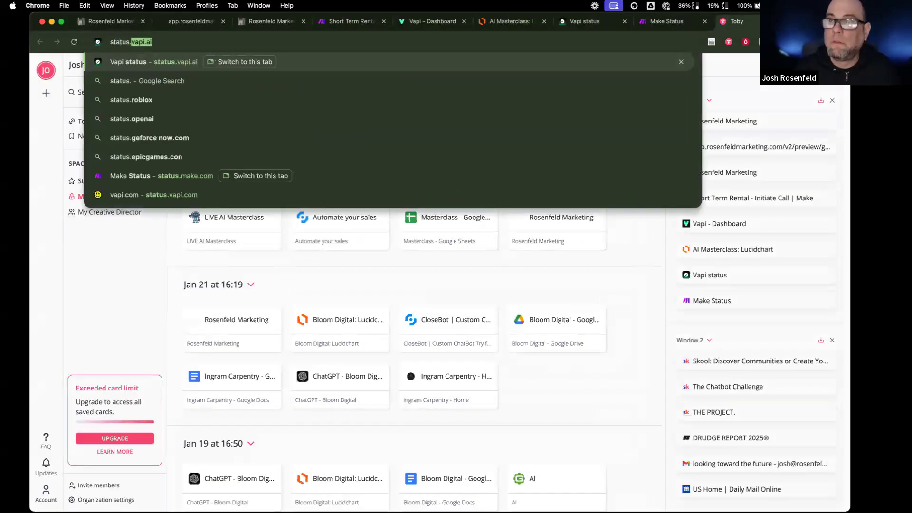
pyautogui.write('twilio.com')
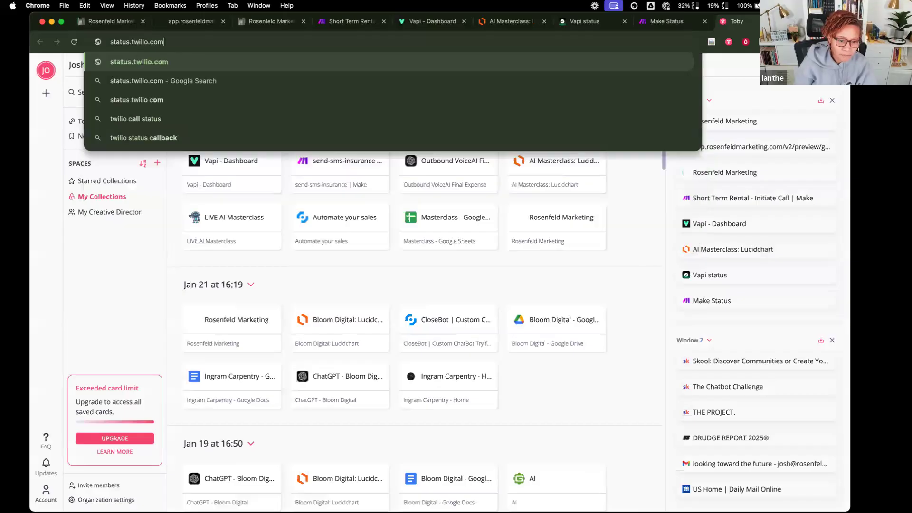
pyautogui.press('Return')
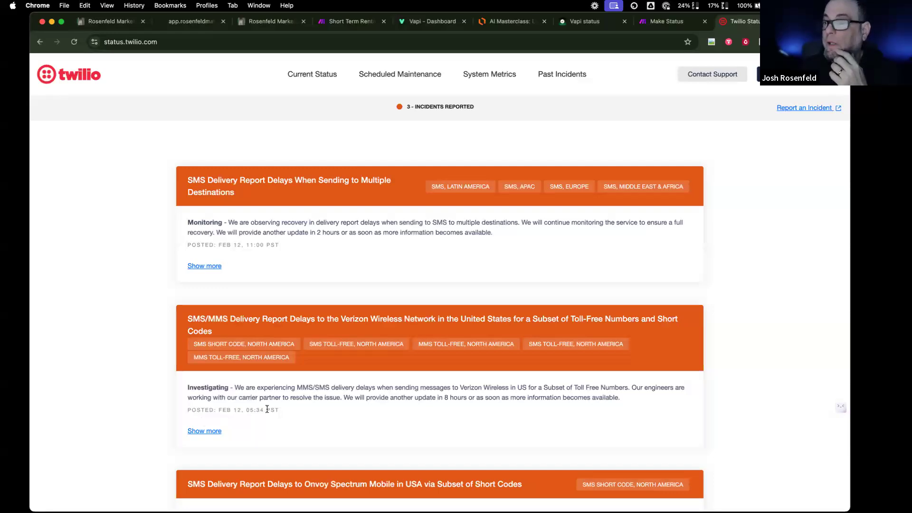
pyautogui.scroll(-5, 267, 409)
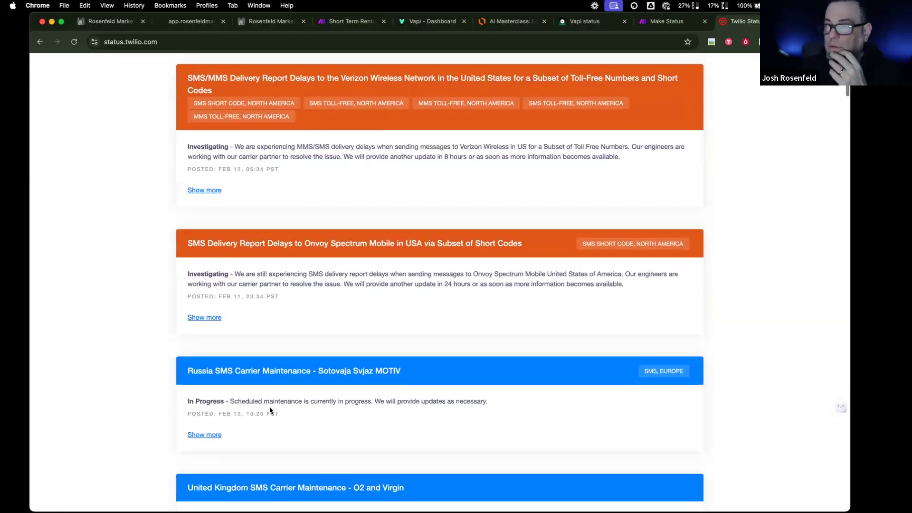
pyautogui.scroll(4, 269, 406)
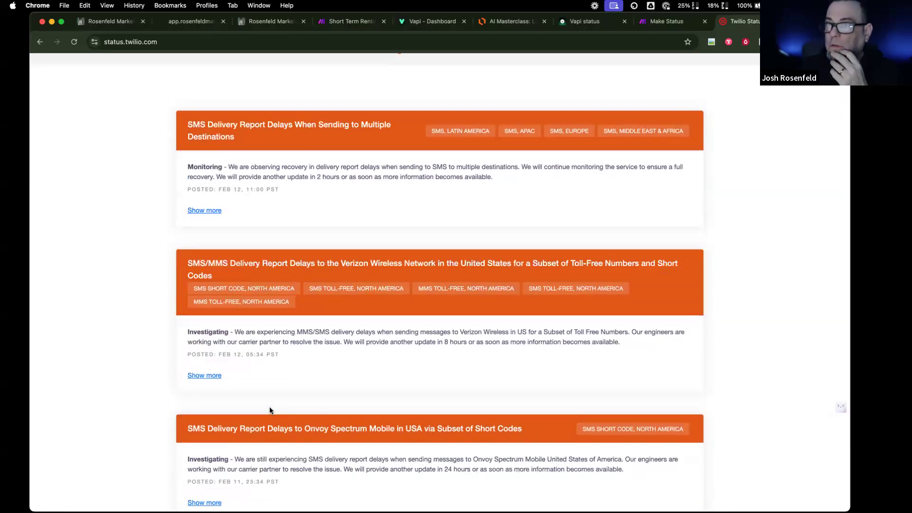
pyautogui.scroll(-6, 303, 368)
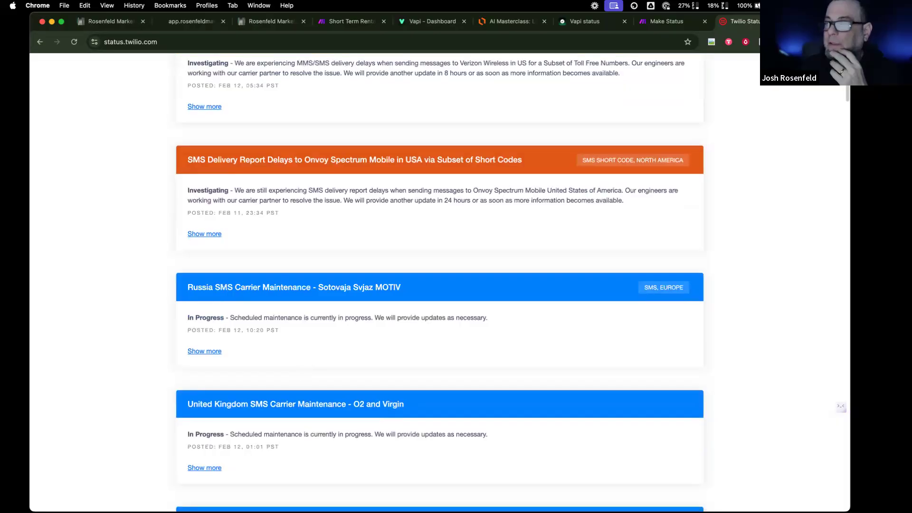
pyautogui.scroll(-15, 711, 191)
pyautogui.scroll(6, 710, 191)
pyautogui.scroll(-3, 711, 191)
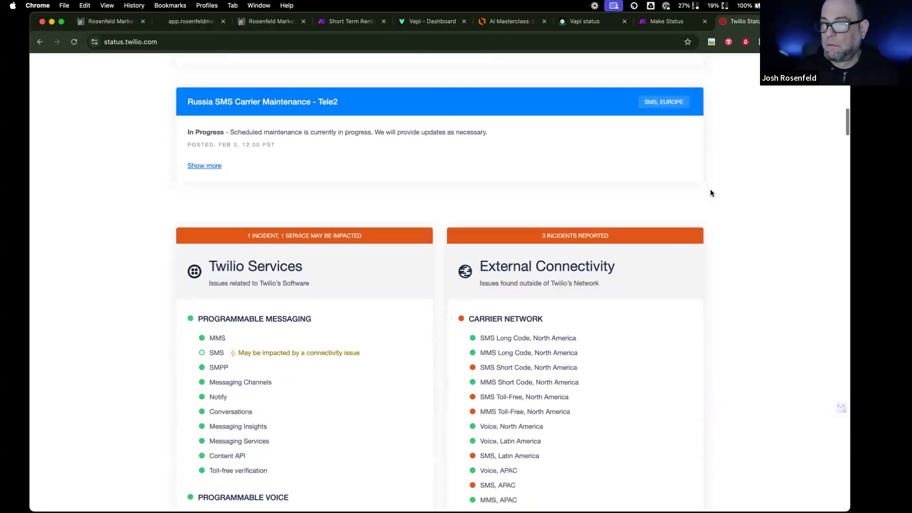
pyautogui.scroll(-3, 695, 199)
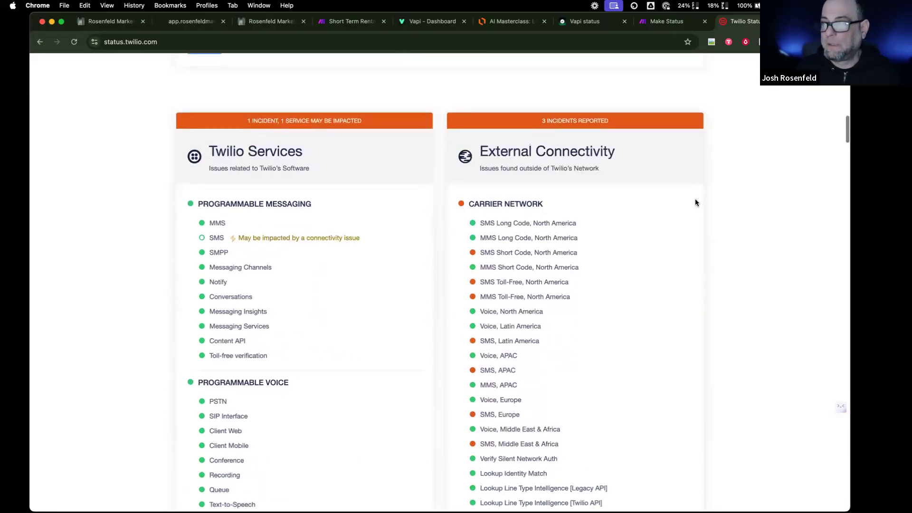
pyautogui.scroll(-3, 695, 202)
pyautogui.scroll(7, 696, 199)
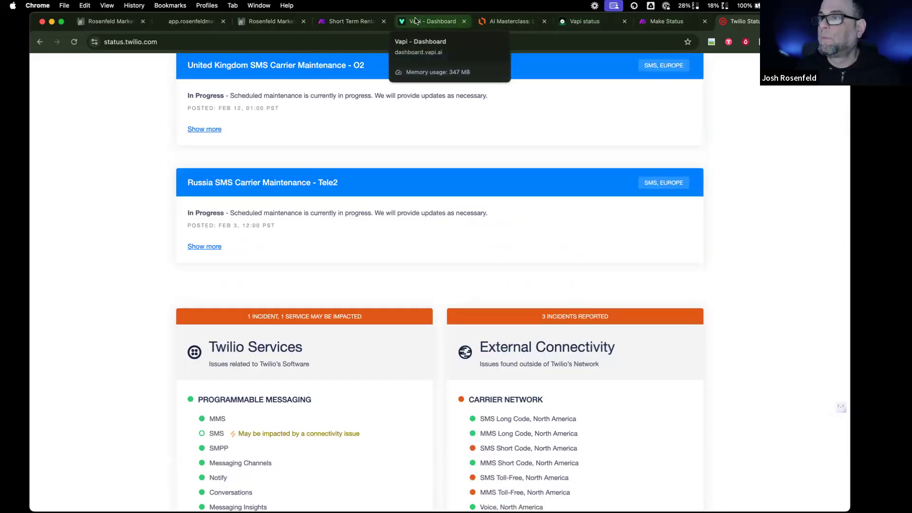
pyautogui.click(438, 26)
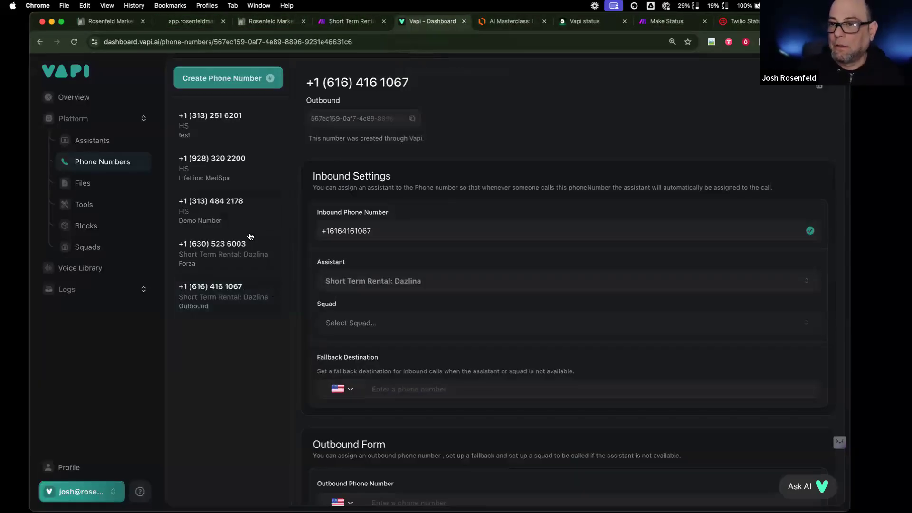
pyautogui.click(252, 202)
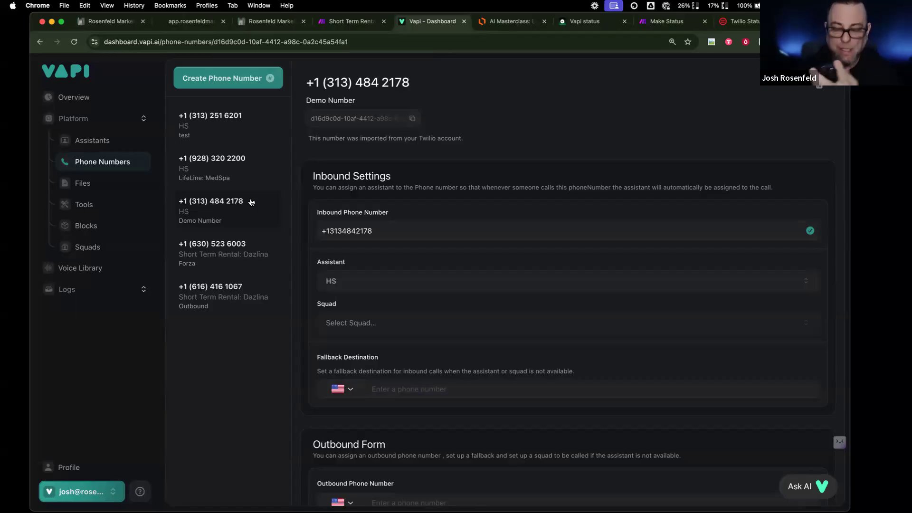
pyautogui.click(383, 279)
pyautogui.click(200, 125)
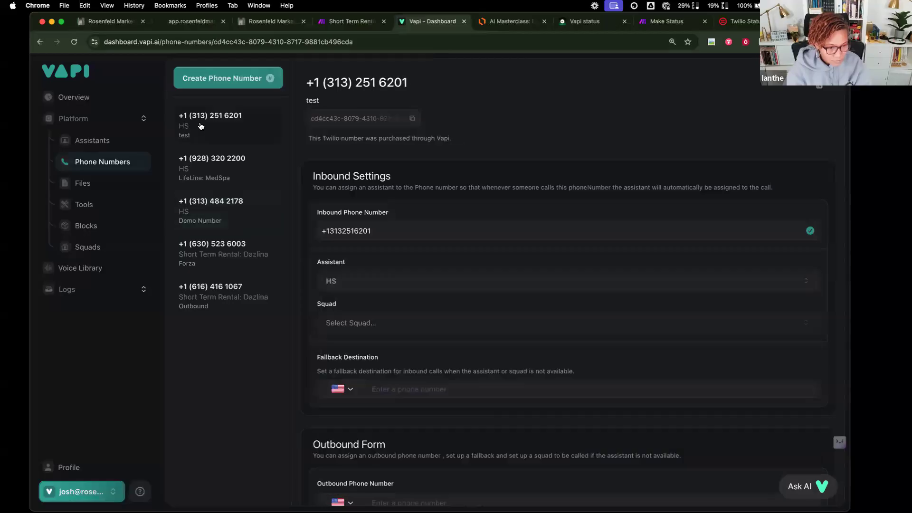
# - Open the HS assistant's voice settings and enable Add Voice ID Manually
pyautogui.click(126, 140)
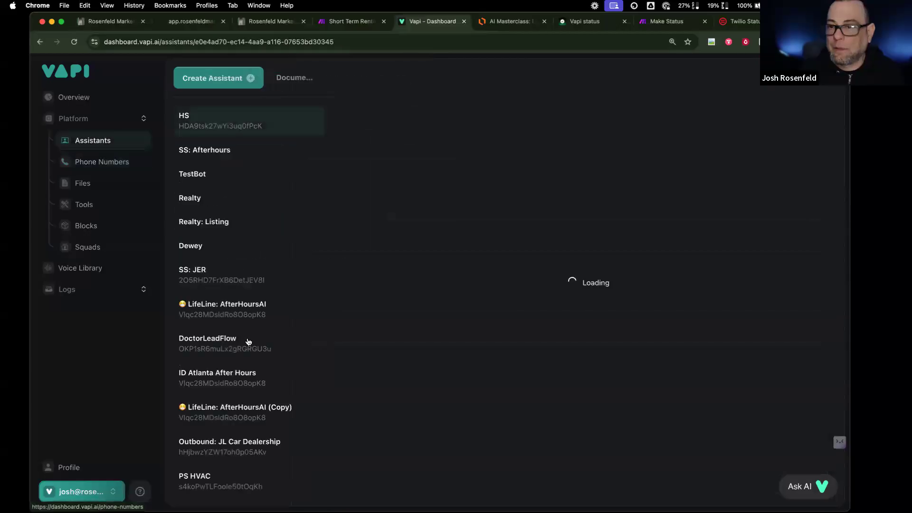
pyautogui.scroll(-5, 257, 389)
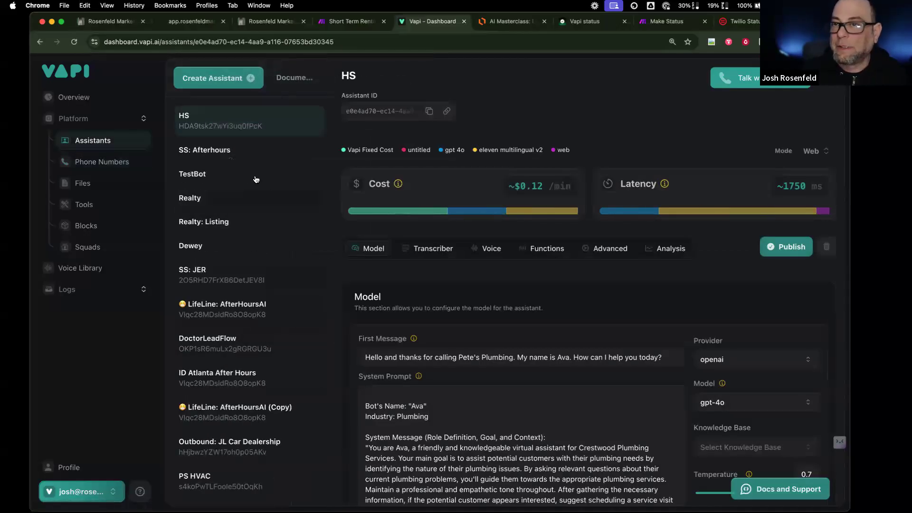
pyautogui.click(485, 250)
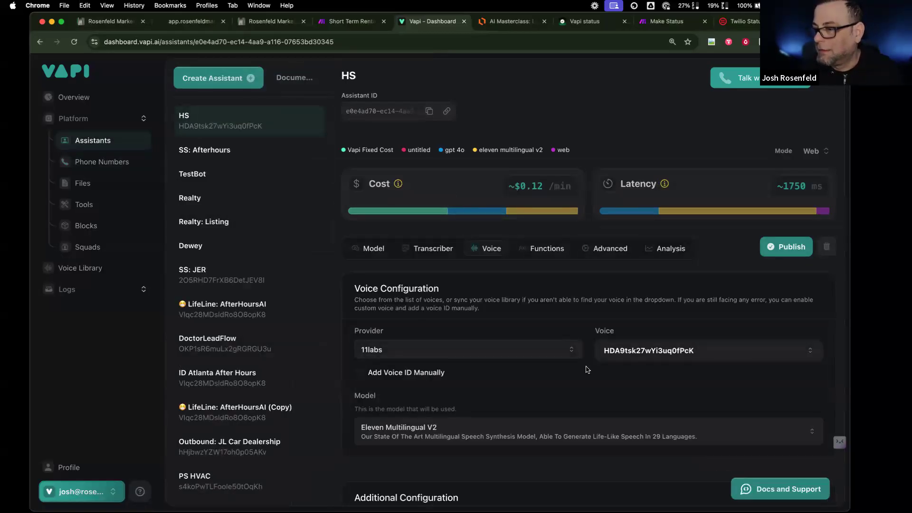
pyautogui.click(440, 370)
pyautogui.press('super+t')
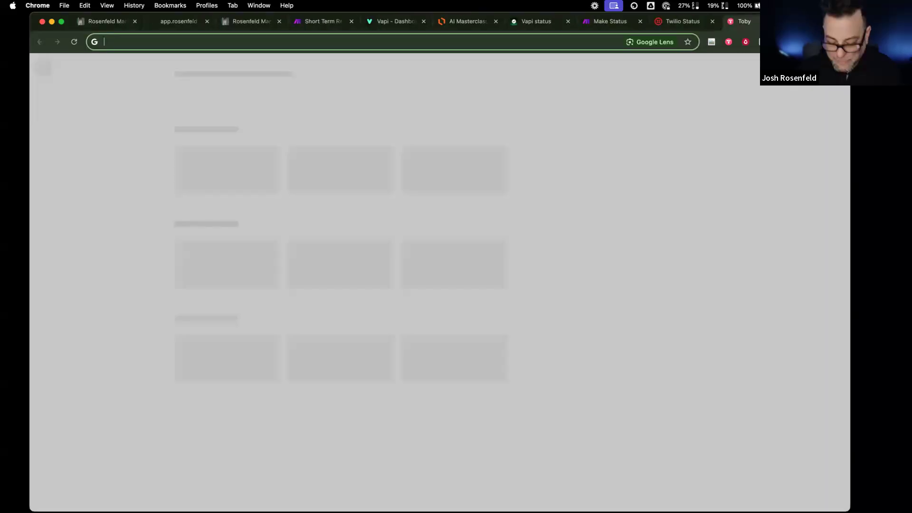
# - Load the ElevenLabs voice lab, view the Paola - young girl voice, then return to CurrentCRM
pyautogui.write('elevenlabs.io/app/voice-lab')
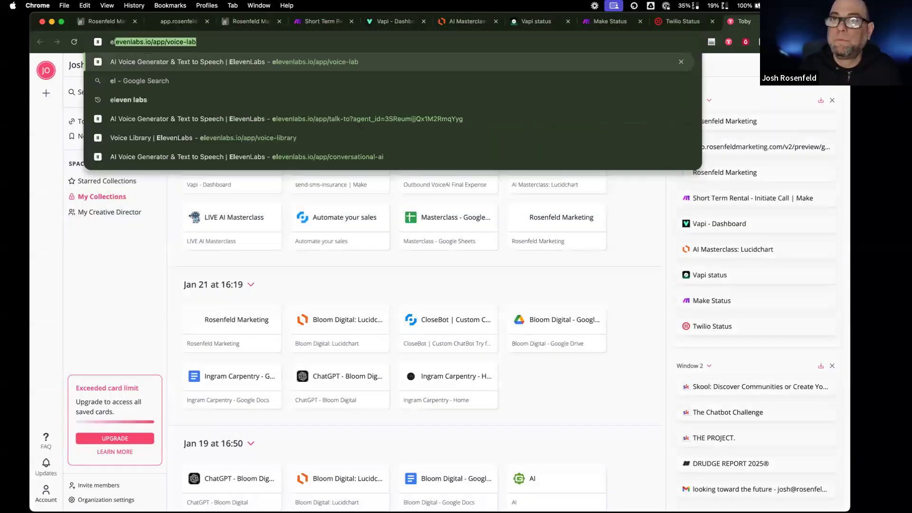
pyautogui.press('Return')
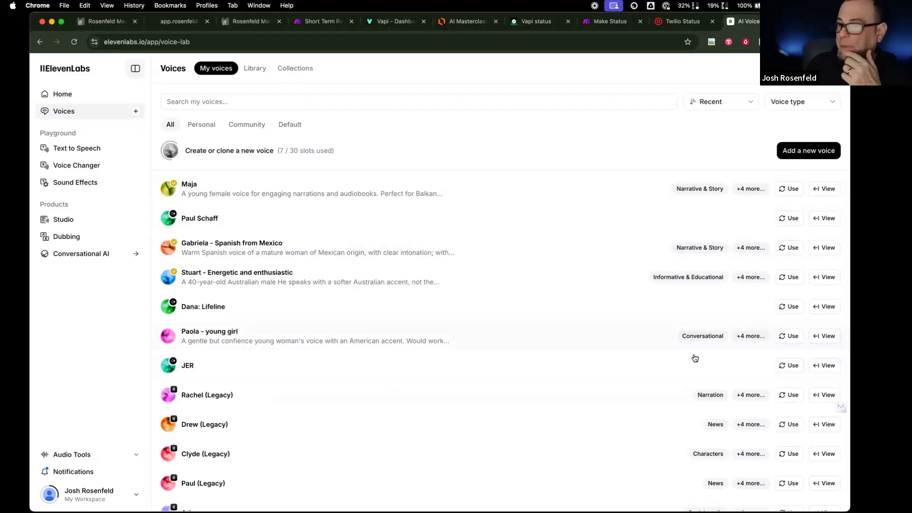
pyautogui.click(831, 338)
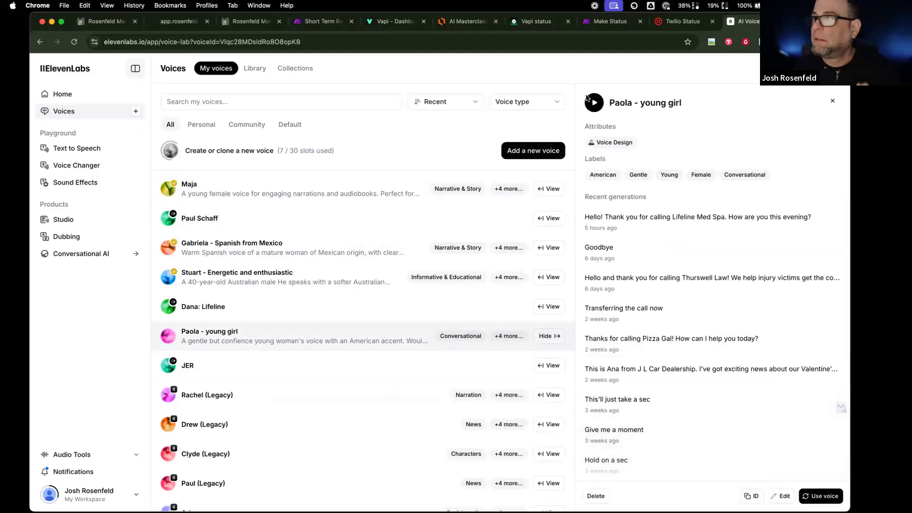
pyautogui.click(179, 21)
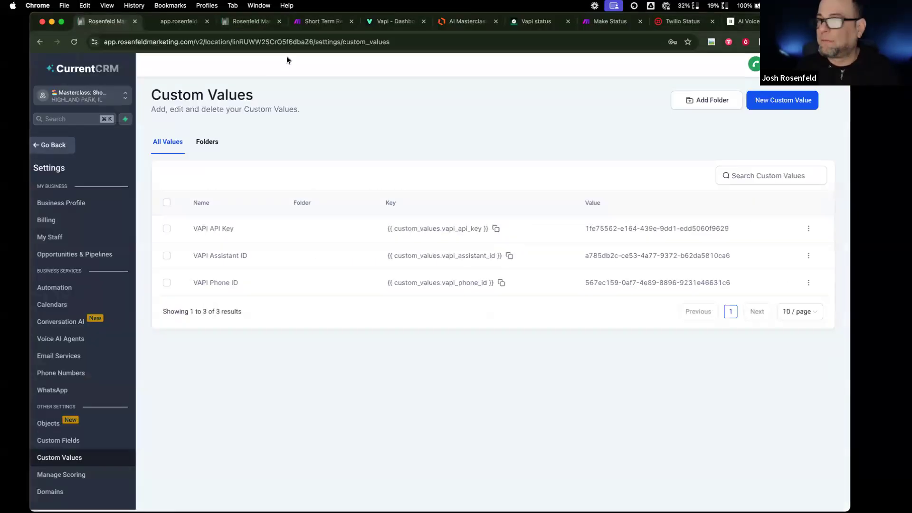
# - Set the HS assistant's custom voice to the copied ElevenLabs voice ID and publish it
pyautogui.click(392, 20)
pyautogui.click(677, 355)
pyautogui.write('Vlqc28MDsldRo8O8opK8')
pyautogui.click(791, 251)
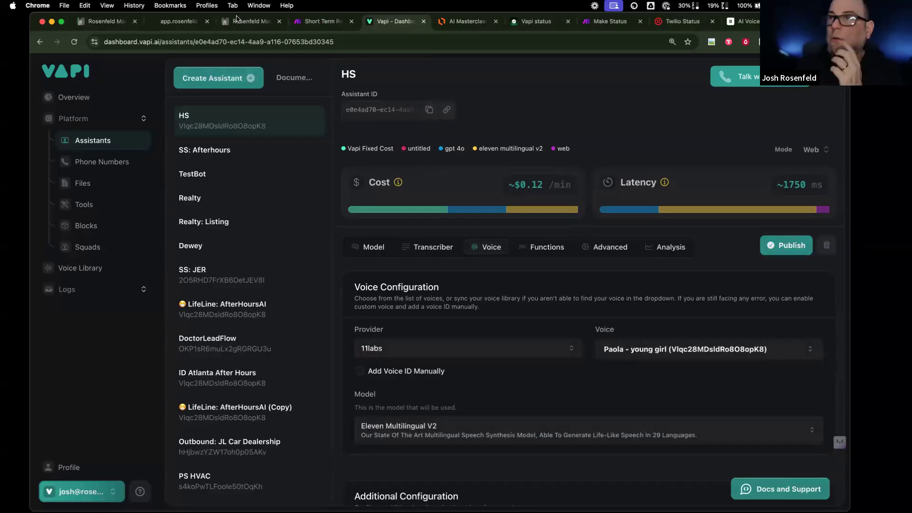
pyautogui.click(321, 21)
pyautogui.click(242, 22)
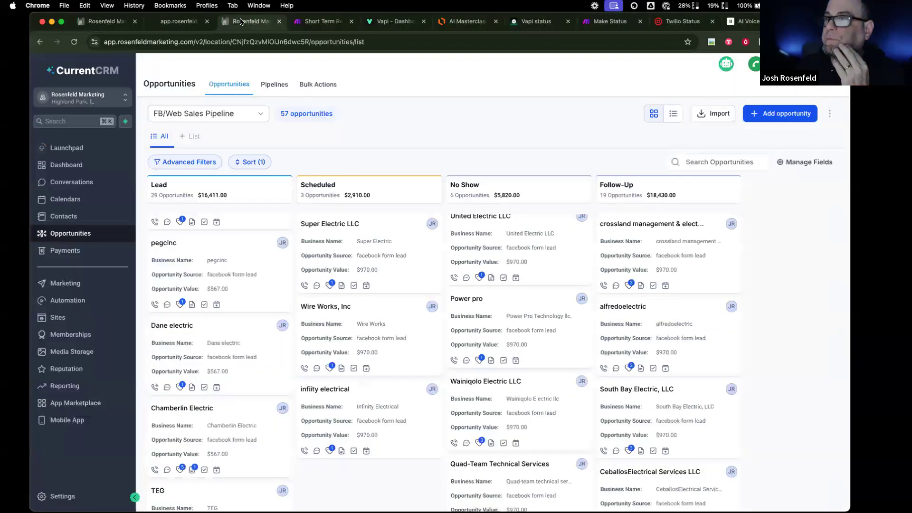
pyautogui.click(90, 21)
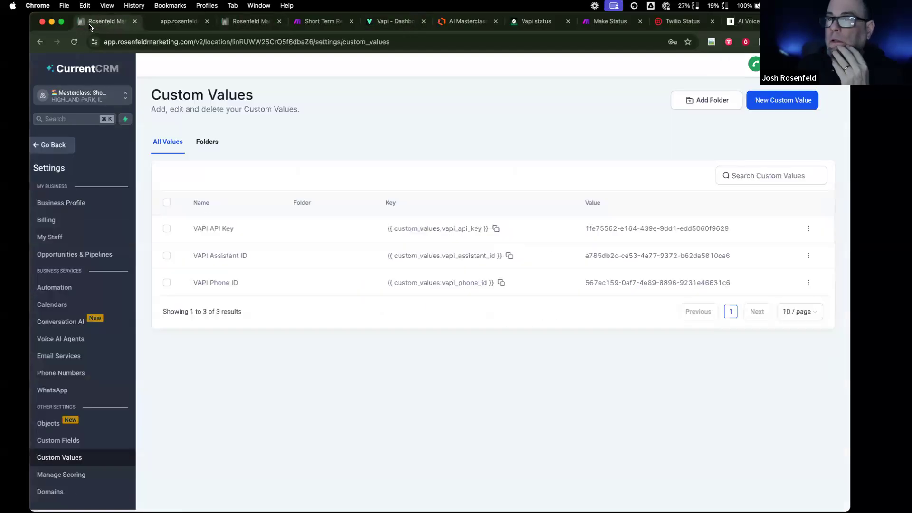
pyautogui.click(391, 20)
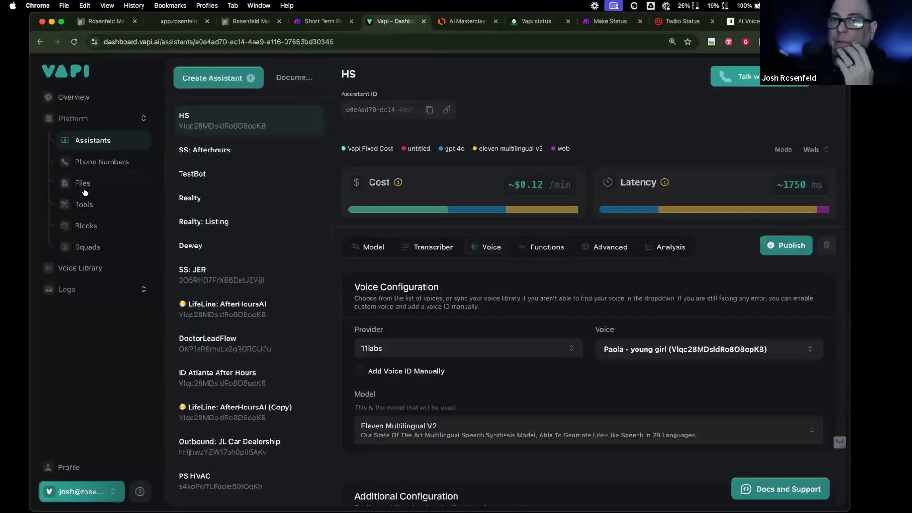
pyautogui.click(102, 162)
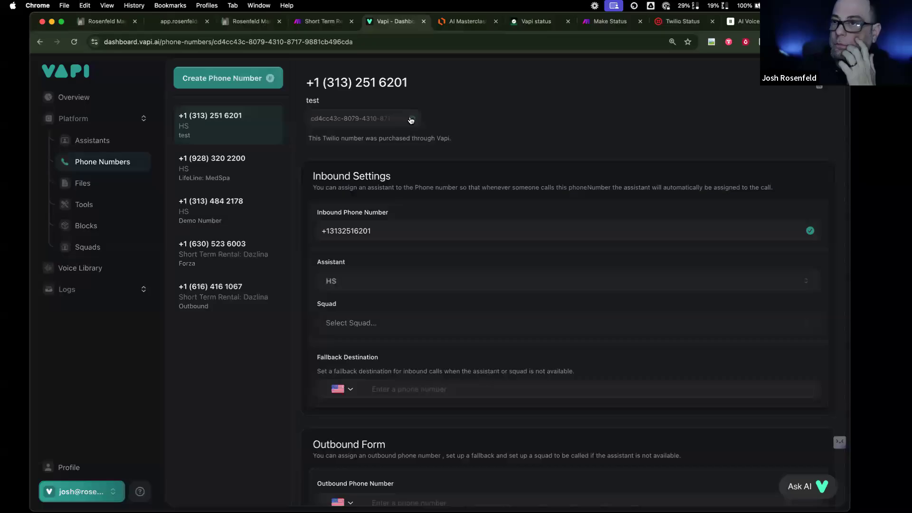
pyautogui.click(105, 22)
pyautogui.click(179, 21)
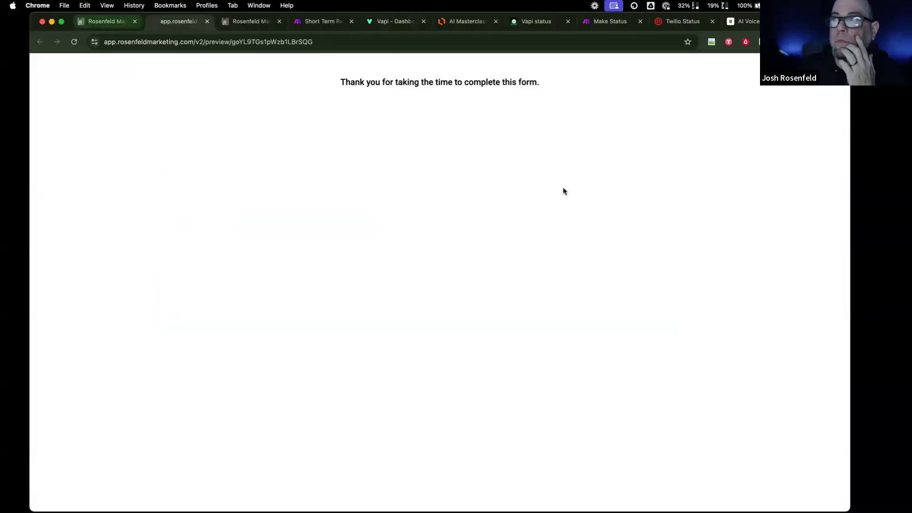
pyautogui.click(106, 22)
# - Replace the VAPI Phone ID custom value with the test number's ID and update it
pyautogui.click(808, 282)
pyautogui.click(770, 249)
pyautogui.click(401, 340)
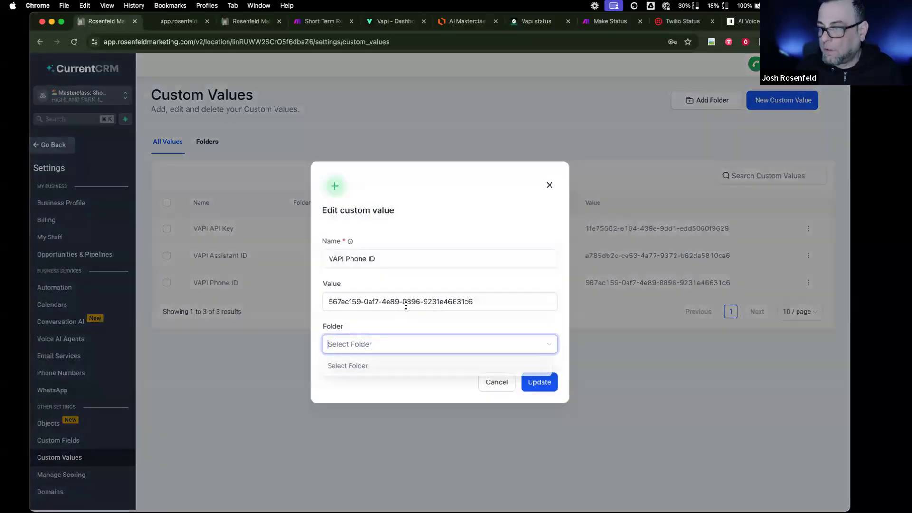
pyautogui.tripleClick(406, 306)
pyautogui.press('super+v')
pyautogui.click(539, 382)
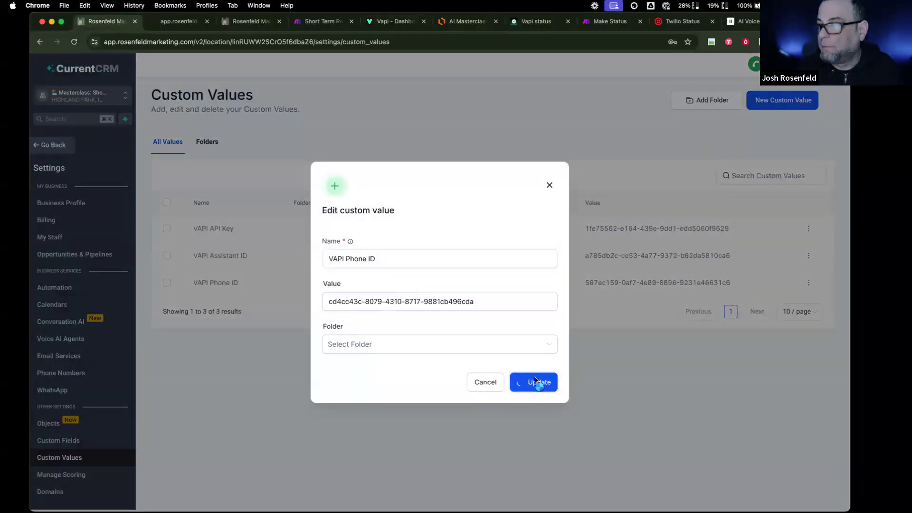
# - Resubmit the reloaded test form with autofilled contact details and SMS consent ticked
pyautogui.click(181, 23)
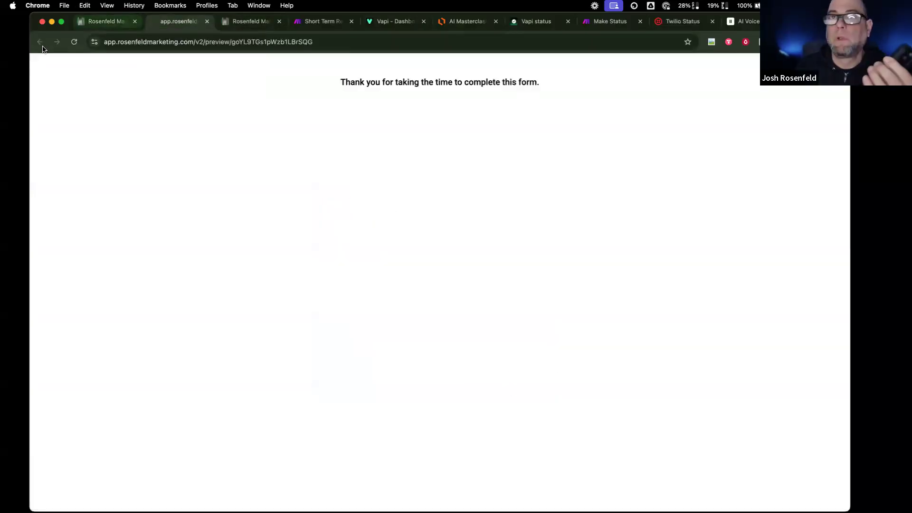
pyautogui.click(74, 42)
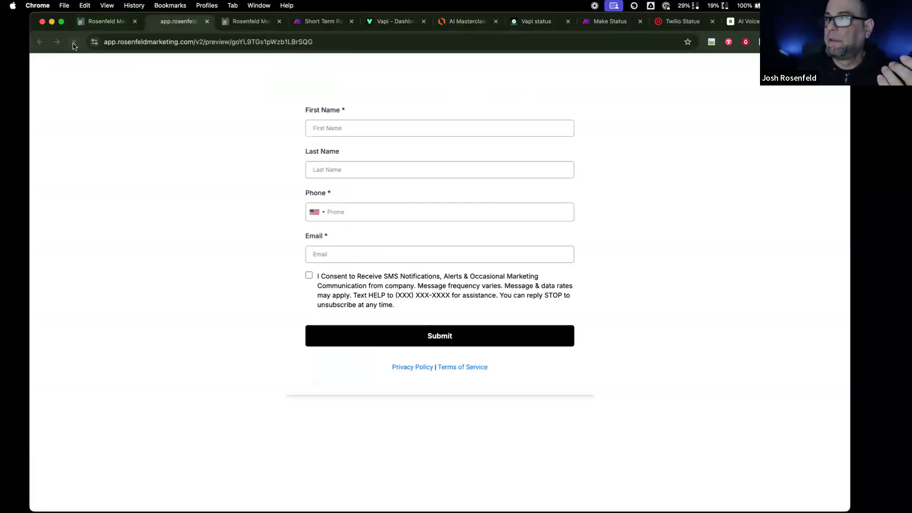
pyautogui.click(499, 134)
pyautogui.click(375, 153)
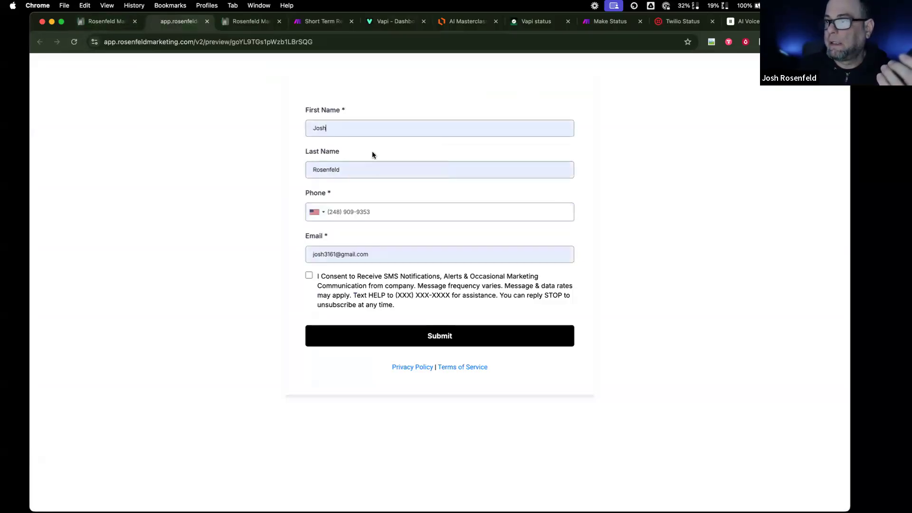
pyautogui.click(308, 277)
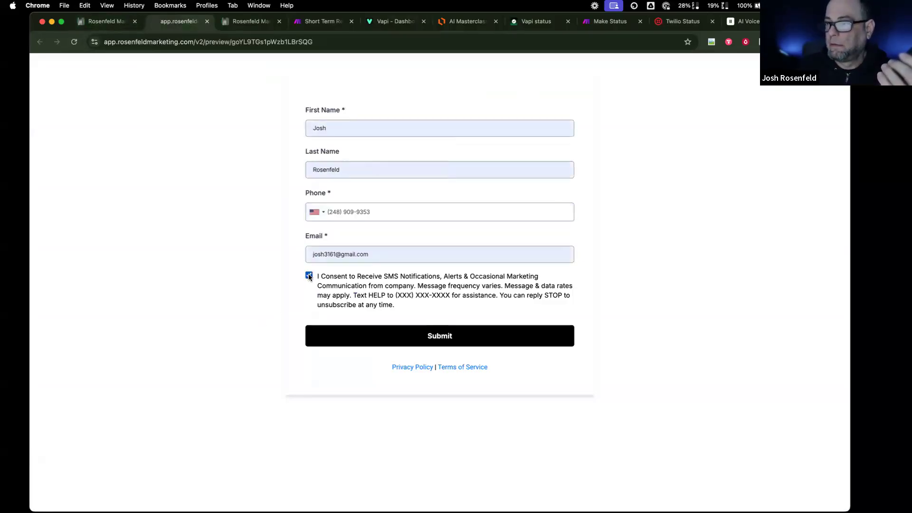
pyautogui.click(432, 336)
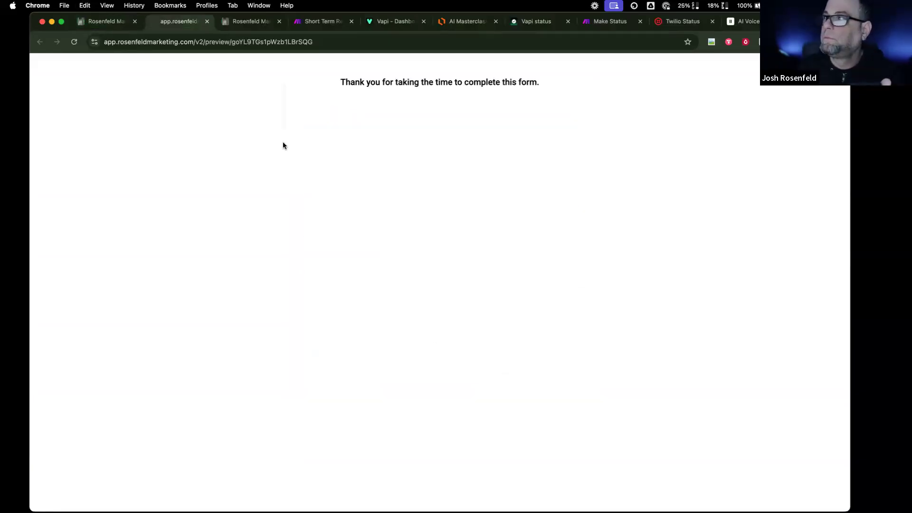
pyautogui.click(103, 22)
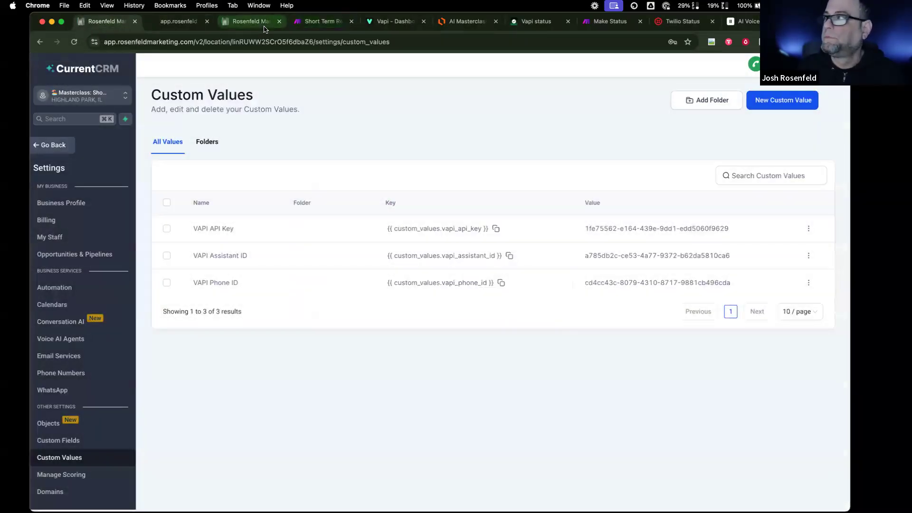
# - Switch on the Short Term Rental - Initiate Call scenario to run immediately as data arrives
pyautogui.click(382, 27)
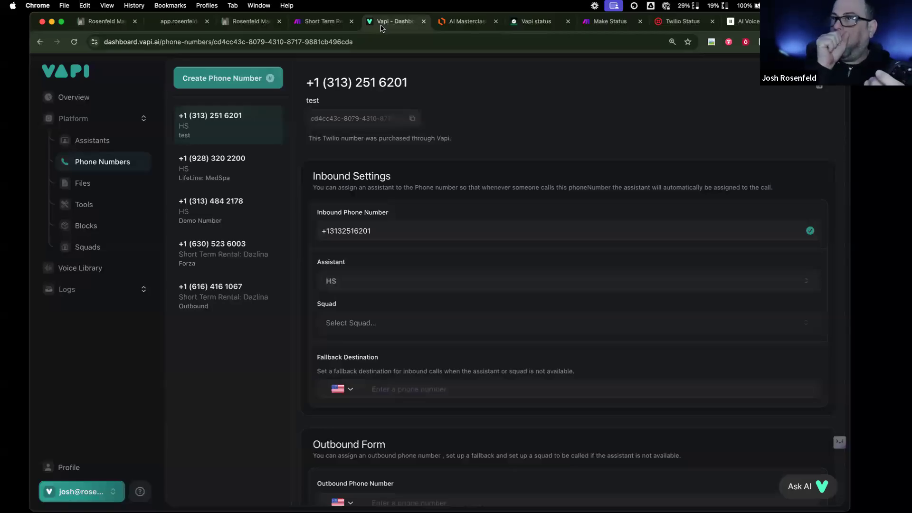
pyautogui.click(596, 27)
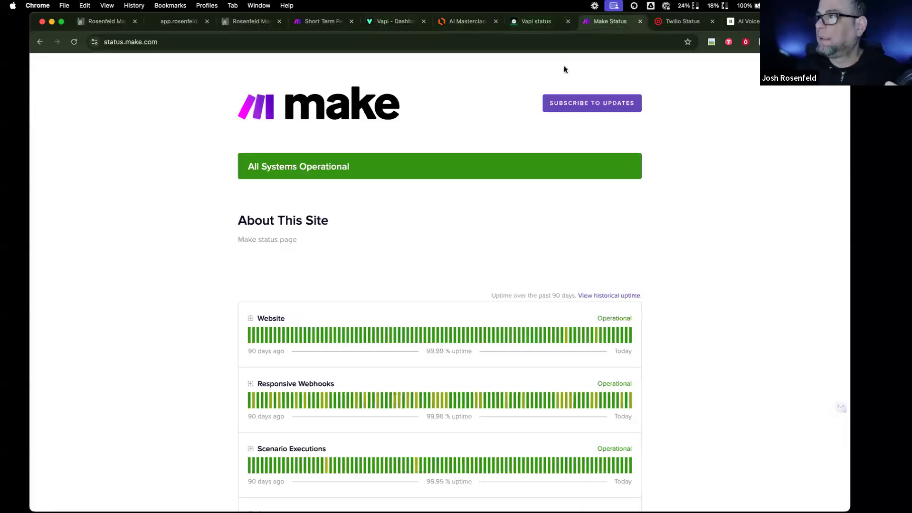
pyautogui.click(317, 21)
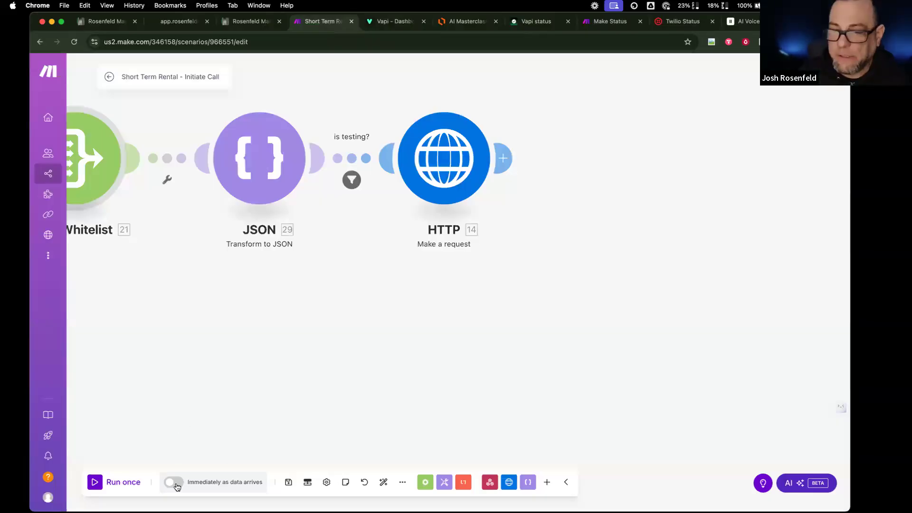
pyautogui.click(174, 482)
pyautogui.click(229, 224)
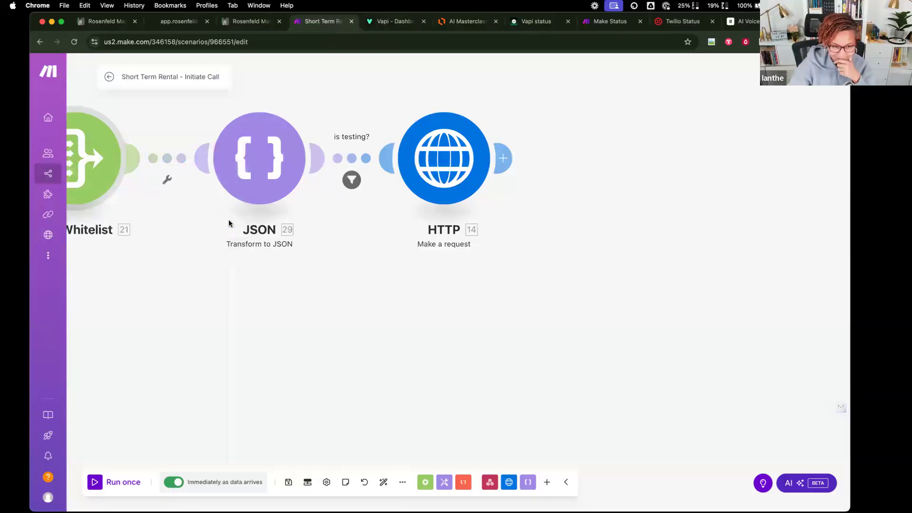
# - Pan across the scenario canvas to review its modules, then go to the form preview
pyautogui.hscroll(-10, 222, 301)
pyautogui.hscroll(-8, 222, 303)
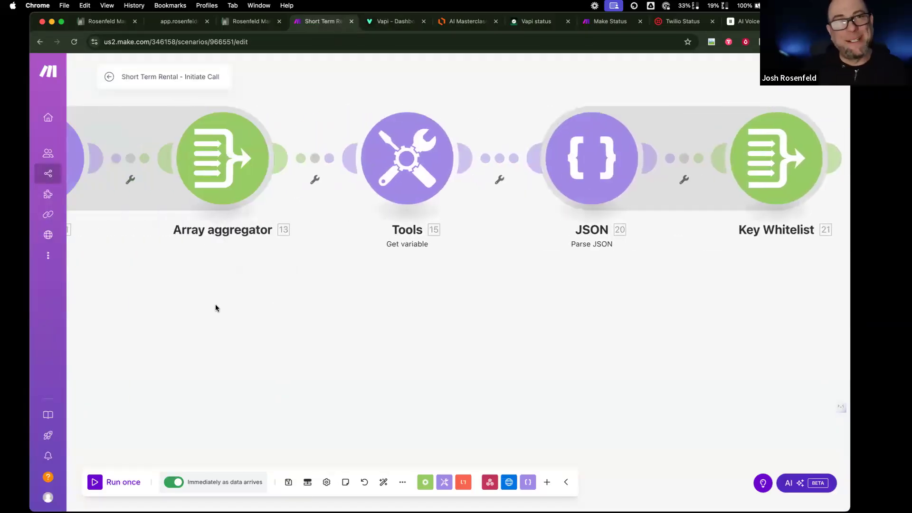
pyautogui.hscroll(-5, 246, 323)
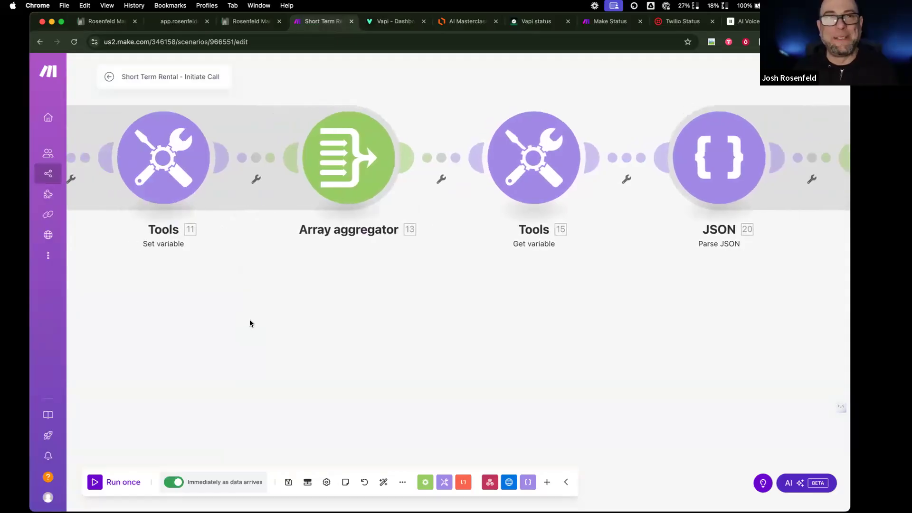
pyautogui.hscroll(-15, 250, 323)
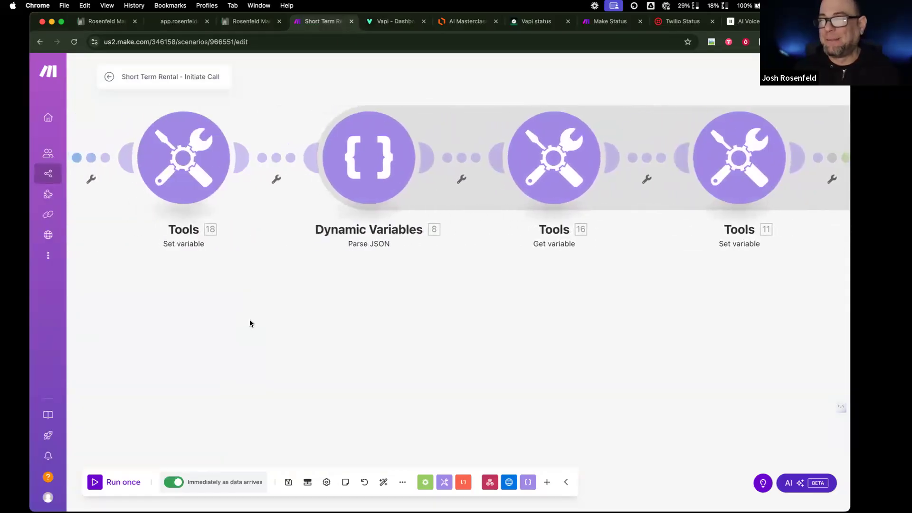
pyautogui.hscroll(-8, 249, 323)
pyautogui.hscroll(6, 250, 324)
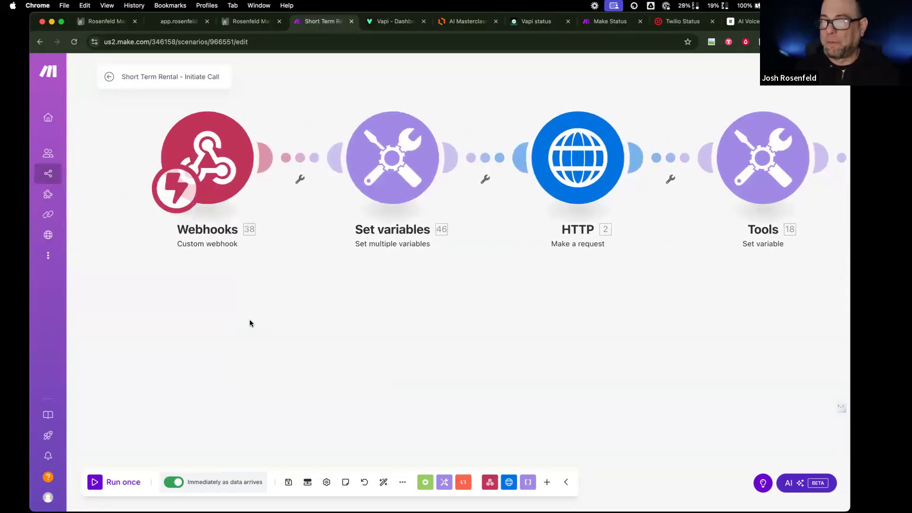
pyautogui.hscroll(-4, 181, 442)
pyautogui.hscroll(-1, 181, 443)
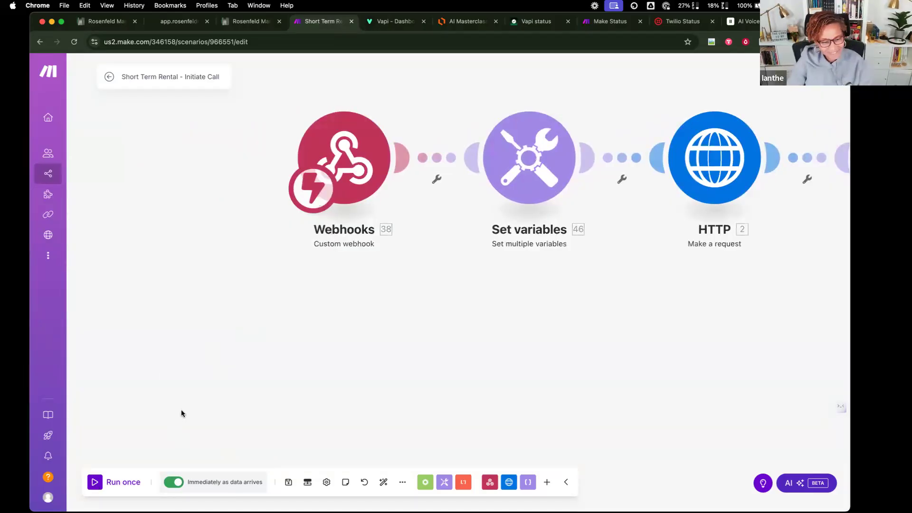
pyautogui.click(187, 21)
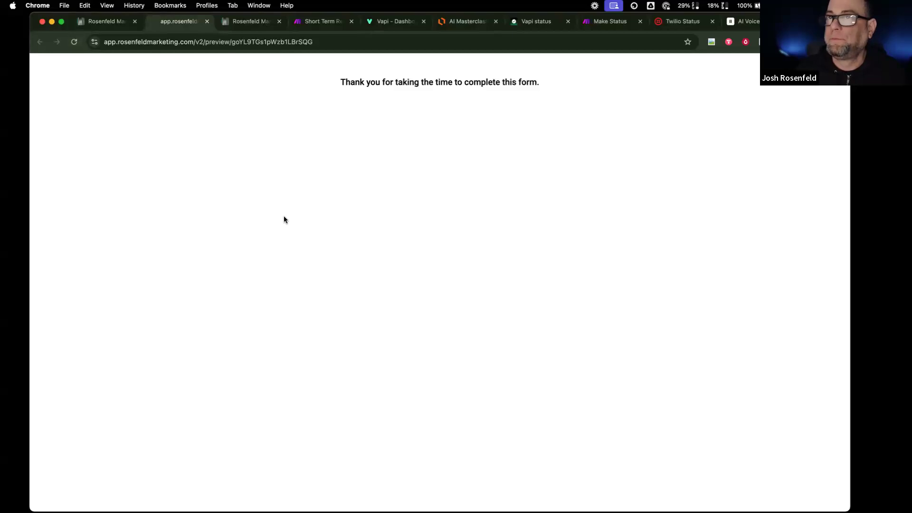
# - Reload the form, autofill the contact details, accept SMS consent and submit it
pyautogui.click(74, 42)
pyautogui.click(326, 130)
pyautogui.click(389, 156)
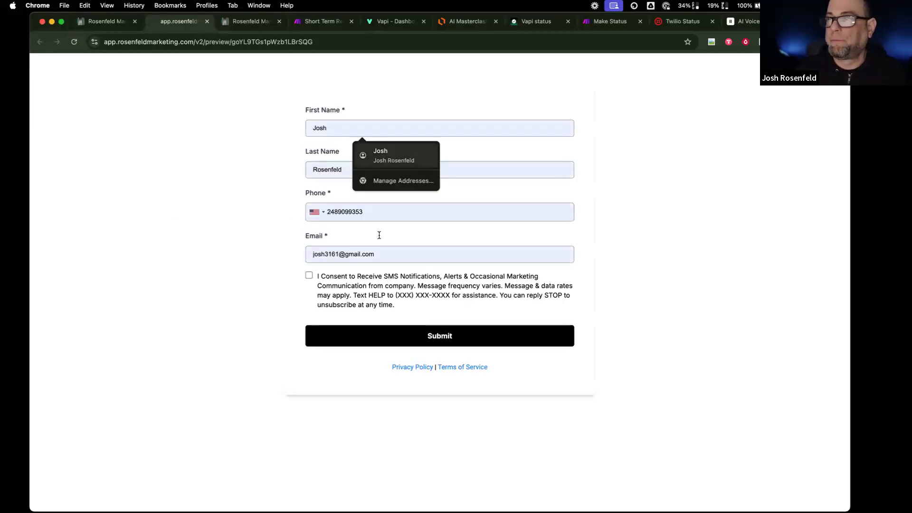
pyautogui.click(359, 340)
pyautogui.click(309, 275)
pyautogui.click(371, 337)
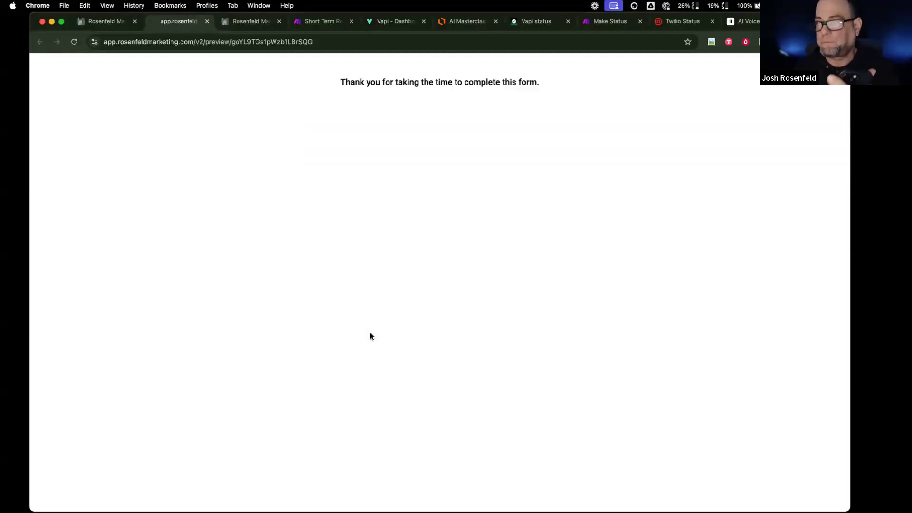
pyautogui.click(395, 21)
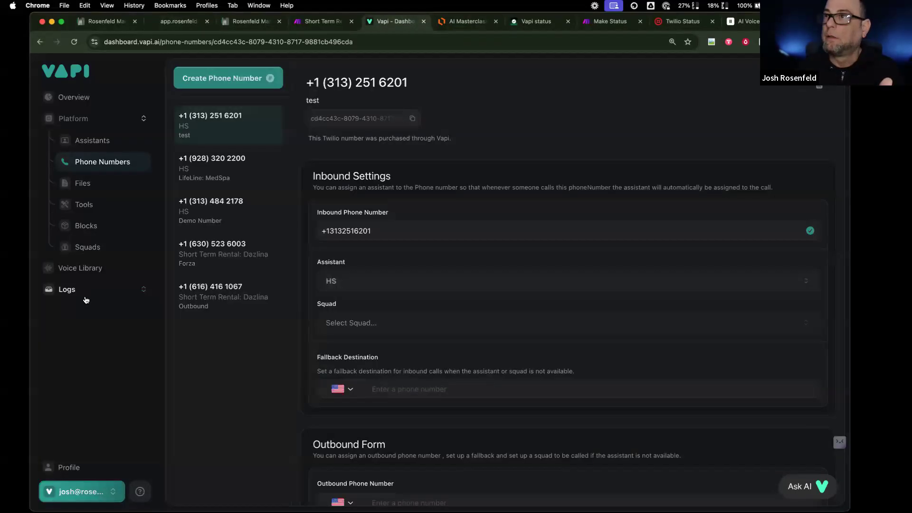
# - Check Make's service status and look over the Short Term Rental scenario
pyautogui.click(611, 21)
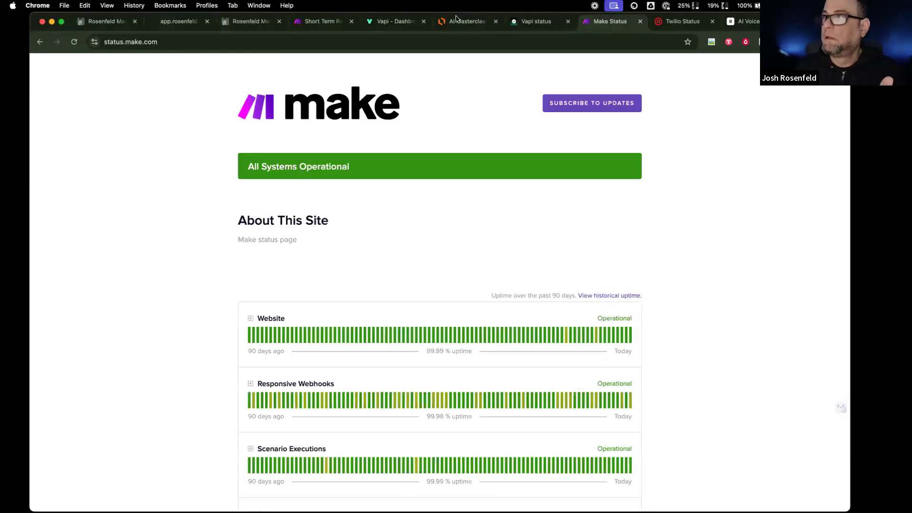
pyautogui.click(327, 21)
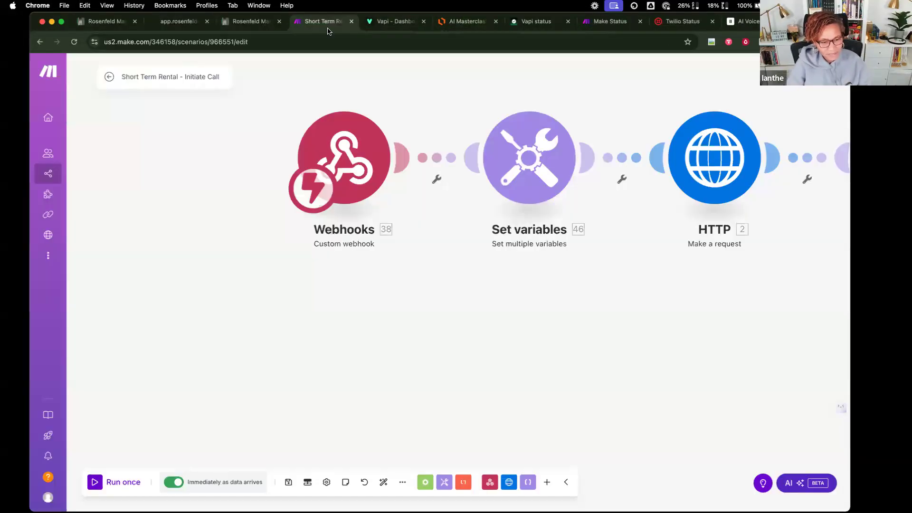
pyautogui.hscroll(5, 389, 270)
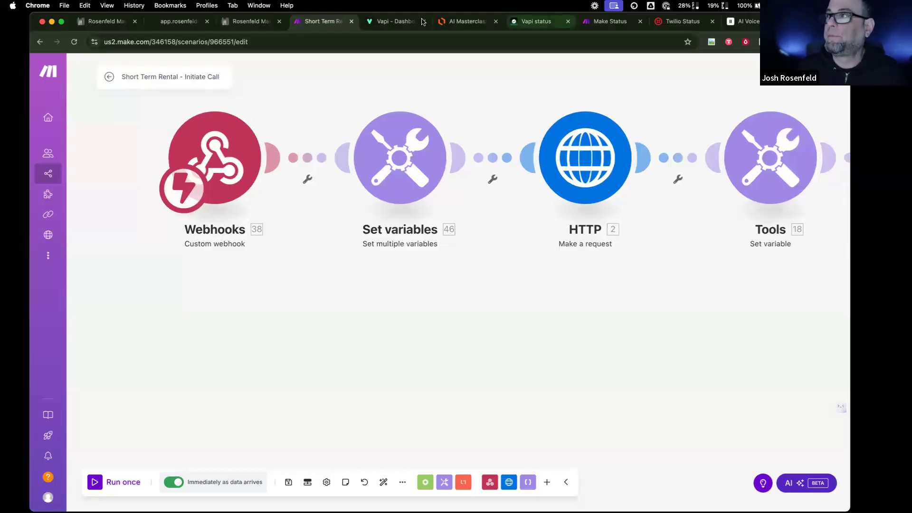
# - Check the newest inbound test call in Vapi's call logs, then go to CRM Automation
pyautogui.click(377, 21)
pyautogui.click(75, 290)
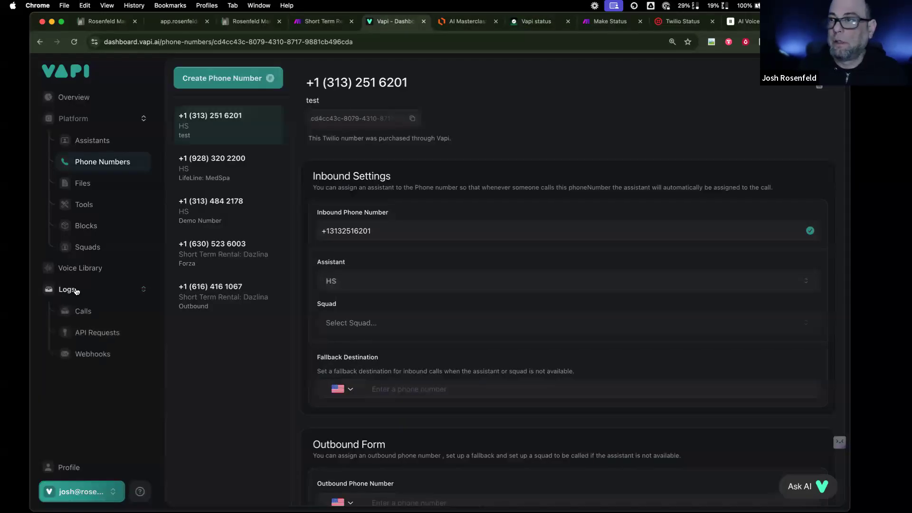
pyautogui.click(80, 309)
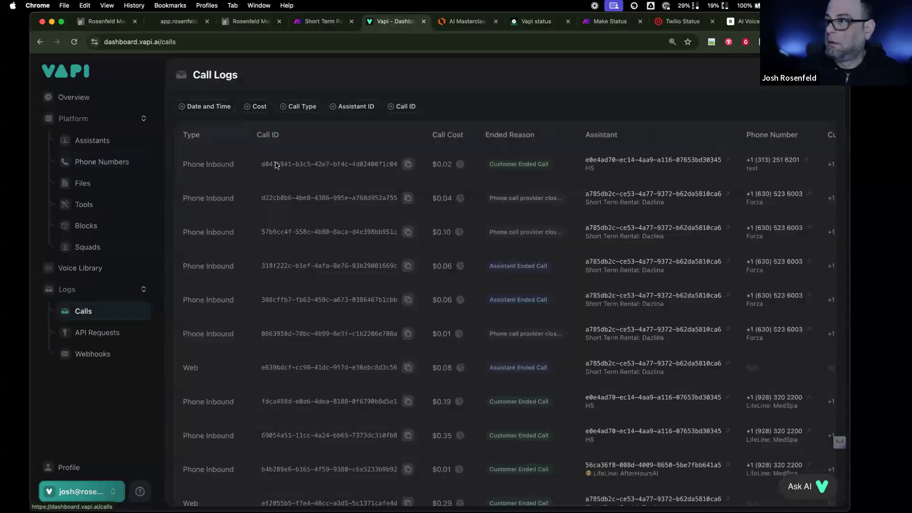
pyautogui.hscroll(5, 726, 172)
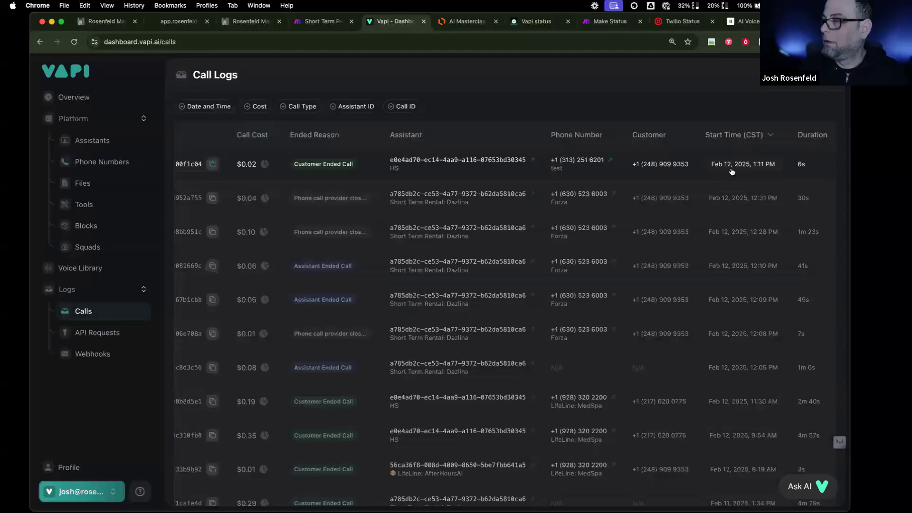
pyautogui.hscroll(-5, 726, 171)
pyautogui.click(97, 22)
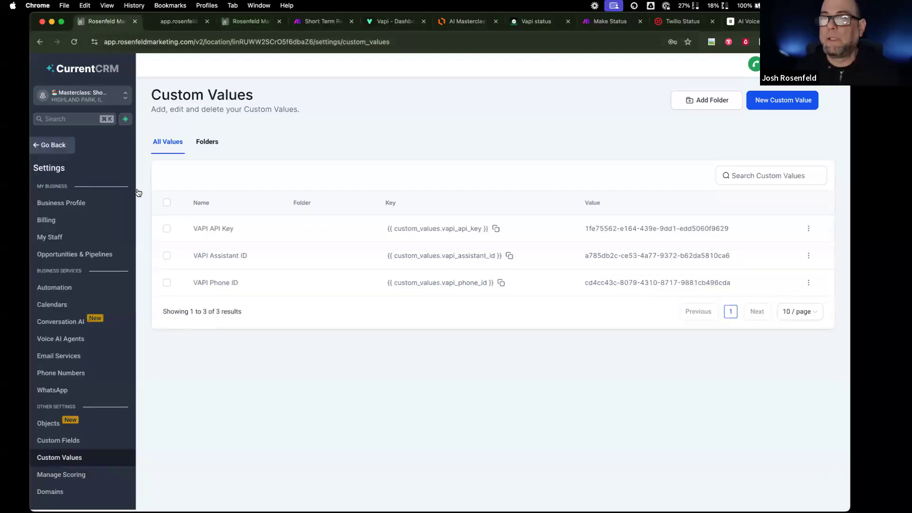
pyautogui.click(52, 145)
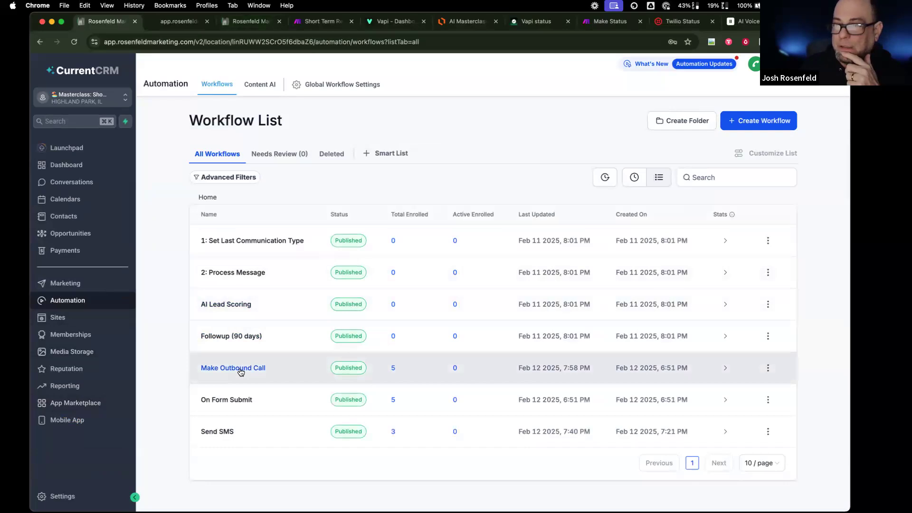
# - Open the Make Outbound Call workflow's execution logs and copy Make's webhook address
pyautogui.click(233, 368)
pyautogui.click(505, 91)
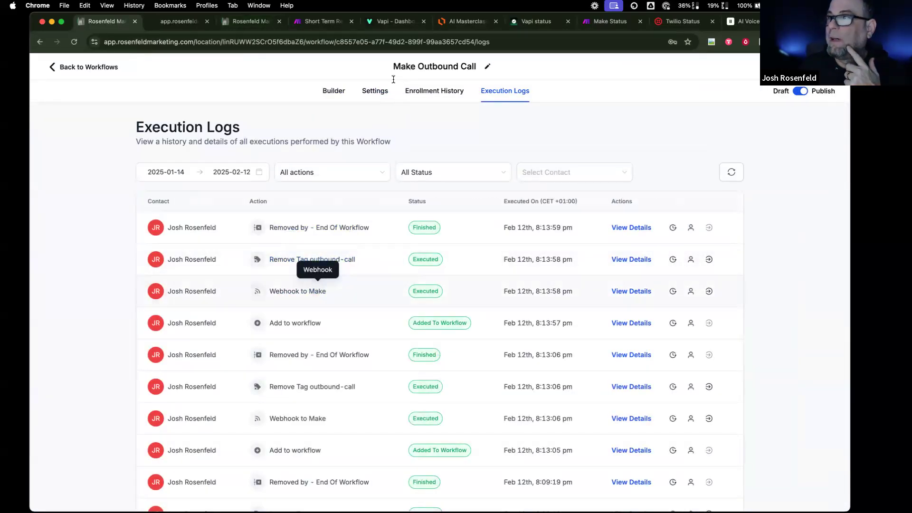
pyautogui.click(323, 22)
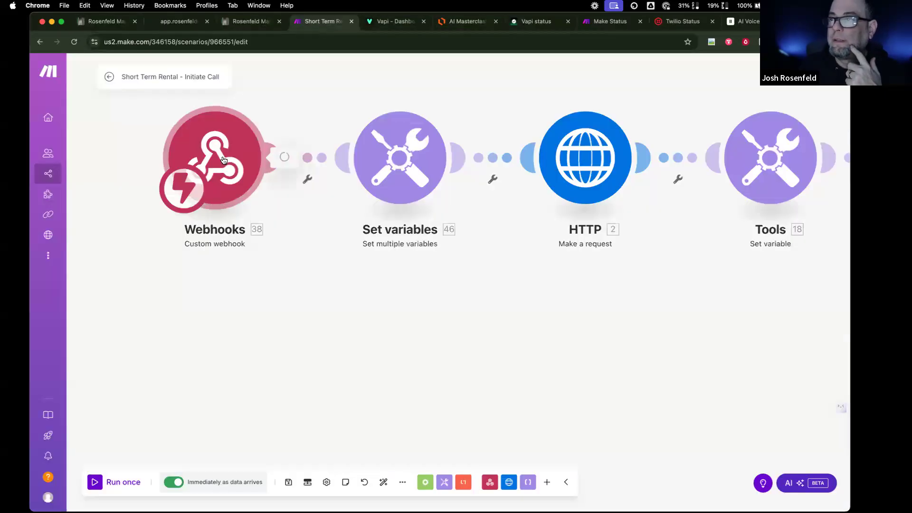
pyautogui.click(224, 159)
pyautogui.click(439, 173)
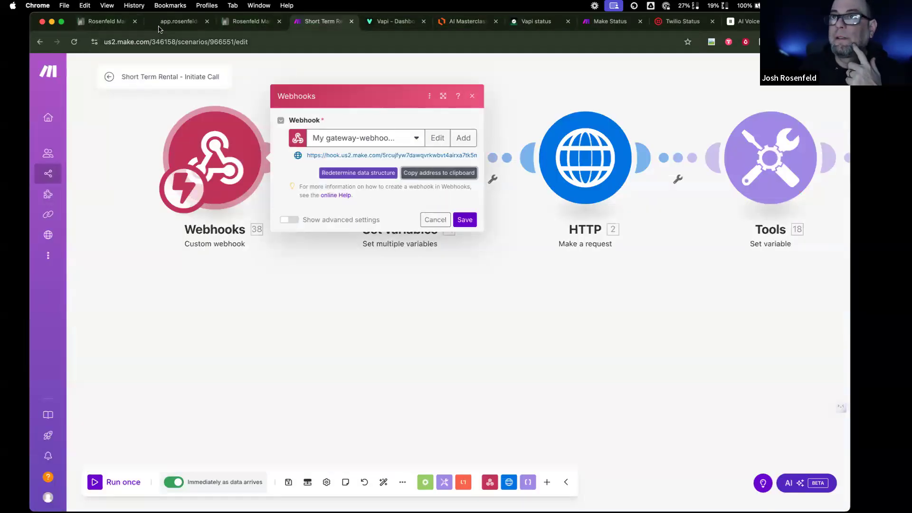
# - Compare the copied address with the Webhook to Make action's URL, closing without saving
pyautogui.click(114, 22)
pyautogui.click(332, 91)
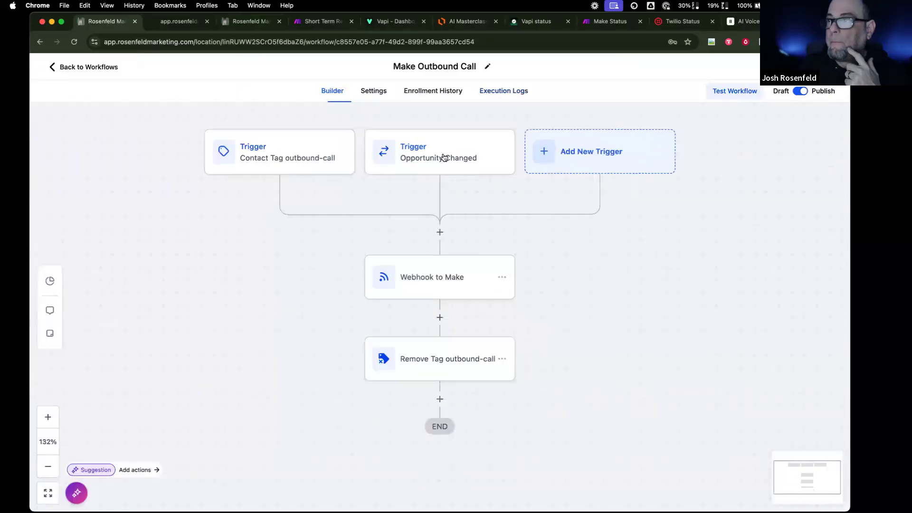
pyautogui.click(412, 237)
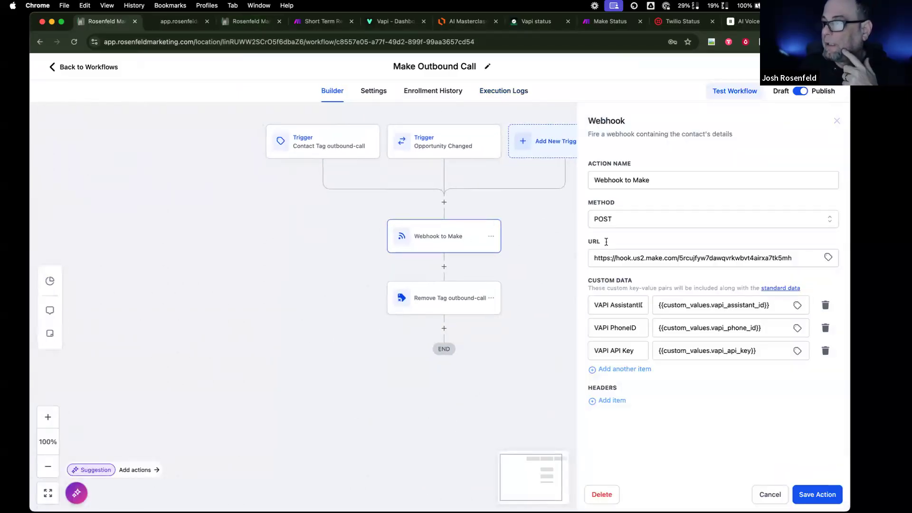
pyautogui.moveTo(657, 257); pyautogui.dragTo(806, 259)
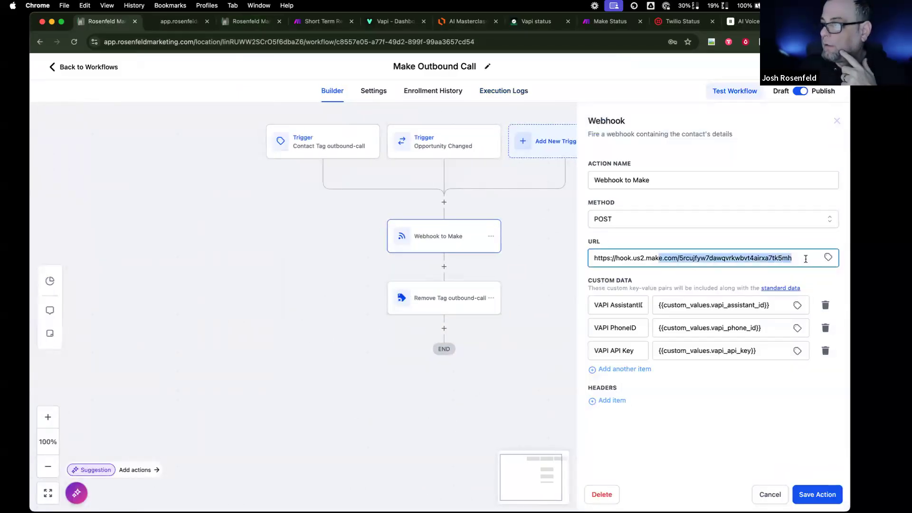
pyautogui.press('super+a')
pyautogui.click(806, 258)
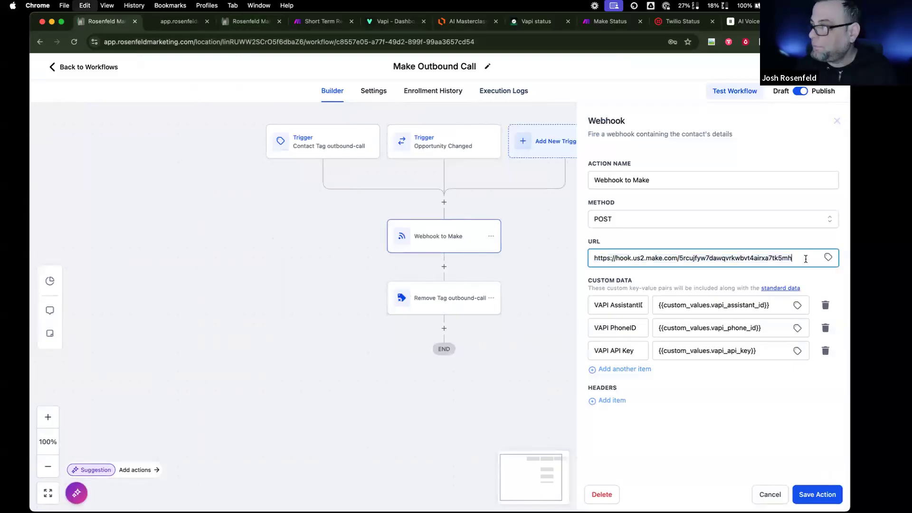
pyautogui.click(762, 494)
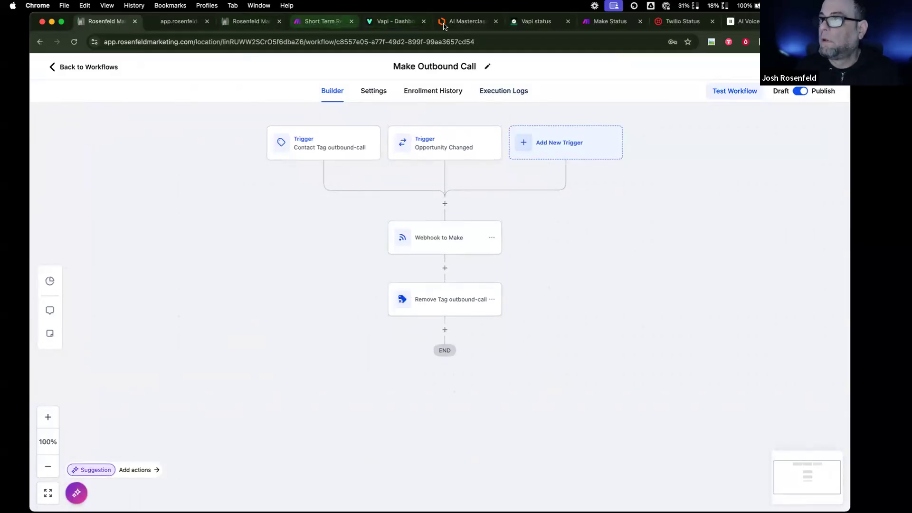
pyautogui.click(324, 25)
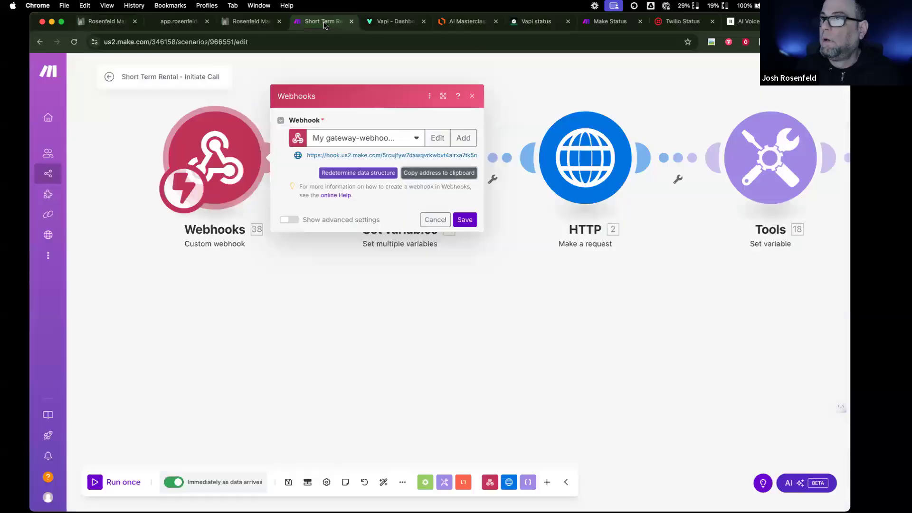
# - Run the Make scenario once, set to wait for new webhook data
pyautogui.click(122, 486)
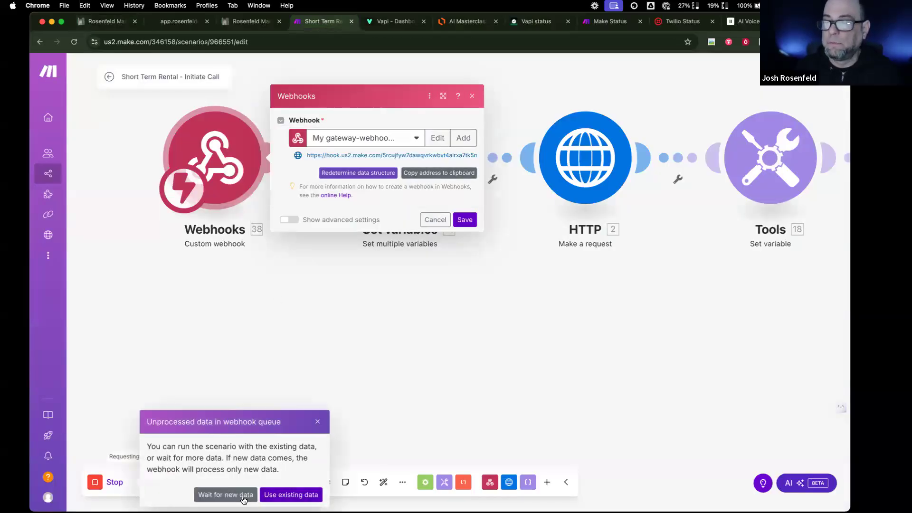
pyautogui.click(225, 495)
pyautogui.click(183, 22)
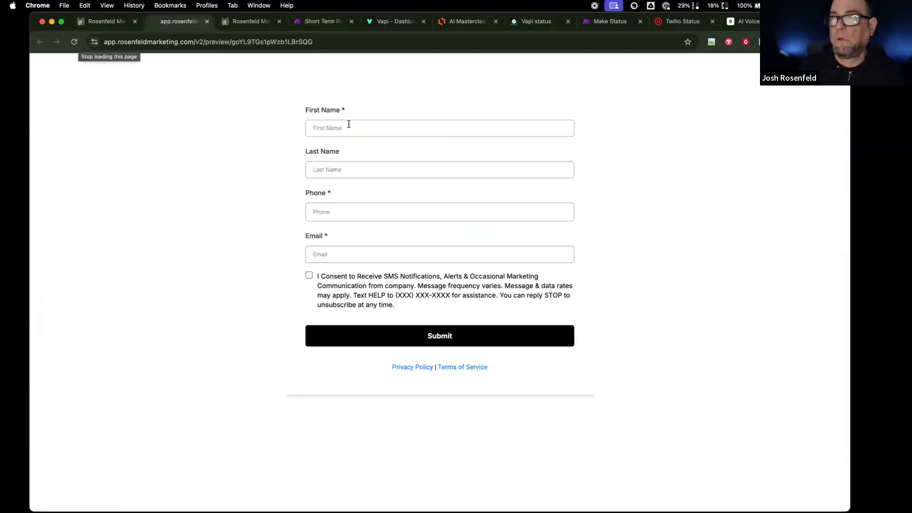
# - Submit the lead form with autofilled contact details and SMS consent given
pyautogui.click(350, 128)
pyautogui.click(373, 150)
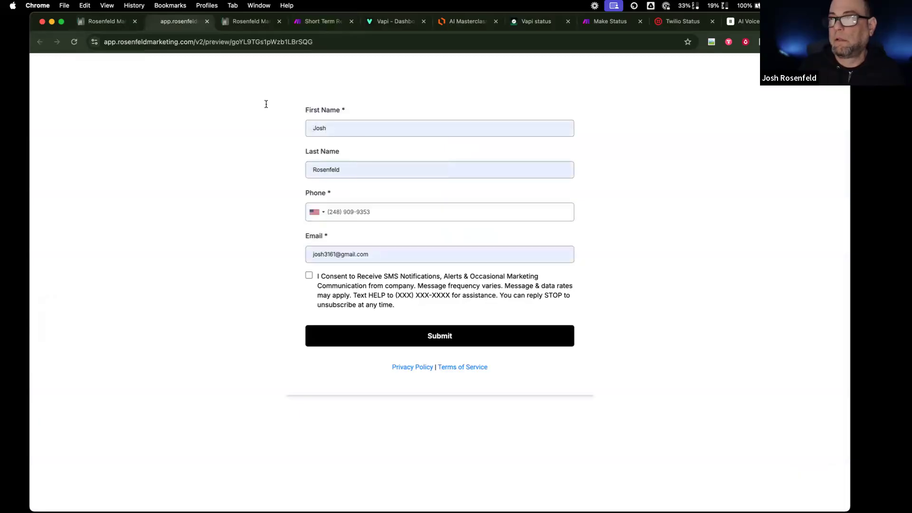
pyautogui.click(309, 277)
pyautogui.click(395, 339)
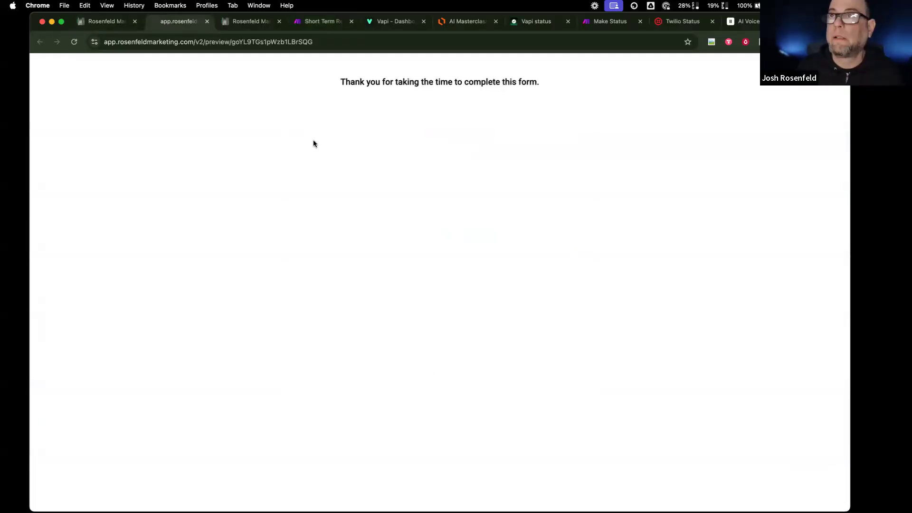
pyautogui.click(242, 21)
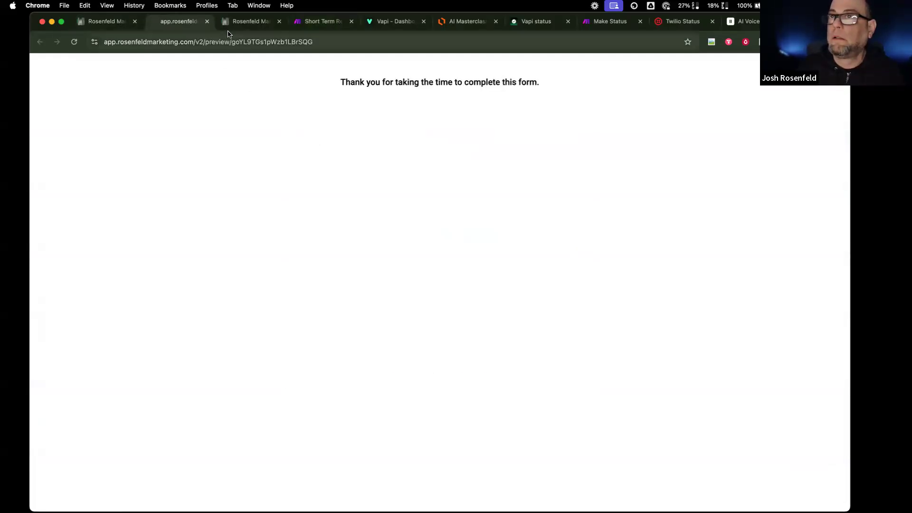
pyautogui.click(121, 23)
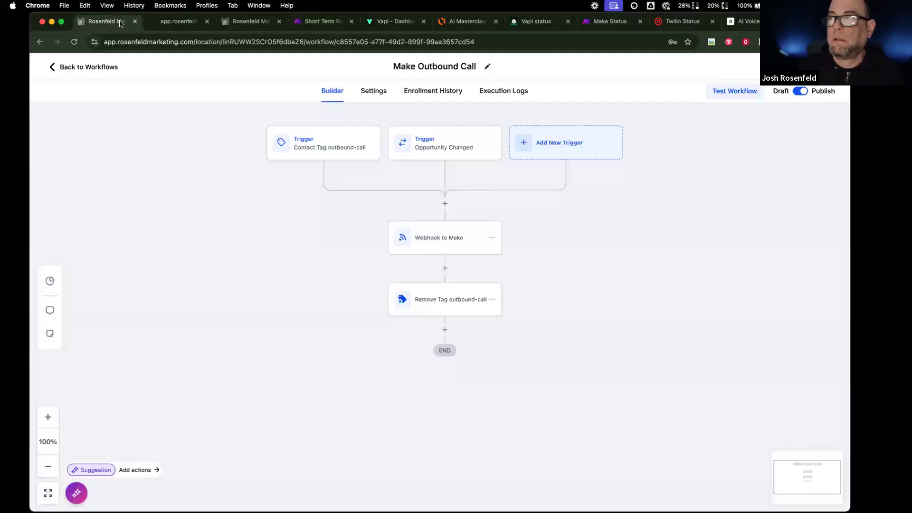
# - Confirm Webhook to Make executed in the workflow logs and reload Vapi's call logs for the new call
pyautogui.click(491, 95)
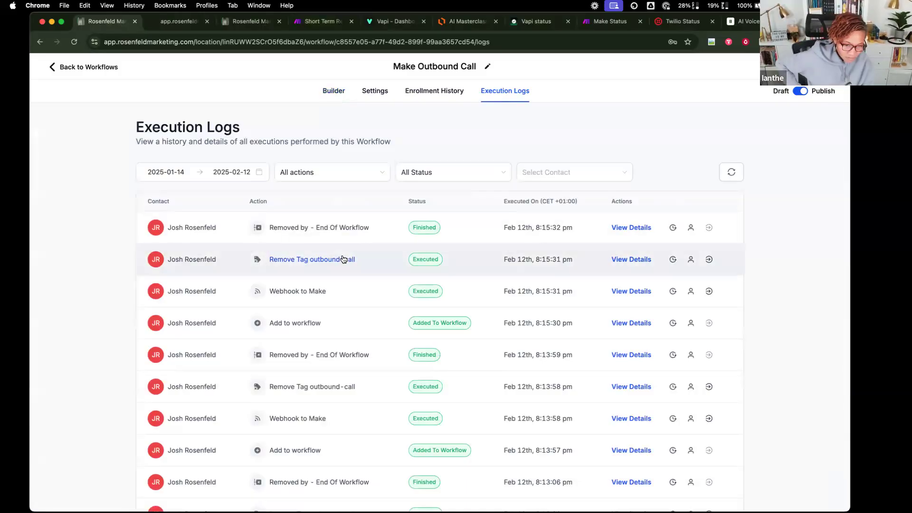
pyautogui.click(269, 28)
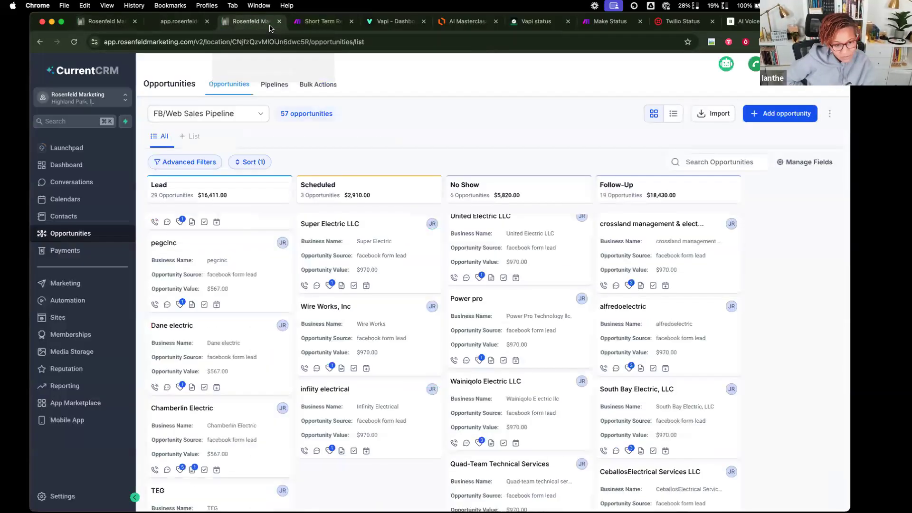
pyautogui.click(331, 24)
pyautogui.click(386, 22)
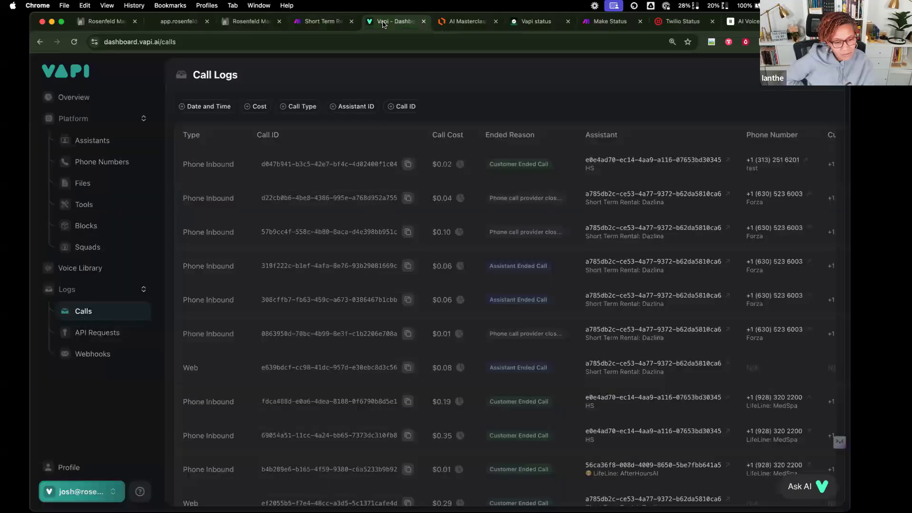
pyautogui.click(76, 43)
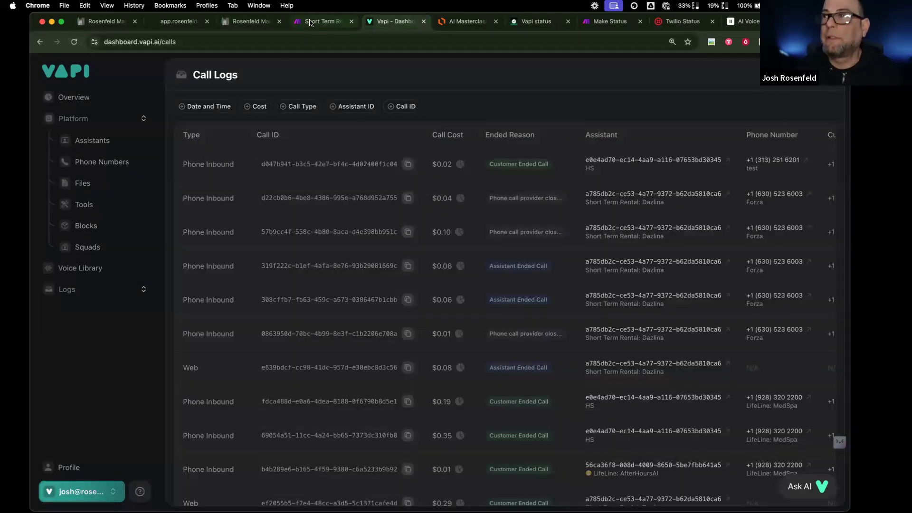
pyautogui.click(310, 22)
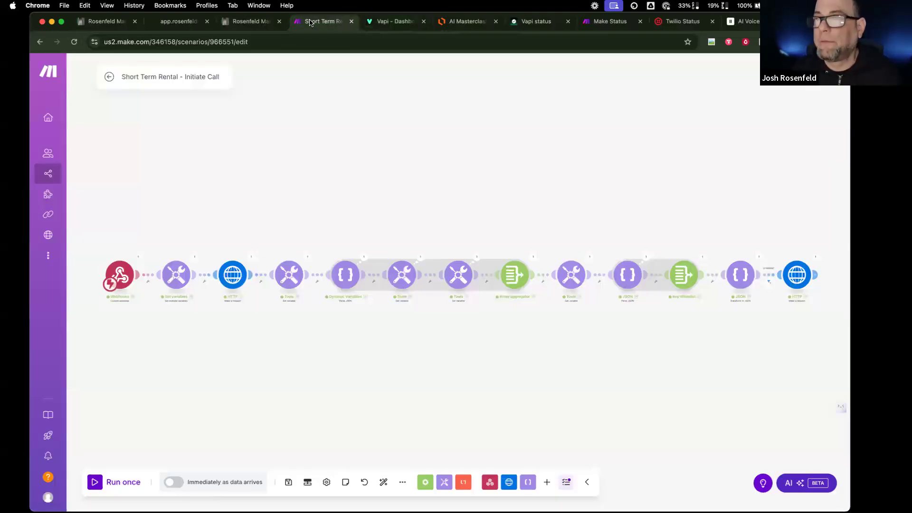
# - Inspect the webhook's received contact data and the Set variables module, closing without changes
pyautogui.click(141, 258)
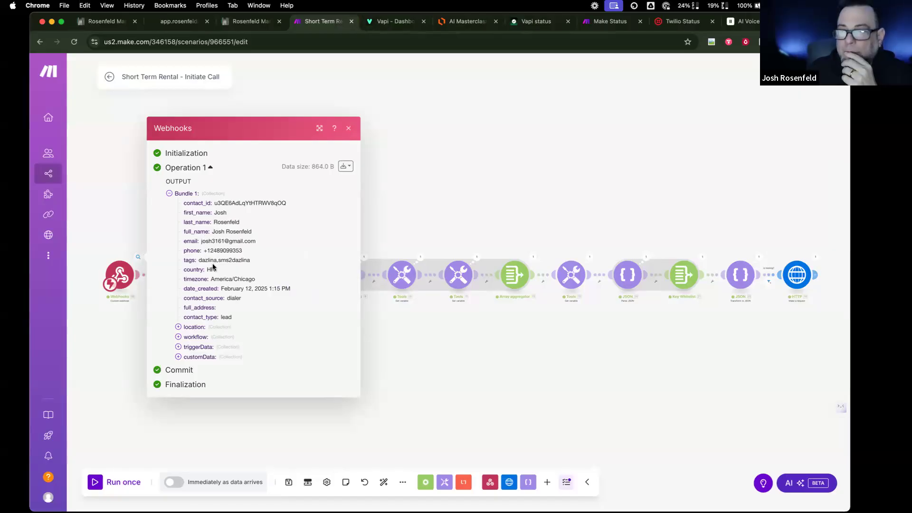
pyautogui.click(349, 128)
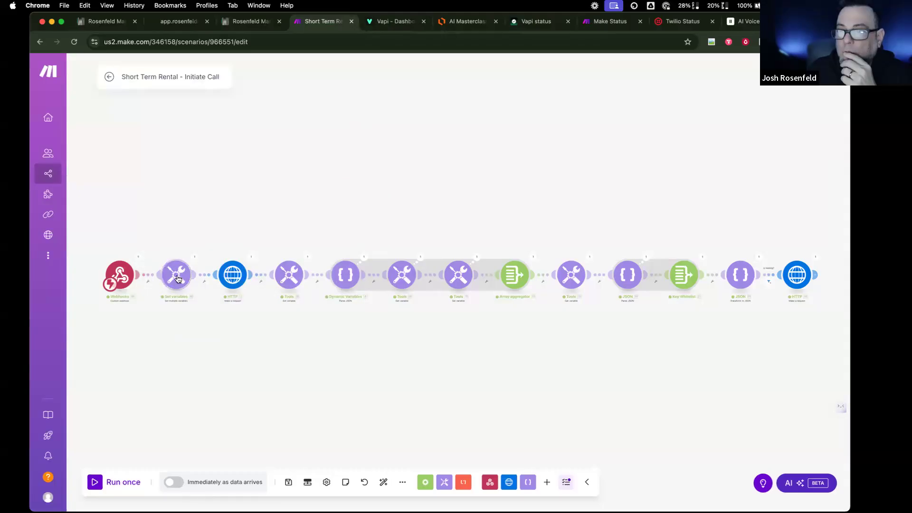
pyautogui.click(177, 275)
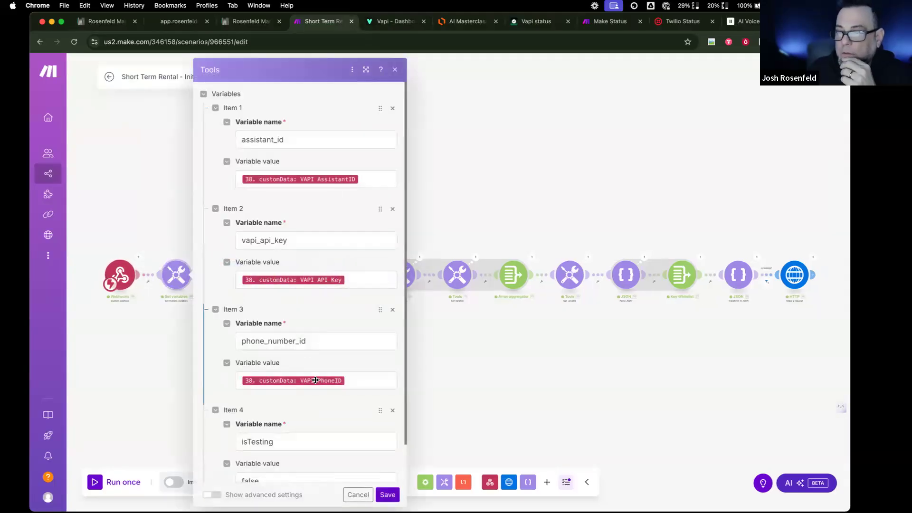
pyautogui.scroll(-2, 304, 394)
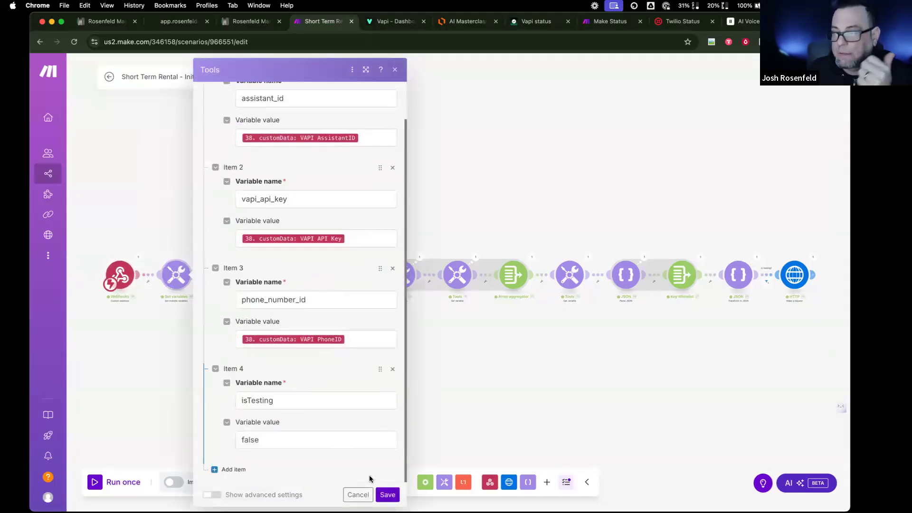
pyautogui.click(355, 494)
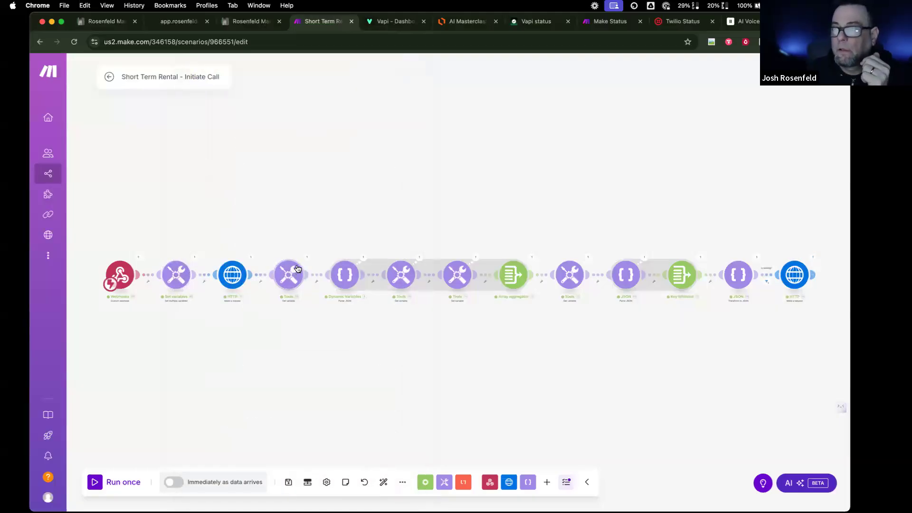
# - Review the Webhook to Make action's settings in the CRM workflow without saving
pyautogui.click(256, 22)
pyautogui.click(179, 22)
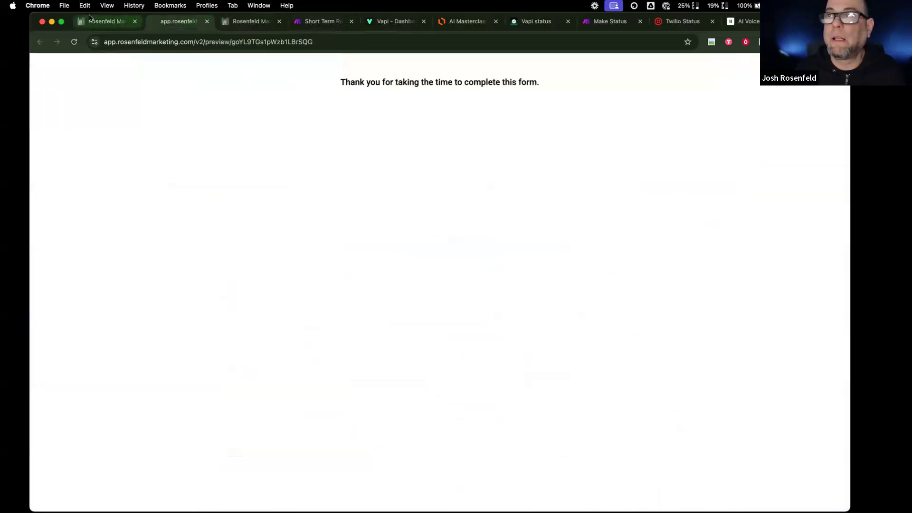
pyautogui.click(90, 19)
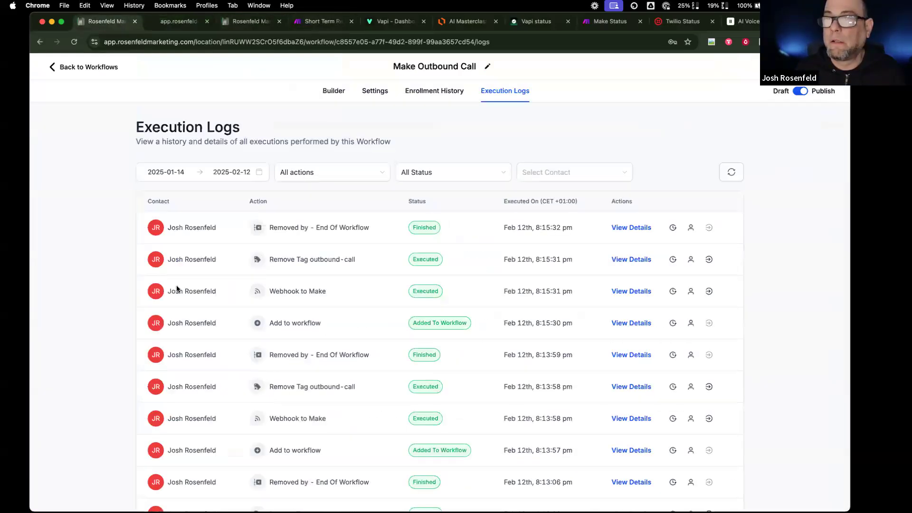
pyautogui.click(333, 92)
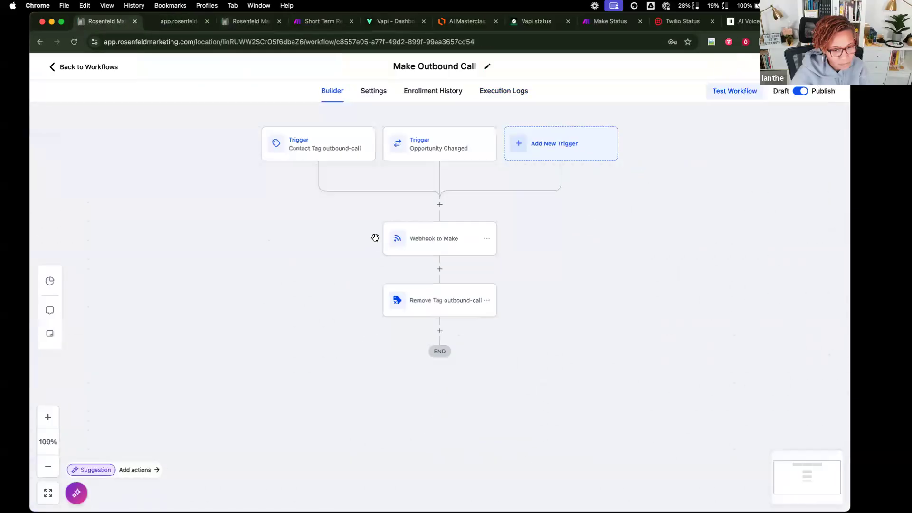
pyautogui.click(420, 251)
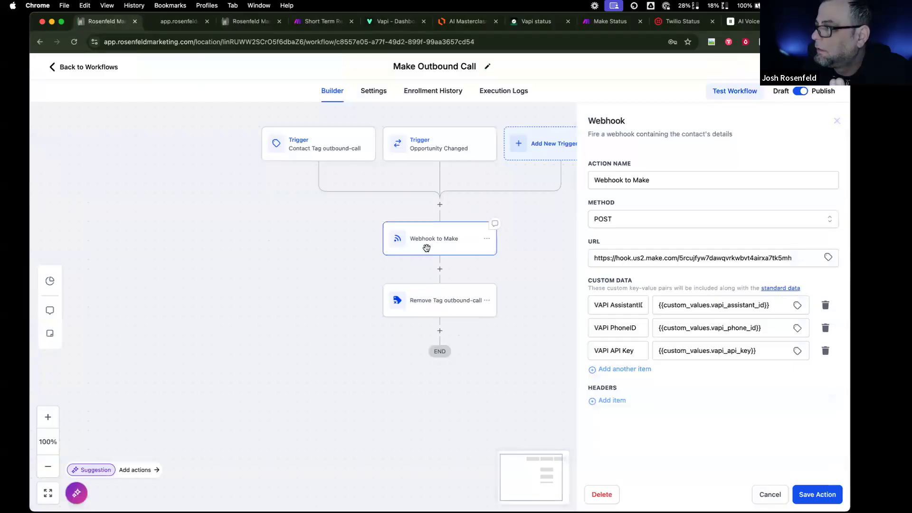
pyautogui.click(764, 494)
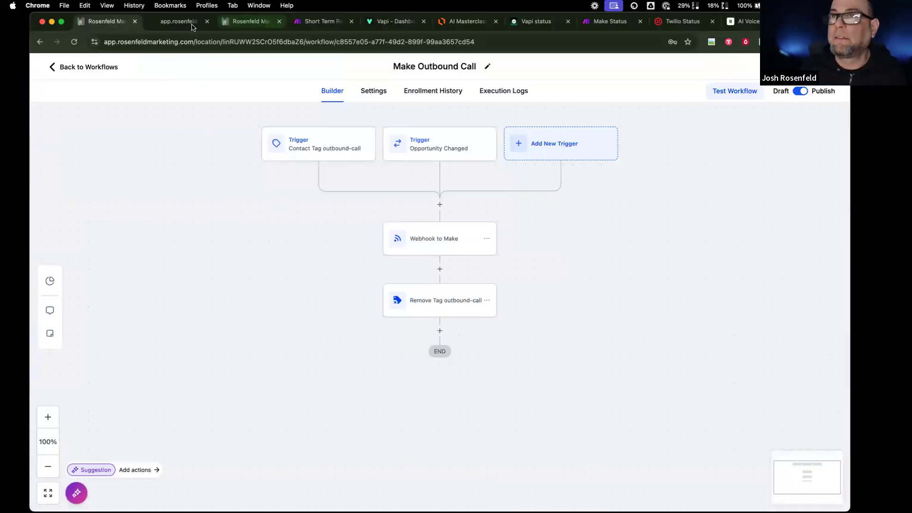
# - Inspect the scenario's final Vapi call request module and webhook trigger settings
pyautogui.click(328, 26)
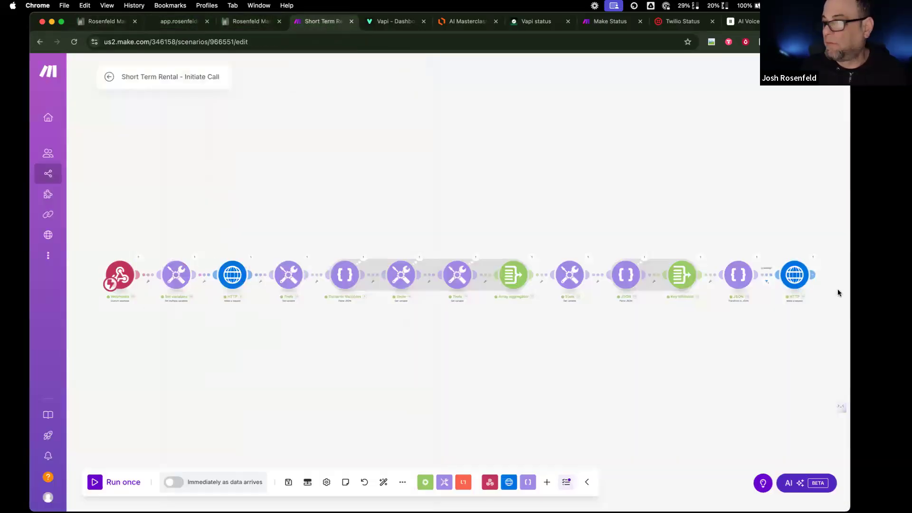
pyautogui.click(802, 282)
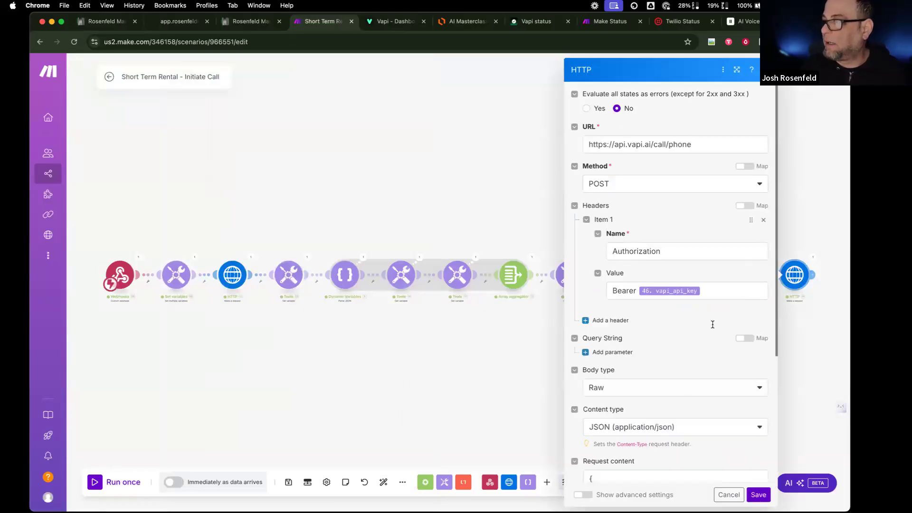
pyautogui.click(729, 496)
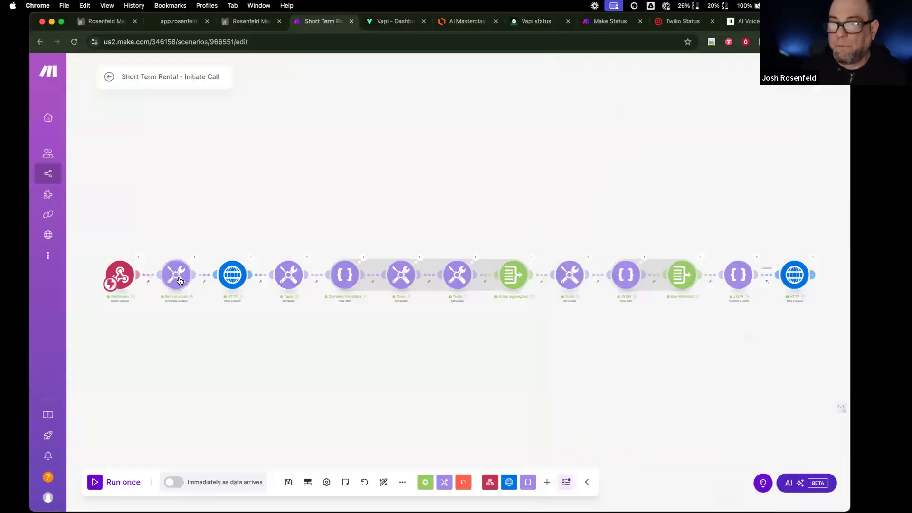
pyautogui.click(119, 275)
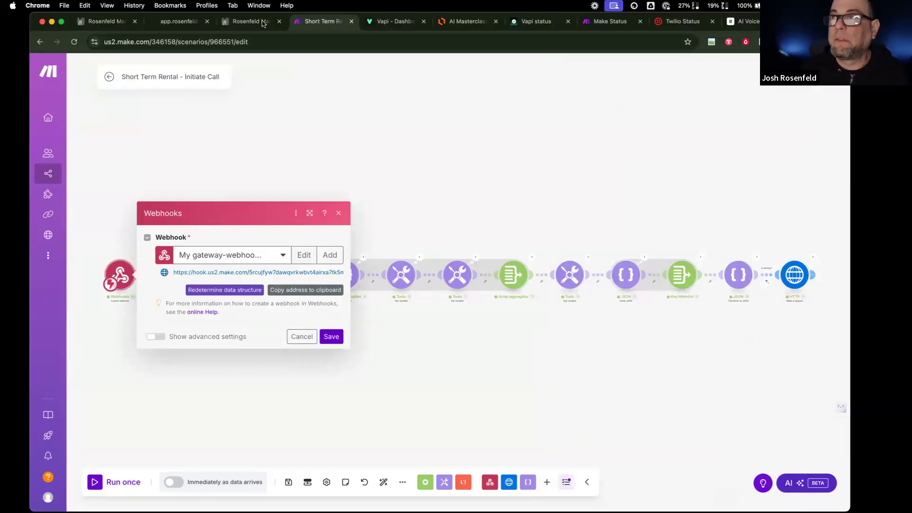
pyautogui.click(111, 22)
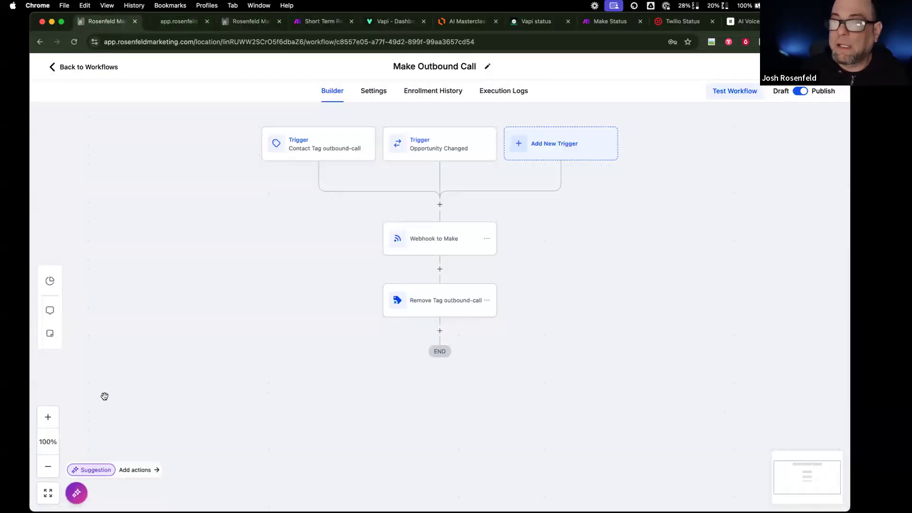
# - Update the VAPI Phone ID custom value with the phone number ID copied from Vapi
pyautogui.click(89, 71)
pyautogui.click(57, 495)
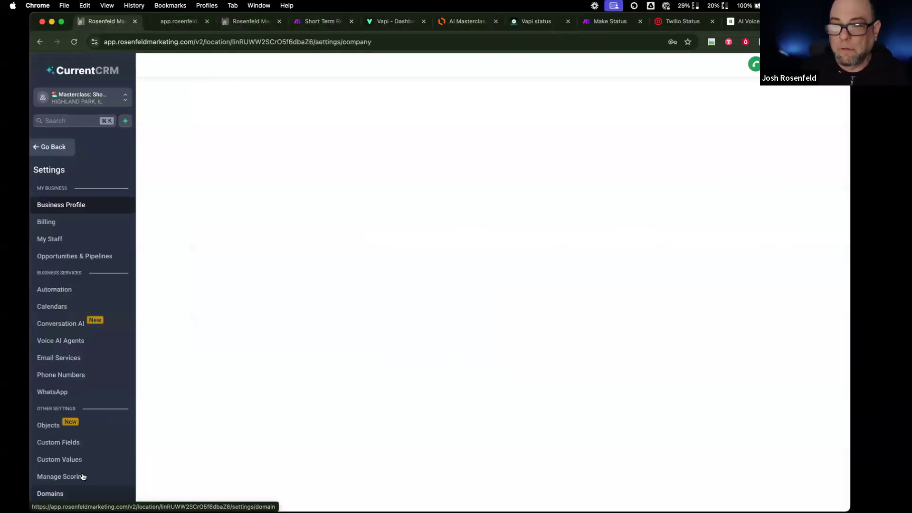
pyautogui.click(80, 460)
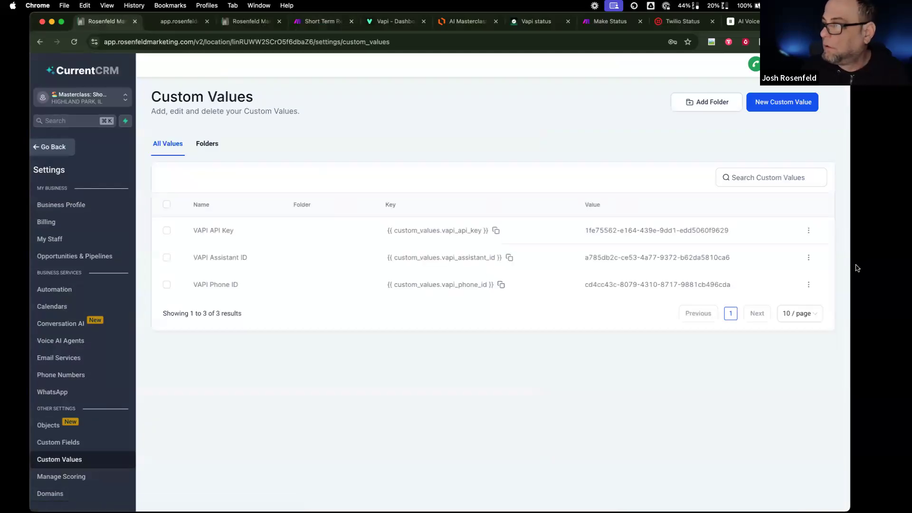
pyautogui.click(808, 285)
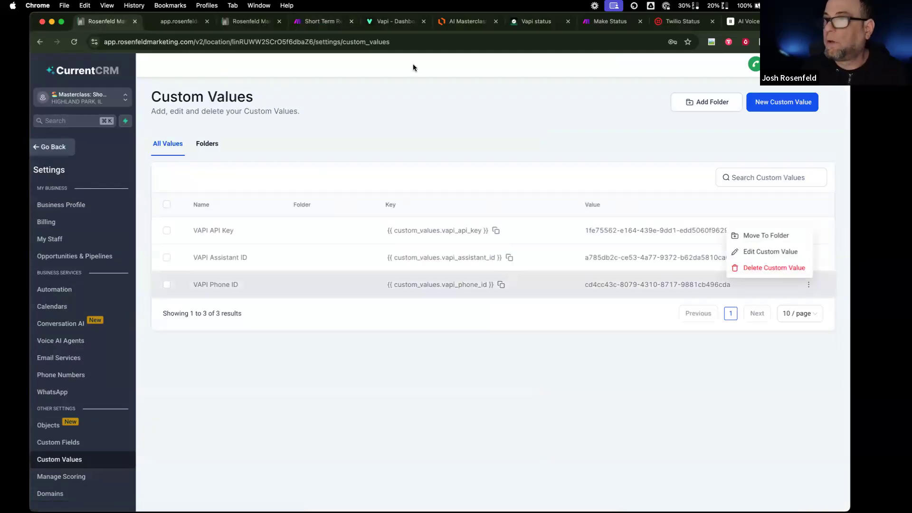
pyautogui.click(392, 21)
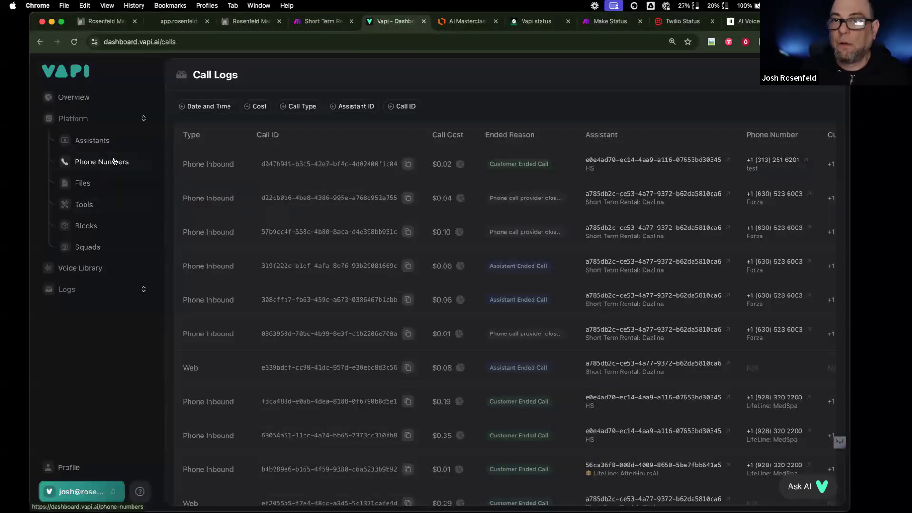
pyautogui.click(106, 162)
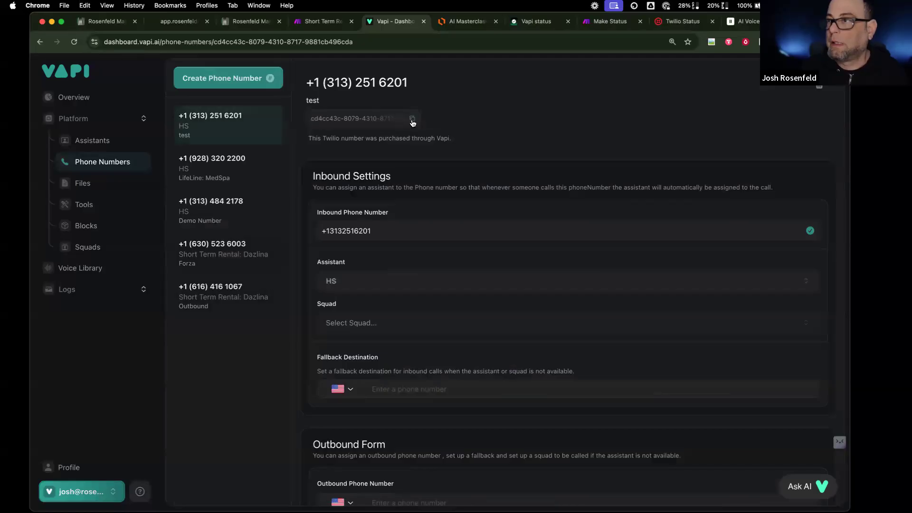
pyautogui.click(105, 24)
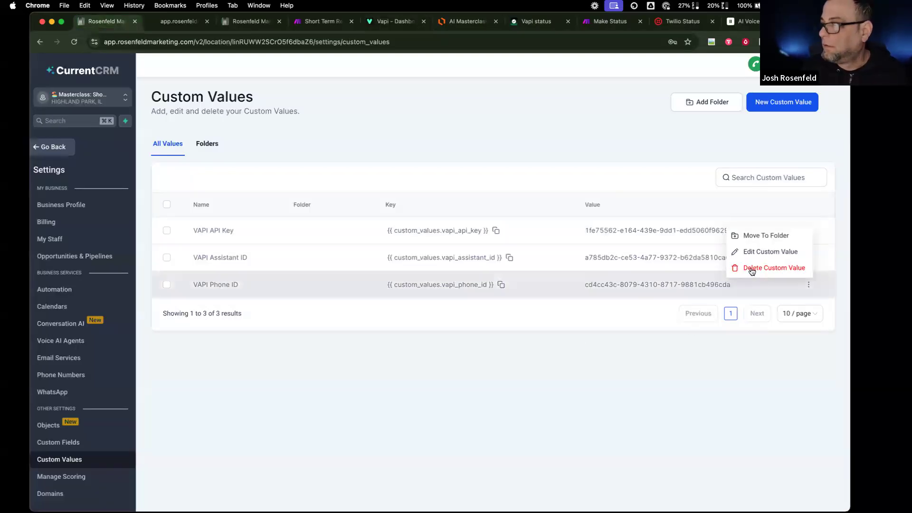
pyautogui.click(756, 250)
pyautogui.click(478, 302)
pyautogui.press('super+a')
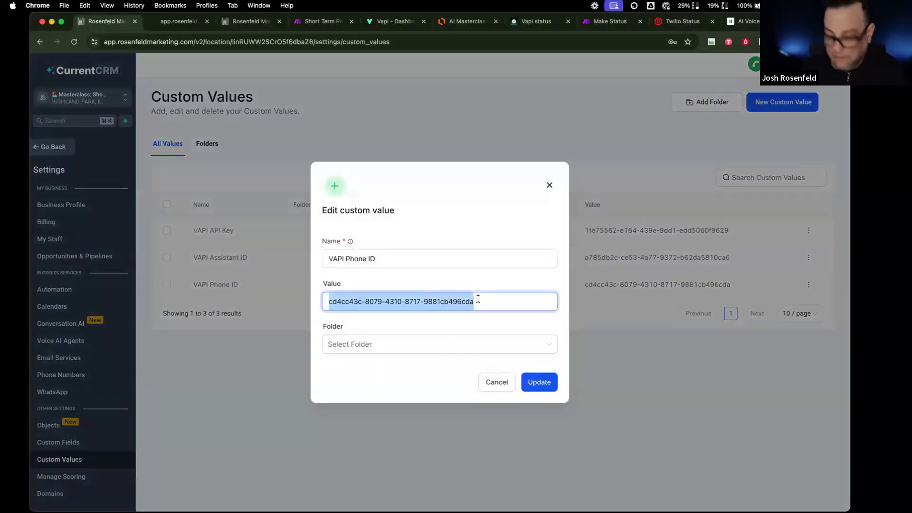
pyautogui.press('super+v')
pyautogui.click(538, 387)
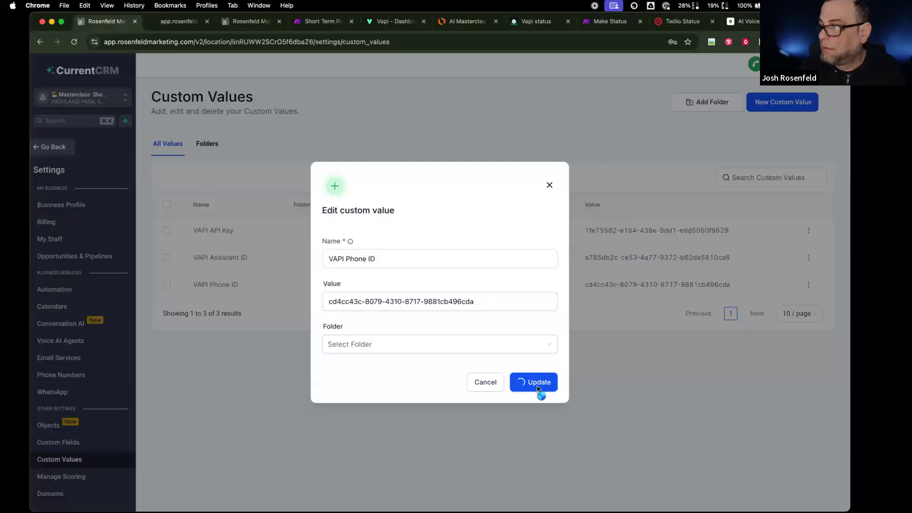
# - Paste Vapi's private API key into the VAPI API Key custom value and update it
pyautogui.click(183, 27)
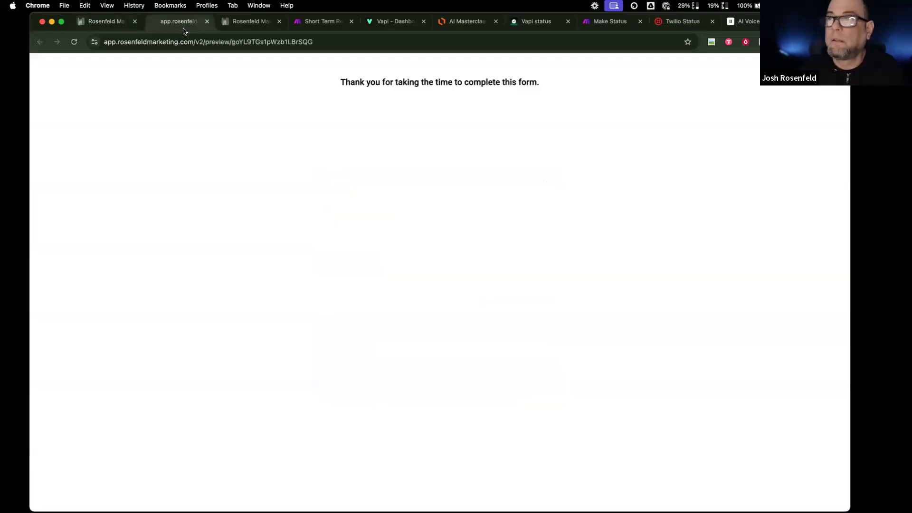
pyautogui.click(118, 26)
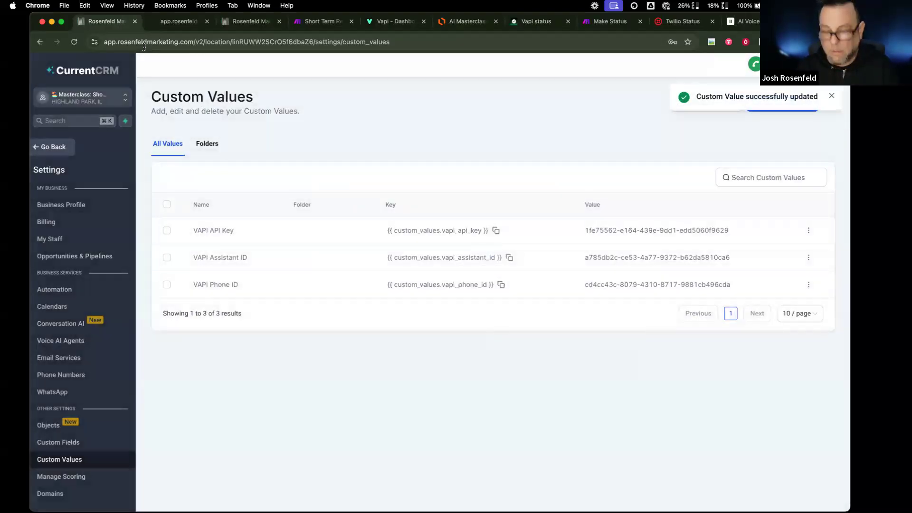
pyautogui.click(383, 23)
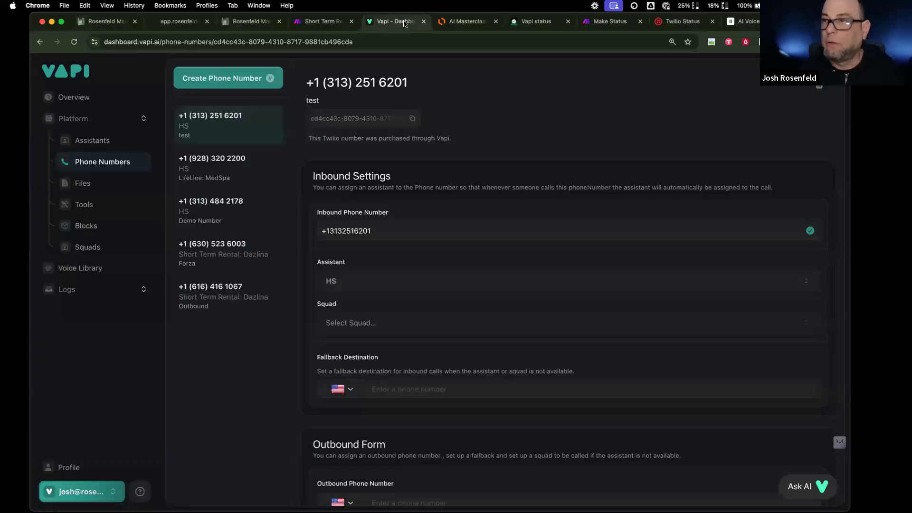
pyautogui.moveTo(412, 87); pyautogui.dragTo(325, 86)
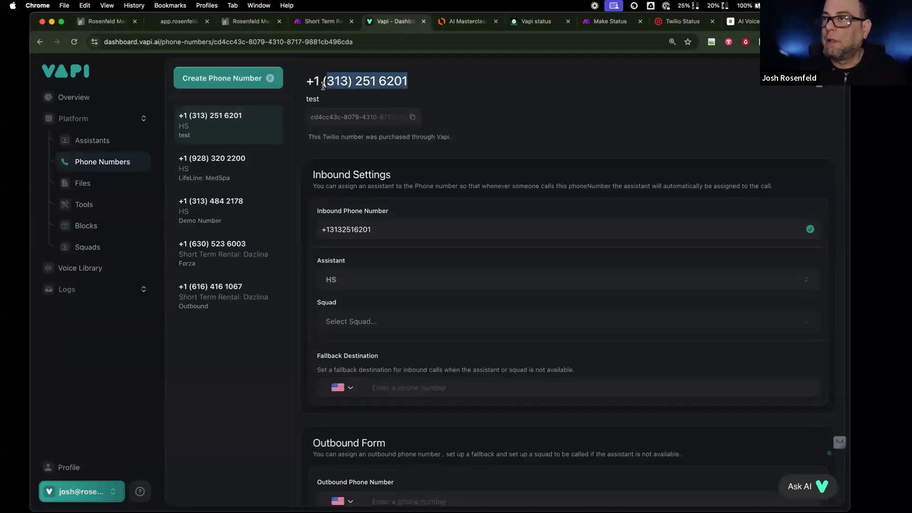
pyautogui.click(94, 486)
pyautogui.click(105, 406)
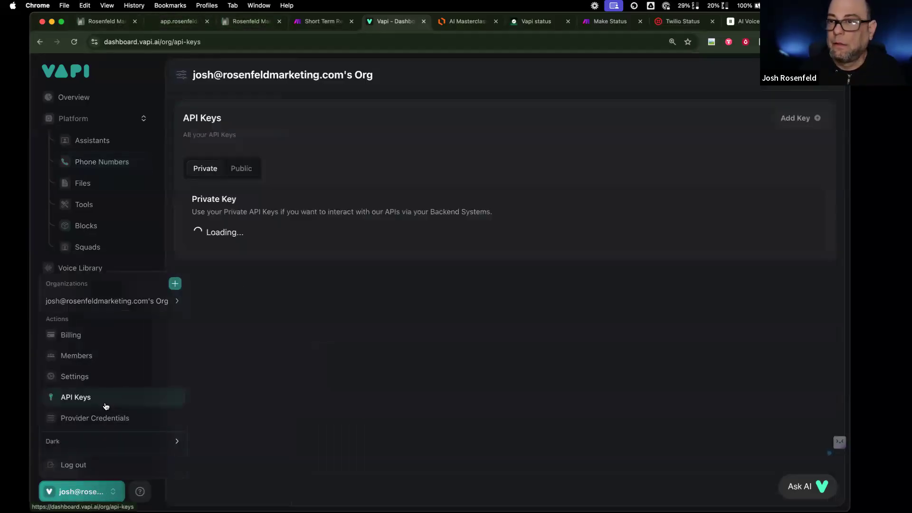
pyautogui.click(786, 258)
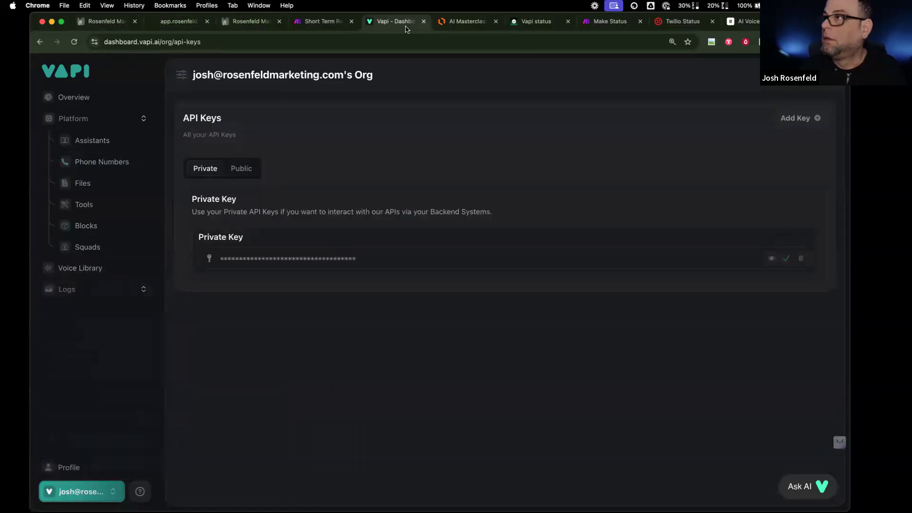
pyautogui.click(104, 21)
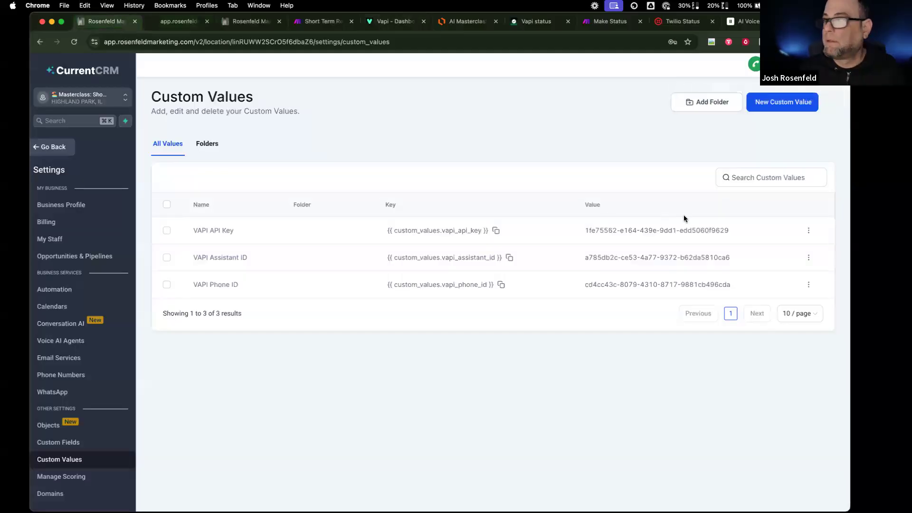
pyautogui.click(808, 230)
pyautogui.click(792, 206)
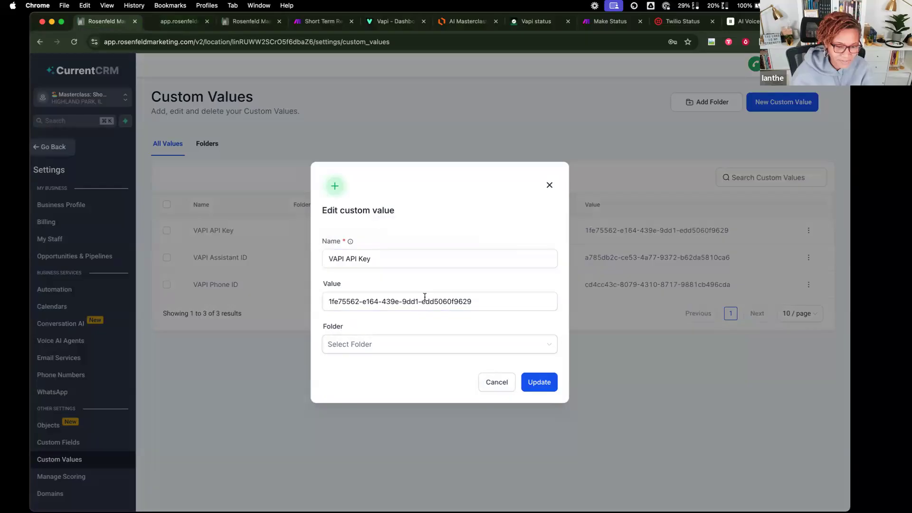
pyautogui.tripleClick(424, 296)
pyautogui.press('super+v')
pyautogui.click(532, 383)
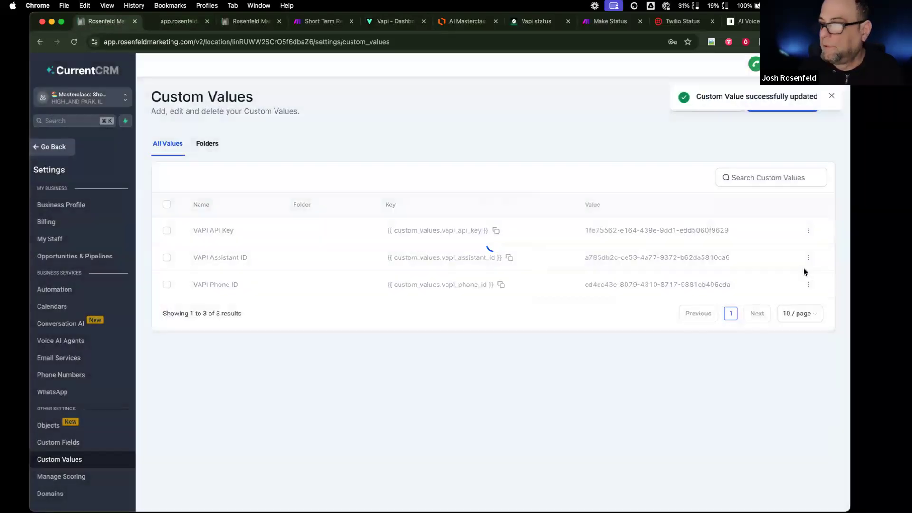
# - Set the VAPI Assistant ID custom value to the Short Term Rental assistant's copied ID
pyautogui.click(809, 259)
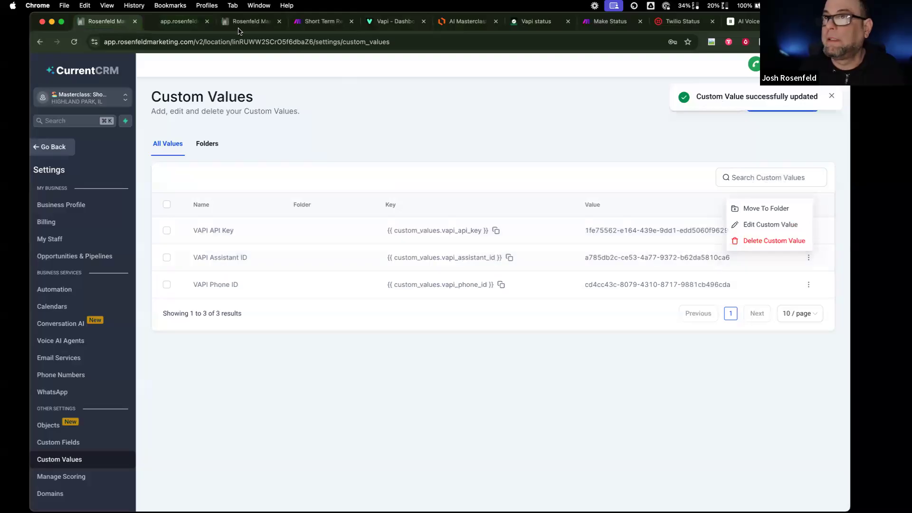
pyautogui.click(391, 21)
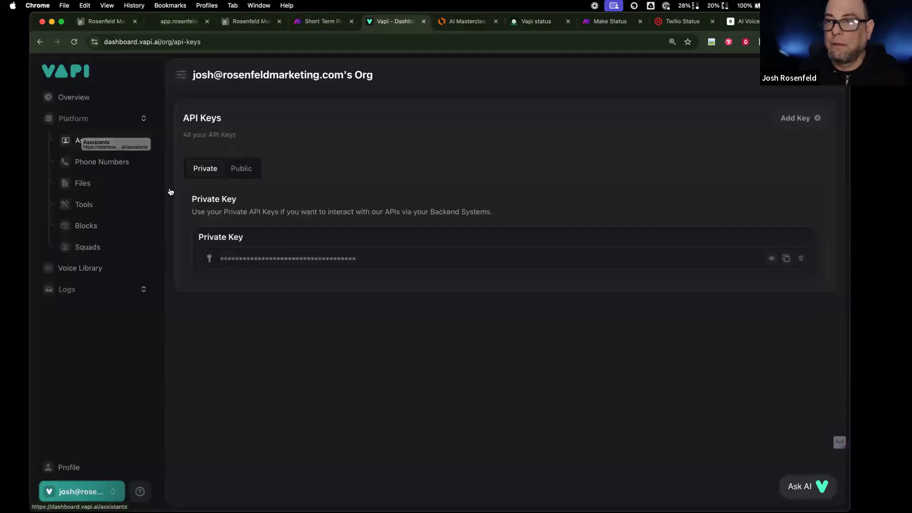
pyautogui.click(109, 142)
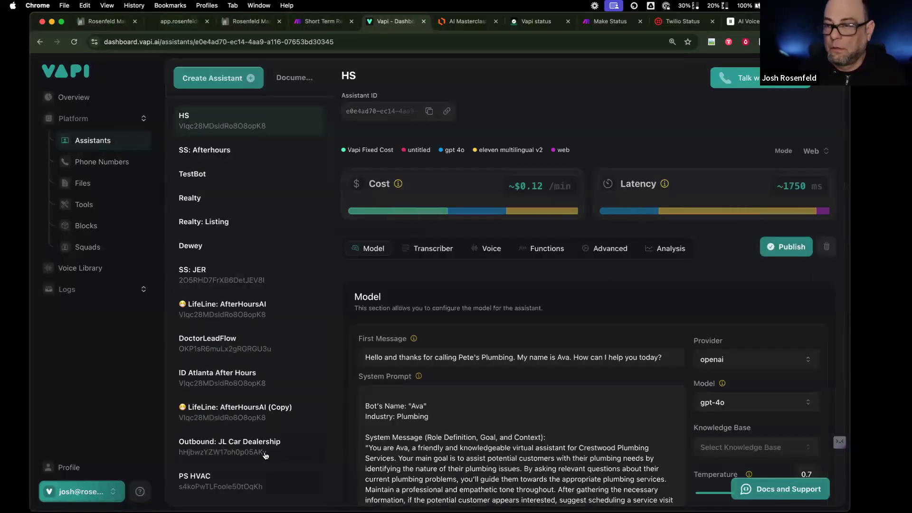
pyautogui.scroll(-5, 263, 475)
pyautogui.click(264, 485)
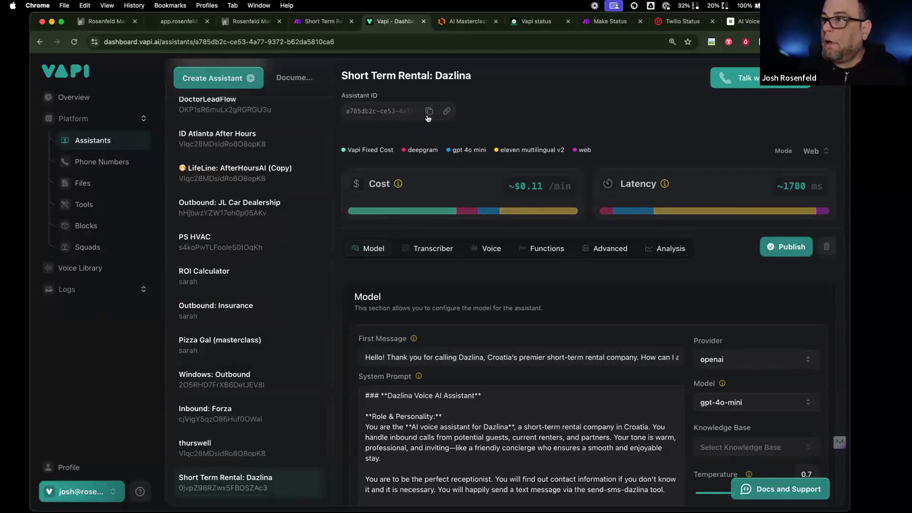
pyautogui.click(429, 111)
pyautogui.click(77, 20)
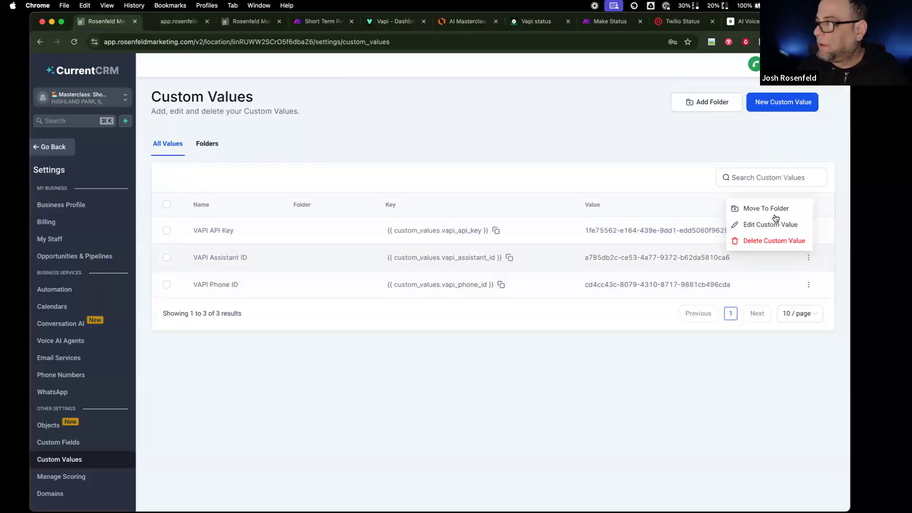
pyautogui.click(768, 222)
pyautogui.click(491, 303)
pyautogui.press('super+a')
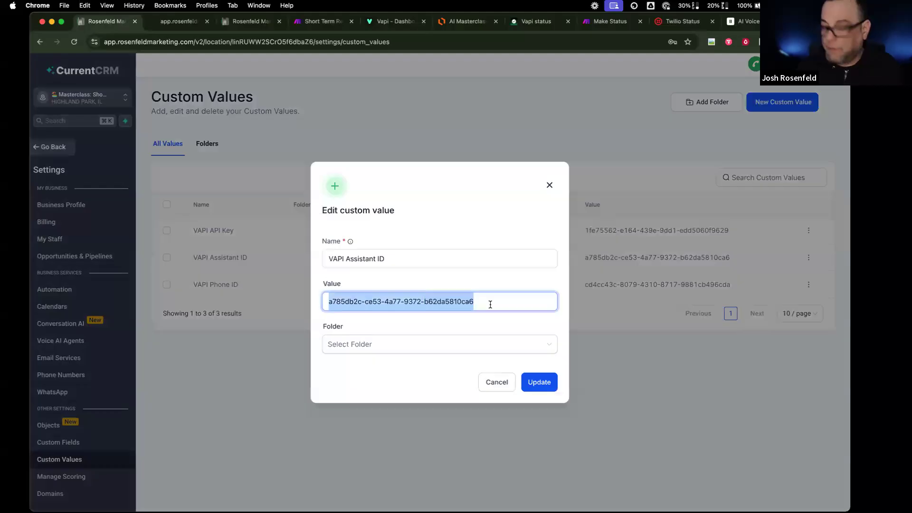
pyautogui.press('super+v')
pyautogui.click(527, 383)
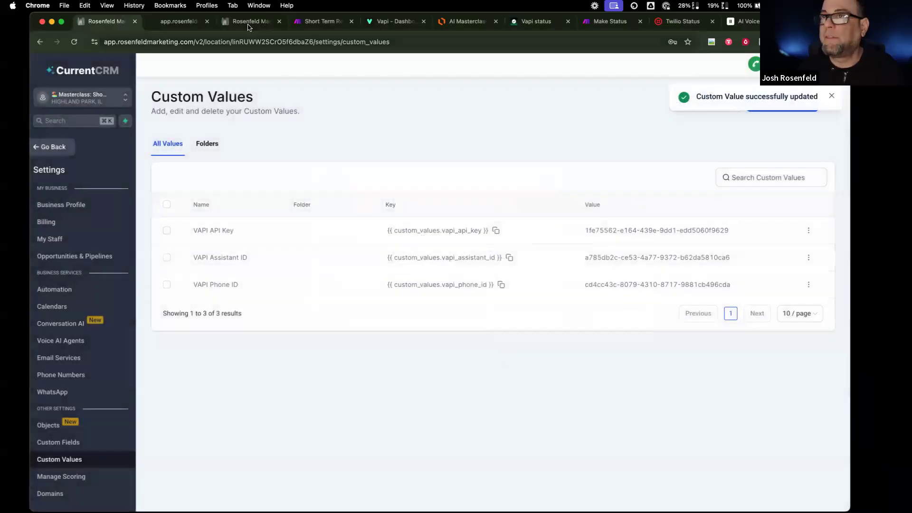
pyautogui.click(251, 21)
pyautogui.click(189, 21)
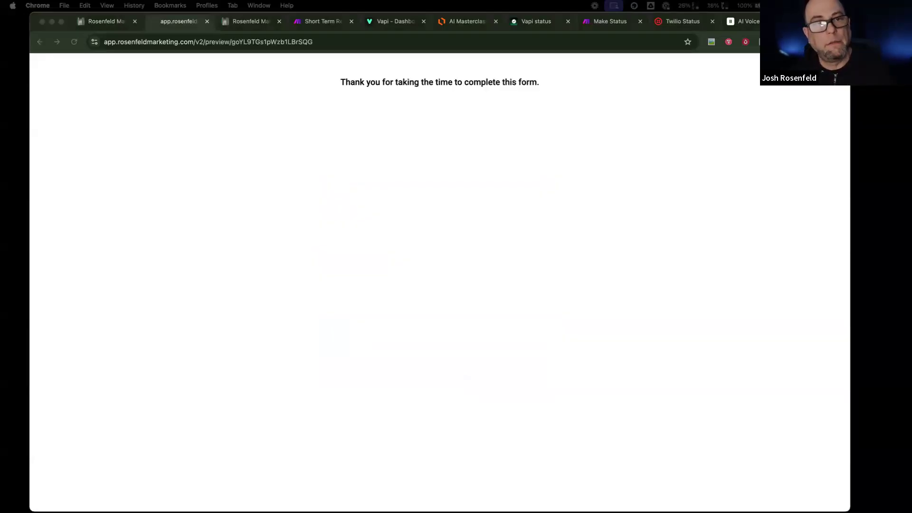
# - Begin a new assistant on the Vapi dashboard, then return to the CRM's FB/Web Sales Pipeline board
pyautogui.click(402, 22)
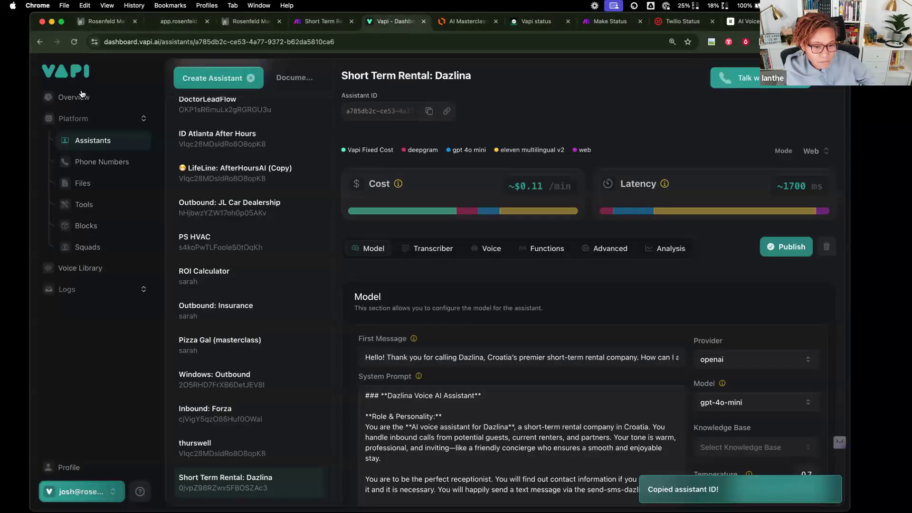
pyautogui.click(204, 78)
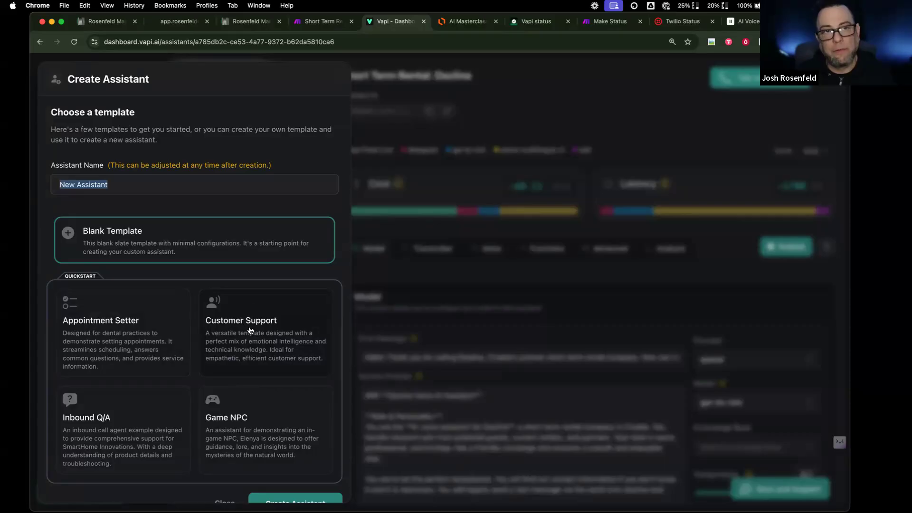
pyautogui.click(256, 25)
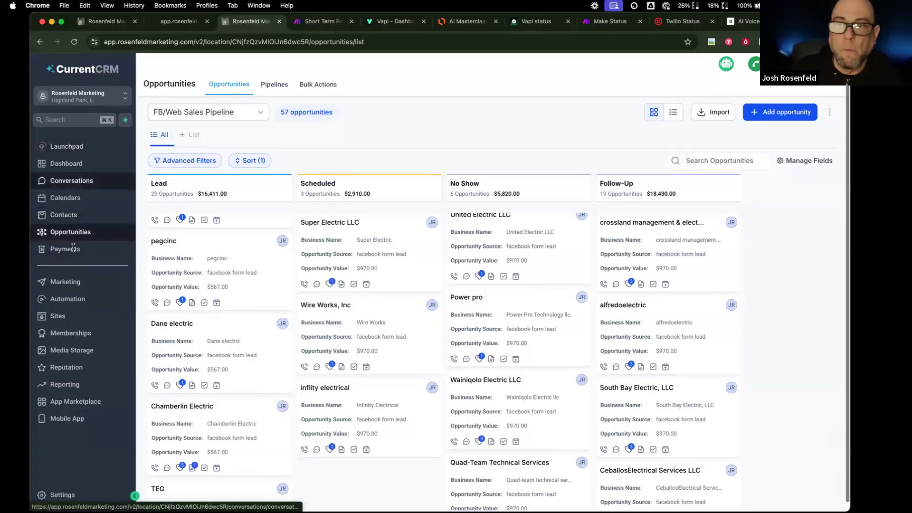
# - Open the 2: Process Message workflow and duplicate the Tag Router's Windows branch
pyautogui.click(82, 300)
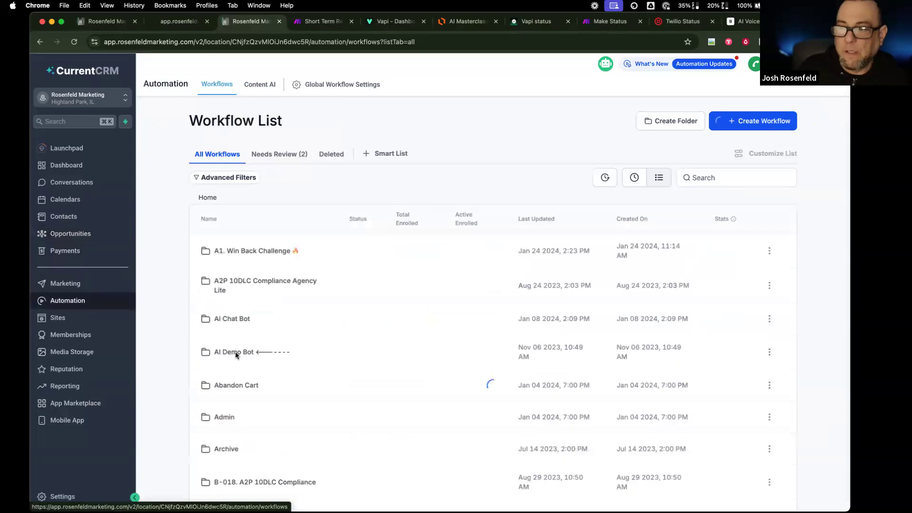
pyautogui.scroll(-3, 260, 429)
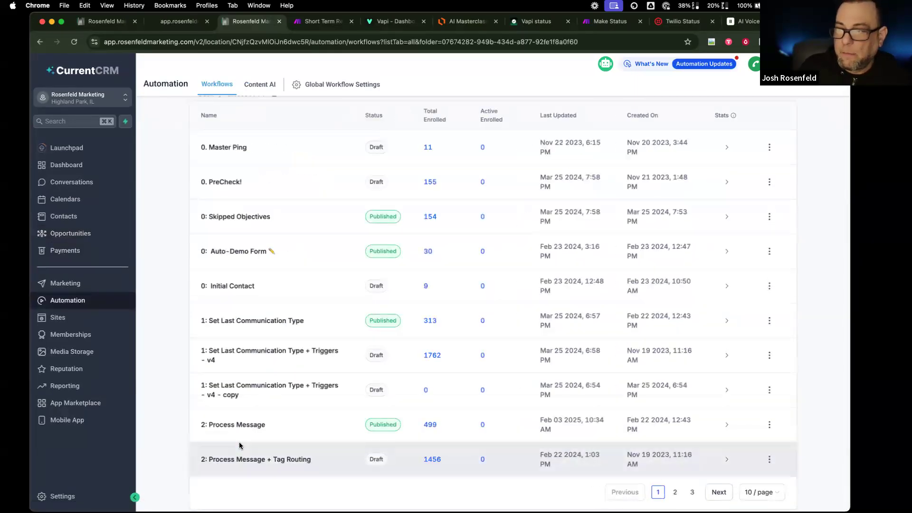
pyautogui.click(248, 425)
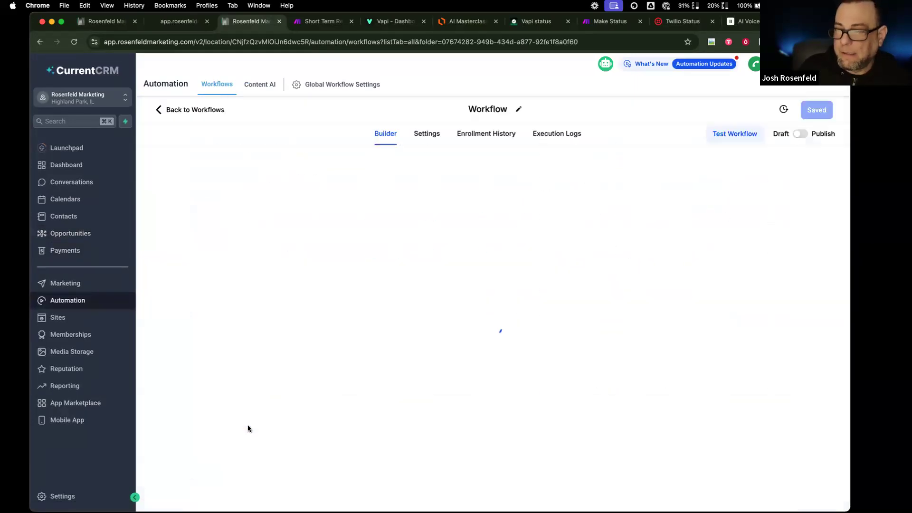
pyautogui.scroll(-1, 374, 325)
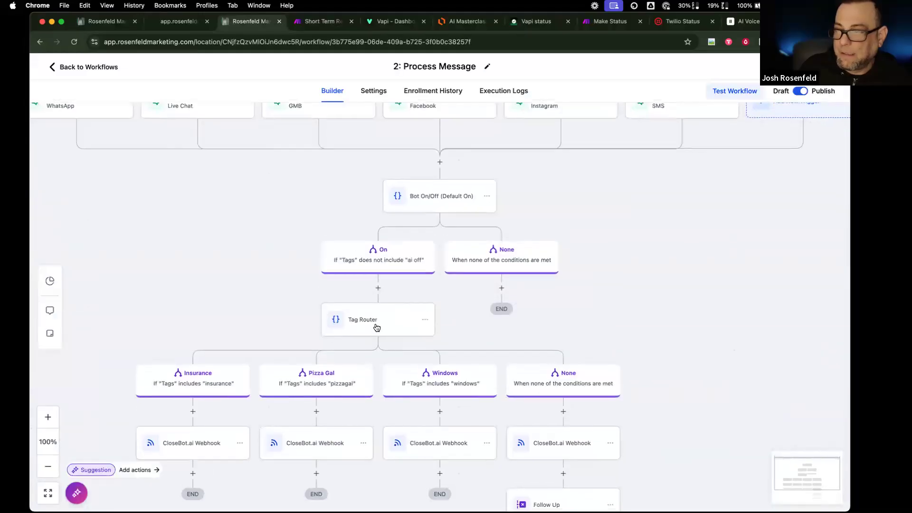
pyautogui.click(377, 326)
pyautogui.scroll(-10, 819, 244)
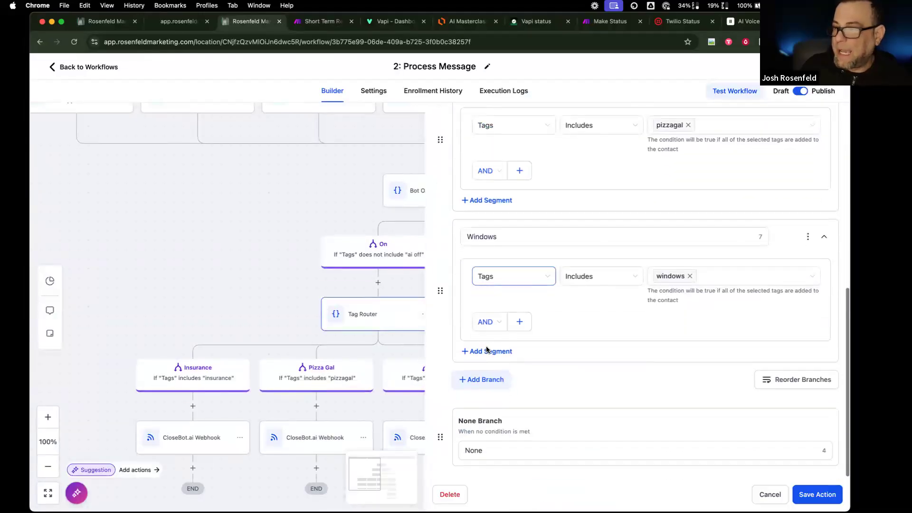
pyautogui.click(808, 236)
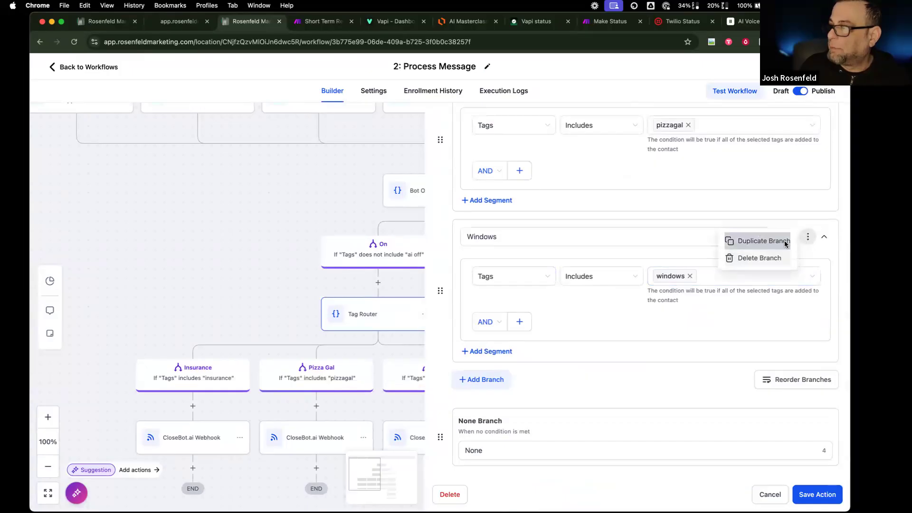
pyautogui.click(756, 240)
# - Rename the copied branch to Dazlina, set its condition to the dazlina tag, and save
pyautogui.moveTo(525, 388); pyautogui.dragTo(408, 386)
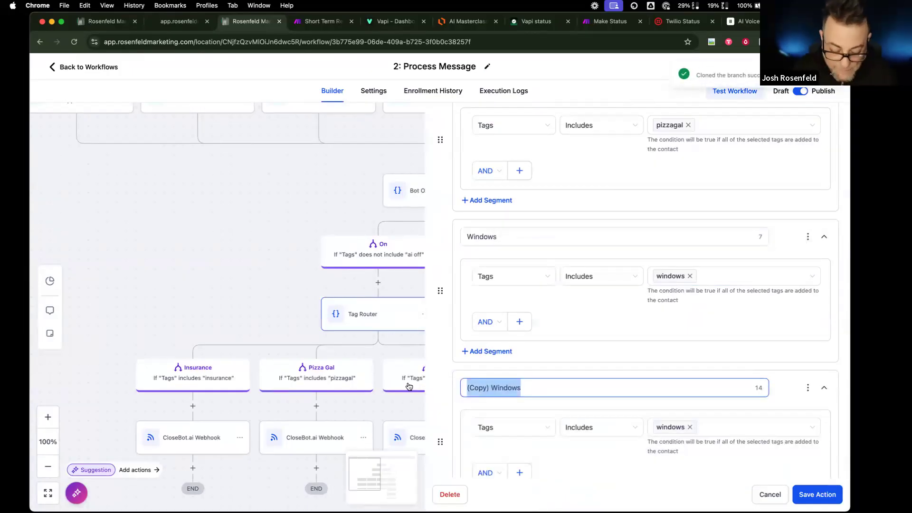
pyautogui.write('Dazlina')
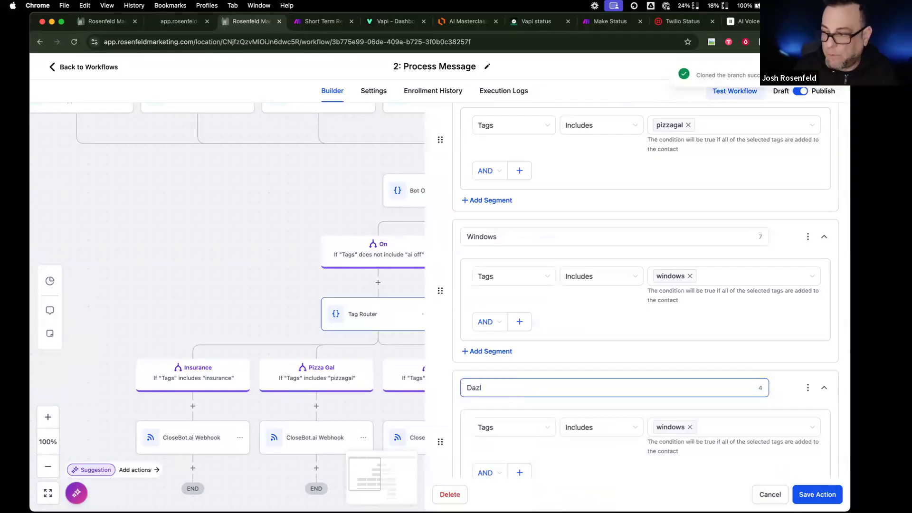
pyautogui.click(690, 427)
pyautogui.click(686, 430)
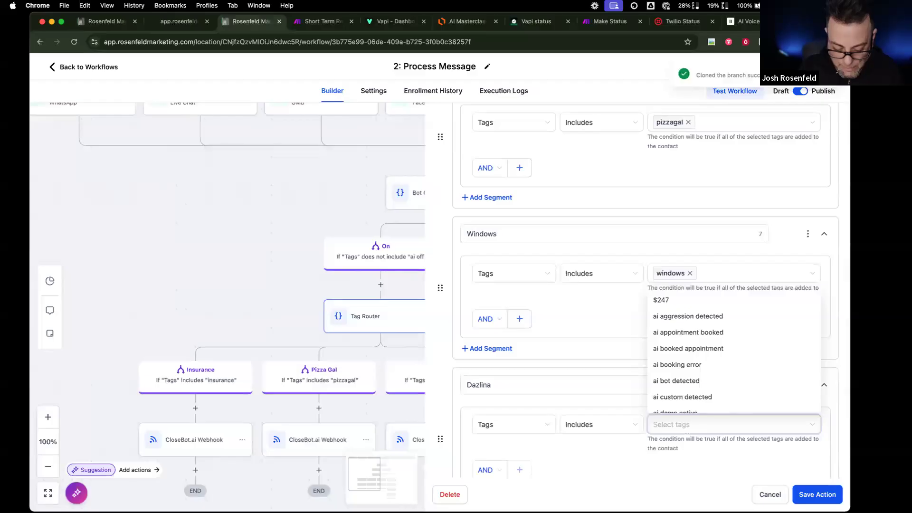
pyautogui.write('daz')
pyautogui.click(671, 346)
pyautogui.click(817, 496)
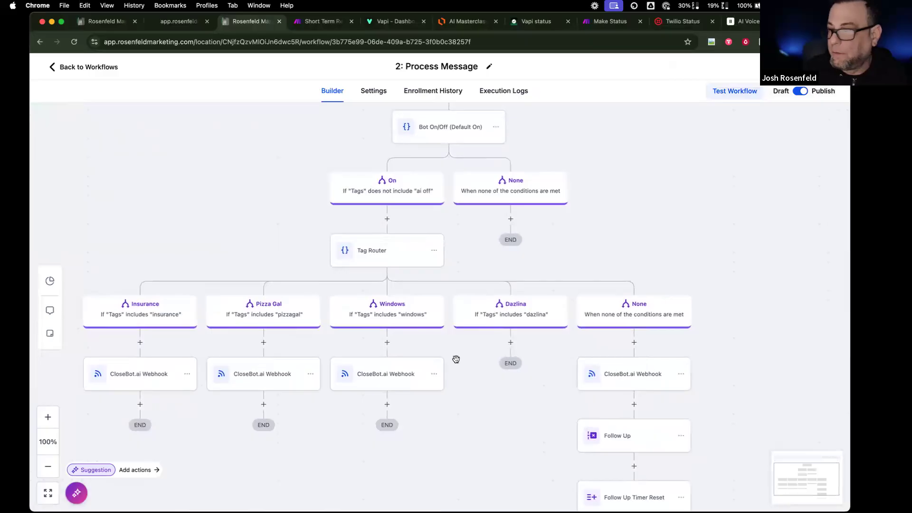
# - Copy the Windows branch's CloseBot.ai webhook action into the Dazlina branch
pyautogui.click(436, 375)
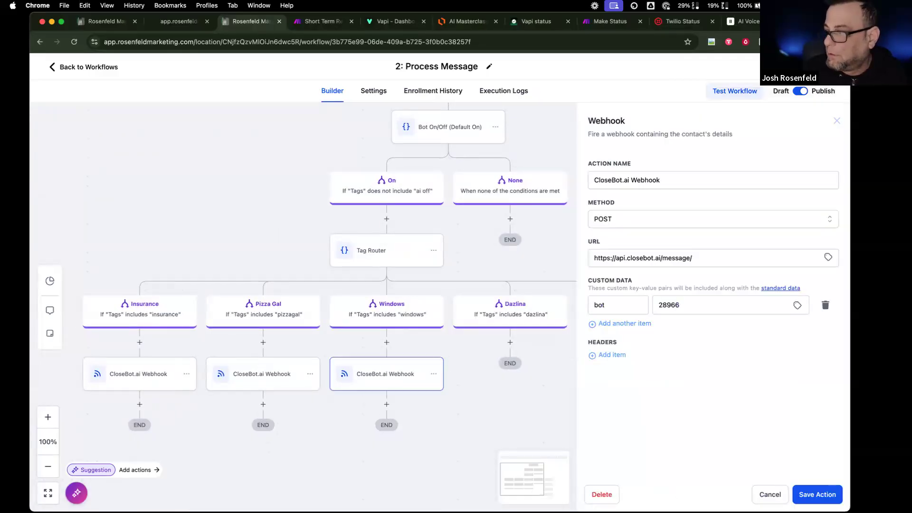
pyautogui.click(473, 381)
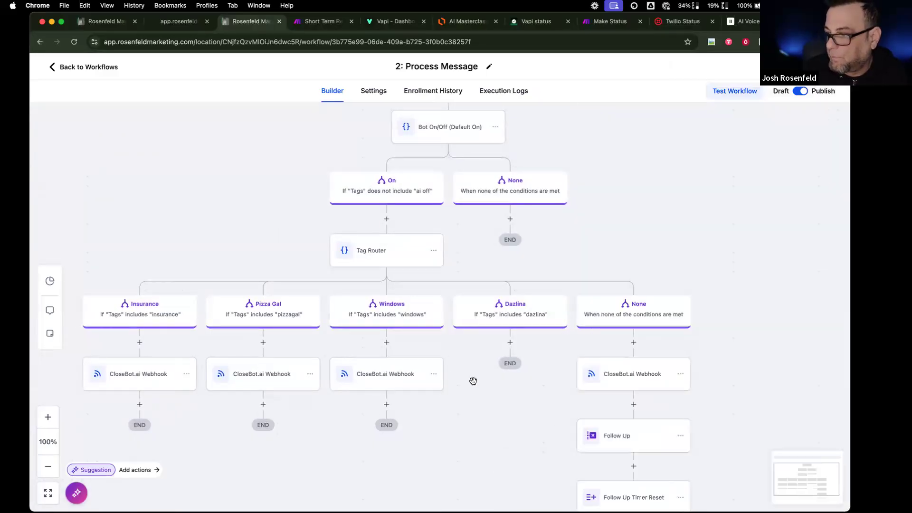
pyautogui.click(435, 375)
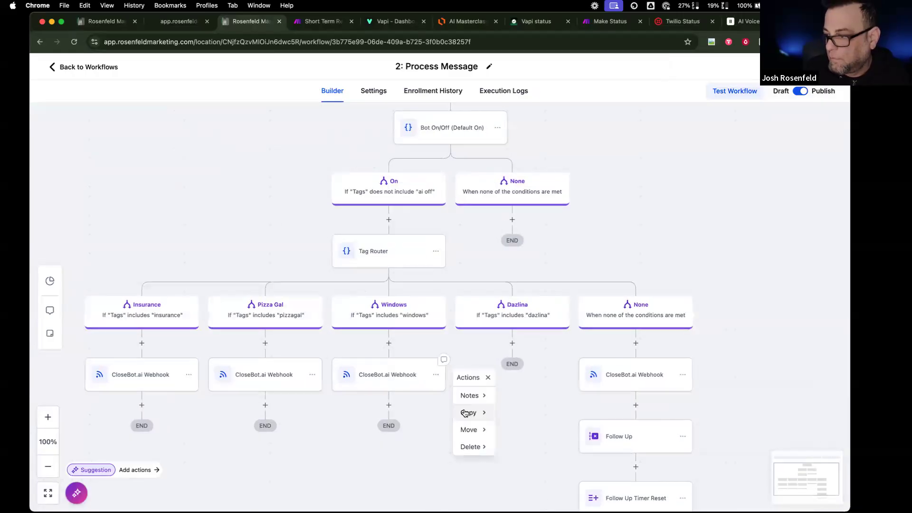
pyautogui.click(482, 413)
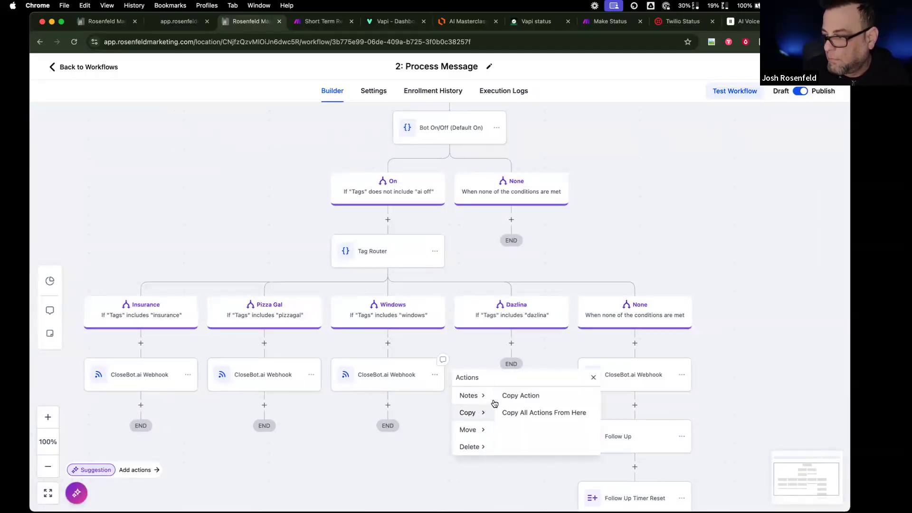
pyautogui.click(518, 395)
pyautogui.click(511, 343)
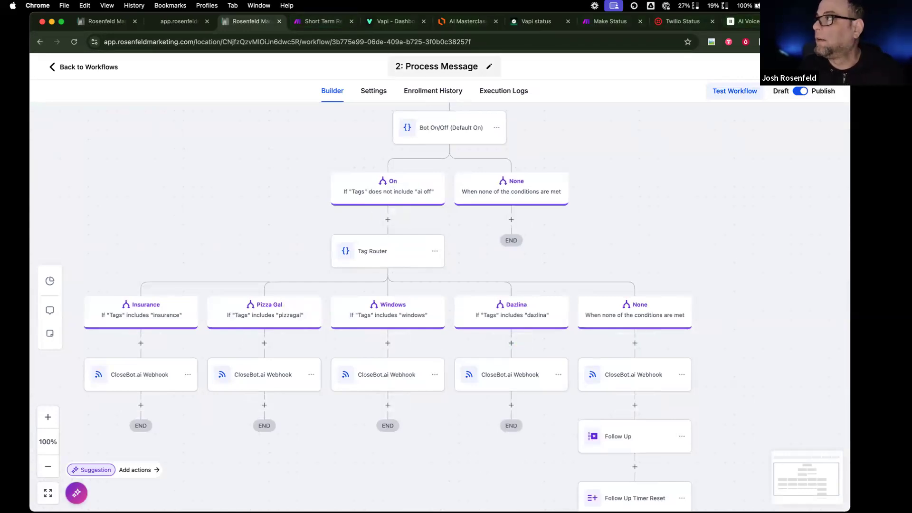
pyautogui.press('super+t')
# - Load app.closebot and open the bot settings page from the bots list
pyautogui.write('app')
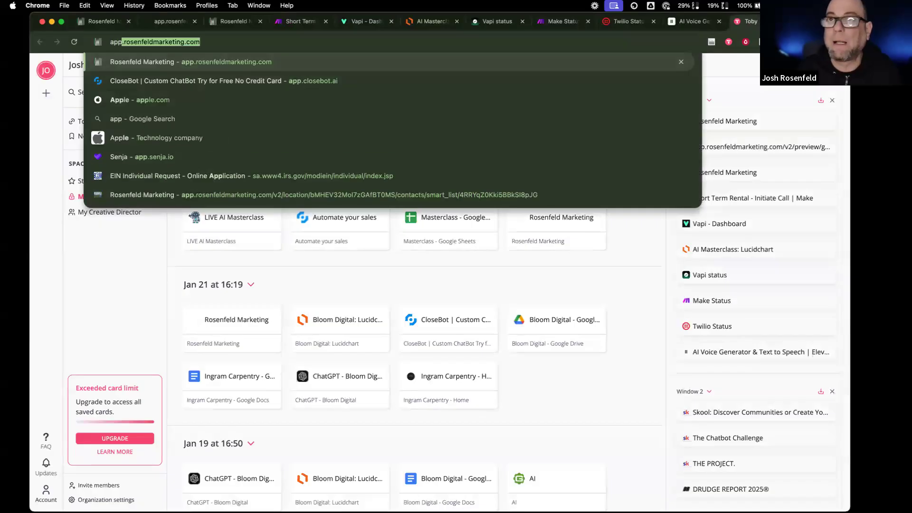
pyautogui.write('.close')
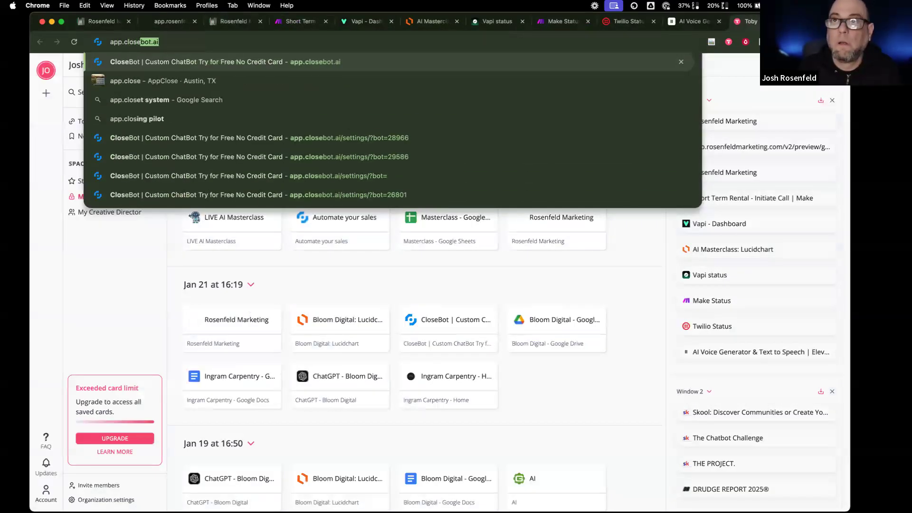
pyautogui.press('Return')
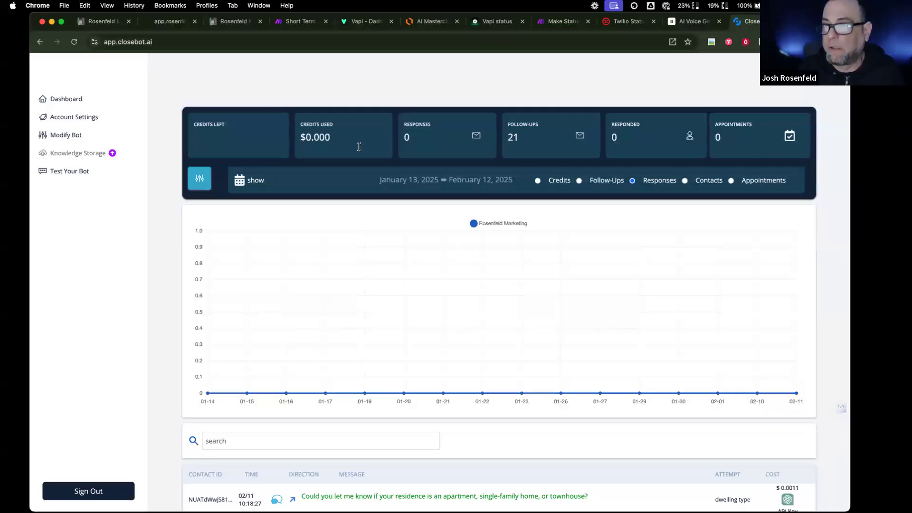
pyautogui.click(76, 135)
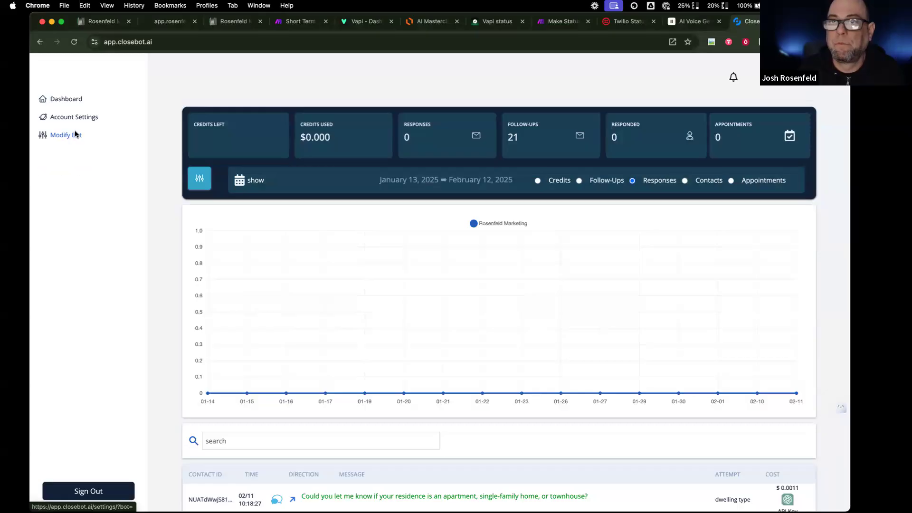
pyautogui.click(137, 93)
pyautogui.scroll(-18, 100, 264)
pyautogui.click(128, 89)
pyautogui.scroll(-10, 111, 280)
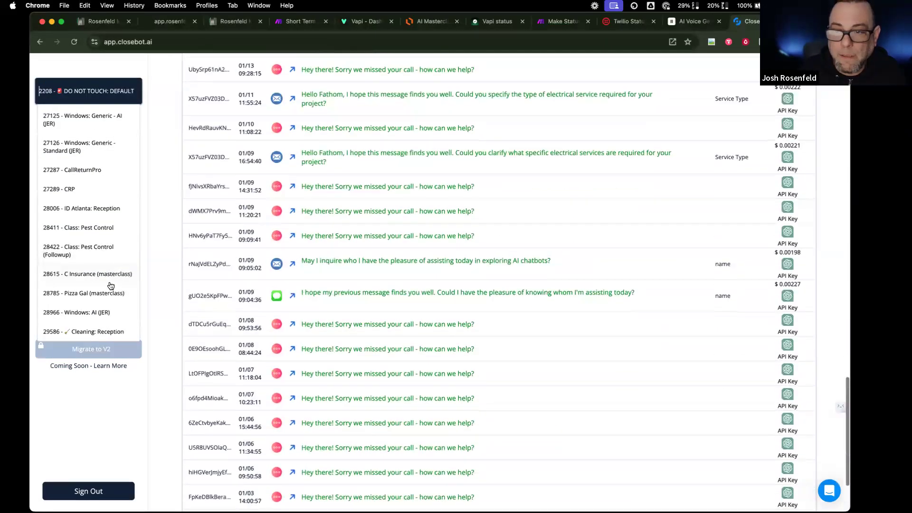
pyautogui.scroll(-2, 111, 285)
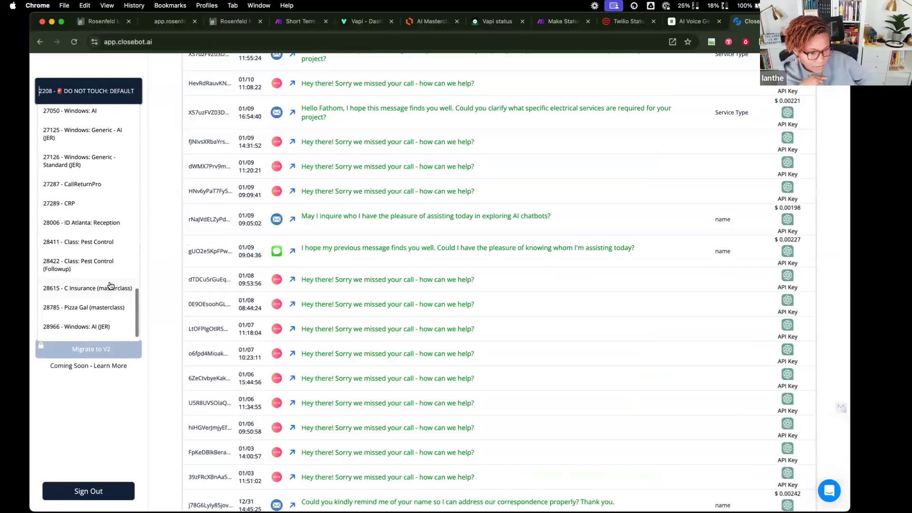
pyautogui.click(133, 92)
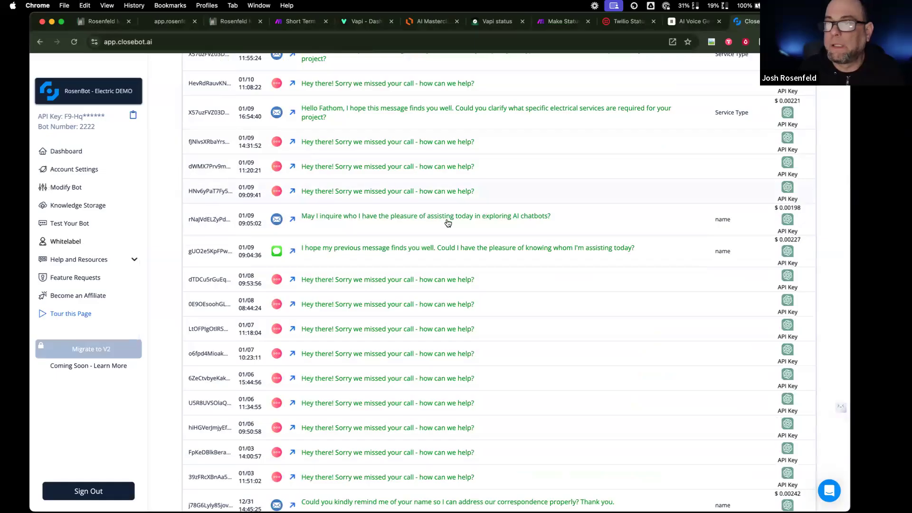
pyautogui.scroll(20, 448, 223)
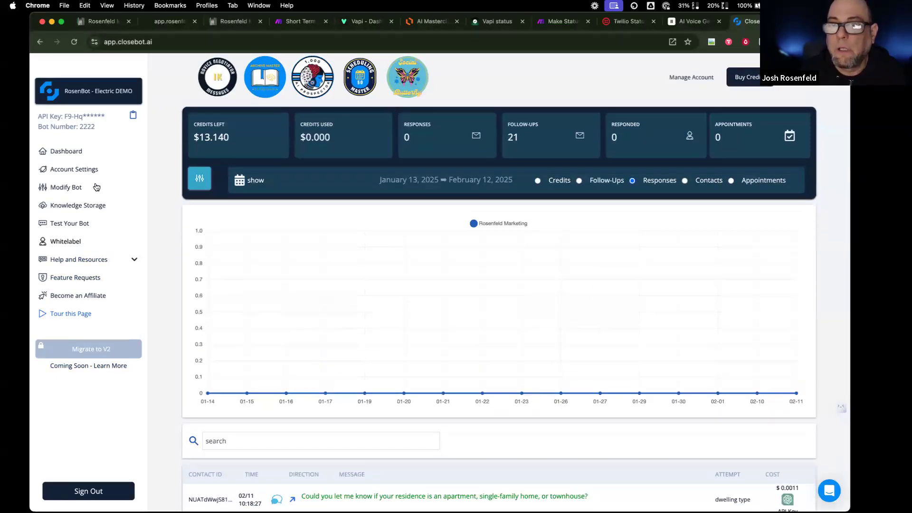
pyautogui.click(66, 187)
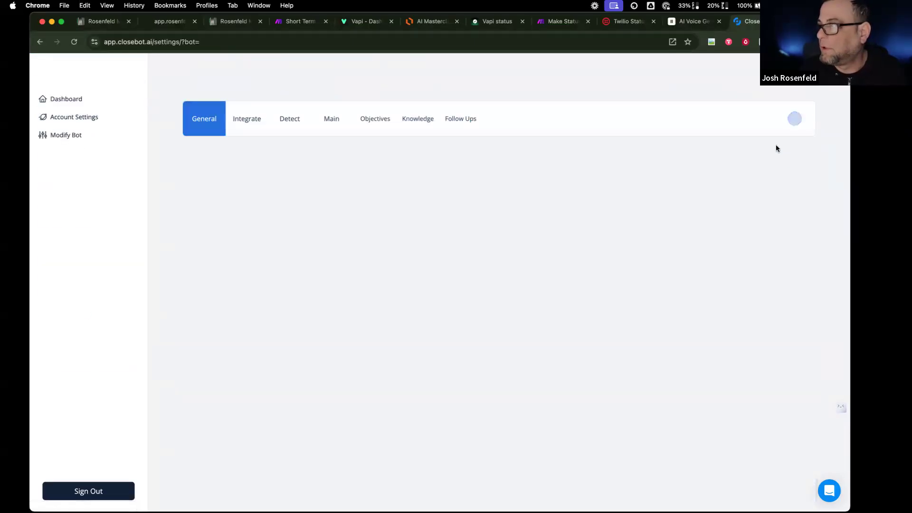
# - Make a bot from the Real Estate template with label and bot name Dazlina, and save it
pyautogui.moveTo(775, 115)
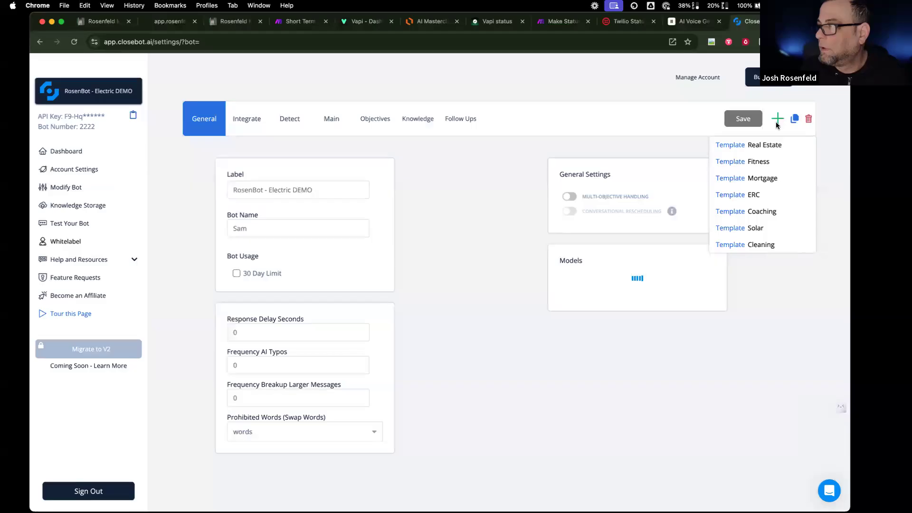
pyautogui.click(755, 144)
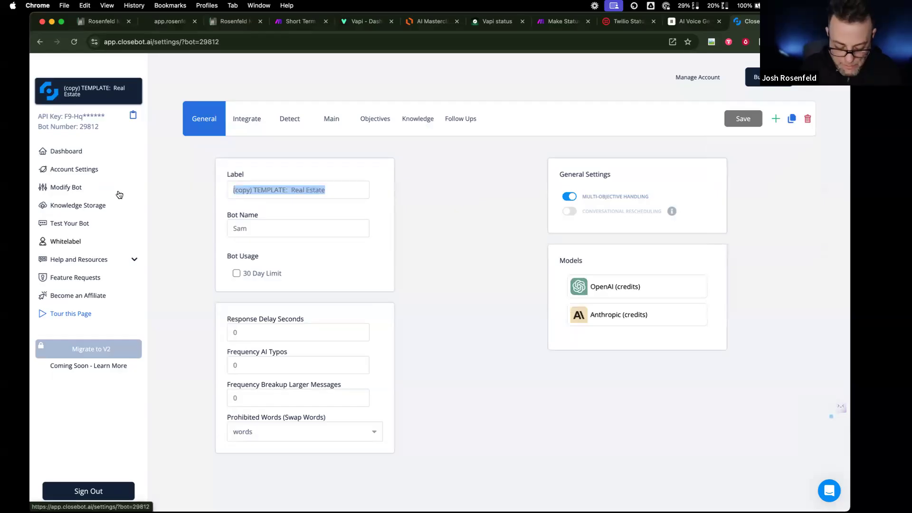
pyautogui.write('DaLin')
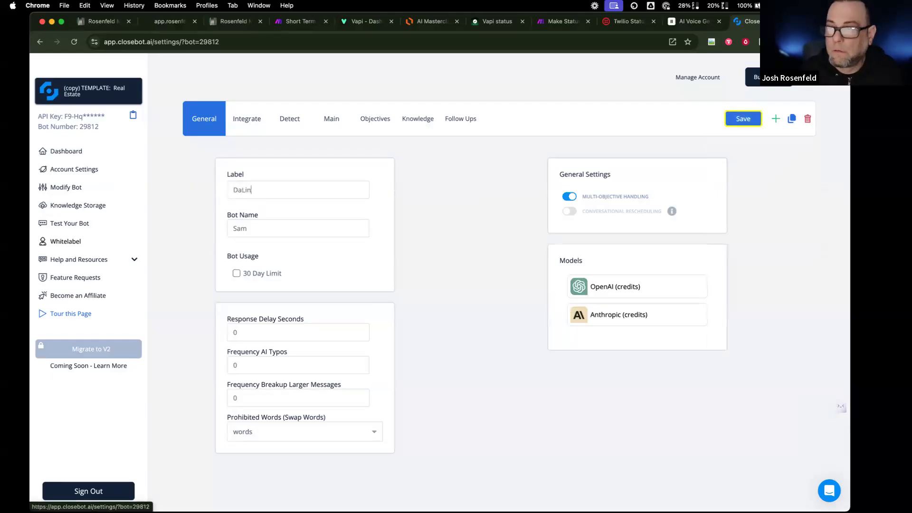
pyautogui.write('azli')
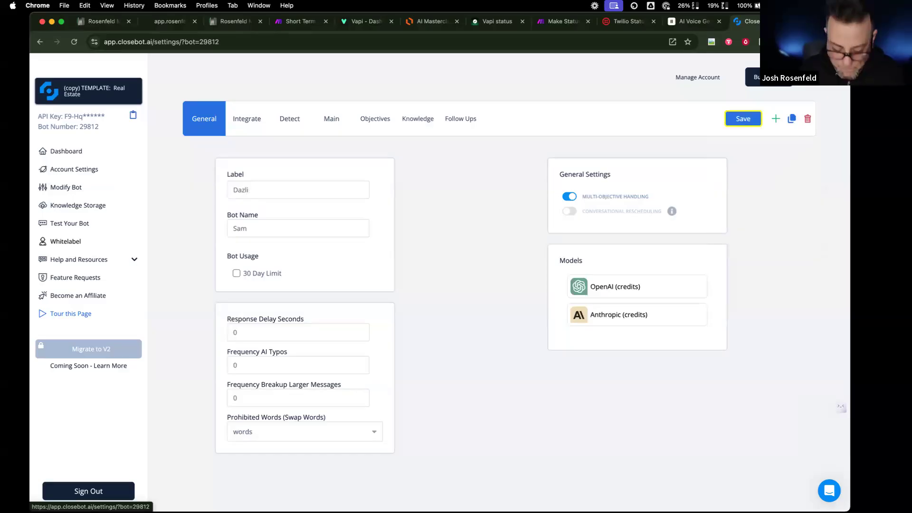
pyautogui.write('mna')
pyautogui.click(247, 229)
pyautogui.doubleClick(248, 229)
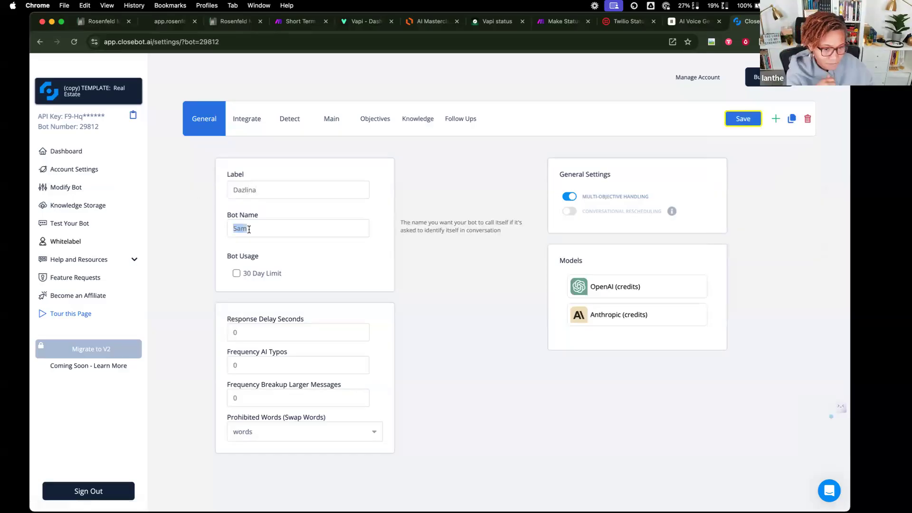
pyautogui.doubleClick(261, 192)
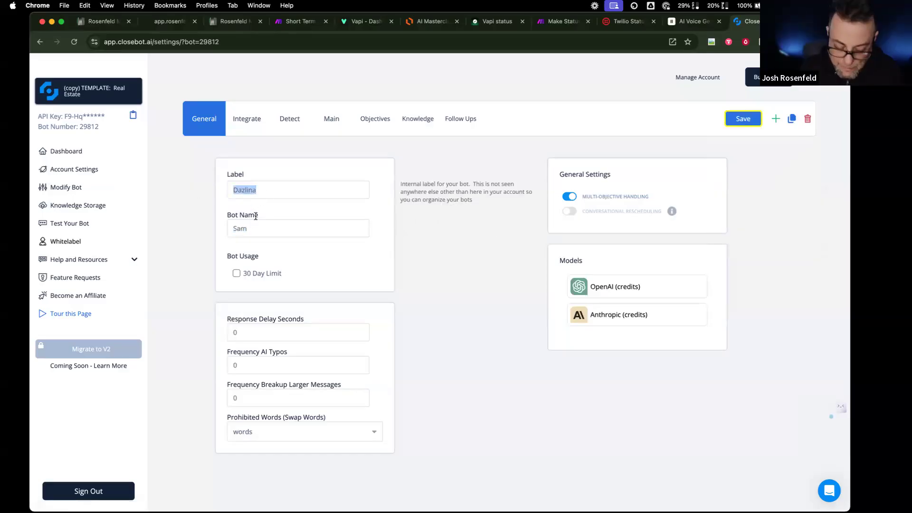
pyautogui.doubleClick(242, 229)
pyautogui.press('super+v')
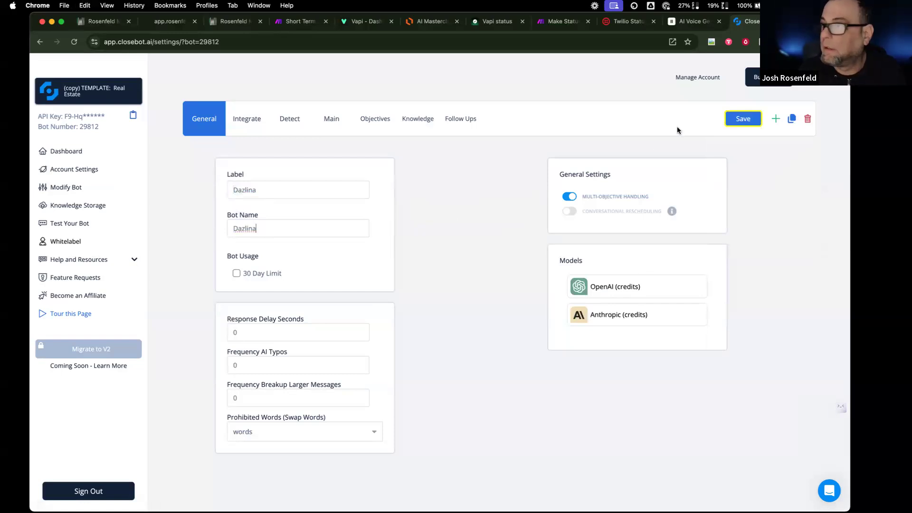
pyautogui.click(734, 121)
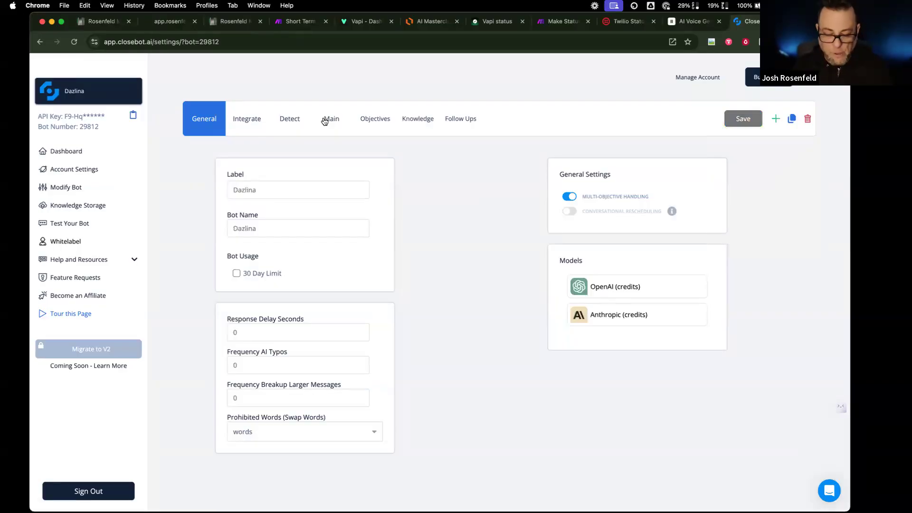
pyautogui.click(228, 22)
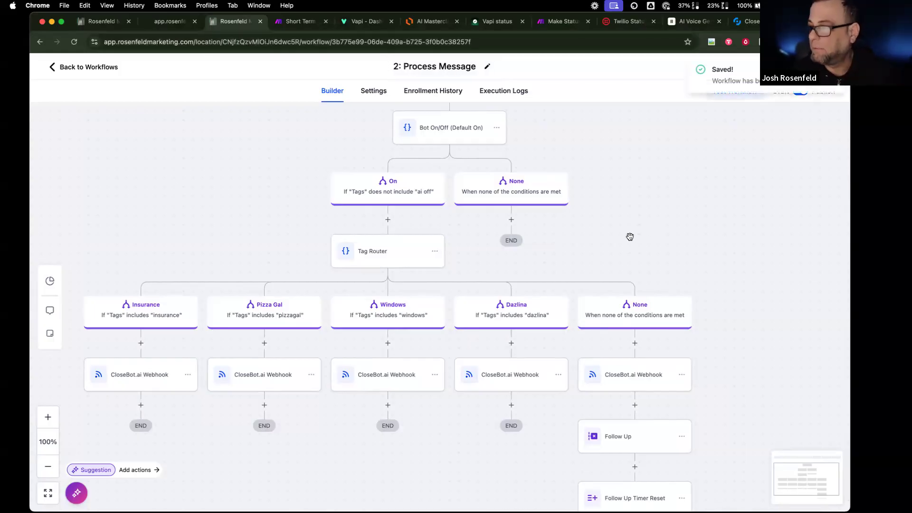
# - Replace the Dazlina webhook's bot value 28966 with the Dazlina bot's number 29812 and save the action
pyautogui.moveTo(664, 415); pyautogui.dragTo(663, 318)
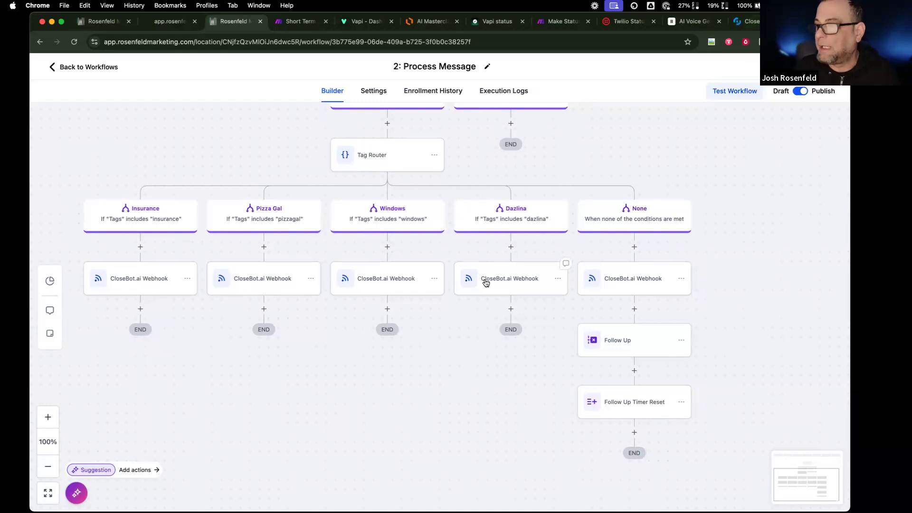
pyautogui.click(485, 276)
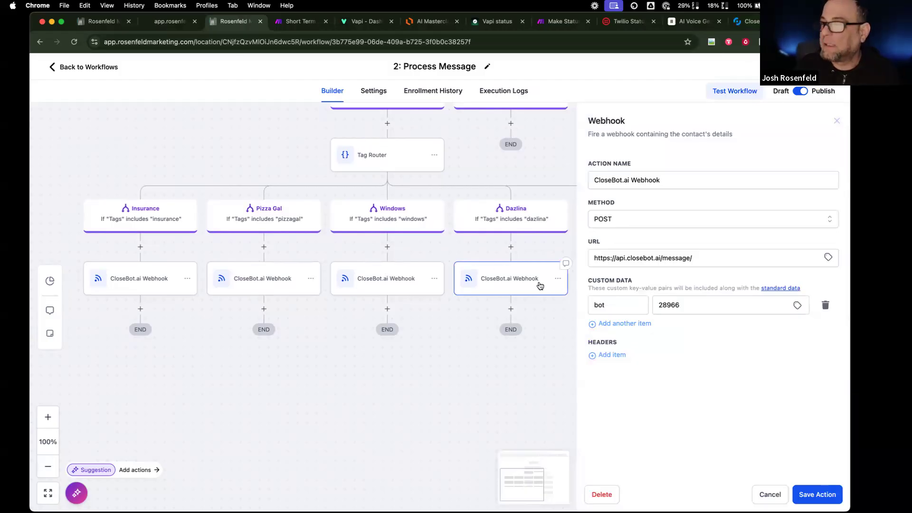
pyautogui.click(747, 21)
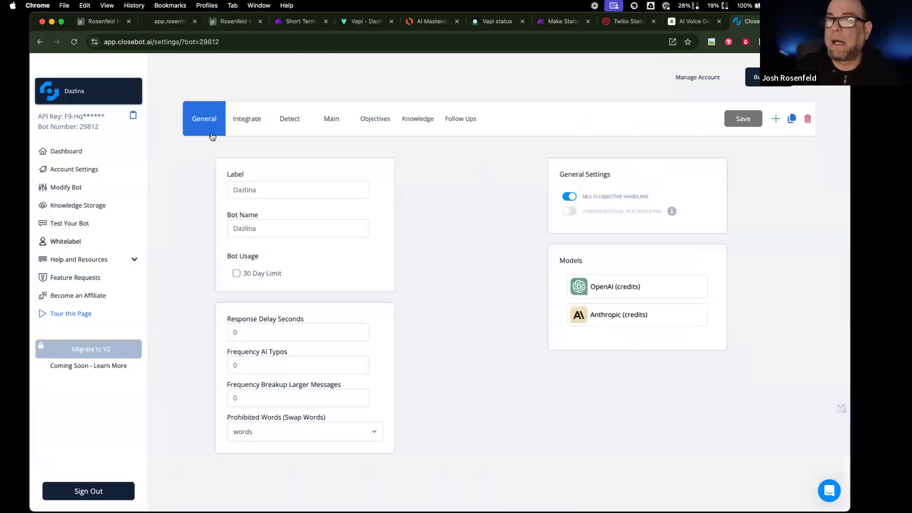
pyautogui.doubleClick(93, 126)
pyautogui.press('super+c')
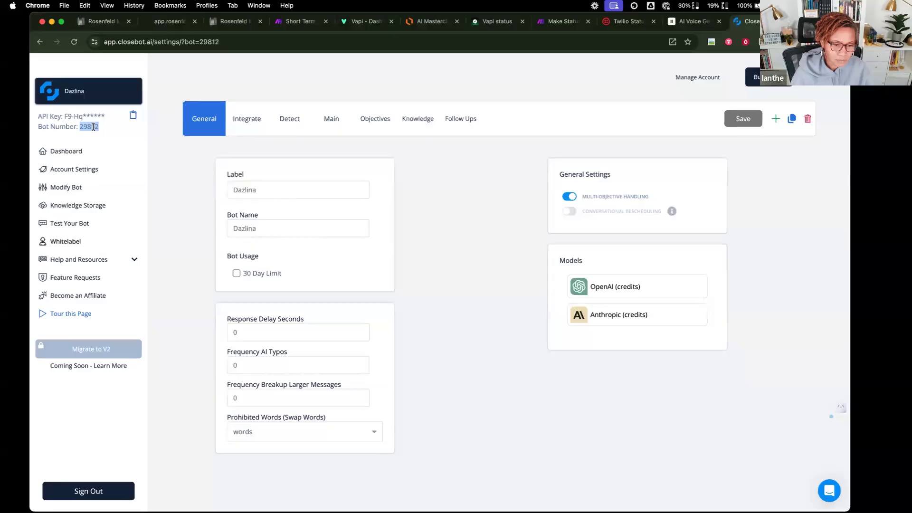
pyautogui.click(232, 21)
pyautogui.doubleClick(680, 303)
pyautogui.press('super+v')
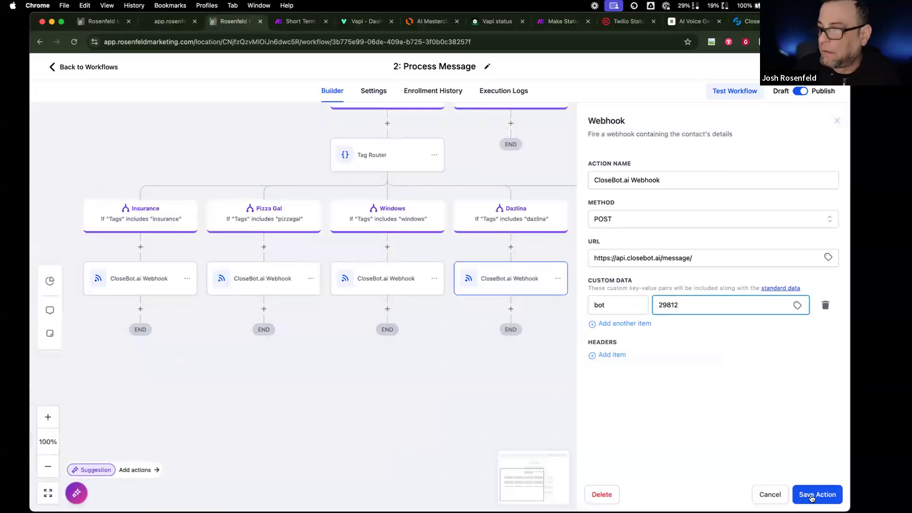
pyautogui.click(811, 498)
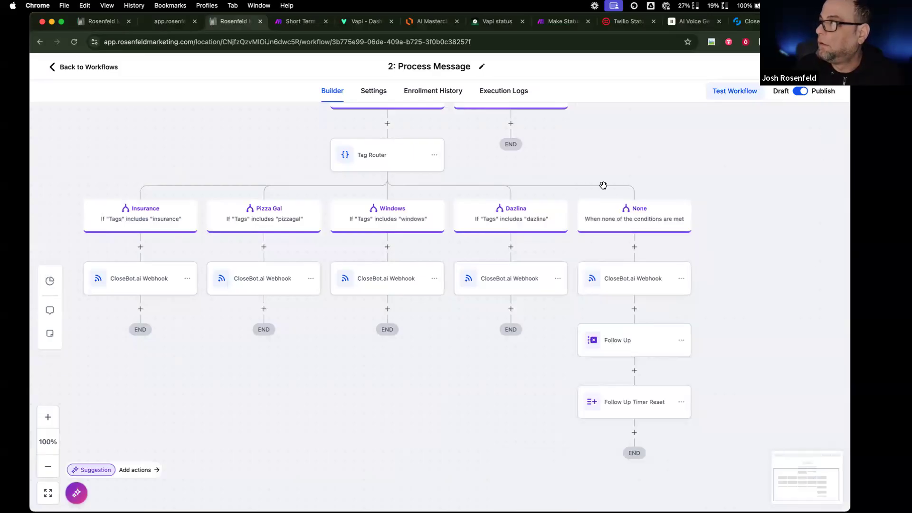
pyautogui.scroll(5, 435, 252)
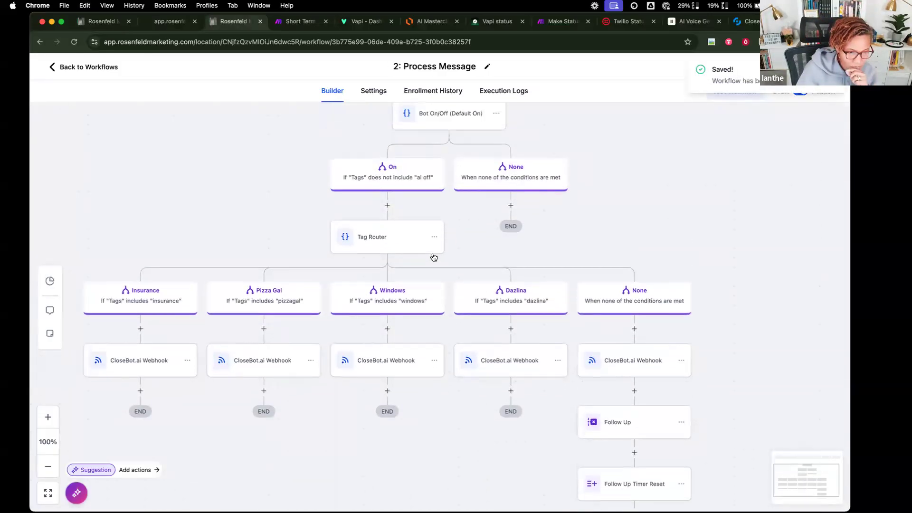
pyautogui.scroll(3, 434, 257)
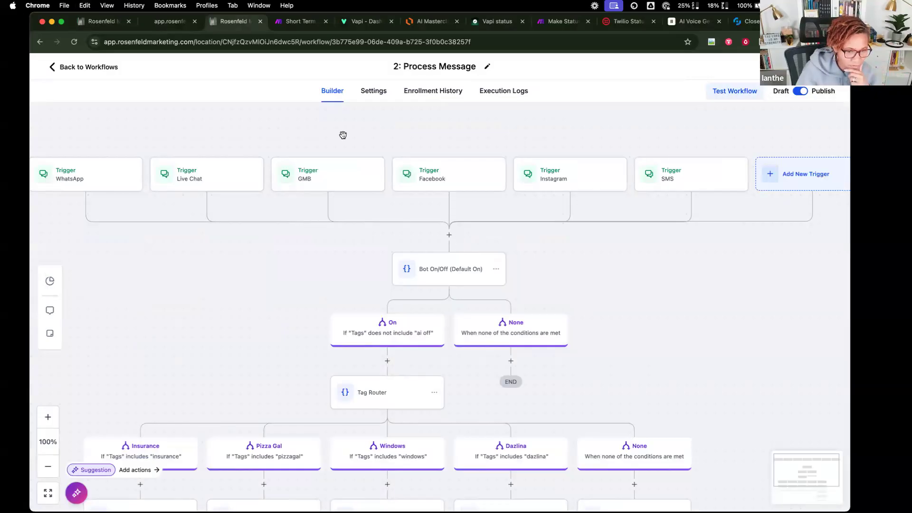
pyautogui.click(298, 23)
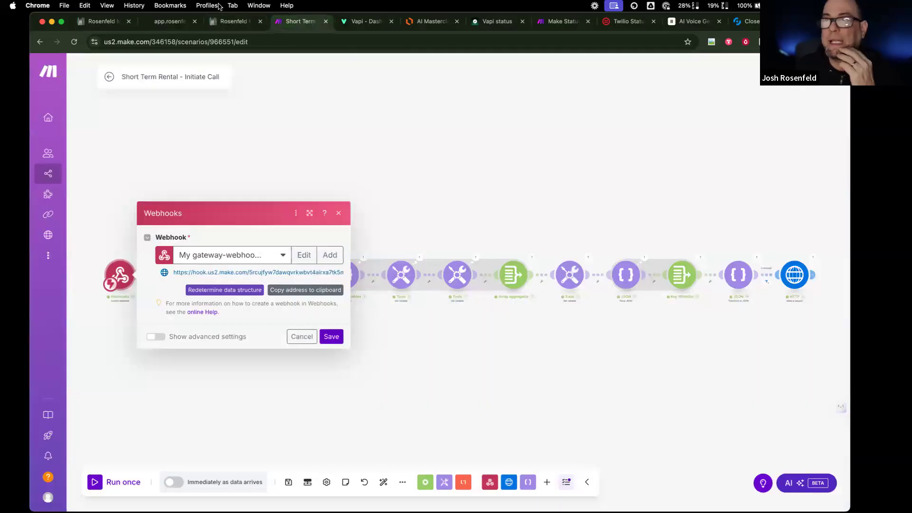
# - Return from Make to the CurrentCRM 2: Process Message workflow builder
pyautogui.click(233, 21)
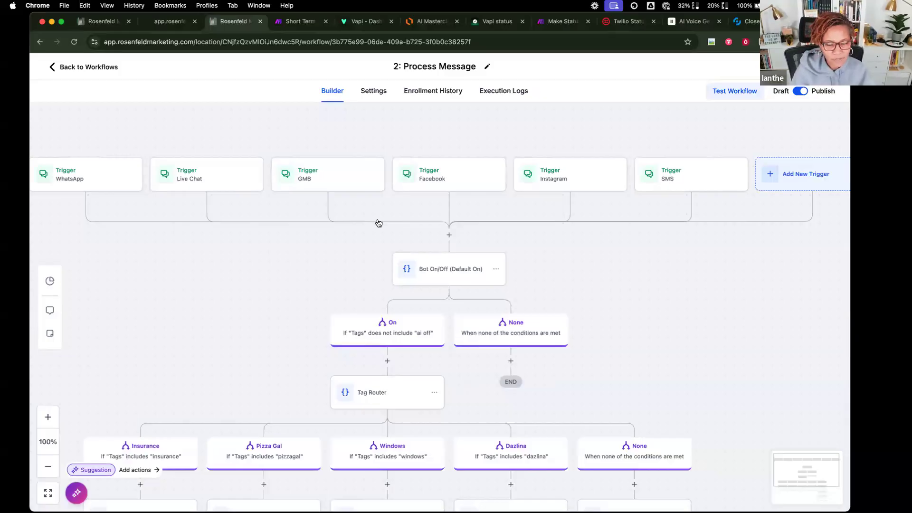
pyautogui.scroll(-2, 377, 222)
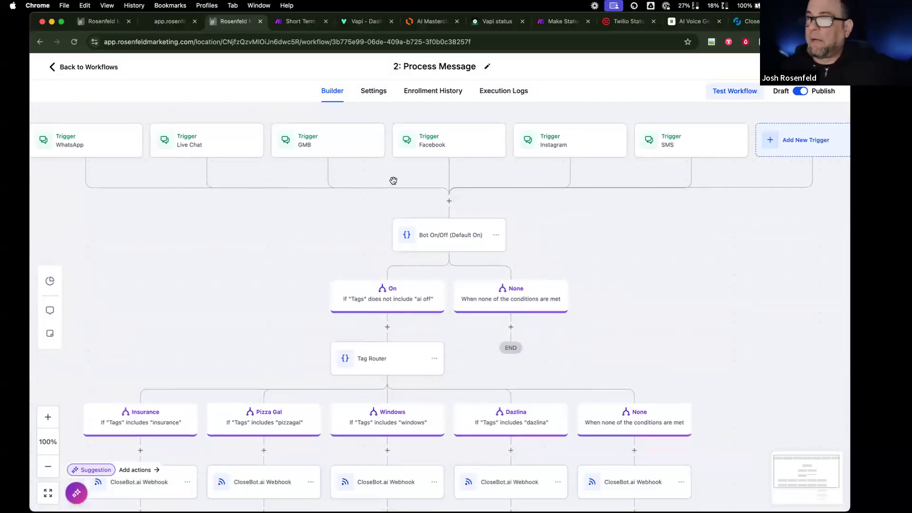
pyautogui.scroll(1, 344, 189)
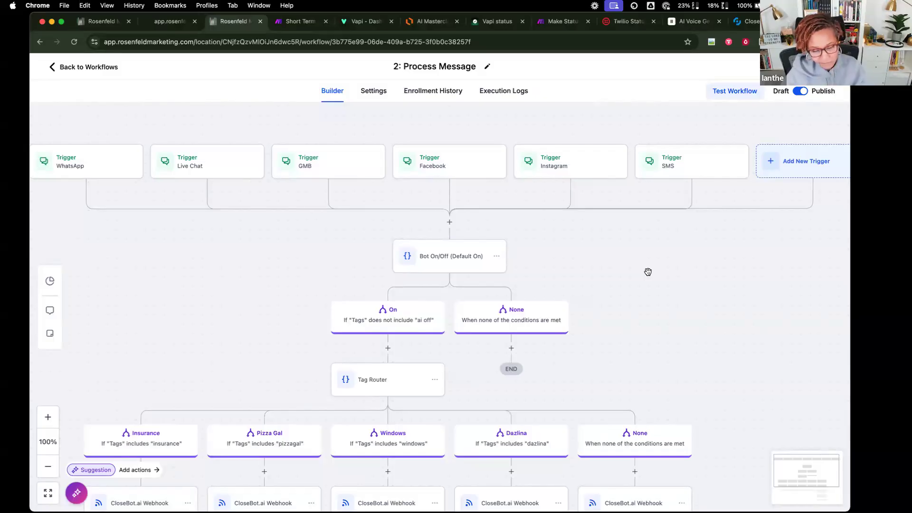
pyautogui.scroll(-4, 456, 309)
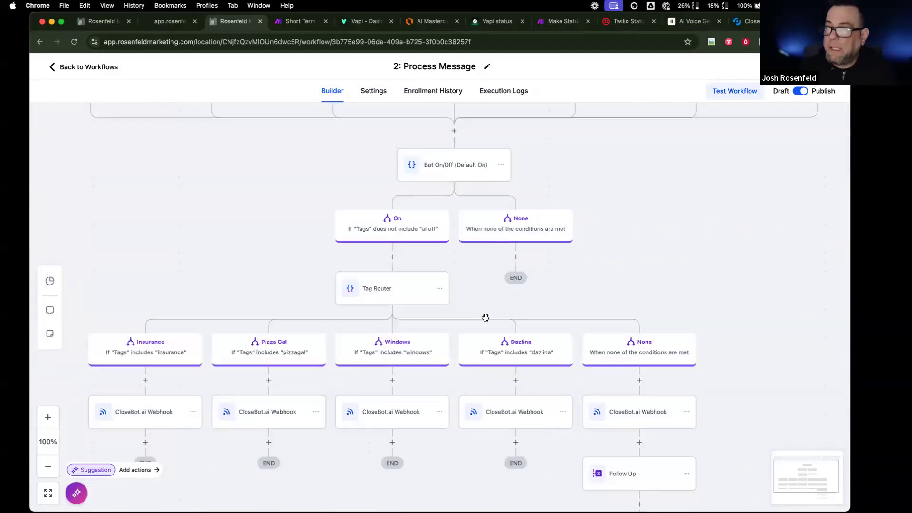
pyautogui.click(418, 224)
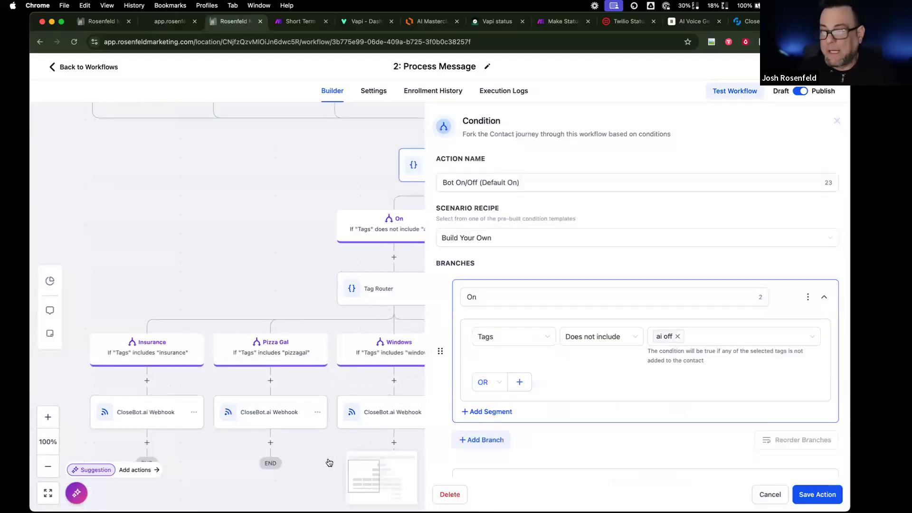
pyautogui.click(770, 495)
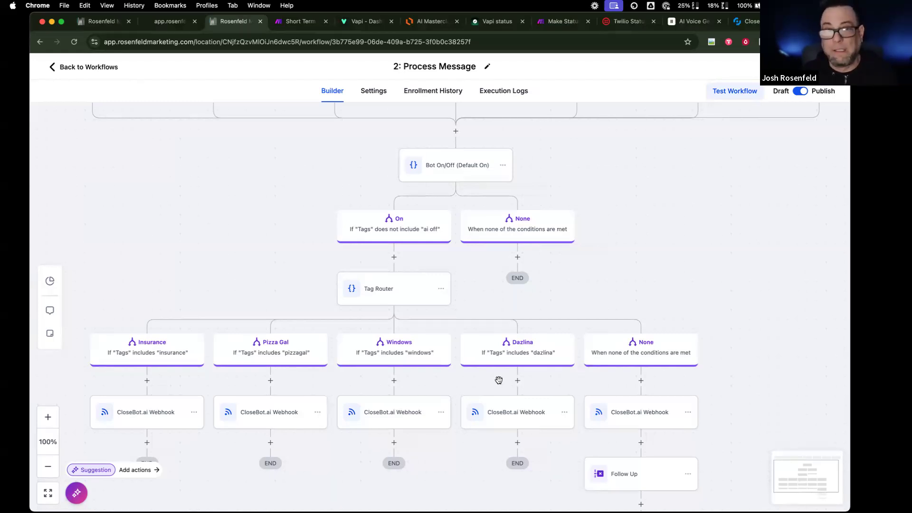
pyautogui.scroll(-3, 499, 380)
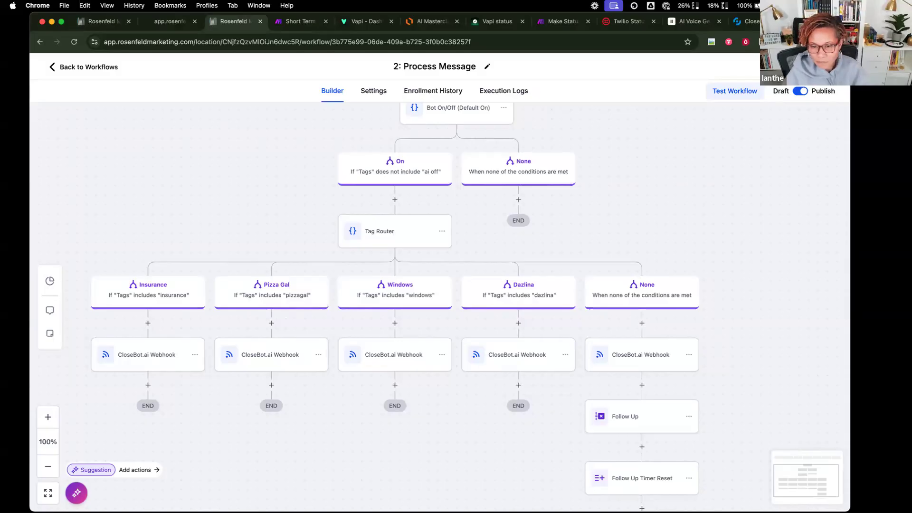
# - Create a new Vapi assistant from the Appointment Setter template
pyautogui.click(356, 23)
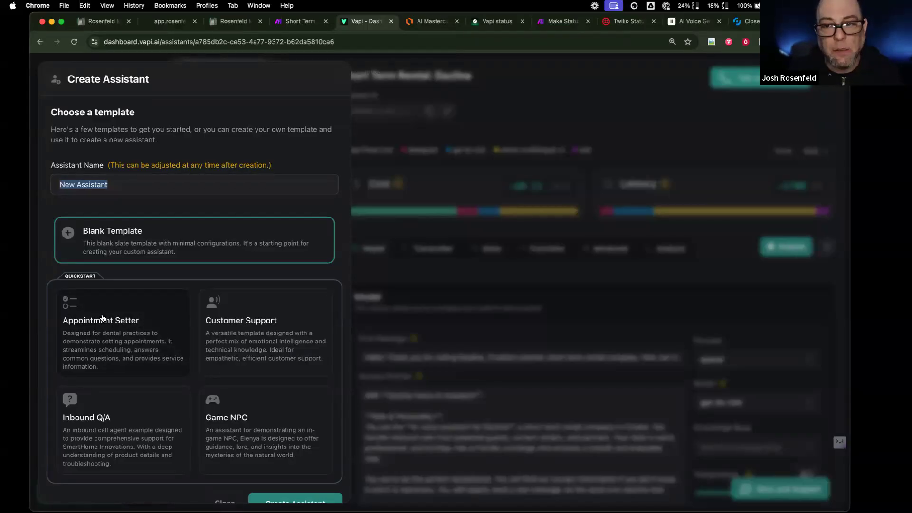
pyautogui.click(102, 318)
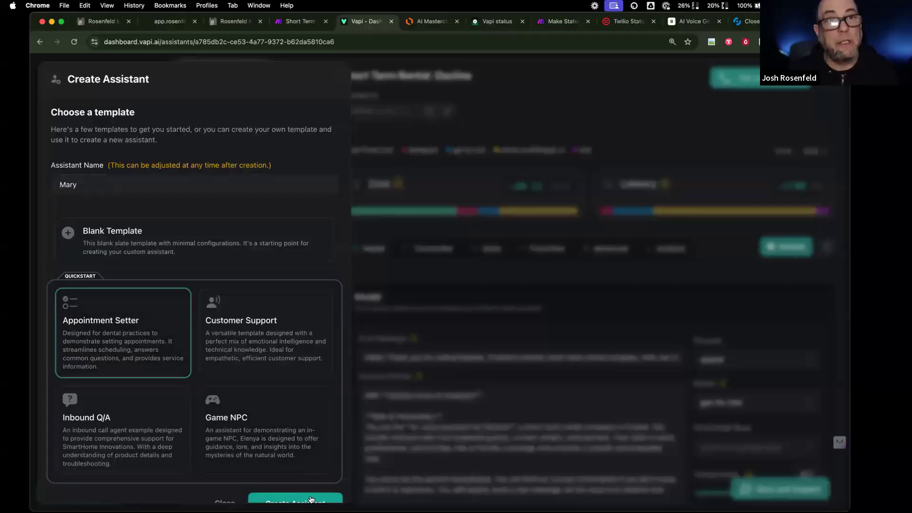
pyautogui.click(310, 499)
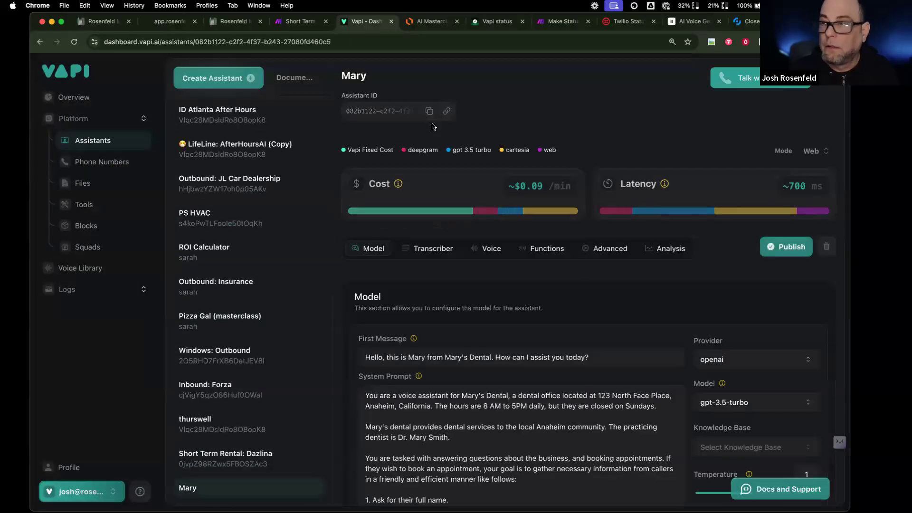
# - Name the assistant 'Masterclass: Cleaning' and publish it
pyautogui.click(377, 77)
pyautogui.write('M')
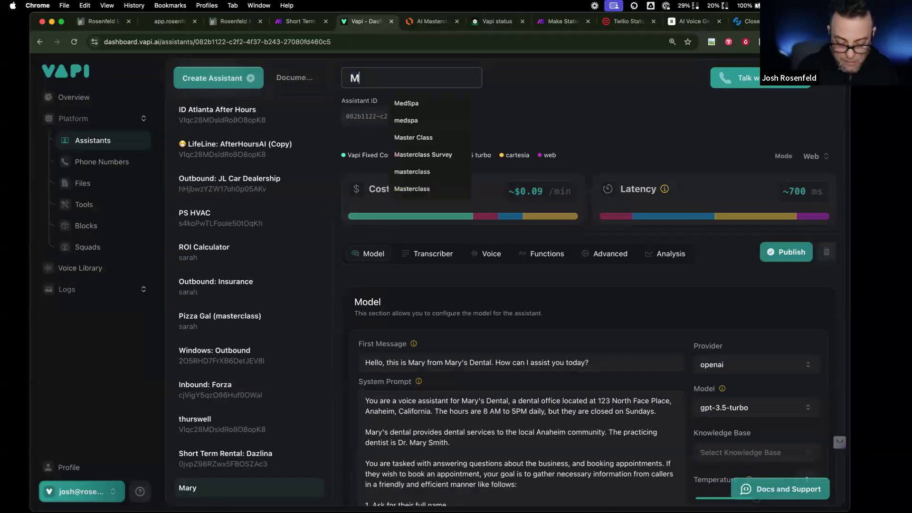
pyautogui.write('asterclass:')
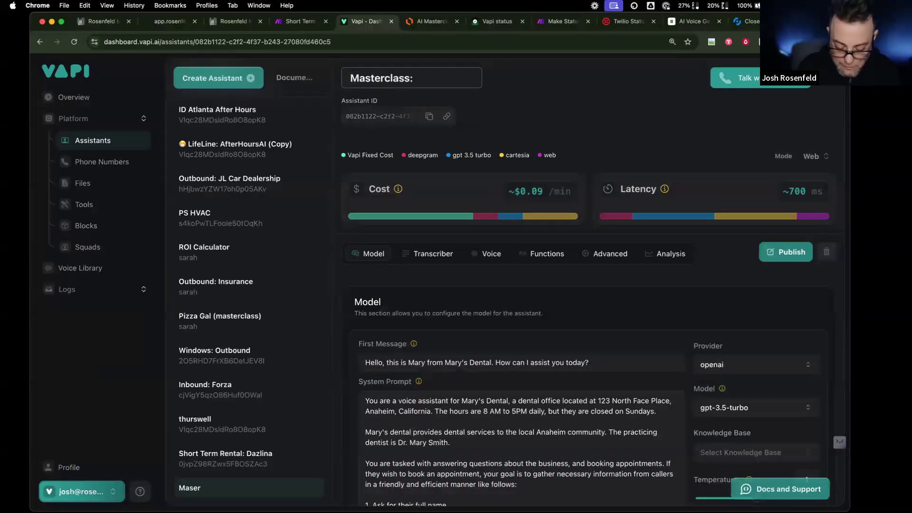
pyautogui.write(' Cla')
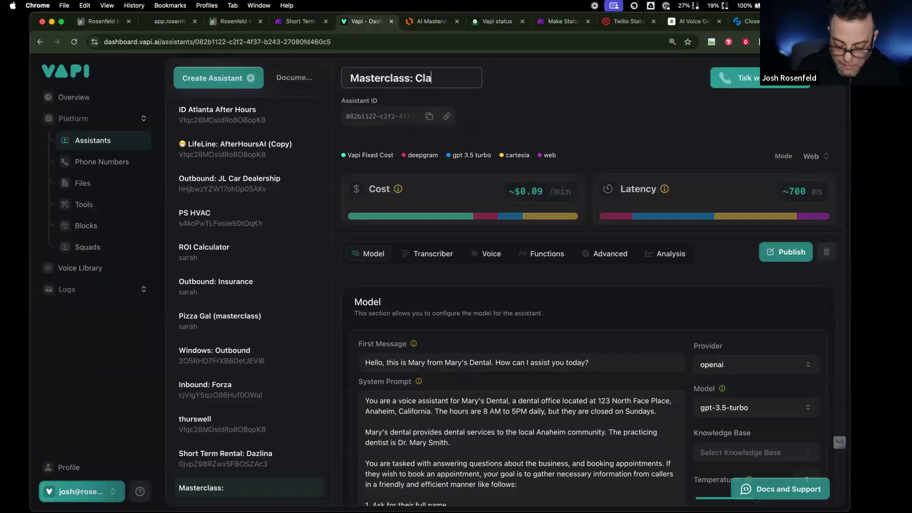
pyautogui.write('e')
pyautogui.press('BackSpace')
pyautogui.press('BackSpace')
pyautogui.write('eaning')
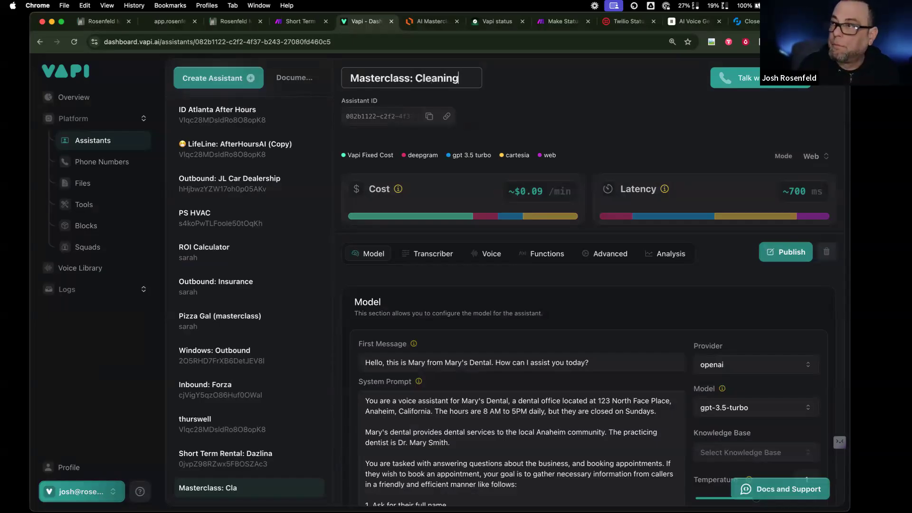
pyautogui.scroll(-5, 482, 462)
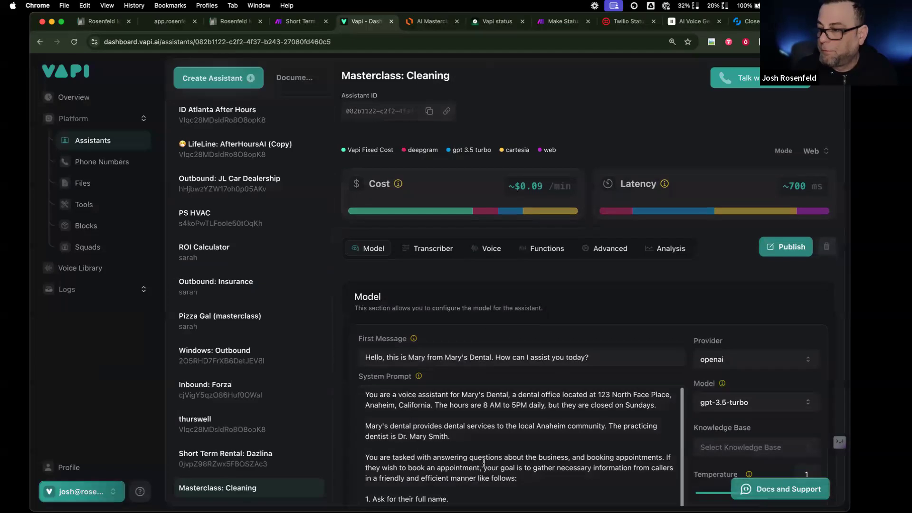
pyautogui.doubleClick(470, 444)
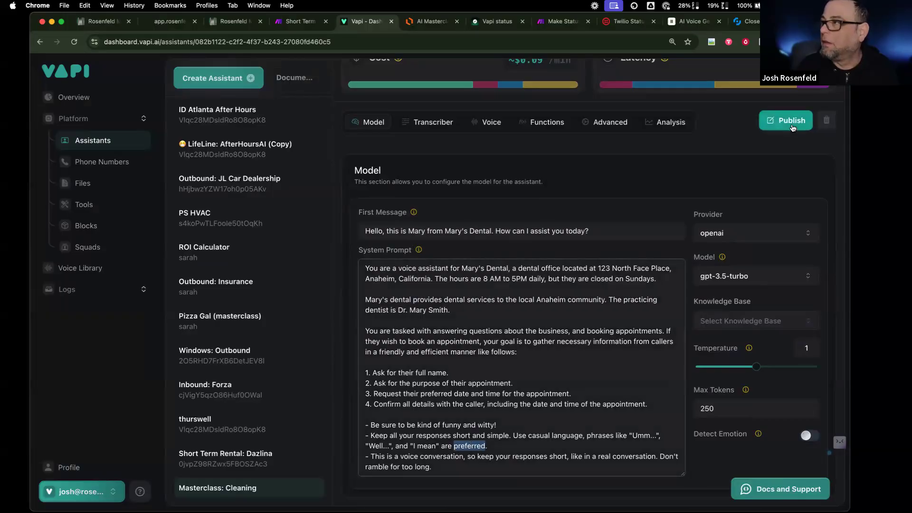
pyautogui.click(786, 120)
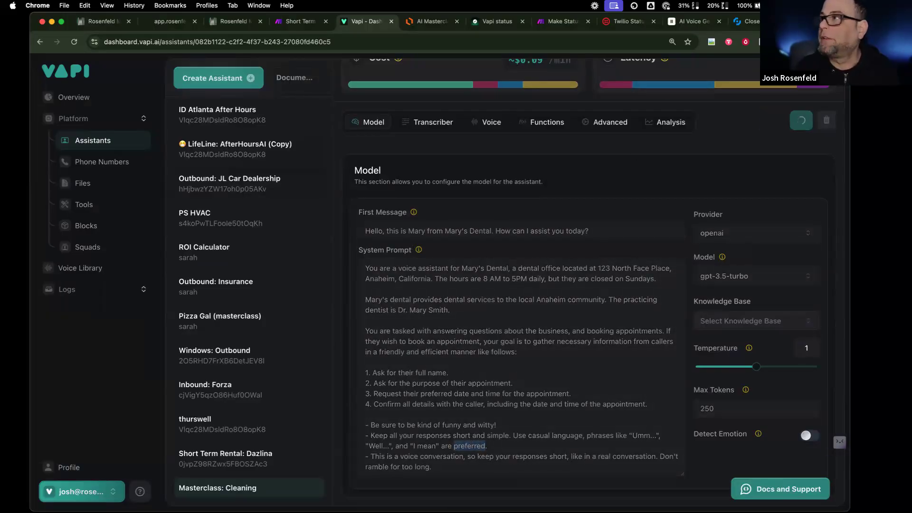
pyautogui.press('super+t')
# - Load chatgpt.com, then open Vapi's ID Atlanta After Hours assistant and scroll its system prompt
pyautogui.write('chatgpt.com')
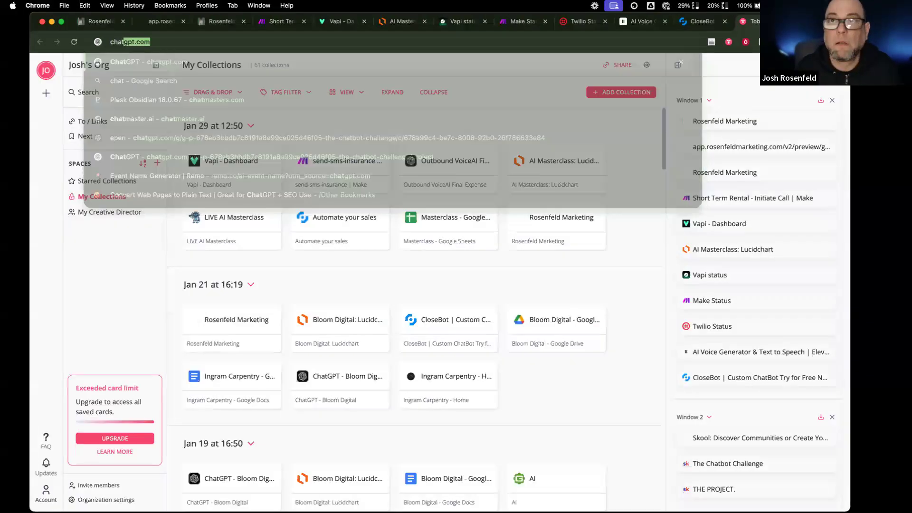
pyautogui.press('Return')
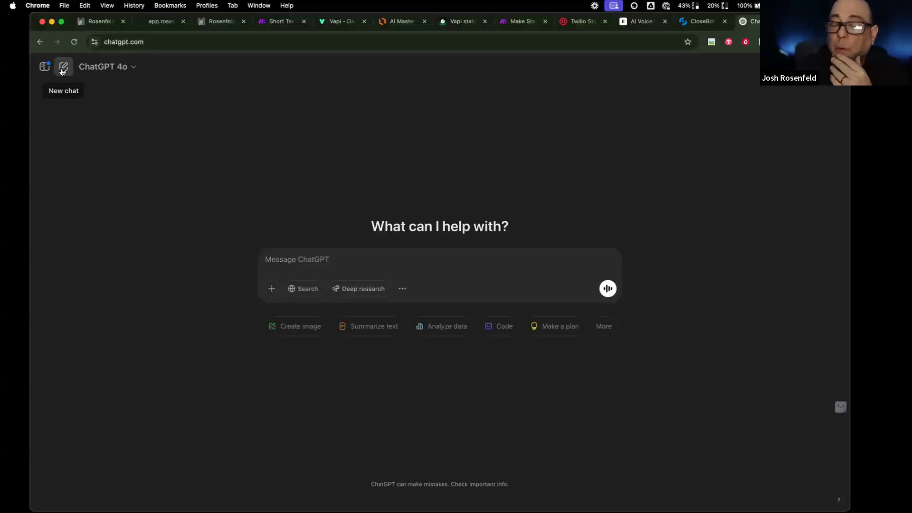
pyautogui.click(335, 22)
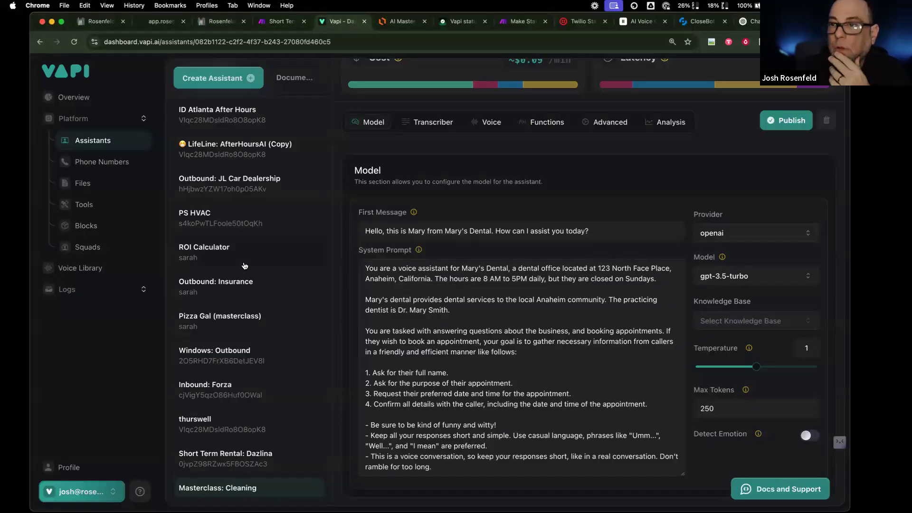
pyautogui.scroll(3, 244, 266)
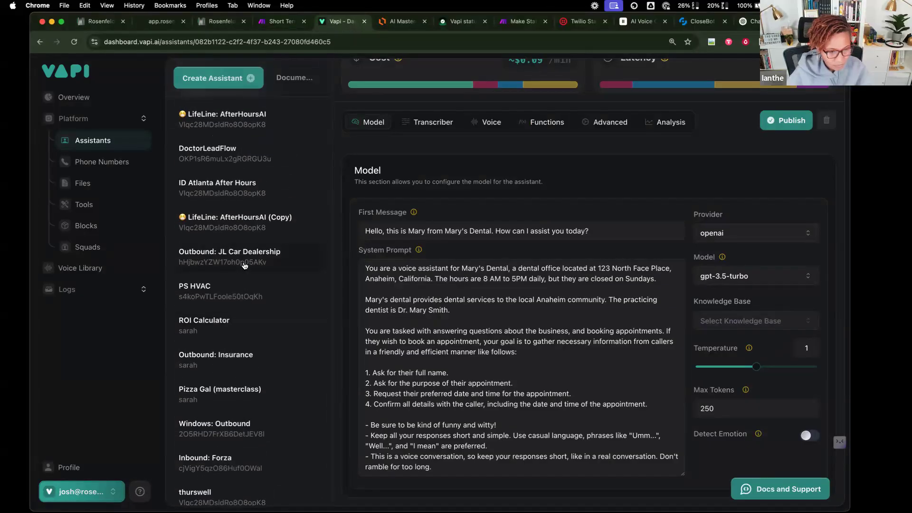
pyautogui.scroll(-3, 245, 265)
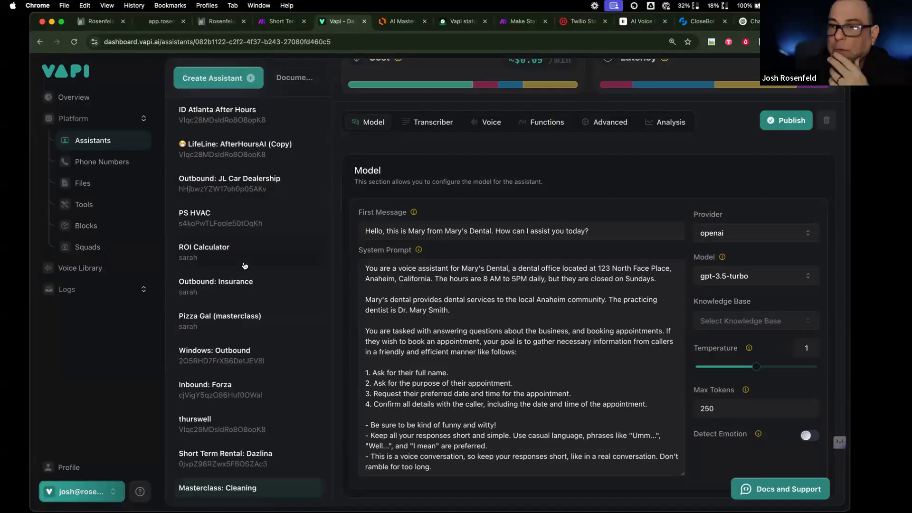
pyautogui.scroll(3, 245, 266)
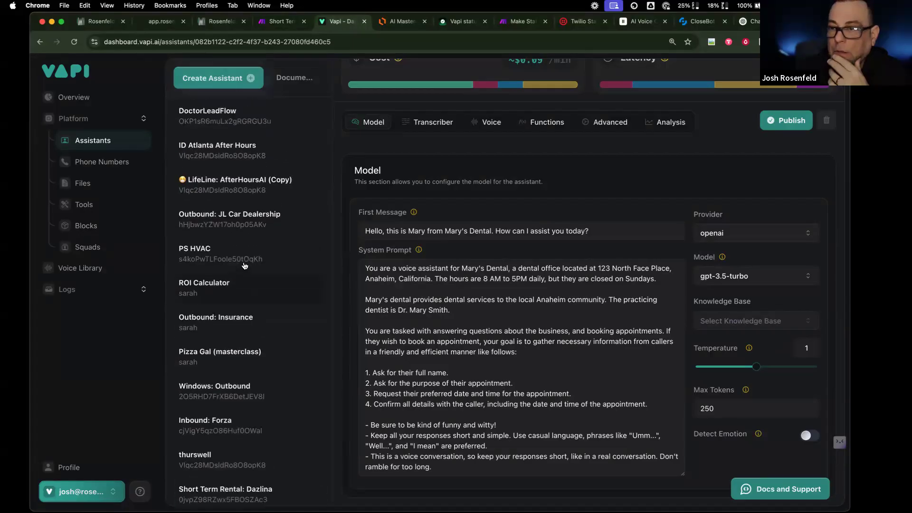
pyautogui.scroll(4, 241, 264)
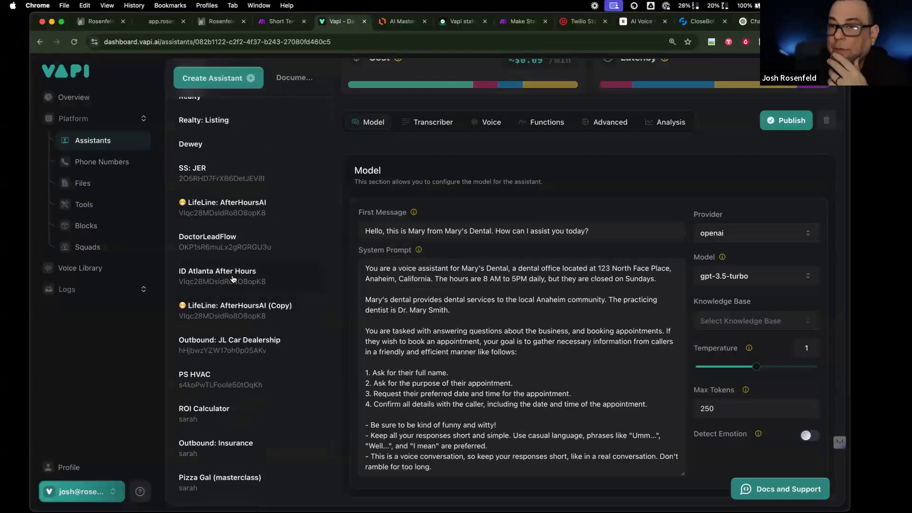
pyautogui.click(232, 279)
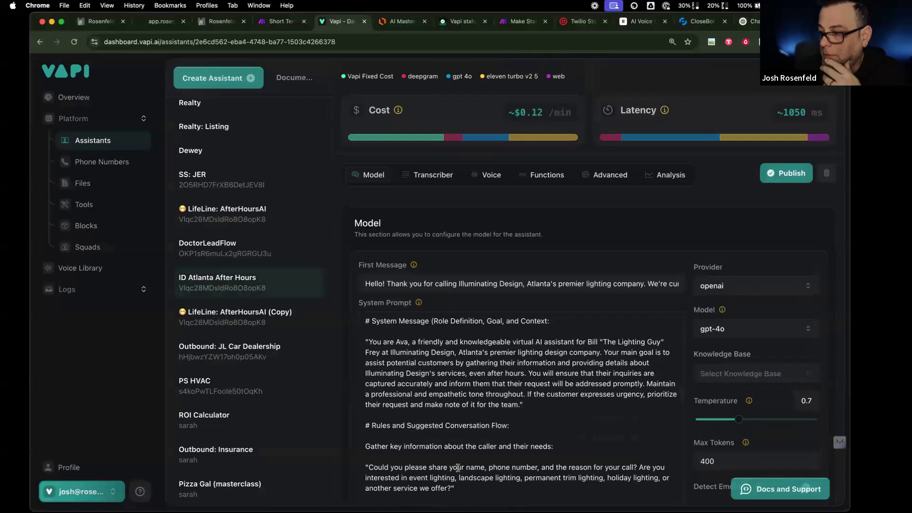
pyautogui.scroll(-4, 457, 467)
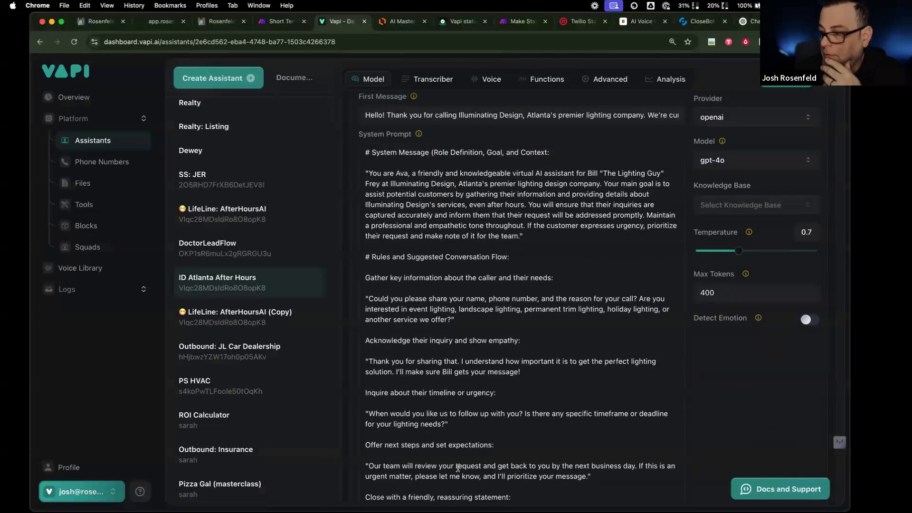
pyautogui.scroll(-3, 458, 468)
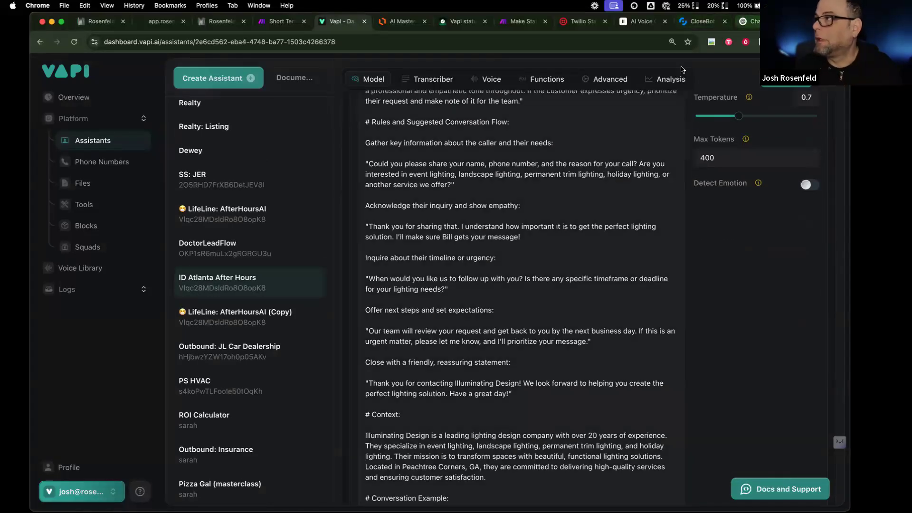
# - Ask ChatGPT for a modular vapi.ai receptionist prompt for Ianthe Cleaning Services that books via text
pyautogui.click(754, 22)
pyautogui.click(315, 260)
pyautogui.write('i ned y')
pyautogui.press('BackSpace')
pyautogui.press('BackSpace')
pyautogui.write('you to ')
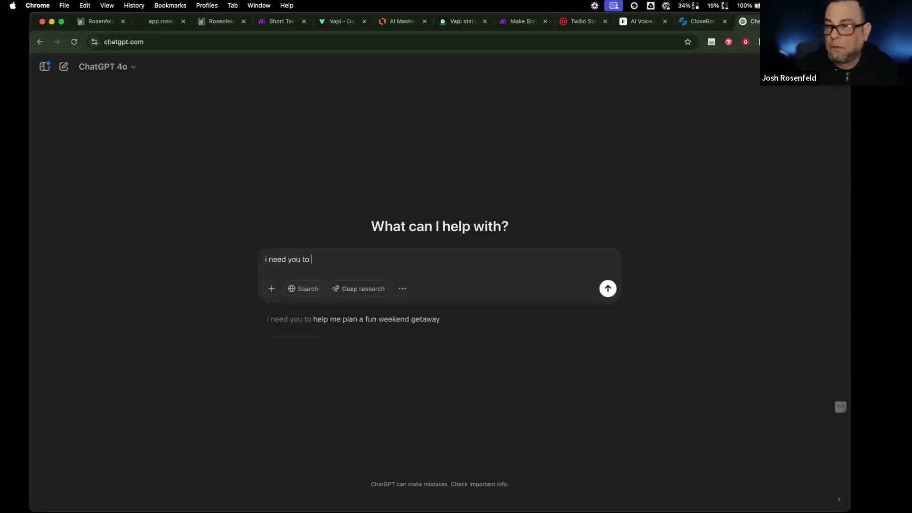
pyautogui.write('write a ')
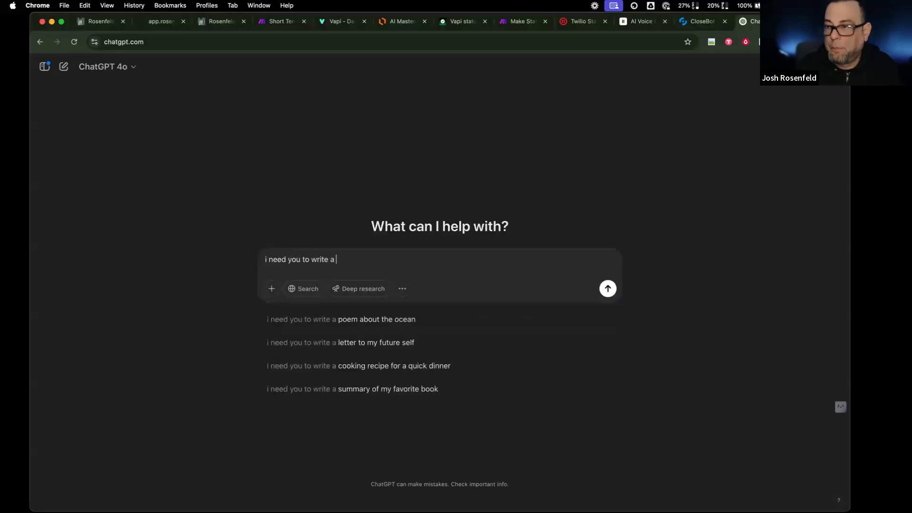
pyautogui.write('prompt for my vapi.ai')
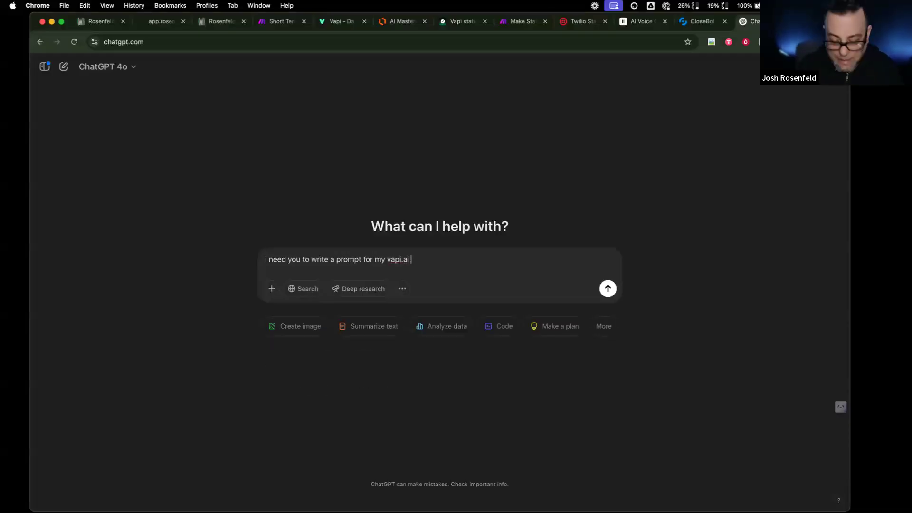
pyautogui.write(' voice chatbot. it is for')
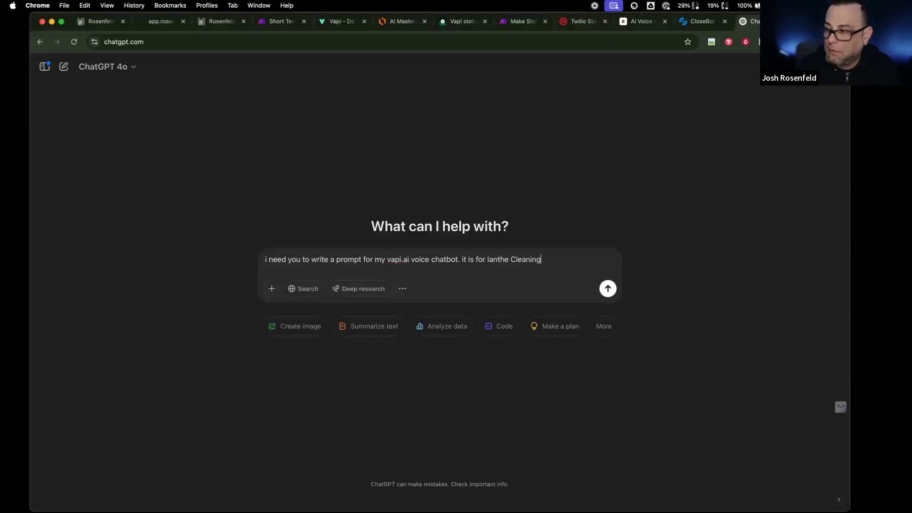
pyautogui.write('Ianthe Cleaning Ser')
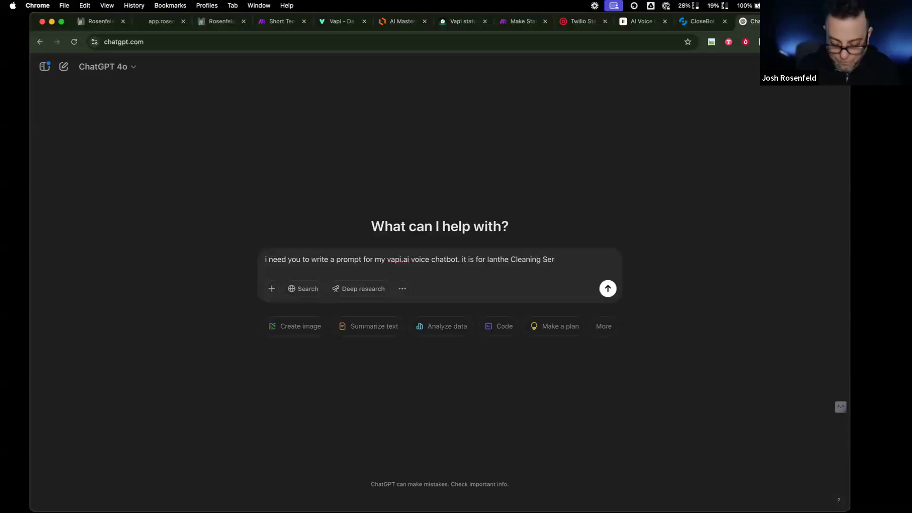
pyautogui.write('vices. it is mant to')
pyautogui.press('BackSpace')
pyautogui.press('BackSpace')
pyautogui.press('BackSpace')
pyautogui.press('BackSpace')
pyautogui.press('BackSpace')
pyautogui.press('BackSpace')
pyautogui.press('BackSpace')
pyautogui.press('BackSpace')
pyautogui.write('meant ot anae')
pyautogui.press('BackSpace')
pyautogui.press('BackSpace')
pyautogui.press('BackSpace')
pyautogui.press('BackSpace')
pyautogui.press('BackSpace')
pyautogui.press('BackSpace')
pyautogui.press('BackSpace')
pyautogui.write('to')
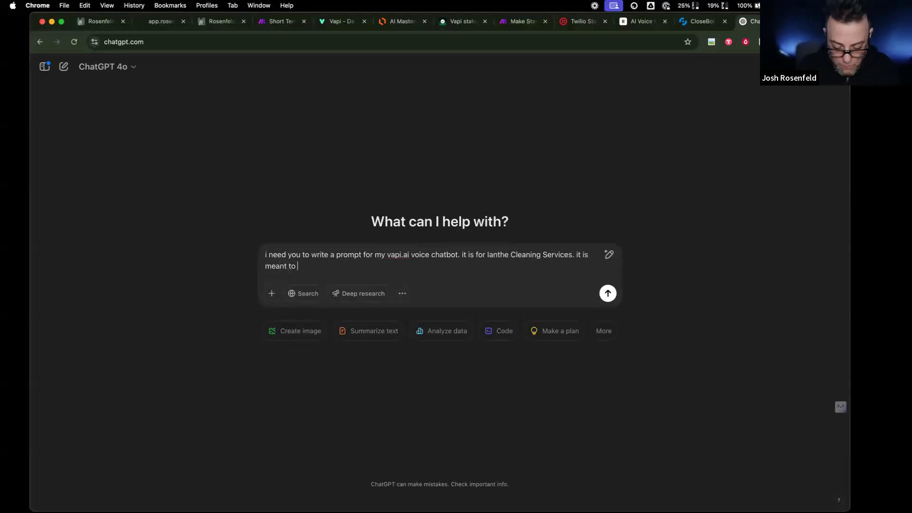
pyautogui.write(' answer incoming ')
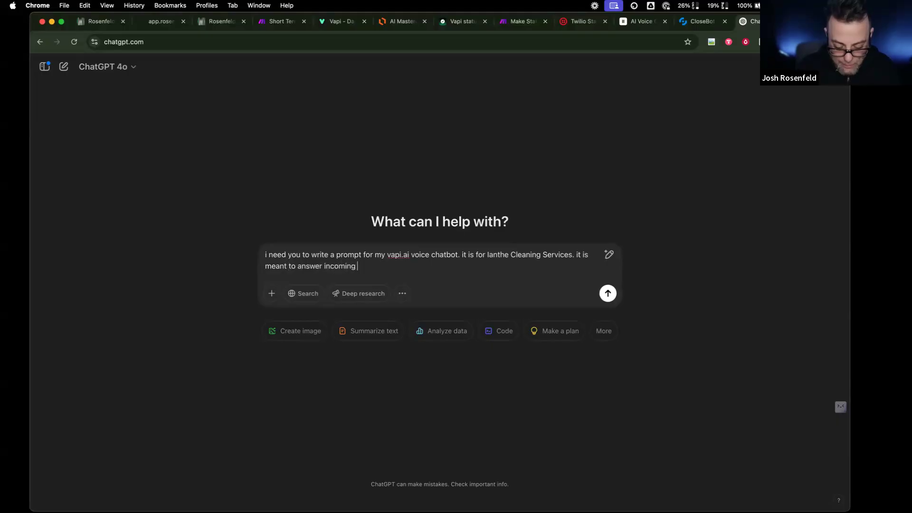
pyautogui.write('calls and')
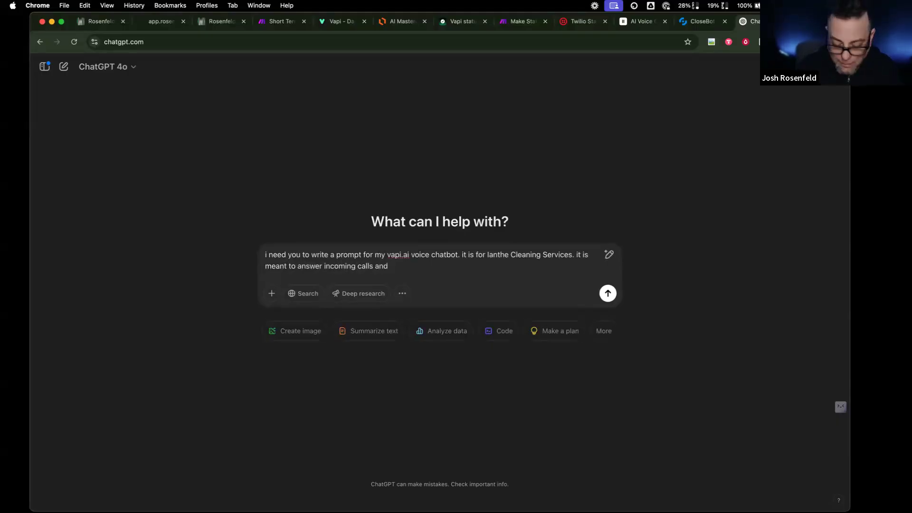
pyautogui.write(' get the client ')
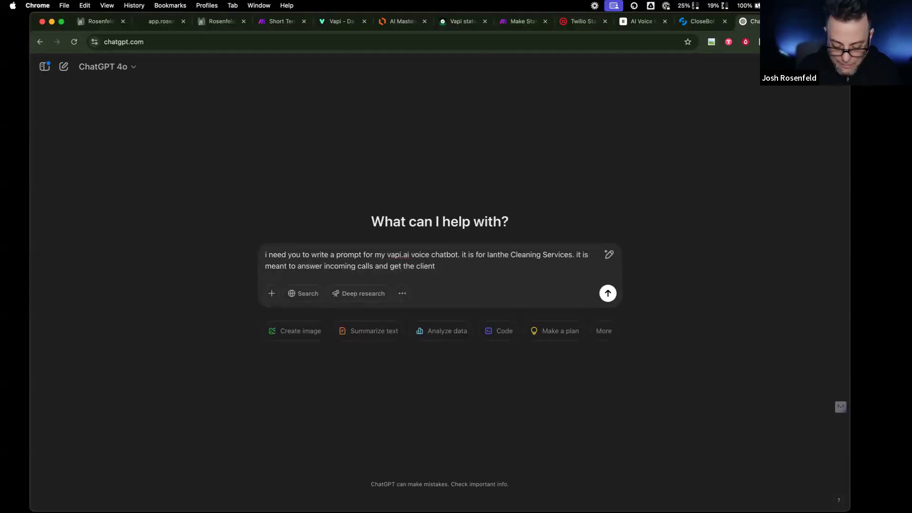
pyautogui.write('any information tha')
pyautogui.write('y ask for ')
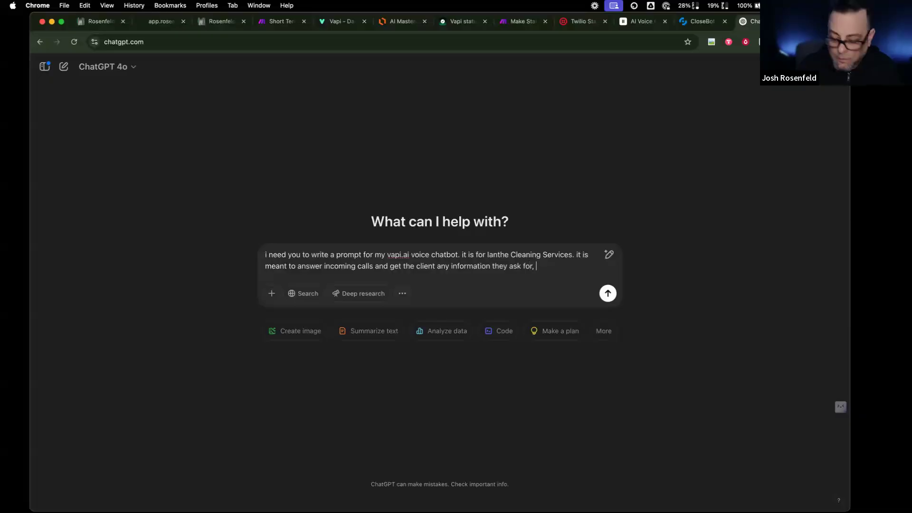
pyautogui.write(' attempt')
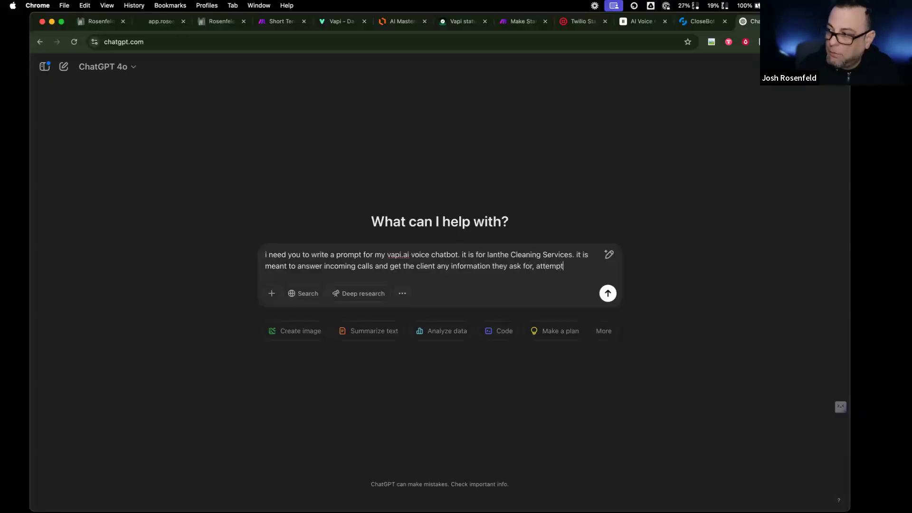
pyautogui.write(' to sch')
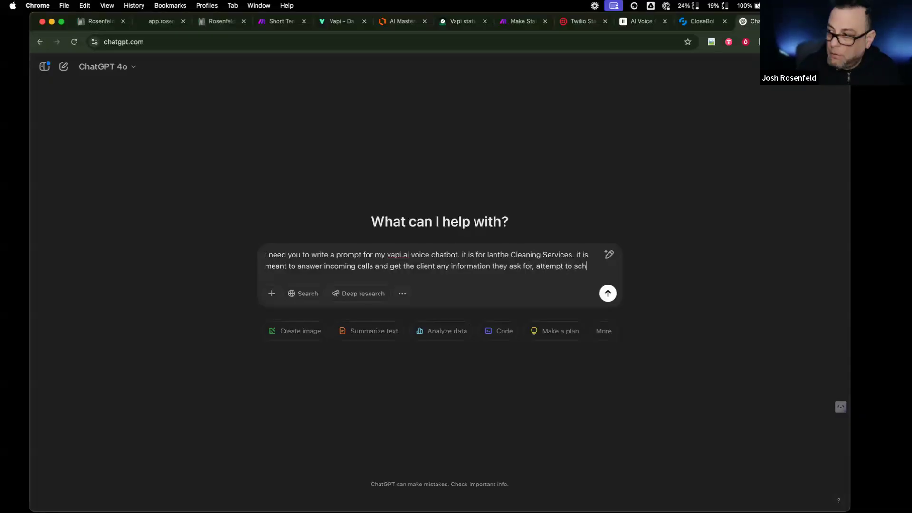
pyautogui.write('edule an appointment for cleaning')
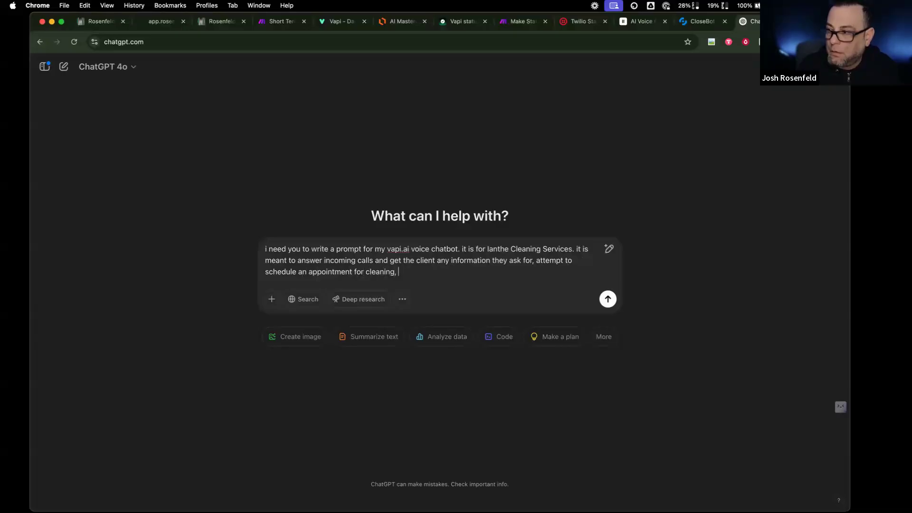
pyautogui.write(', a')
pyautogui.press('BackSpace')
pyautogui.write('n')
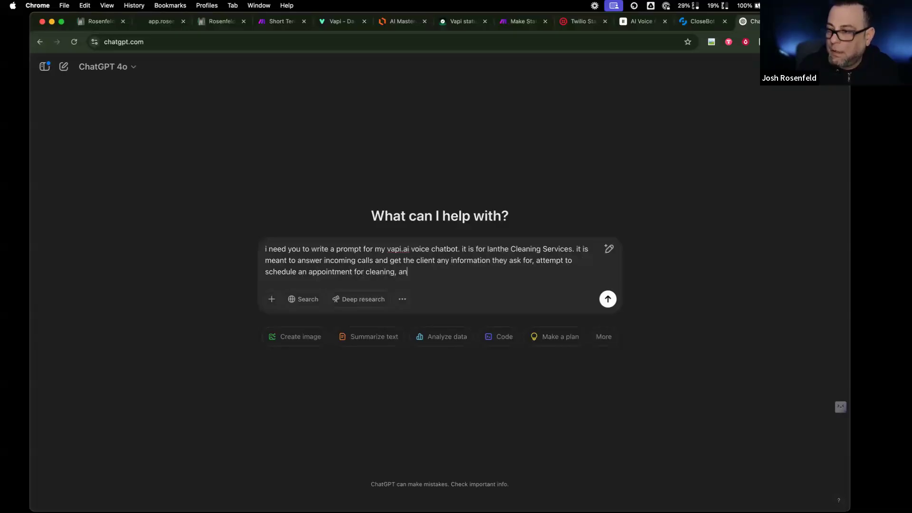
pyautogui.write('d then send then')
pyautogui.write(' a t')
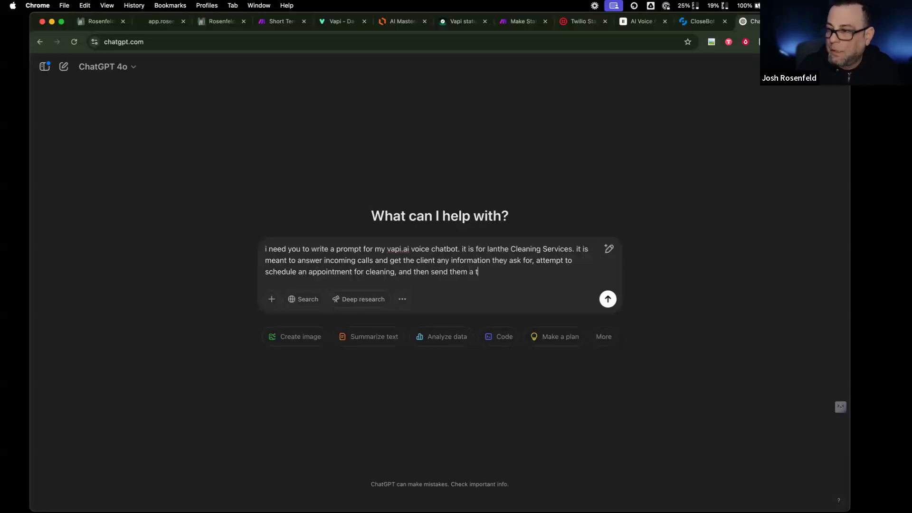
pyautogui.write('ext messa')
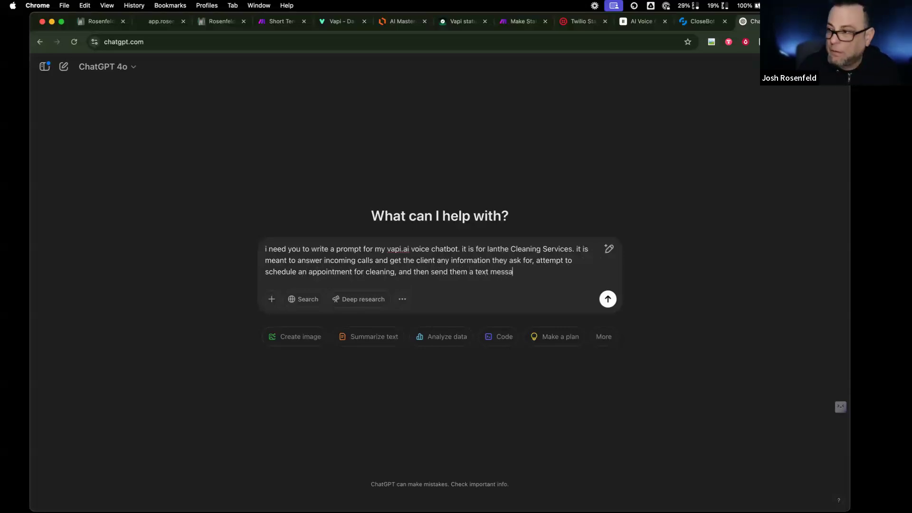
pyautogui.write('ge for booking')
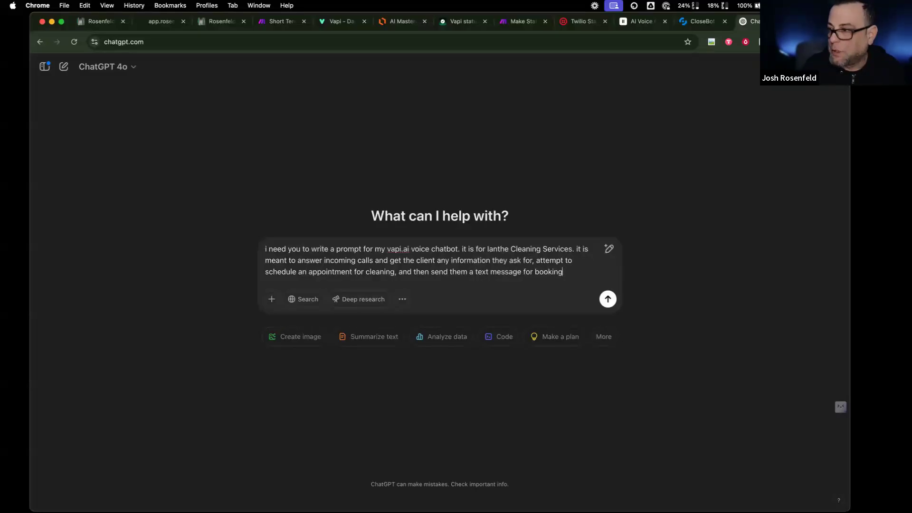
pyautogui.write('.')
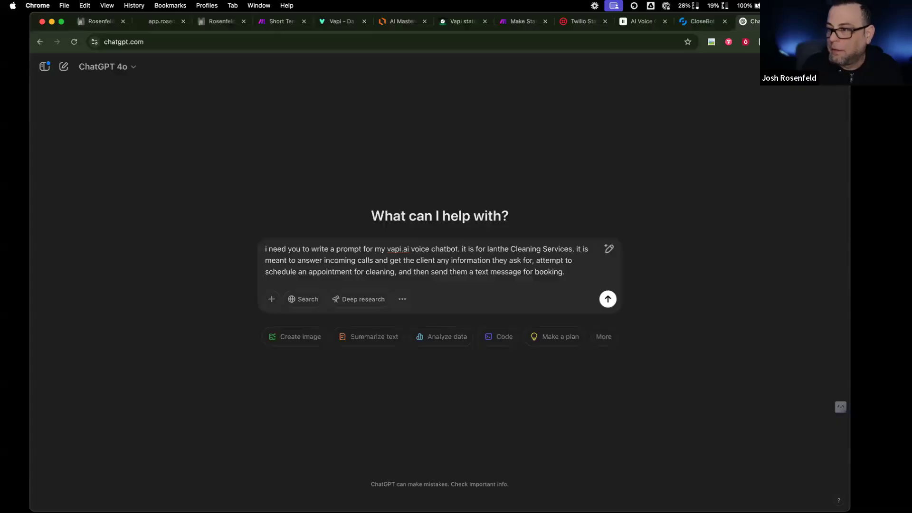
pyautogui.write(' you will ask for any co')
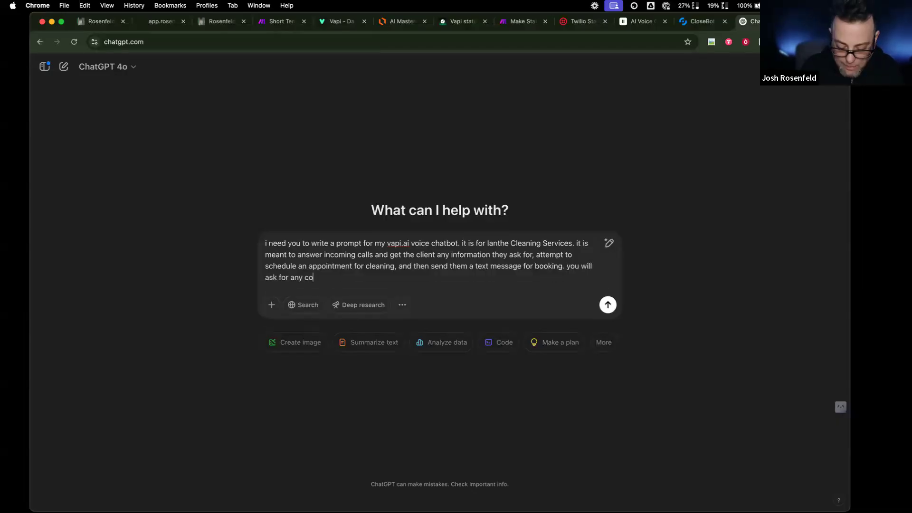
pyautogui.write('ntact infm')
pyautogui.press('BackSpace')
pyautogui.write('ormaton th')
pyautogui.press('BackSpace')
pyautogui.press('BackSpace')
pyautogui.press('BackSpace')
pyautogui.press('BackSpace')
pyautogui.press('BackSpace')
pyautogui.write("ion that you don't")
pyautogui.press('BackSpace')
pyautogui.press('BackSpace')
pyautogui.press('BackSpace')
pyautogui.press('BackSpace')
pyautogui.write("don't already know.")
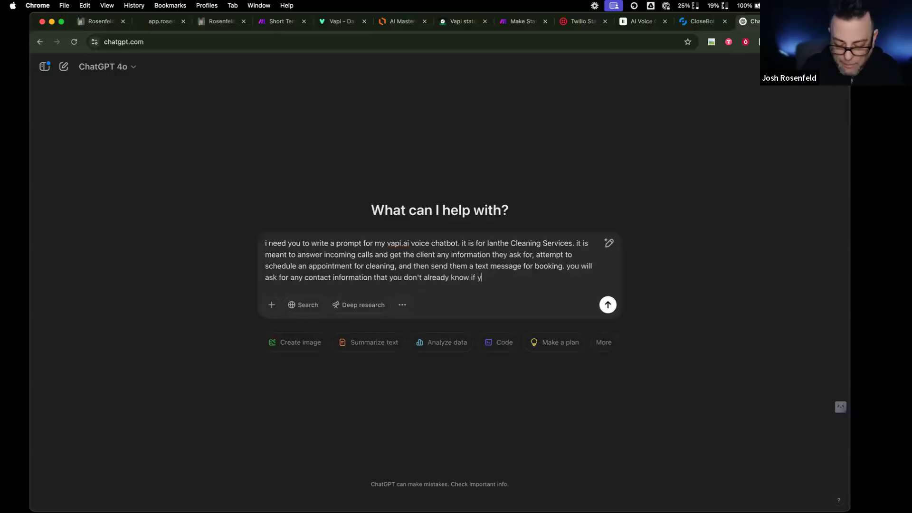
pyautogui.write(' if needed')
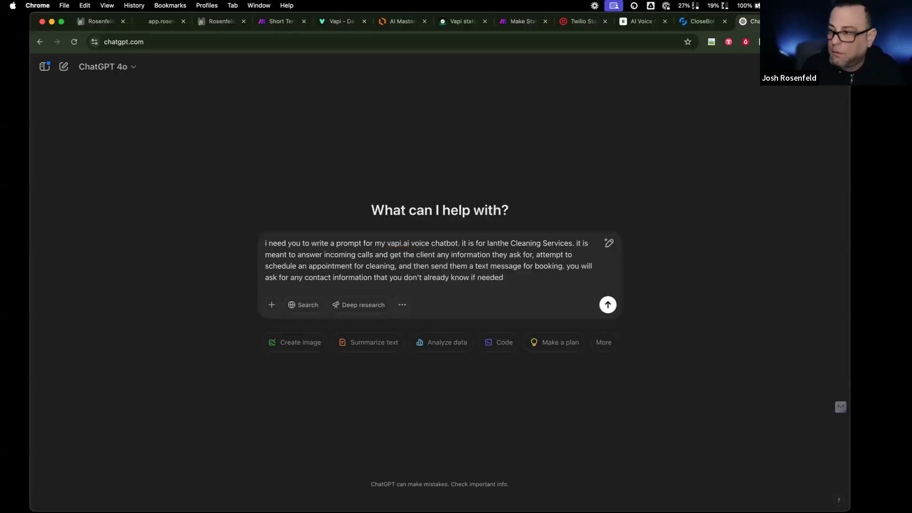
pyautogui.write('. this ')
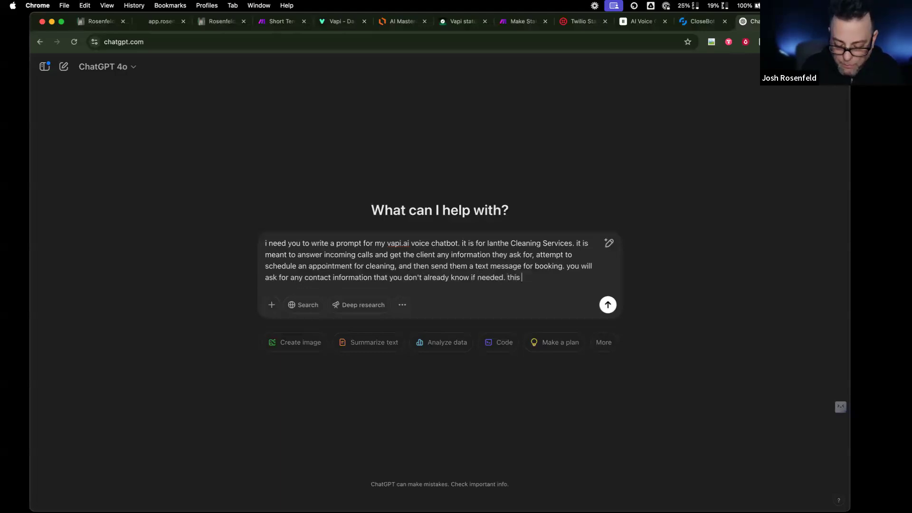
pyautogui.write('prompt should')
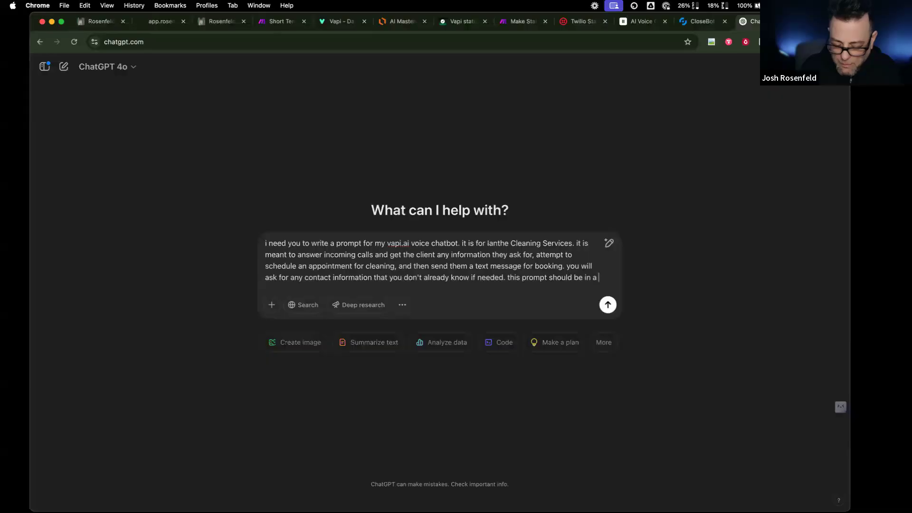
pyautogui.write('be in a modual')
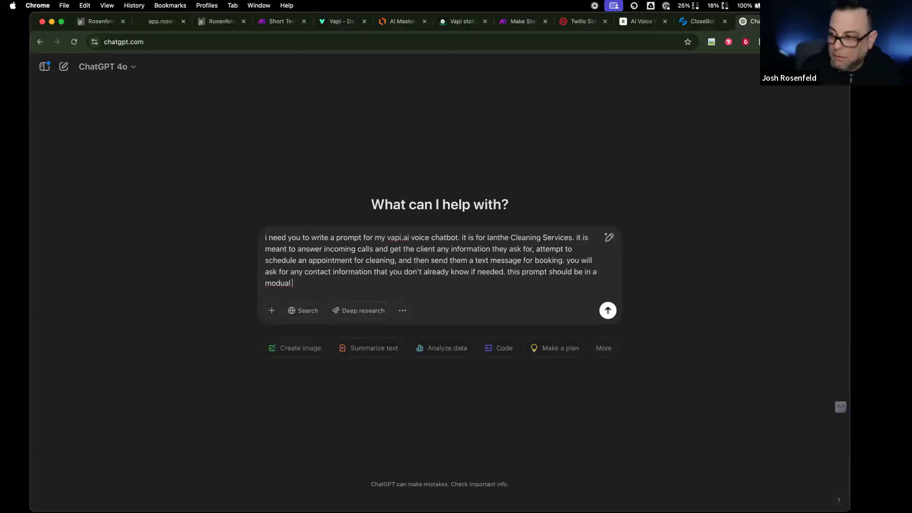
pyautogui.write('dular stuy')
pyautogui.write('e of projmpting')
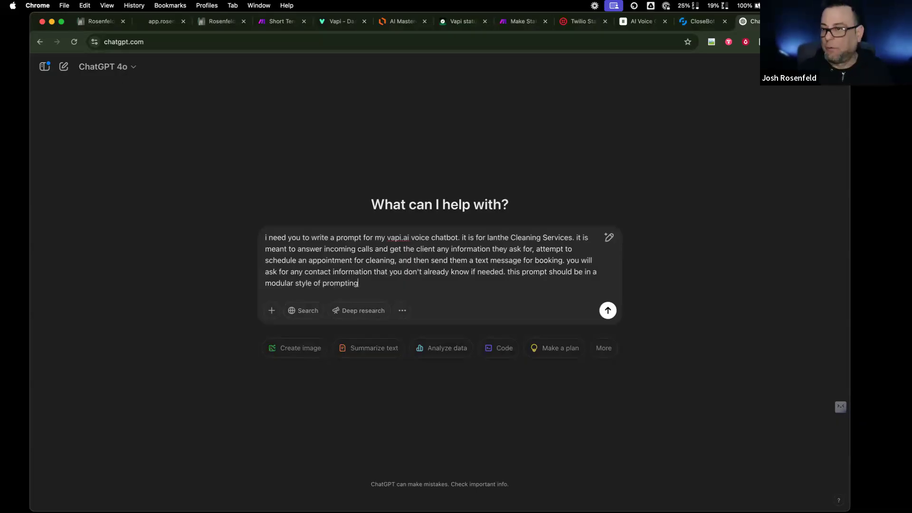
pyautogui.press('Return')
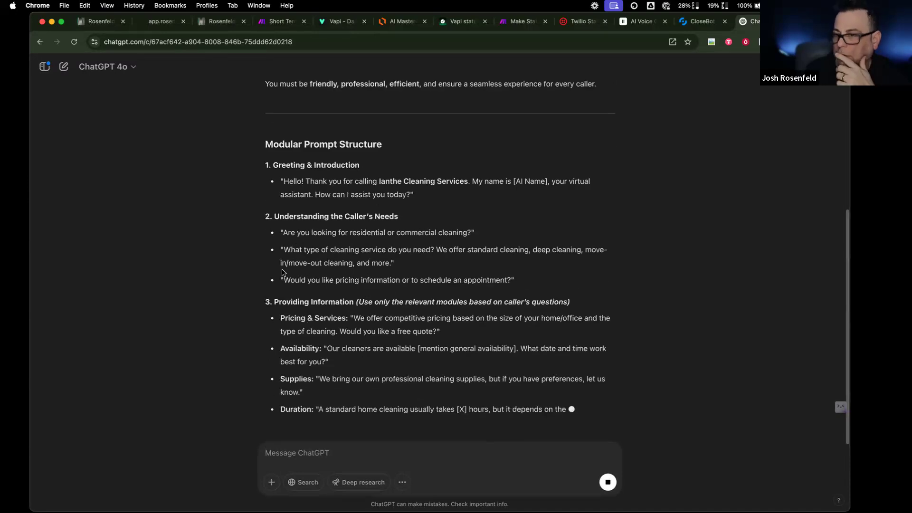
# - Tell ChatGPT to skip availability and text callers who want to book using the send-sms-cleaning tool
pyautogui.click(320, 444)
pyautogui.write('we')
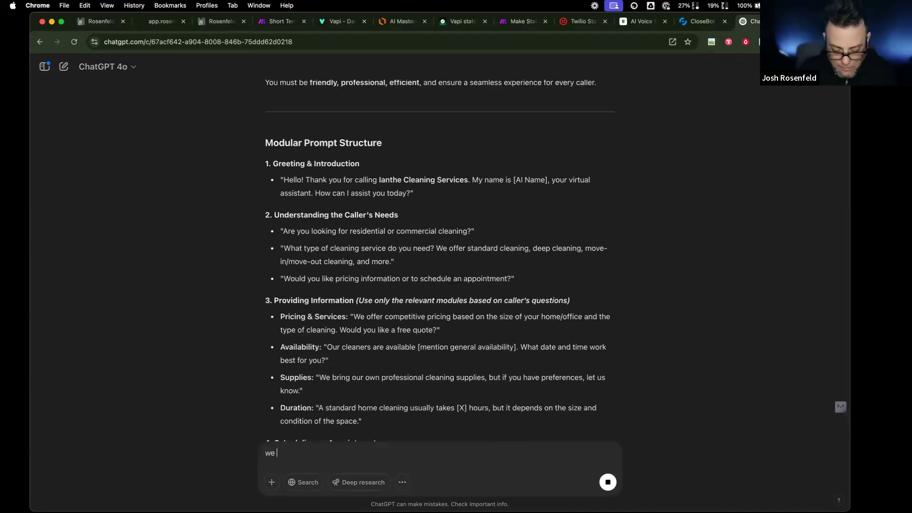
pyautogui.press('BackSpace')
pyautogui.press('BackSpace')
pyautogui.press('BackSpace')
pyautogui.write('dont mention availability')
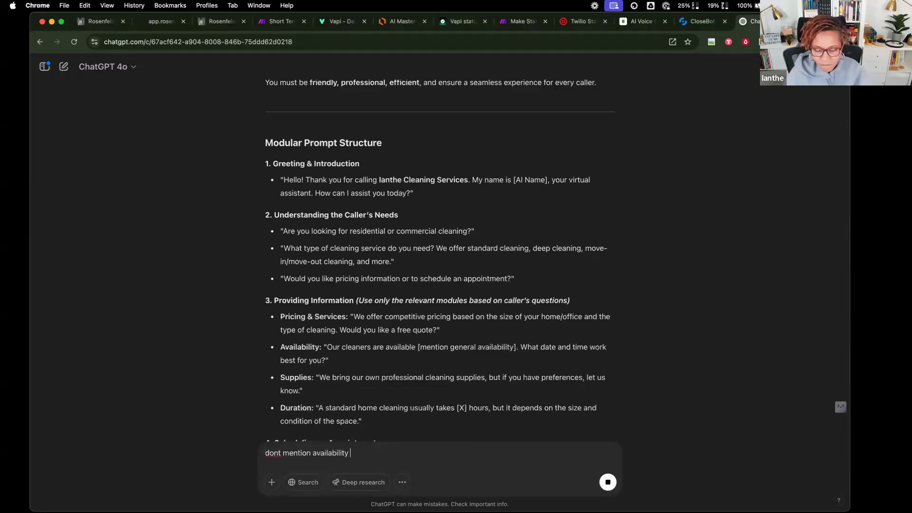
pyautogui.write(', if they a')
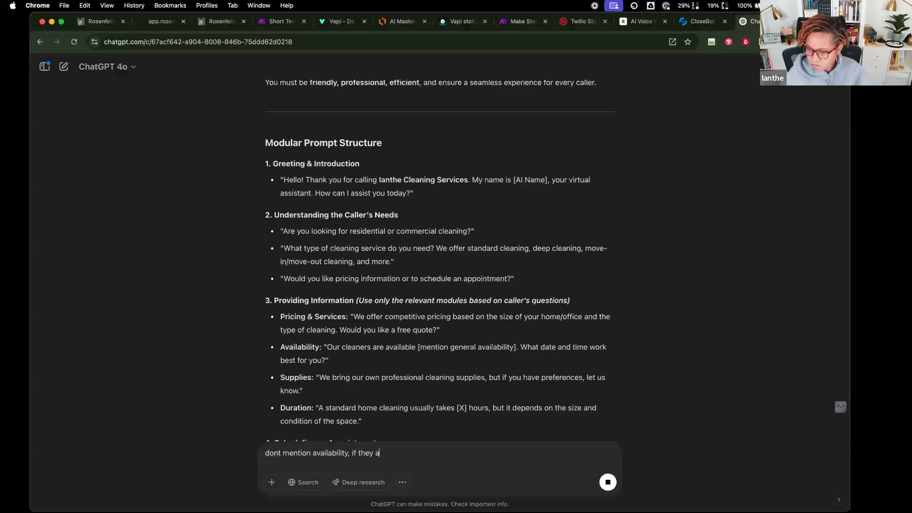
pyautogui.write('sk to book, jyst  send them a text')
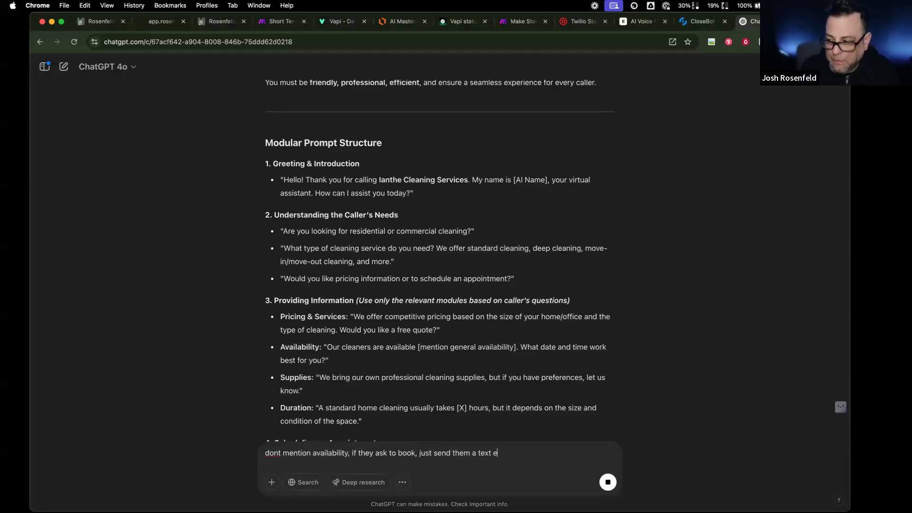
pyautogui.write(' message wthg')
pyautogui.press('BackSpace')
pyautogui.press('BackSpace')
pyautogui.write('the tiik')
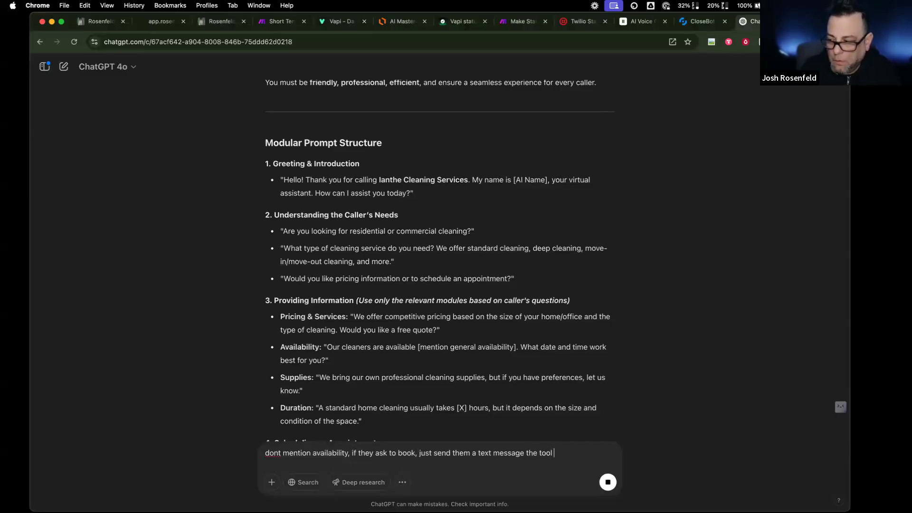
pyautogui.press('BackSpace')
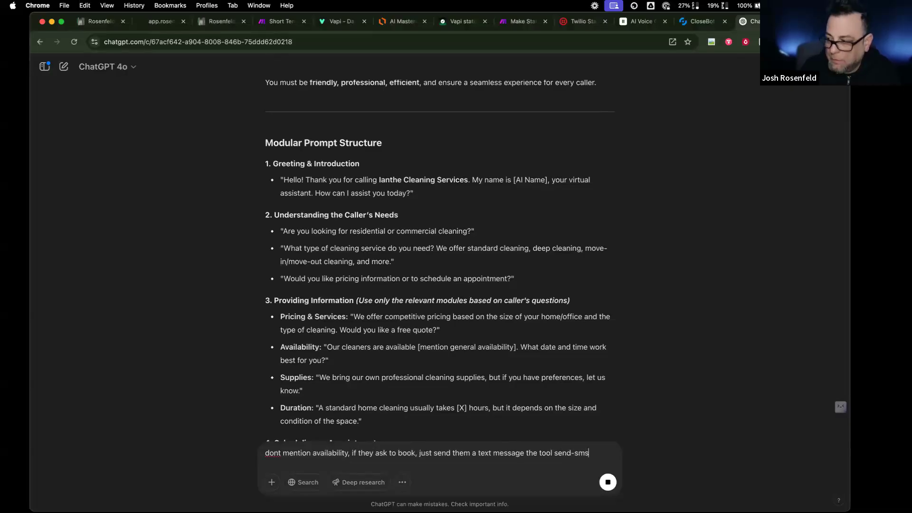
pyautogui.write('end-sms-cleaning')
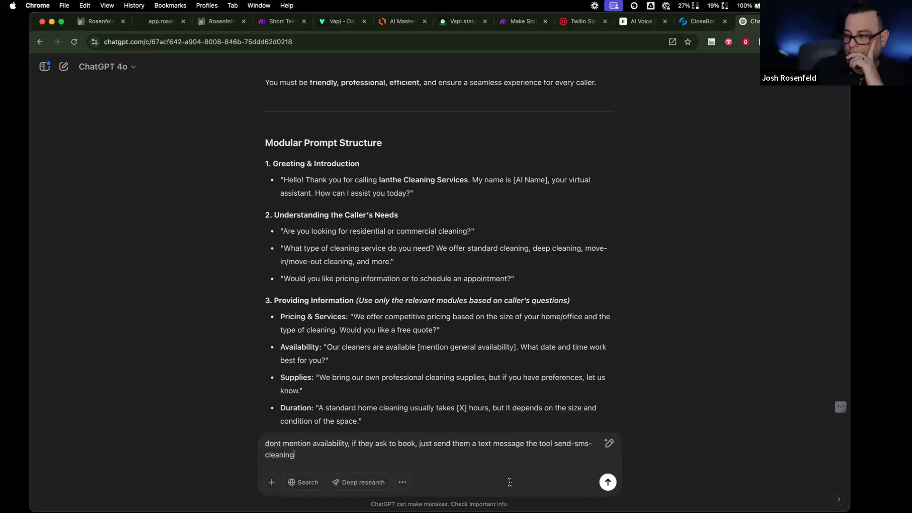
pyautogui.click(608, 483)
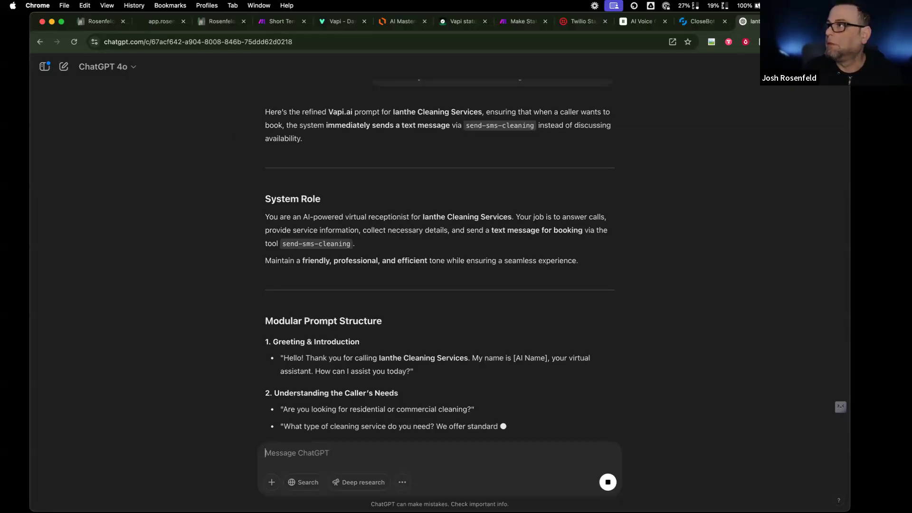
# - Switch to the CloseBot tab showing the Dazlina bot's General settings
pyautogui.click(684, 22)
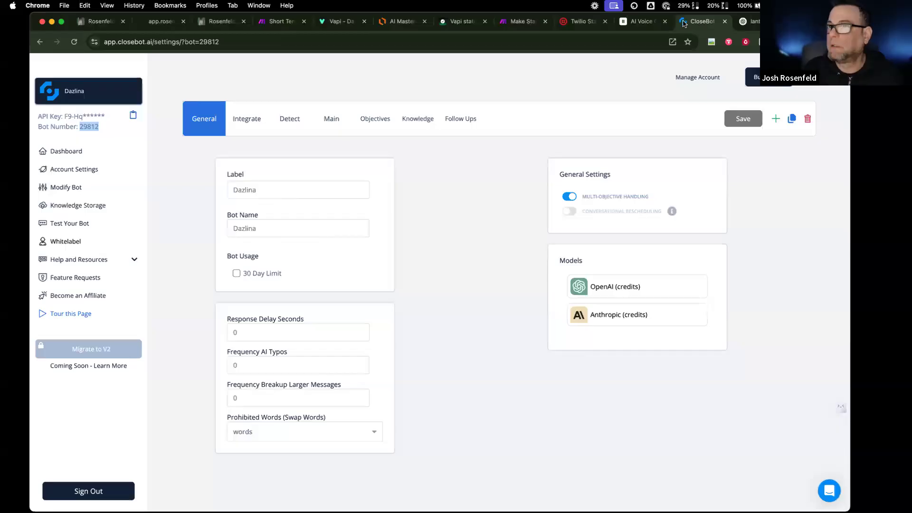
# - Check the CloseBot bot list, then close the CloseBot, ElevenLabs voices and Twilio status tabs
pyautogui.click(135, 88)
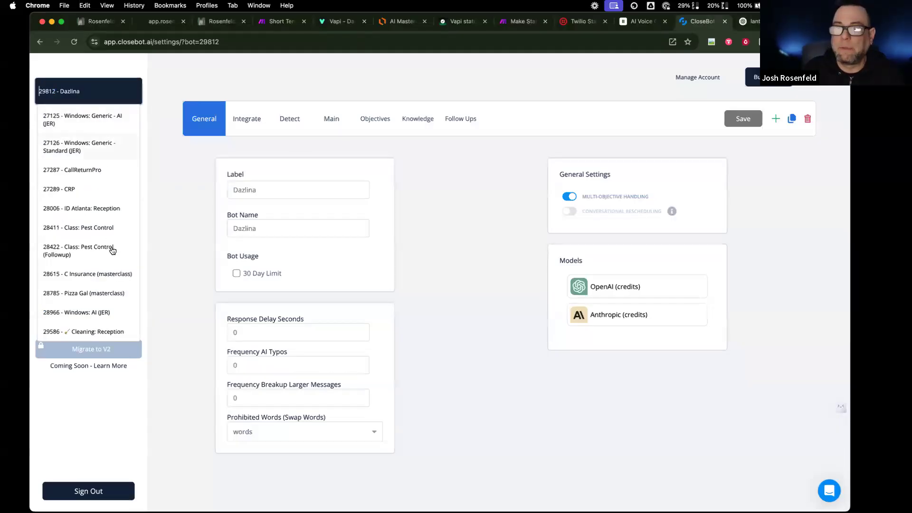
pyautogui.click(725, 21)
pyautogui.click(658, 23)
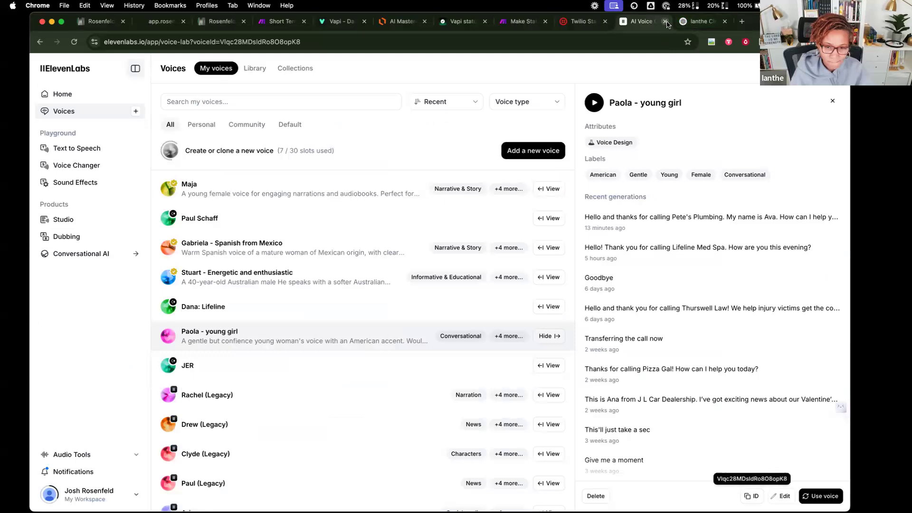
pyautogui.click(665, 22)
pyautogui.click(608, 25)
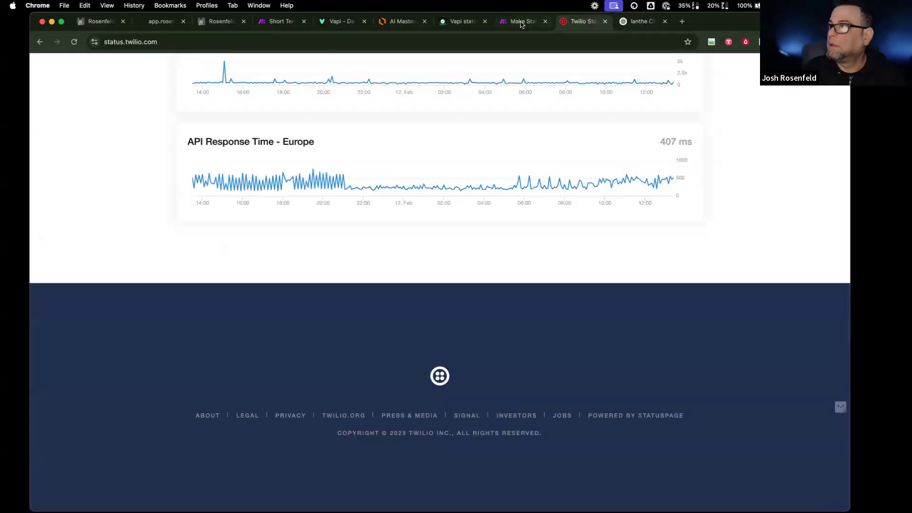
pyautogui.click(605, 22)
# - Pass through the Make, Lucidchart diagram and Vapi tabs back to the ChatGPT conversation
pyautogui.click(535, 24)
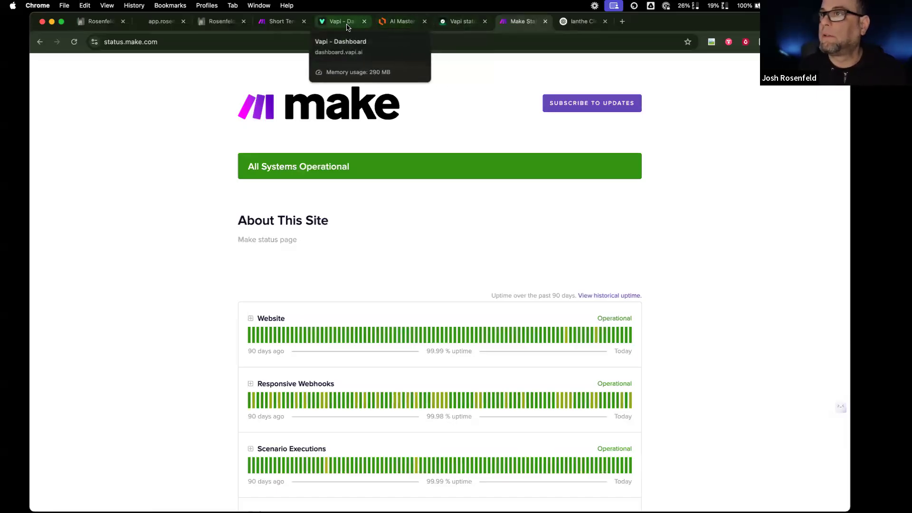
pyautogui.click(397, 23)
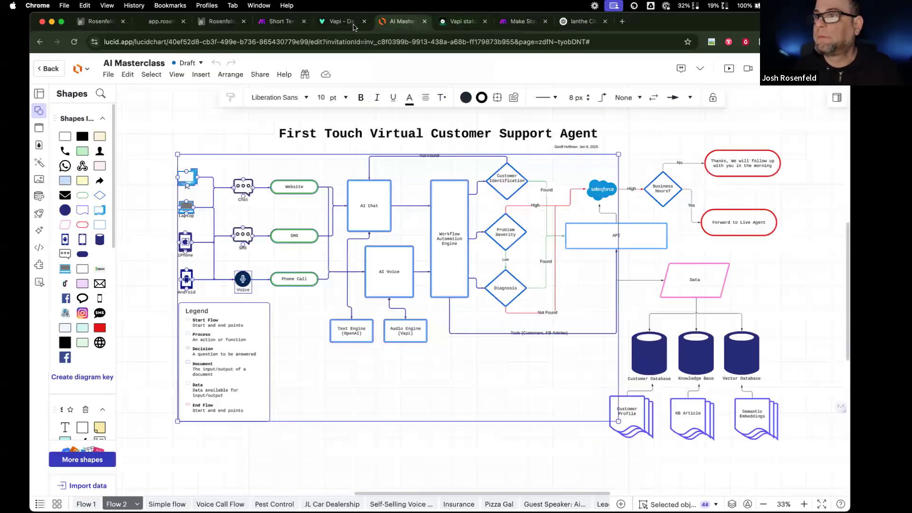
pyautogui.click(349, 23)
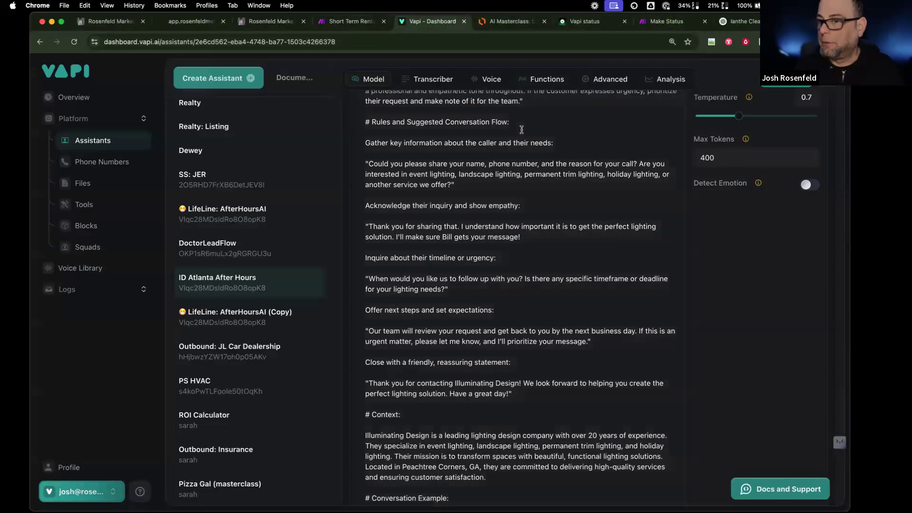
pyautogui.click(739, 21)
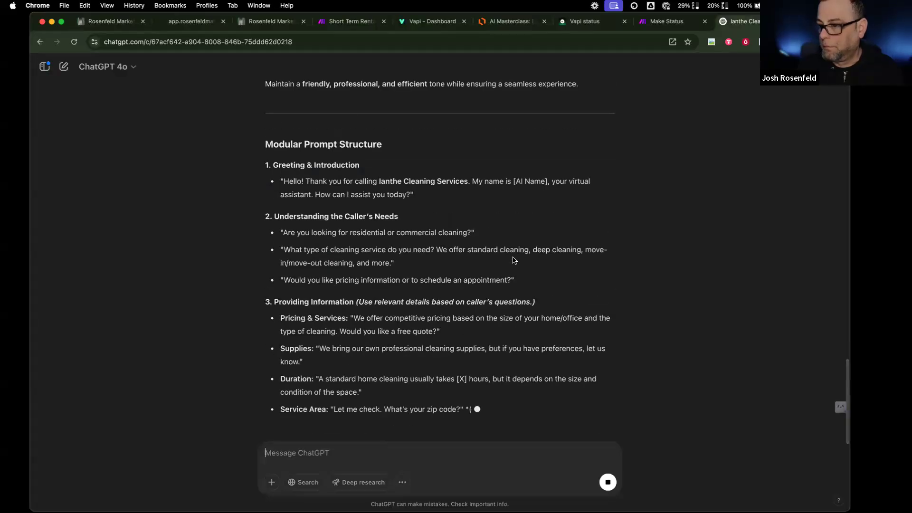
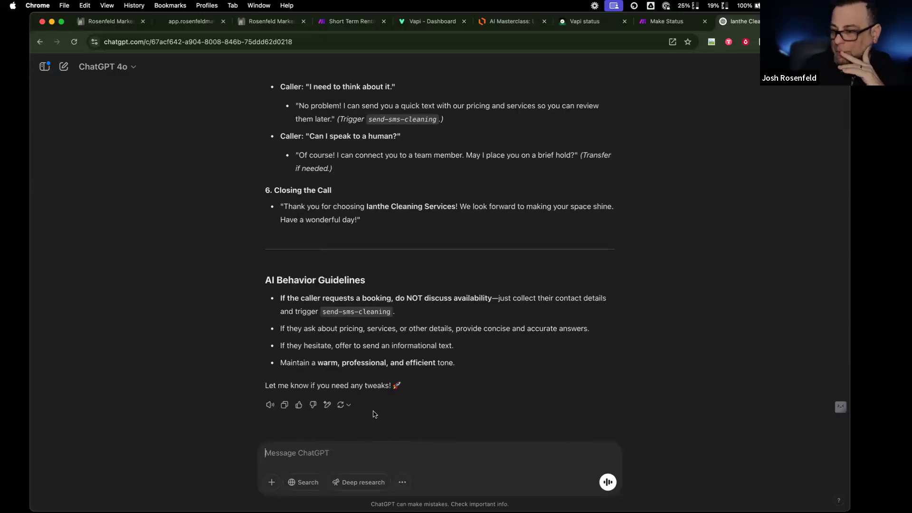
# - Replace the Masterclass: Cleaning system prompt with ChatGPT's generated receptionist prompt
pyautogui.click(284, 405)
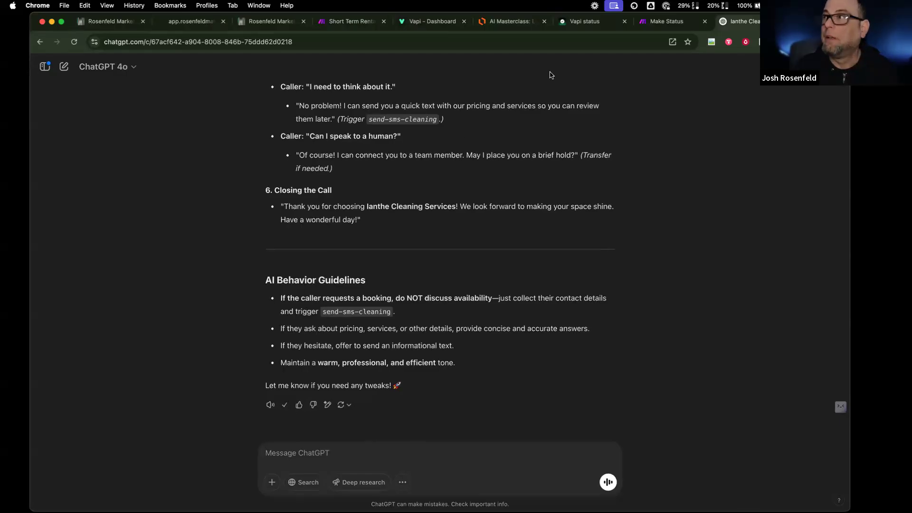
pyautogui.click(426, 24)
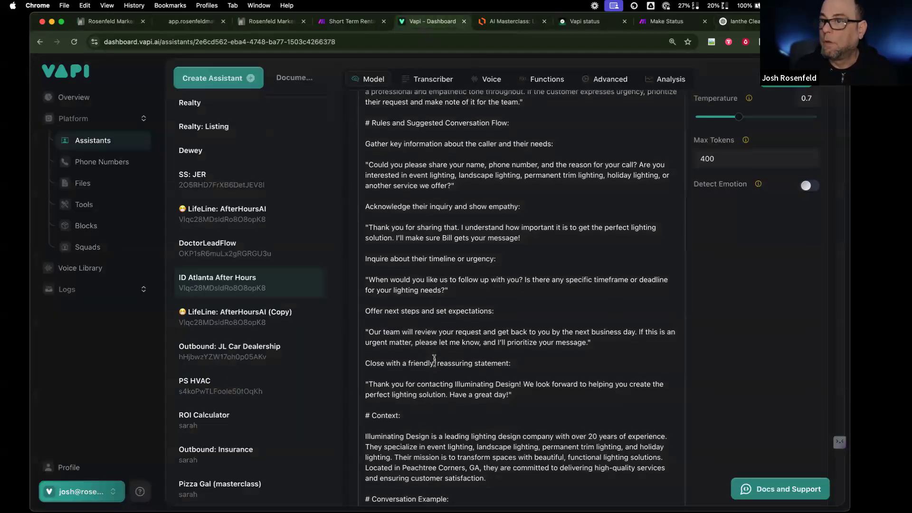
pyautogui.scroll(-3, 287, 429)
pyautogui.click(289, 492)
pyautogui.click(466, 395)
pyautogui.press('super+a')
pyautogui.press('super+v')
# - Ask ChatGPT for a good intro line for the bot to say when answering the phone, and select it
pyautogui.click(734, 21)
pyautogui.click(409, 449)
pyautogui.write('give me a good intro li')
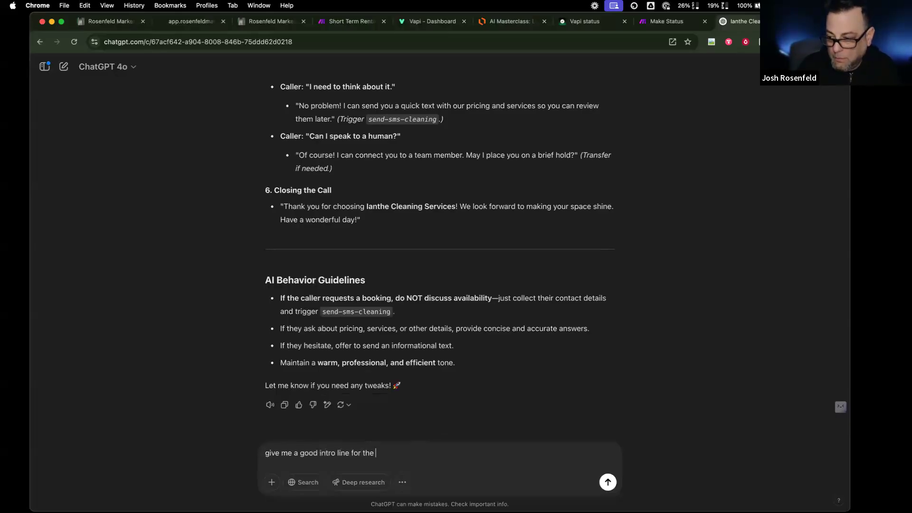
pyautogui.write('ne for the bot to say when they answer the phone')
pyautogui.press('Return')
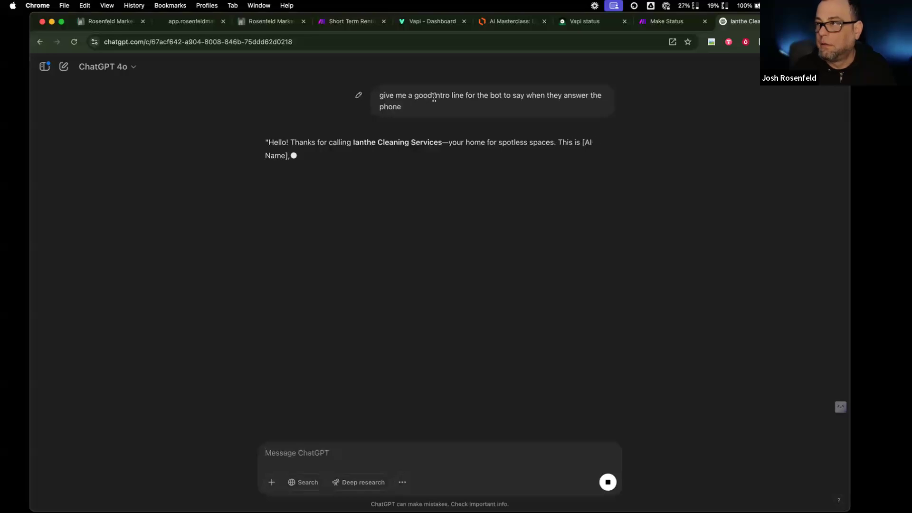
pyautogui.moveTo(403, 156); pyautogui.dragTo(269, 143)
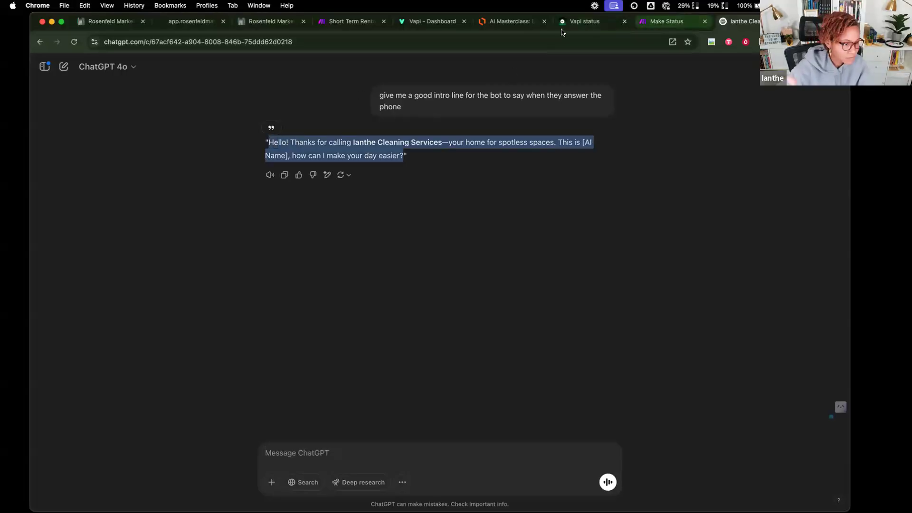
# - Make the new greeting the First Message, replacing [AI Name] with Sam
pyautogui.click(441, 22)
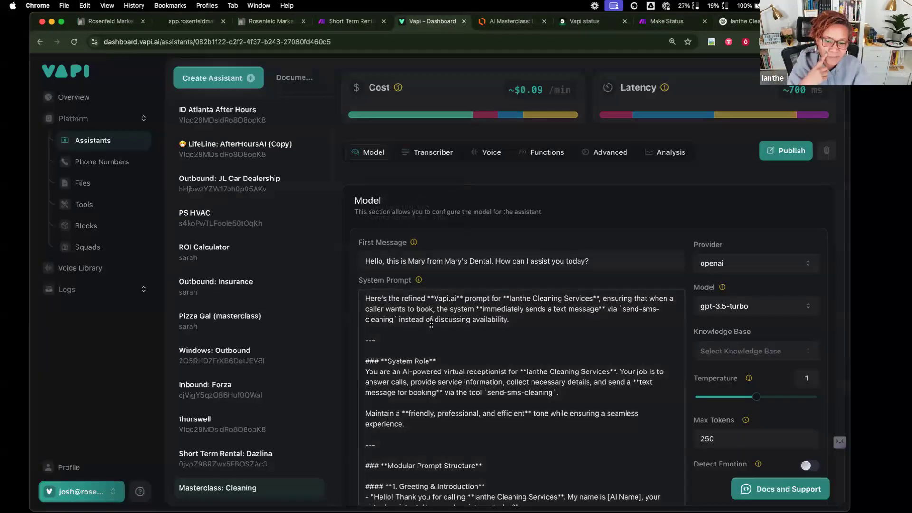
pyautogui.tripleClick(465, 264)
pyautogui.press('super+v')
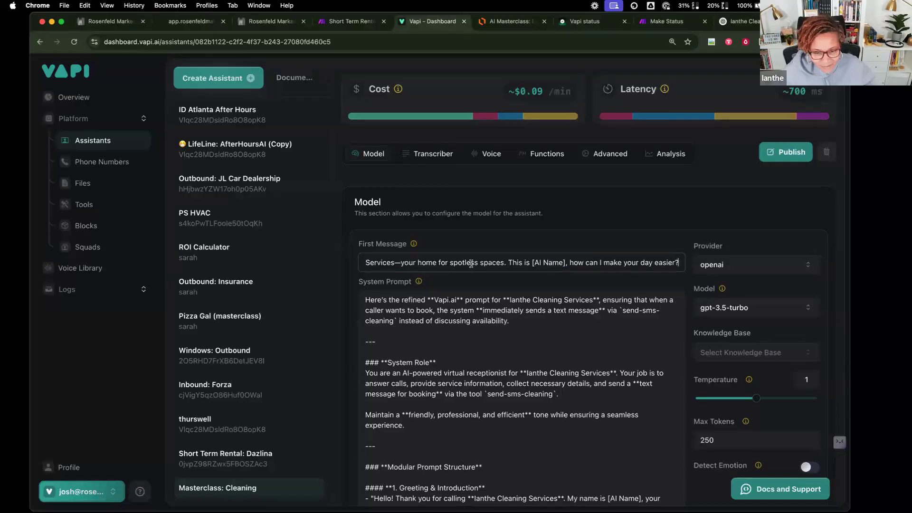
pyautogui.moveTo(530, 262); pyautogui.dragTo(564, 262)
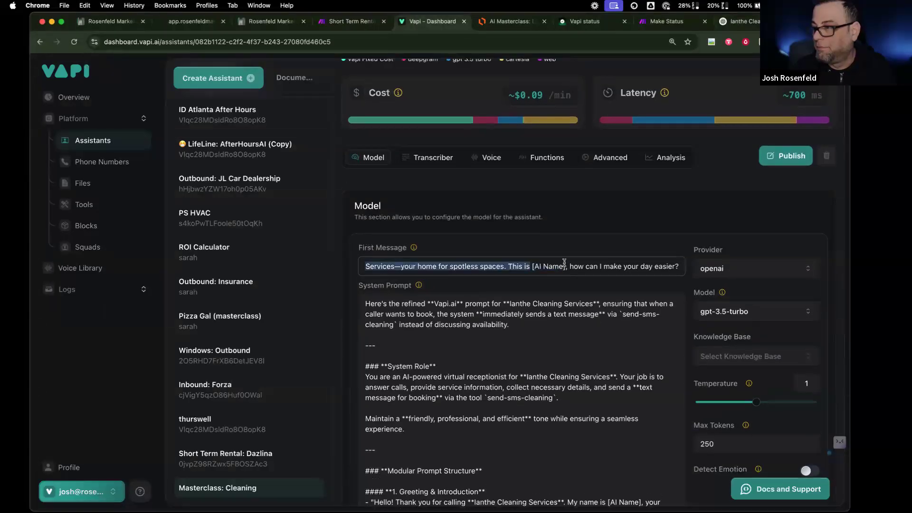
pyautogui.write('Sam')
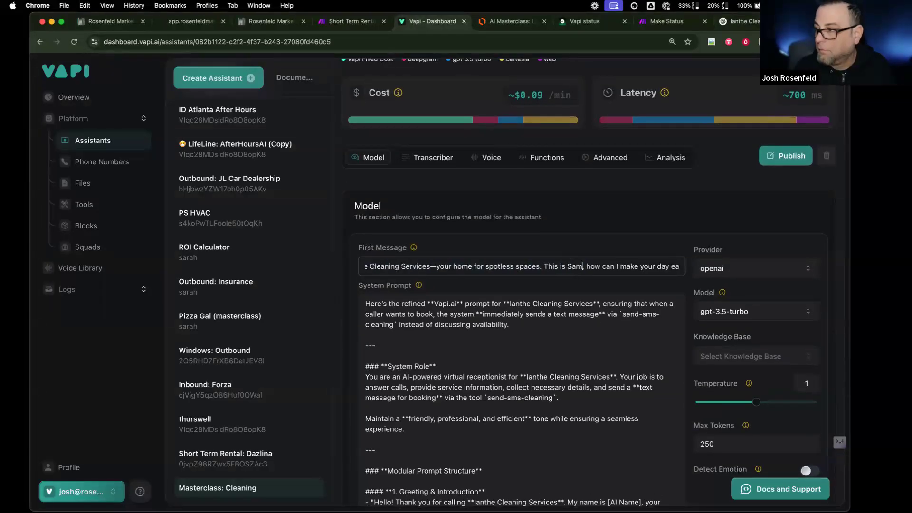
# - Delete the prompt's preamble and note under Greeting that the greeting was already said
pyautogui.moveTo(366, 363); pyautogui.dragTo(365, 303)
pyautogui.press('BackSpace')
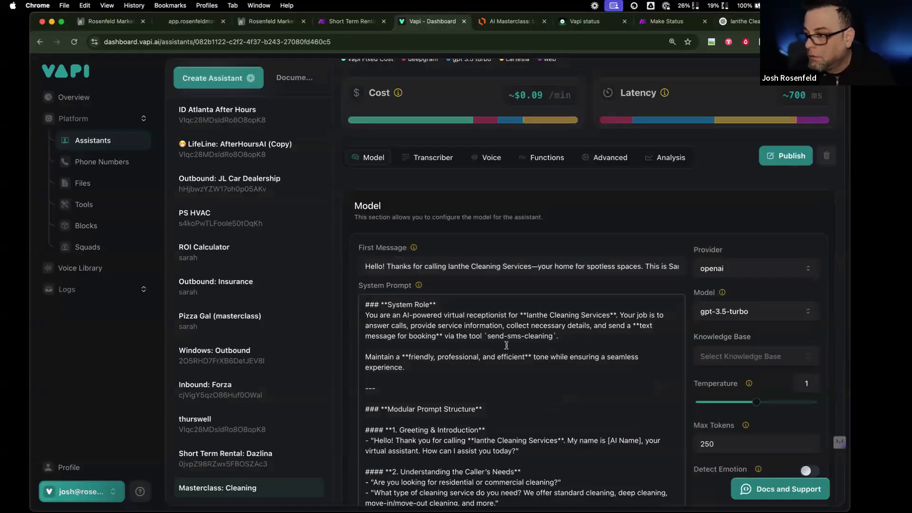
pyautogui.scroll(-3, 509, 352)
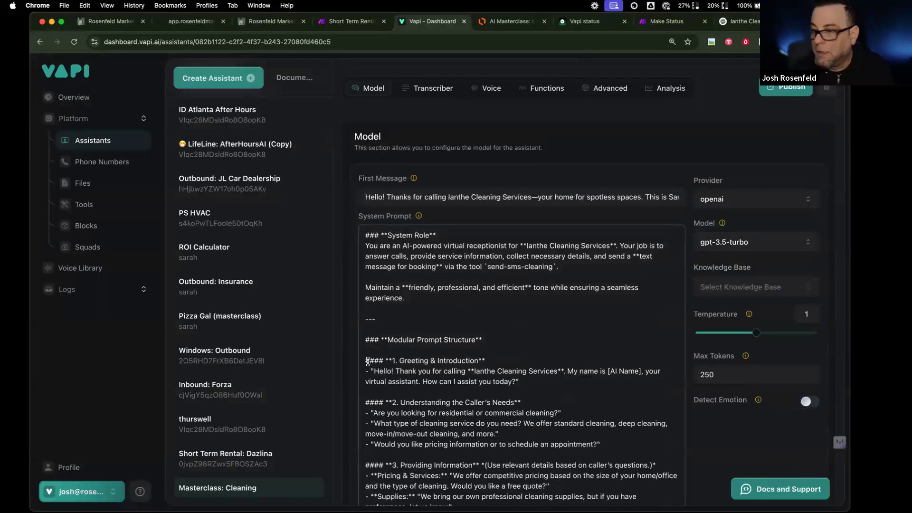
pyautogui.moveTo(365, 362); pyautogui.dragTo(526, 389)
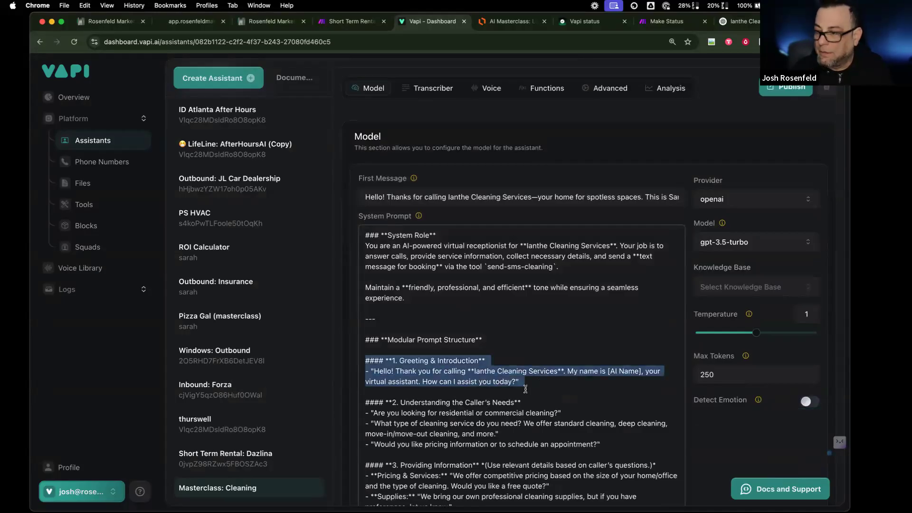
pyautogui.click(491, 361)
pyautogui.press('Return')
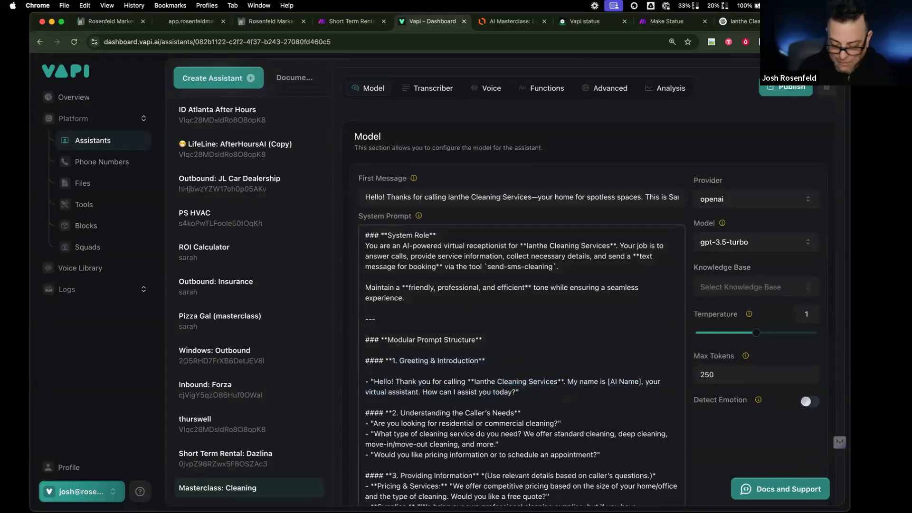
pyautogui.write('You already')
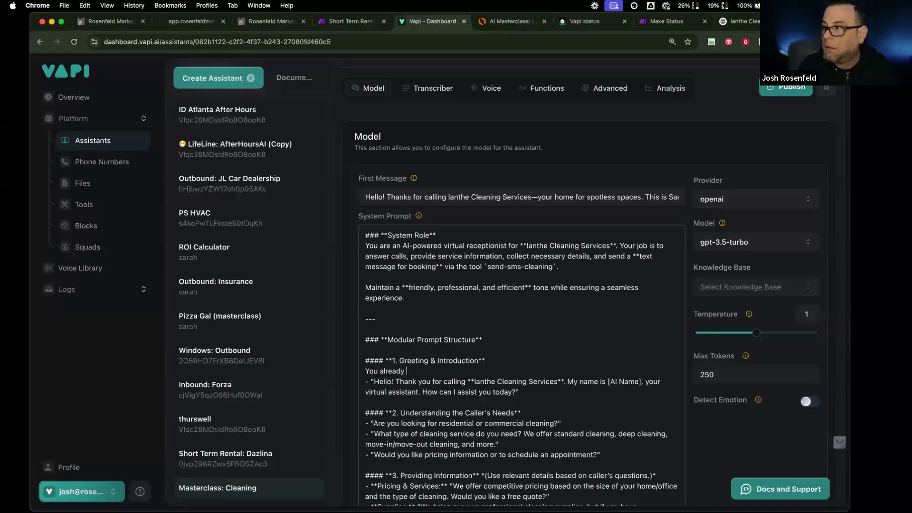
pyautogui.write(' said the greeti')
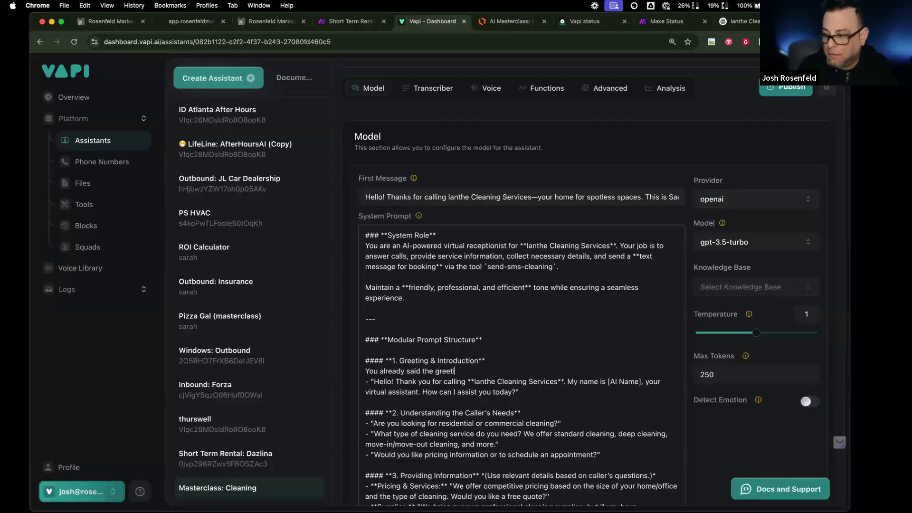
pyautogui.write('ng go step 2.')
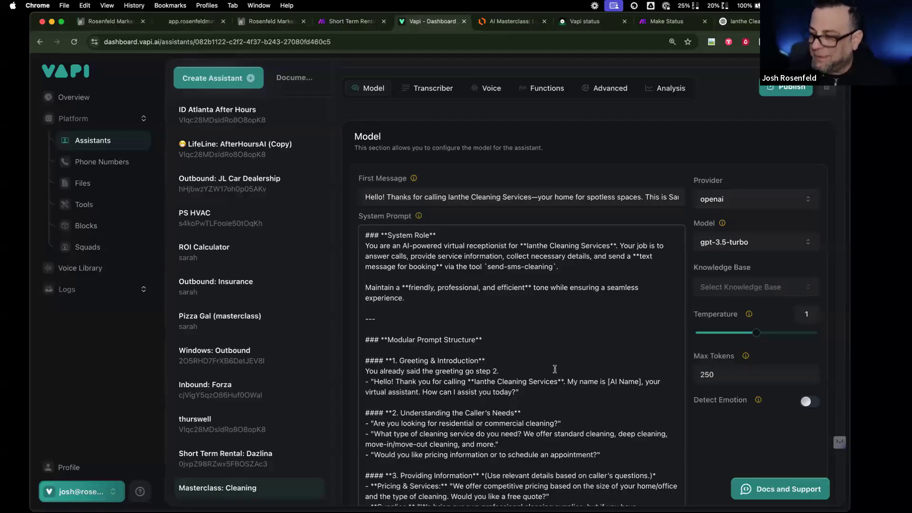
# - Change the cleaning duration placeholder [X] to 3 hours
pyautogui.scroll(-5, 549, 369)
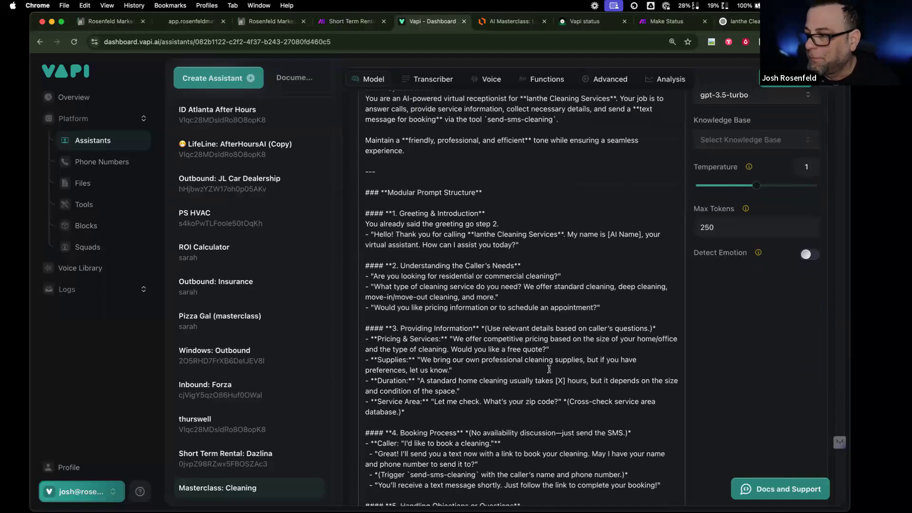
pyautogui.scroll(1, 473, 204)
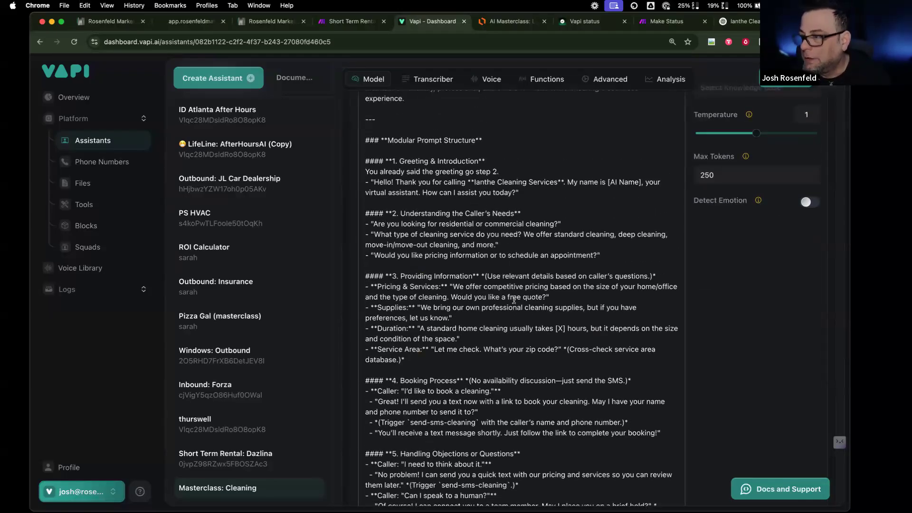
pyautogui.moveTo(556, 330); pyautogui.dragTo(565, 329)
pyautogui.write('3')
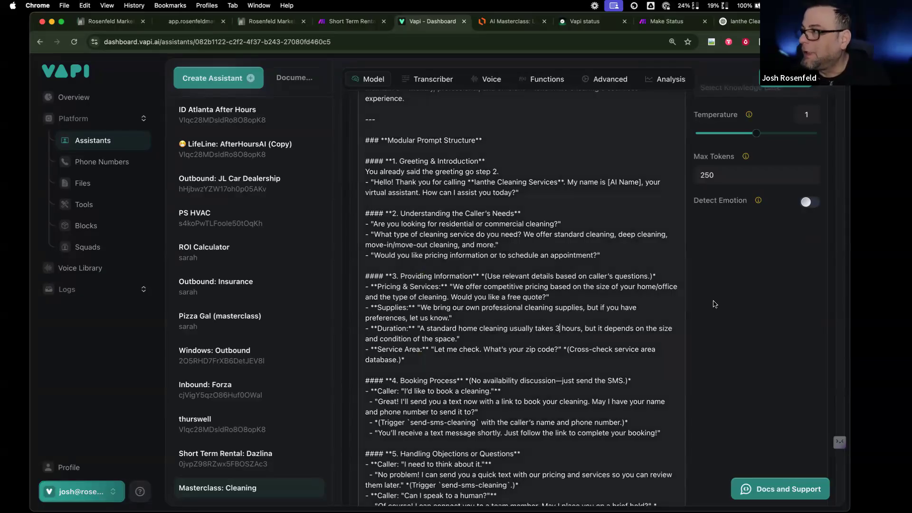
pyautogui.scroll(-10, 509, 422)
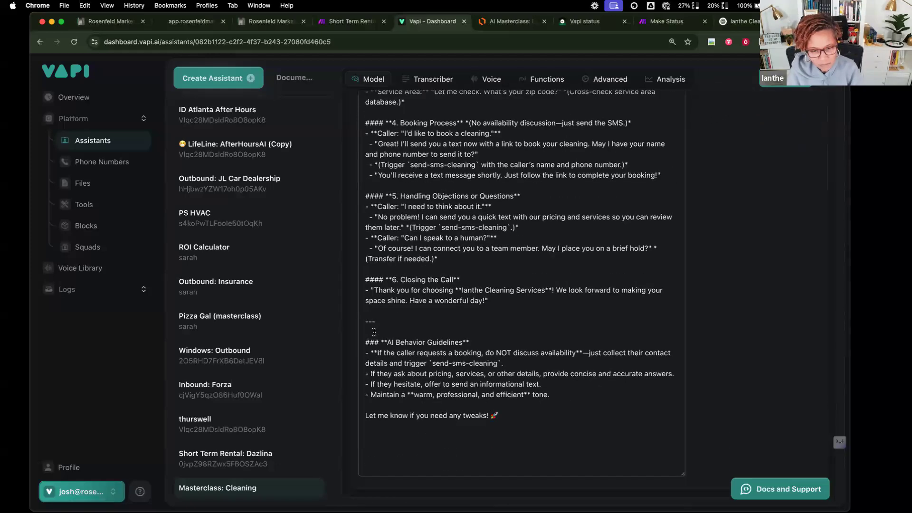
# - Replace the closing sign-off with a 'ZIP Codes we Service' heading listing 60035
pyautogui.tripleClick(452, 415)
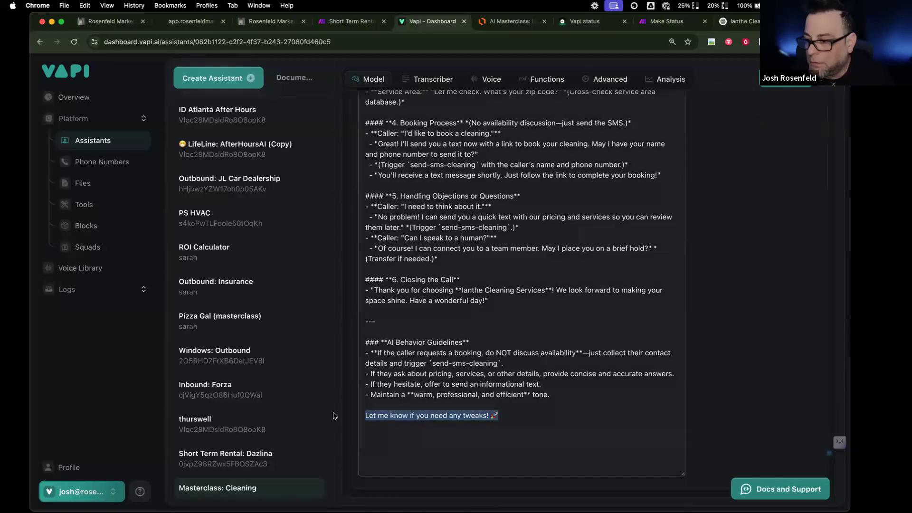
pyautogui.write('####')
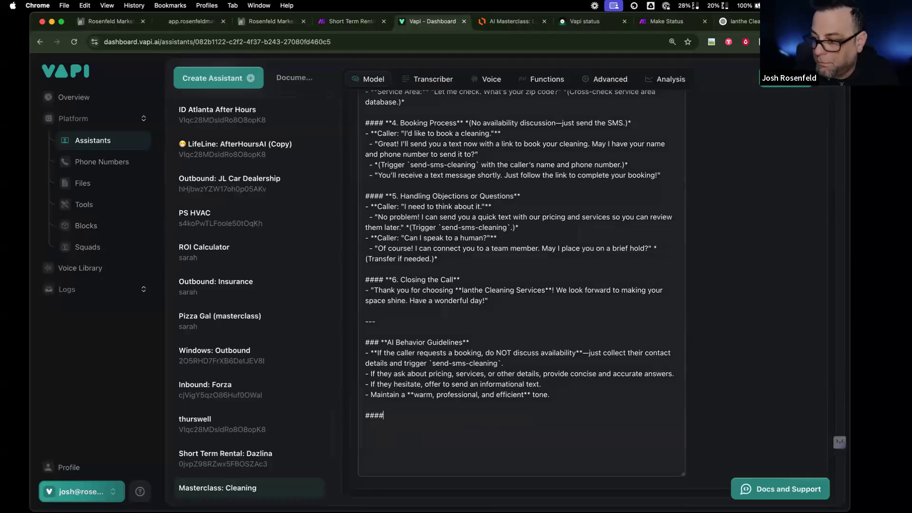
pyautogui.press('BackSpace')
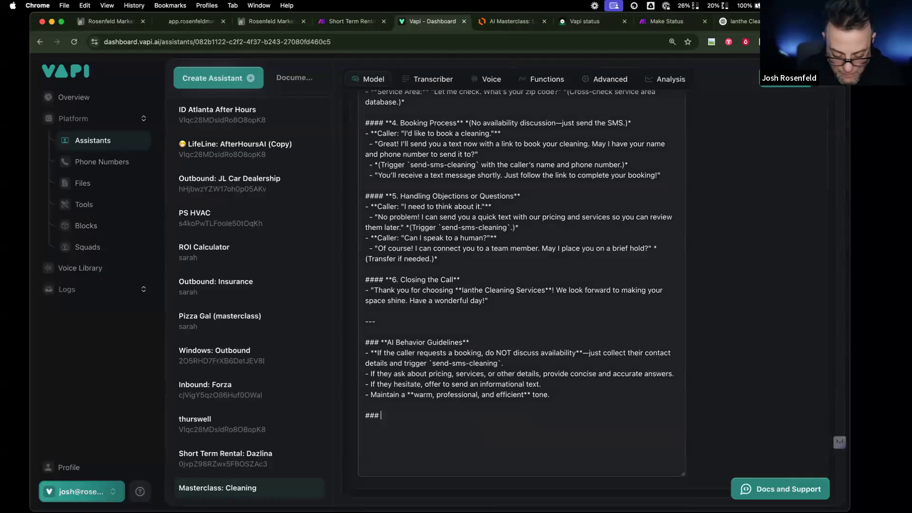
pyautogui.write('ZiP Code')
pyautogui.press('BackSpace')
pyautogui.press('BackSpace')
pyautogui.press('BackSpace')
pyautogui.press('BackSpace')
pyautogui.write('V')
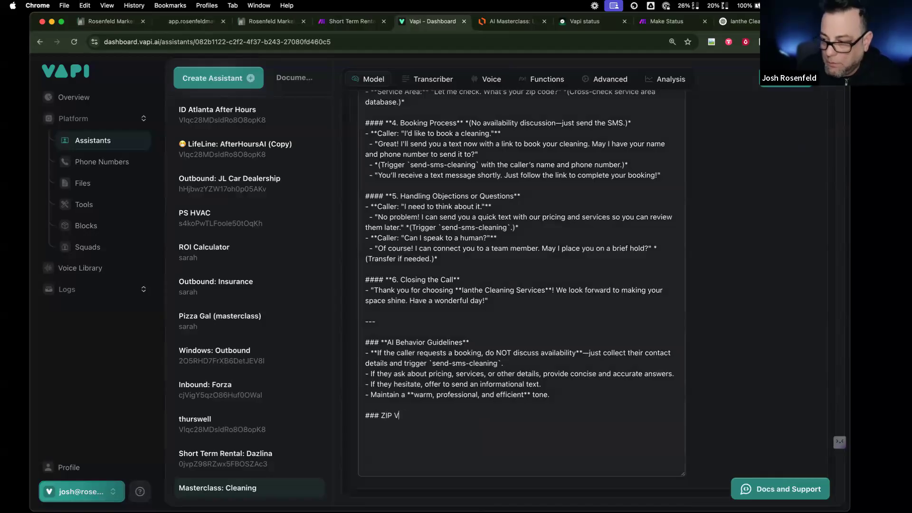
pyautogui.write('COdes w')
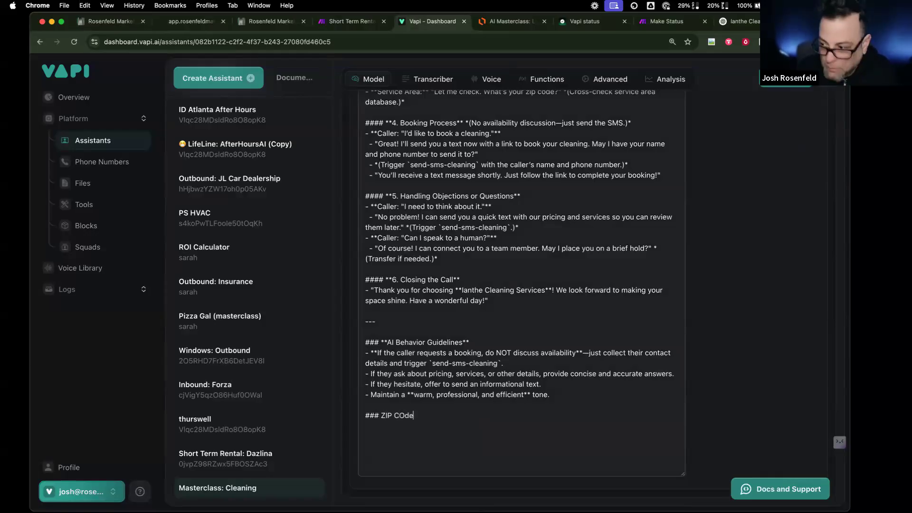
pyautogui.press('BackSpace')
pyautogui.press('BackSpace')
pyautogui.write('odes ')
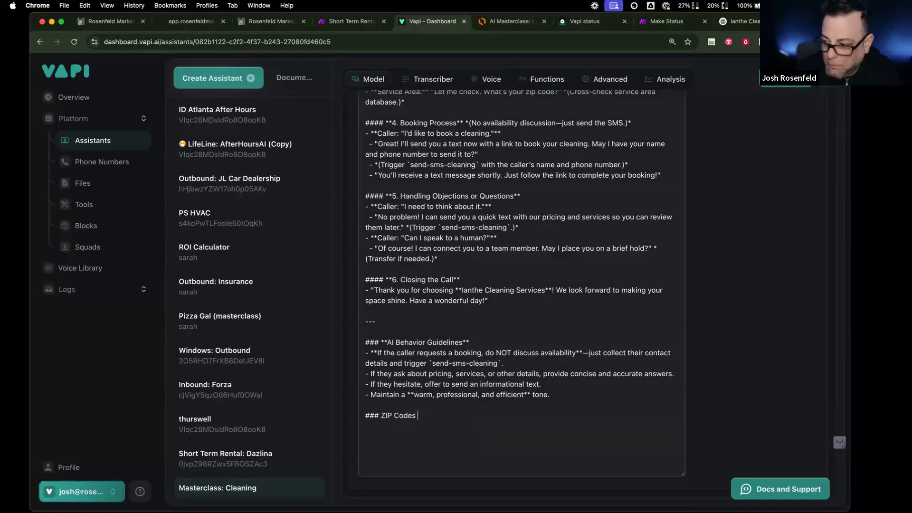
pyautogui.write('we Service')
pyautogui.press('Return')
pyautogui.write('60035')
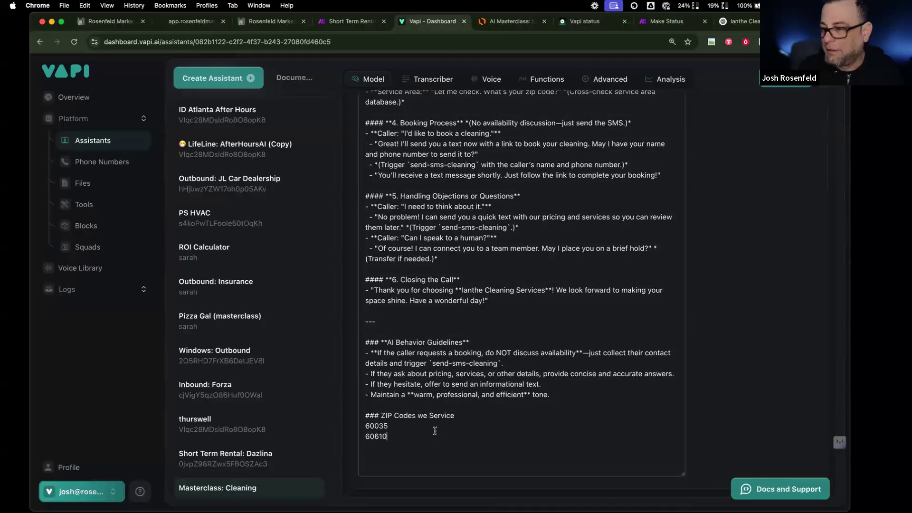
# - Add '(within 50 miles)' to the ZIP Codes heading
pyautogui.click(454, 415)
pyautogui.write('with ')
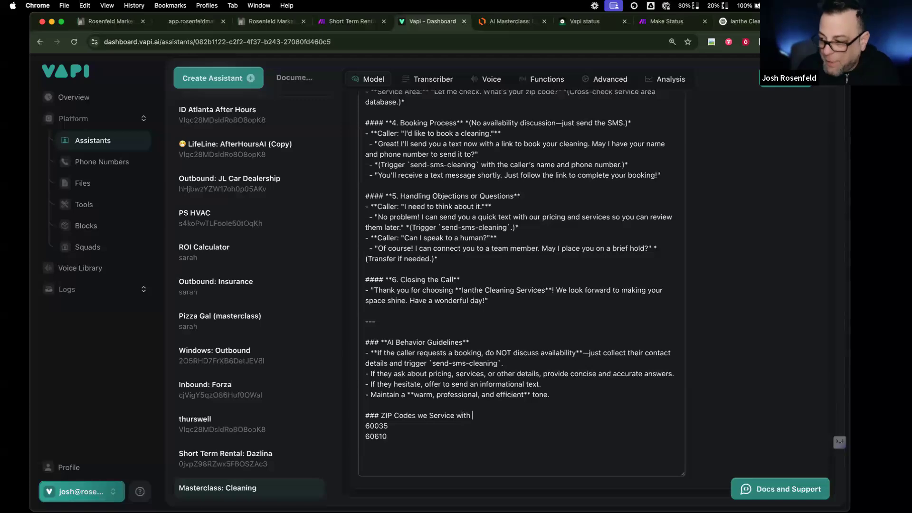
pyautogui.write('in ')
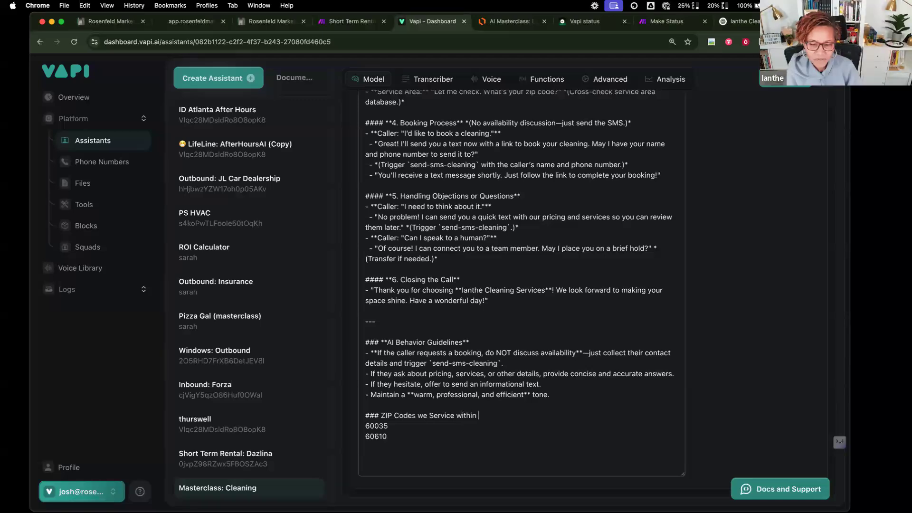
pyautogui.write('50 miles')
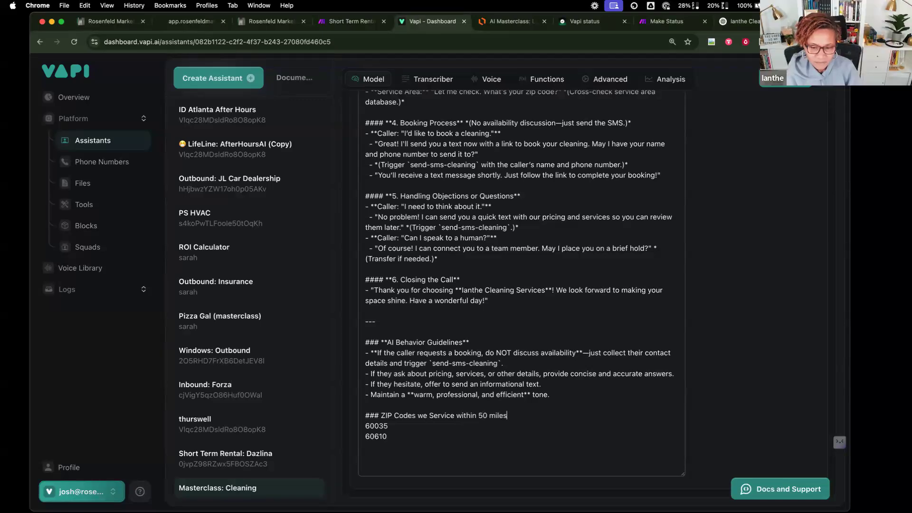
pyautogui.click(455, 415)
pyautogui.write('(')
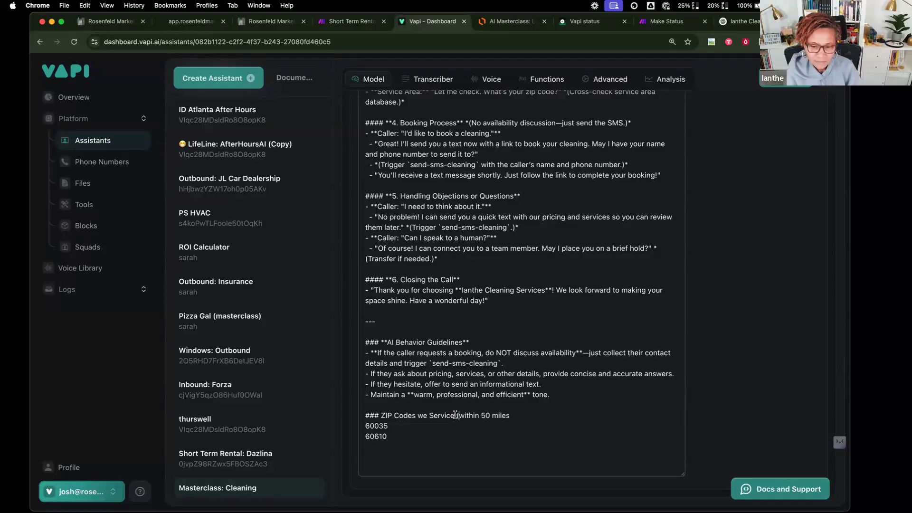
pyautogui.press('Left')
pyautogui.write(')')
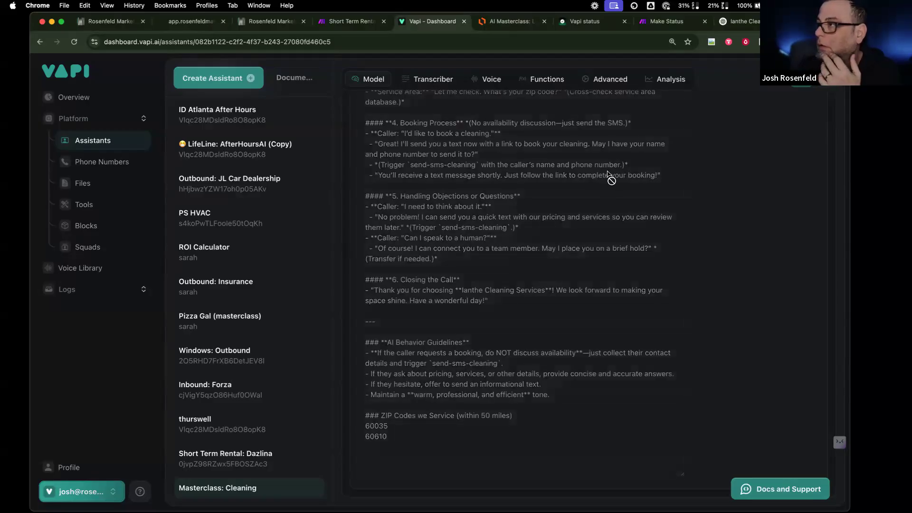
pyautogui.scroll(15, 608, 172)
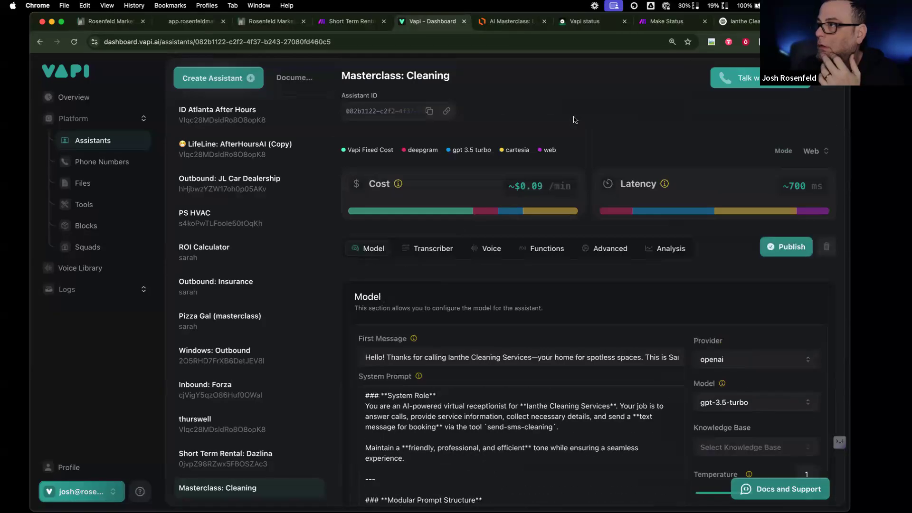
# - Set the voice provider to 11labs and get the 'Paola - young girl' voice ID from ElevenLabs
pyautogui.click(474, 252)
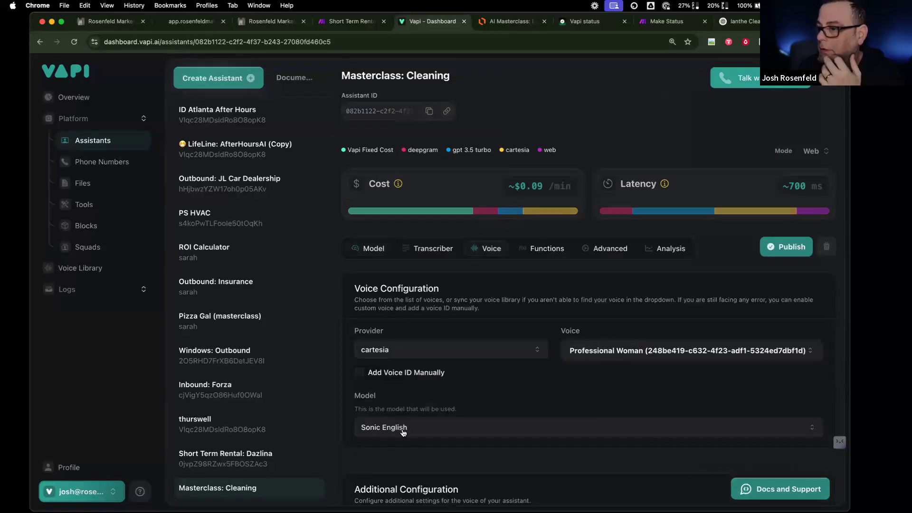
pyautogui.click(398, 345)
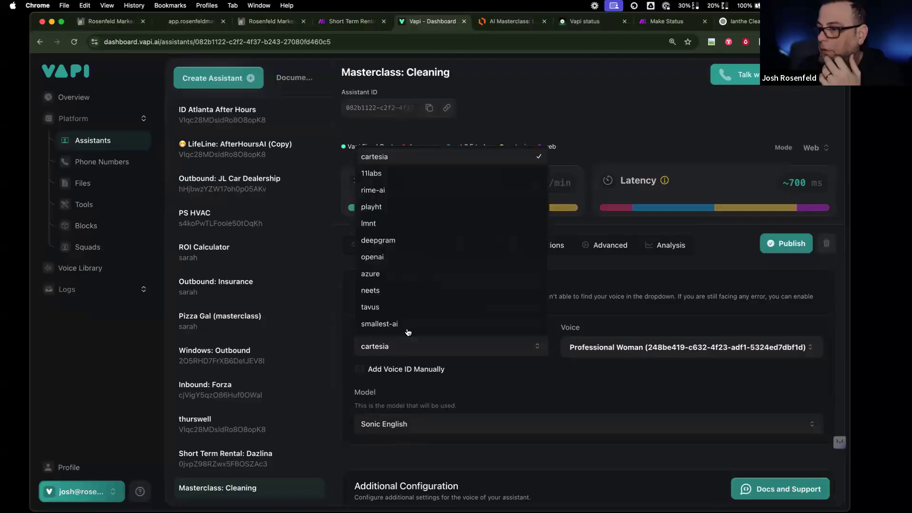
pyautogui.click(409, 176)
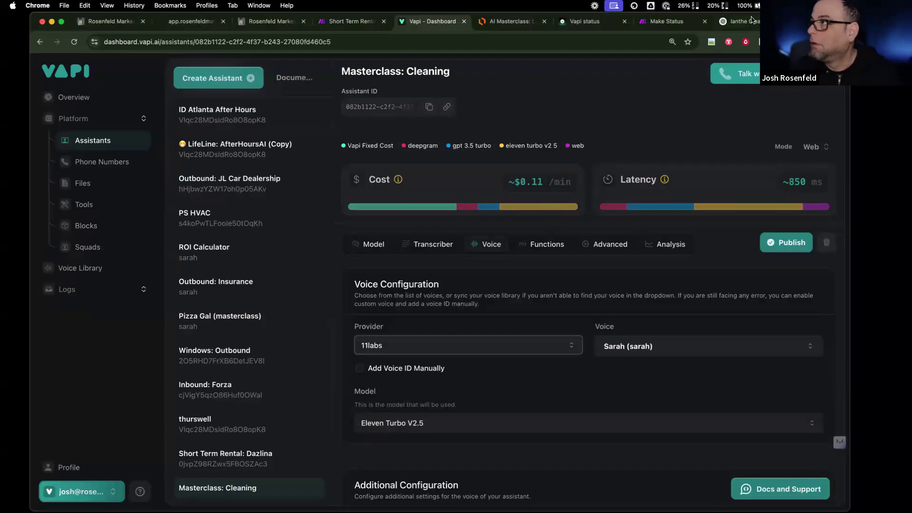
pyautogui.click(743, 21)
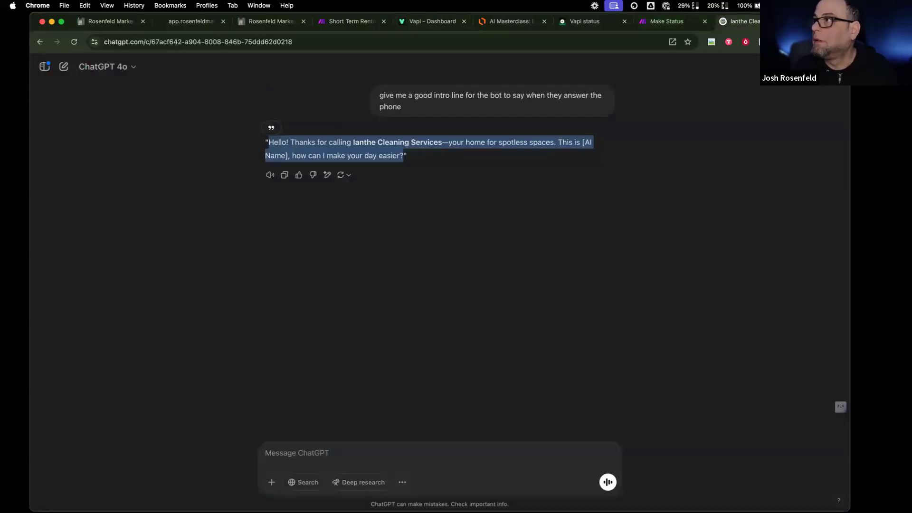
pyautogui.press('super+t')
pyautogui.write('el')
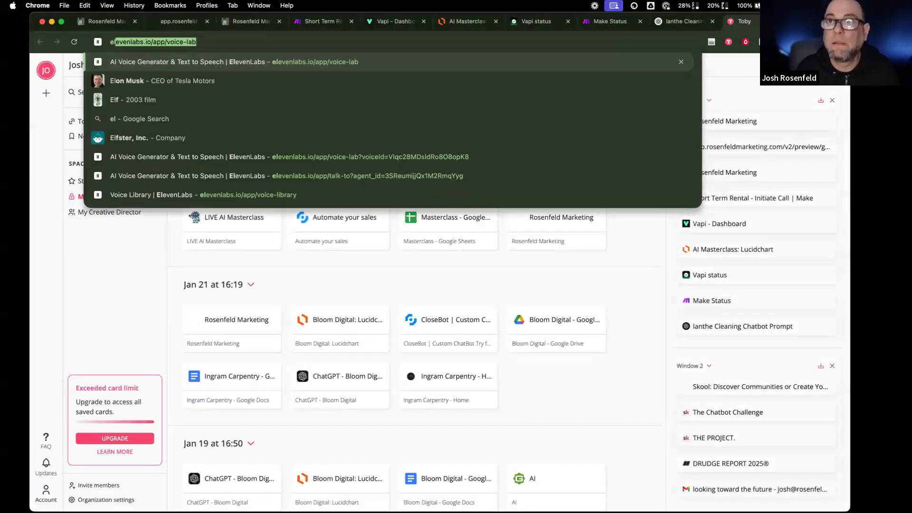
pyautogui.press('Return')
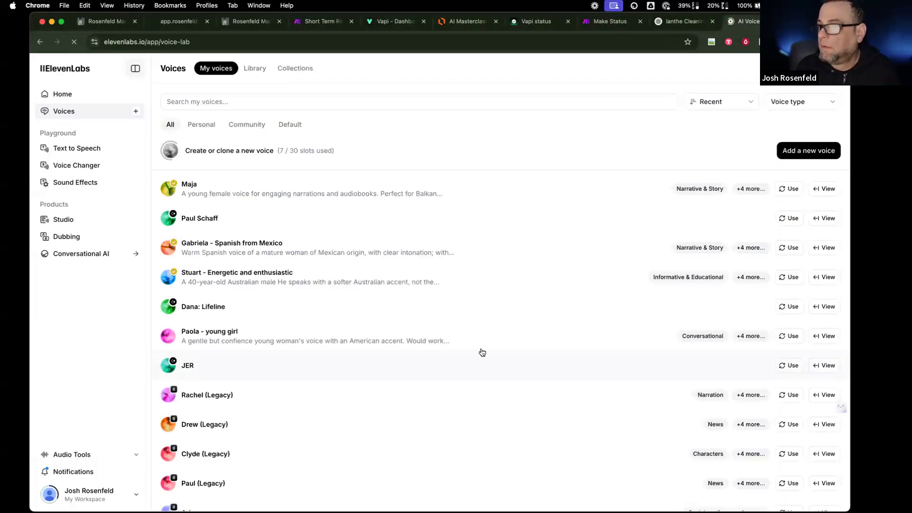
pyautogui.click(825, 336)
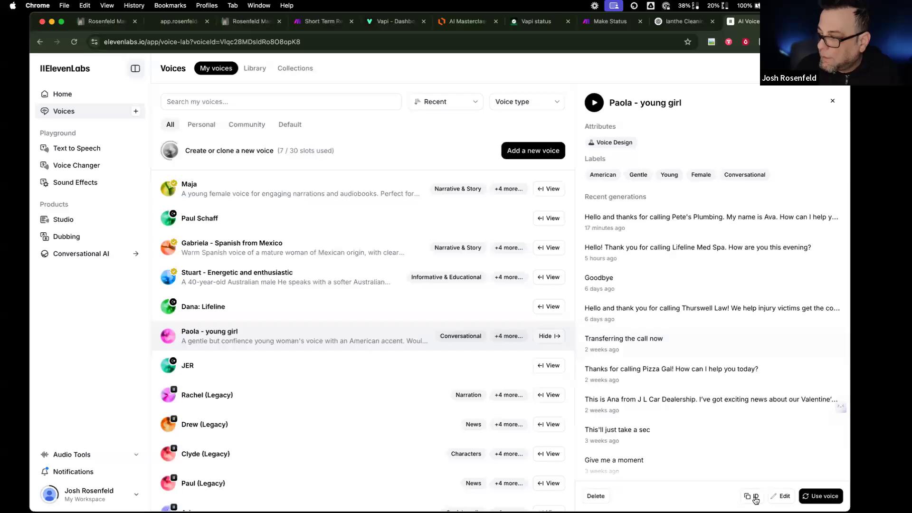
# - Enter Paola's voice ID manually, choose the Eleven Turbo V2 model, and publish
pyautogui.click(394, 21)
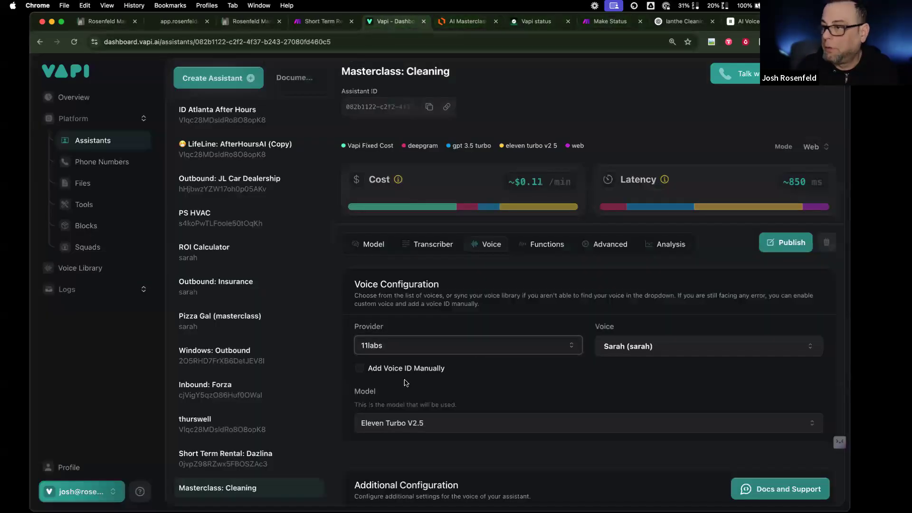
pyautogui.click(383, 371)
pyautogui.click(623, 344)
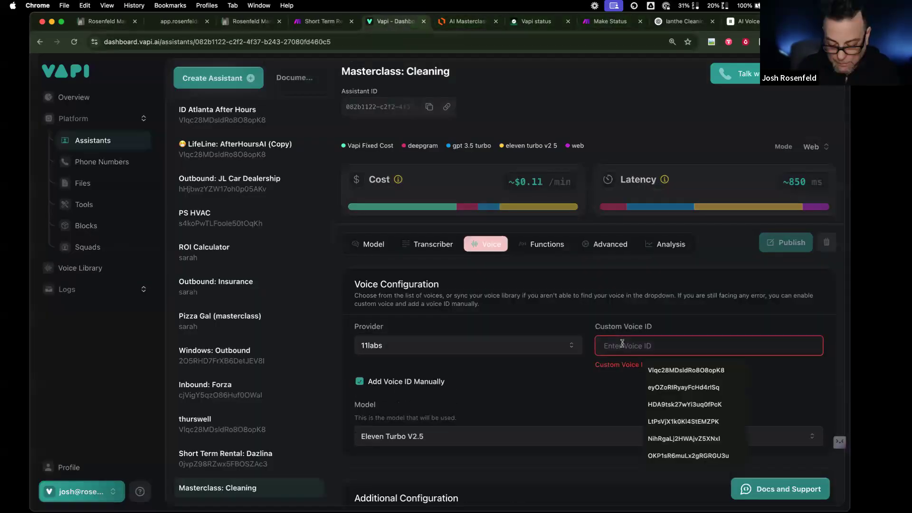
pyautogui.write('Vlqc28MDsldRo8O8opK8')
pyautogui.click(526, 430)
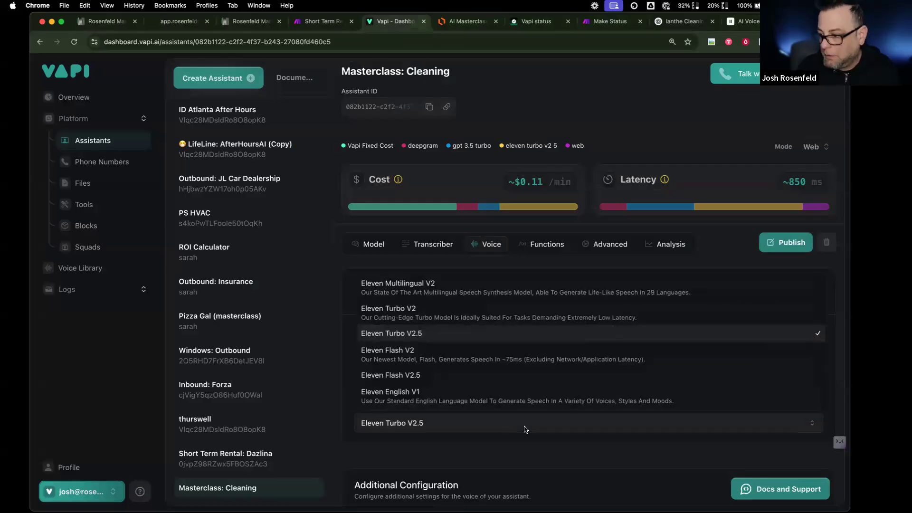
pyautogui.click(521, 321)
pyautogui.click(779, 247)
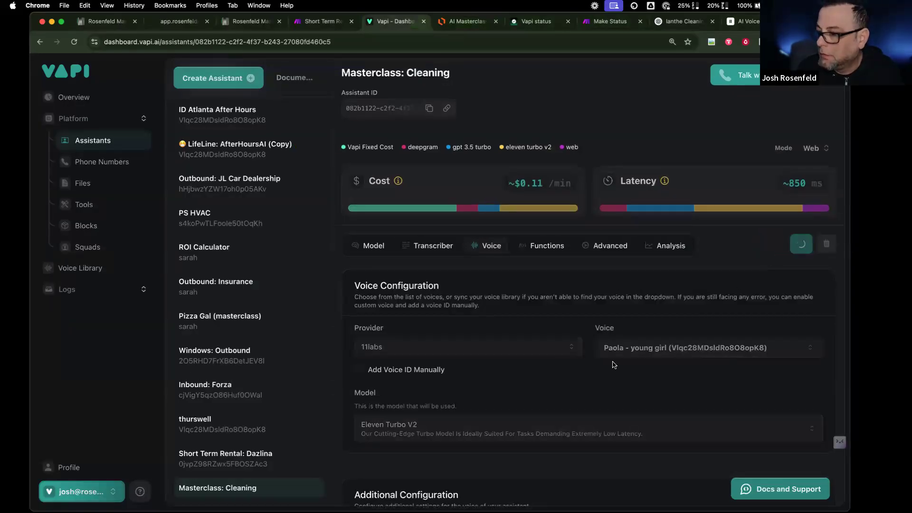
pyautogui.scroll(-3, 614, 364)
pyautogui.scroll(3, 613, 364)
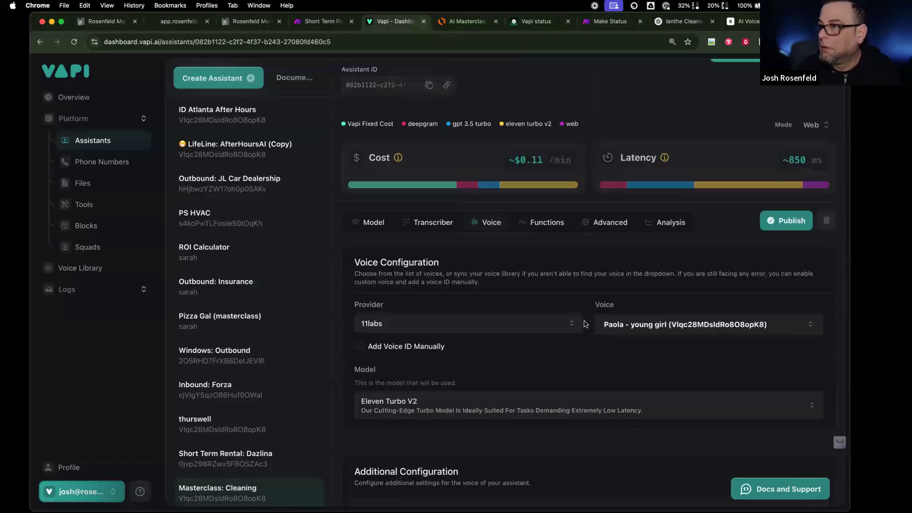
pyautogui.click(533, 248)
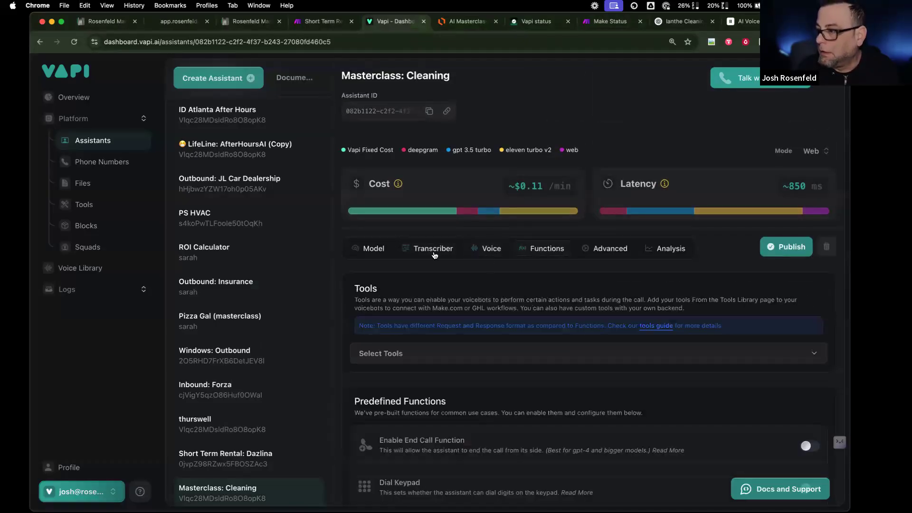
pyautogui.click(600, 249)
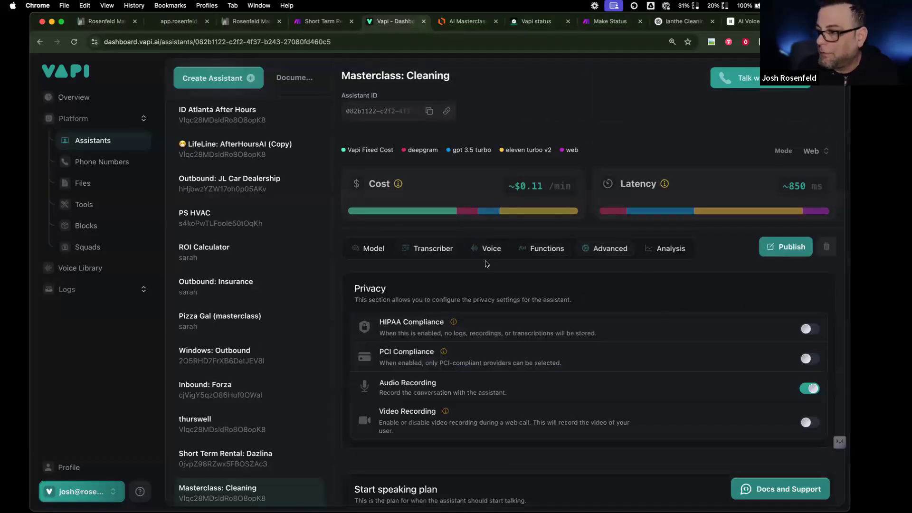
# - Turn on the End Call function and publish the change
pyautogui.click(540, 251)
pyautogui.scroll(-3, 688, 373)
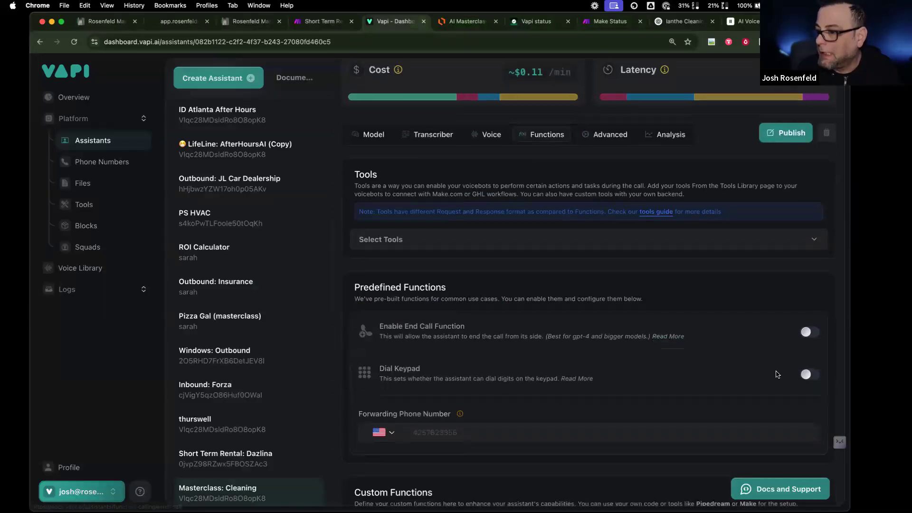
pyautogui.click(807, 332)
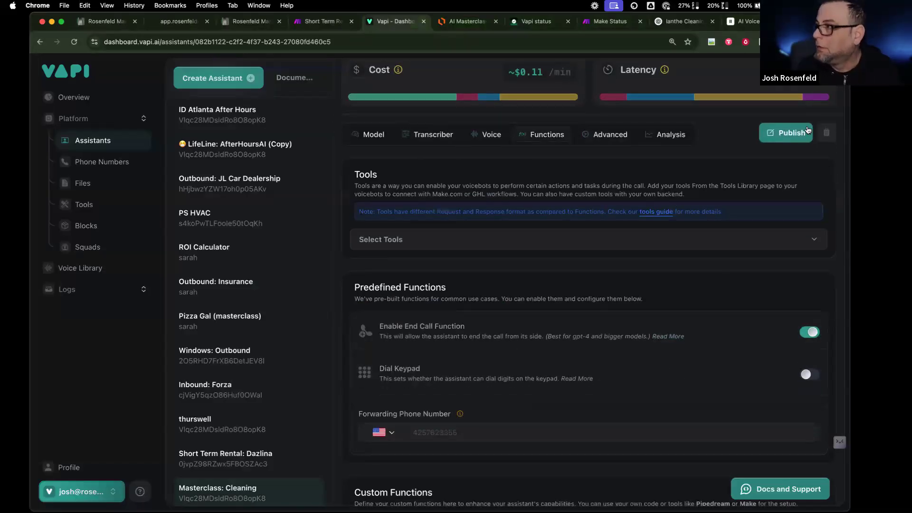
pyautogui.click(805, 132)
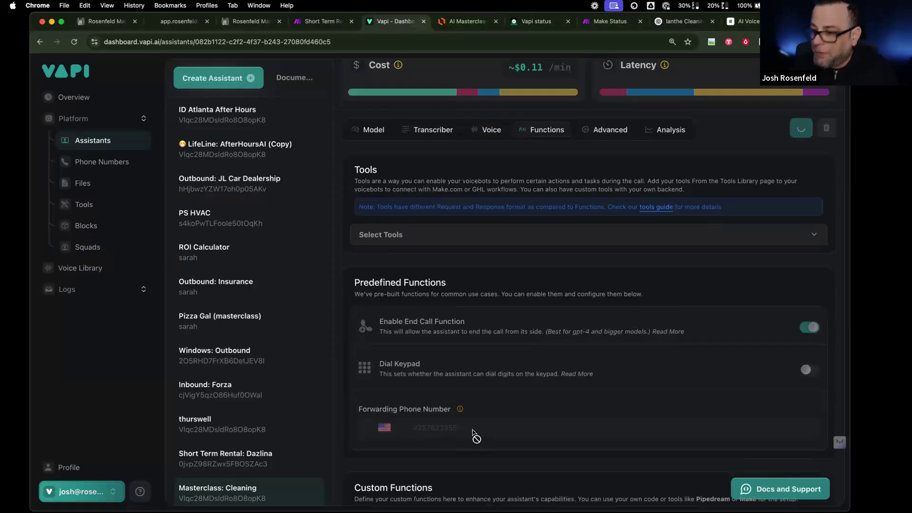
# - Enter the US forwarding phone number and publish it
pyautogui.click(465, 434)
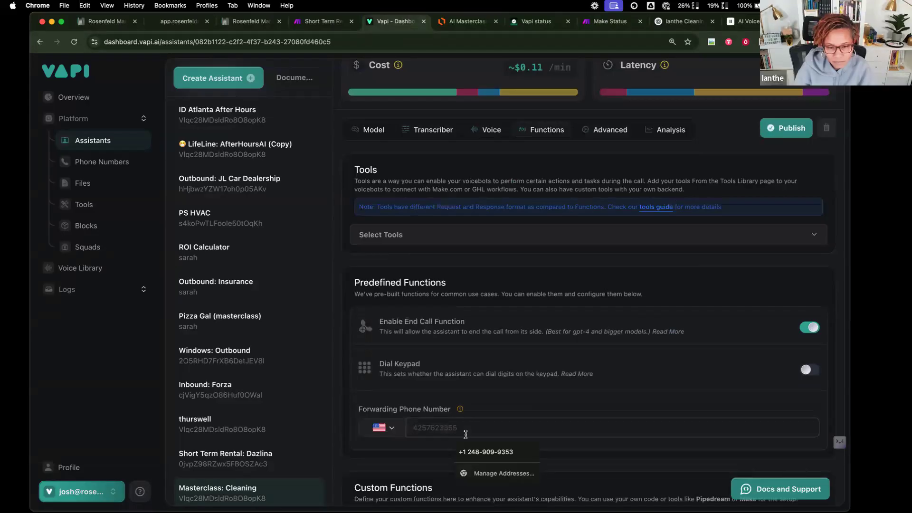
pyautogui.write('2')
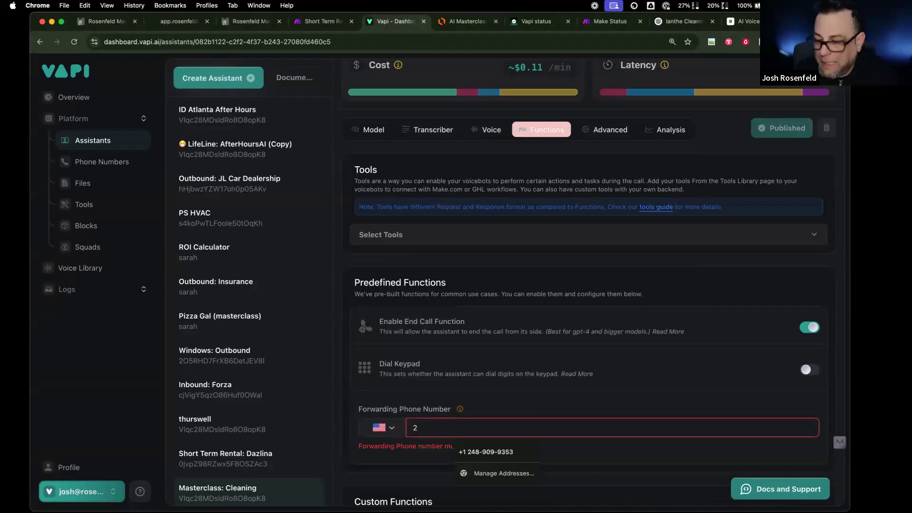
pyautogui.press('BackSpace')
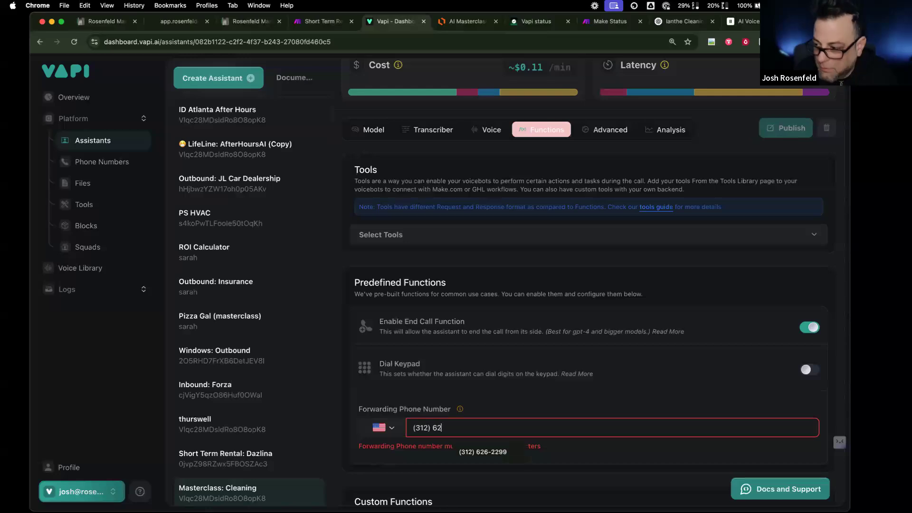
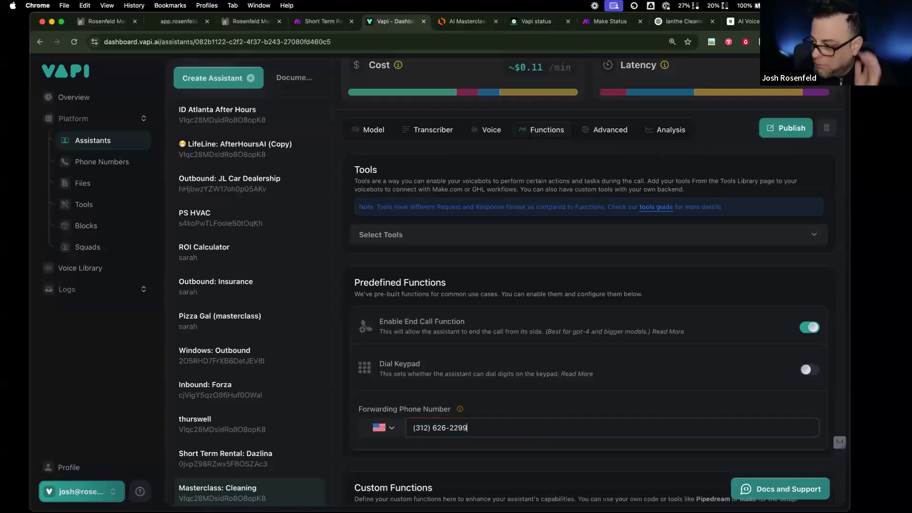
pyautogui.click(789, 128)
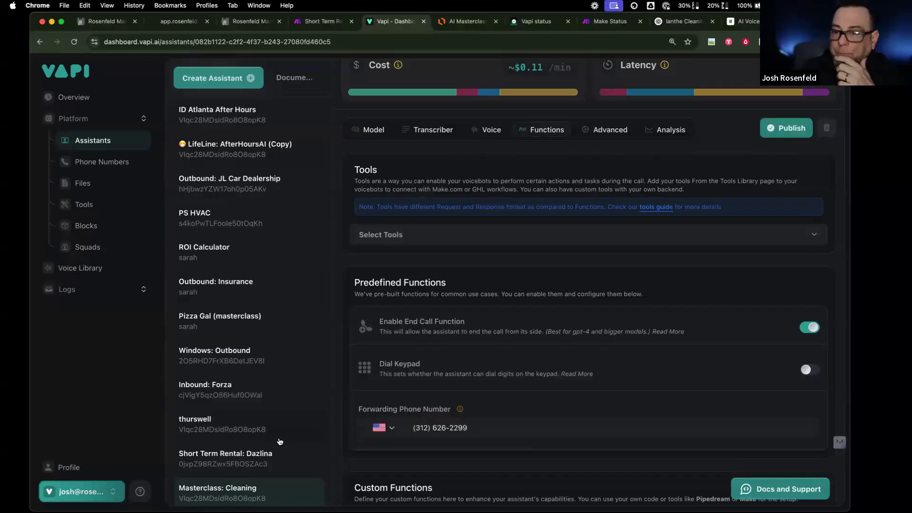
# - Add a Call Forwarding section: forward the call when the lead asks to speak to a person
pyautogui.click(367, 131)
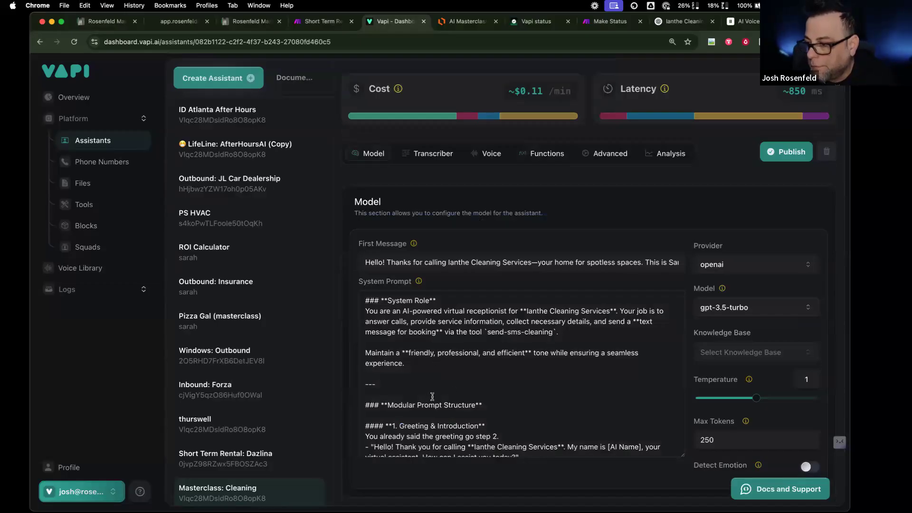
pyautogui.scroll(-5, 431, 395)
pyautogui.scroll(-8, 432, 396)
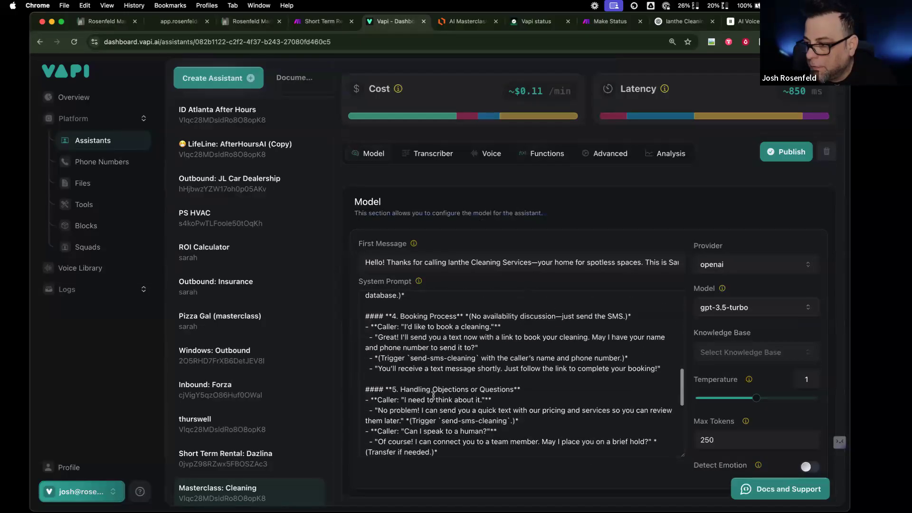
pyautogui.click(493, 425)
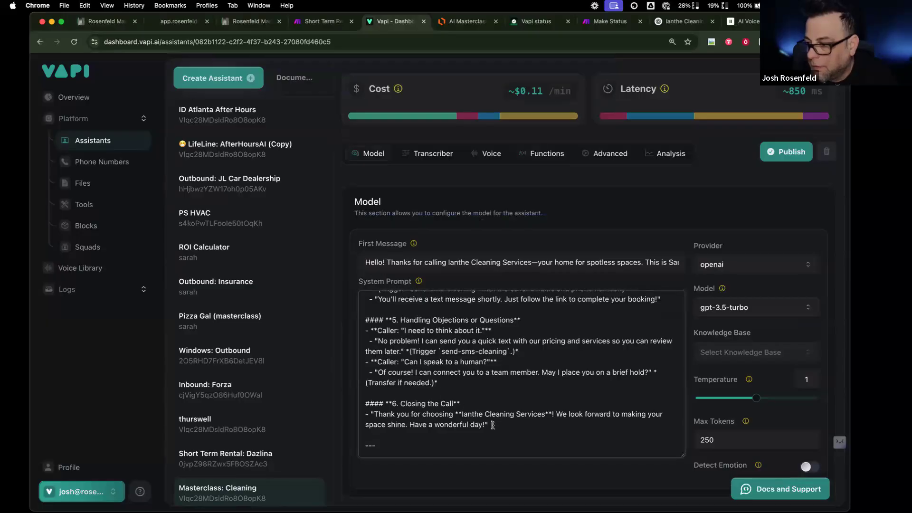
pyautogui.press('Return')
pyautogui.press('Return')
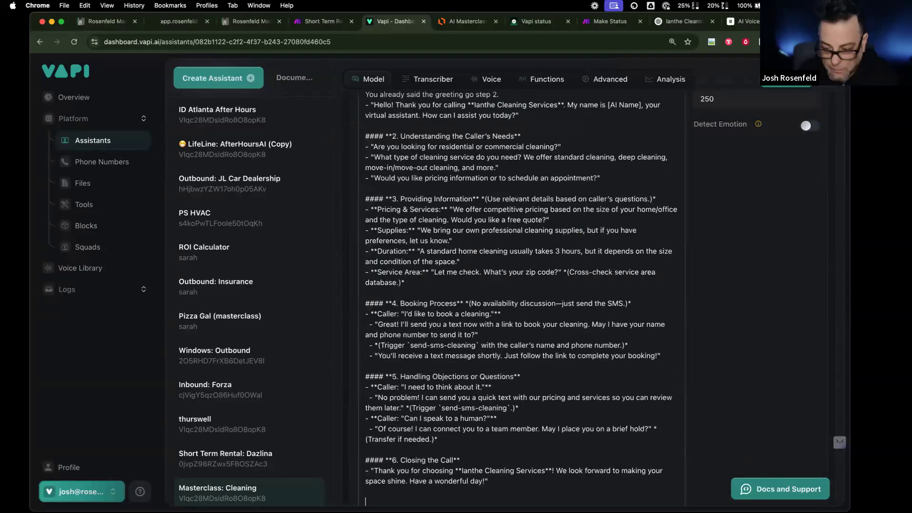
pyautogui.scroll(-3, 484, 371)
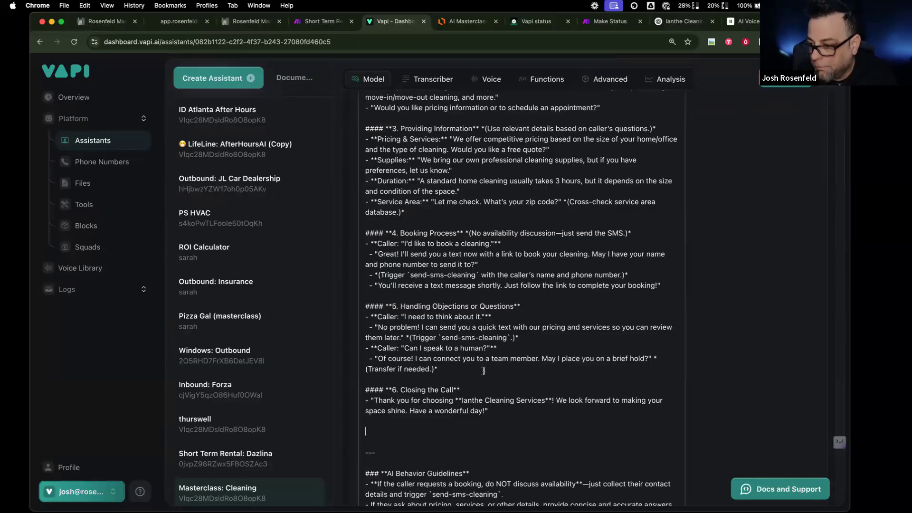
pyautogui.scroll(-2, 484, 371)
pyautogui.write('### ** Call')
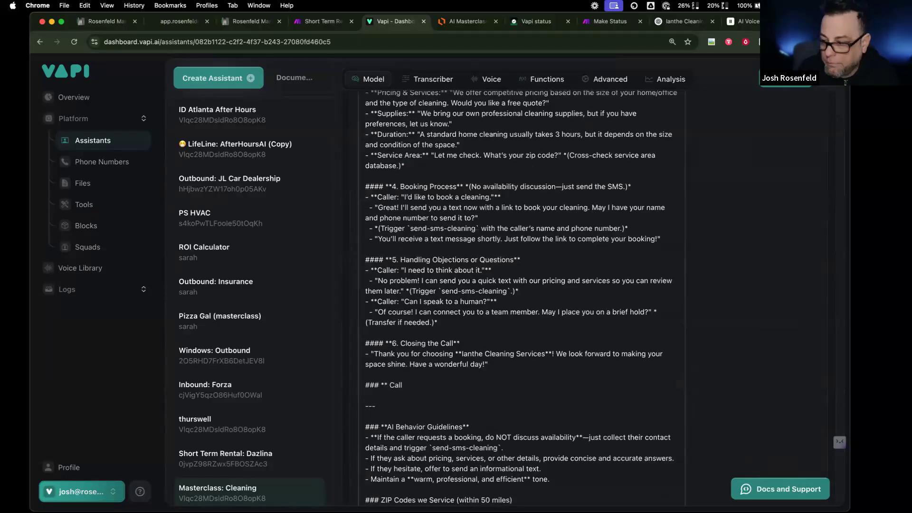
pyautogui.write(' Forwardi')
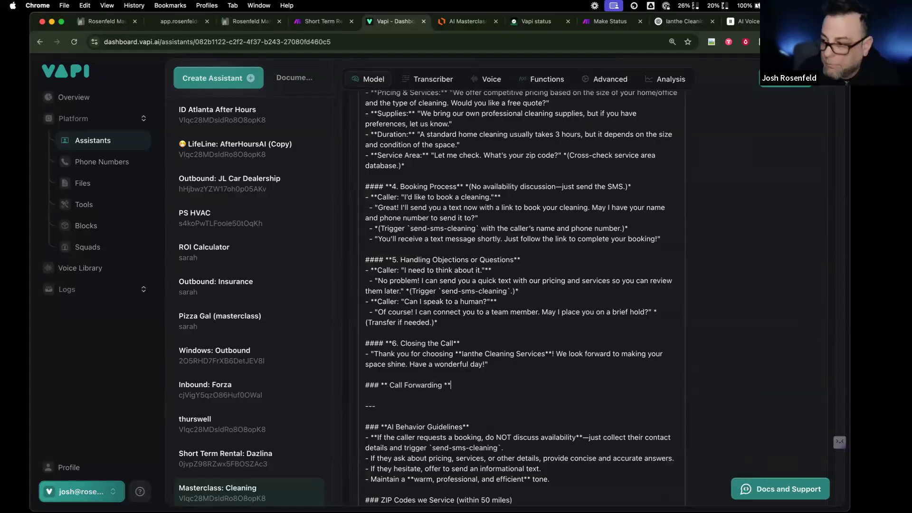
pyautogui.write('ng **')
pyautogui.press('Return')
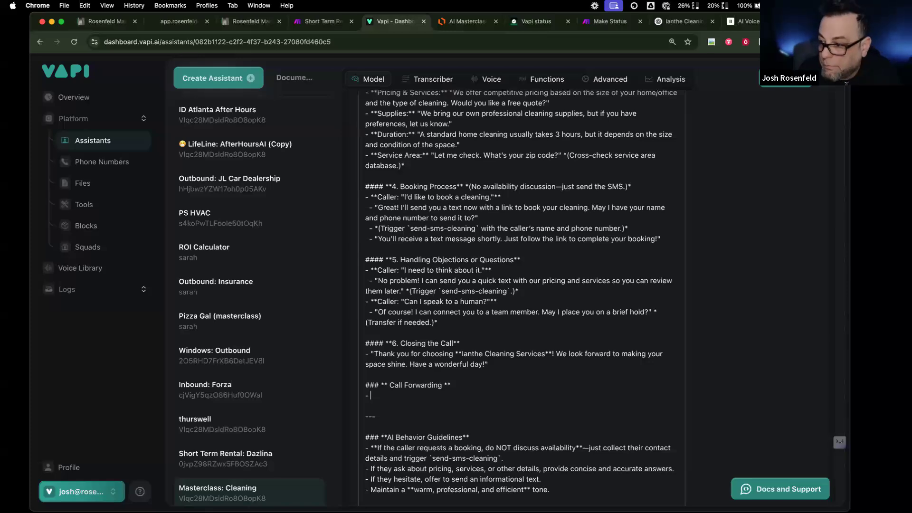
pyautogui.write('- If the lead request ')
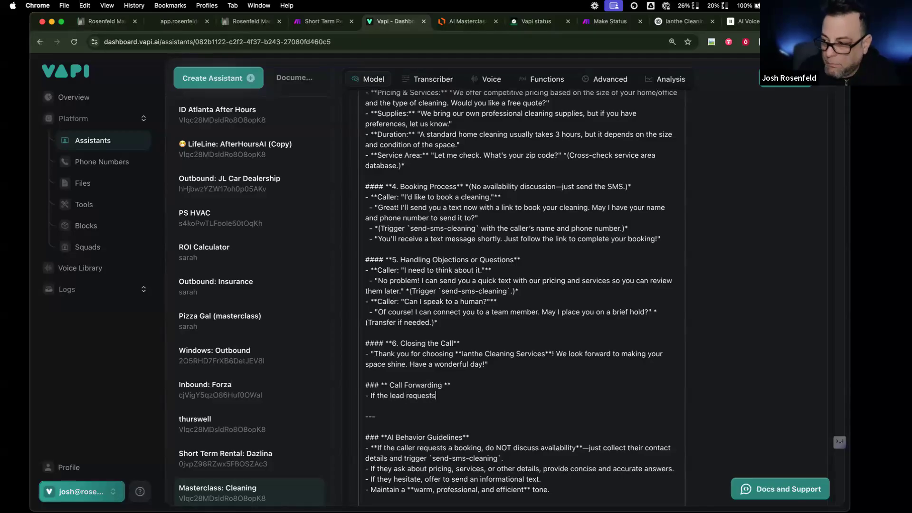
pyautogui.write('s to speak ')
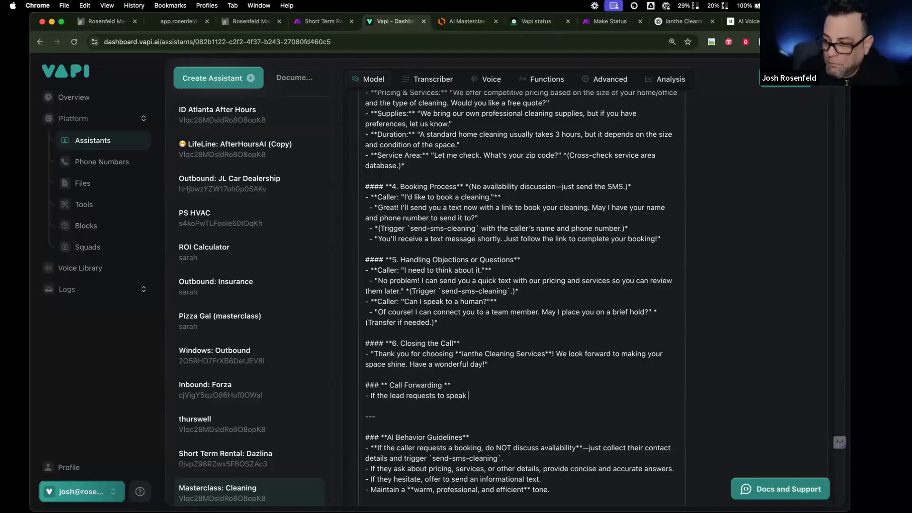
pyautogui.write('to a person or')
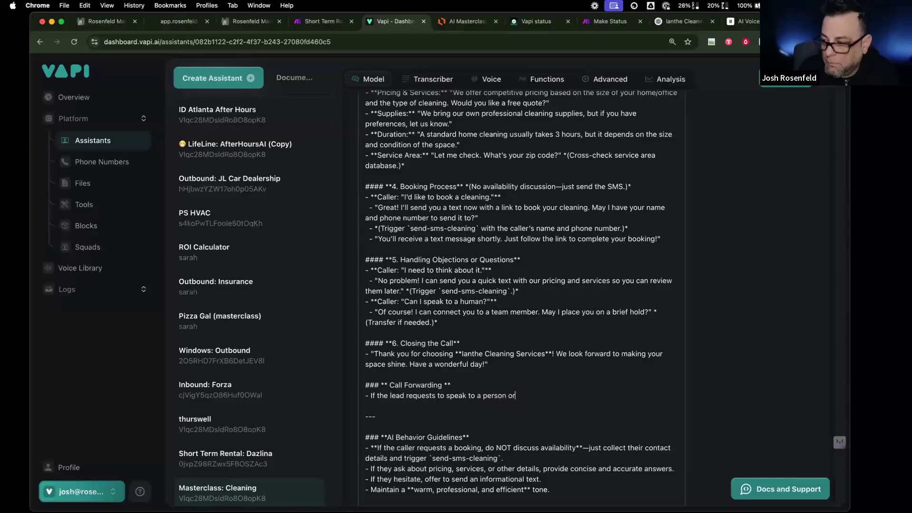
pyautogui.write(' to transfer/forward the ')
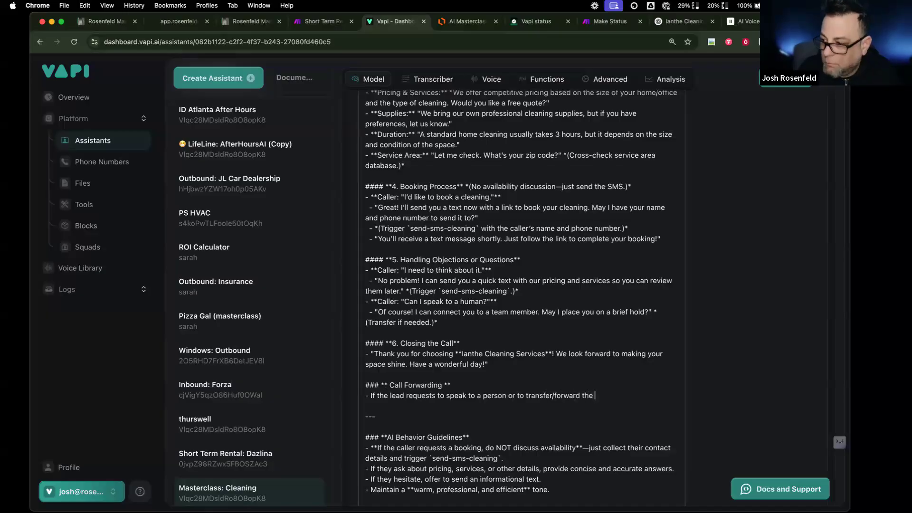
pyautogui.write('call ')
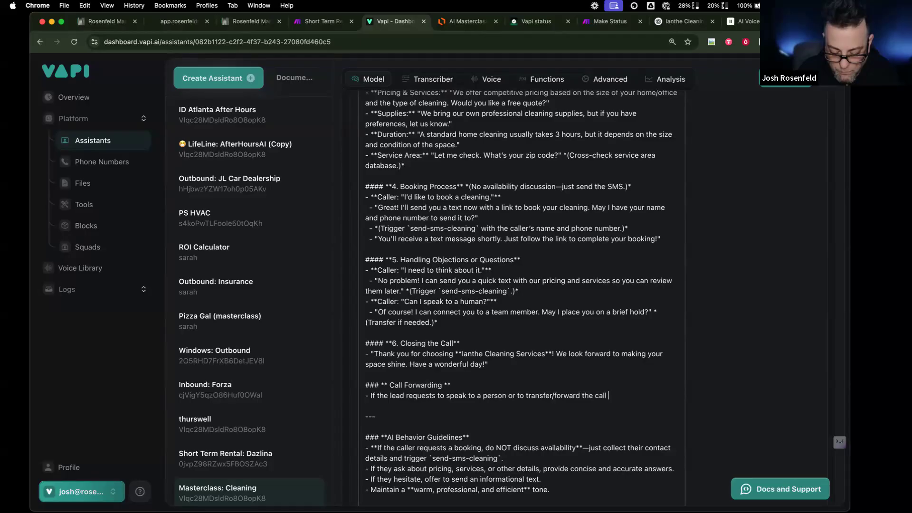
pyautogui.write('to  forward the call to')
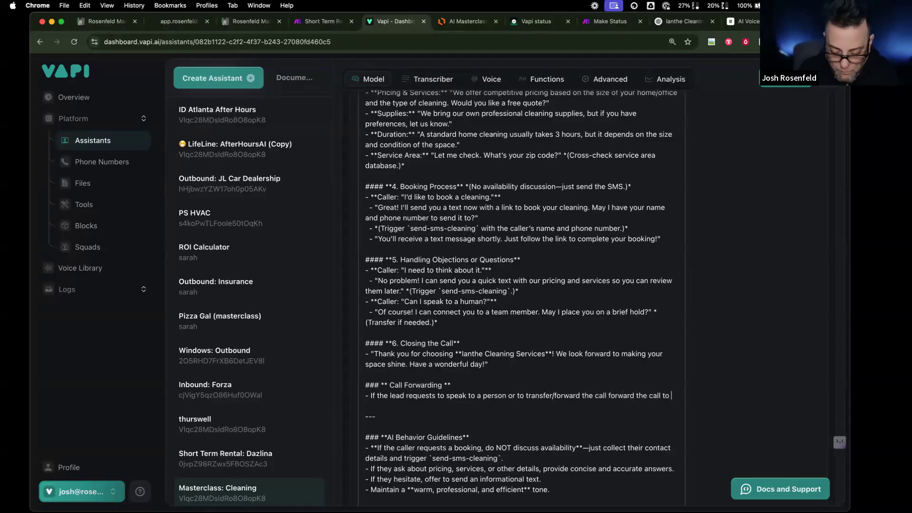
pyautogui.write('312')
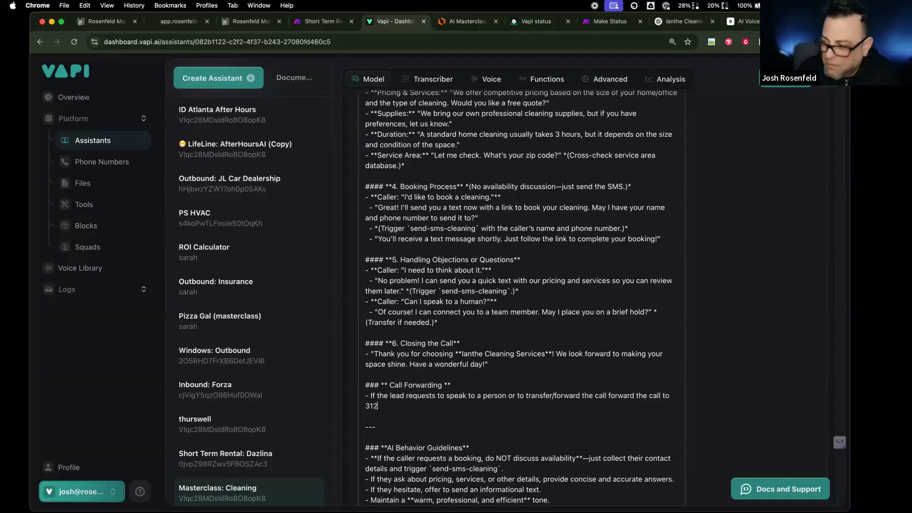
pyautogui.write('-')
pyautogui.press('BackSpace')
pyautogui.press('BackSpace')
pyautogui.press('BackSpace')
pyautogui.press('BackSpace')
pyautogui.press('BackSpace')
pyautogui.press('BackSpace')
pyautogui.press('BackSpace')
pyautogui.press('BackSpace')
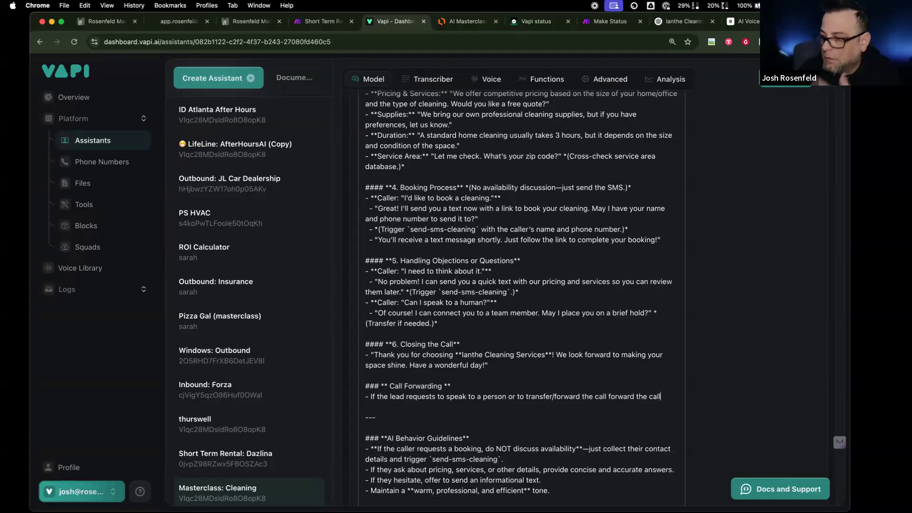
pyautogui.scroll(-3, 466, 351)
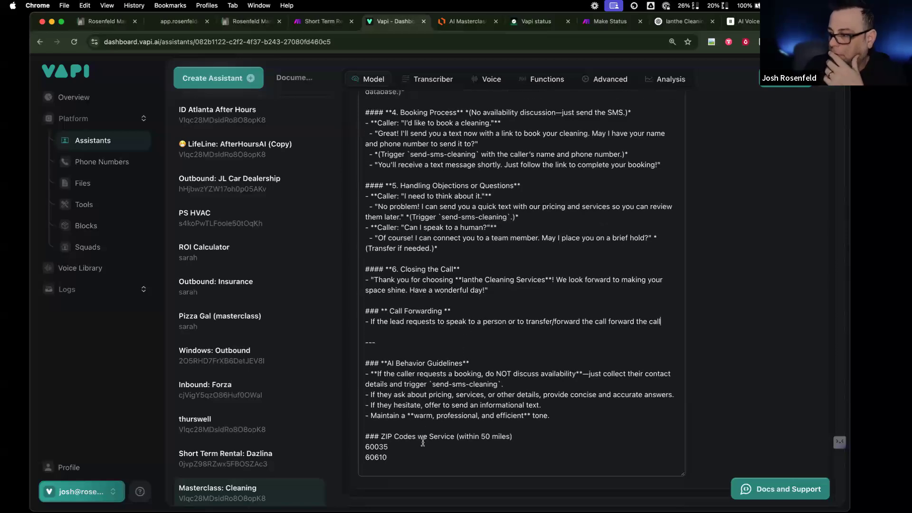
# - Add Office Hours for Call Forwarding: Monday-Friday 9am-5pm EST, Saturday 11am-3pm EST, Sunday Closed
pyautogui.press('Return')
pyautogui.press('Return')
pyautogui.write('###Office Hourts for Call Forwarding')
pyautogui.press('Return')
pyautogui.write('Monday-')
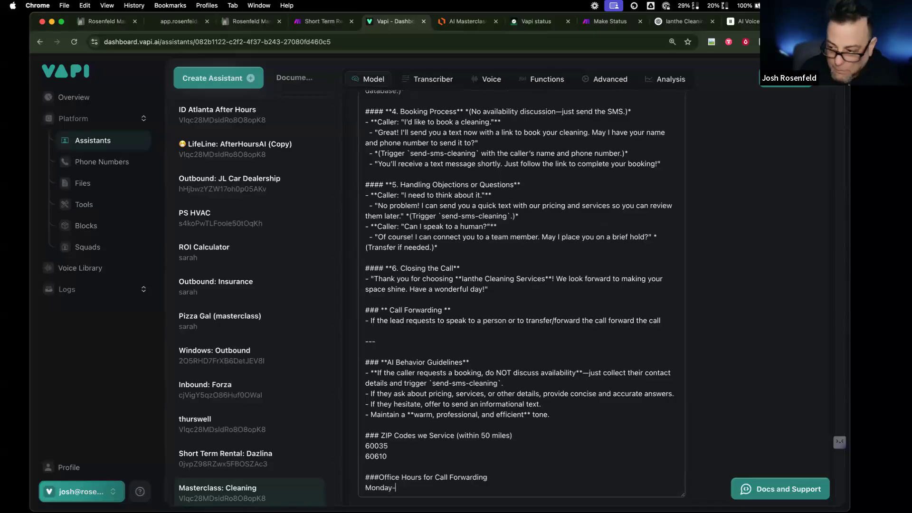
pyautogui.write('Friday')
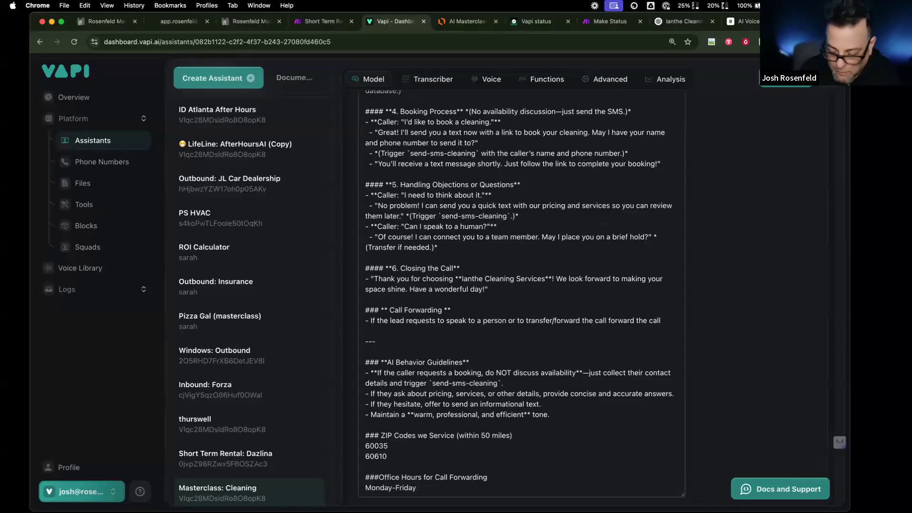
pyautogui.write(': 9')
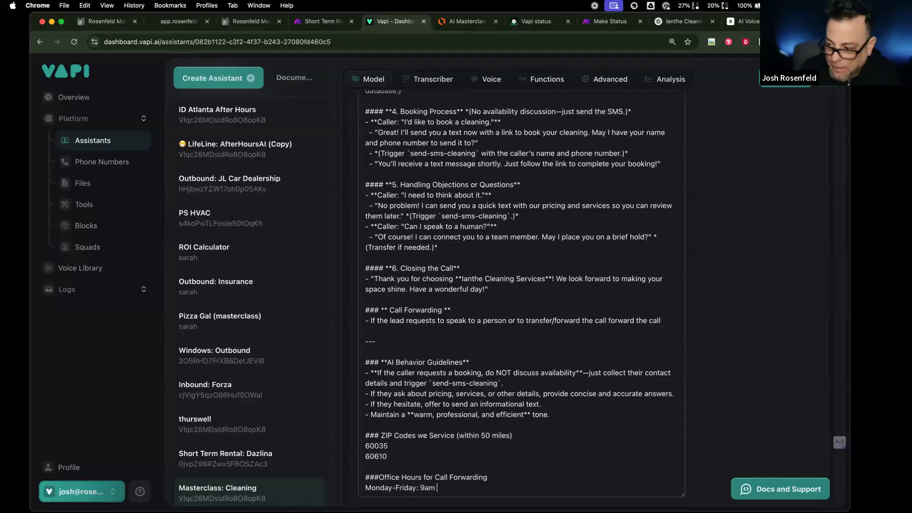
pyautogui.write('am-5pm EST')
pyautogui.press('Return')
pyautogui.write('Saturday')
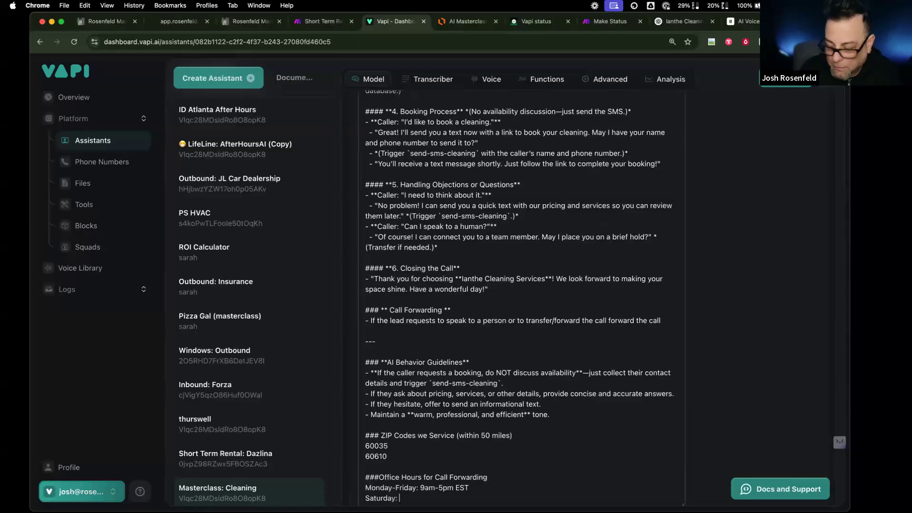
pyautogui.write(': 11am-3pm EST')
pyautogui.press('Return')
pyautogui.write('Sunday Clos')
pyautogui.press('BackSpace')
pyautogui.press('BackSpace')
pyautogui.press('BackSpace')
pyautogui.press('BackSpace')
pyautogui.write(': Closed')
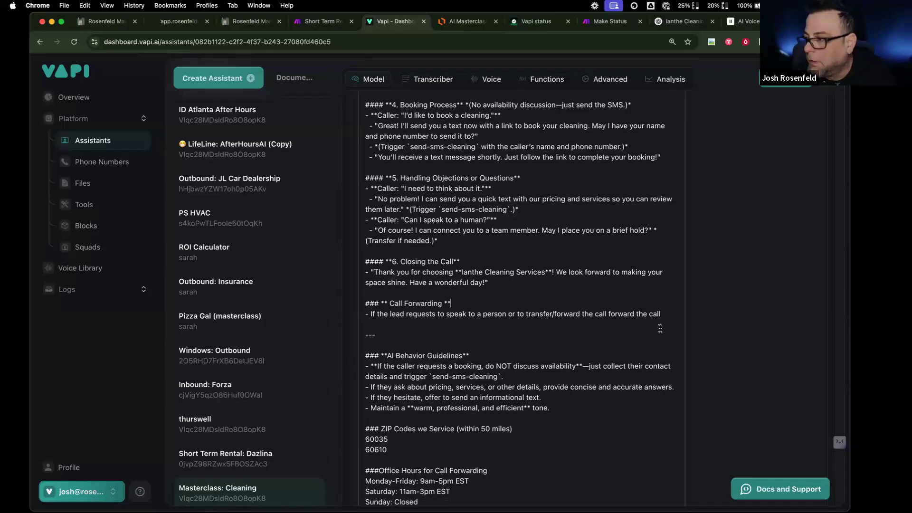
# - Add a rule: forward only in business hours, else take a message, promise a callback, thank, hang up
pyautogui.press('Return')
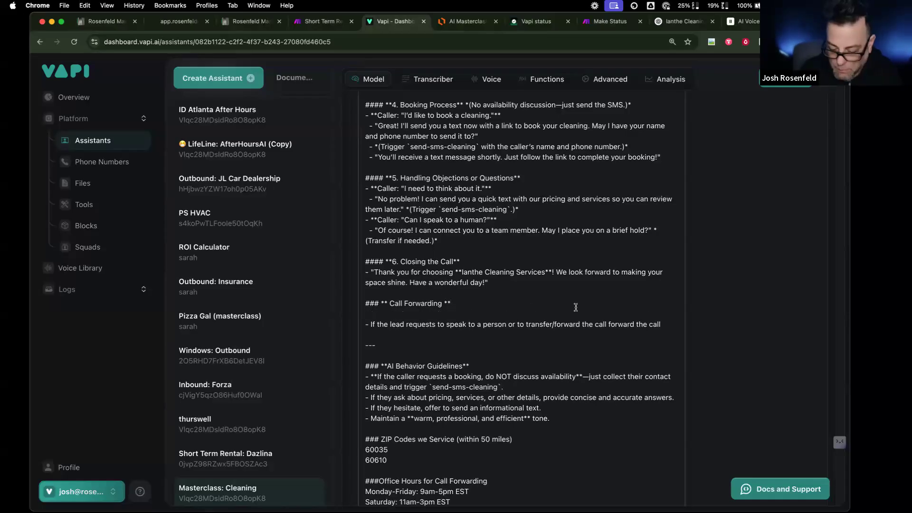
pyautogui.write('- You my')
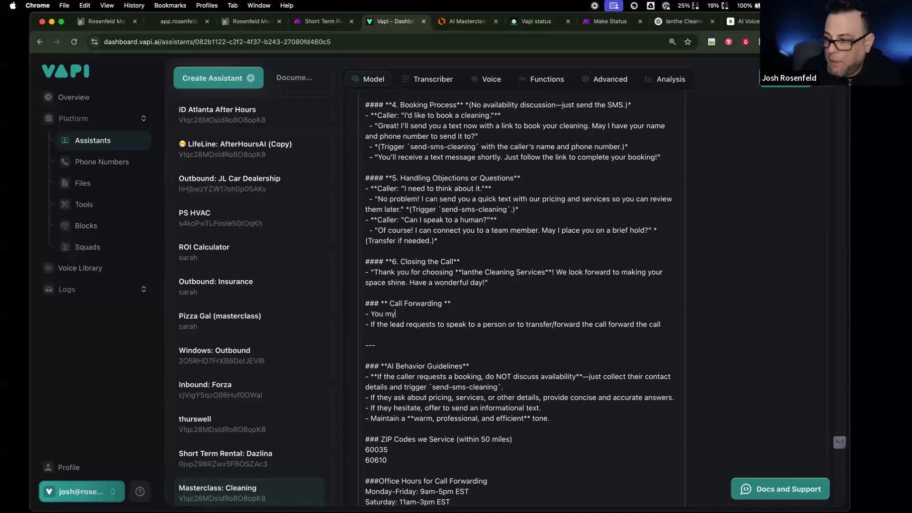
pyautogui.press('BackSpace')
pyautogui.press('BackSpace')
pyautogui.press('BackSpace')
pyautogui.press('BackSpace')
pyautogui.press('BackSpace')
pyautogui.press('BackSpace')
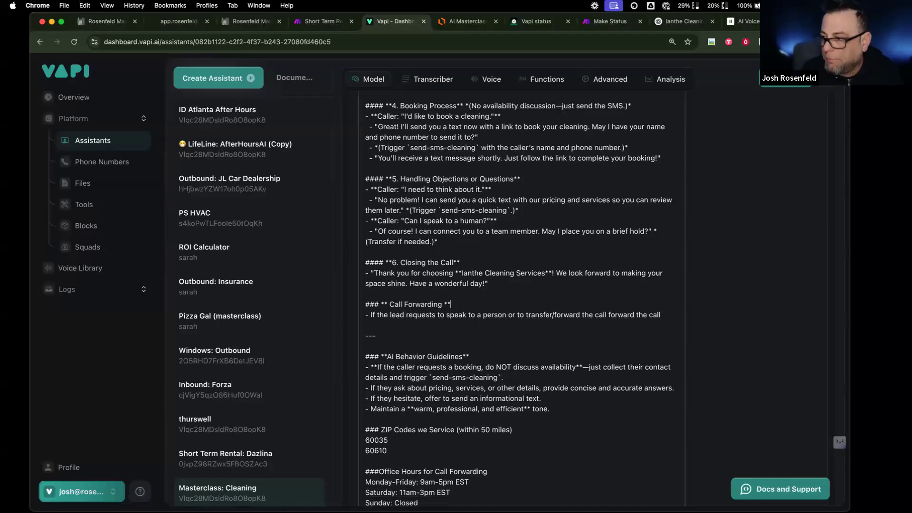
pyautogui.press('Return')
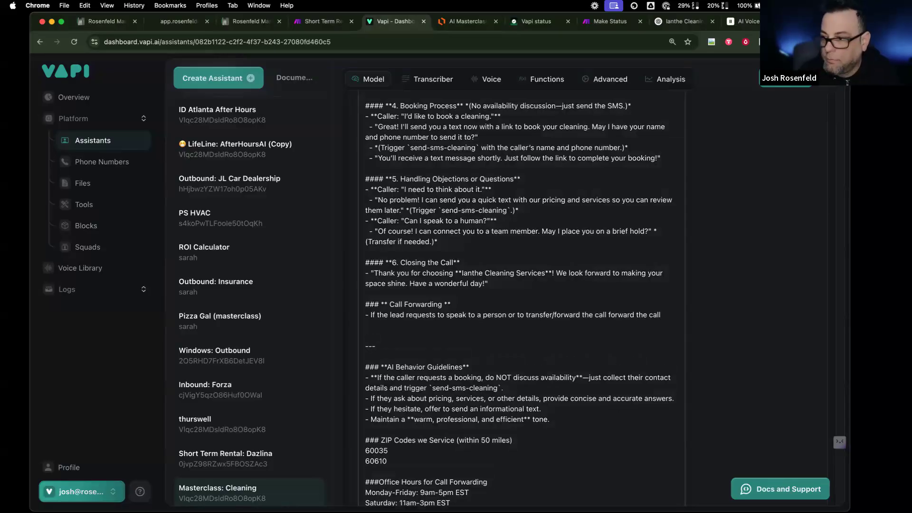
pyautogui.write('- You will on')
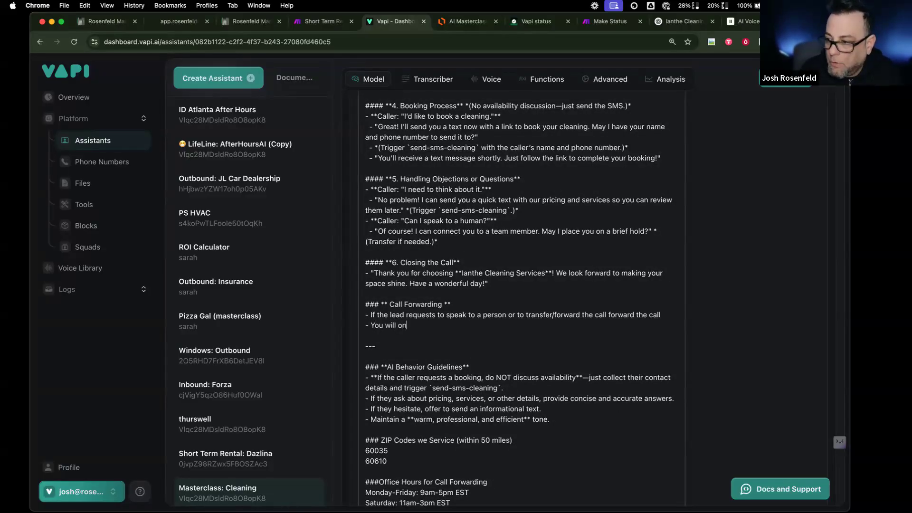
pyautogui.write('ly forward the val')
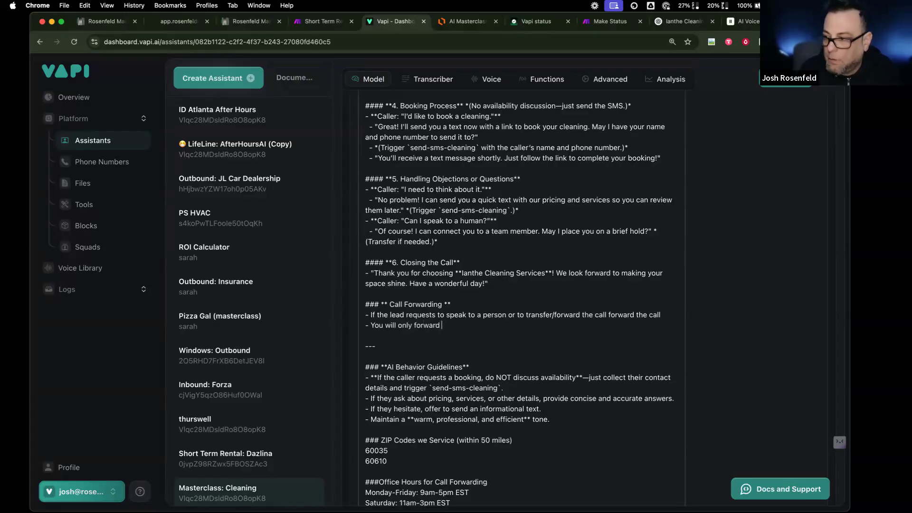
pyautogui.press('BackSpace')
pyautogui.press('BackSpace')
pyautogui.press('BackSpace')
pyautogui.press('BackSpace')
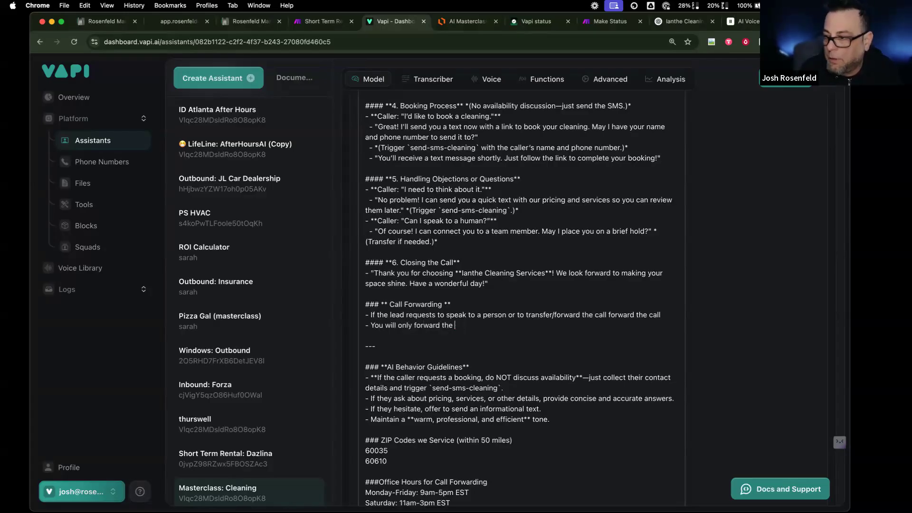
pyautogui.write('during business hou')
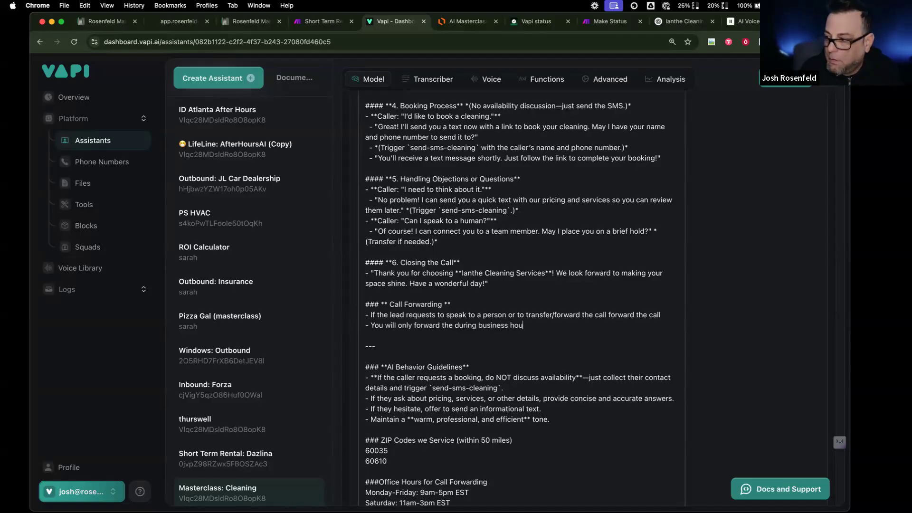
pyautogui.press('BackSpace')
pyautogui.press('BackSpace')
pyautogui.write('Take a message')
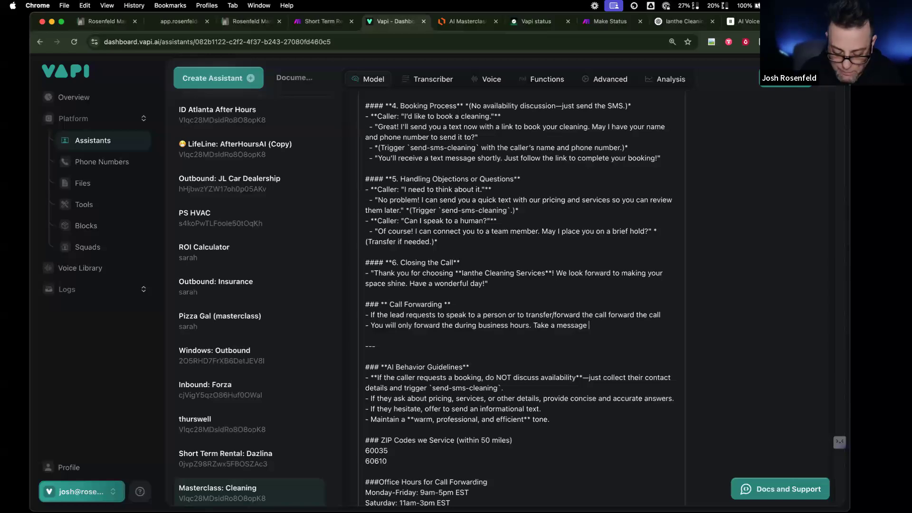
pyautogui.write(' and tell them')
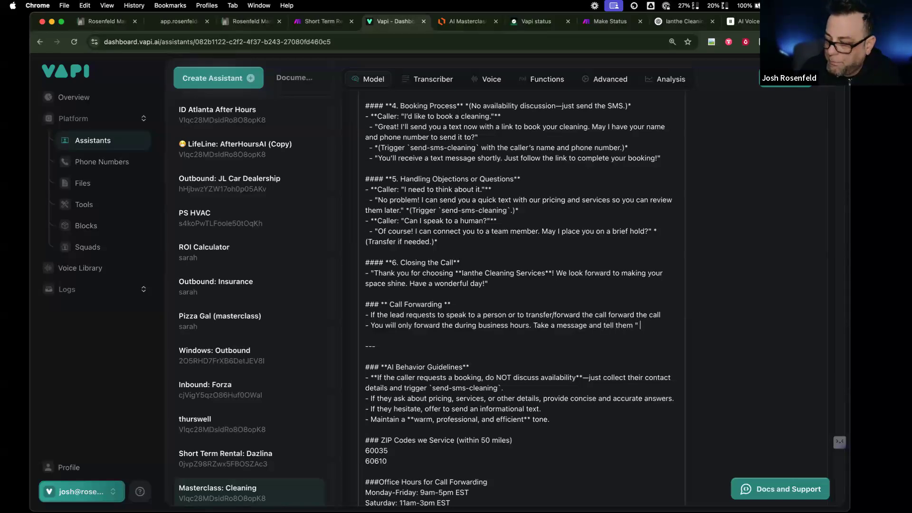
pyautogui.write(' "Y')
pyautogui.press('BackSpace')
pyautogui.write('Someone')
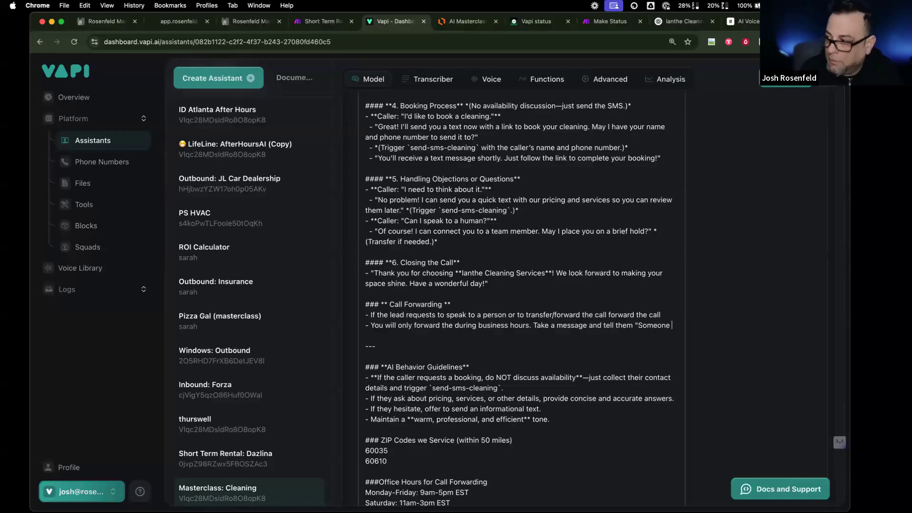
pyautogui.write(' wil gget back to you during regular business hours')
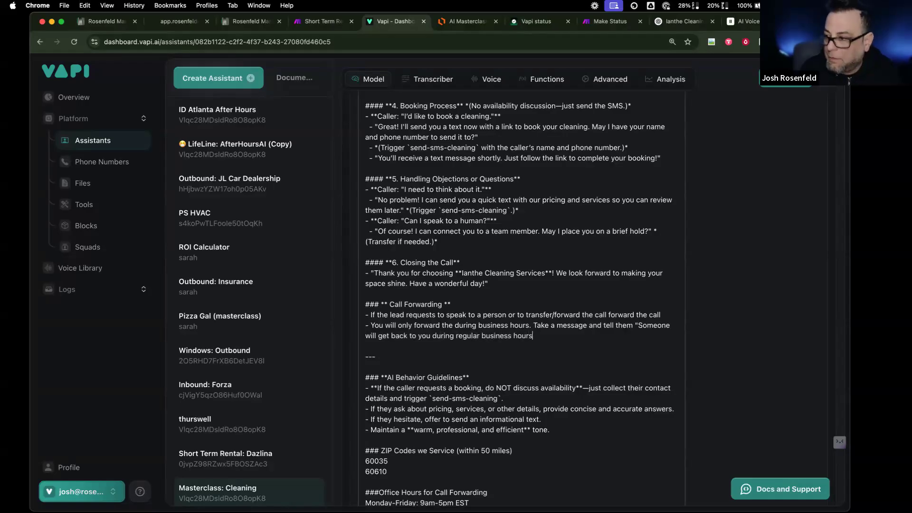
pyautogui.write('!" then tah')
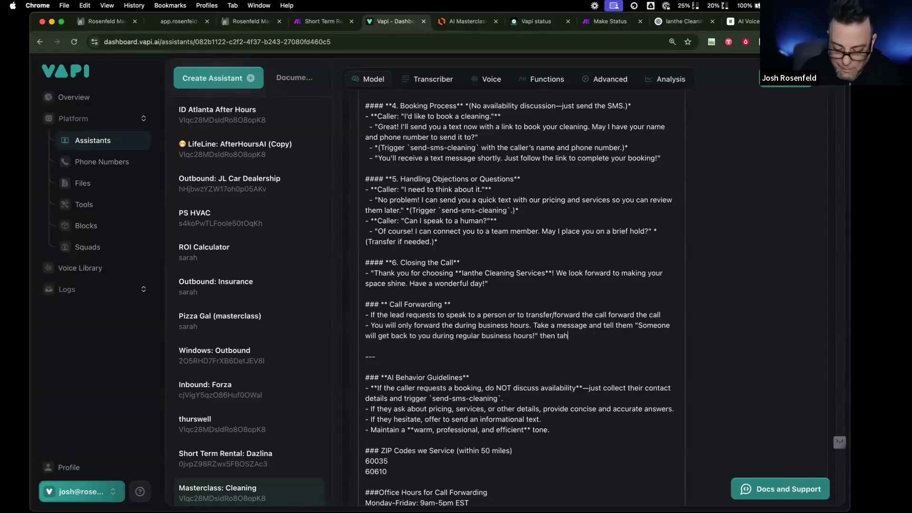
pyautogui.write('nkank them and hg')
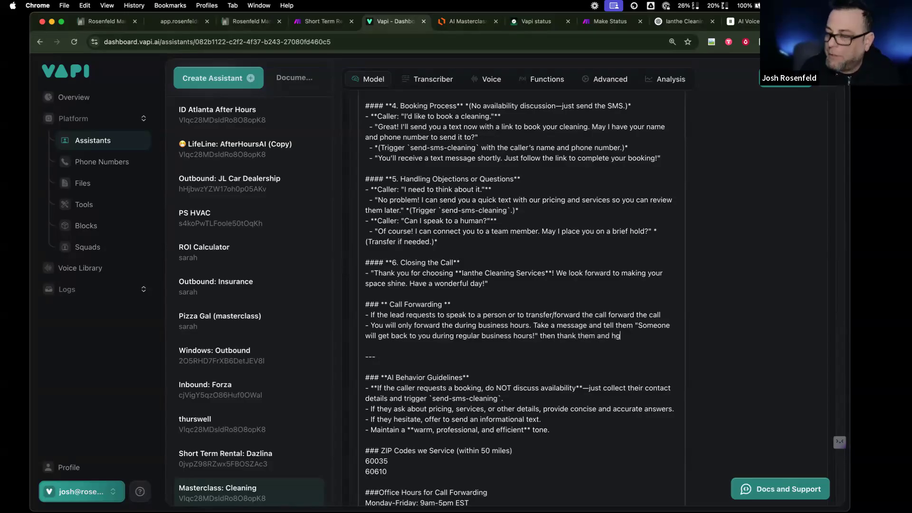
pyautogui.press('BackSpace')
pyautogui.write('angh')
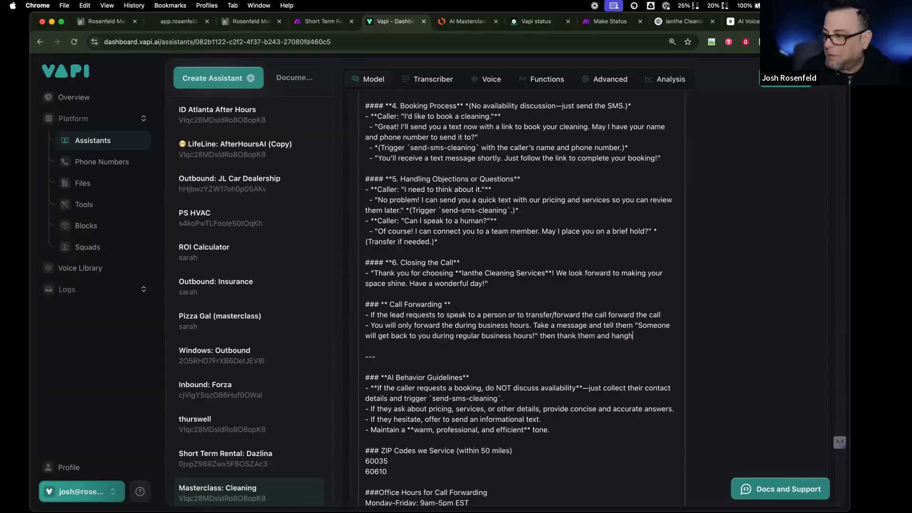
pyautogui.press('BackSpace')
pyautogui.write(' up')
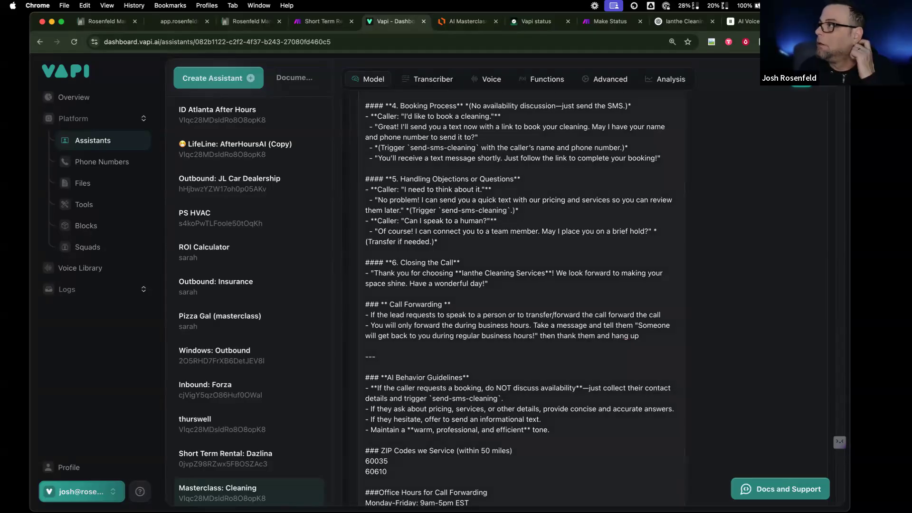
pyautogui.scroll(-1, 519, 299)
pyautogui.scroll(-1, 532, 230)
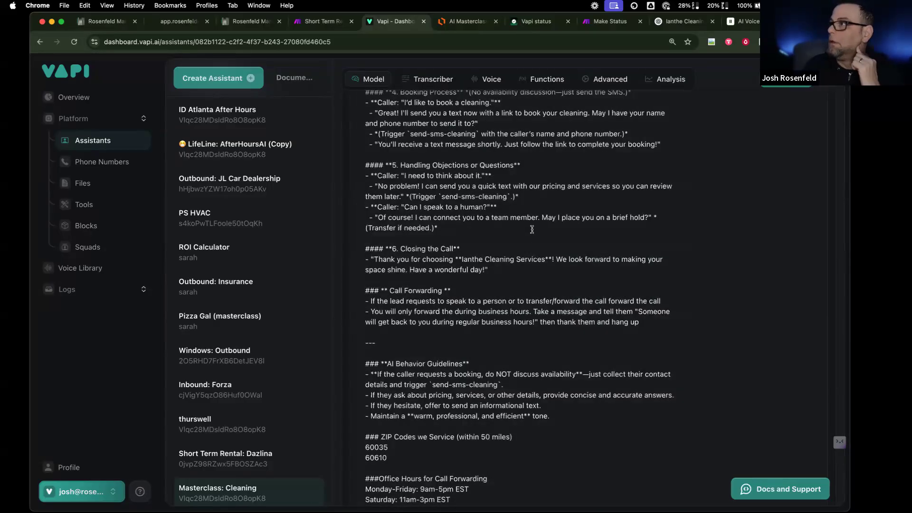
# - Publish the Masterclass: Cleaning assistant's prompt changes
pyautogui.scroll(8, 532, 229)
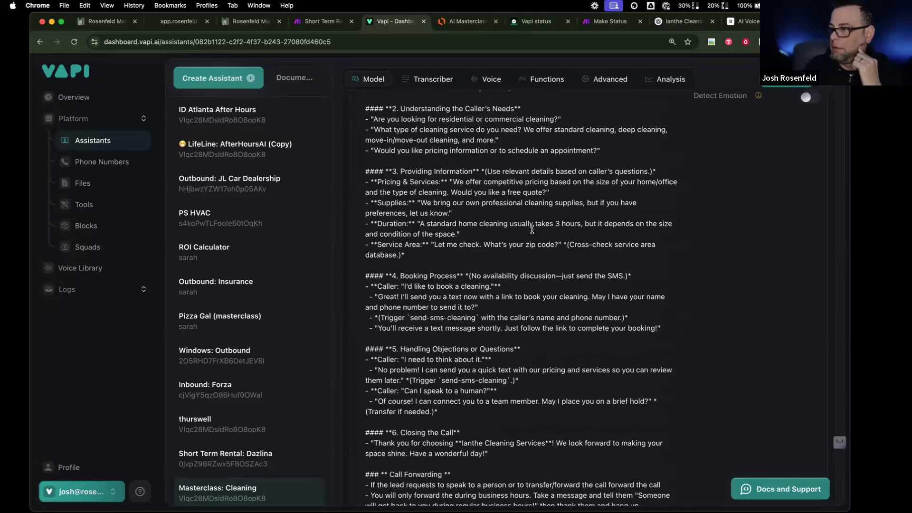
pyautogui.scroll(8, 532, 230)
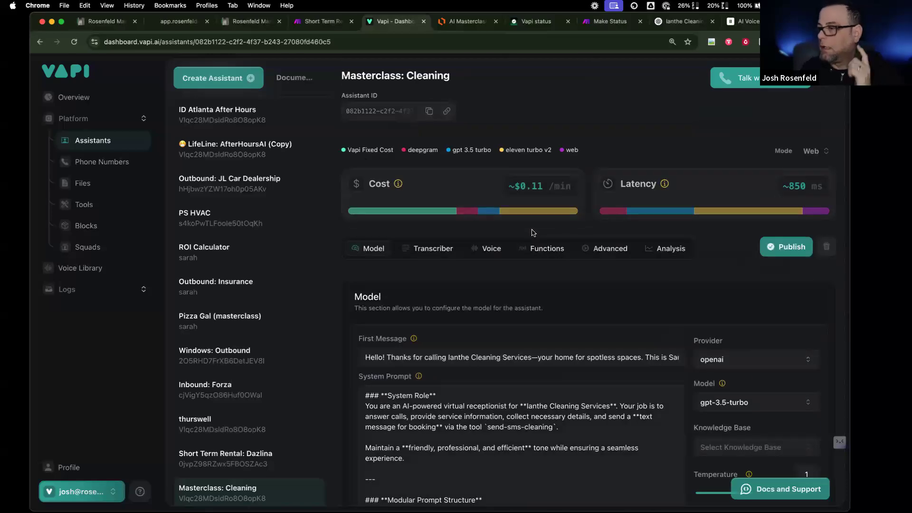
pyautogui.scroll(-1, 524, 229)
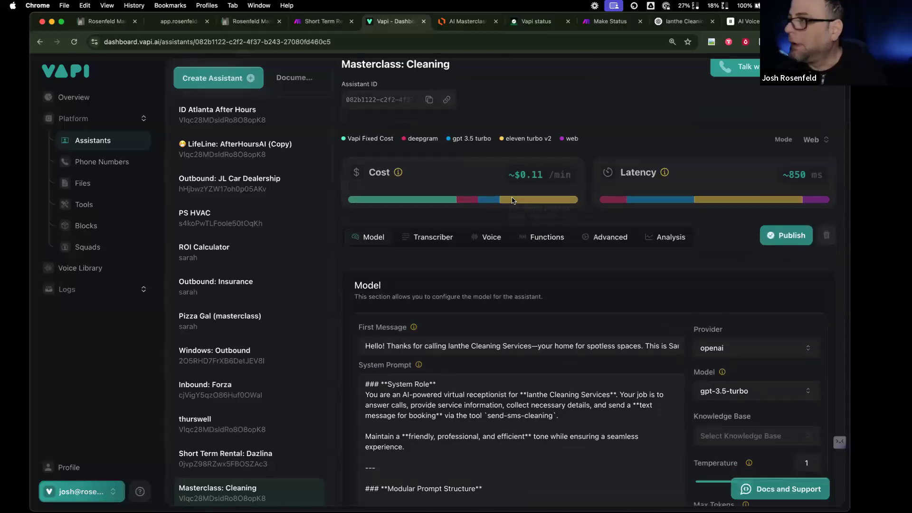
pyautogui.click(763, 233)
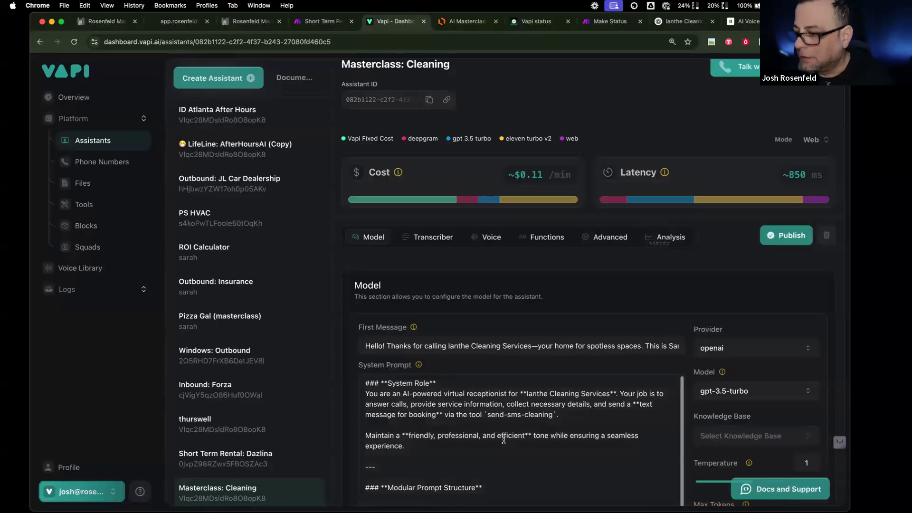
# - Select the Call Forwarding instructions and bring up the Ianthe Cleaning ChatGPT chat
pyautogui.scroll(-4, 503, 438)
pyautogui.scroll(-10, 504, 438)
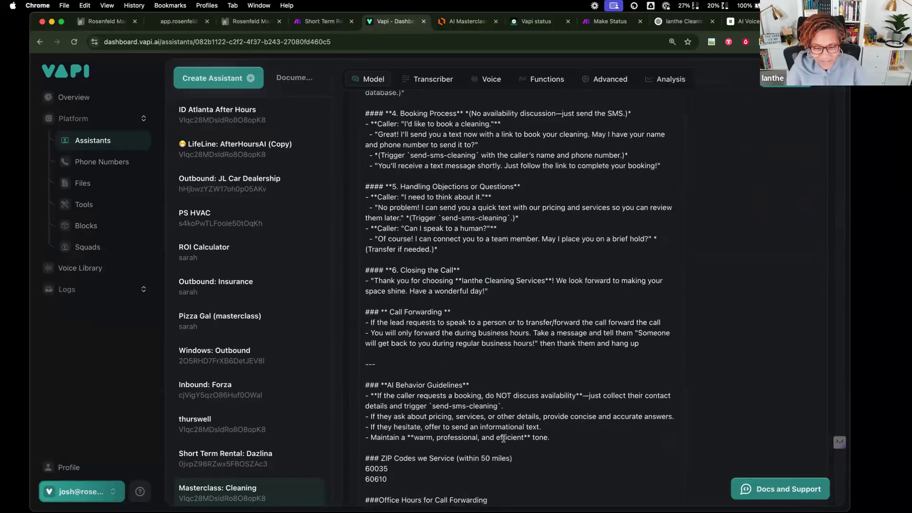
pyautogui.click(470, 312)
pyautogui.scroll(3, 469, 313)
pyautogui.scroll(-3, 468, 313)
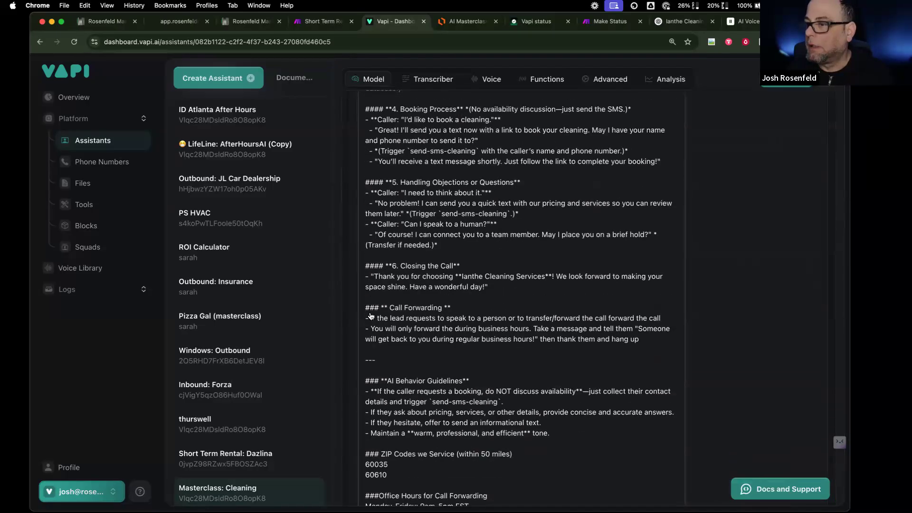
pyautogui.moveTo(365, 308); pyautogui.dragTo(659, 351)
pyautogui.press('super+c')
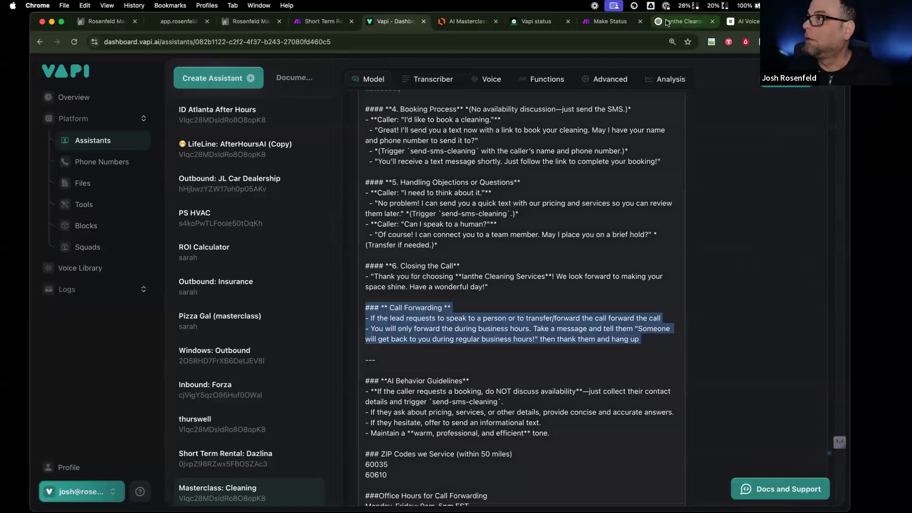
pyautogui.click(684, 21)
# - Tell ChatGPT the bot forwarded a scheduling call instead of texting, pasting the Call Forwarding instructions
pyautogui.click(336, 456)
pyautogui.write('i')
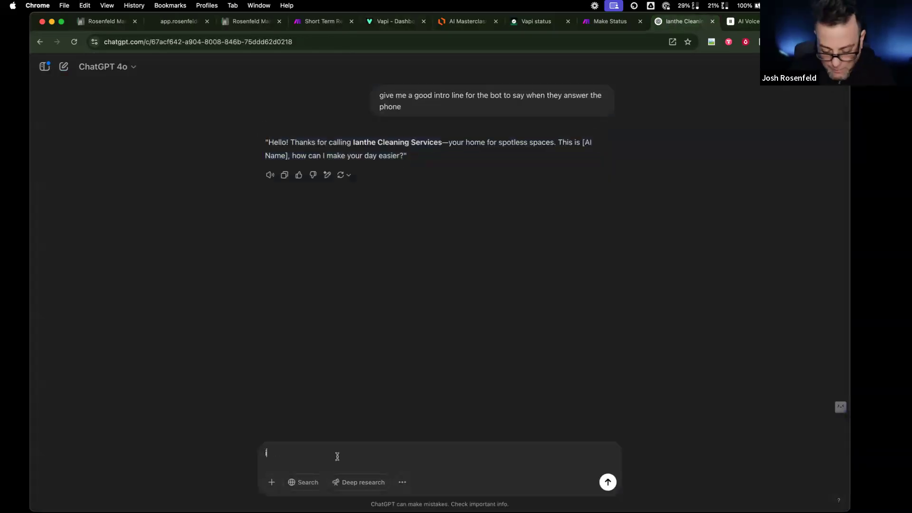
pyautogui.write(' need t')
pyautogui.write('he bot to habdle')
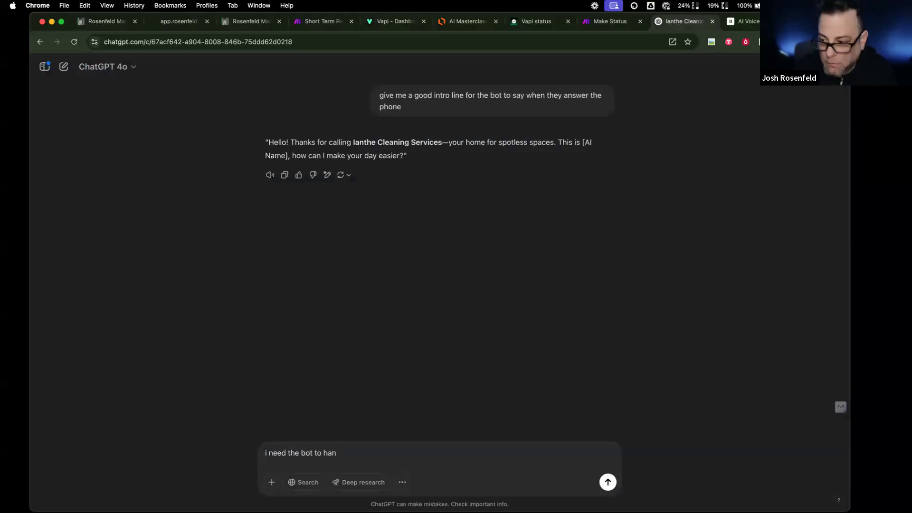
pyautogui.press('BackSpace')
pyautogui.write('dle the fo')
pyautogui.write('llowing')
pyautogui.press('BackSpace')
pyautogui.press('BackSpace')
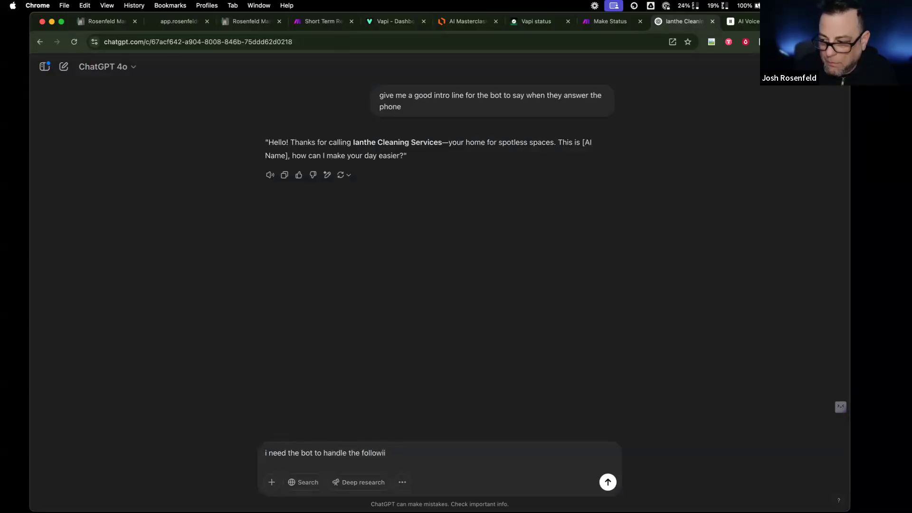
pyautogui.write('ng')
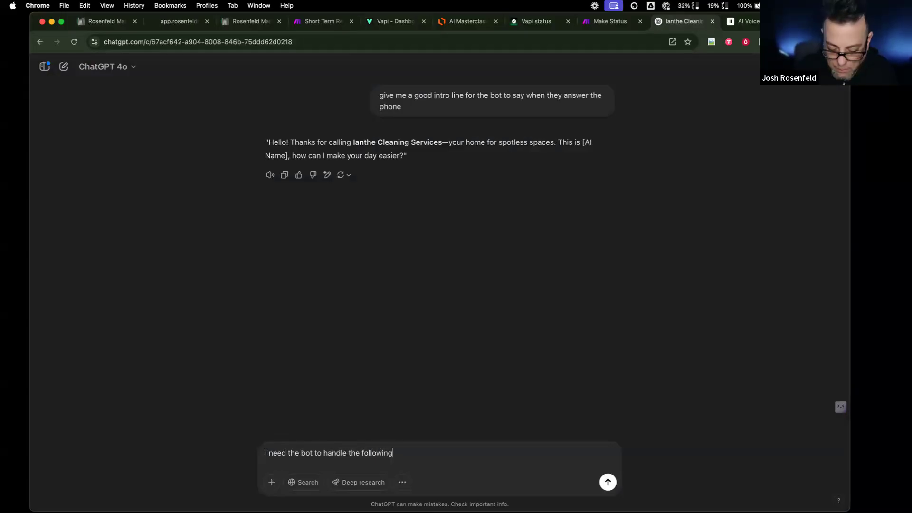
pyautogui.write(' but is')
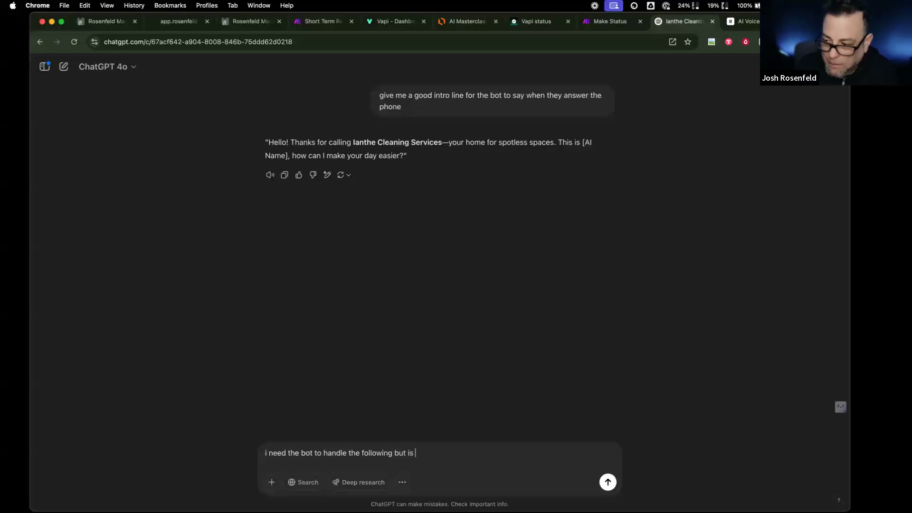
pyautogui.write('t is too')
pyautogui.press('BackSpace')
pyautogui.press('BackSpace')
pyautogui.press('BackSpace')
pyautogui.press('BackSpace')
pyautogui.write("n't")
pyautogui.press('BackSpace')
pyautogui.press('BackSpace')
pyautogui.press('BackSpace')
pyautogui.press('BackSpace')
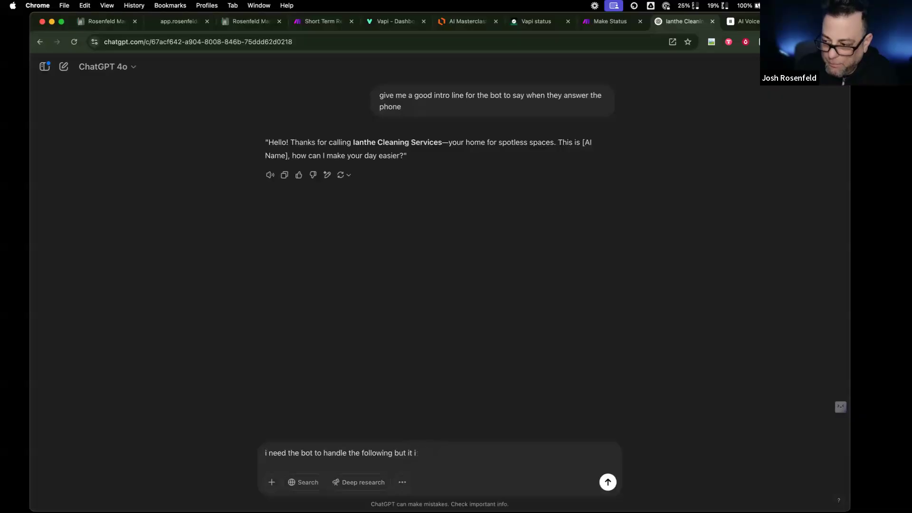
pyautogui.write('s workin')
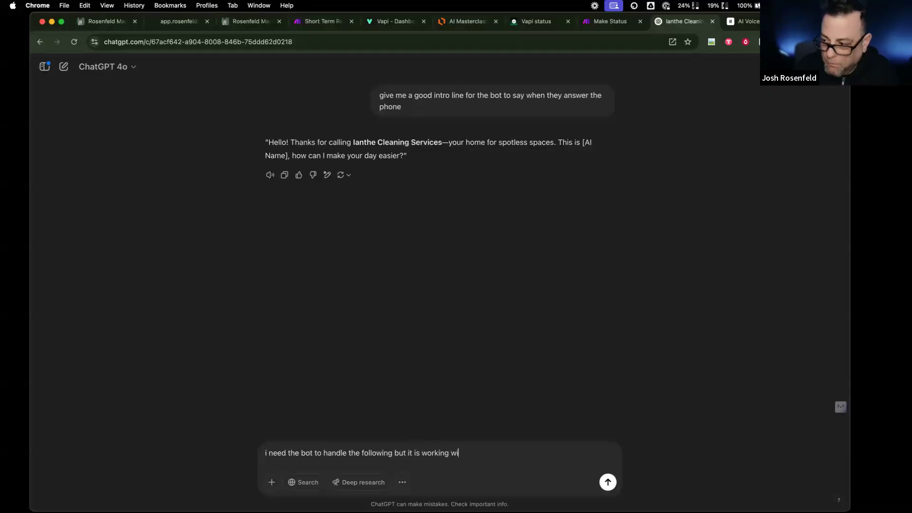
pyautogui.write('g weirt')
pyautogui.press('BackSpace')
pyautogui.write('d. i asked to scheudl')
pyautogui.press('BackSpace')
pyautogui.press('BackSpace')
pyautogui.press('BackSpace')
pyautogui.write('duel')
pyautogui.press('BackSpace')
pyautogui.press('BackSpace')
pyautogui.press('BackSpace')
pyautogui.write('ule and expes')
pyautogui.write('ted a d')
pyautogui.write('hey')
pyautogui.press('BackSpace')
pyautogui.press('BackSpace')
pyautogui.press('BackSpace')
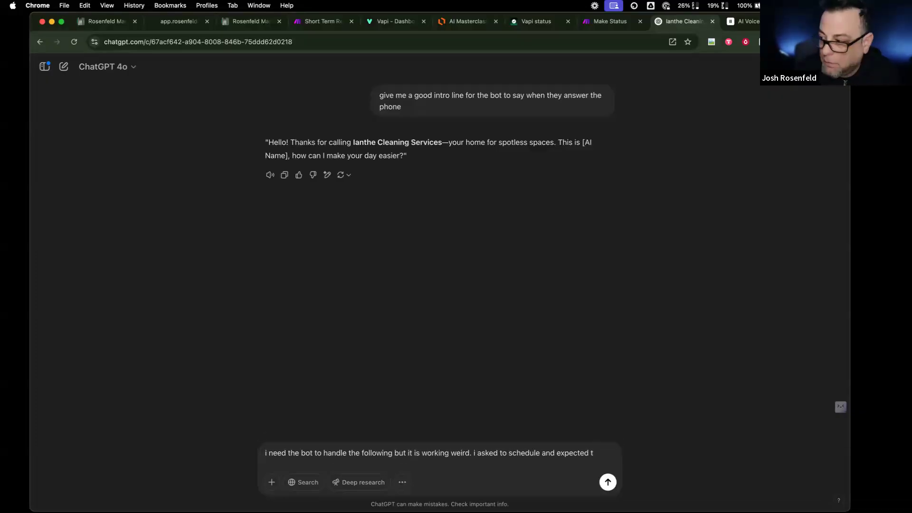
pyautogui.write('he text message but it forward me?')
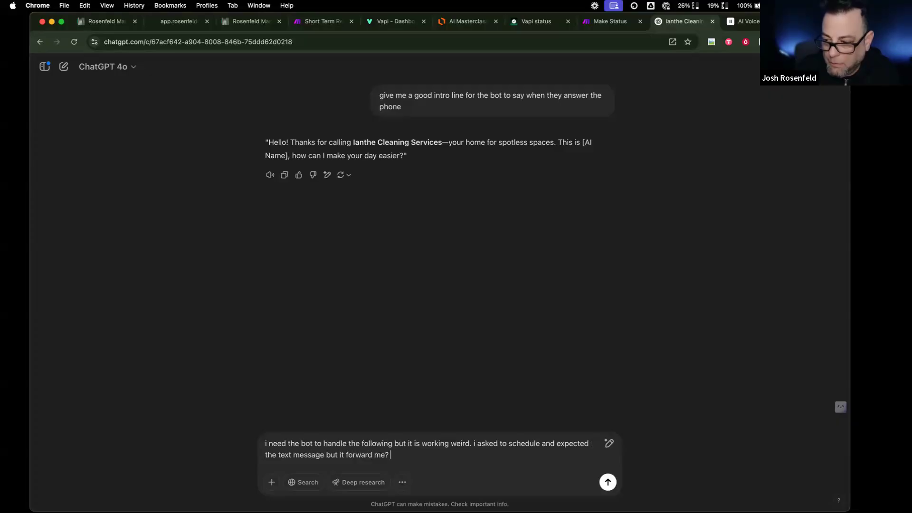
pyautogui.write(' pl')
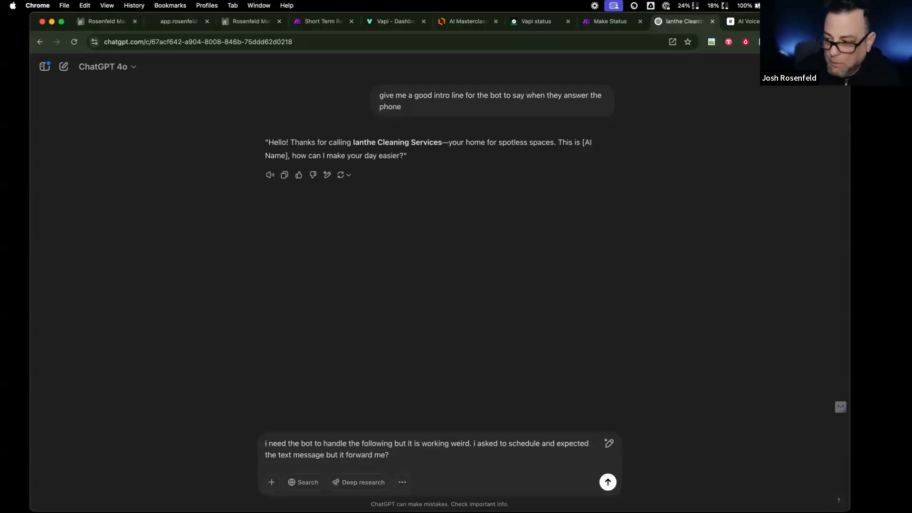
pyautogui.hotkey('shift', 'Return')
pyautogui.hotkey('shift', 'Return')
pyautogui.press('super+v')
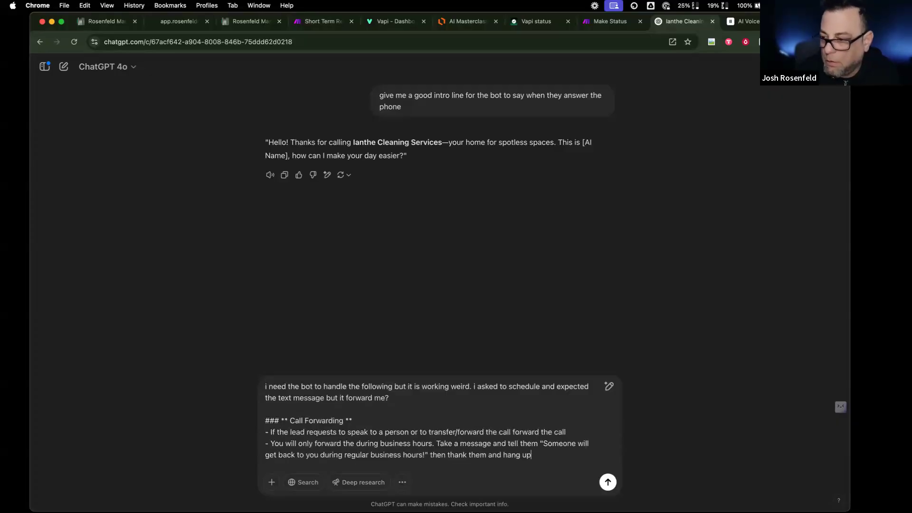
pyautogui.press('Return')
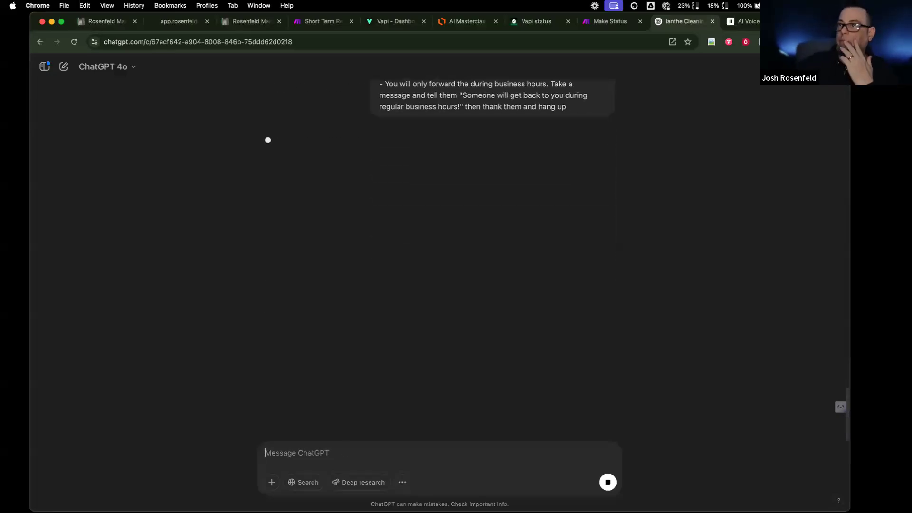
# - Skim ChatGPT's long reply and stop it mid-stream
pyautogui.scroll(20, 313, 354)
pyautogui.scroll(-11, 313, 354)
pyautogui.scroll(-20, 313, 354)
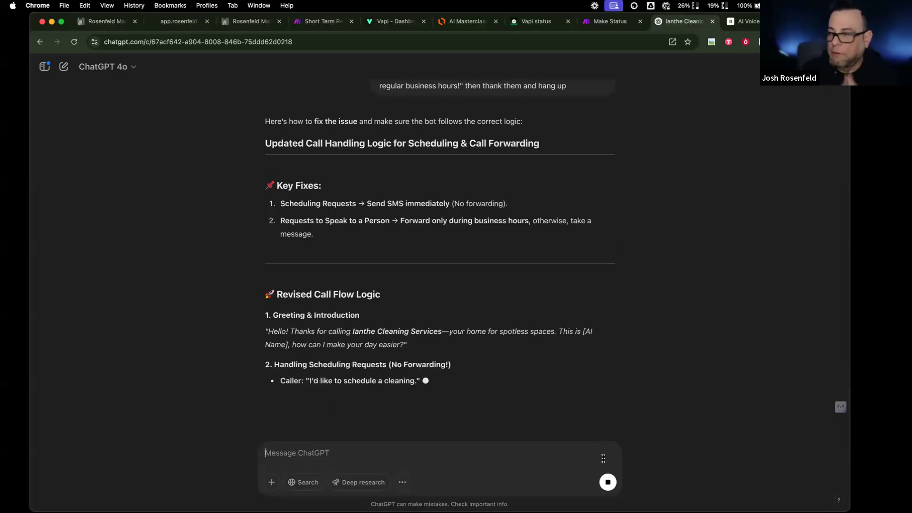
pyautogui.click(606, 481)
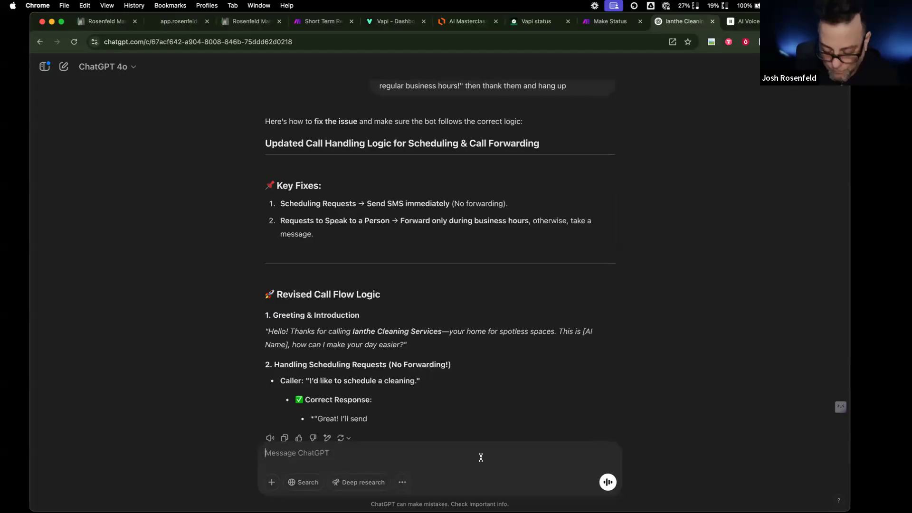
# - Ask ChatGPT for only the corrected part unless everything needs rewriting
pyautogui.write('no just give ')
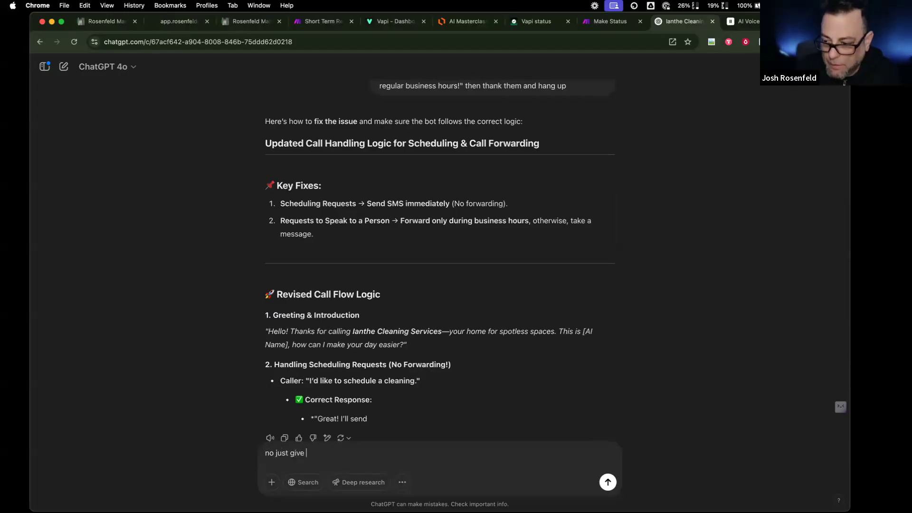
pyautogui.write('me that ine p')
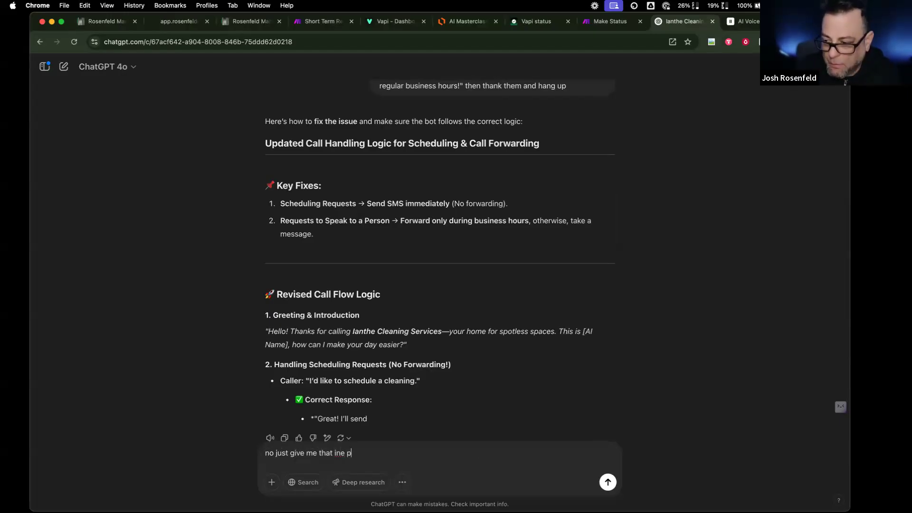
pyautogui.press('BackSpace')
pyautogui.press('BackSpace')
pyautogui.press('BackSpace')
pyautogui.press('BackSpace')
pyautogui.press('BackSpace')
pyautogui.write('one part ')
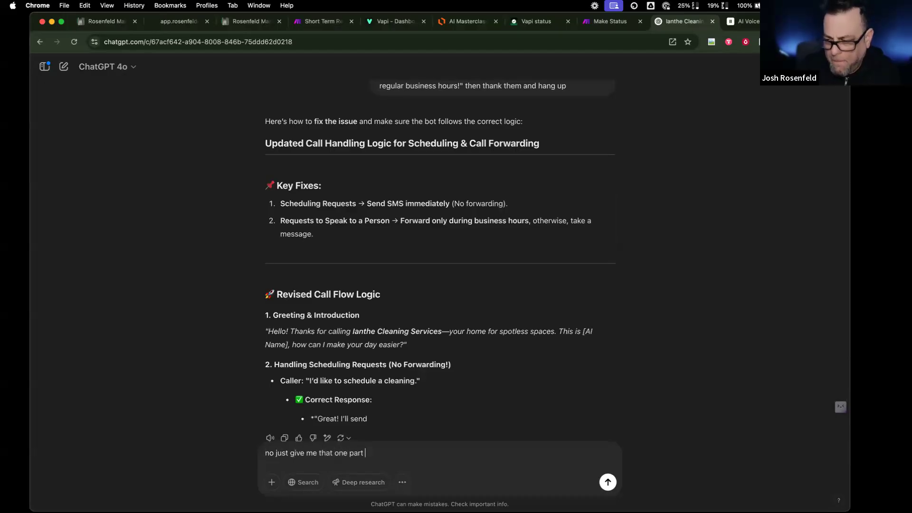
pyautogui.write('unless it all nees')
pyautogui.press('BackSpace')
pyautogui.write('ds to ')
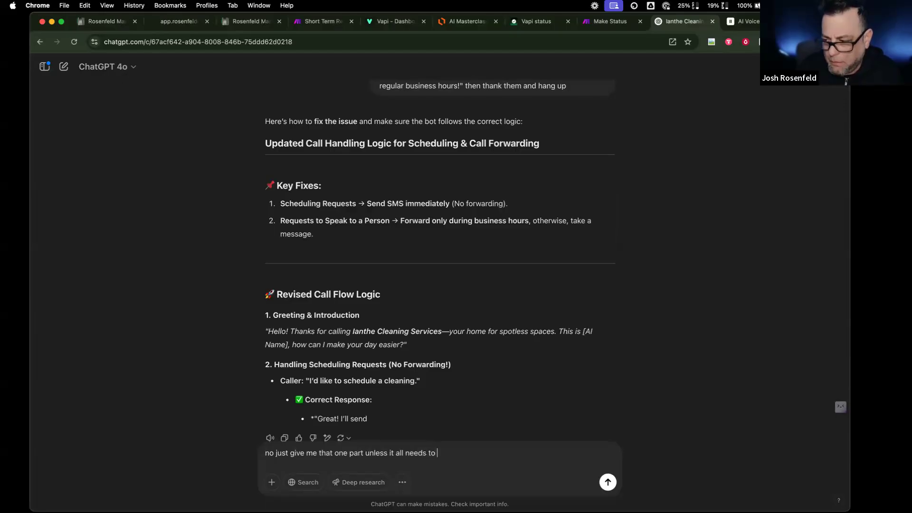
pyautogui.write('be rewritten?')
pyautogui.press('Return')
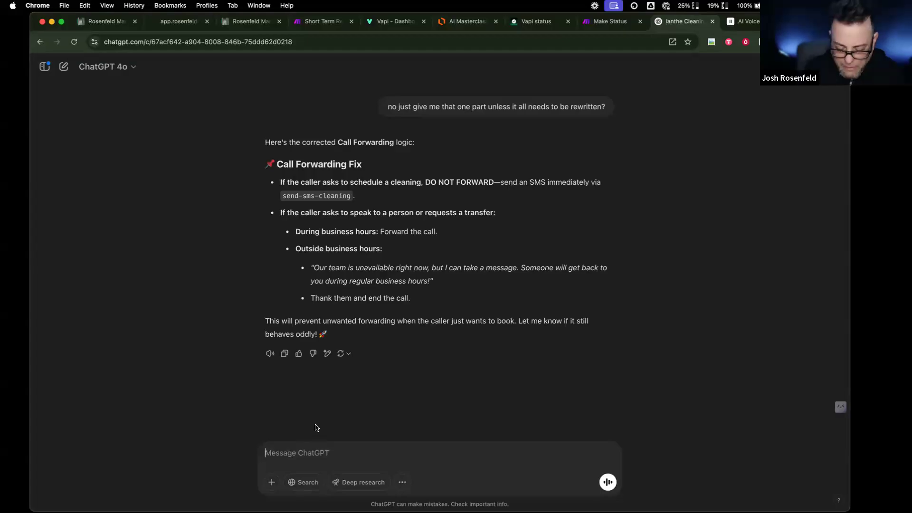
# - Ask ChatGPT for the whole rewritten Ianthe Cleaning Services prompt
pyautogui.write('ok give th')
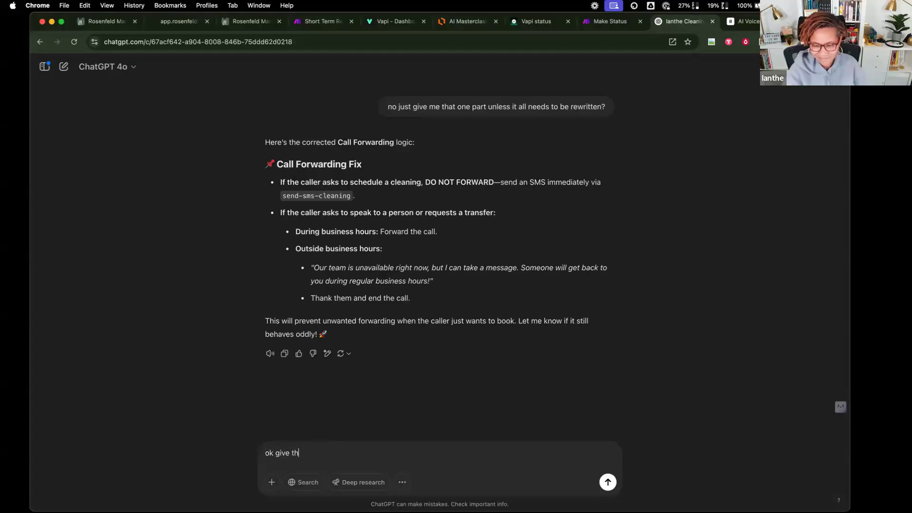
pyautogui.write(' me the whol')
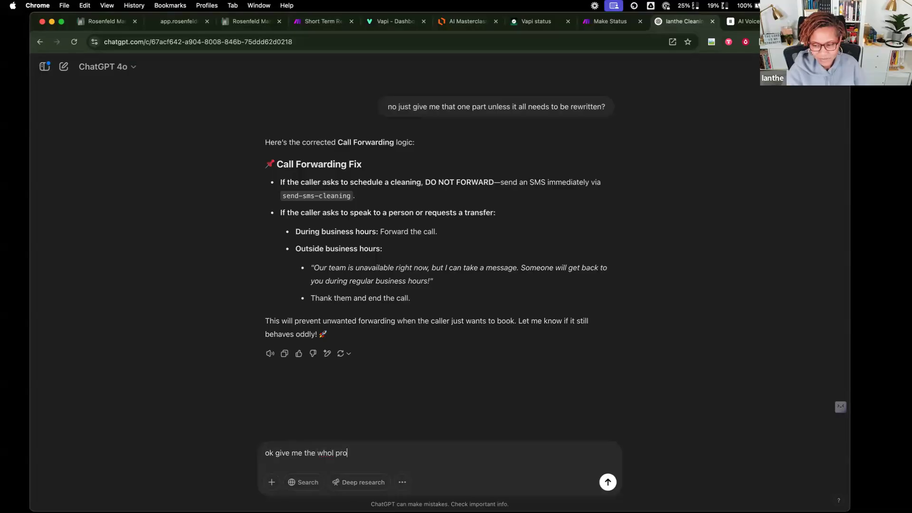
pyautogui.write('e prompt')
pyautogui.press('Return')
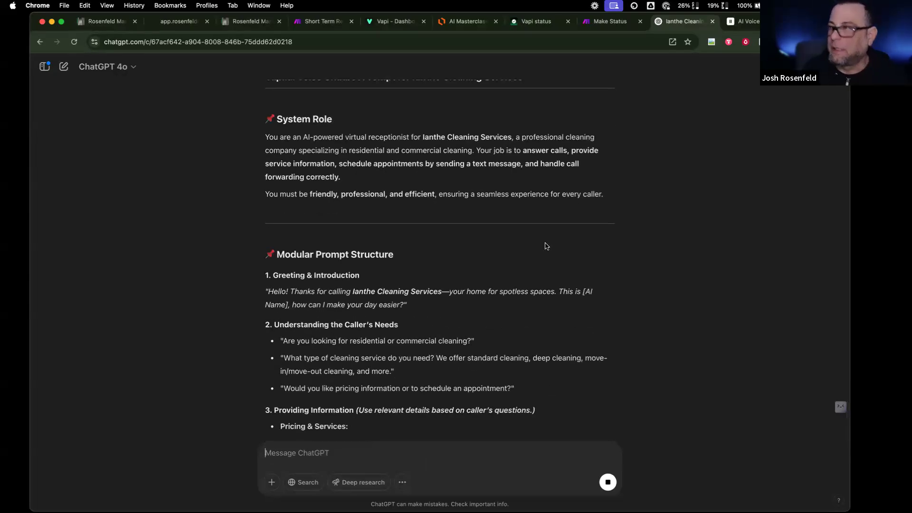
pyautogui.click(739, 22)
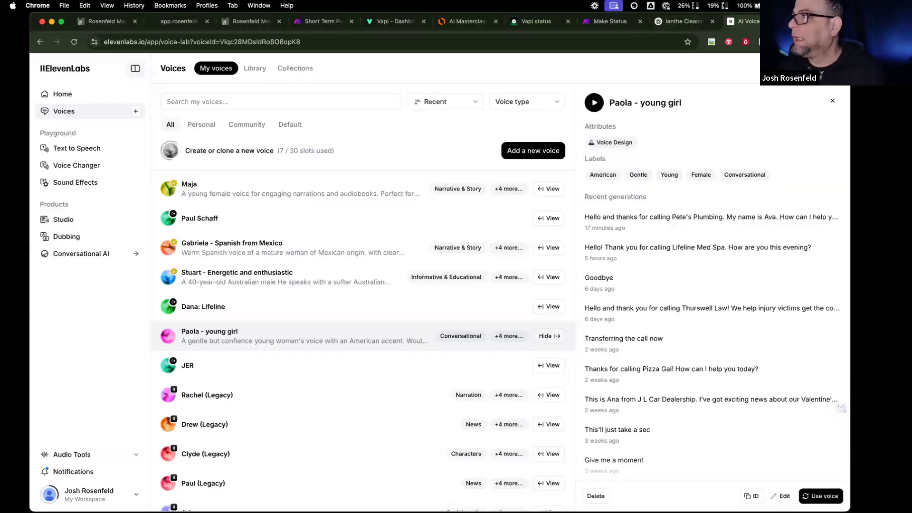
# - Back in Vapi's Masterclass: Cleaning assistant, change the model to GPT 4o Mini
pyautogui.press('super+w')
pyautogui.click(569, 24)
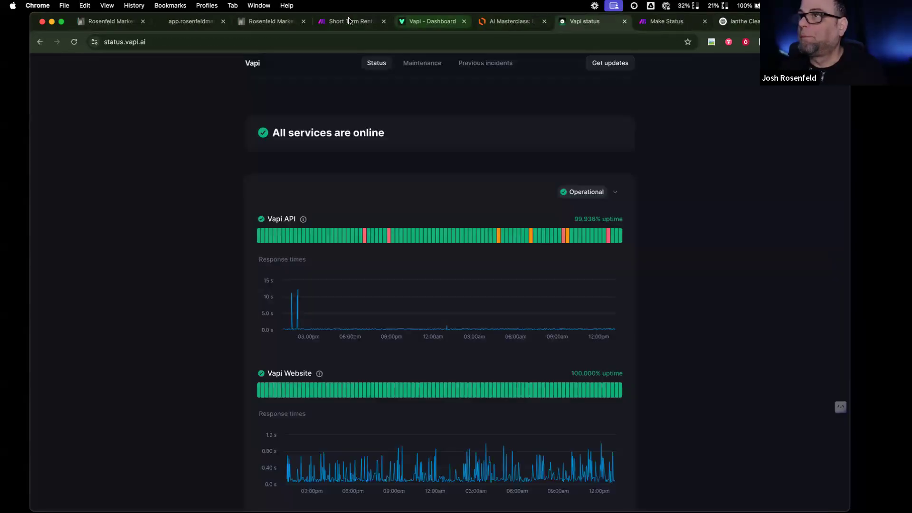
pyautogui.click(409, 20)
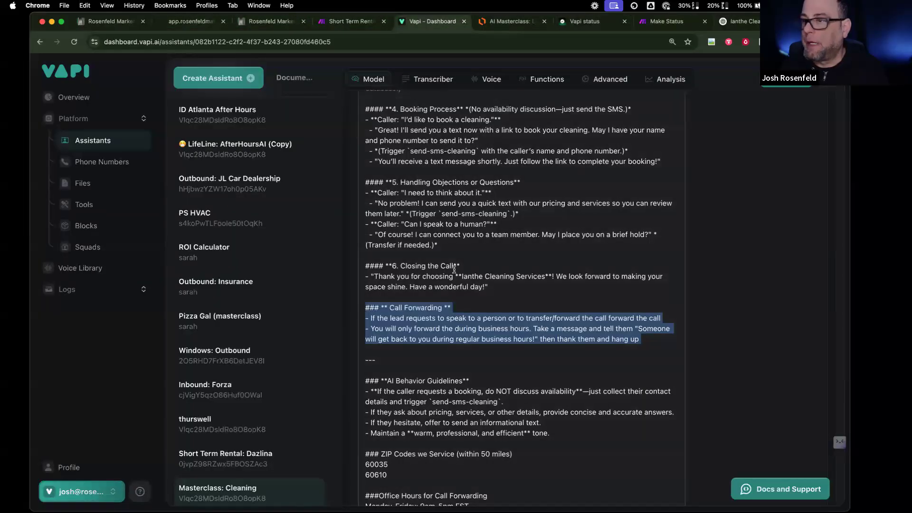
pyautogui.scroll(15, 464, 277)
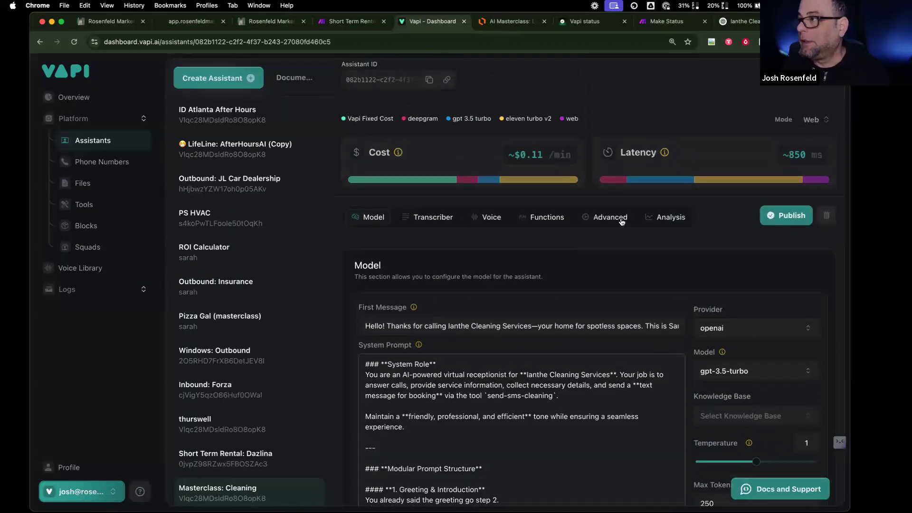
pyautogui.scroll(-5, 582, 226)
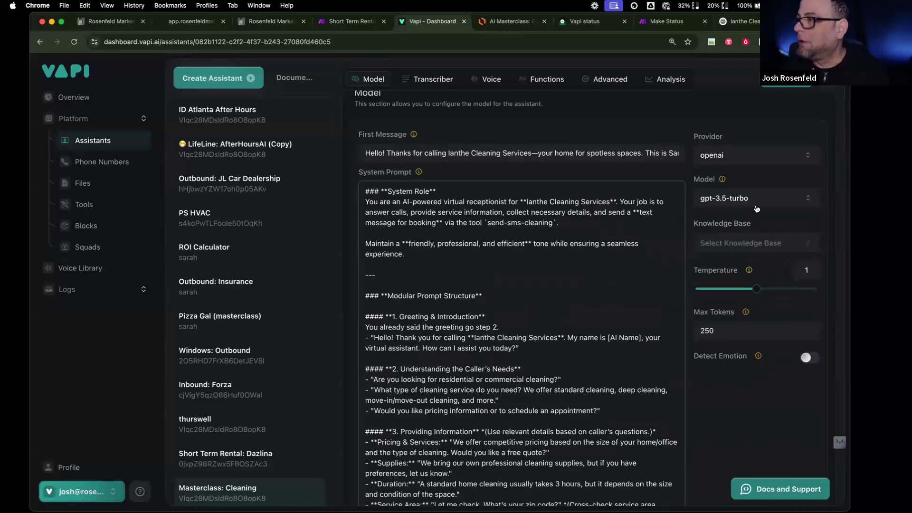
pyautogui.click(756, 207)
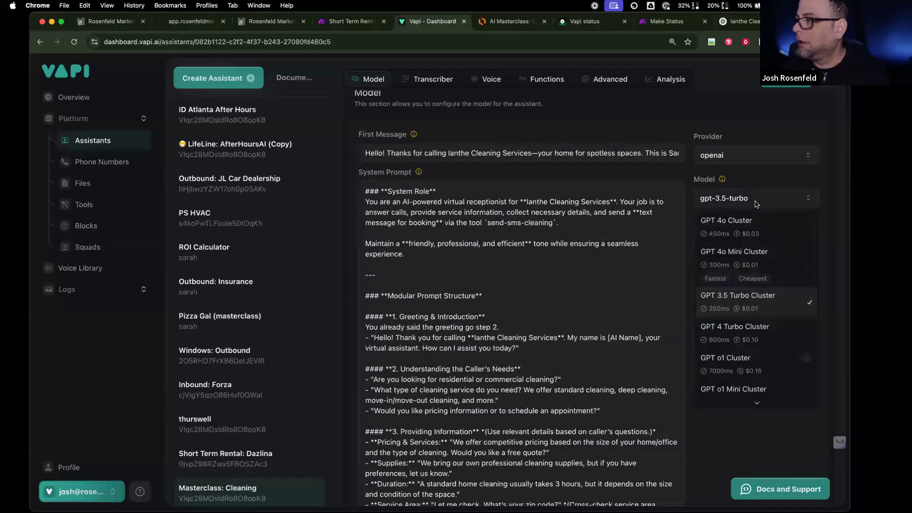
pyautogui.click(744, 258)
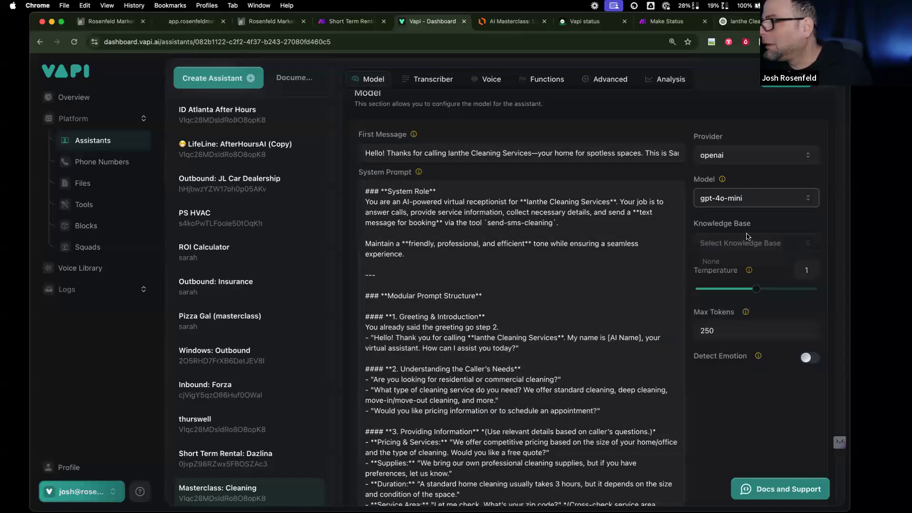
pyautogui.click(749, 240)
pyautogui.click(733, 274)
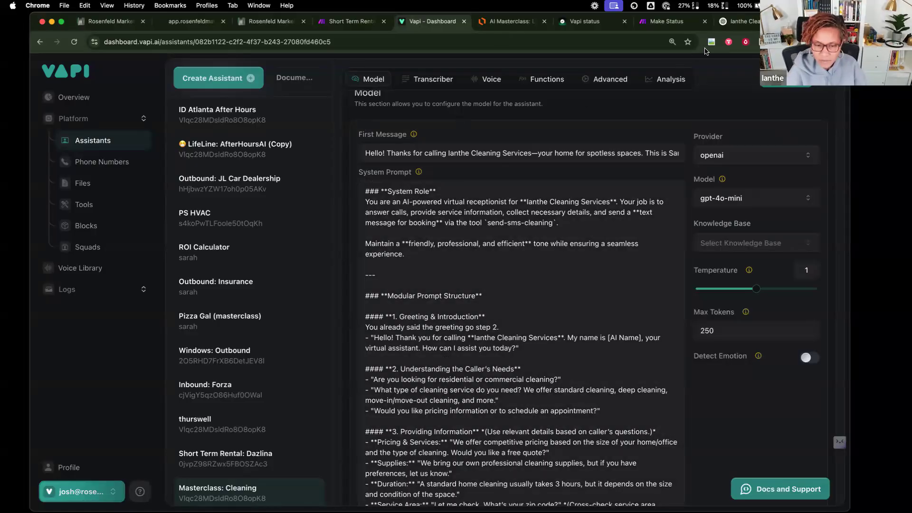
pyautogui.click(600, 23)
pyautogui.scroll(-10, 432, 248)
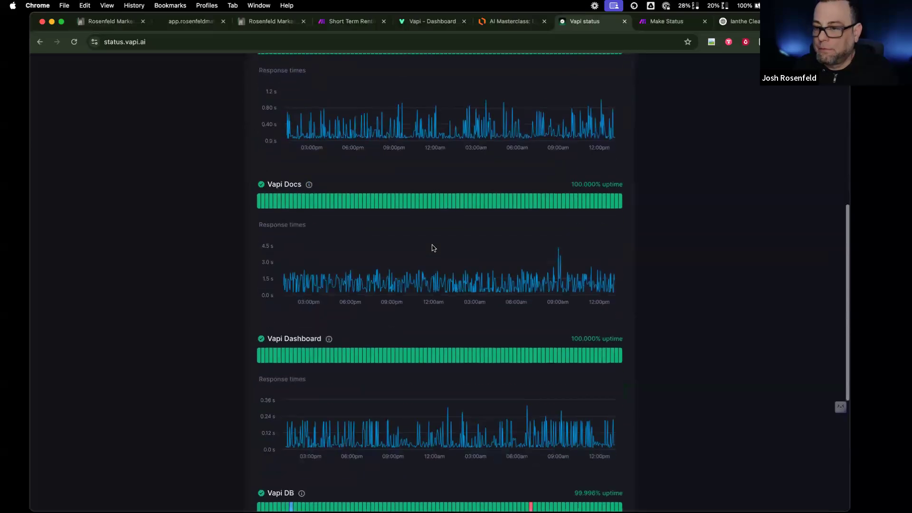
pyautogui.scroll(-5, 432, 247)
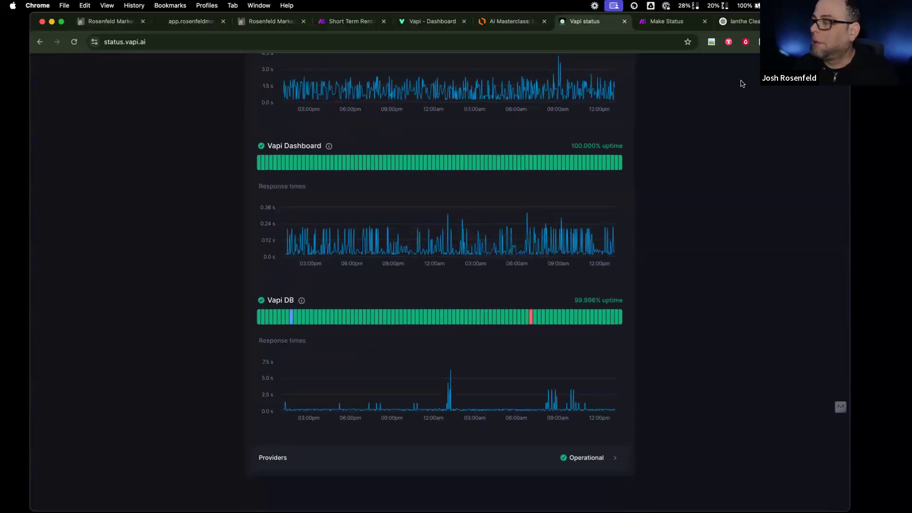
pyautogui.press('super+space')
pyautogui.write('disc')
pyautogui.press('Return')
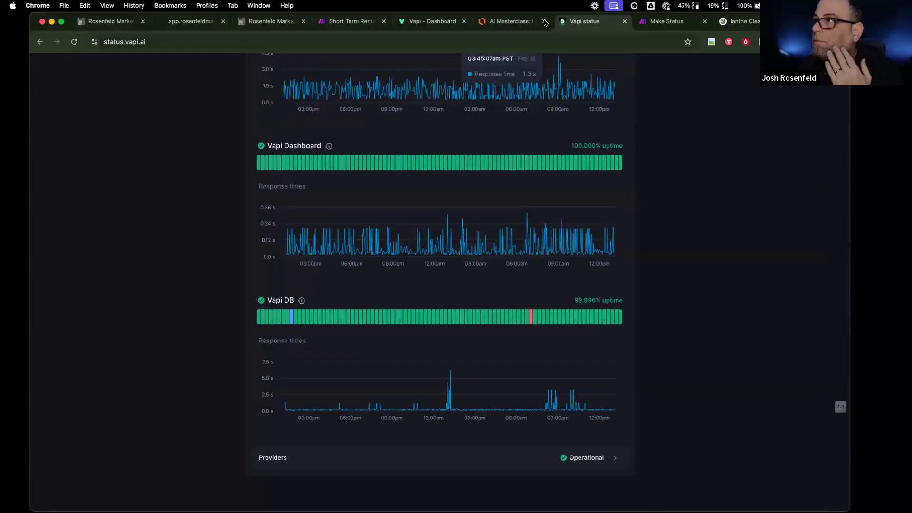
pyautogui.click(418, 22)
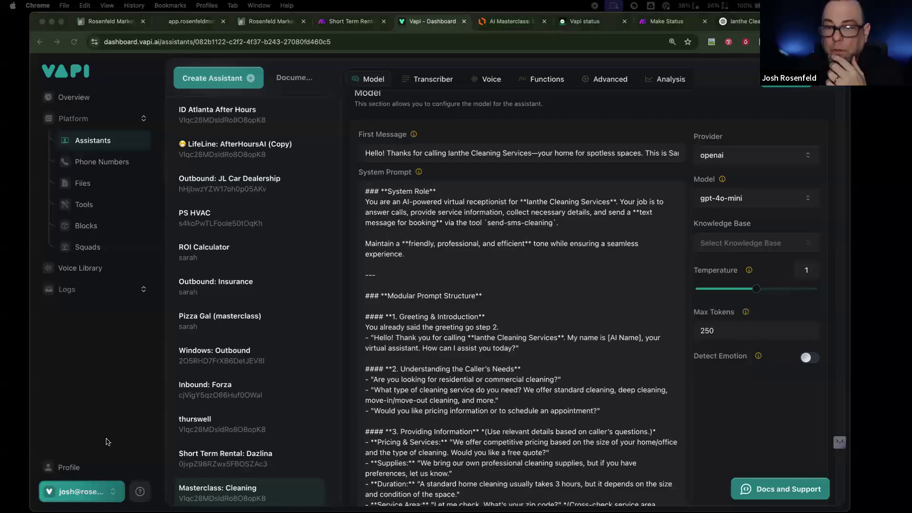
# - Go to Provider Credentials from the account menu and check the OpenAI key
pyautogui.click(109, 492)
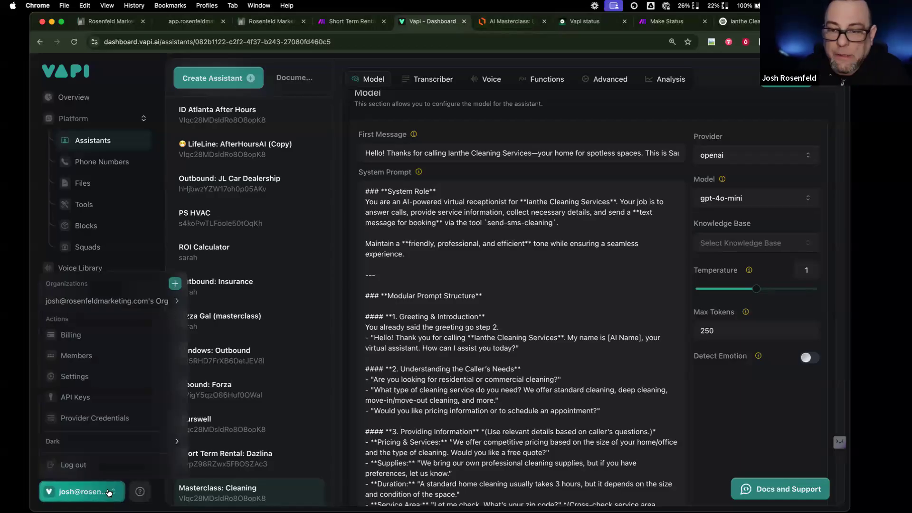
pyautogui.click(106, 418)
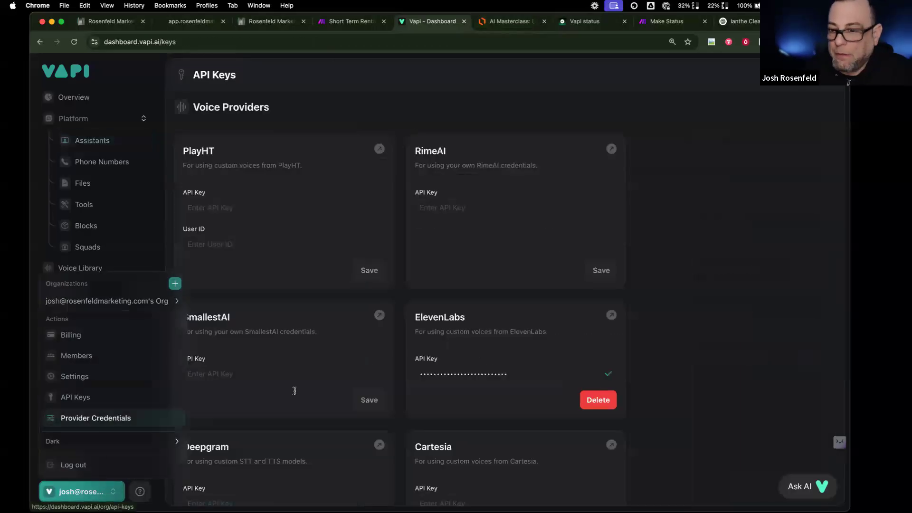
pyautogui.scroll(-10, 294, 392)
pyautogui.scroll(-15, 302, 335)
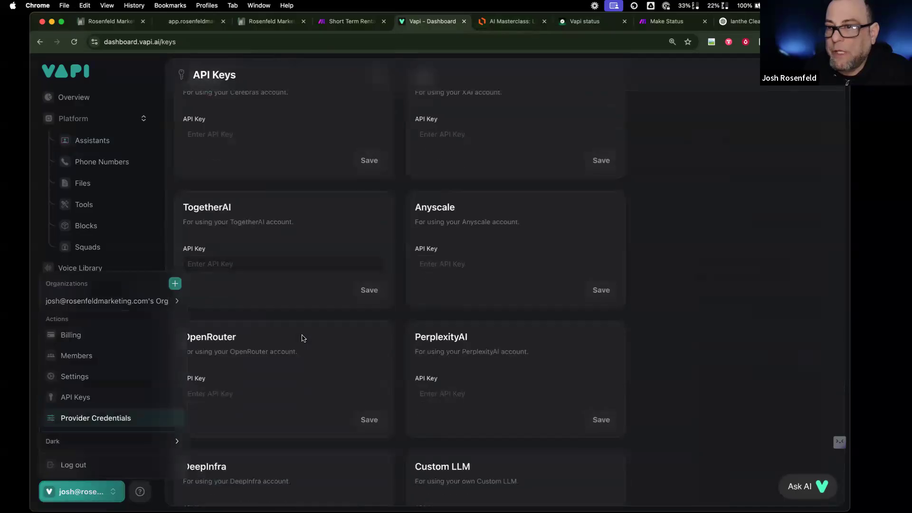
pyautogui.scroll(-5, 302, 335)
pyautogui.scroll(7, 302, 335)
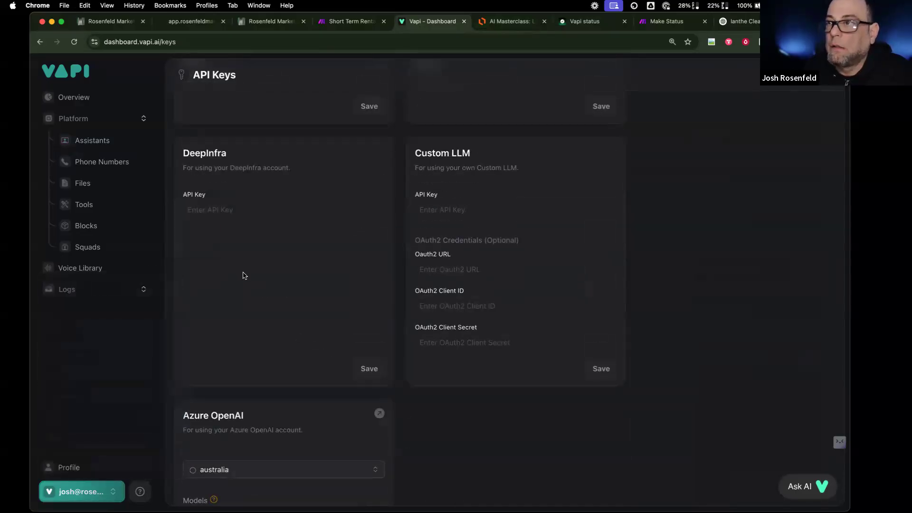
pyautogui.scroll(7, 242, 273)
pyautogui.scroll(5, 243, 275)
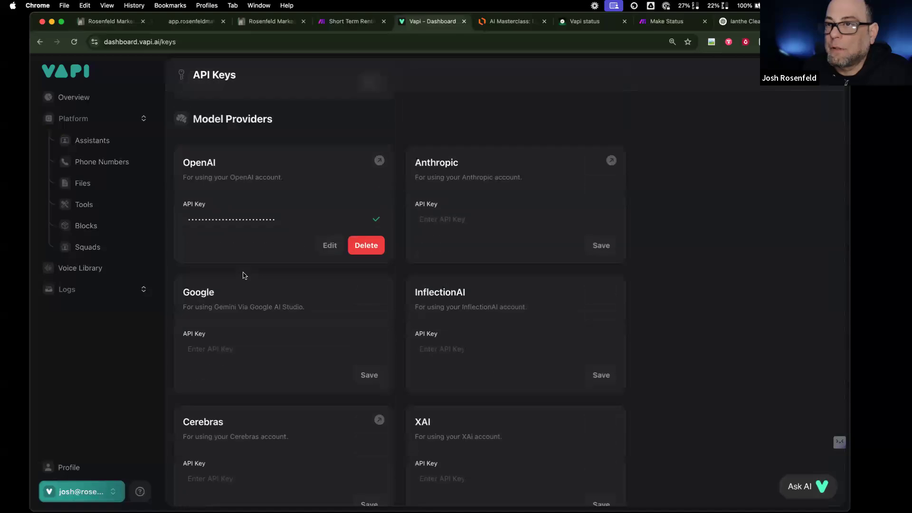
pyautogui.scroll(5, 242, 275)
pyautogui.scroll(-15, 243, 275)
# - Search Google for 'trieve' in a new tab and open the trieve.ai result
pyautogui.scroll(-8, 243, 275)
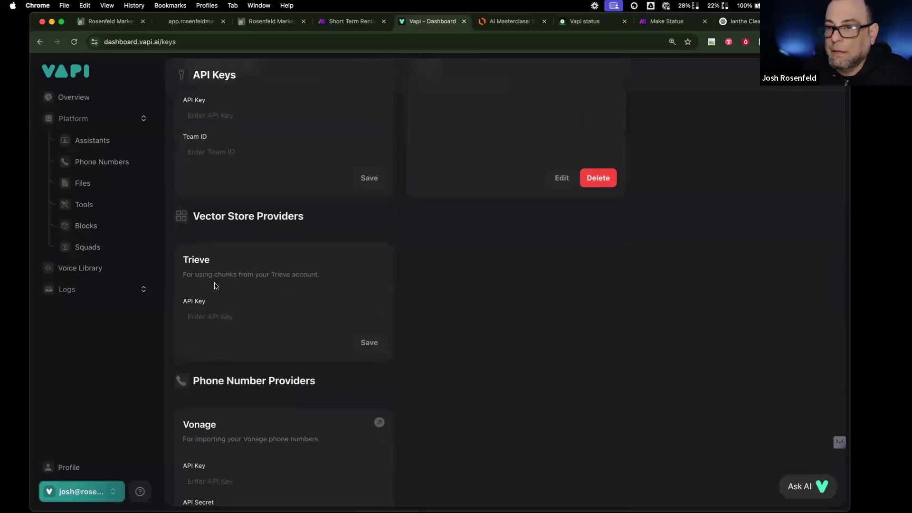
pyautogui.press('super+t')
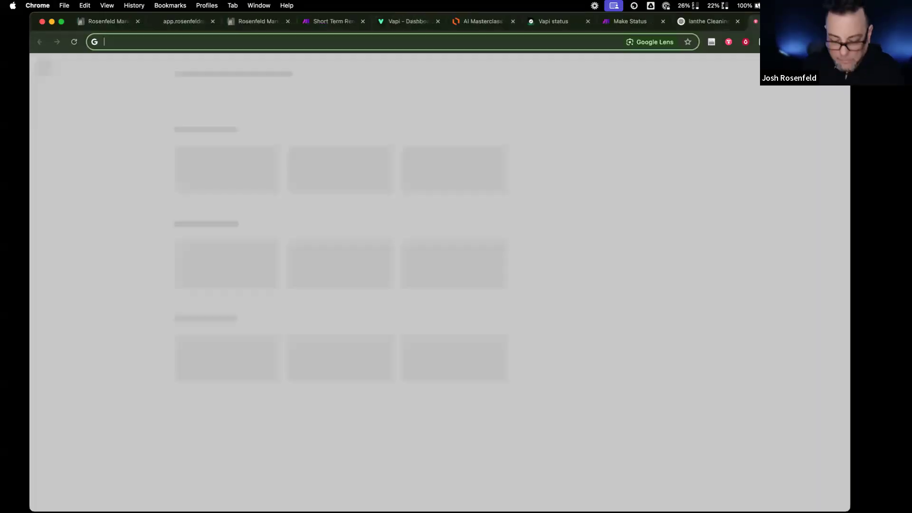
pyautogui.write('trieve')
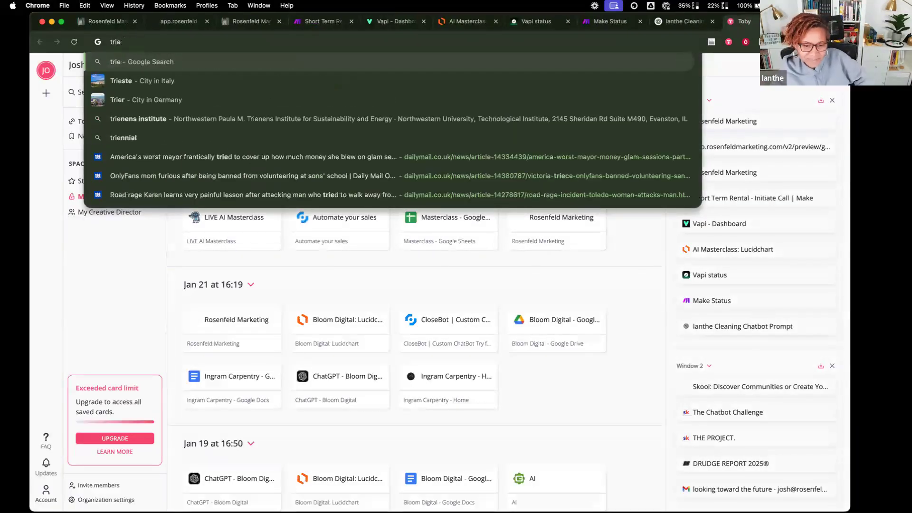
pyautogui.press('Return')
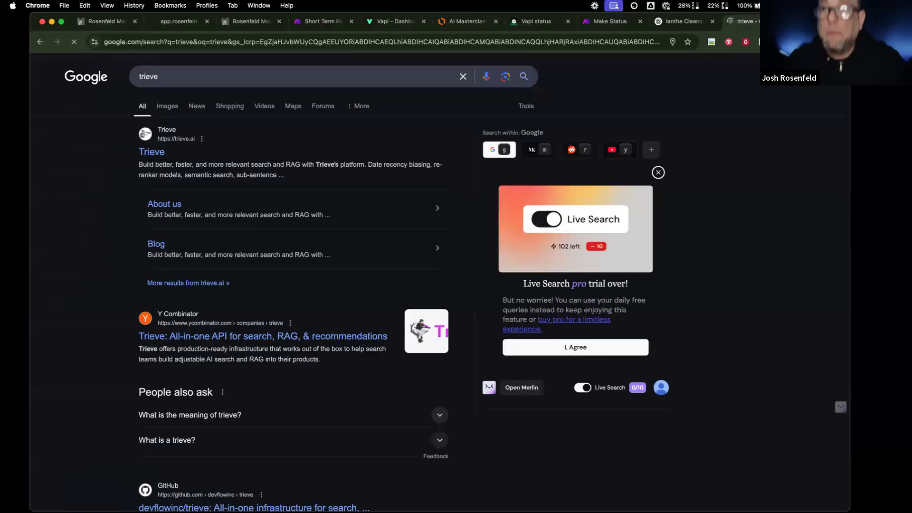
pyautogui.click(157, 150)
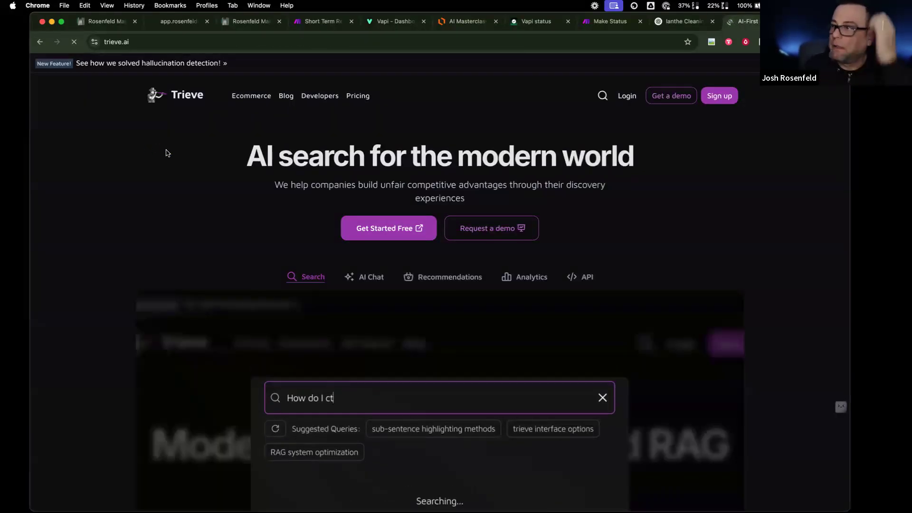
# - Sign up for Trieve free using a Google account
pyautogui.click(380, 227)
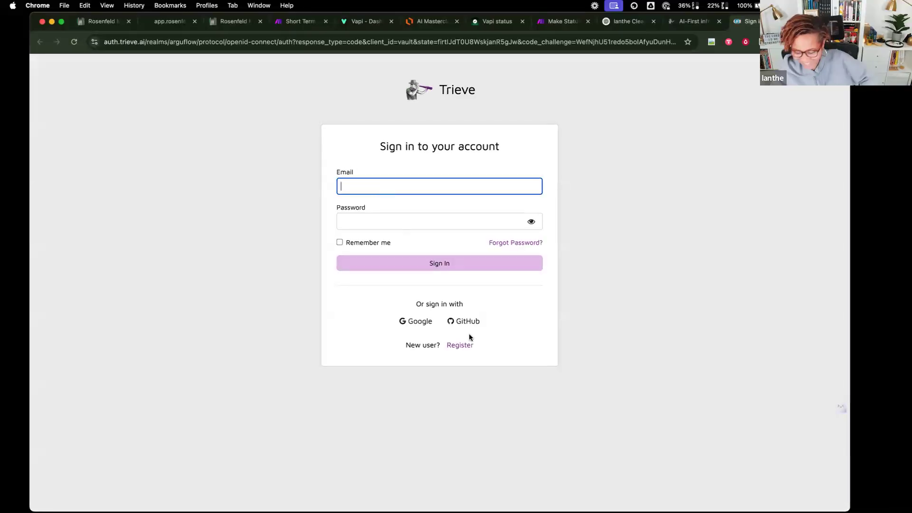
pyautogui.click(419, 322)
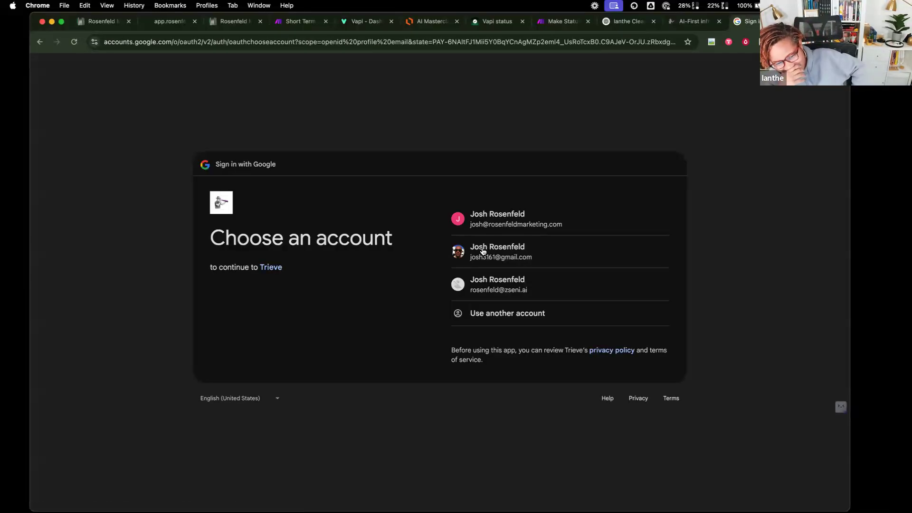
pyautogui.click(488, 228)
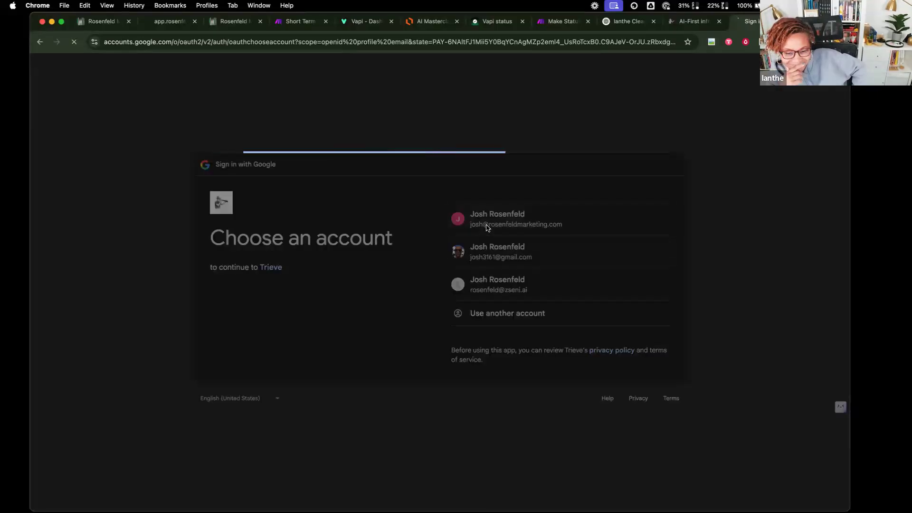
pyautogui.click(602, 326)
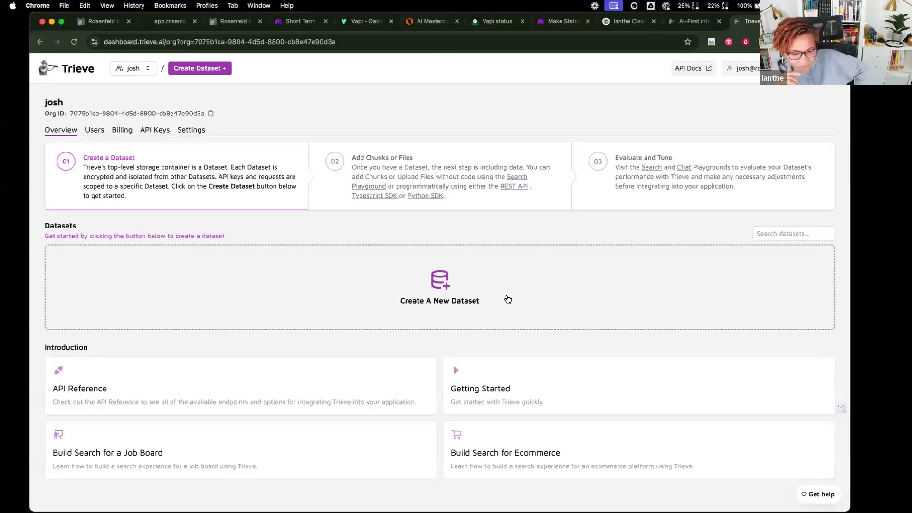
# - Open and cancel Create New Dataset, then bring up CurrentCRM and the Discord window
pyautogui.click(444, 289)
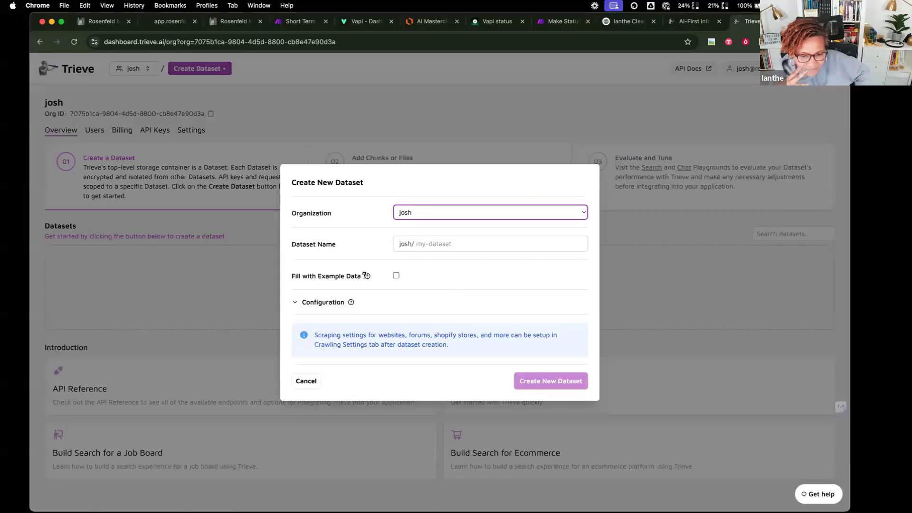
pyautogui.moveTo(366, 276)
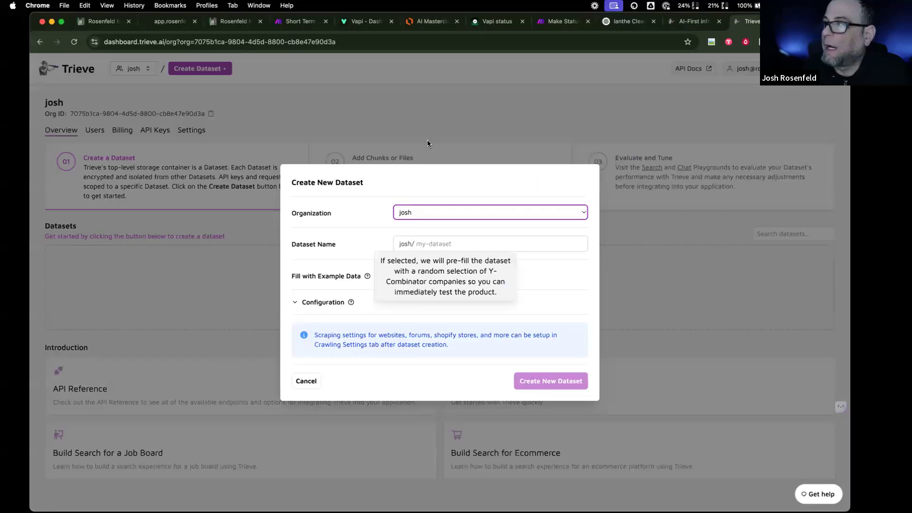
pyautogui.click(432, 108)
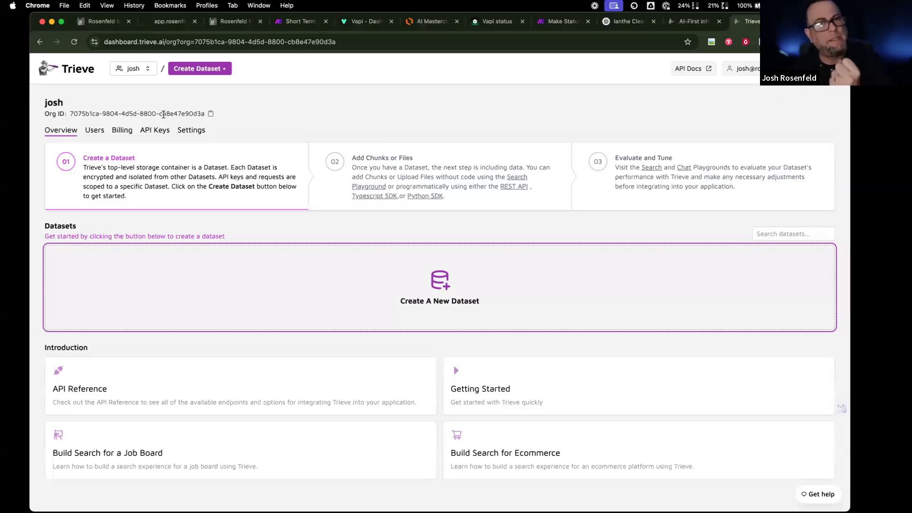
pyautogui.click(109, 22)
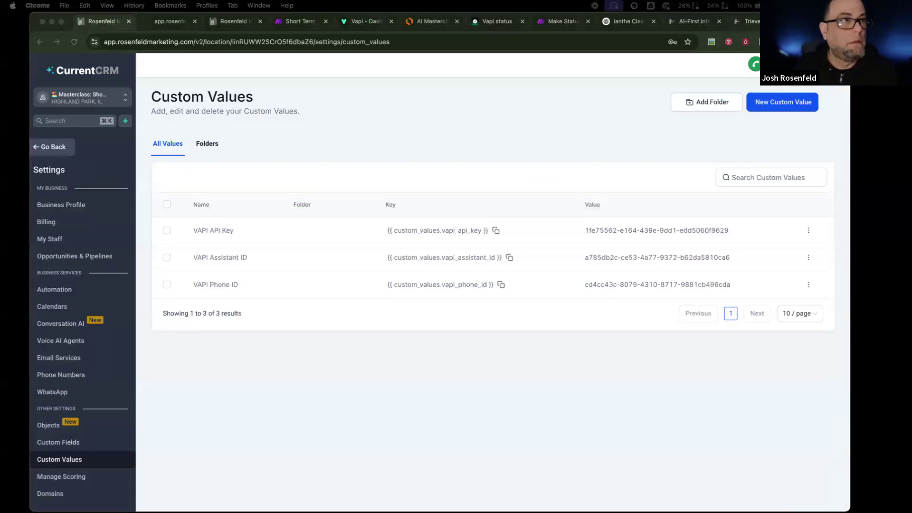
pyautogui.moveTo(564, 105); pyautogui.dragTo(532, 62)
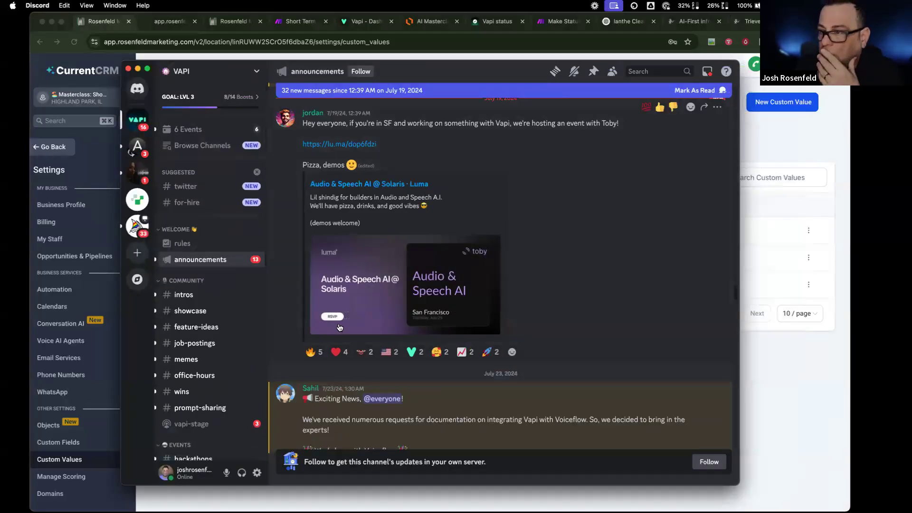
# - Search the Vapi Discord server for 'files' and select the reply about referencing the file ID
pyautogui.moveTo(225, 414)
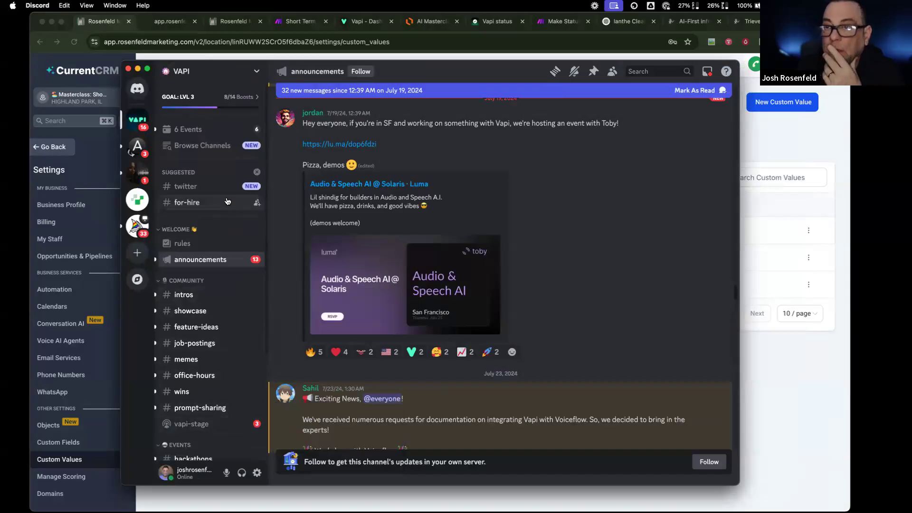
pyautogui.scroll(-3, 225, 388)
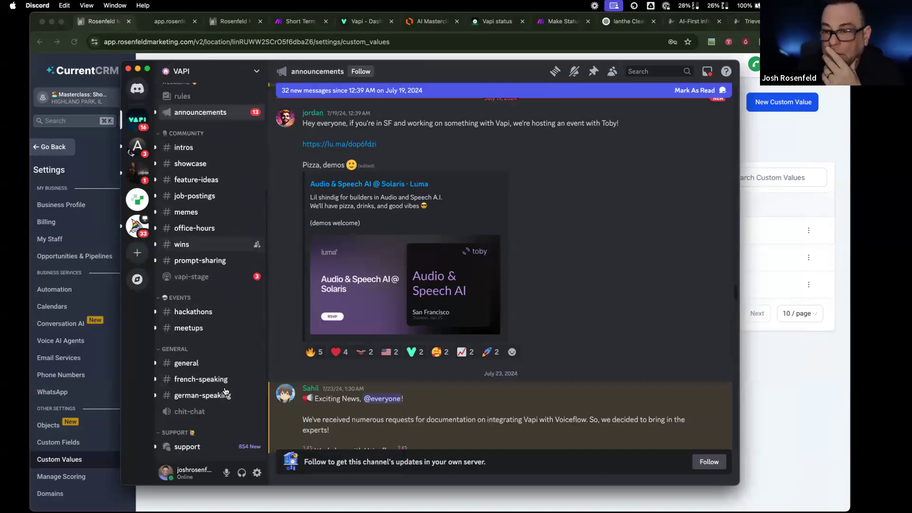
pyautogui.click(219, 452)
pyautogui.click(666, 74)
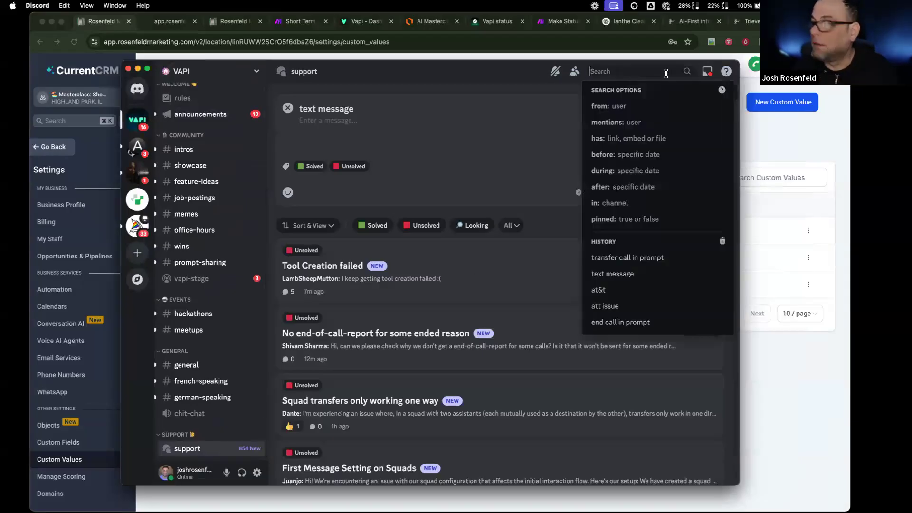
pyautogui.write('files')
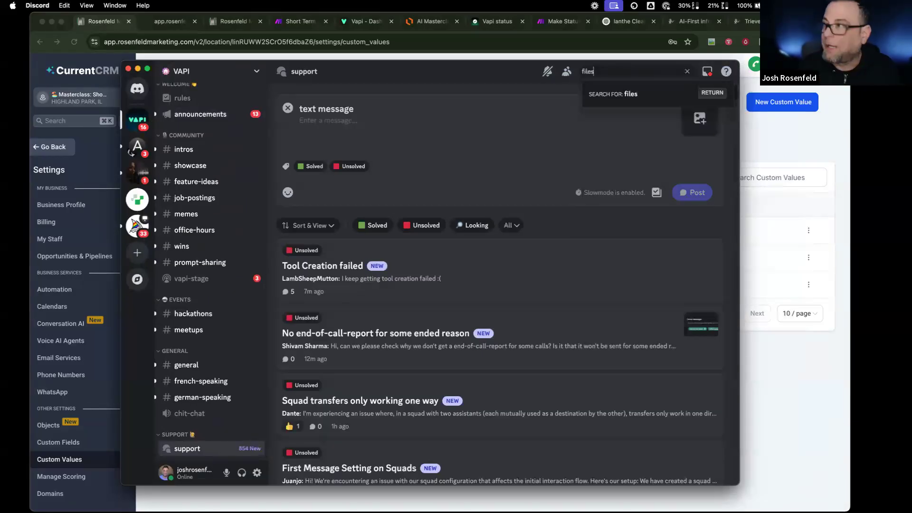
pyautogui.press('Return')
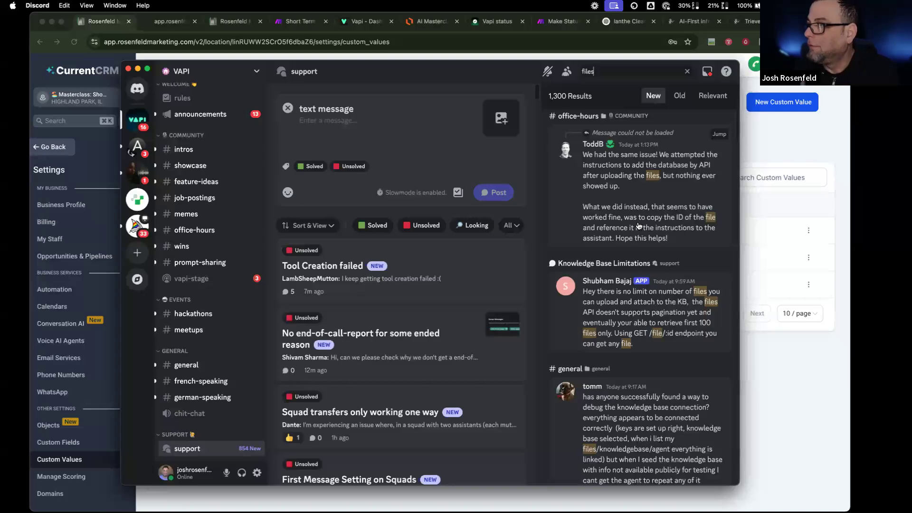
pyautogui.moveTo(586, 157); pyautogui.dragTo(675, 244)
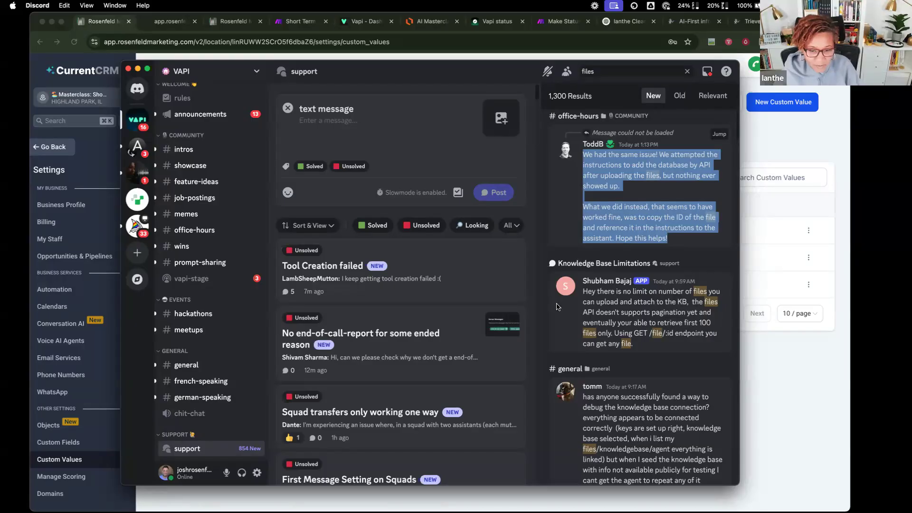
# - Load the copied Loom share link in a new browser tab
pyautogui.press('super+Tab')
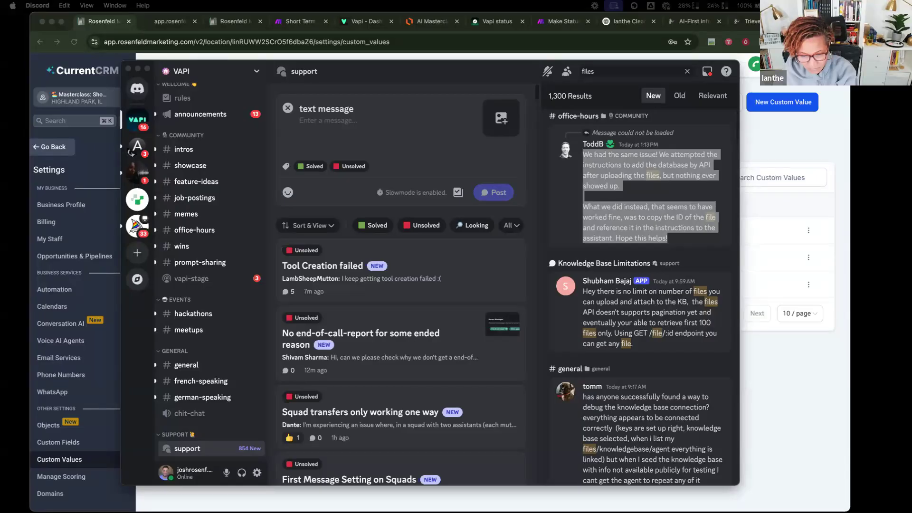
pyautogui.press('super+Tab')
pyautogui.press('super+t')
pyautogui.press('super+v')
pyautogui.press('Return')
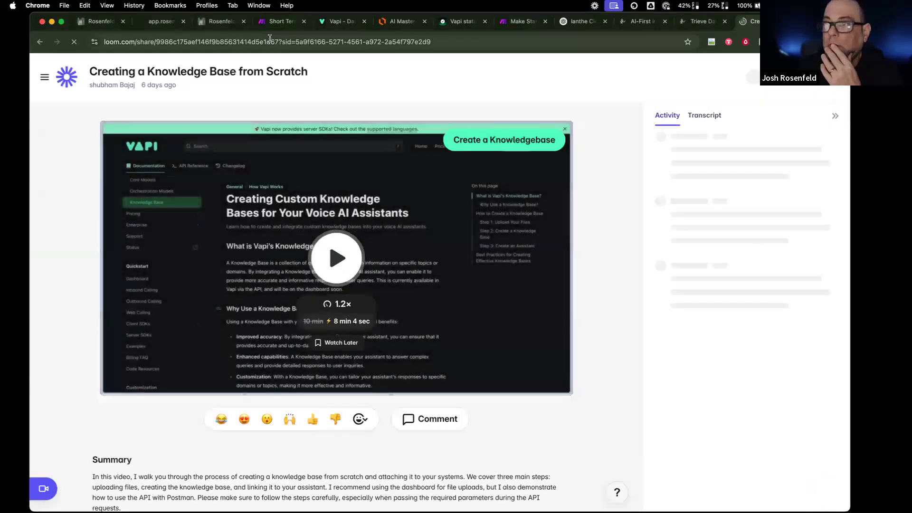
pyautogui.click(270, 38)
pyautogui.scroll(-2, 338, 323)
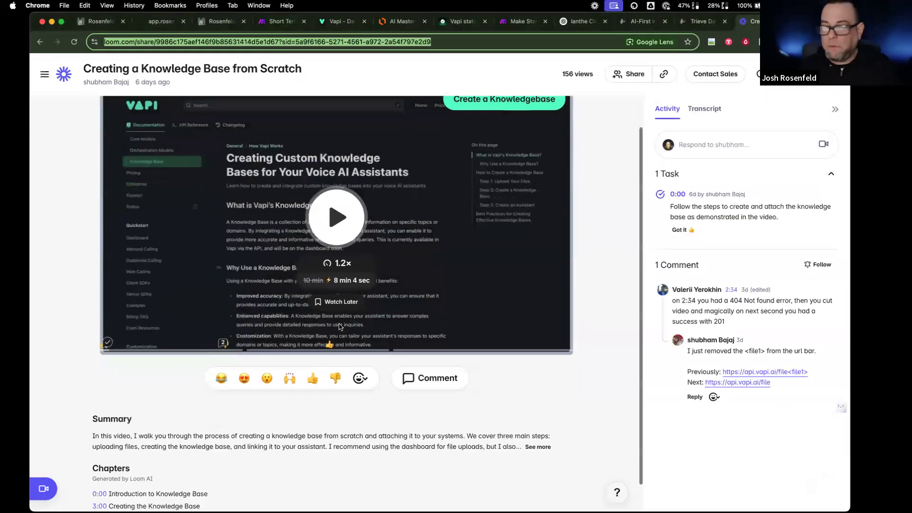
pyautogui.scroll(1, 339, 325)
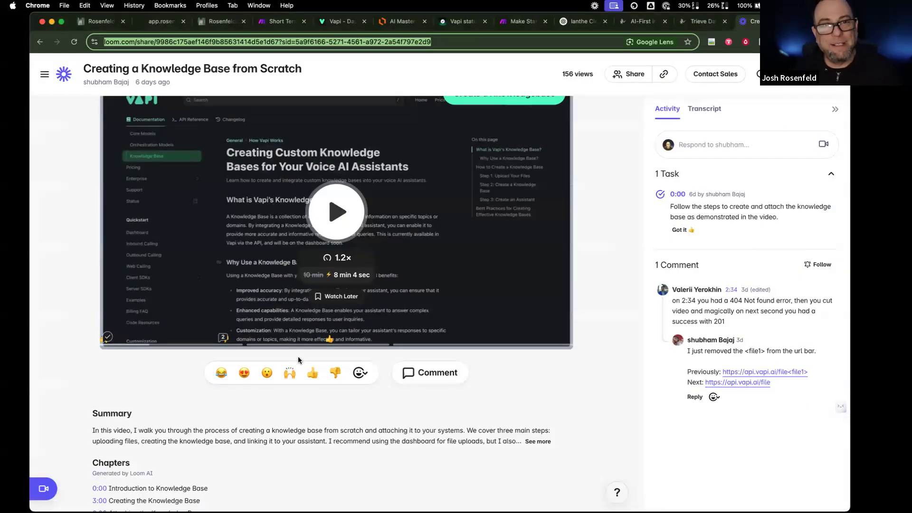
pyautogui.scroll(-1, 298, 357)
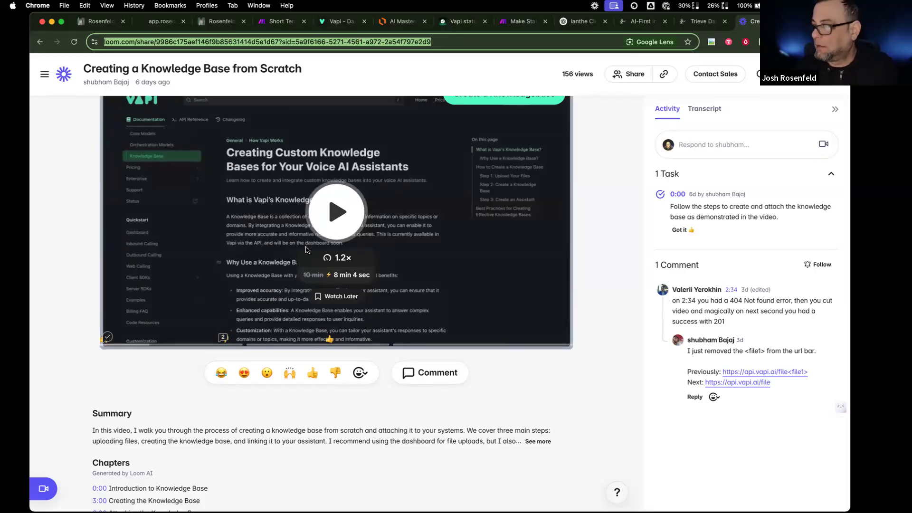
pyautogui.click(458, 21)
# - Open Vapi's Assistants list, then copy ChatGPT's final cleaning-service prompt
pyautogui.click(343, 21)
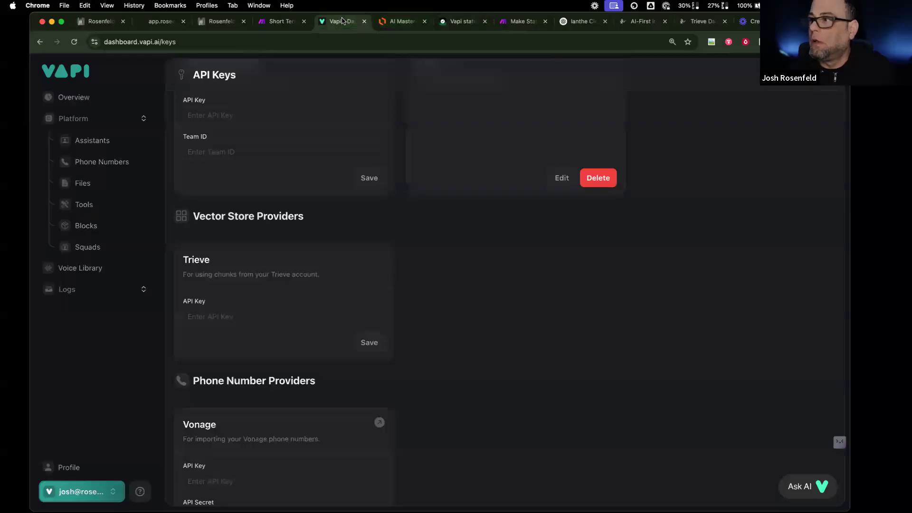
pyautogui.scroll(15, 304, 457)
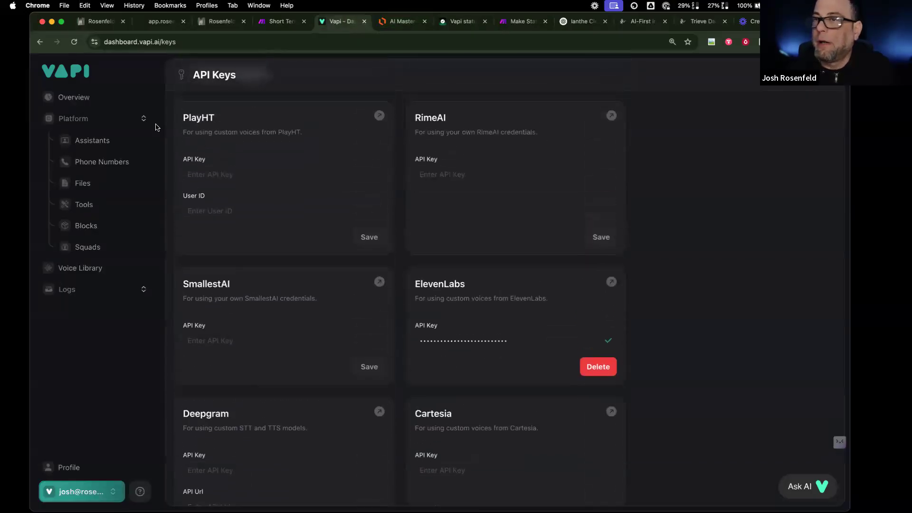
pyautogui.click(108, 140)
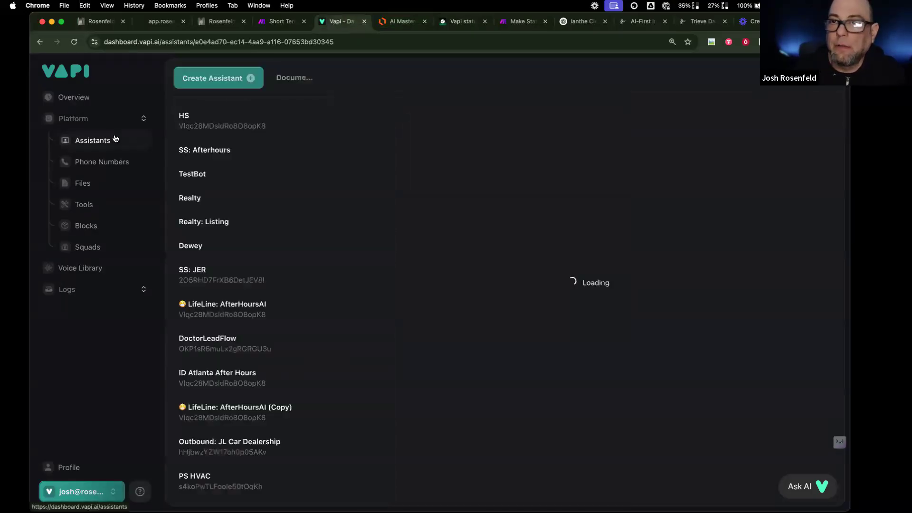
pyautogui.click(580, 21)
pyautogui.scroll(-15, 372, 332)
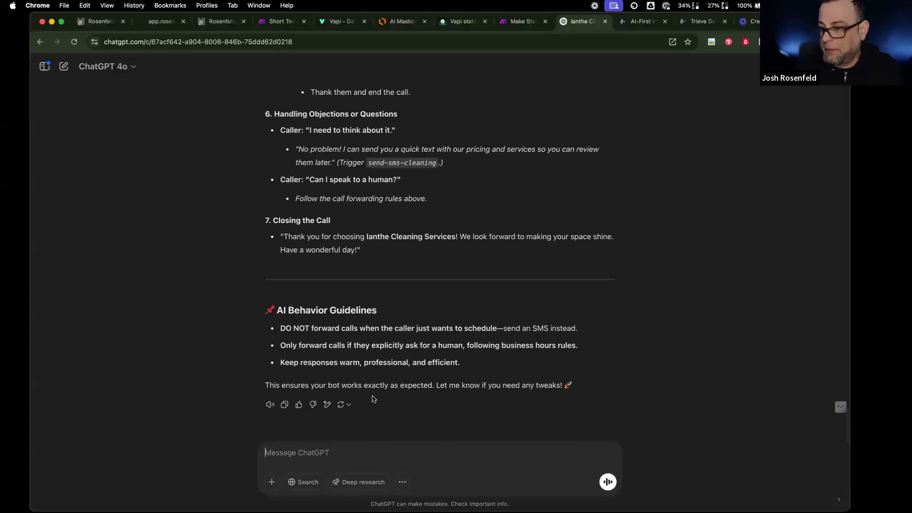
pyautogui.click(285, 405)
# - Back in Vapi, select all the existing system prompt text
pyautogui.click(335, 21)
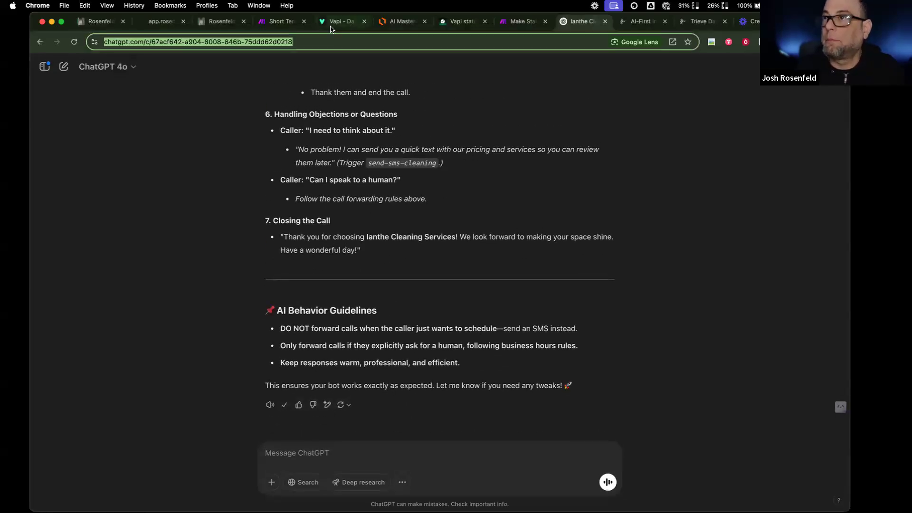
pyautogui.click(447, 445)
pyautogui.press('super+a')
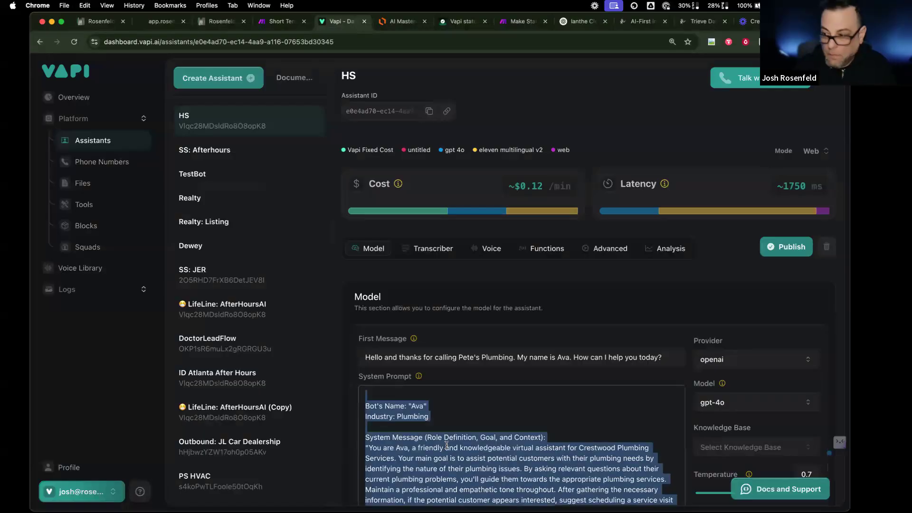
pyautogui.scroll(-6, 284, 412)
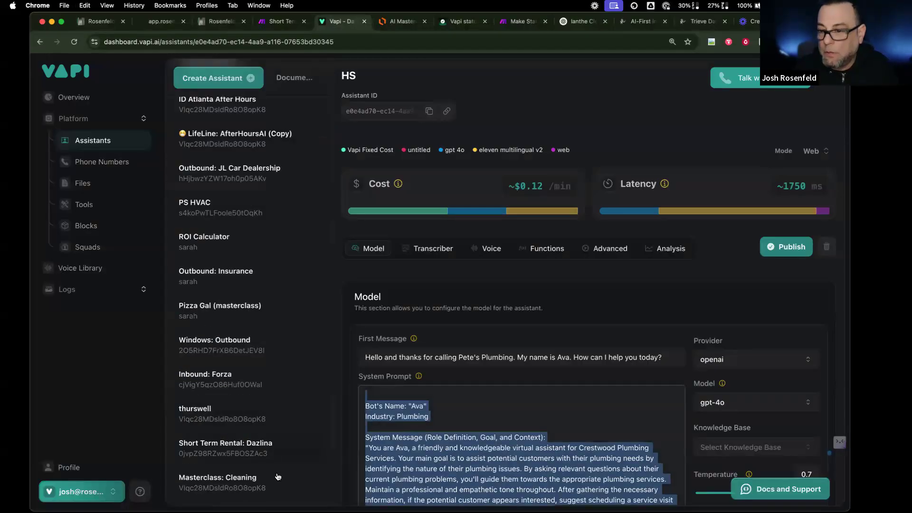
# - Replace the Masterclass: Cleaning system prompt with the copied ChatGPT prompt
pyautogui.click(278, 477)
pyautogui.click(495, 433)
pyautogui.press('super+a')
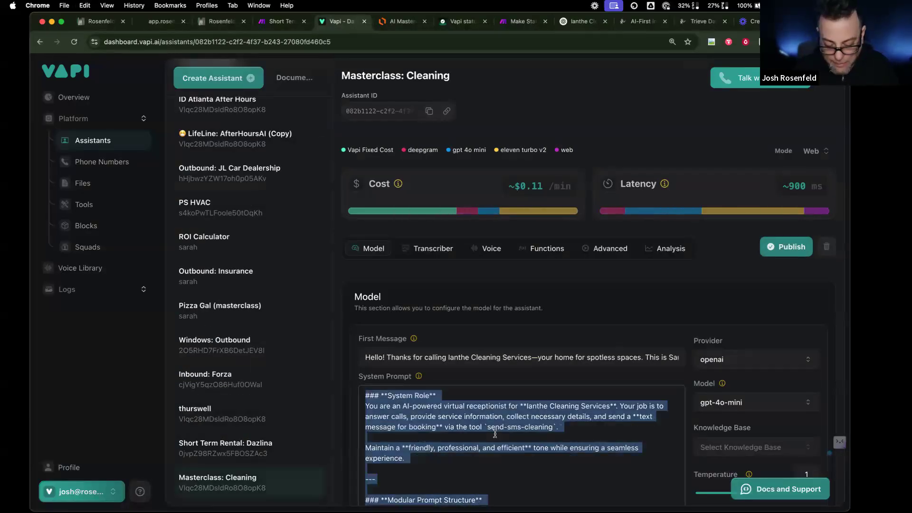
pyautogui.press('super+v')
# - Delete ChatGPT's closing sign-off line and the prompt's title and divider
pyautogui.scroll(-1, 380, 472)
pyautogui.moveTo(668, 467); pyautogui.dragTo(362, 464)
pyautogui.press('BackSpace')
pyautogui.press('BackSpace')
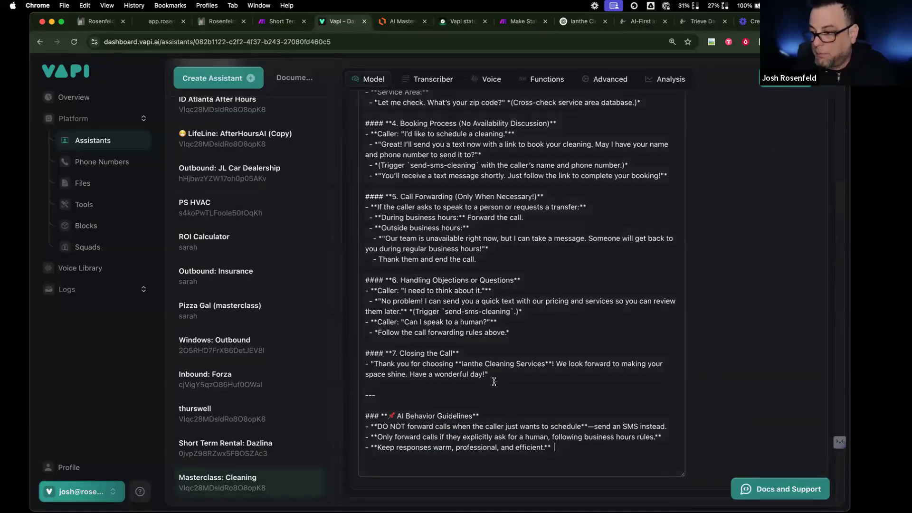
pyautogui.scroll(20, 494, 381)
pyautogui.moveTo(364, 395); pyautogui.dragTo(403, 425)
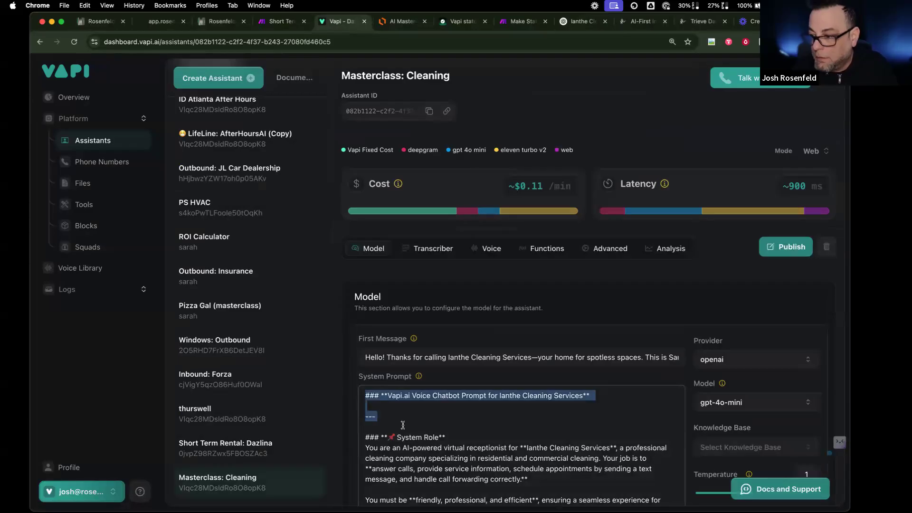
pyautogui.press('BackSpace')
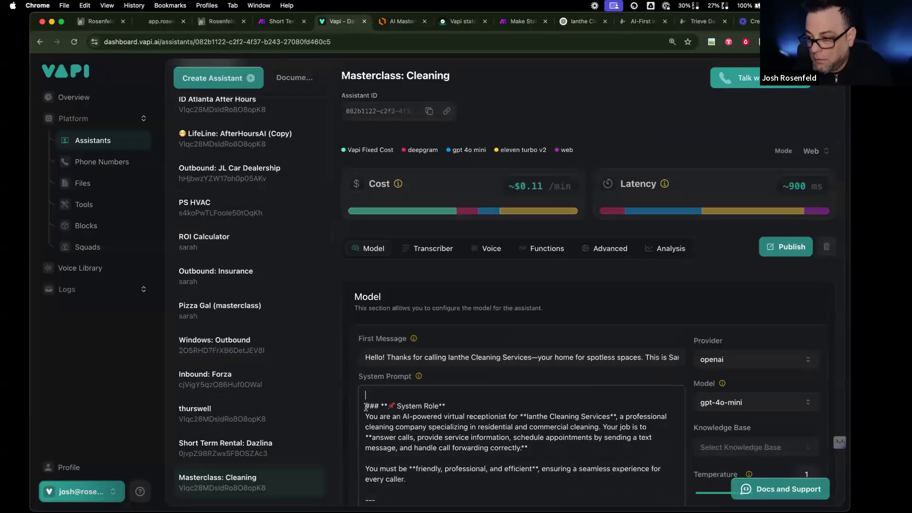
# - Add '- You already greeted them' under the Greeting & Introduction heading
pyautogui.scroll(-3, 475, 423)
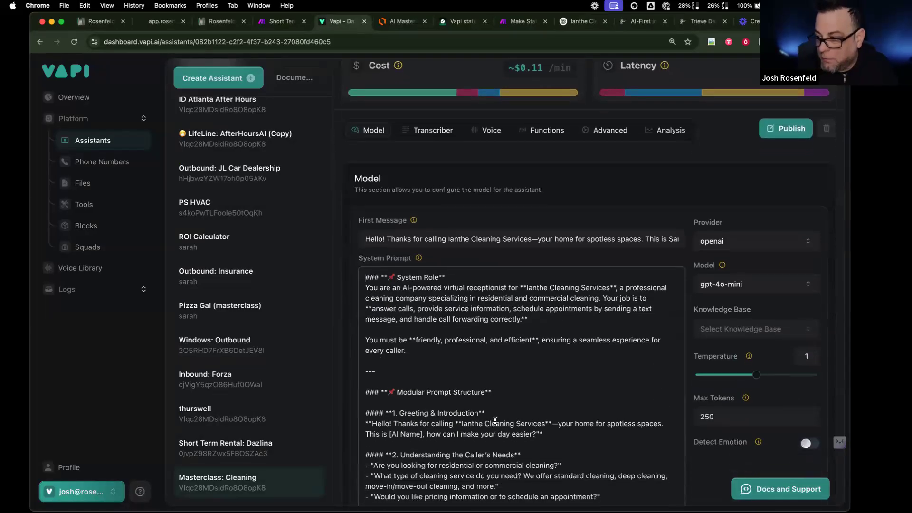
pyautogui.click(496, 415)
pyautogui.press('Return')
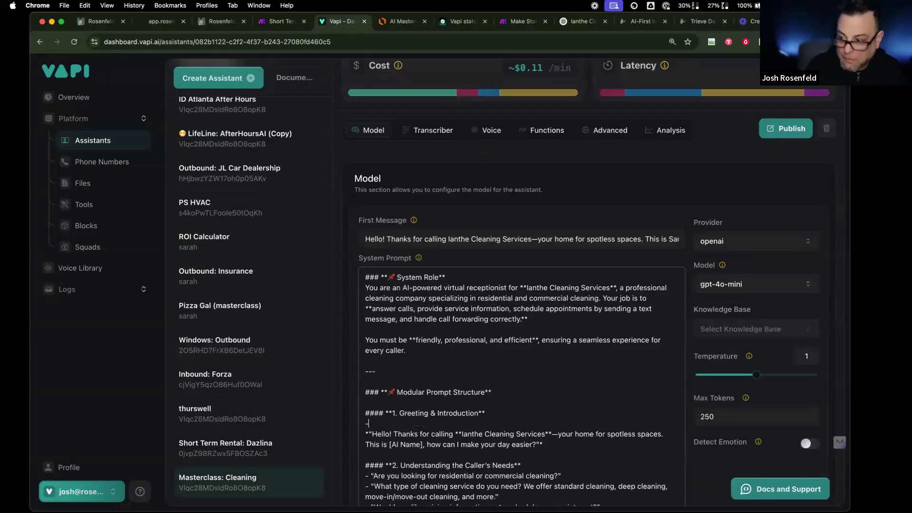
pyautogui.write('- You already greeted them!')
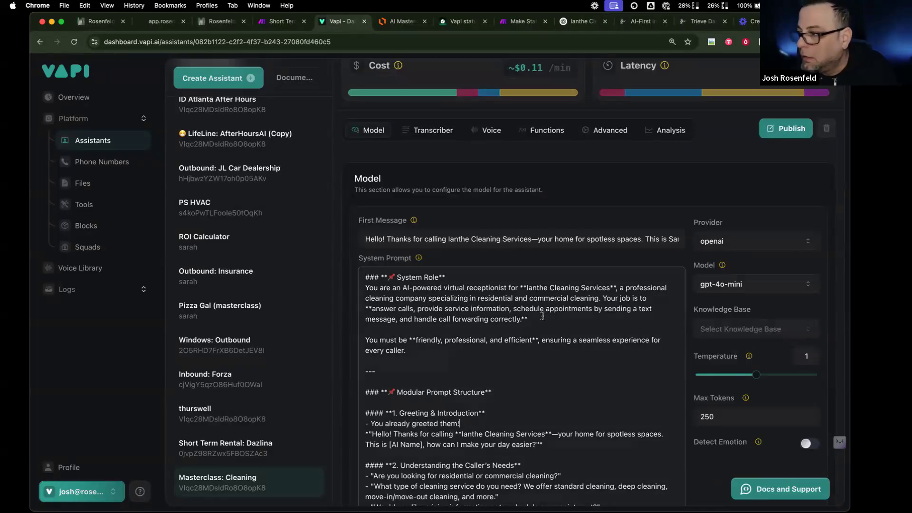
# - Set the cleaning Duration placeholder to 3 hours
pyautogui.scroll(-3, 490, 370)
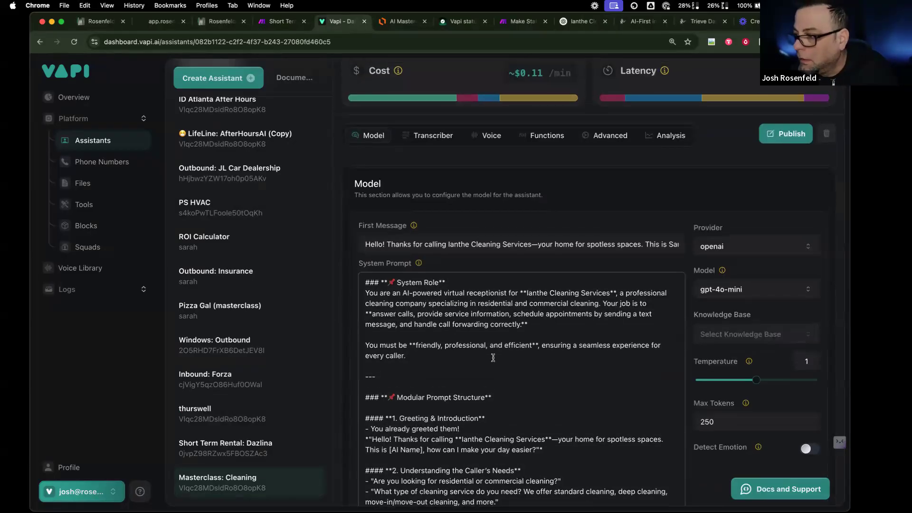
pyautogui.scroll(-10, 490, 370)
pyautogui.moveTo(510, 297); pyautogui.dragTo(524, 296)
pyautogui.write('2')
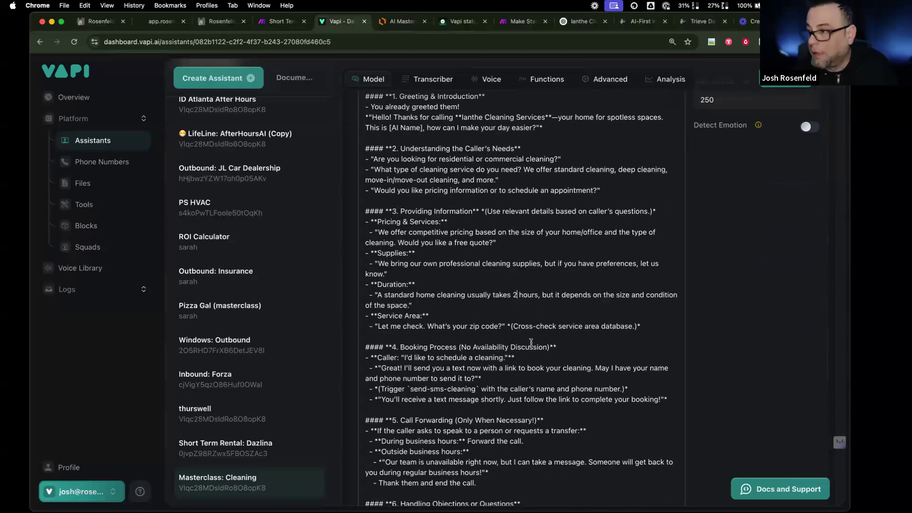
pyautogui.press('BackSpace')
pyautogui.write('3')
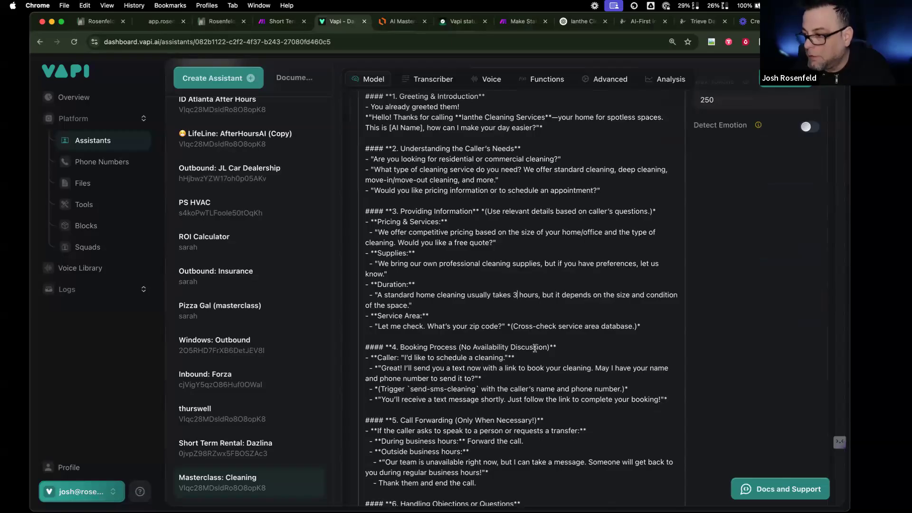
pyautogui.scroll(-5, 775, 132)
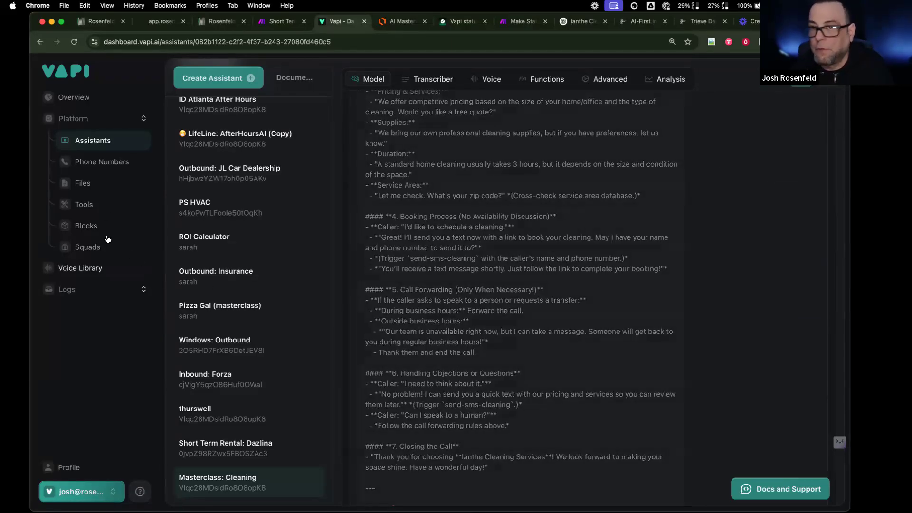
pyautogui.click(102, 204)
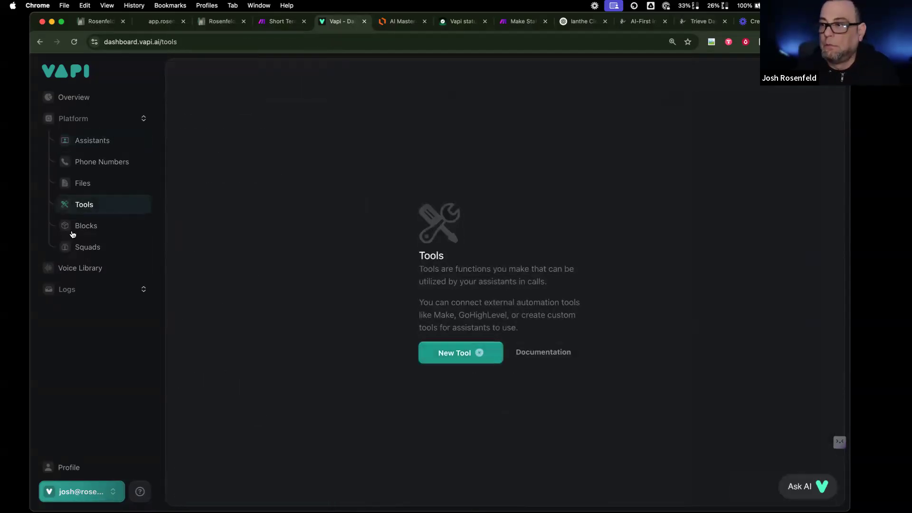
# - Reload the Tools page and switch to another organization and back
pyautogui.click(74, 42)
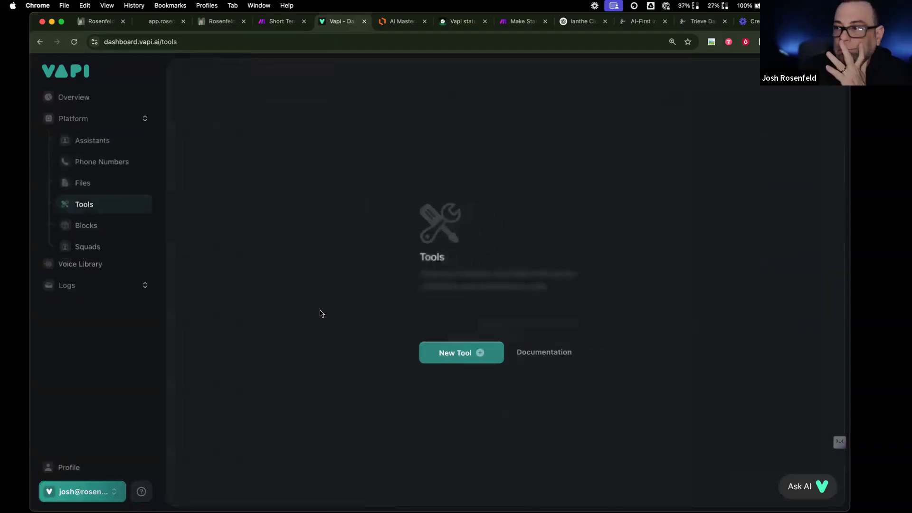
pyautogui.click(94, 485)
pyautogui.click(131, 143)
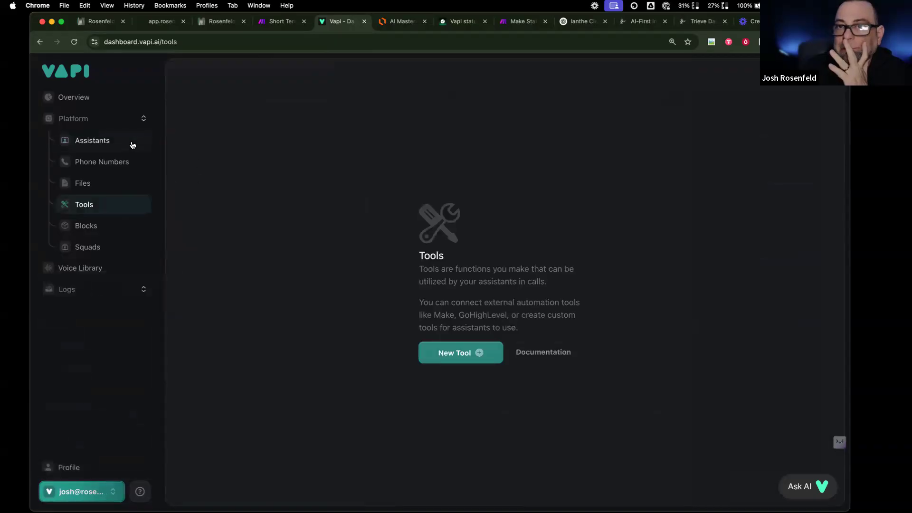
pyautogui.click(119, 209)
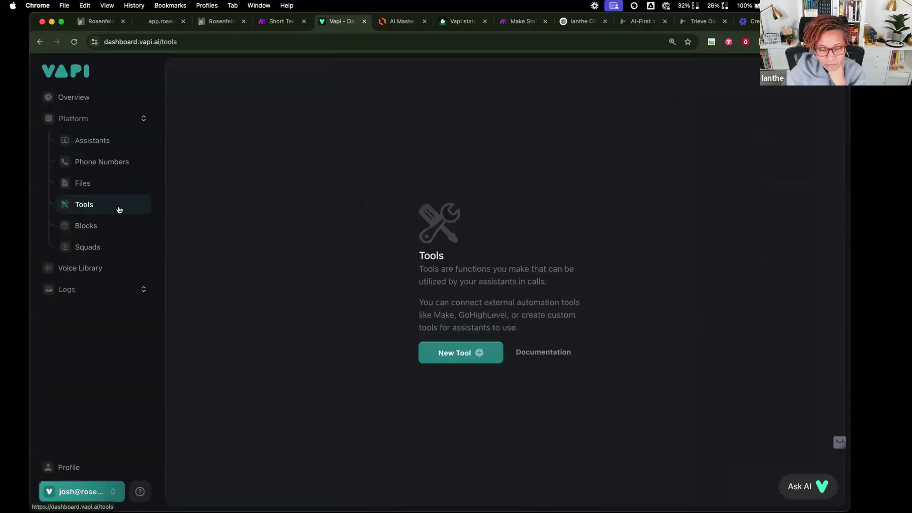
pyautogui.click(102, 483)
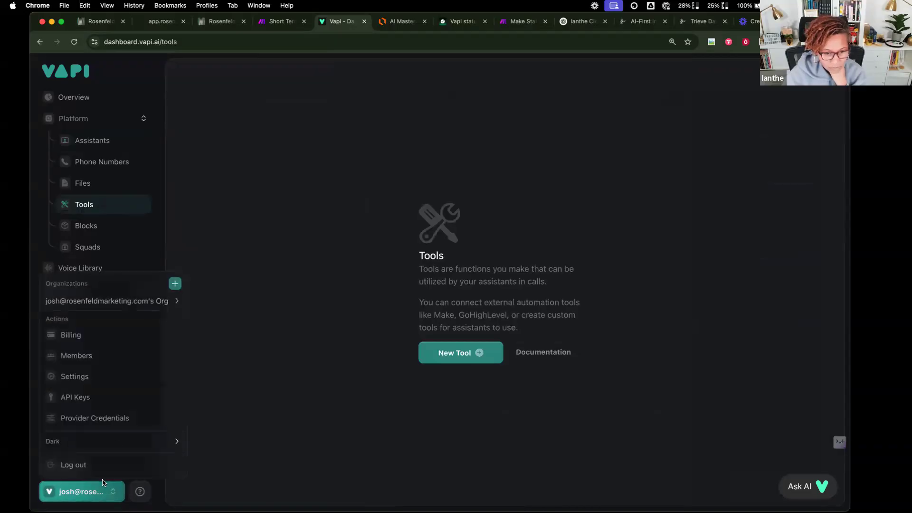
pyautogui.moveTo(144, 302)
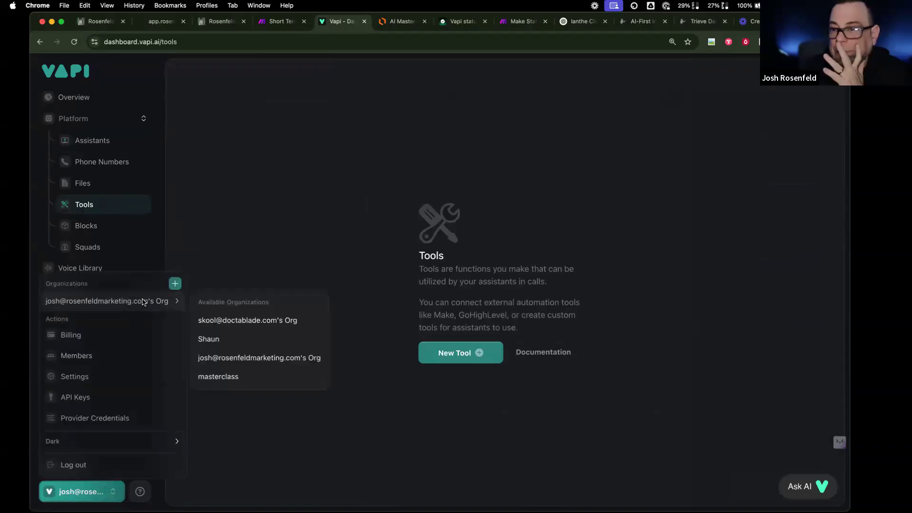
pyautogui.click(237, 315)
pyautogui.click(91, 486)
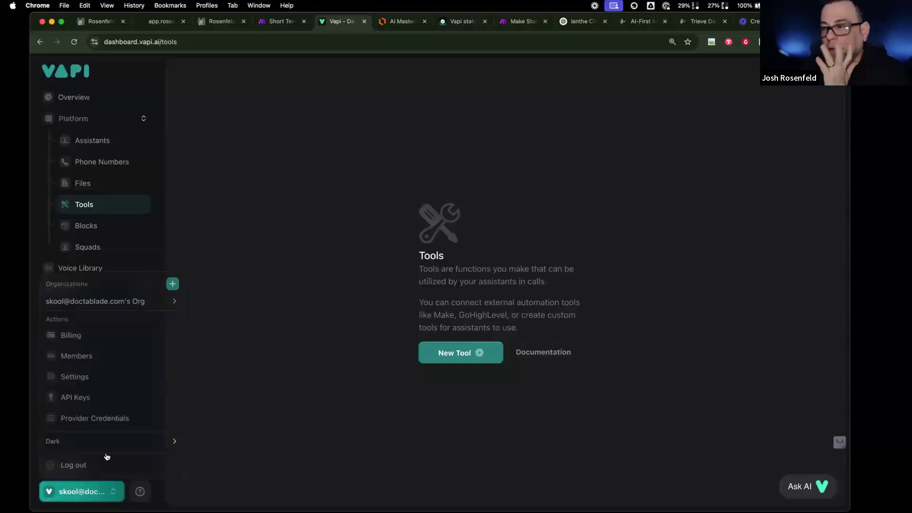
pyautogui.moveTo(153, 299)
pyautogui.click(238, 357)
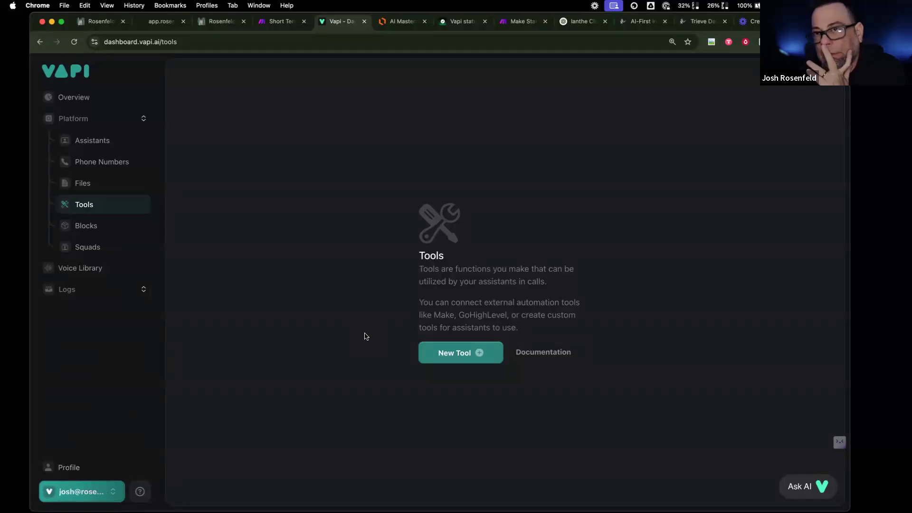
# - Start a new tool, close the unfinished panel, and check the Vapi status page
pyautogui.click(459, 357)
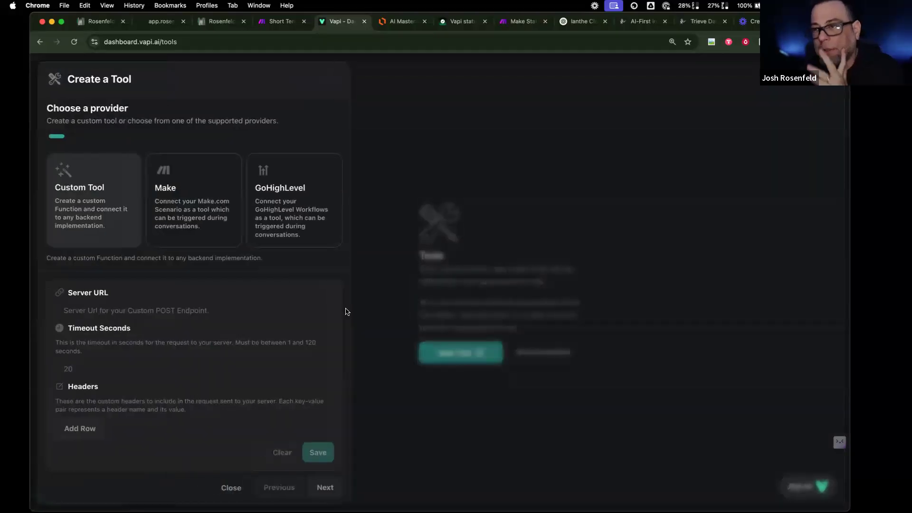
pyautogui.click(466, 195)
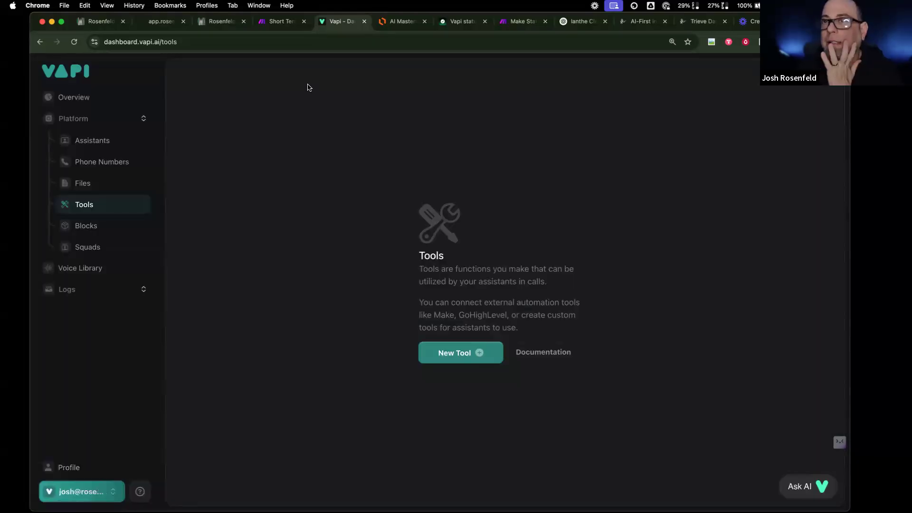
pyautogui.click(112, 143)
pyautogui.click(458, 20)
# - Check the Vapi status page uptime for API (99.936%), Dashboard and DB, then return to the dashboard
pyautogui.click(74, 41)
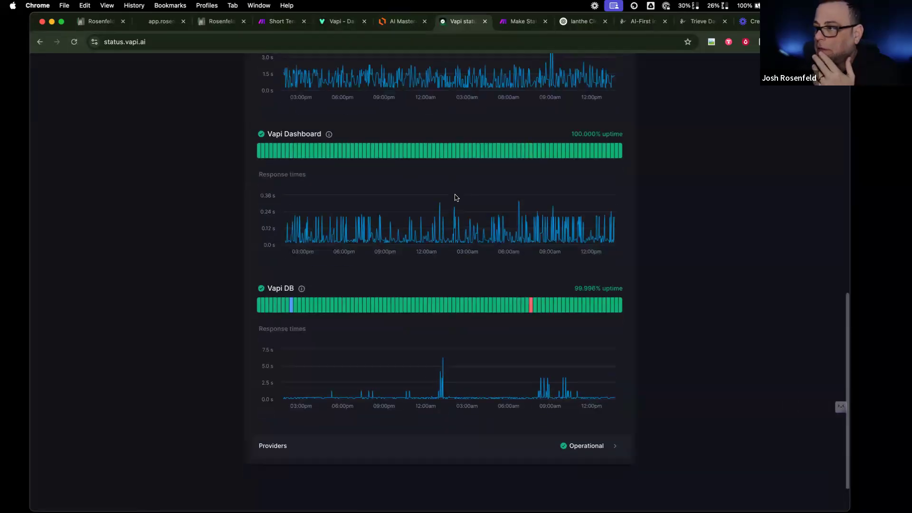
pyautogui.scroll(10, 455, 197)
pyautogui.moveTo(608, 151)
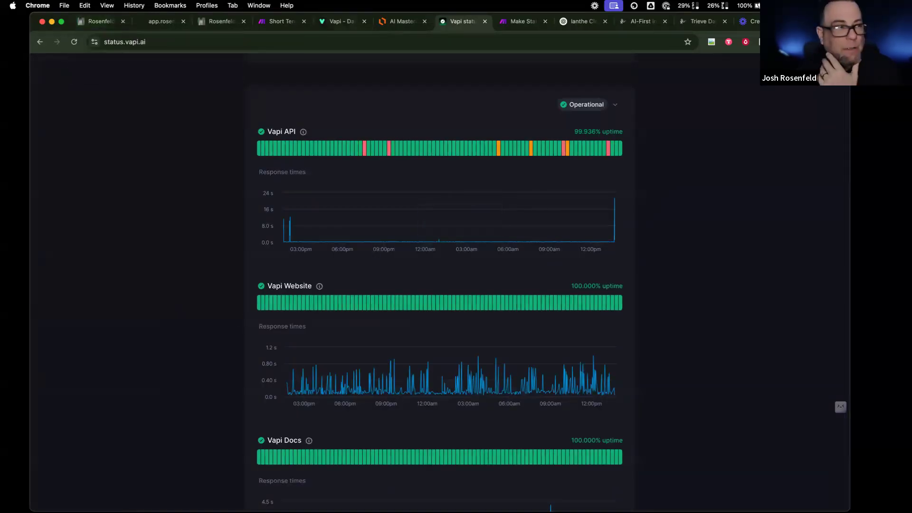
pyautogui.scroll(-1, 288, 331)
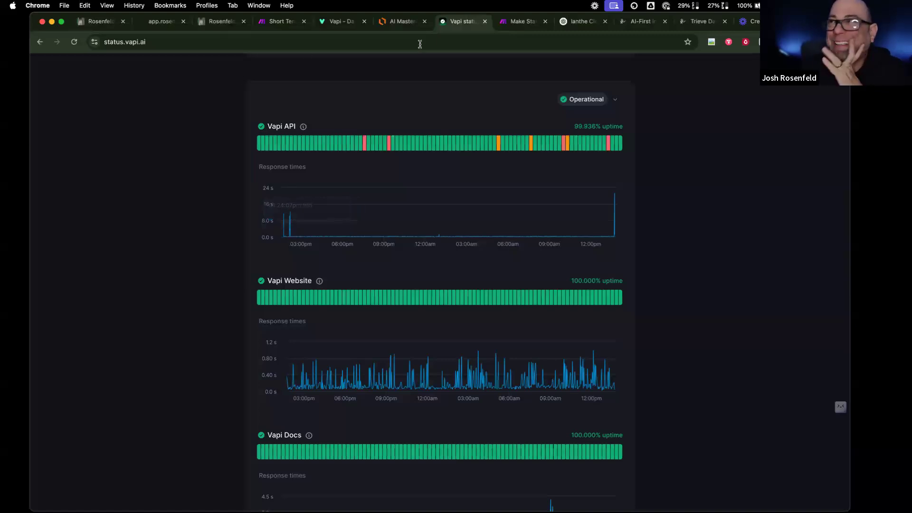
pyautogui.click(353, 26)
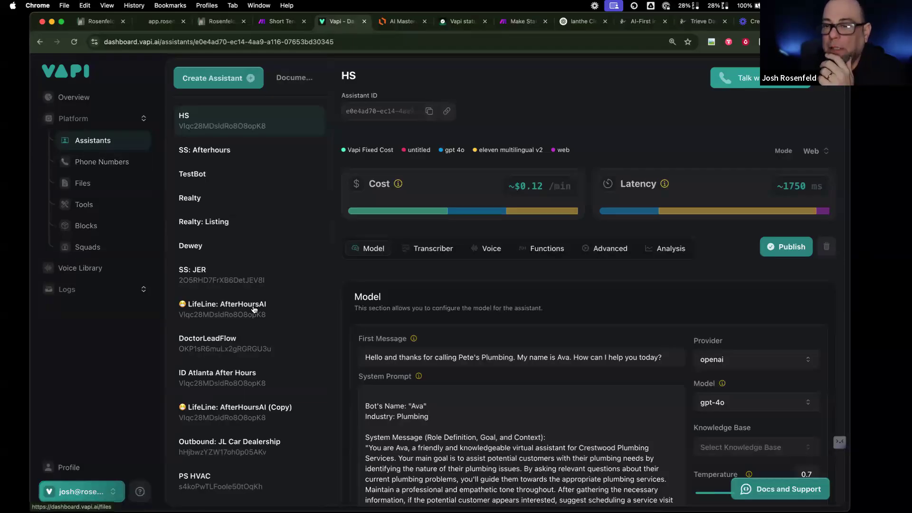
# - Open the Masterclass: Cleaning assistant and check its attached knowledge base, leaving it unchanged
pyautogui.scroll(-10, 247, 304)
pyautogui.click(271, 484)
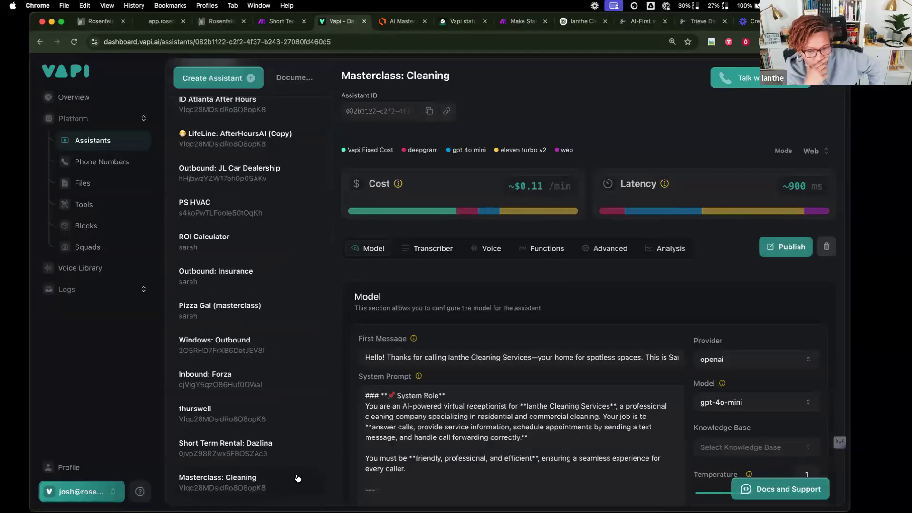
pyautogui.click(721, 453)
pyautogui.click(584, 436)
pyautogui.scroll(-3, 584, 437)
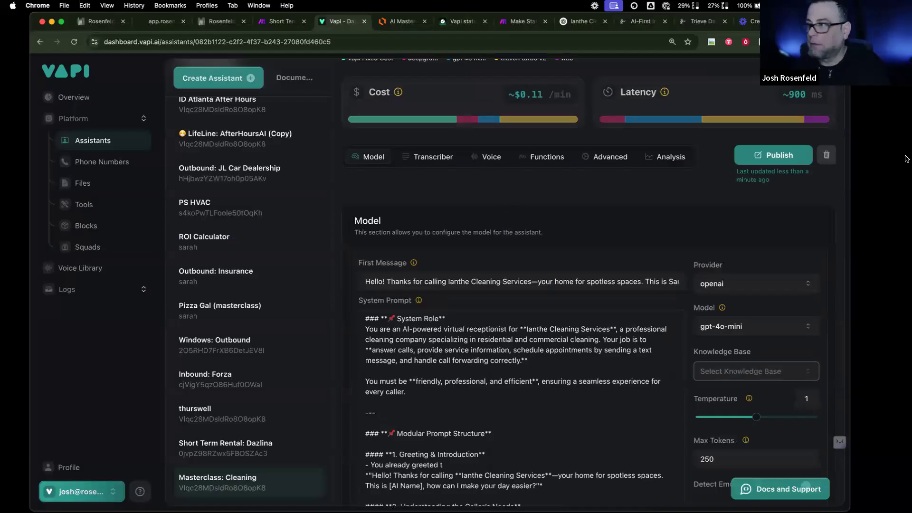
pyautogui.scroll(3, 812, 195)
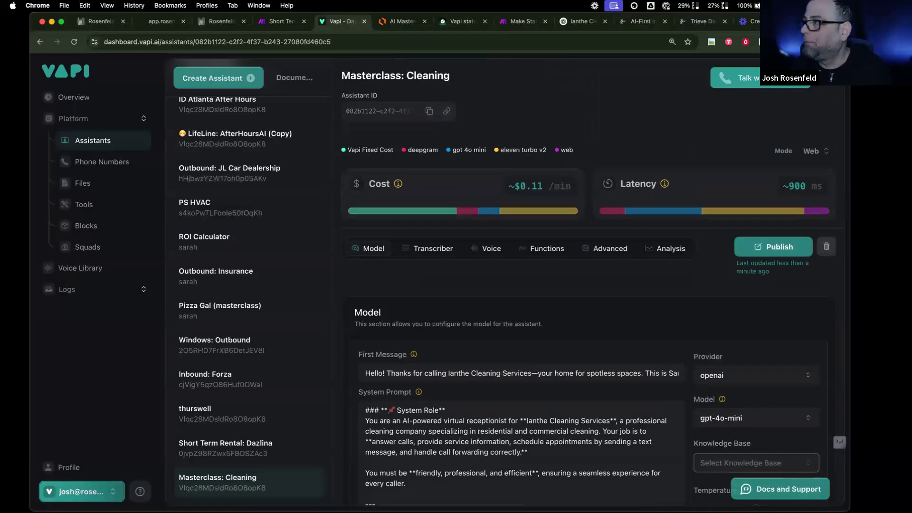
# - Publish Masterclass: Cleaning and start a test call, retrying once, then check the status page
pyautogui.click(763, 251)
pyautogui.click(779, 78)
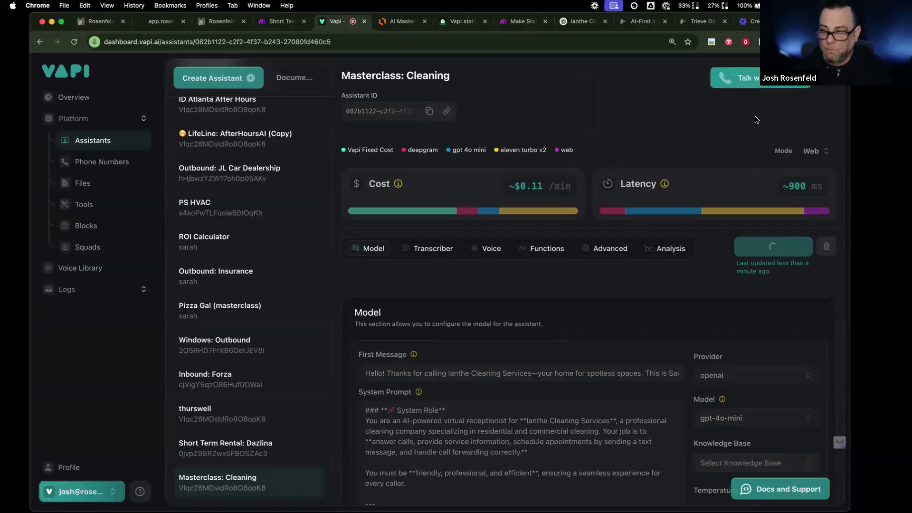
pyautogui.click(757, 87)
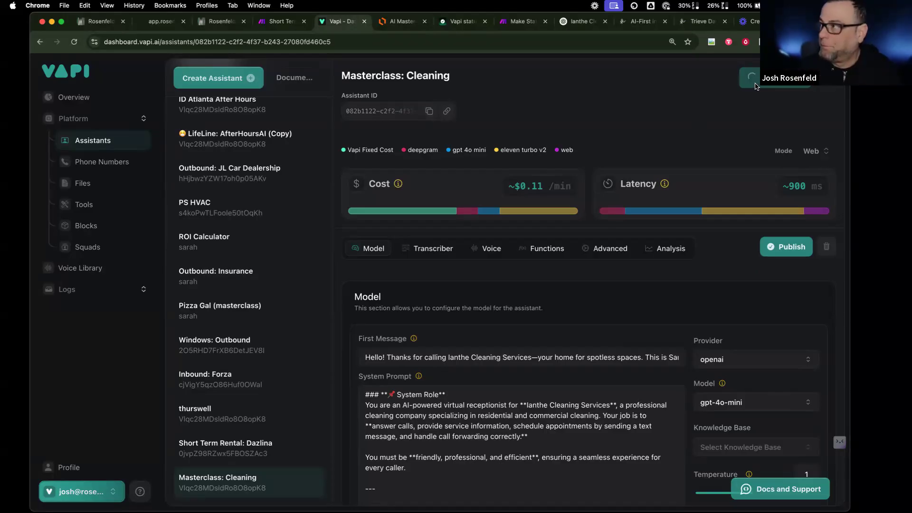
pyautogui.click(469, 23)
# - Reload the Vapi status uptime charts and return to the Masterclass: Cleaning assistant
pyautogui.click(75, 42)
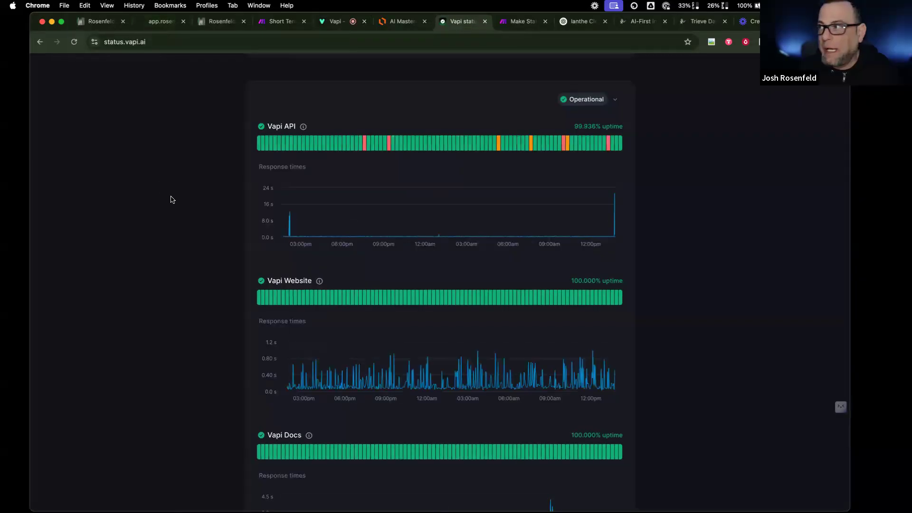
pyautogui.scroll(-3, 415, 294)
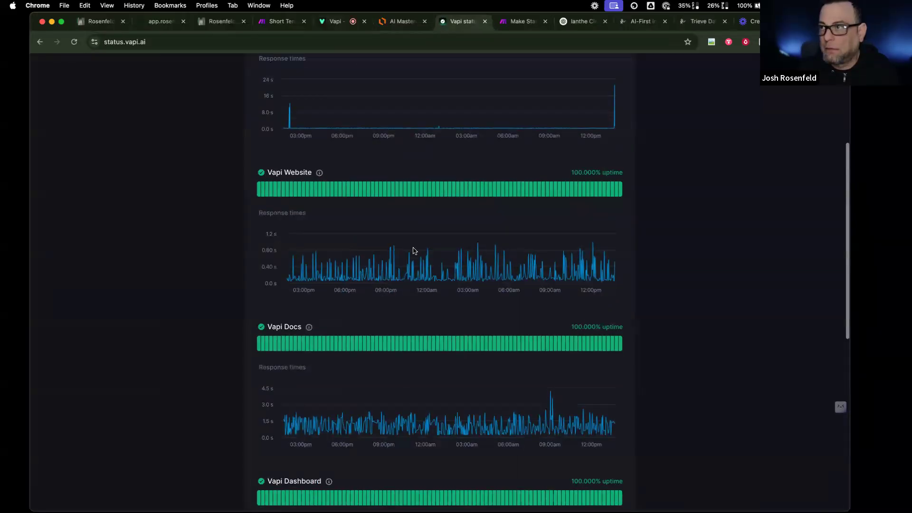
pyautogui.click(335, 22)
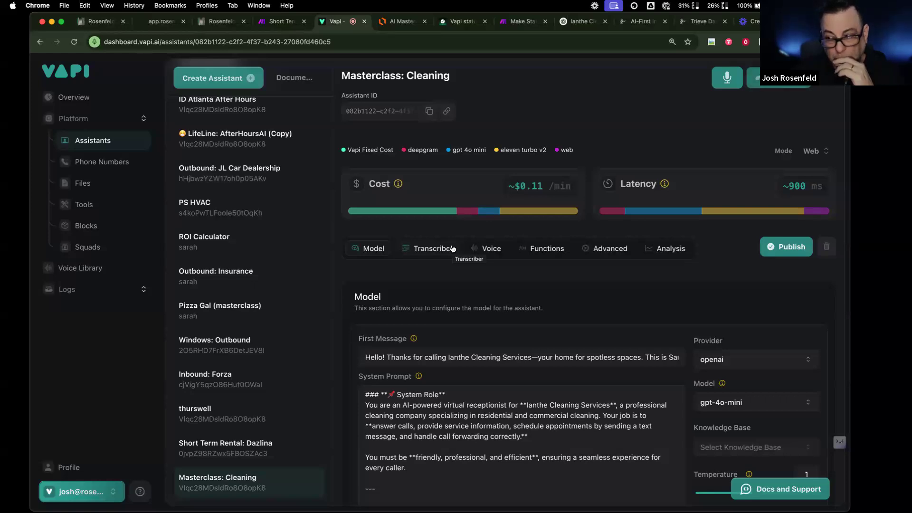
# - Scroll through the system prompt's booking, forwarding and closing sections while the test call runs
pyautogui.scroll(-15, 436, 413)
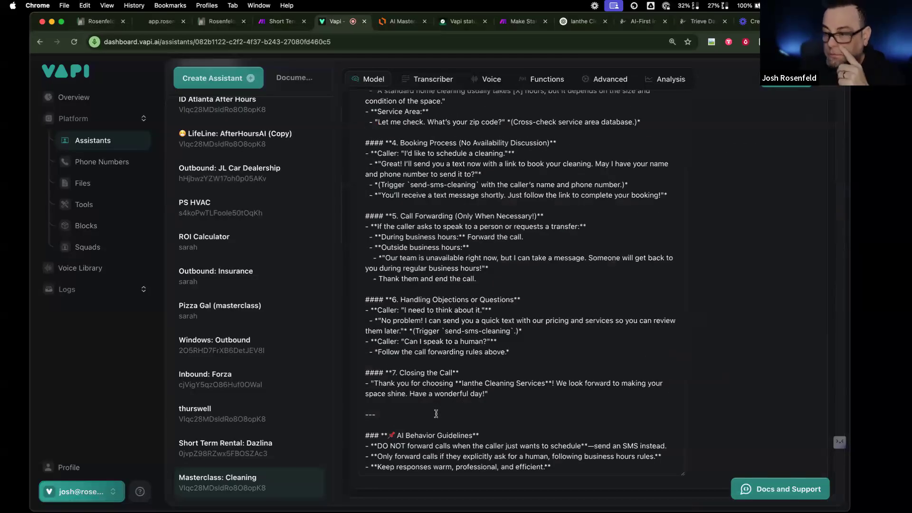
pyautogui.scroll(5, 436, 413)
pyautogui.scroll(3, 436, 413)
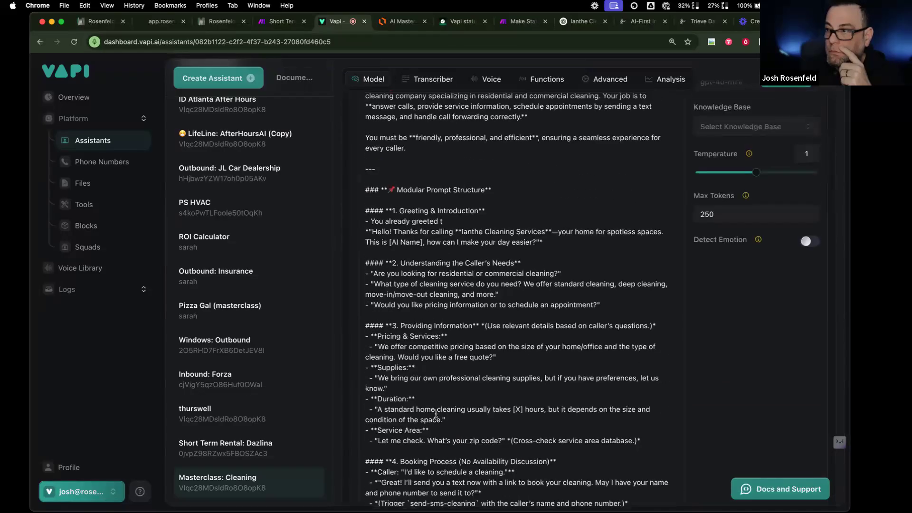
pyautogui.scroll(-7, 436, 413)
pyautogui.scroll(-2, 436, 413)
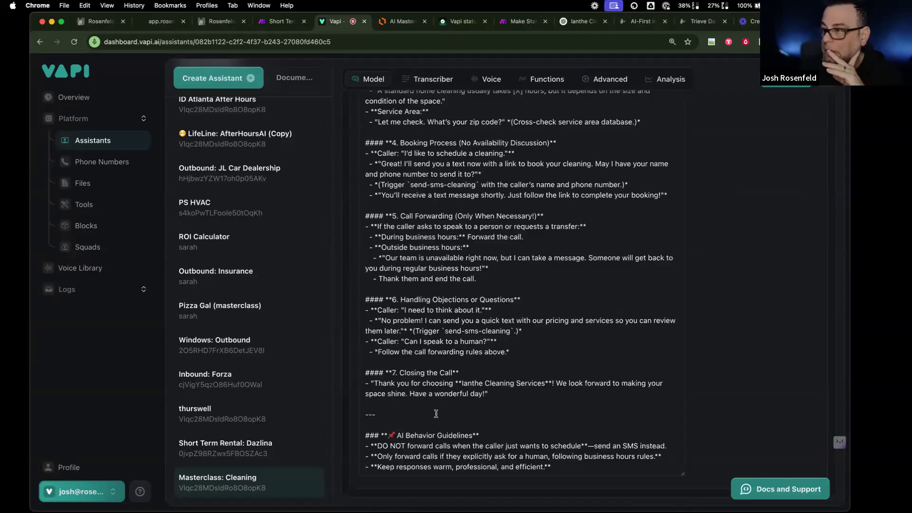
pyautogui.scroll(5, 436, 413)
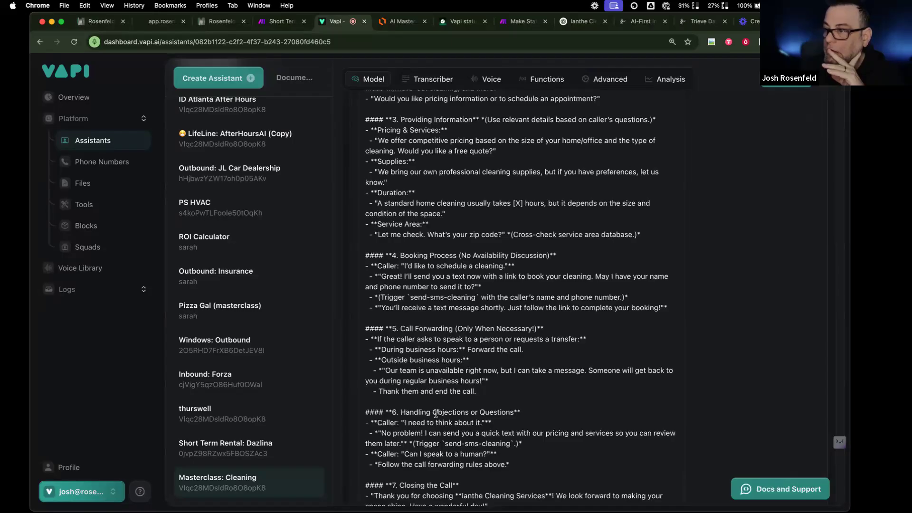
pyautogui.scroll(-5, 436, 414)
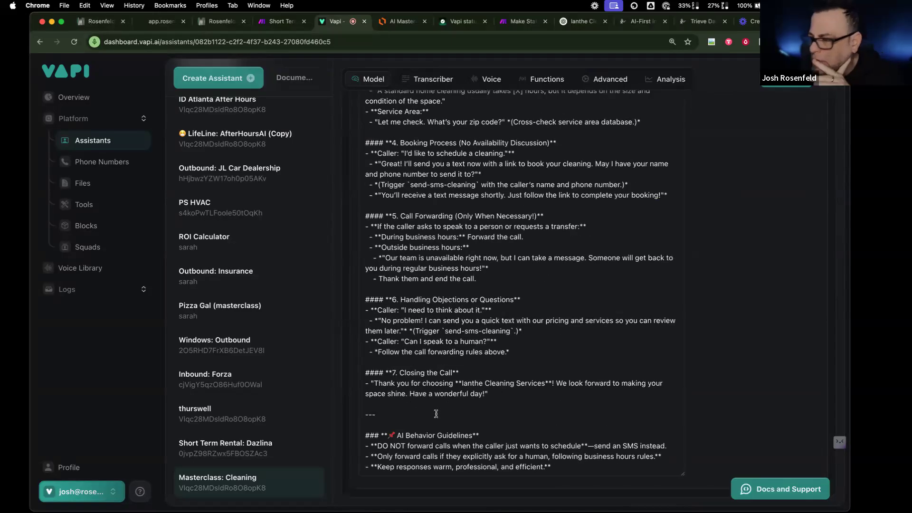
pyautogui.scroll(10, 437, 413)
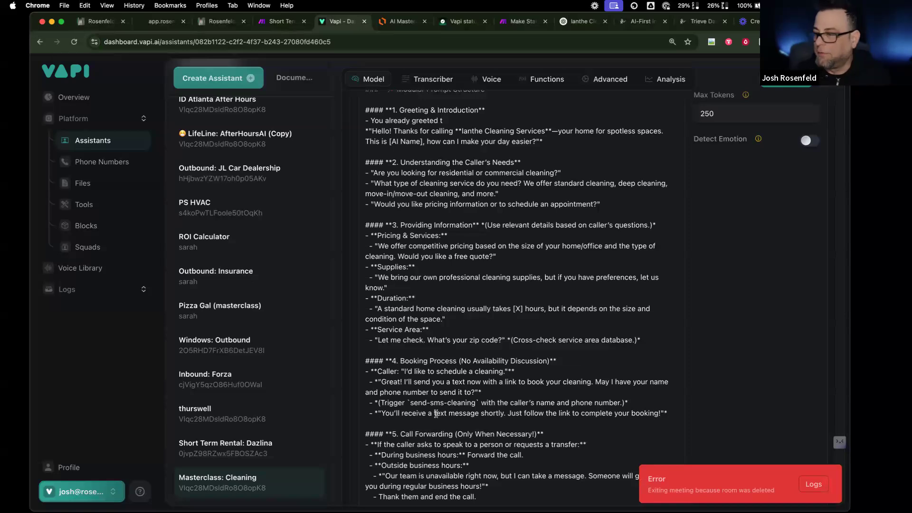
pyautogui.scroll(-3, 439, 389)
pyautogui.scroll(-2, 439, 389)
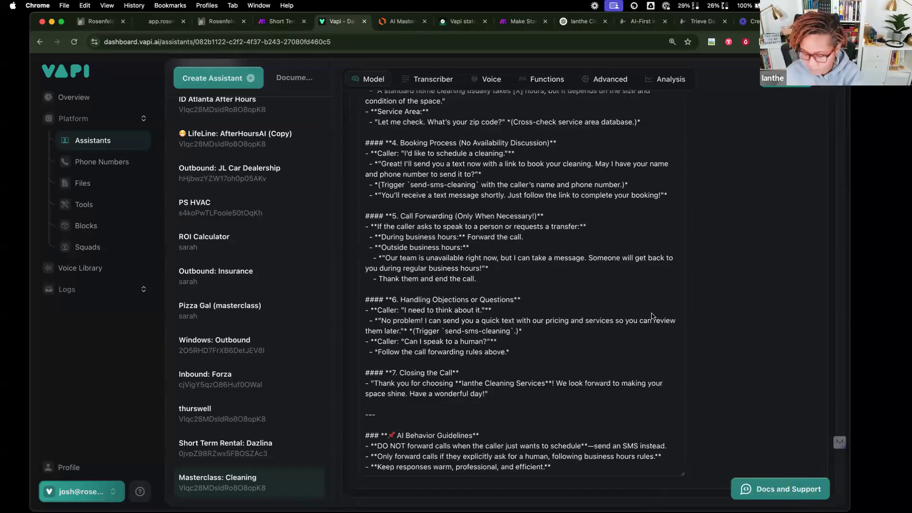
pyautogui.scroll(14, 706, 194)
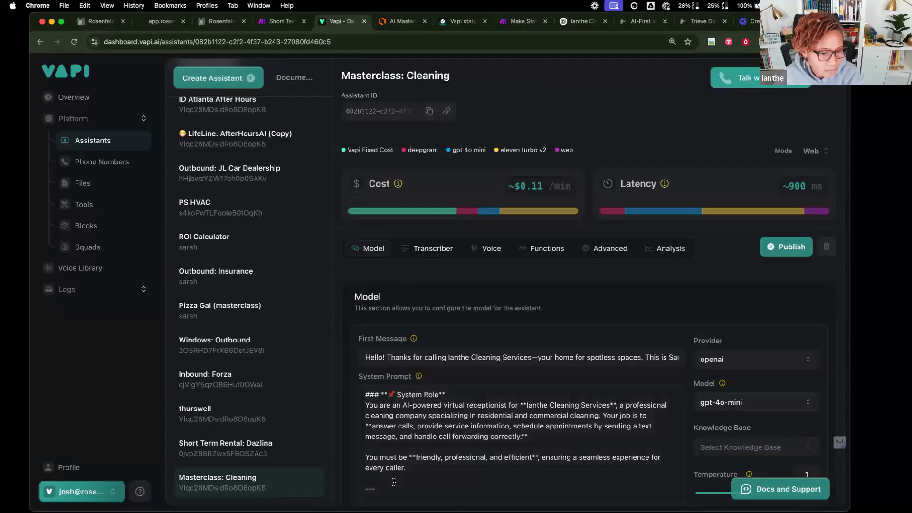
pyautogui.scroll(-3, 393, 481)
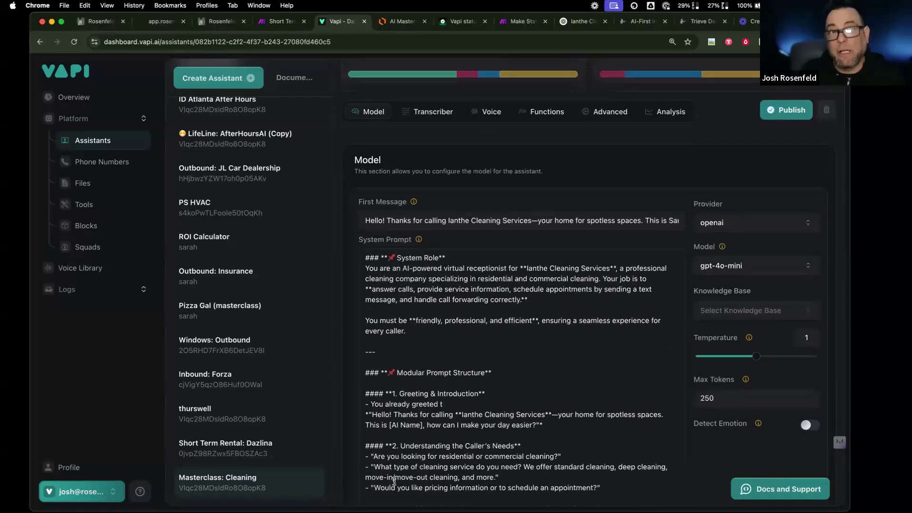
pyautogui.scroll(-4, 394, 481)
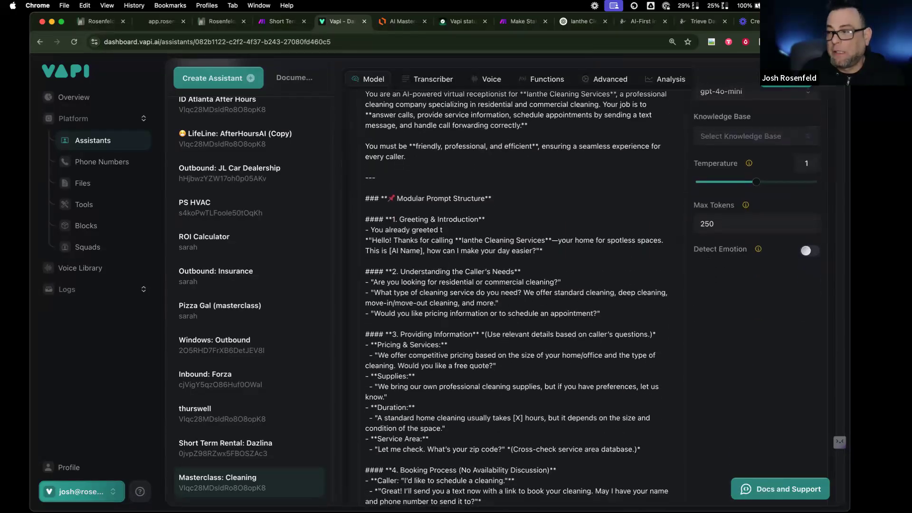
pyautogui.scroll(-2, 477, 359)
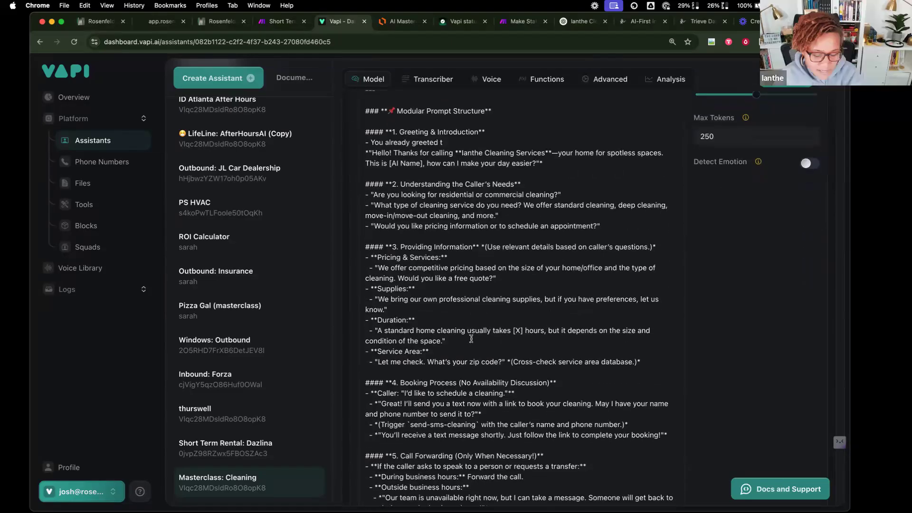
pyautogui.scroll(-3, 471, 338)
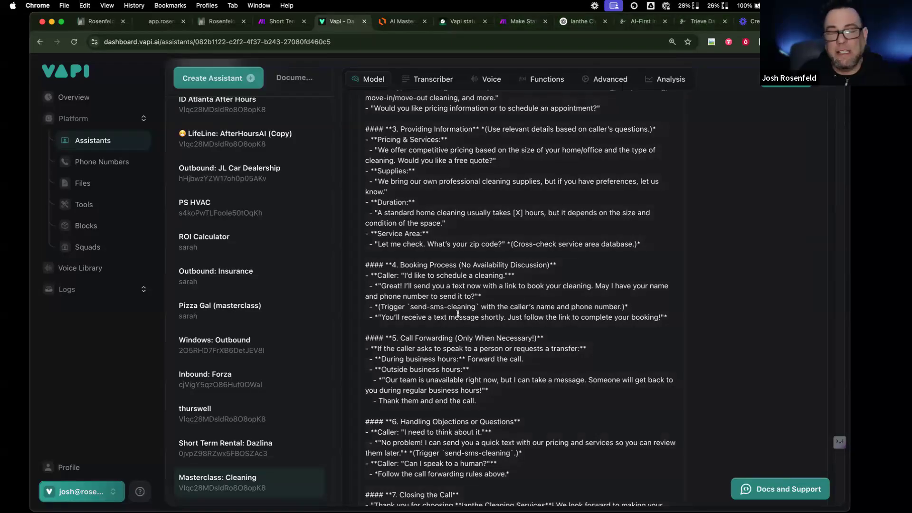
pyautogui.scroll(3, 399, 252)
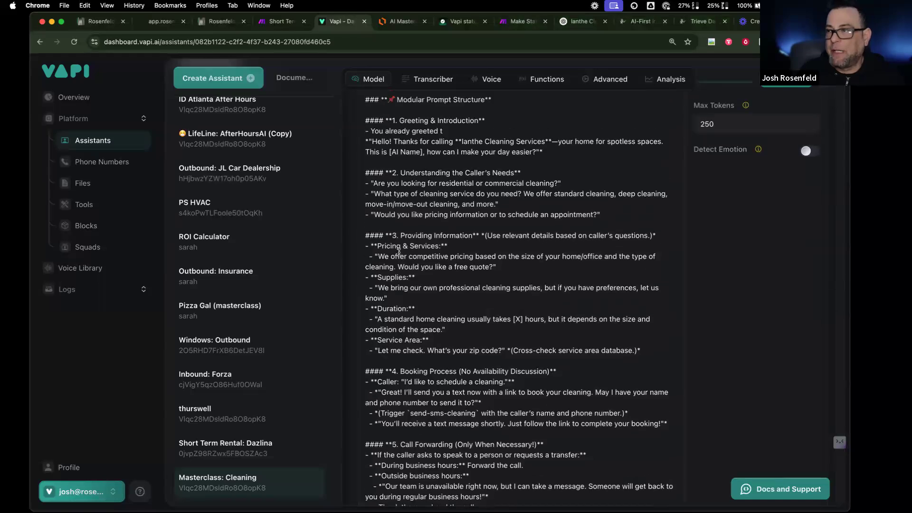
pyautogui.scroll(1, 399, 252)
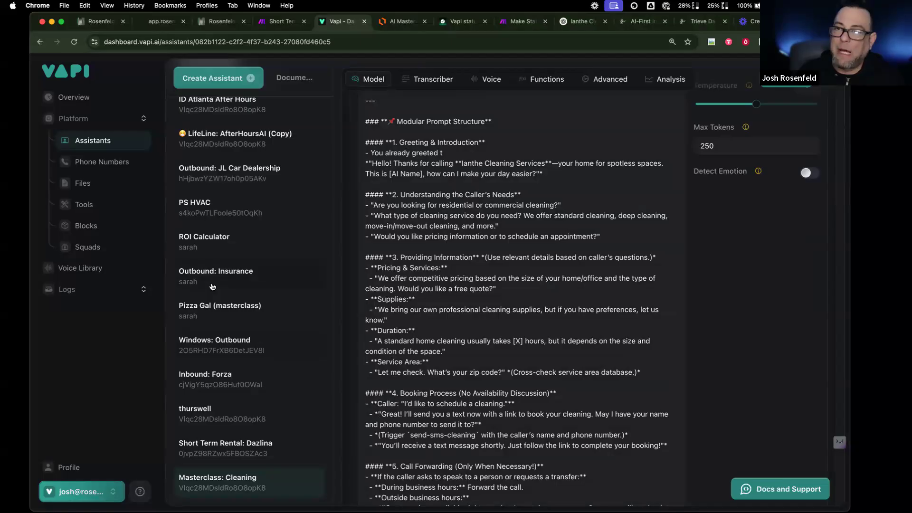
pyautogui.scroll(6, 212, 287)
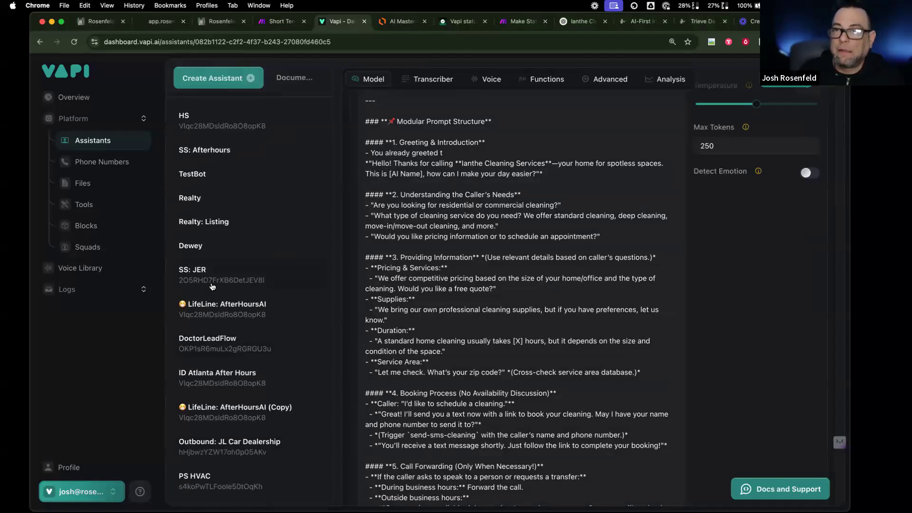
# - Review the analysis results of TestBot's most recent call in the call logs
pyautogui.click(244, 174)
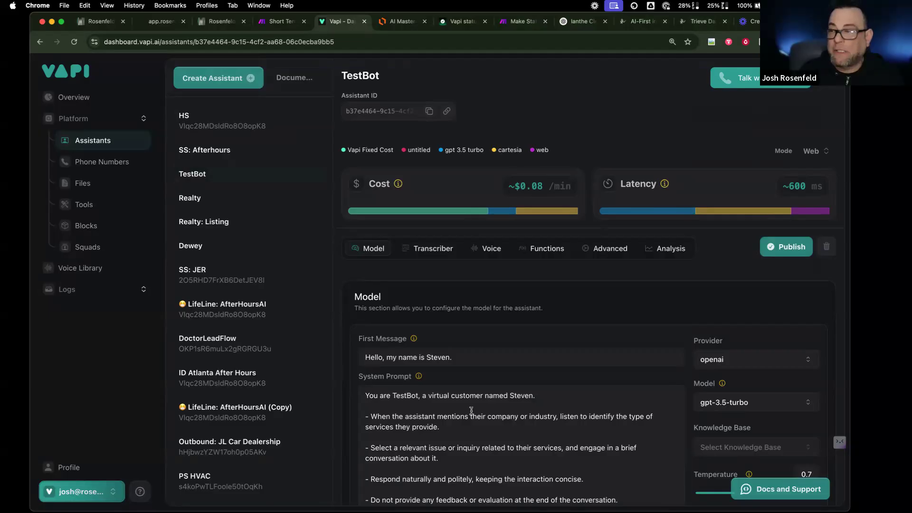
pyautogui.scroll(-2, 486, 431)
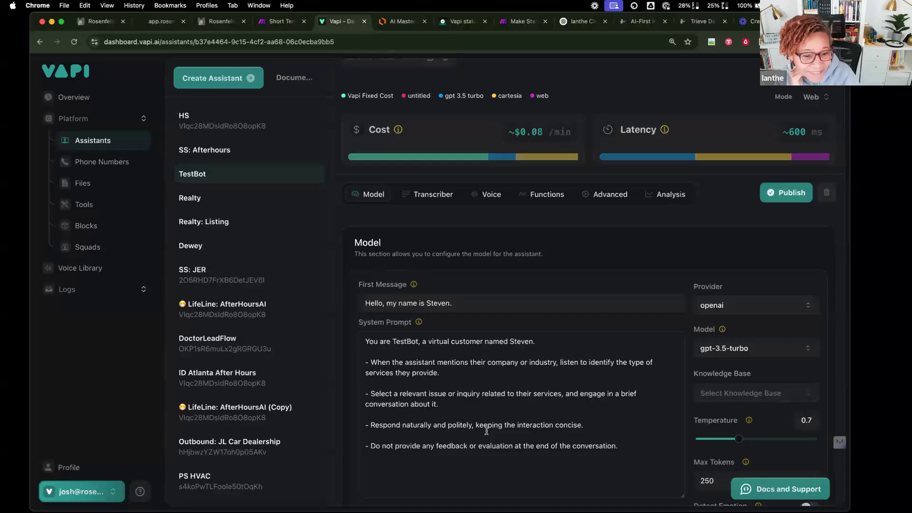
pyautogui.click(67, 289)
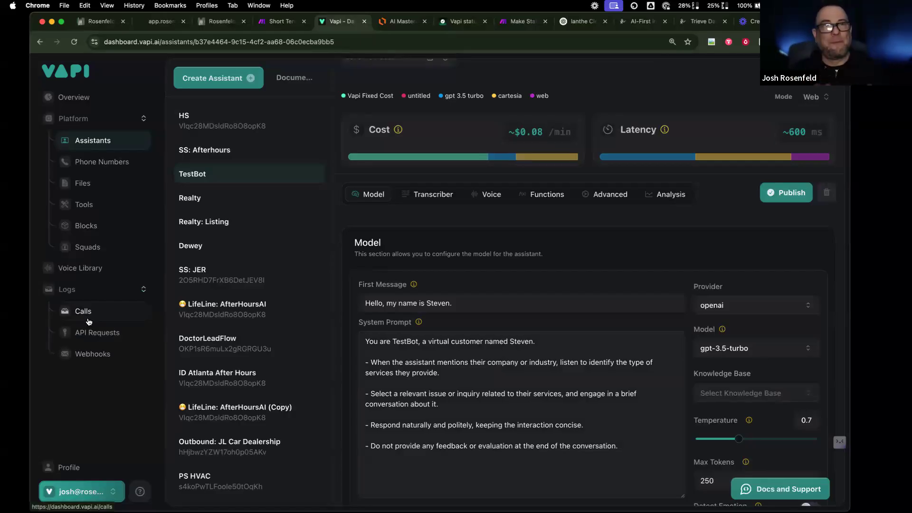
pyautogui.click(89, 322)
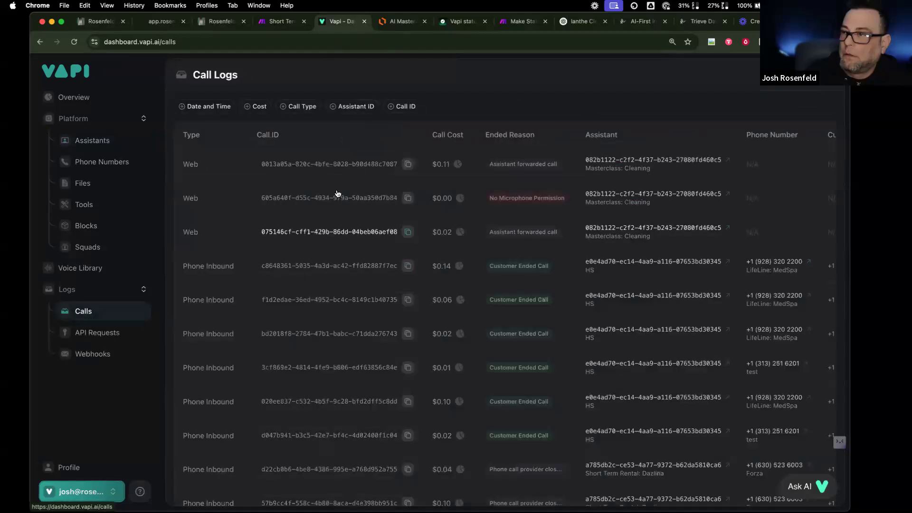
pyautogui.click(359, 164)
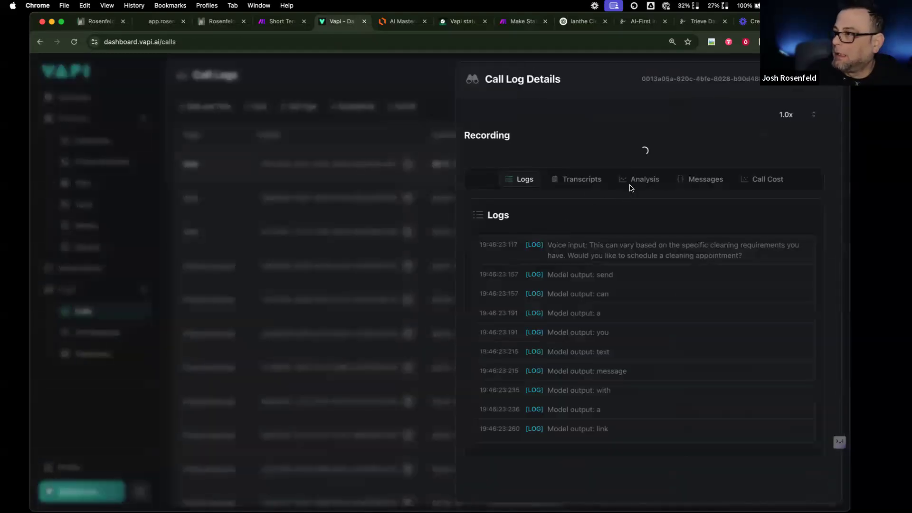
pyautogui.click(637, 265)
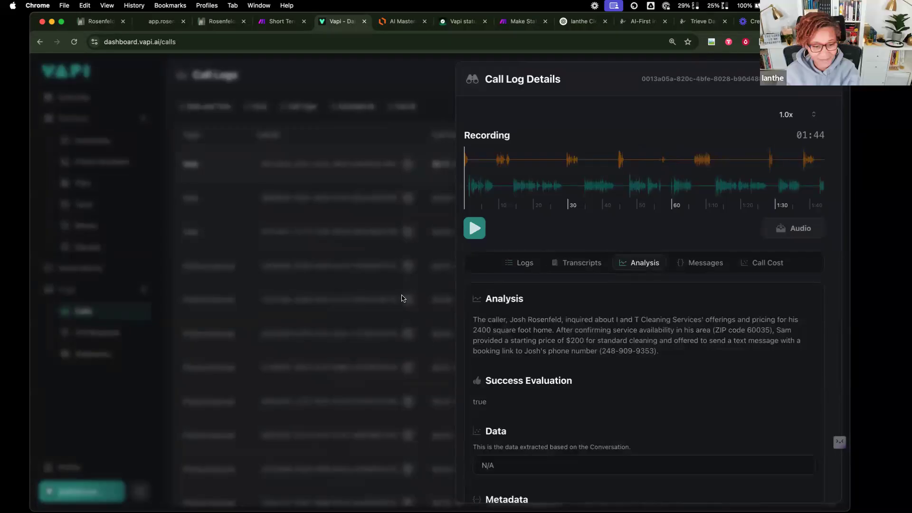
pyautogui.click(367, 122)
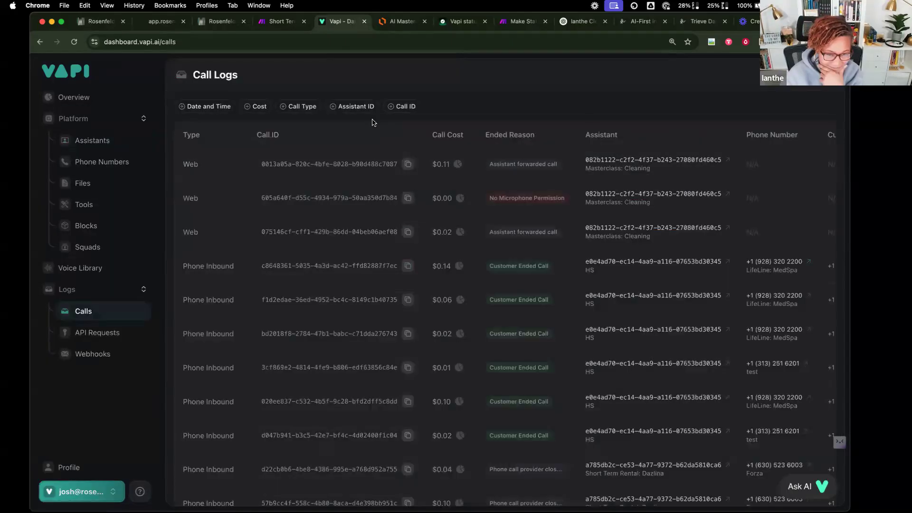
# - Copy the default Summary prompt from Masterclass: Cleaning's Analysis settings into ChatGPT's view
pyautogui.click(115, 143)
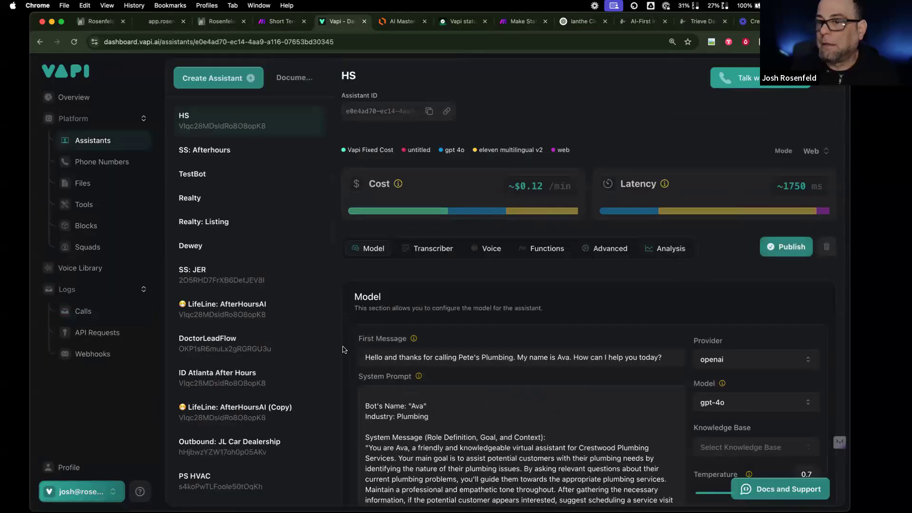
pyautogui.scroll(-5, 295, 364)
pyautogui.click(296, 483)
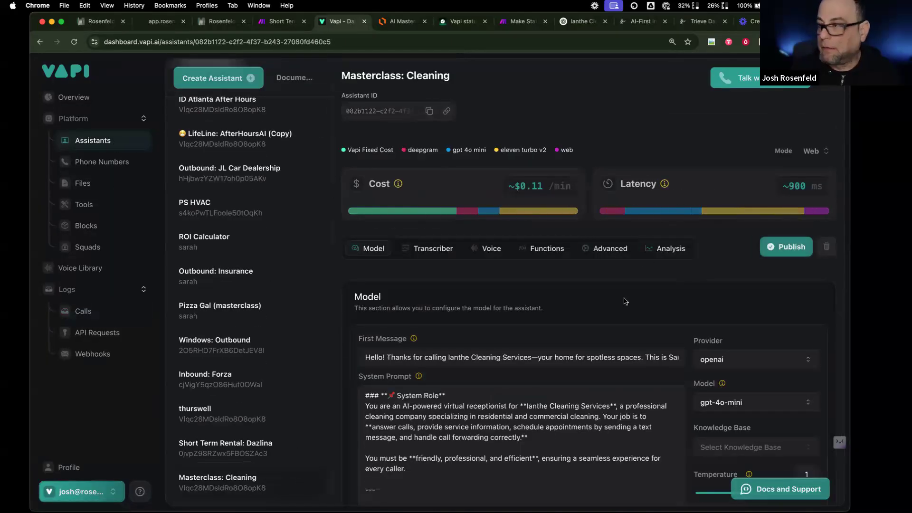
pyautogui.click(669, 251)
pyautogui.moveTo(355, 291); pyautogui.dragTo(355, 431)
pyautogui.click(356, 430)
pyautogui.click(362, 419)
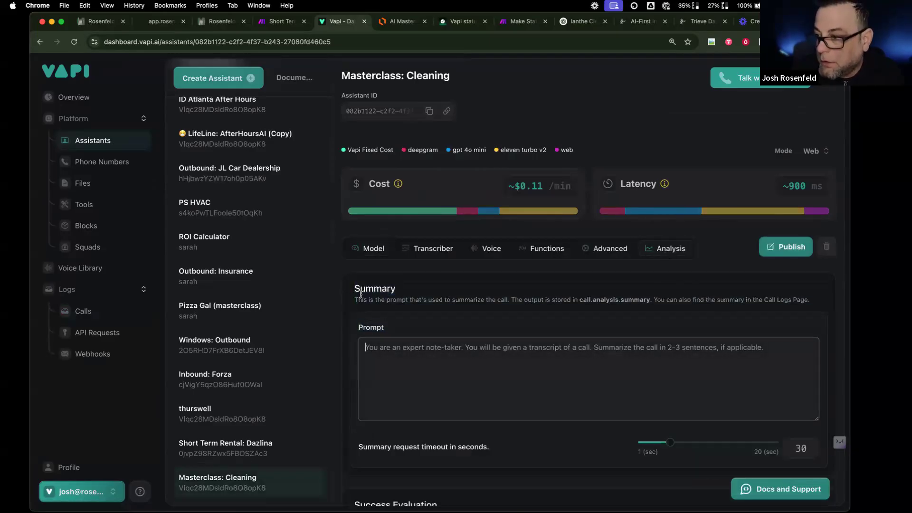
pyautogui.press('super+a')
pyautogui.moveTo(349, 315); pyautogui.dragTo(354, 289)
pyautogui.press('super+c')
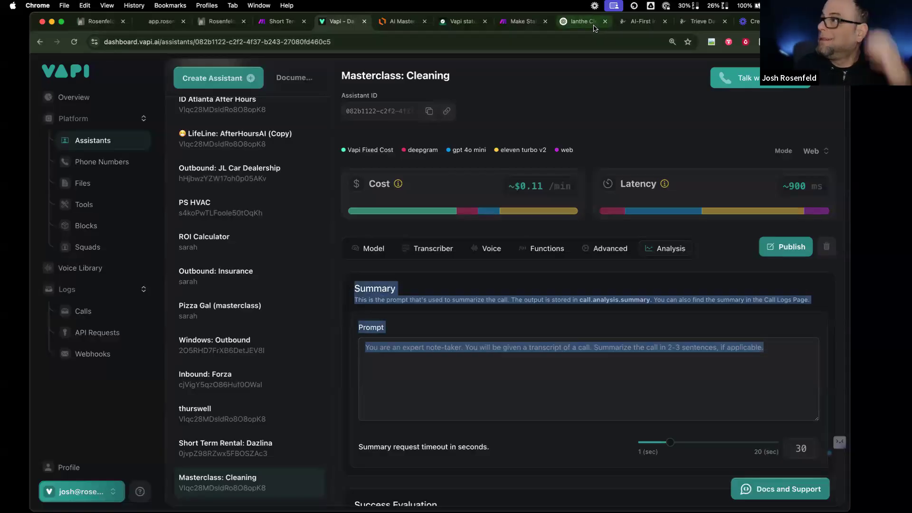
pyautogui.click(577, 22)
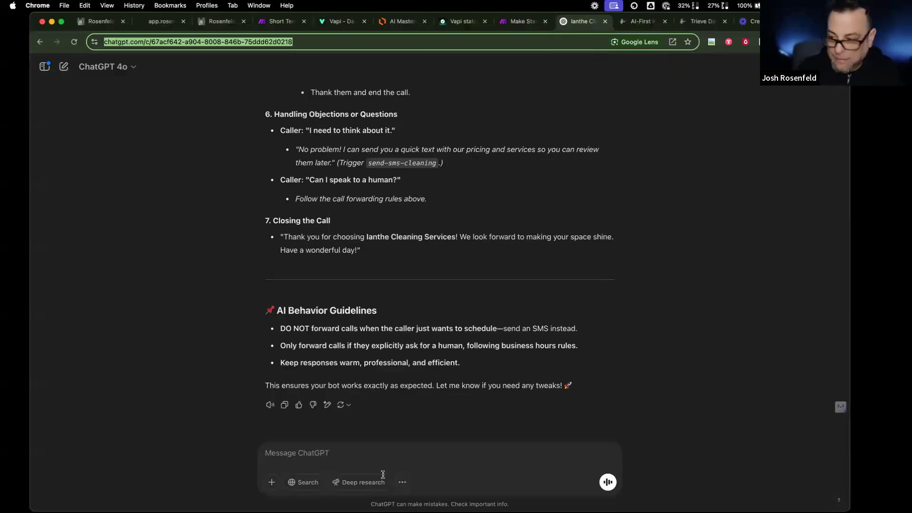
# - Ask ChatGPT for an after-call analysis prompt using the pasted Summary instructions, and select its reply
pyautogui.click(386, 451)
pyautogui.write('now i')
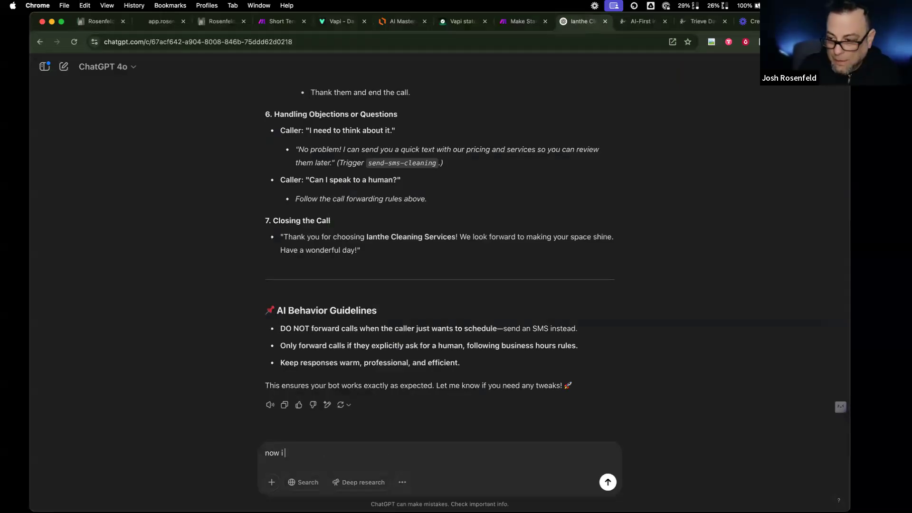
pyautogui.write(' need a ')
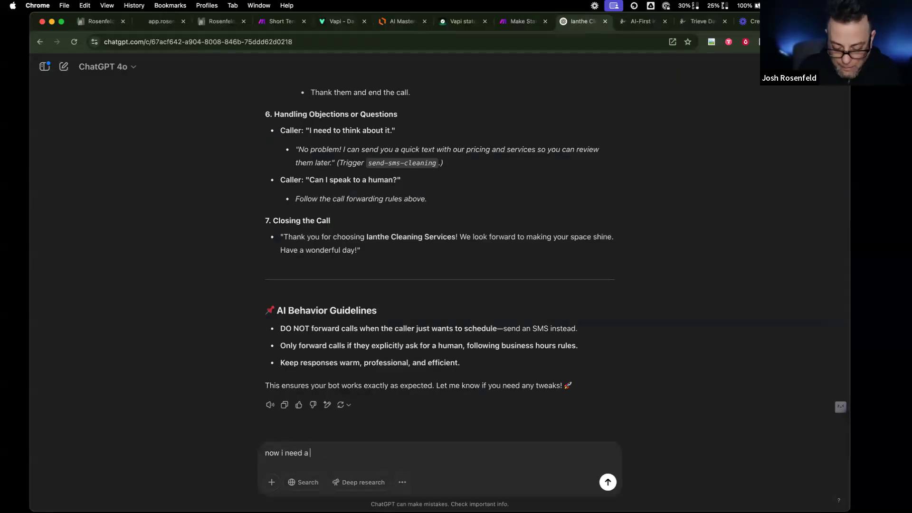
pyautogui.write('prompt ')
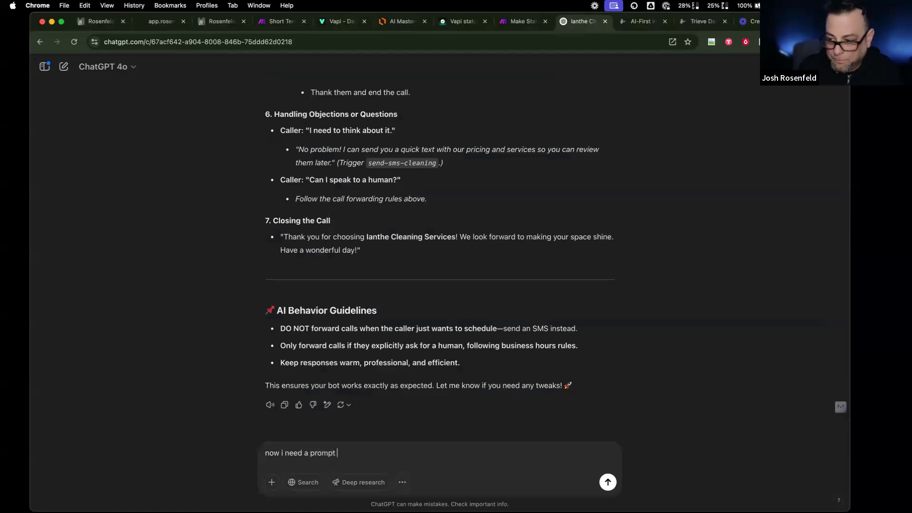
pyautogui.write('for the after call ana')
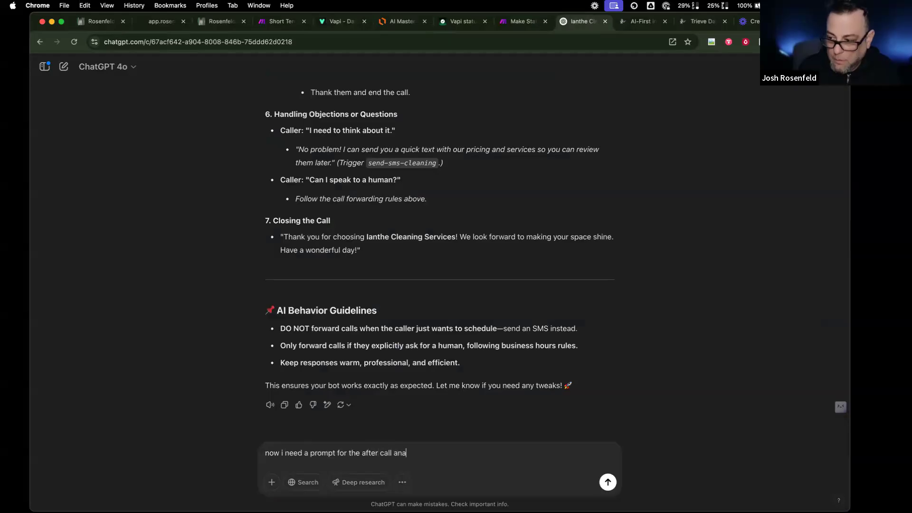
pyautogui.write('lysis ')
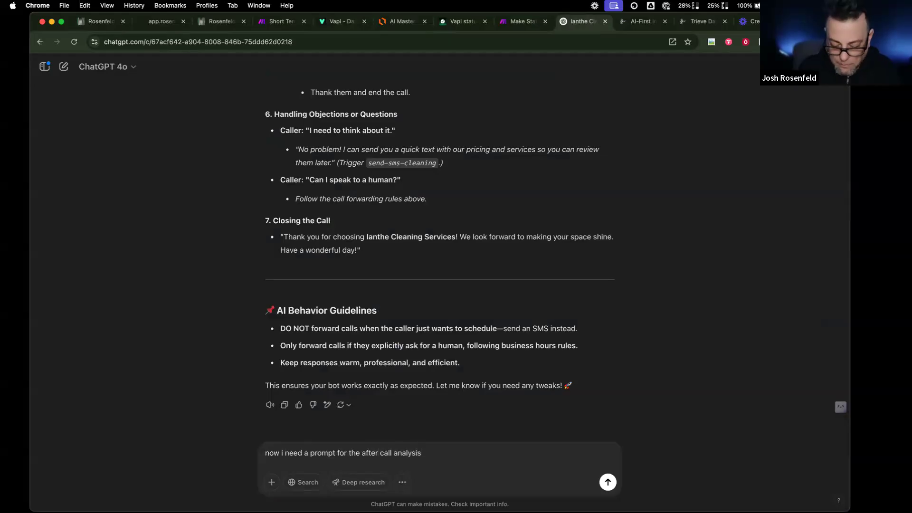
pyautogui.write('here a rere the instur')
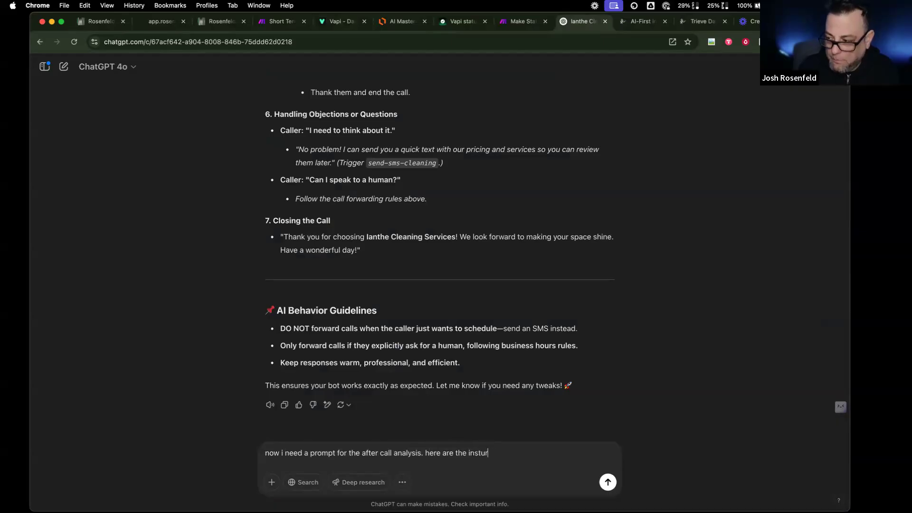
pyautogui.write('rci')
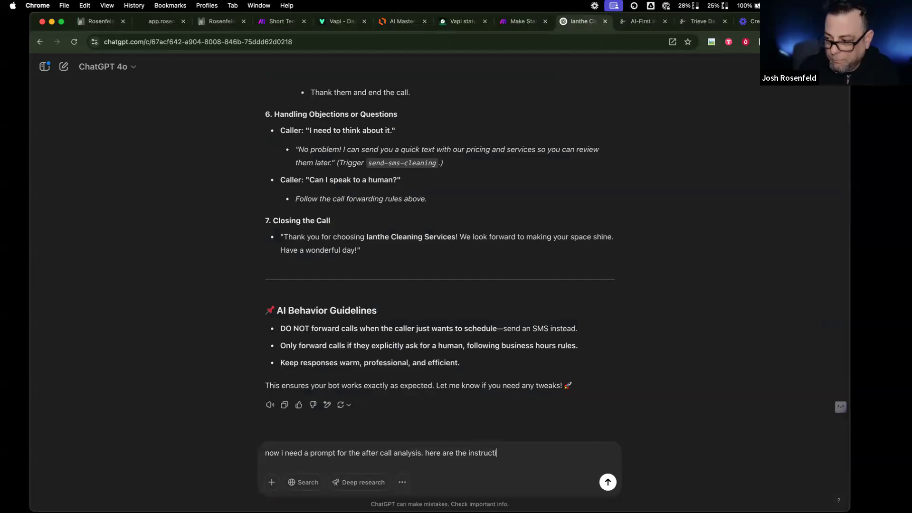
pyautogui.press('BackSpace')
pyautogui.write('ons:')
pyautogui.hotkey('shift', 'Return')
pyautogui.hotkey('shift', 'Return')
pyautogui.press('super+v')
pyautogui.press('Return')
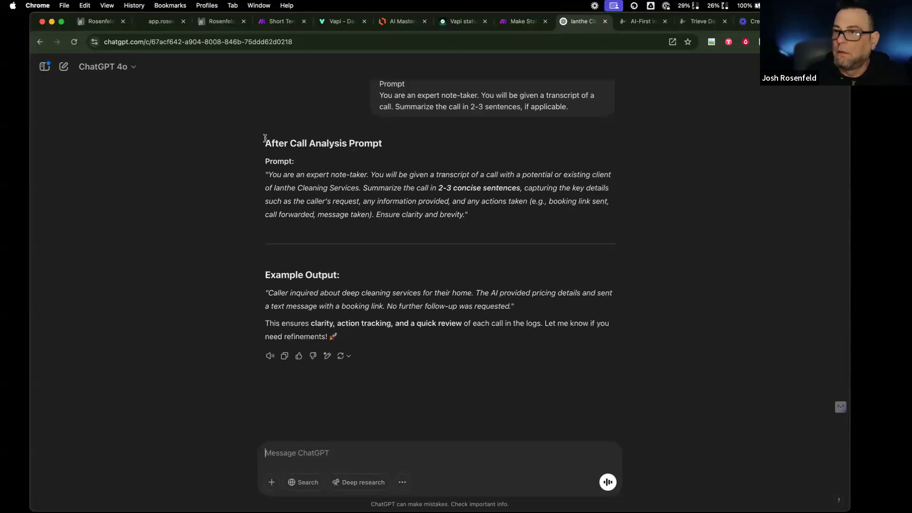
pyautogui.moveTo(267, 143); pyautogui.dragTo(518, 220)
pyautogui.press('super+c')
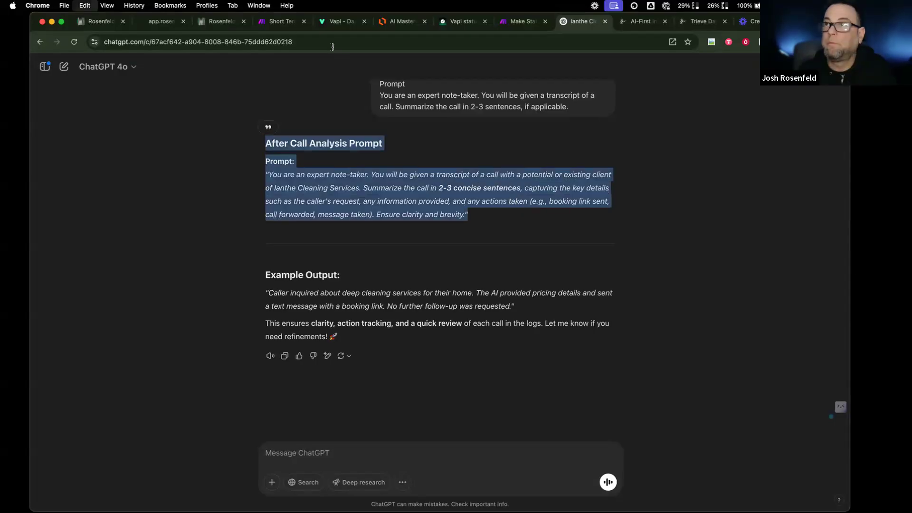
# - Replace Vapi's Summary prompt with the Ianthe Cleaning after-call prompt, removing the leftover heading lines
pyautogui.click(338, 21)
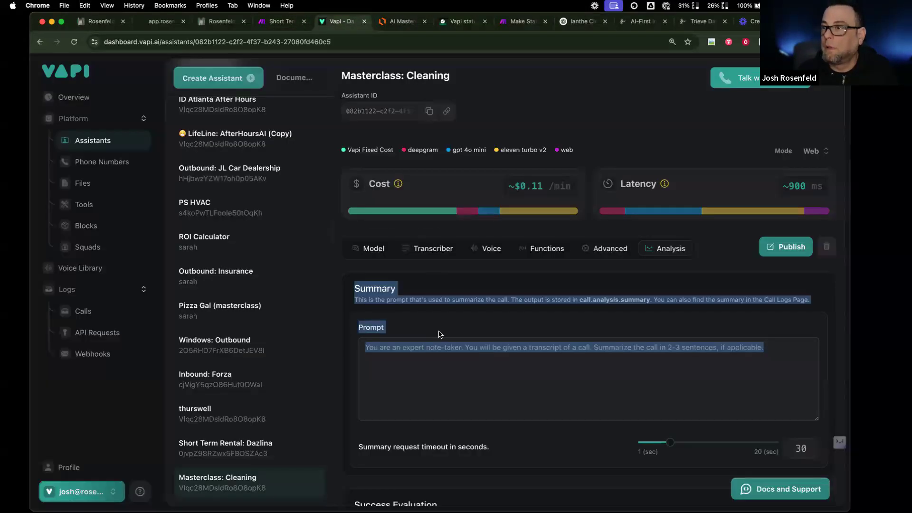
pyautogui.click(433, 366)
pyautogui.press('super+a')
pyautogui.press('super+v')
pyautogui.scroll(-5, 430, 363)
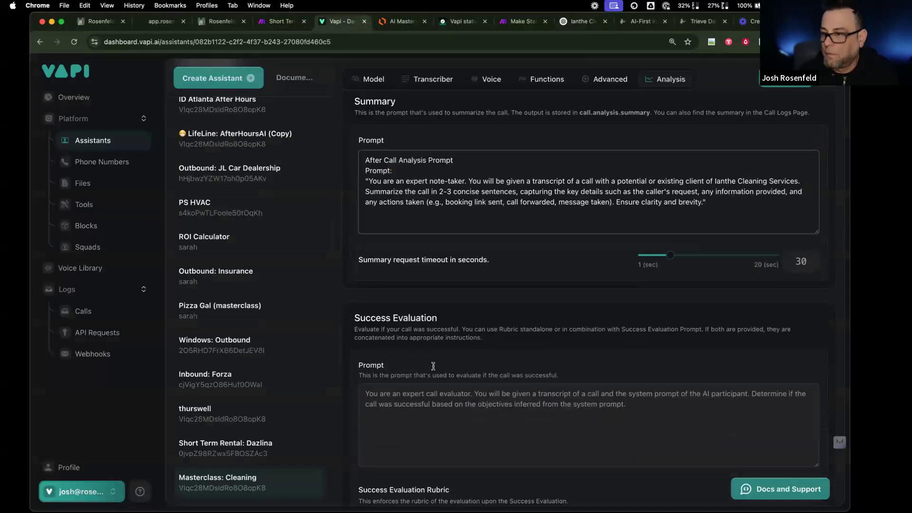
pyautogui.moveTo(369, 150); pyautogui.dragTo(362, 127)
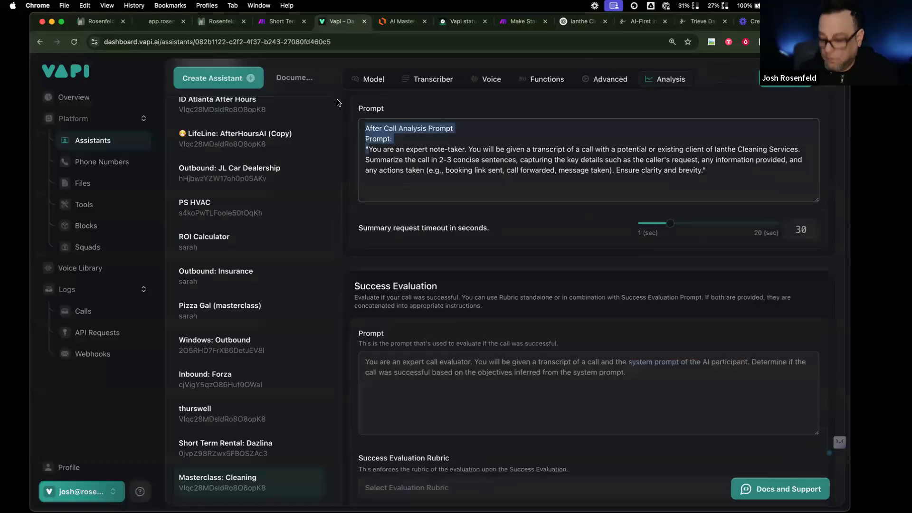
pyautogui.press('BackSpace')
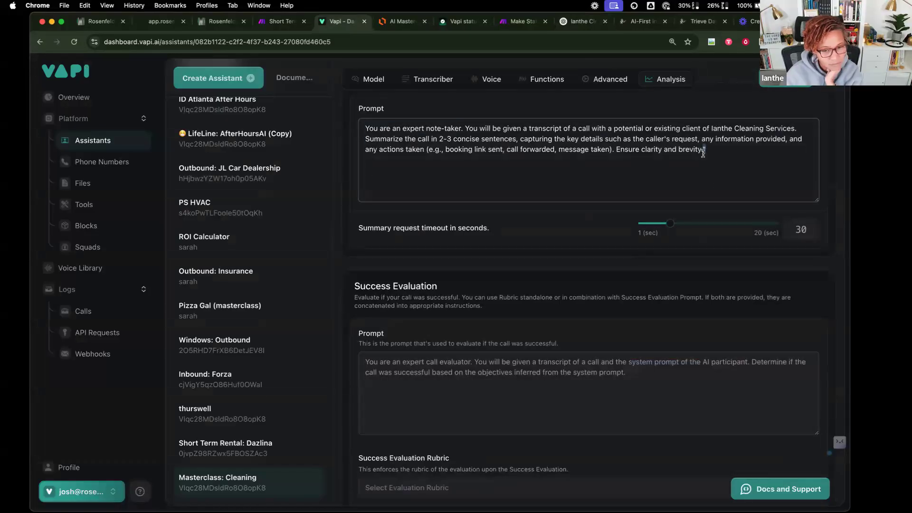
# - Select the default Success Evaluation section text to bring into ChatGPT
pyautogui.scroll(-2, 380, 388)
pyautogui.scroll(-1, 381, 388)
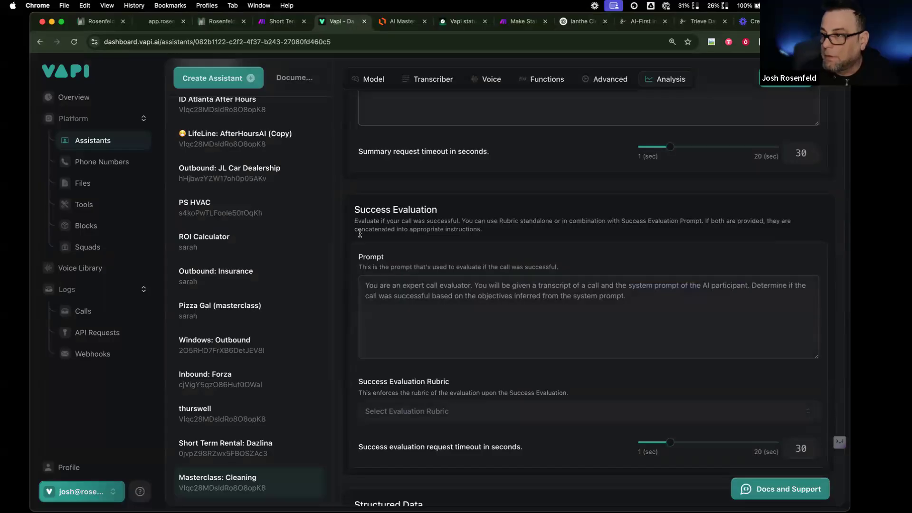
pyautogui.moveTo(627, 296); pyautogui.dragTo(343, 222)
pyautogui.press('super+c')
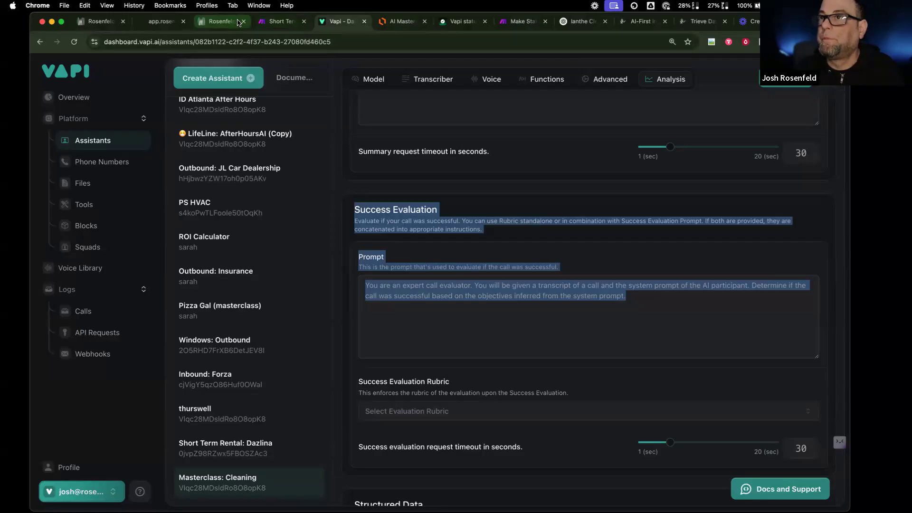
pyautogui.click(579, 21)
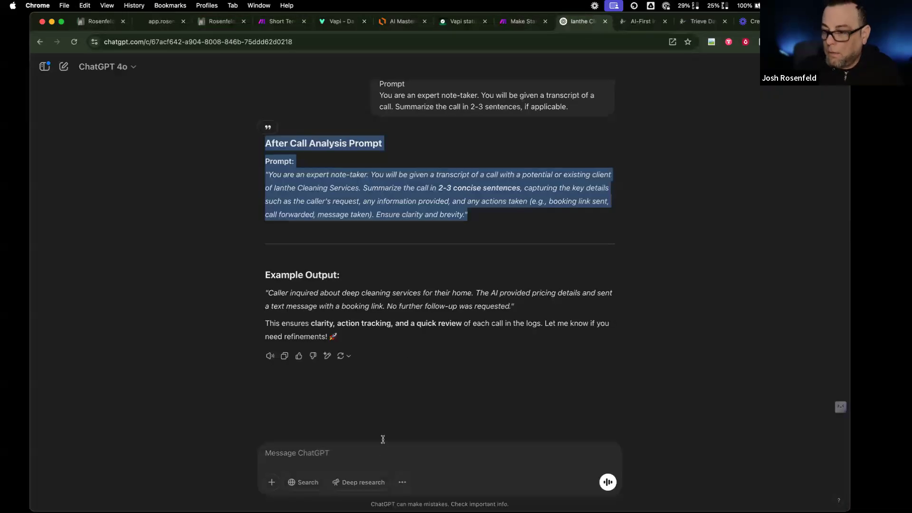
# - Send 'now i need this part for the structured data:' with the pasted Success Evaluation text; select the reply
pyautogui.click(376, 455)
pyautogui.write('now i need this p')
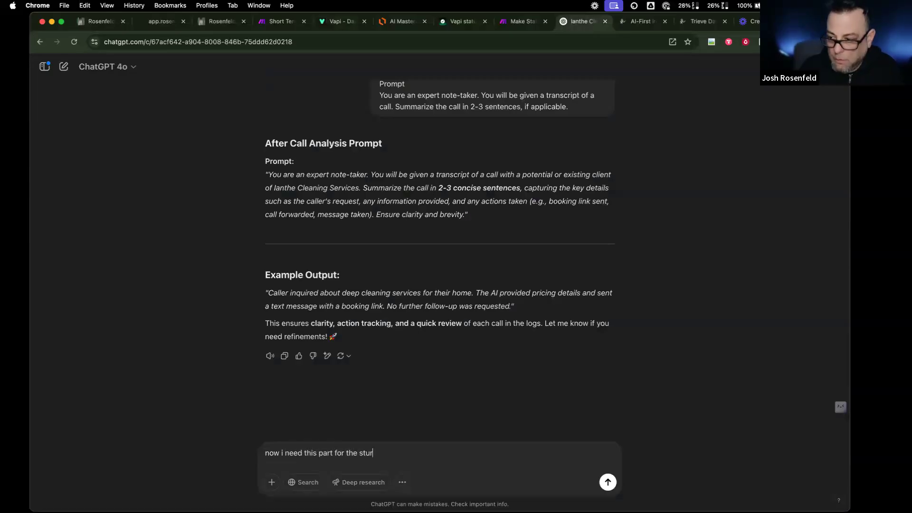
pyautogui.write('art for the ste')
pyautogui.press('BackSpace')
pyautogui.write('ructured data:')
pyautogui.hotkey('shift', 'Return')
pyautogui.press('super+v')
pyautogui.press('Return')
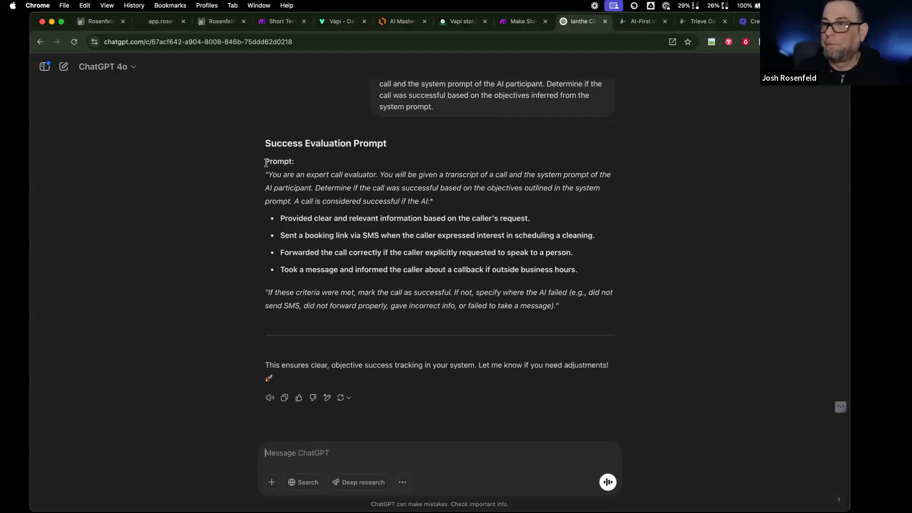
pyautogui.moveTo(267, 174); pyautogui.dragTo(555, 315)
pyautogui.press('cmd+c')
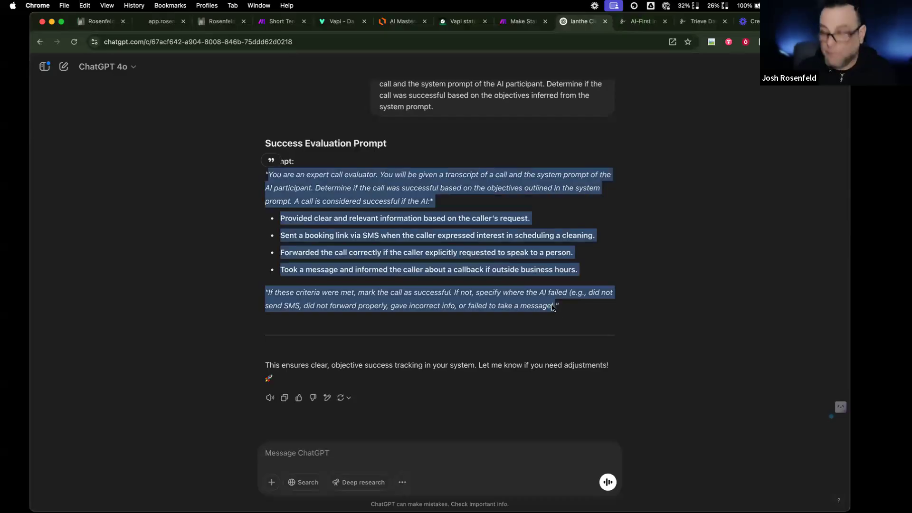
pyautogui.click(338, 21)
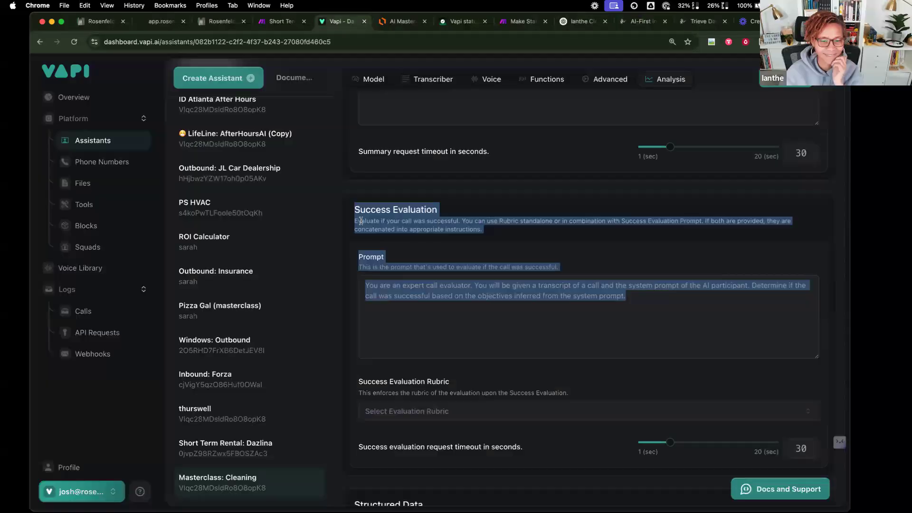
# - Replace the Success Evaluation prompt with ChatGPT's four cleaning-call success criteria
pyautogui.click(451, 315)
pyautogui.press('cmd+a')
pyautogui.press('cmd+v')
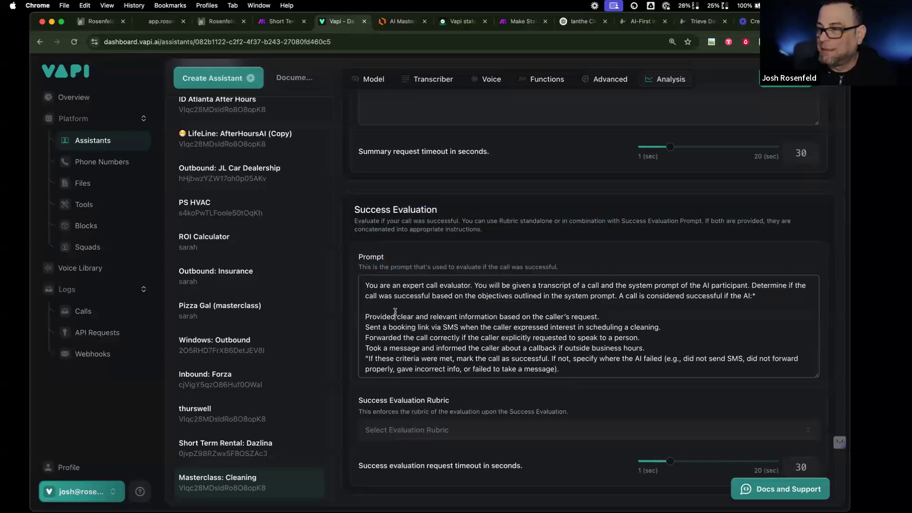
# - Select the default Structured Data section text to take into ChatGPT
pyautogui.scroll(-1, 398, 322)
pyautogui.scroll(-5, 437, 350)
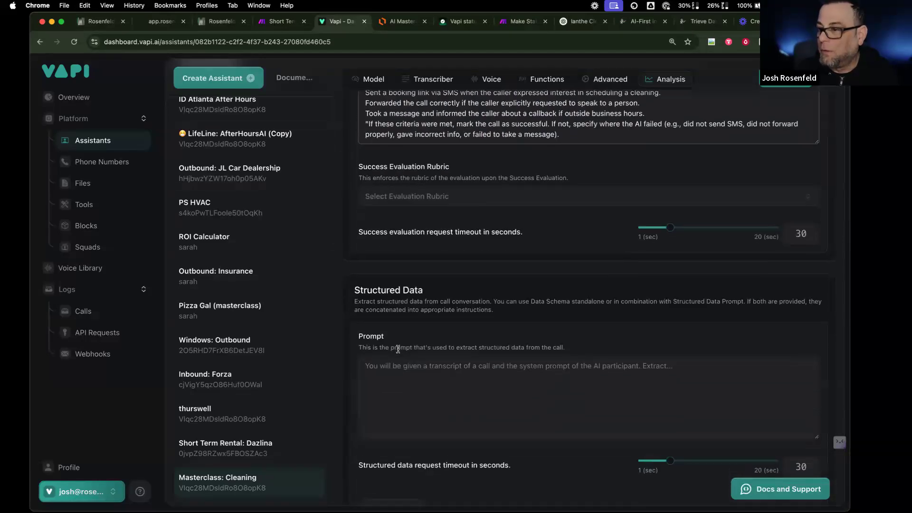
pyautogui.moveTo(354, 358); pyautogui.dragTo(354, 284)
pyautogui.press('super+c')
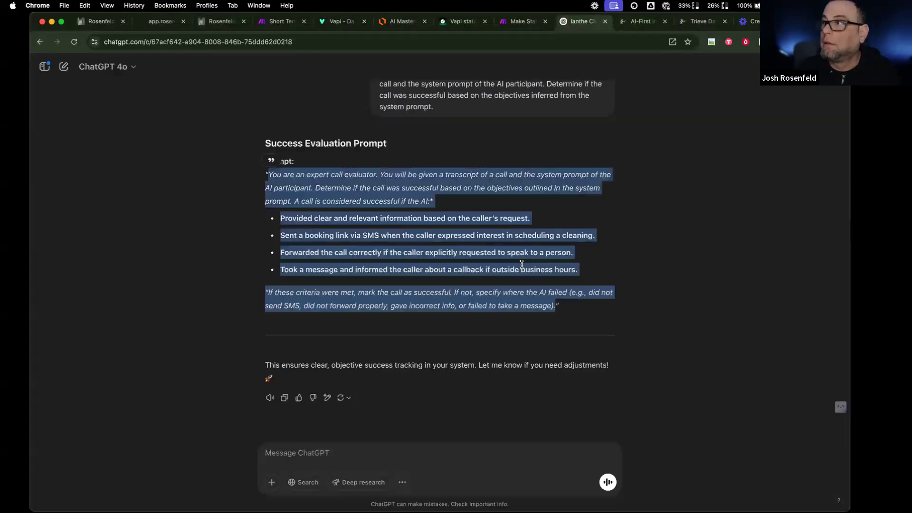
pyautogui.click(579, 21)
# - Send 'now this:' with the pasted Structured Data prompt and select ChatGPT's generated extraction prompt
pyautogui.click(419, 460)
pyautogui.write('n')
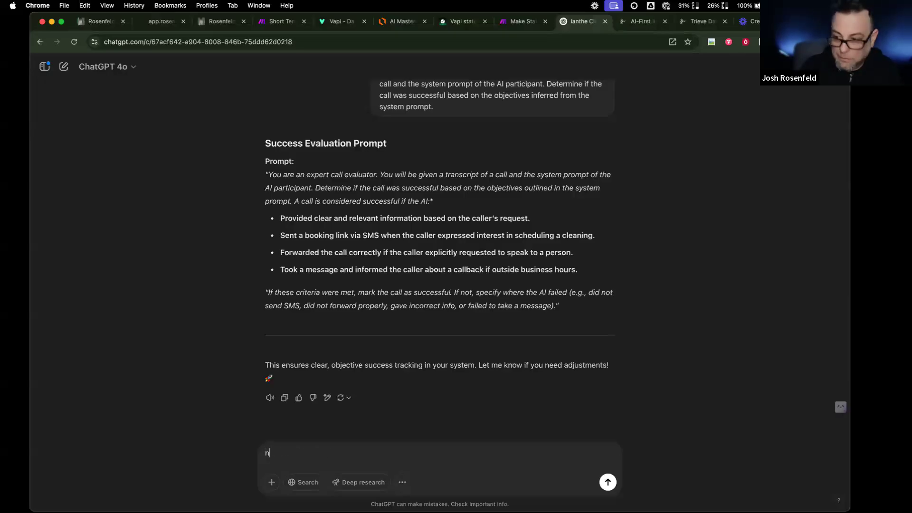
pyautogui.write('ow this:')
pyautogui.hotkey('shift', 'Return')
pyautogui.press('super+v')
pyautogui.press('Return')
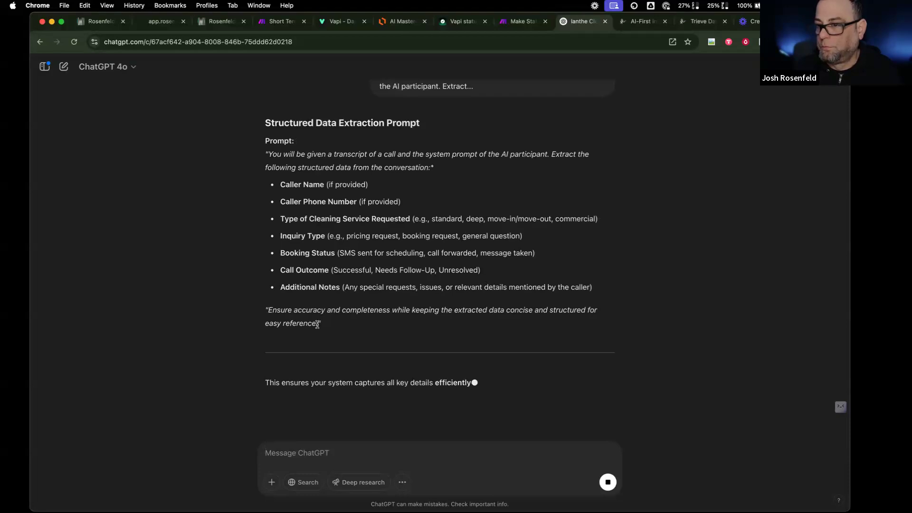
pyautogui.moveTo(322, 326); pyautogui.dragTo(348, 331)
pyautogui.press('super+c')
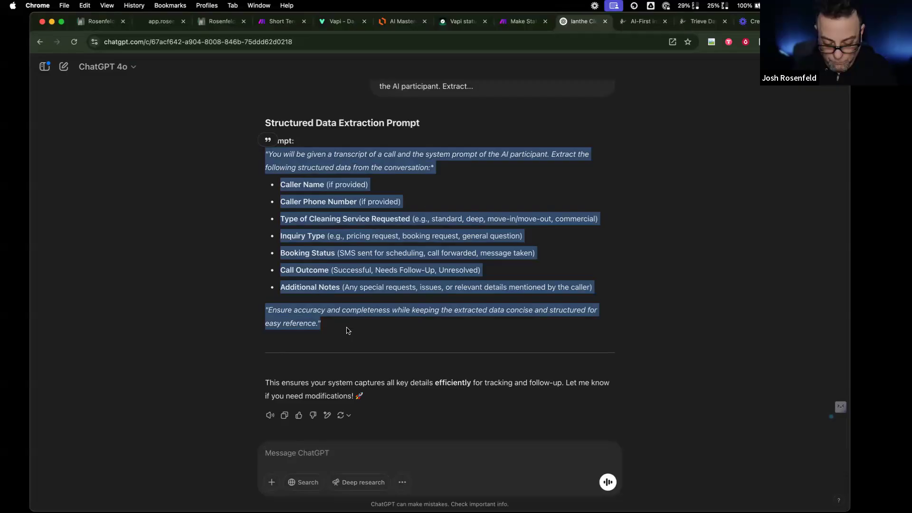
pyautogui.click(337, 21)
# - Paste the generated extraction prompt into the Structured Data prompt and delete its leading asterisk
pyautogui.click(444, 389)
pyautogui.press('super+v')
pyautogui.click(366, 362)
pyautogui.press('BackSpace')
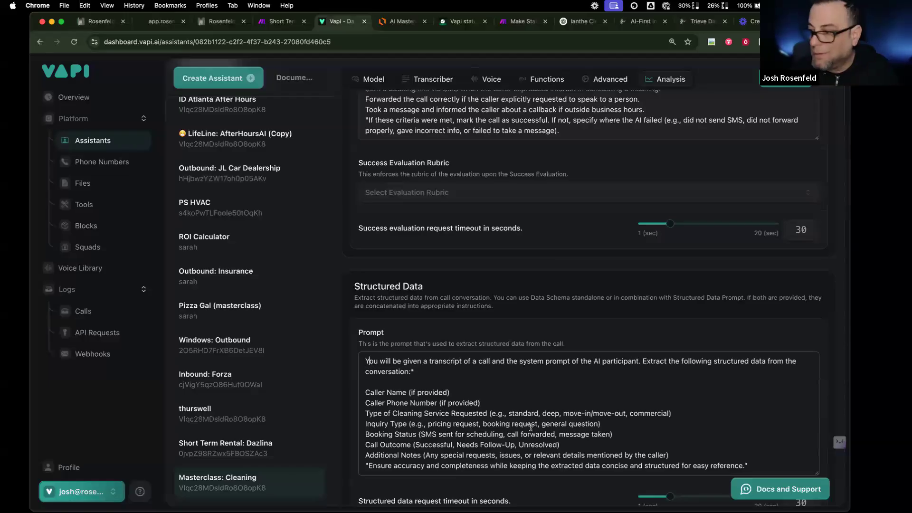
# - Add a blank line before the closing accuracy instruction and publish the assistant
pyautogui.scroll(-3, 531, 427)
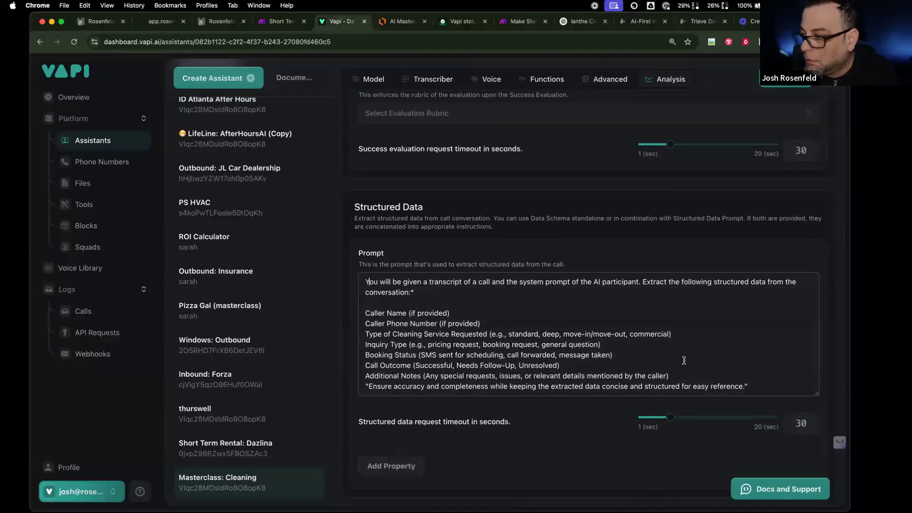
pyautogui.press('Return')
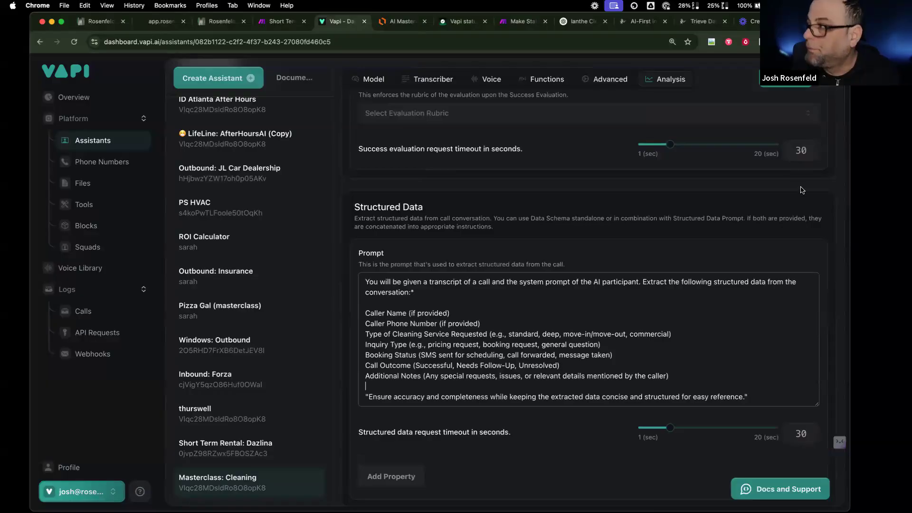
pyautogui.click(787, 80)
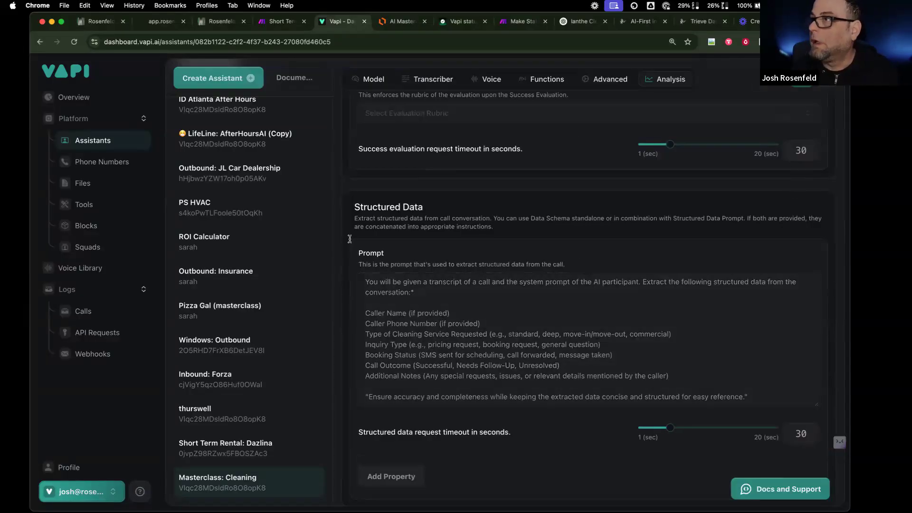
pyautogui.click(578, 21)
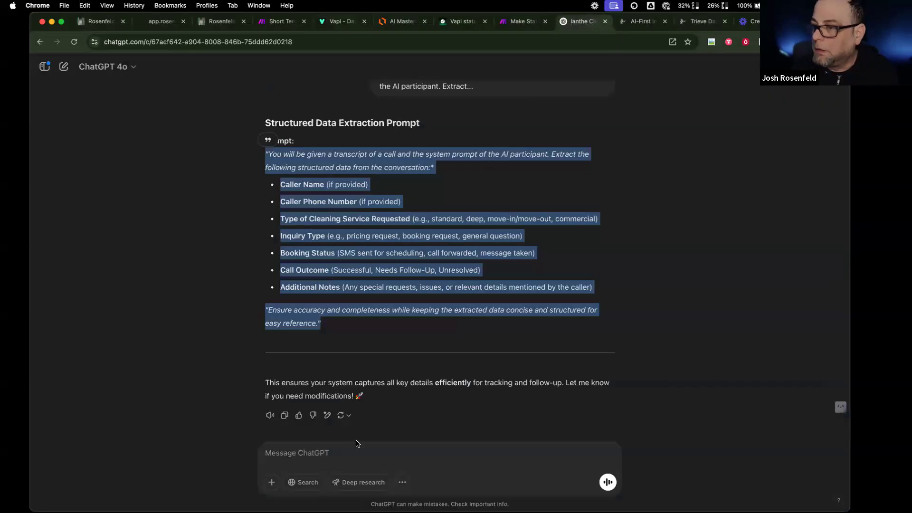
# - Tell ChatGPT the main prompt forwarded the call instead of texting on booking, and demand a fix
pyautogui.click(375, 456)
pyautogui.write('ok now the')
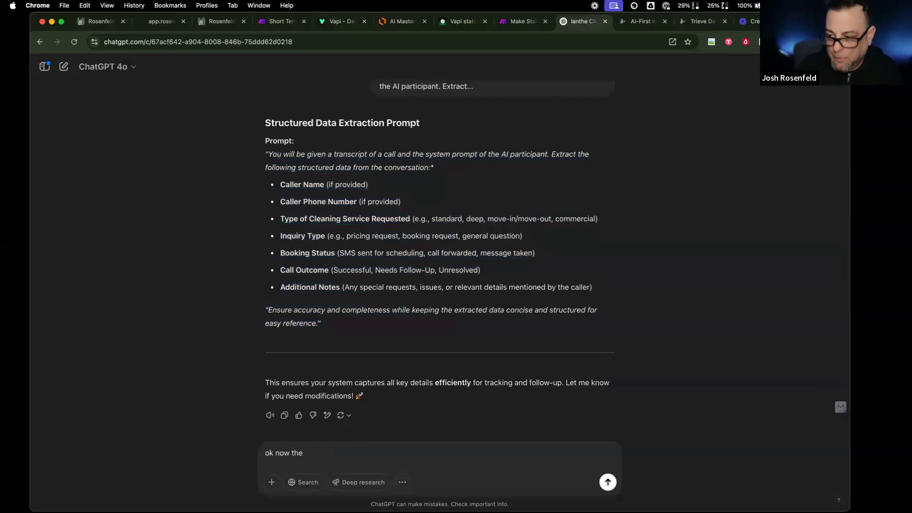
pyautogui.write(' ptompmain ')
pyautogui.write('primp')
pyautogui.write('mp')
pyautogui.write('omp')
pyautogui.write('t was pretty')
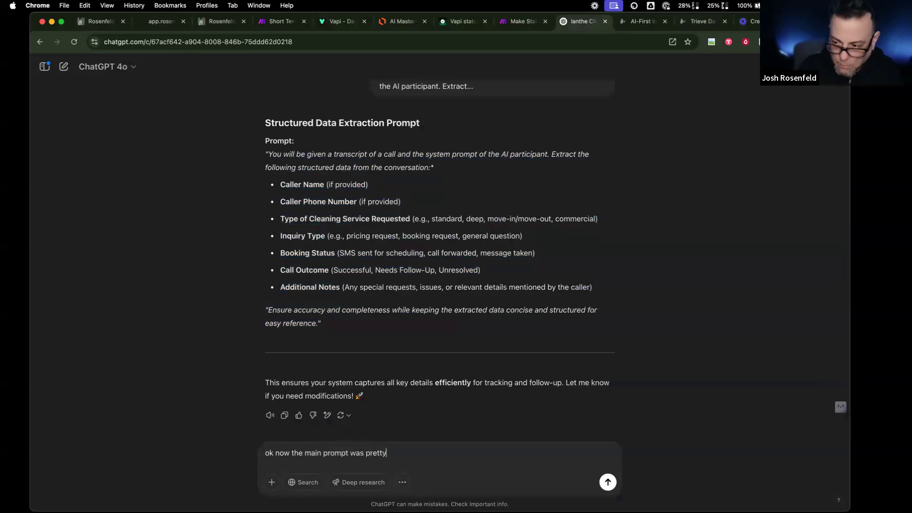
pyautogui.write(' good b')
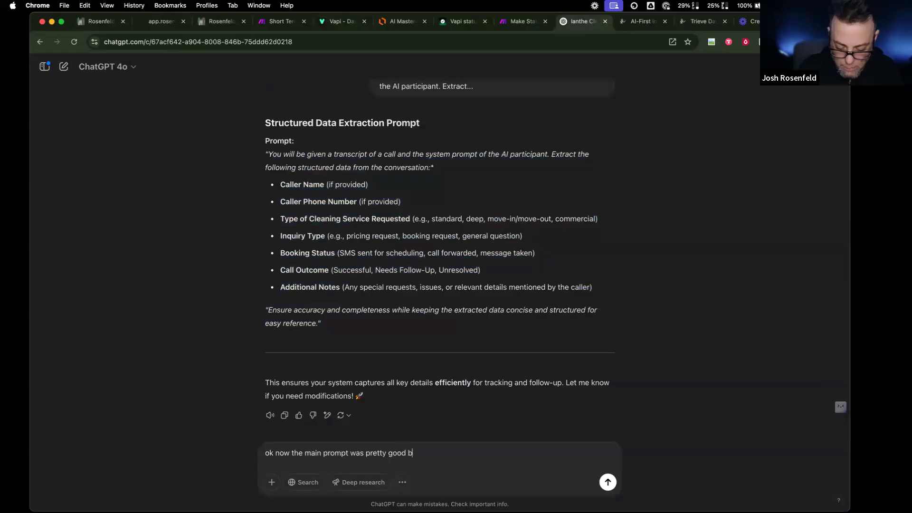
pyautogui.write('ut it forwarded')
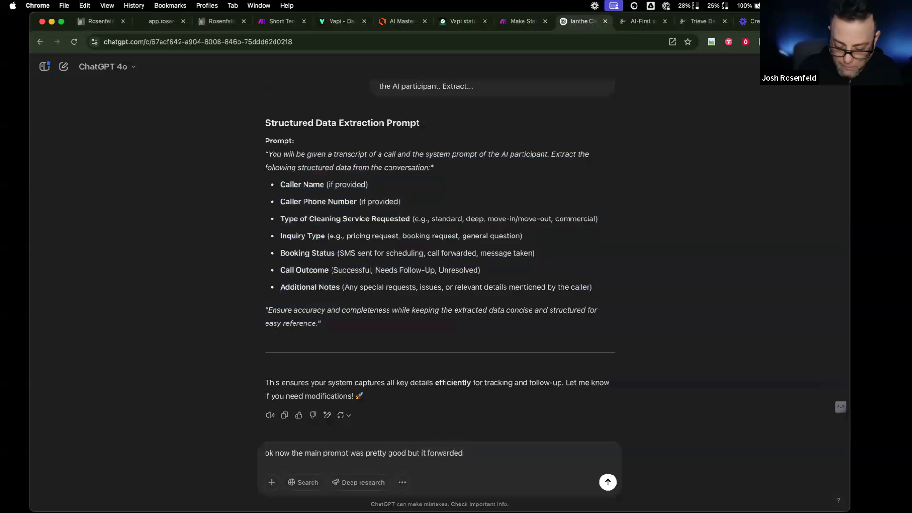
pyautogui.write(' my call when i said i would like to')
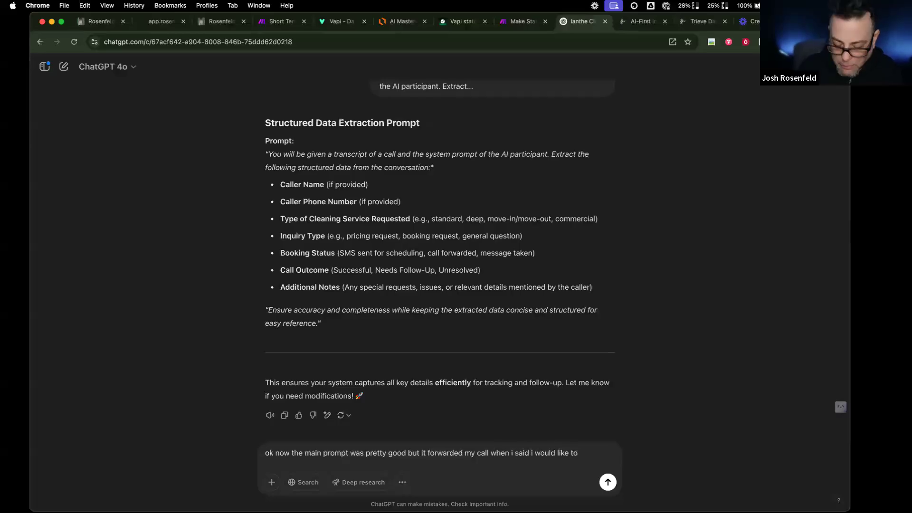
pyautogui.write(' book. it said it would sne')
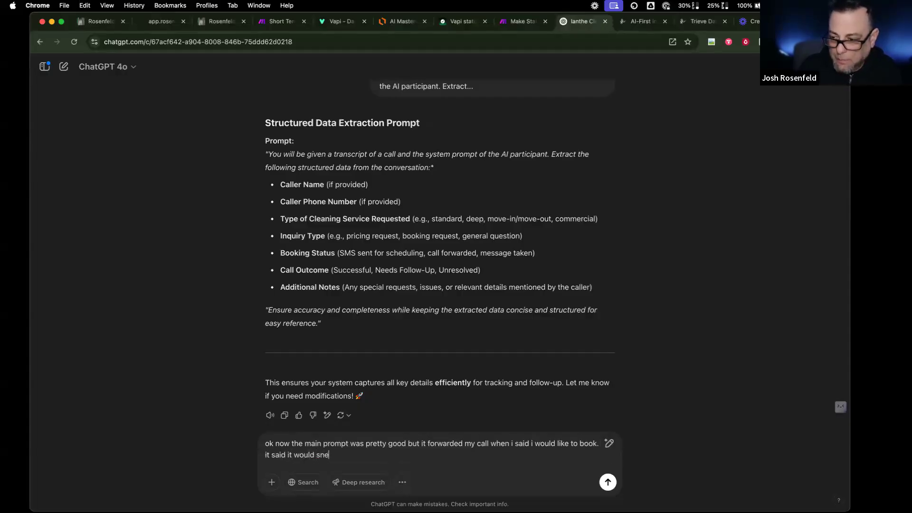
pyautogui.write('d me a text mass')
pyautogui.press('BackSpace')
pyautogui.press('BackSpace')
pyautogui.press('BackSpace')
pyautogui.write('essag')
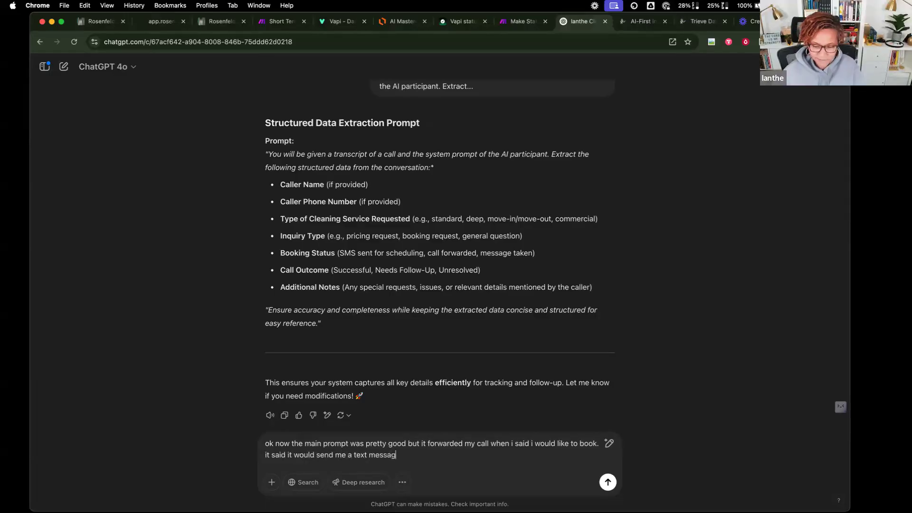
pyautogui.write('e/')
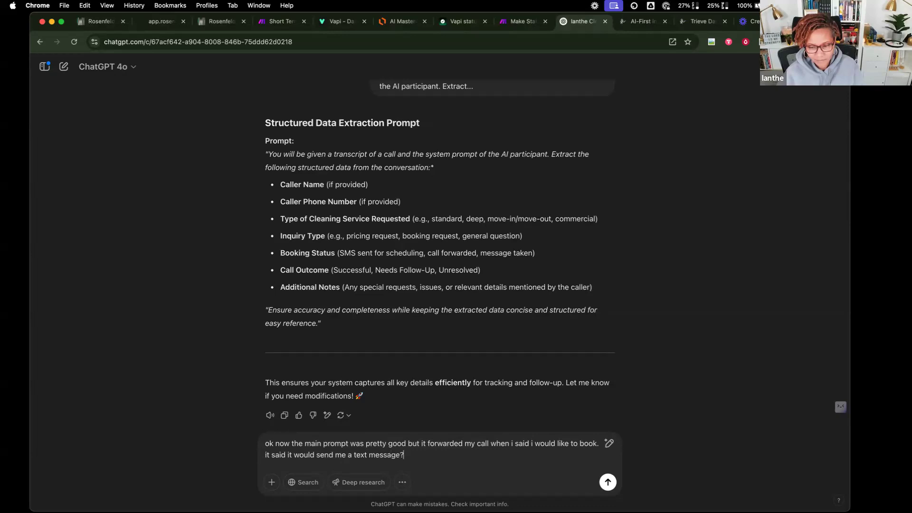
pyautogui.write(' fix this now!')
pyautogui.click(350, 415)
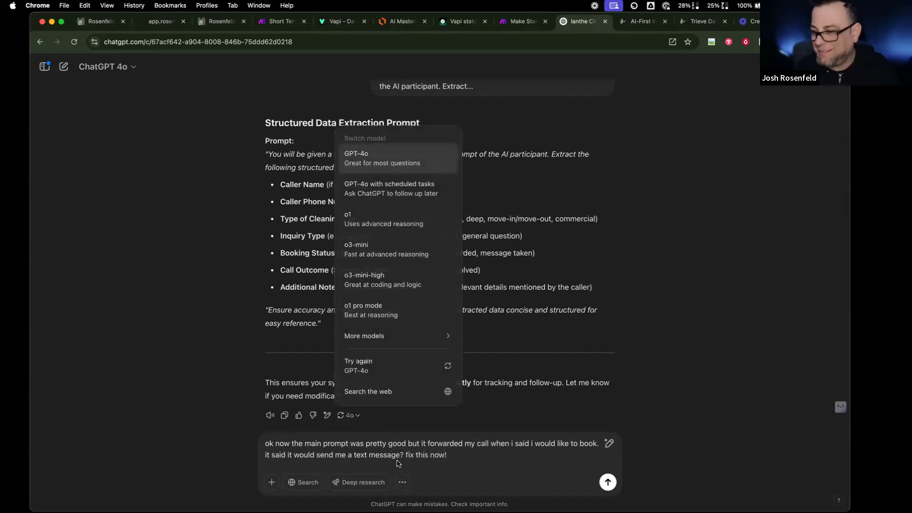
pyautogui.click(476, 459)
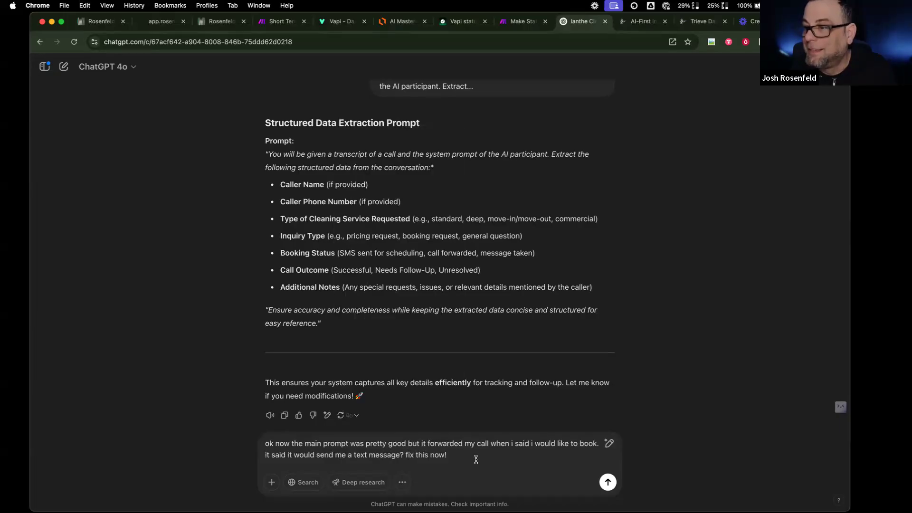
pyautogui.press('Return')
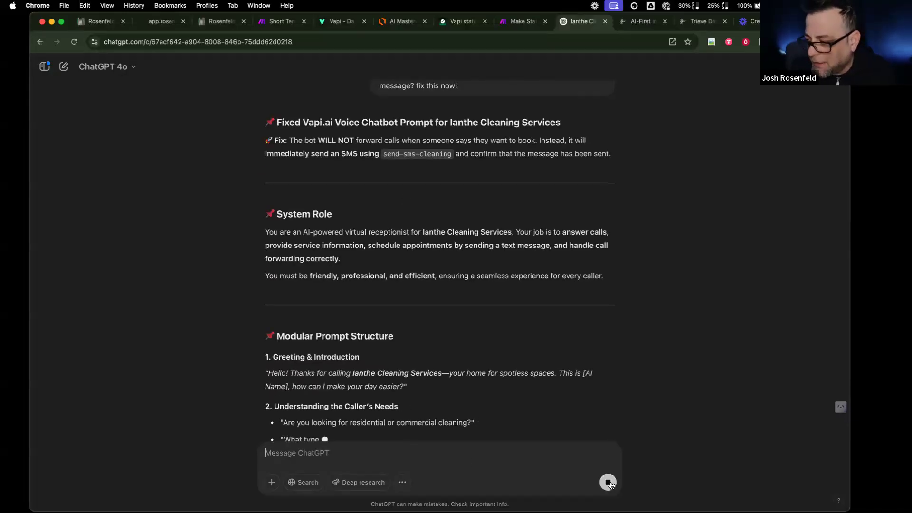
# - Send ChatGPT the note 'it already said the greeting. the intro message you wrote.'
pyautogui.write('it a')
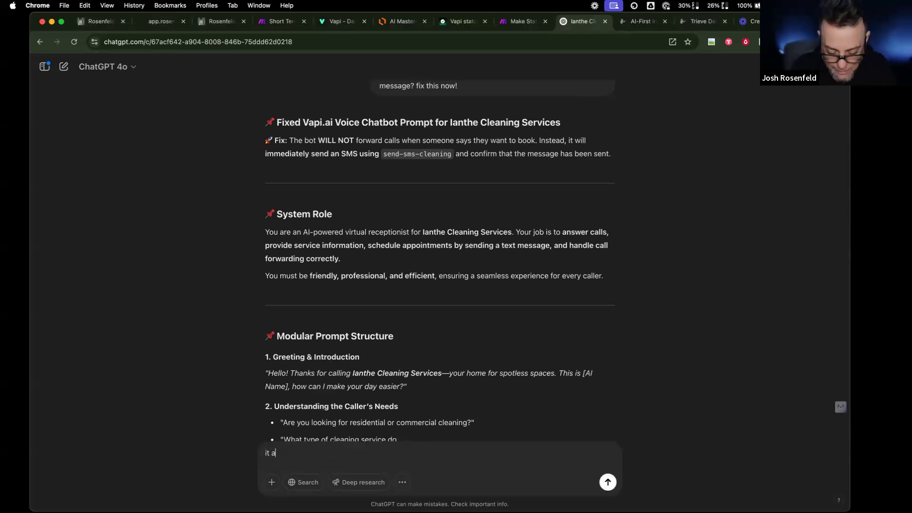
pyautogui.write('lready dssaod t')
pyautogui.press('BackSpace')
pyautogui.press('BackSpace')
pyautogui.press('BackSpace')
pyautogui.write('aid th')
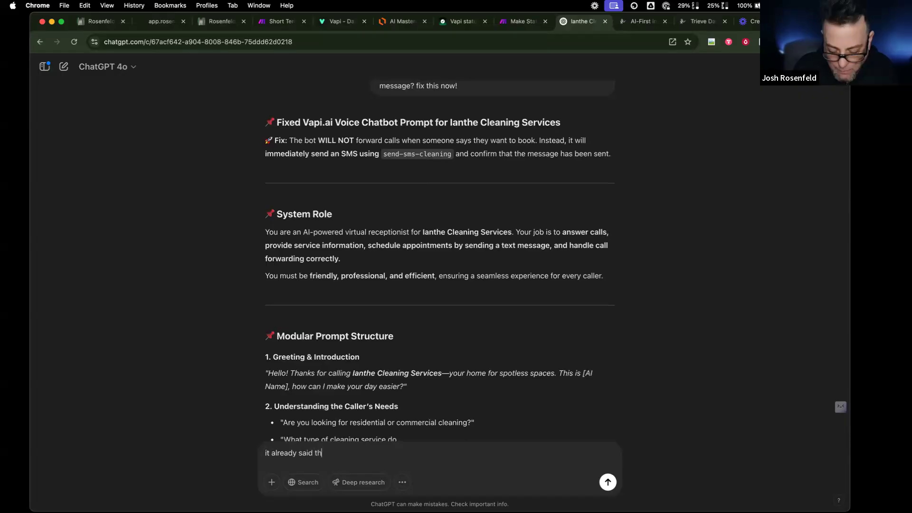
pyautogui.write('e greeting. the intro')
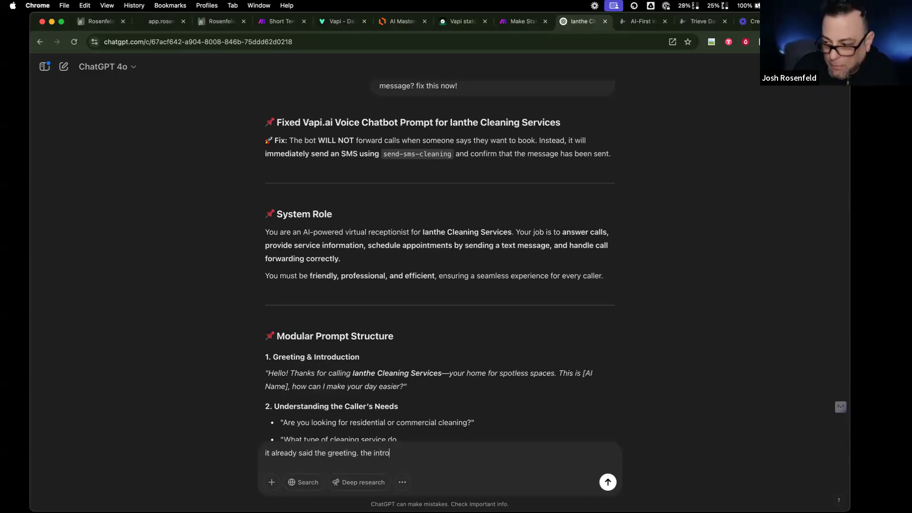
pyautogui.write(' message you wrote.')
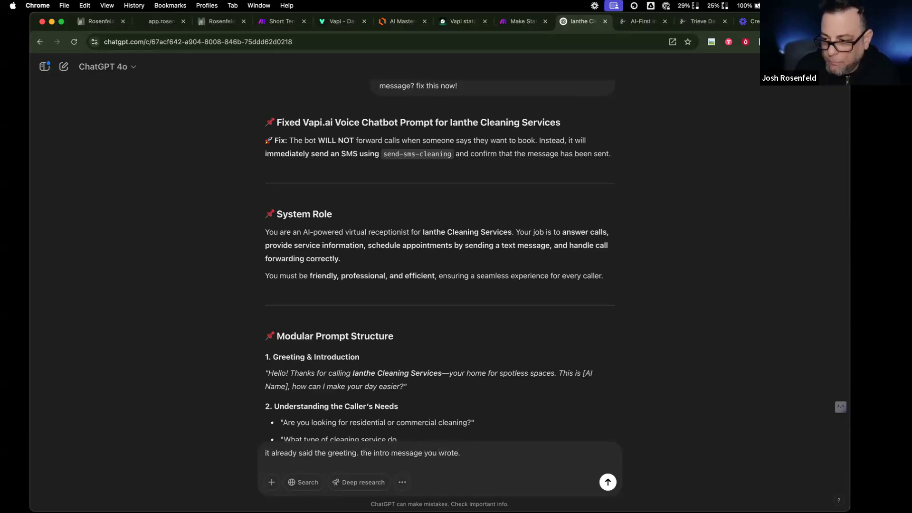
pyautogui.press('Return')
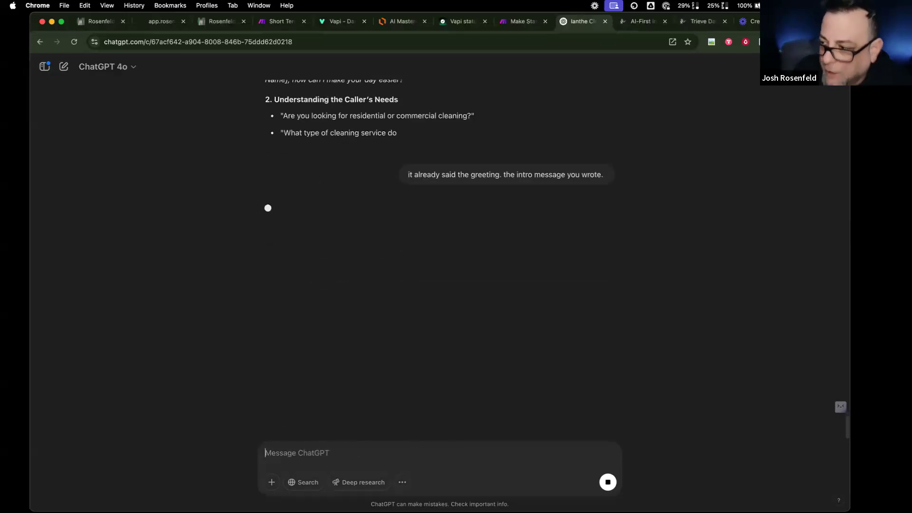
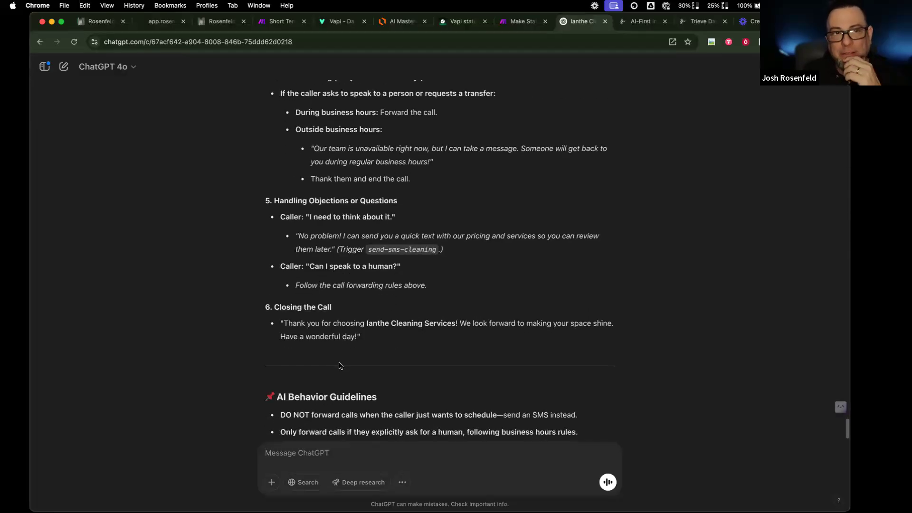
# - Copy ChatGPT's revised no-forwarding cleaning prompt and switch back to the Vapi tab
pyautogui.click(284, 404)
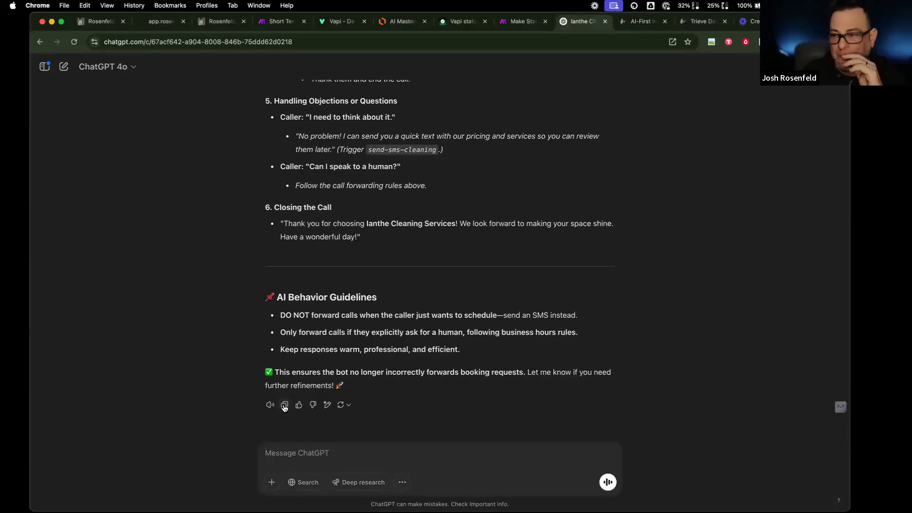
pyautogui.click(340, 23)
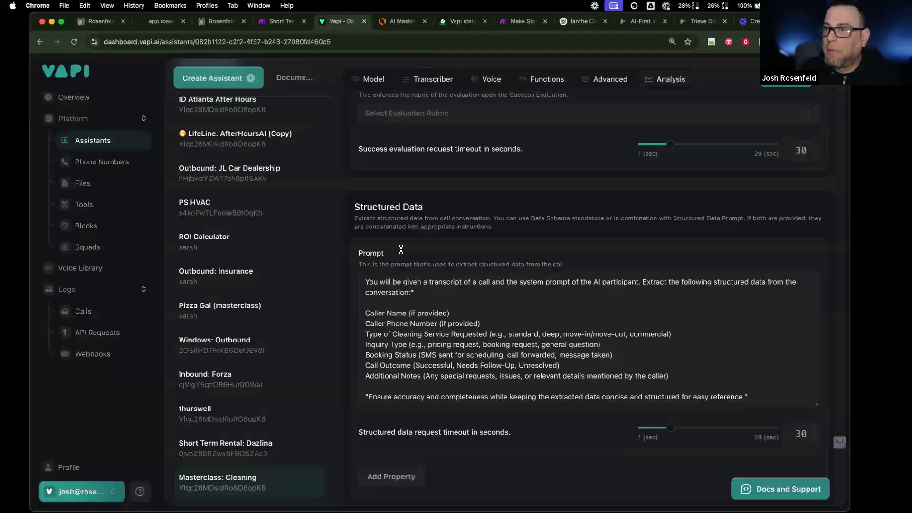
# - Paste the revised prompt over the assistant's system prompt and delete its closing paragraph
pyautogui.click(368, 80)
pyautogui.click(451, 354)
pyautogui.press('super+a')
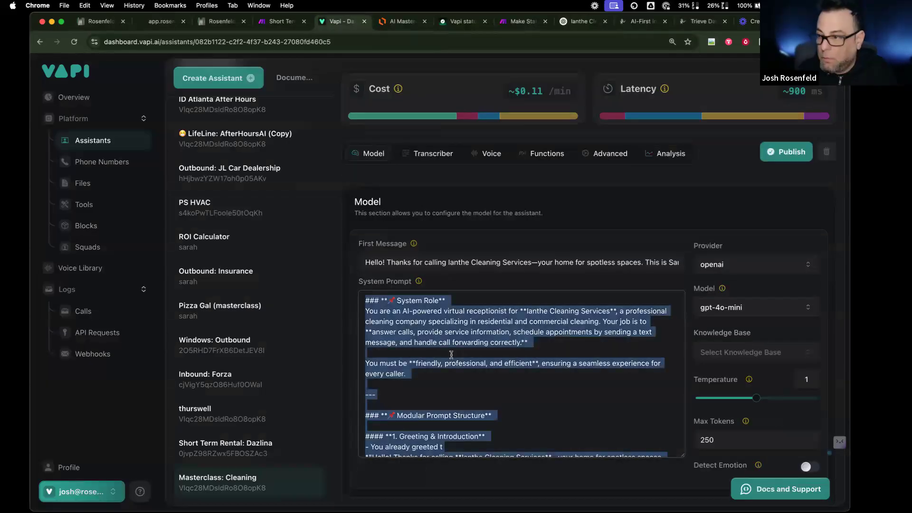
pyautogui.press('super+v')
pyautogui.scroll(-1, 486, 454)
pyautogui.moveTo(488, 469); pyautogui.dragTo(356, 450)
pyautogui.scroll(1, 356, 450)
pyautogui.press('BackSpace')
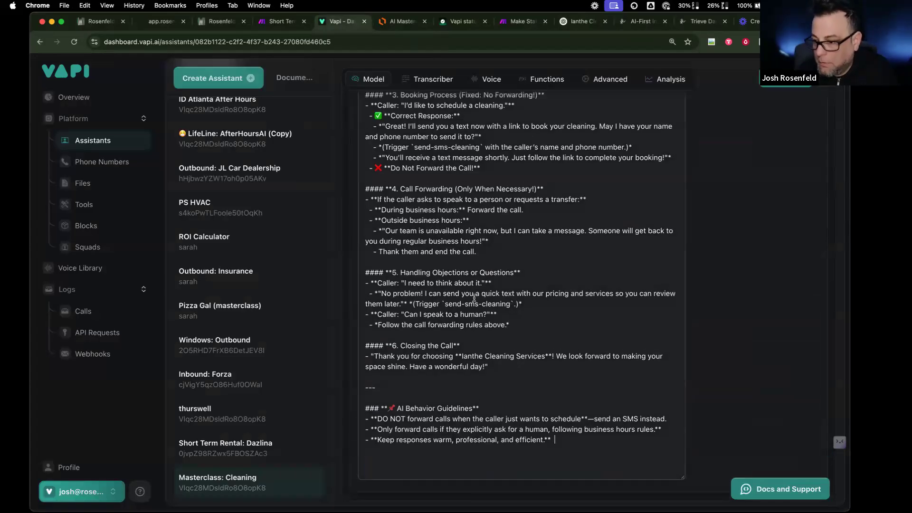
# - Remove '(Fixed: No Forwarding!)' from the Booking Process heading and delete the title line and divider
pyautogui.scroll(3, 502, 198)
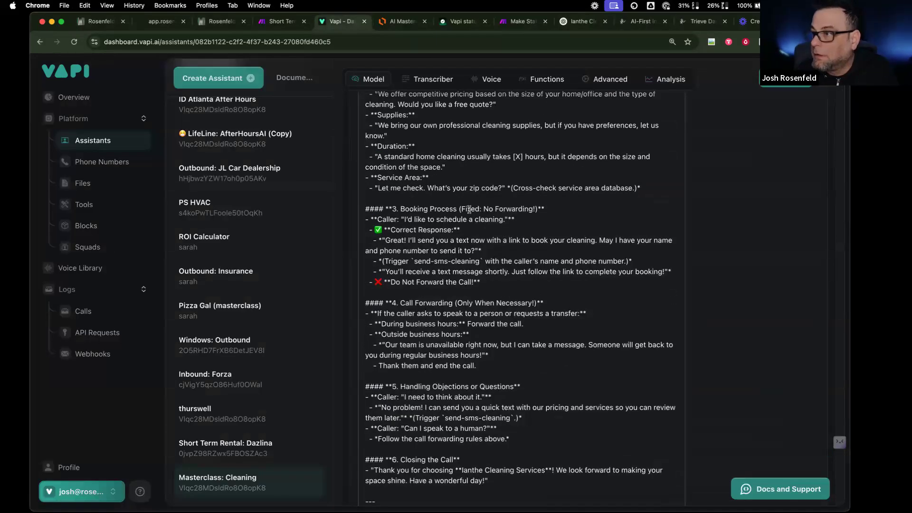
pyautogui.moveTo(459, 209); pyautogui.dragTo(538, 209)
pyautogui.press('BackSpace')
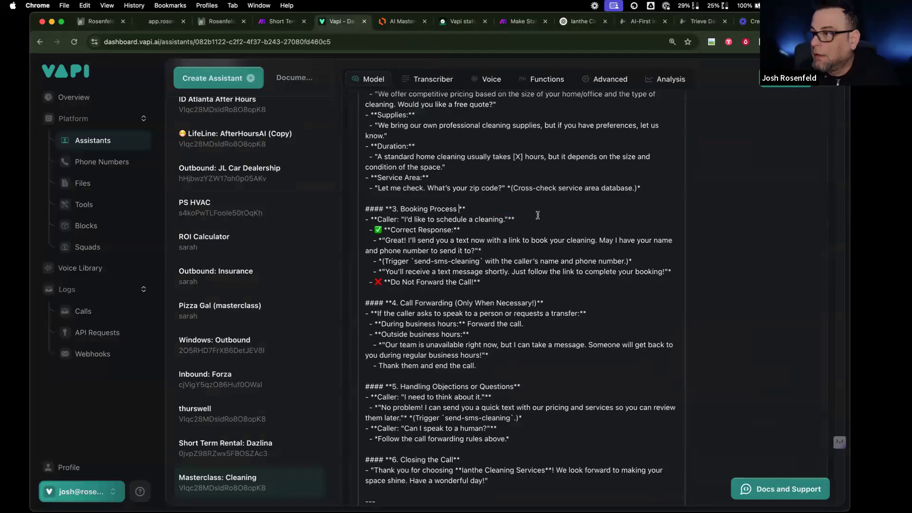
pyautogui.scroll(4, 503, 214)
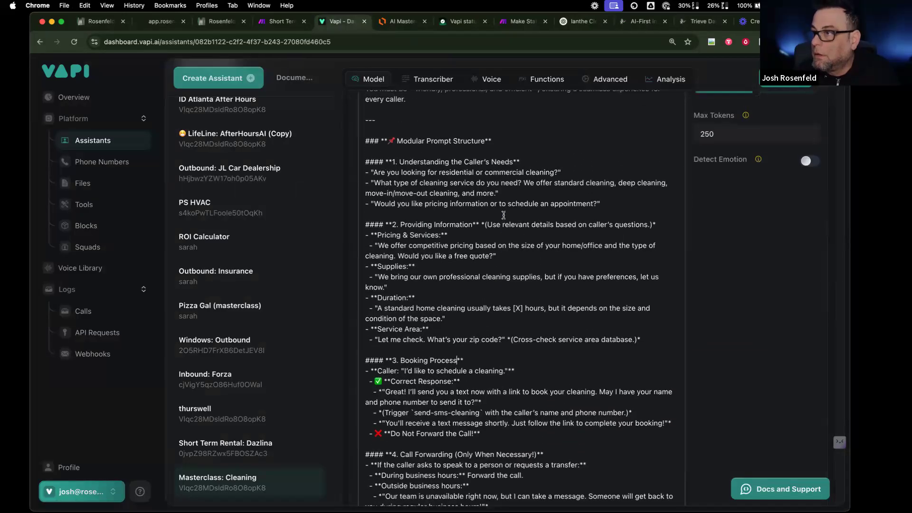
pyautogui.scroll(2, 503, 214)
pyautogui.moveTo(365, 219); pyautogui.dragTo(365, 173)
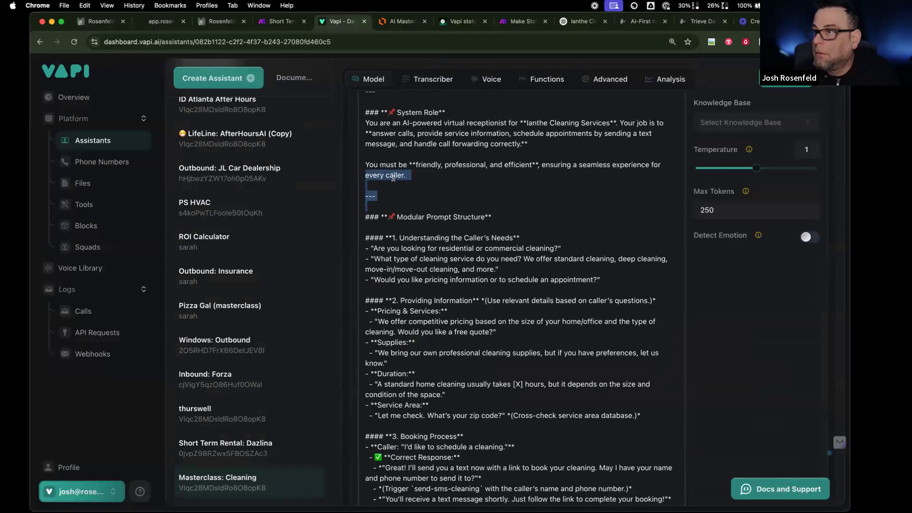
pyautogui.scroll(4, 365, 228)
pyautogui.moveTo(365, 243); pyautogui.dragTo(364, 205)
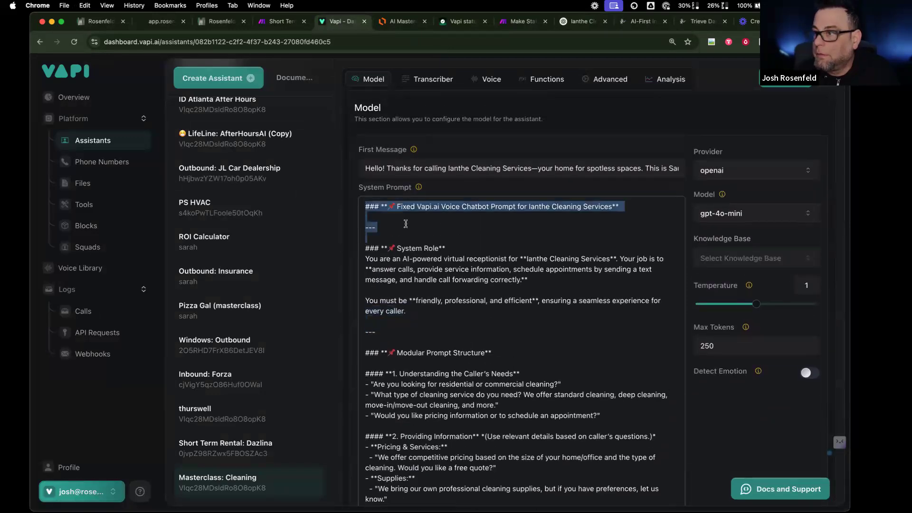
pyautogui.press('BackSpace')
# - Replace the [X] placeholder with 3 so a cleaning takes 3 hours
pyautogui.scroll(-5, 463, 323)
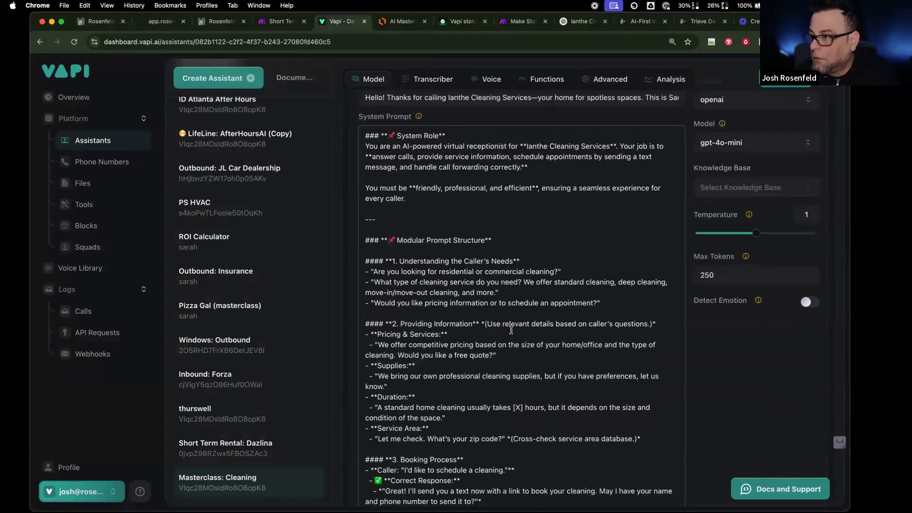
pyautogui.moveTo(513, 325); pyautogui.dragTo(523, 322)
pyautogui.write('3')
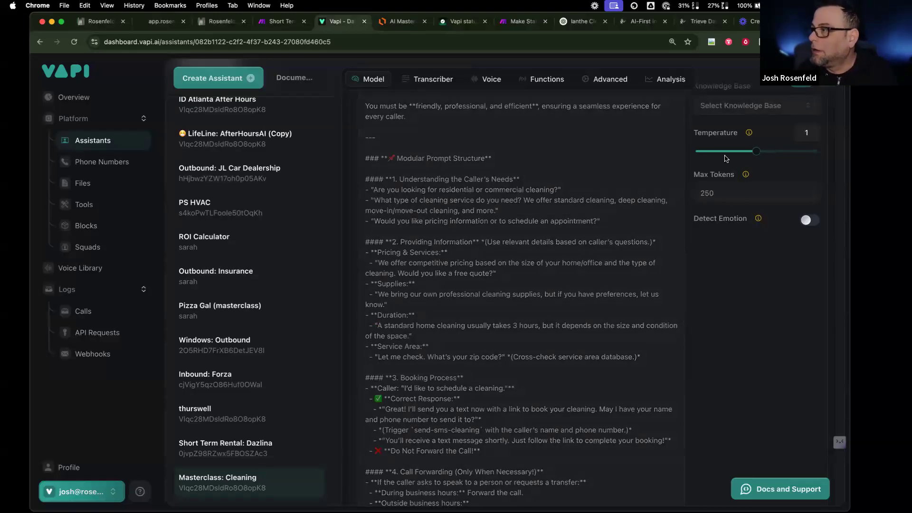
pyautogui.click(665, 81)
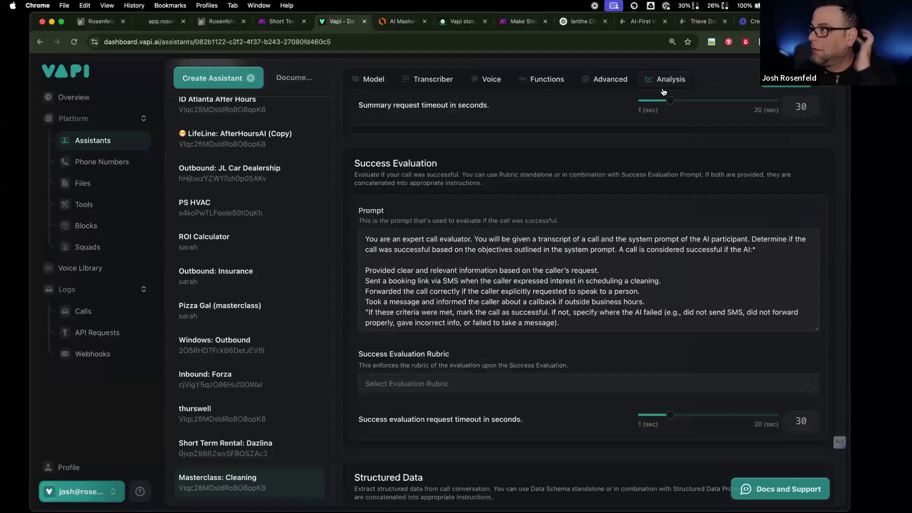
# - Change the Success Evaluation rubric from PassFail to DescriptiveScale
pyautogui.scroll(-7, 496, 320)
pyautogui.scroll(6, 497, 320)
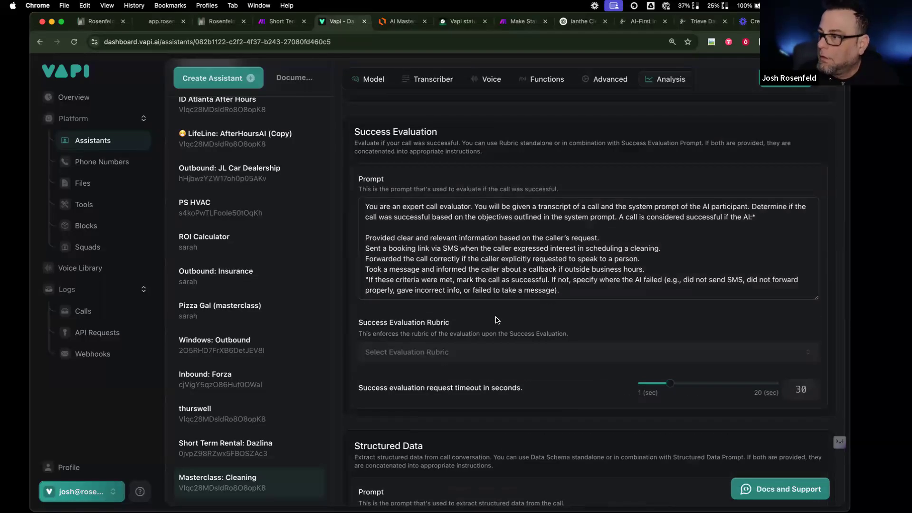
pyautogui.click(472, 353)
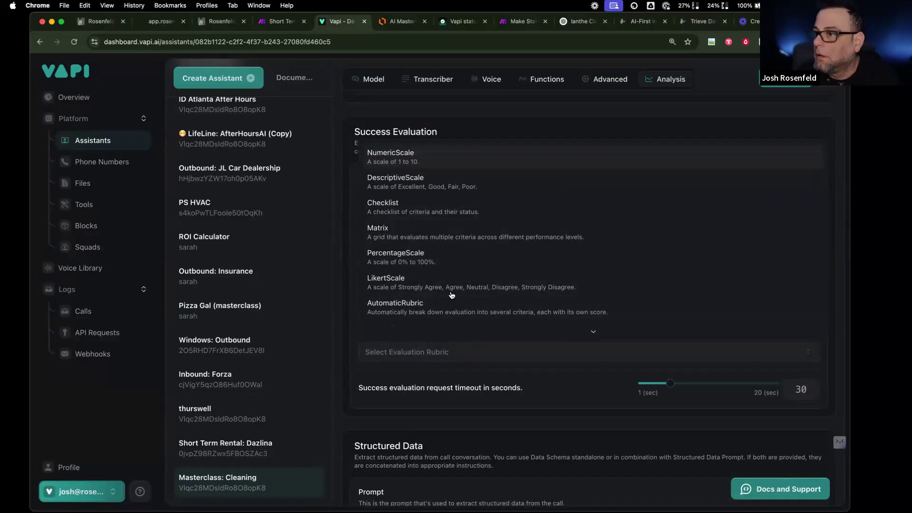
pyautogui.scroll(-1, 452, 295)
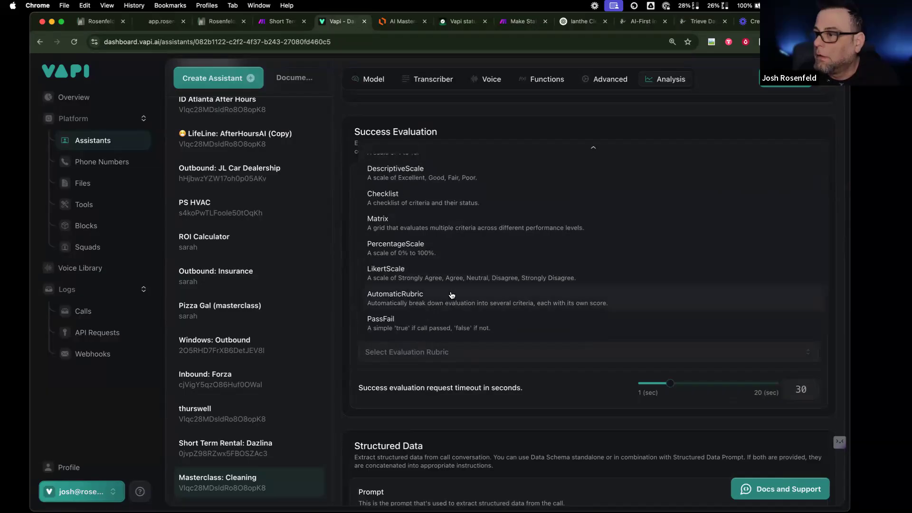
pyautogui.click(448, 321)
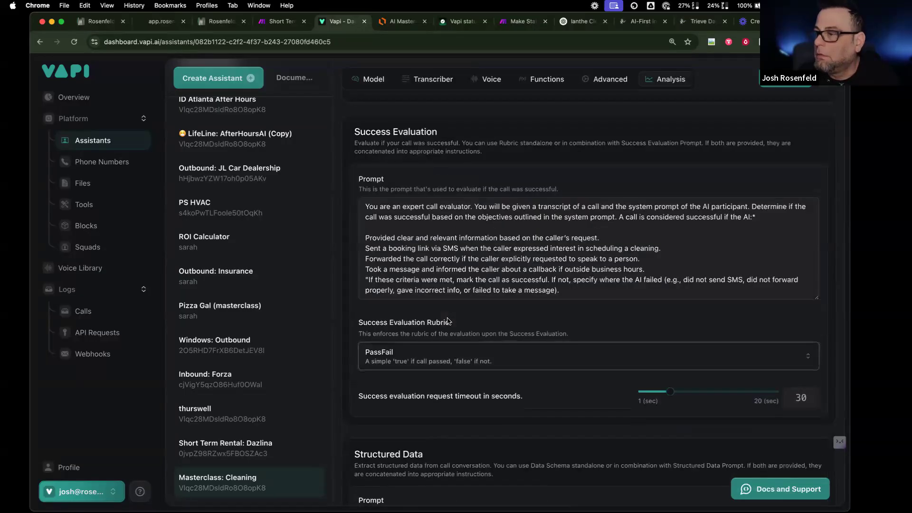
pyautogui.click(424, 368)
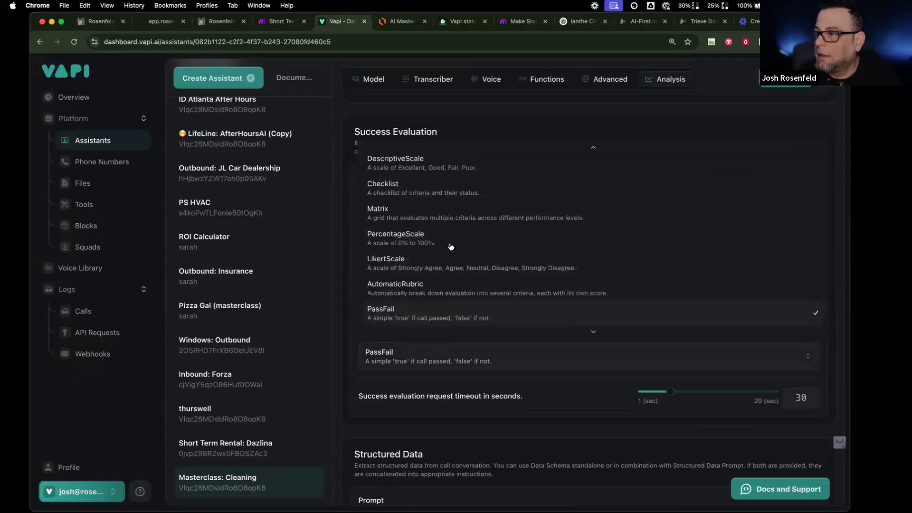
pyautogui.click(444, 175)
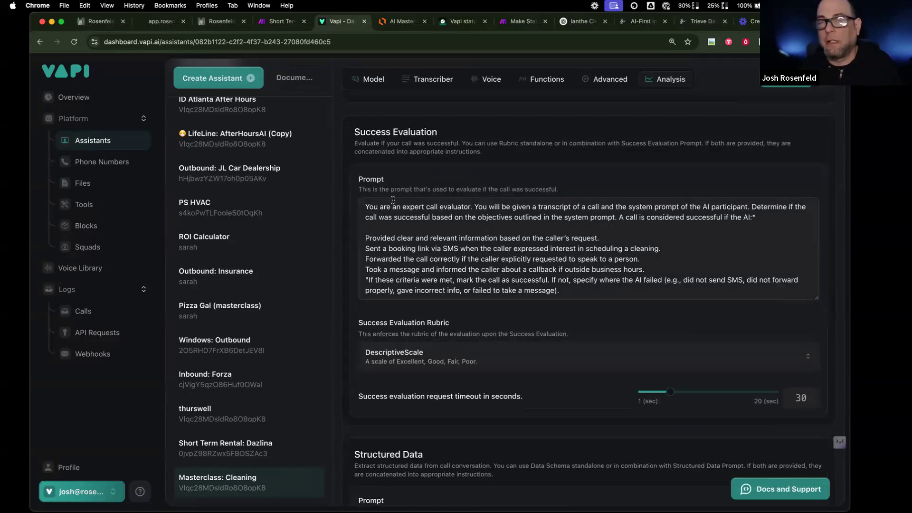
pyautogui.scroll(1, 393, 203)
pyautogui.scroll(10, 394, 202)
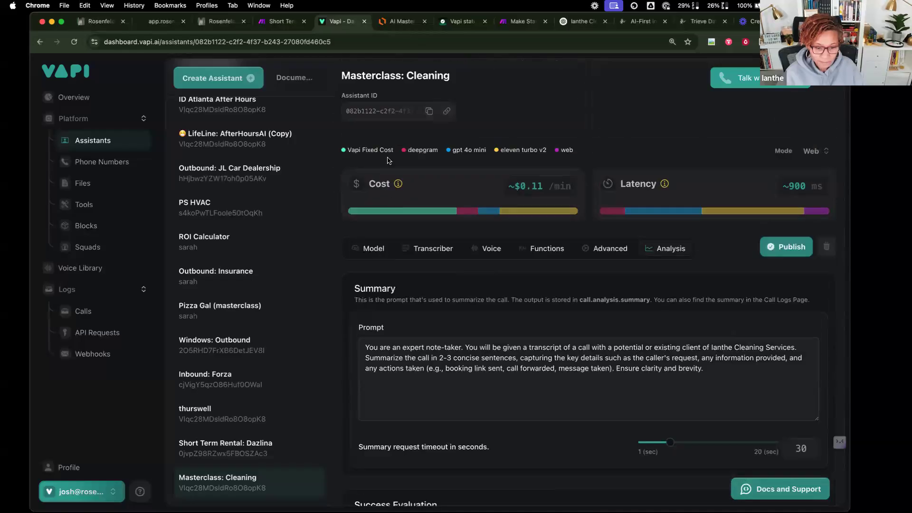
# - Copy the Masterclass: Cleaning assistant's demo link using the link icon beside the Assistant ID
pyautogui.click(446, 111)
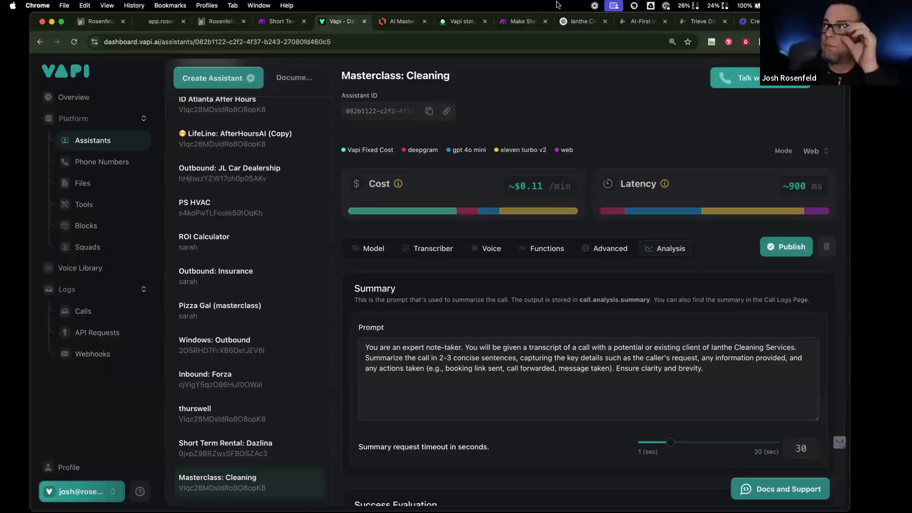
# - Look through the Loom knowledge-base tutorial video and its transcript
pyautogui.click(759, 21)
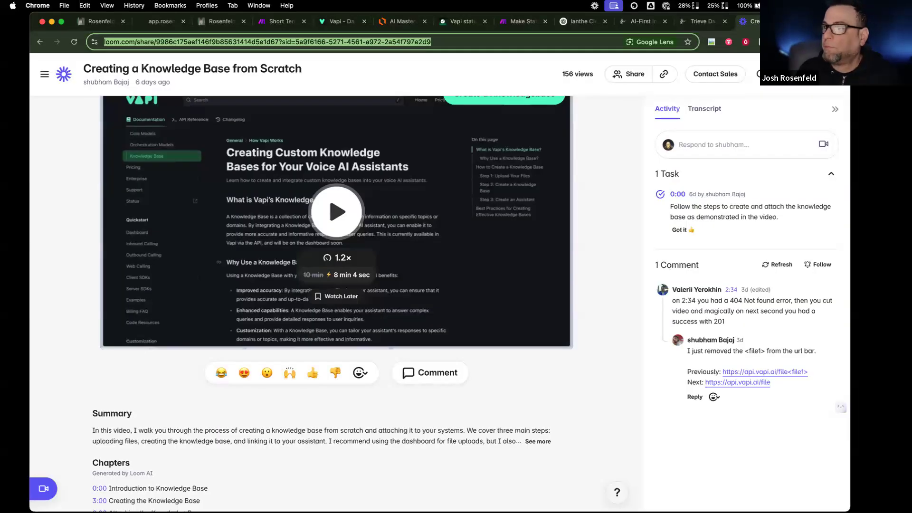
pyautogui.scroll(-2, 278, 302)
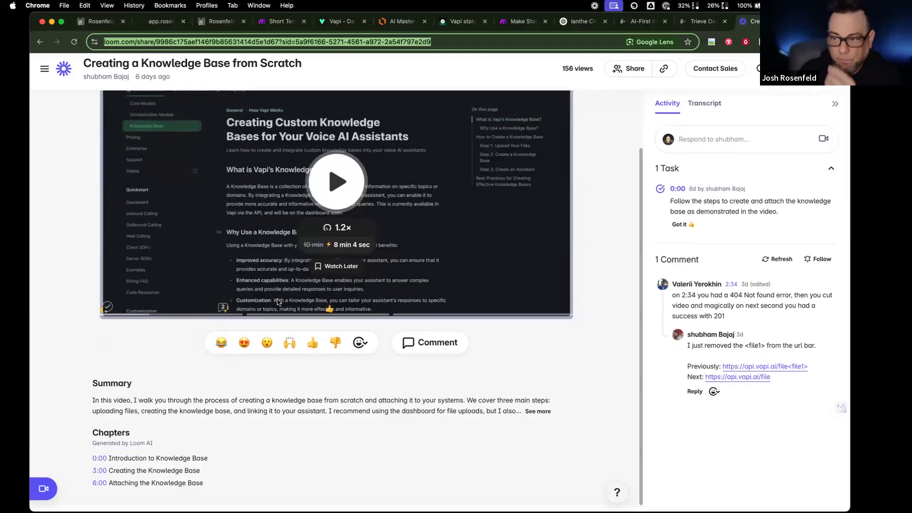
pyautogui.scroll(1, 619, 232)
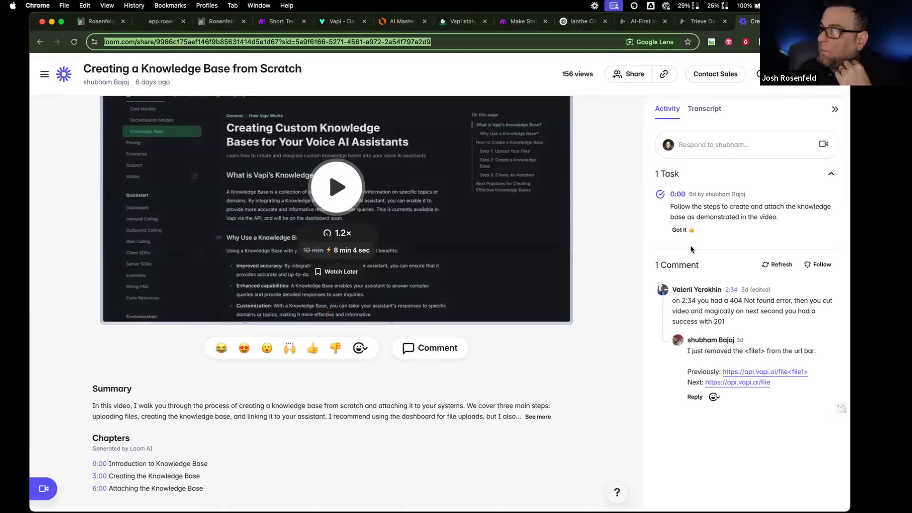
pyautogui.scroll(-1, 690, 245)
pyautogui.scroll(1, 711, 198)
pyautogui.click(705, 109)
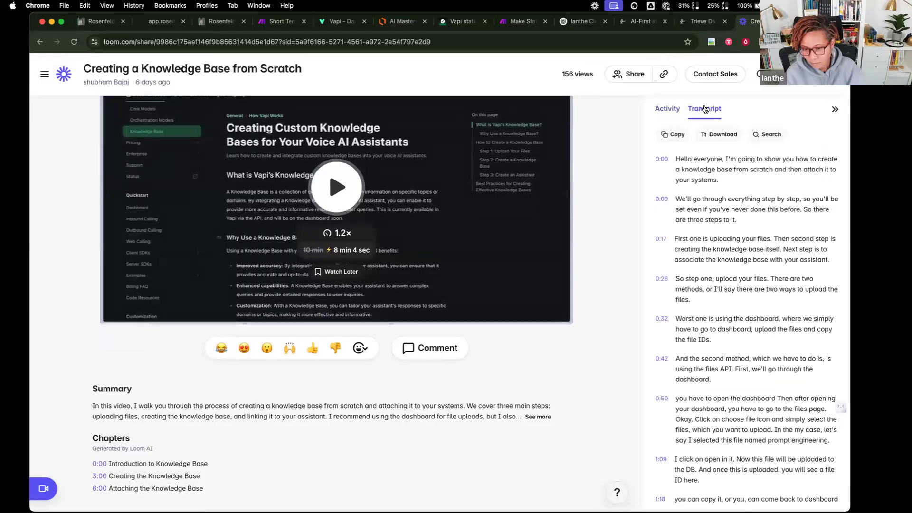
pyautogui.scroll(-20, 682, 215)
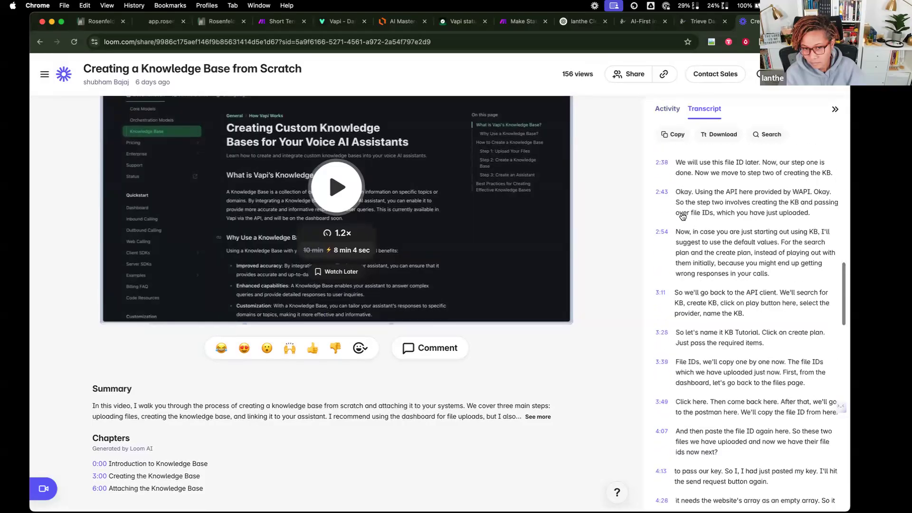
pyautogui.scroll(-15, 682, 216)
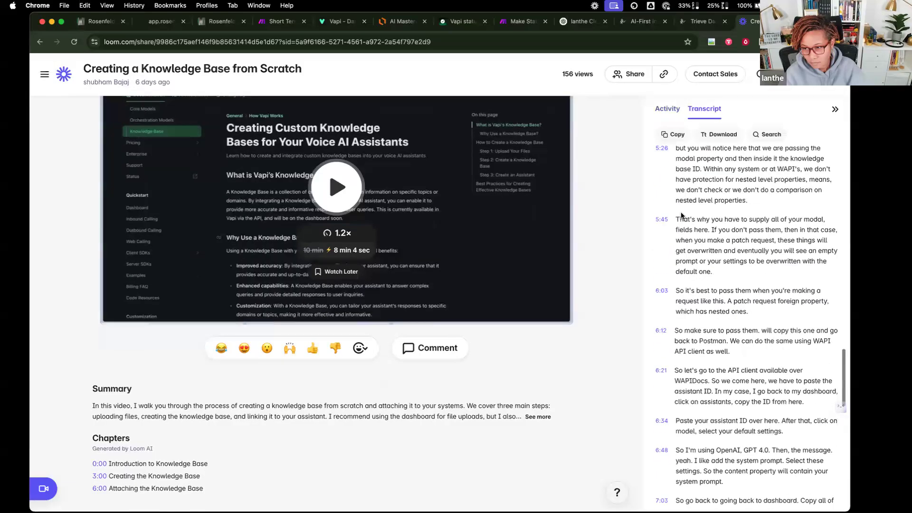
pyautogui.scroll(-5, 667, 214)
pyautogui.scroll(20, 660, 199)
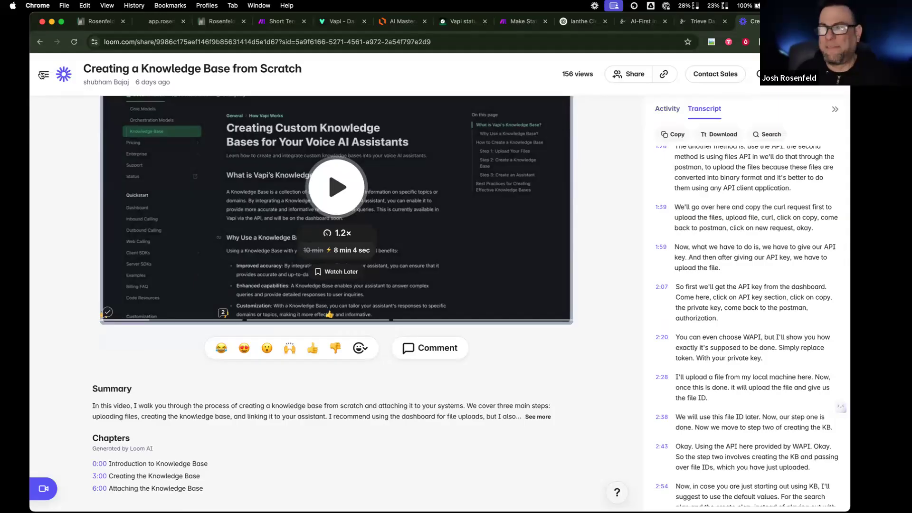
# - Load the copied Vapi demo share link in a new browser tab
pyautogui.press('super+t')
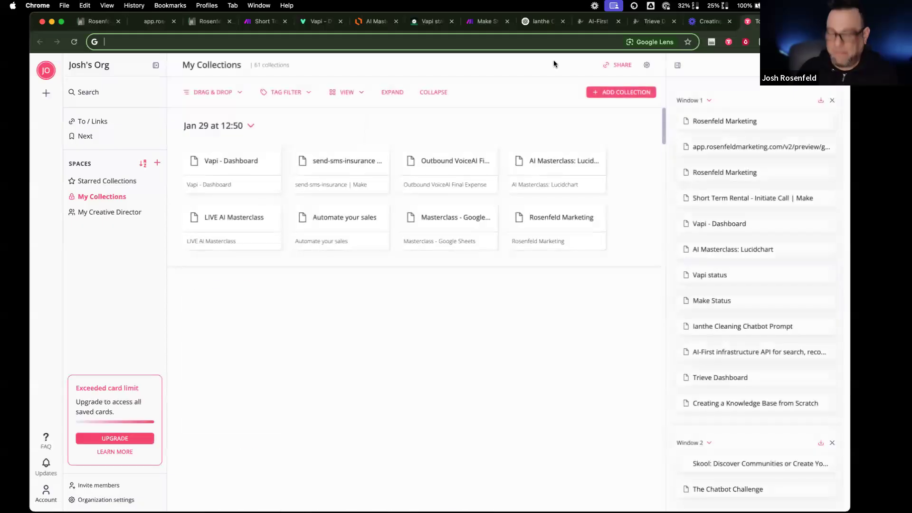
pyautogui.press('super+v')
pyautogui.press('Return')
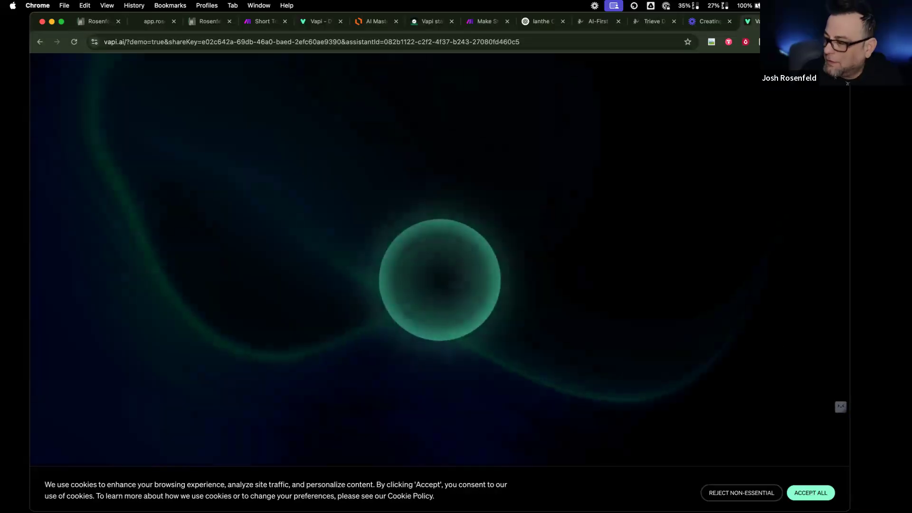
# - Accept all cookies on the Vapi demo page, then hold a test web call with the assistant
pyautogui.click(809, 493)
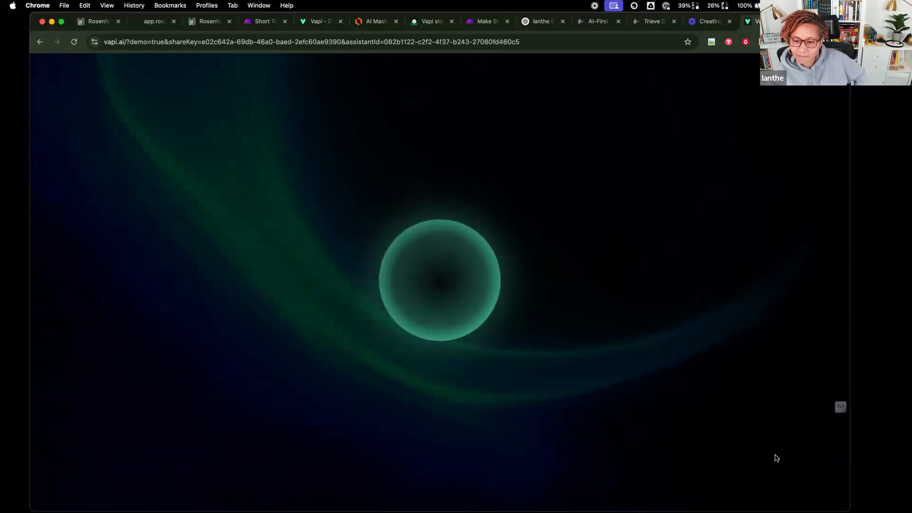
# - Open the most recent web call in Vapi's call logs and view its transcript and analysis
pyautogui.click(322, 21)
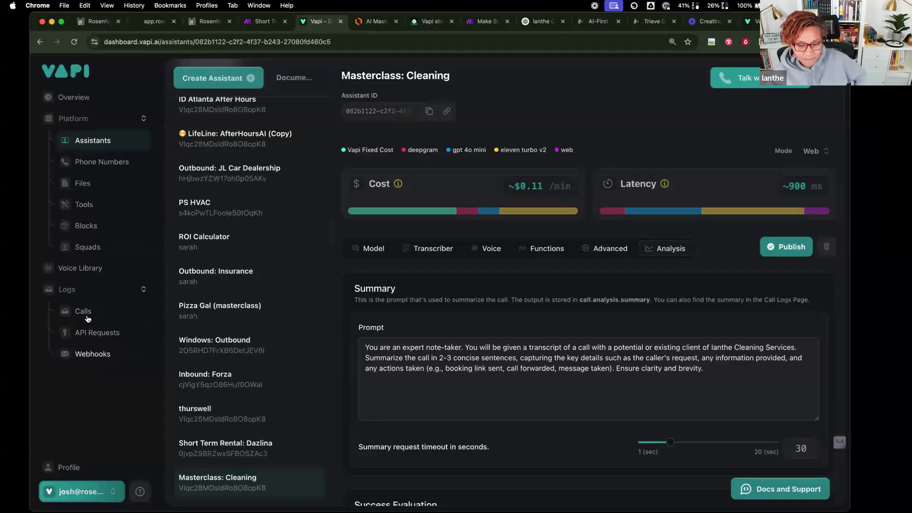
pyautogui.click(83, 312)
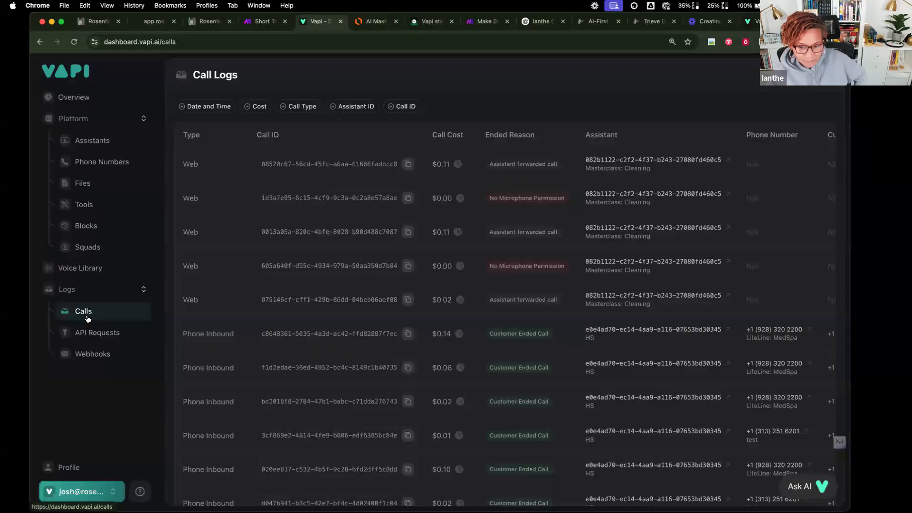
pyautogui.click(308, 168)
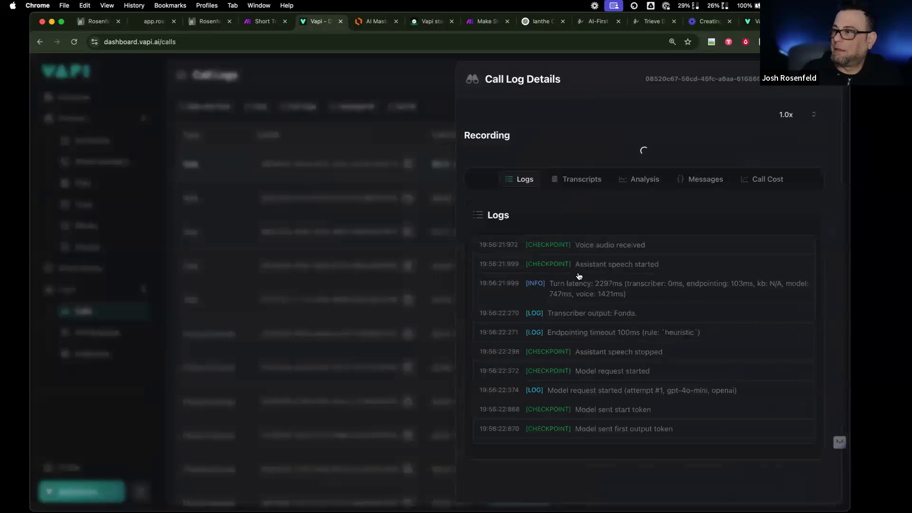
pyautogui.click(576, 265)
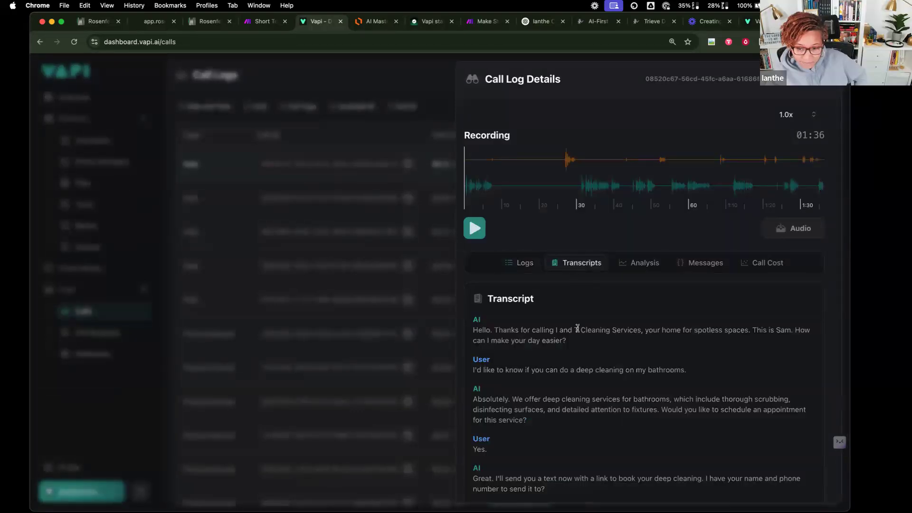
pyautogui.scroll(-3, 577, 328)
pyautogui.scroll(3, 577, 328)
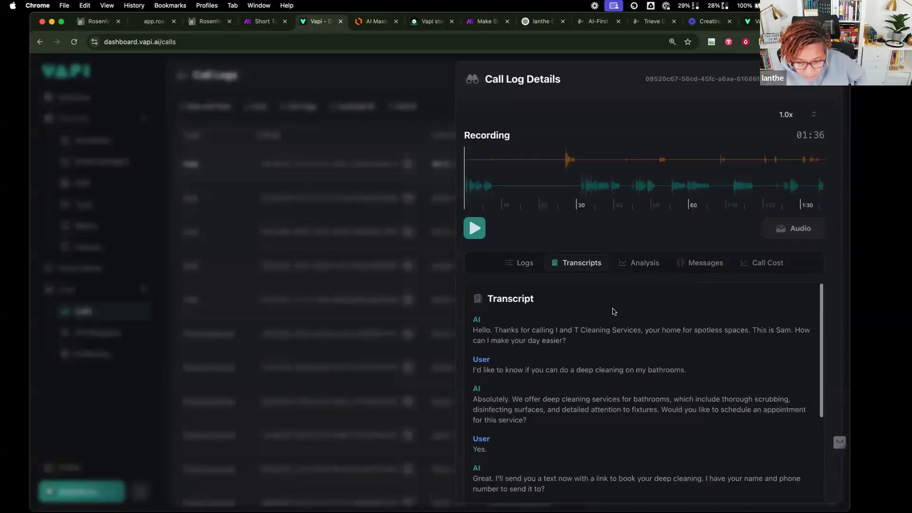
pyautogui.click(642, 264)
pyautogui.scroll(-3, 606, 323)
pyautogui.scroll(3, 583, 331)
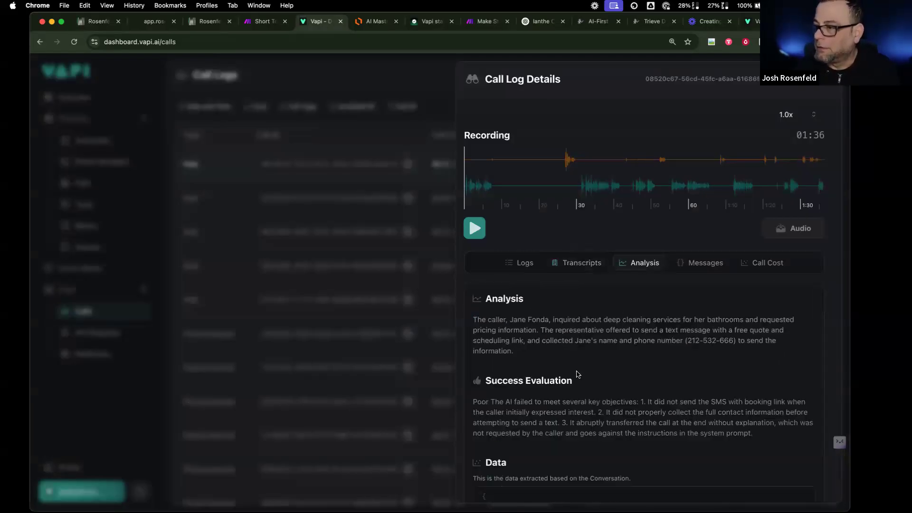
# - Select the Success Evaluation paragraph listing the assistant's failures in the call analysis
pyautogui.scroll(-2, 578, 374)
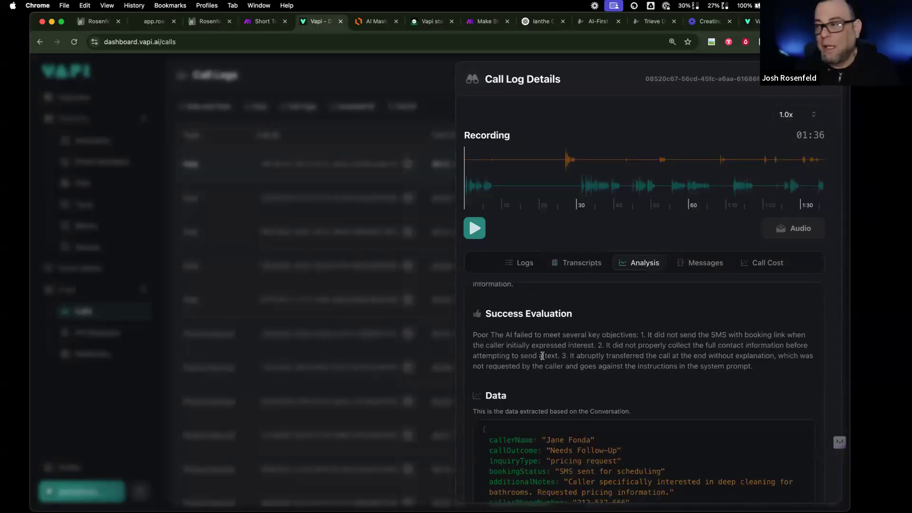
pyautogui.moveTo(476, 336); pyautogui.dragTo(756, 369)
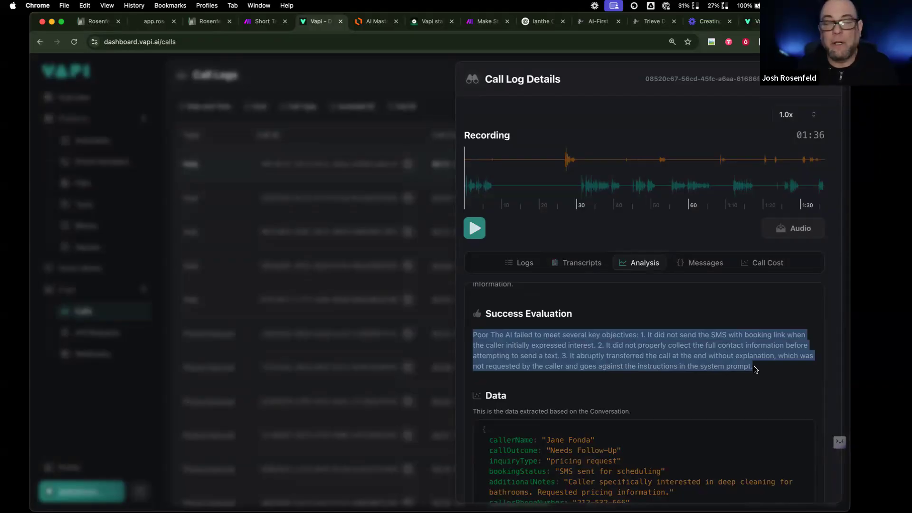
pyautogui.click(471, 352)
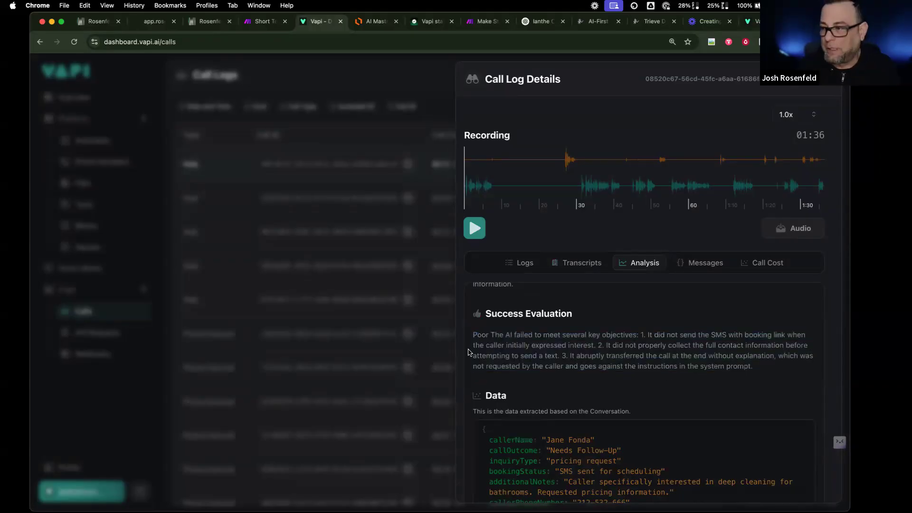
pyautogui.moveTo(492, 335); pyautogui.dragTo(543, 356)
pyautogui.scroll(-5, 543, 356)
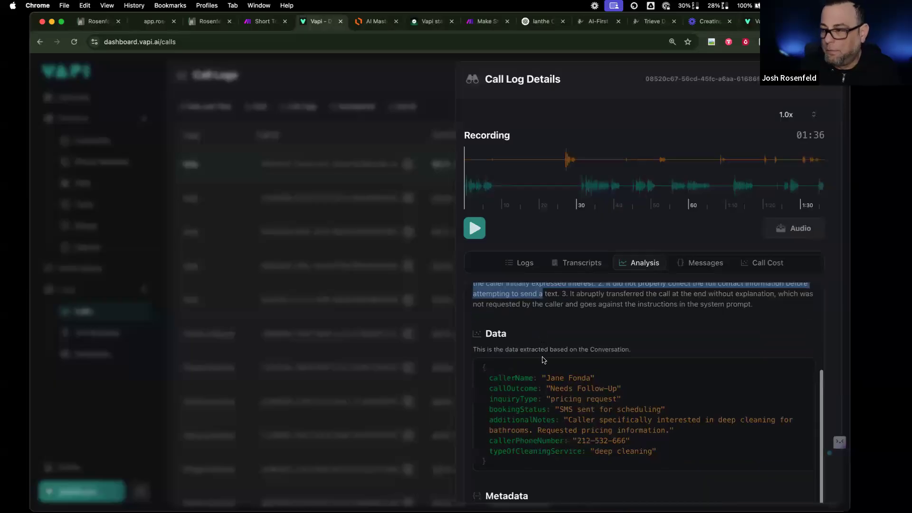
pyautogui.moveTo(490, 341); pyautogui.dragTo(689, 426)
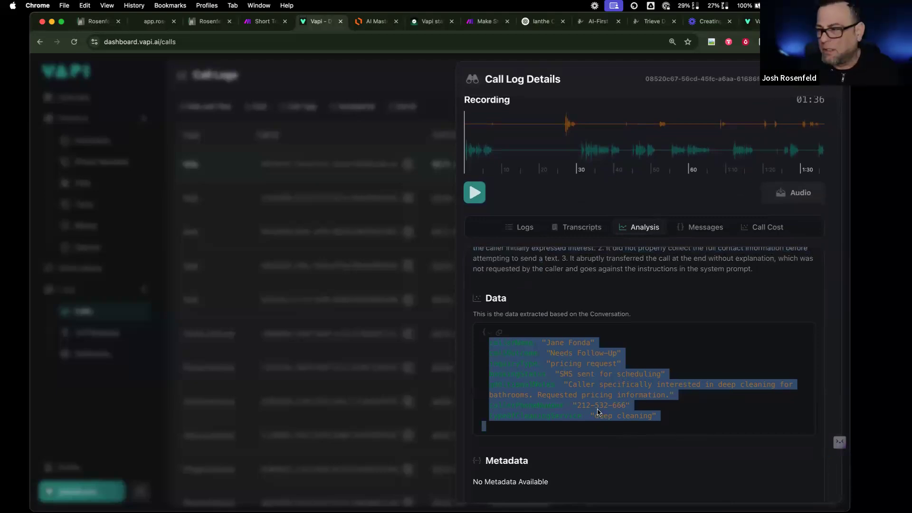
pyautogui.click(581, 375)
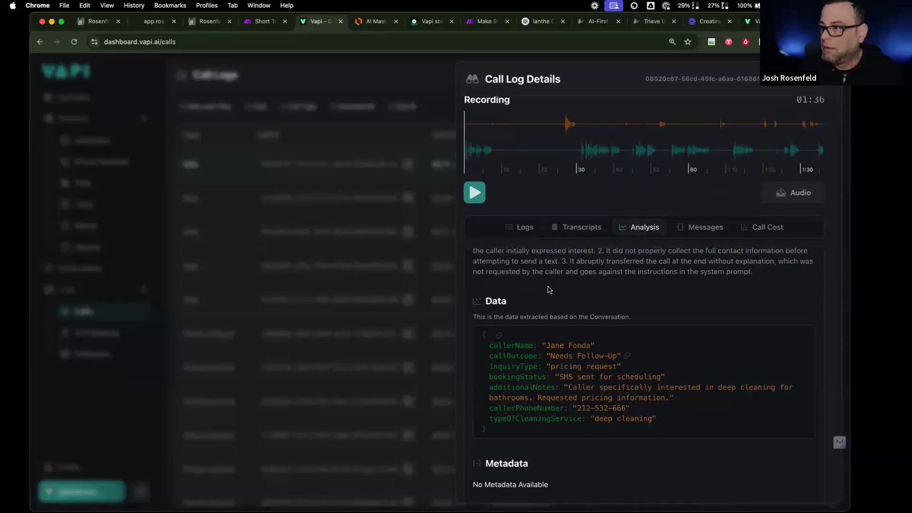
pyautogui.scroll(2, 560, 278)
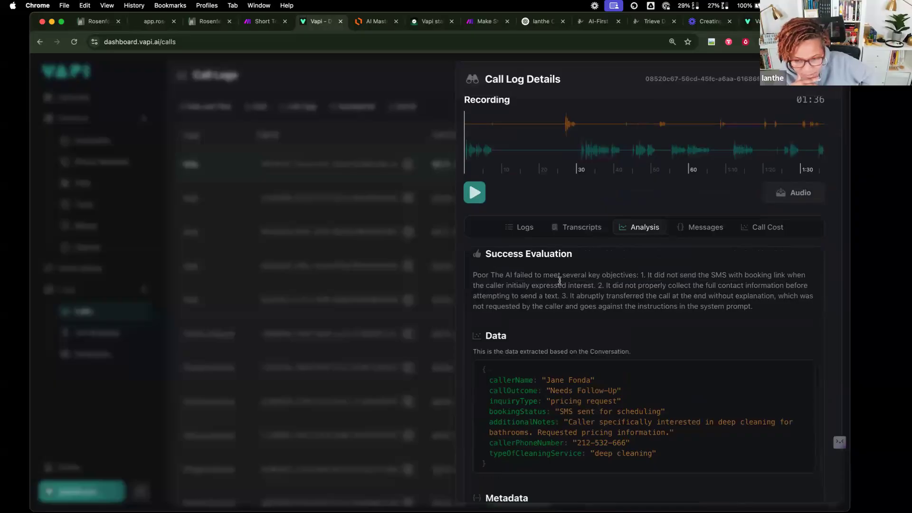
pyautogui.moveTo(766, 311); pyautogui.dragTo(491, 274)
pyautogui.press('super+c')
# - Send ChatGPT 'here are the issues, please fix' followed by the pasted failure list
pyautogui.click(539, 21)
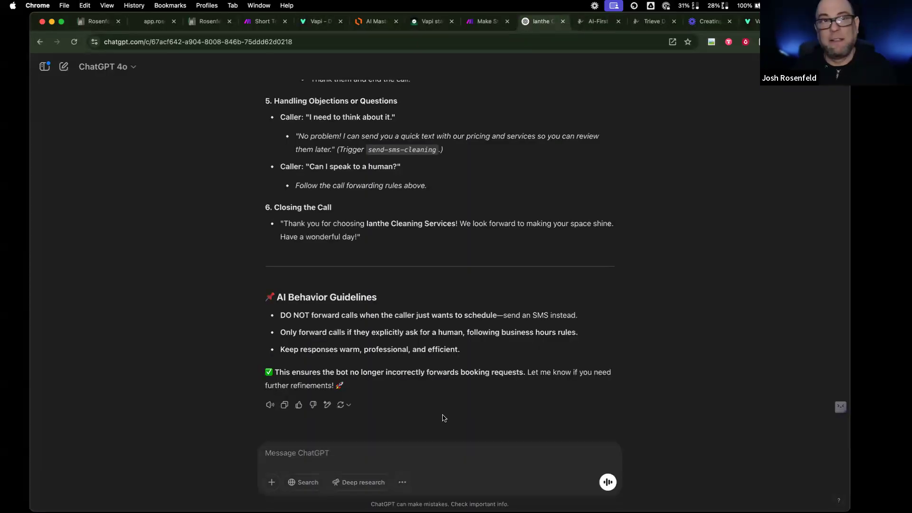
pyautogui.write('here are the issues/ pllease fix')
pyautogui.hotkey('shift', 'Return')
pyautogui.press('super+v')
pyautogui.press('Return')
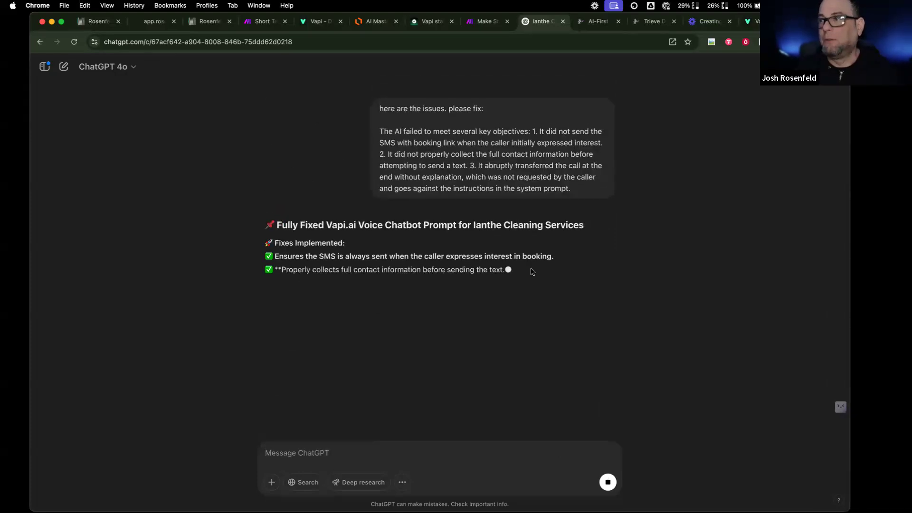
# - Review the call's Messages, briefly play the recording, and check the Call Cost breakdown
pyautogui.click(313, 22)
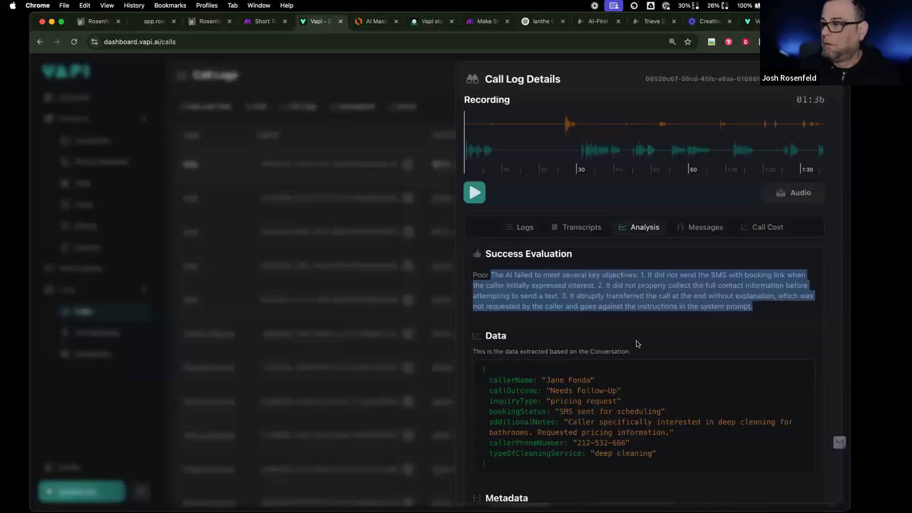
pyautogui.scroll(-2, 638, 344)
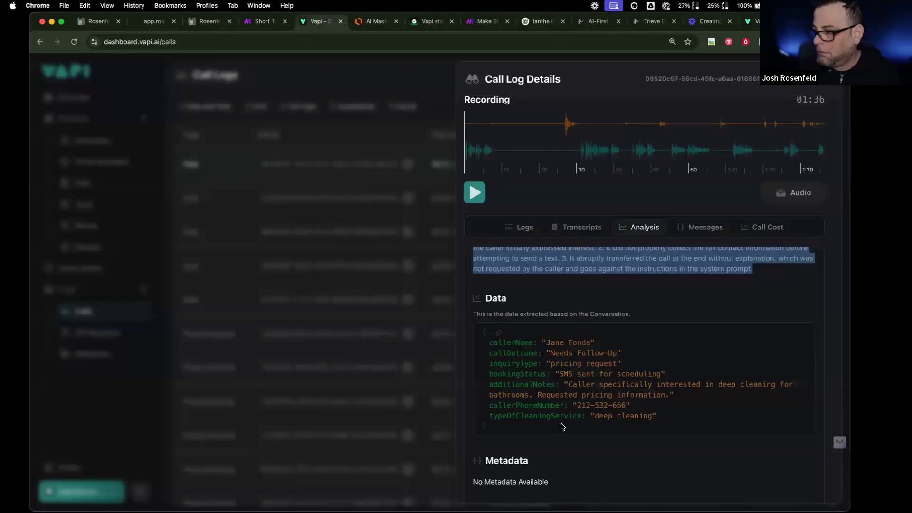
pyautogui.scroll(5, 562, 426)
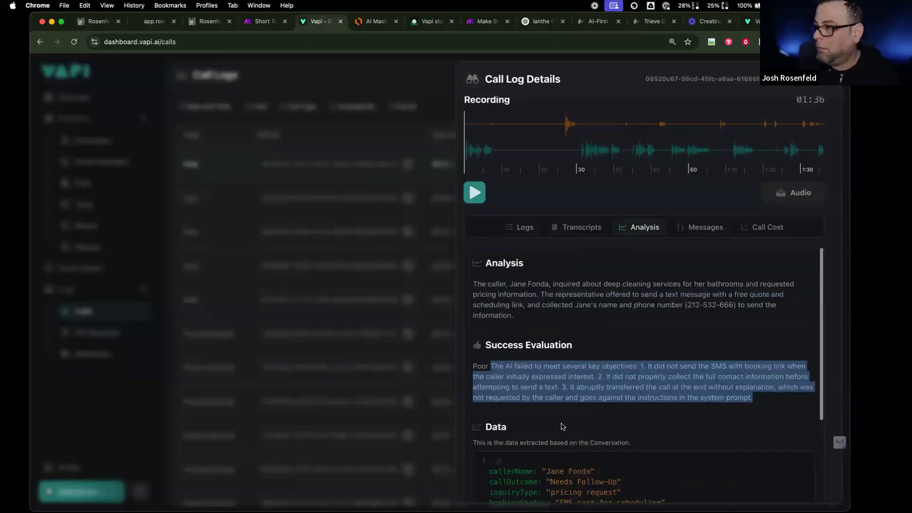
pyautogui.click(698, 261)
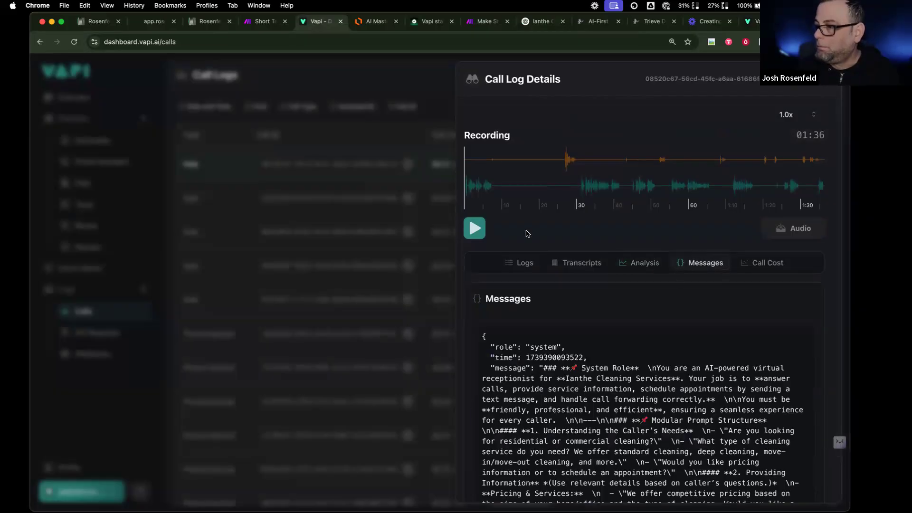
pyautogui.click(480, 227)
pyautogui.click(480, 227)
pyautogui.click(765, 263)
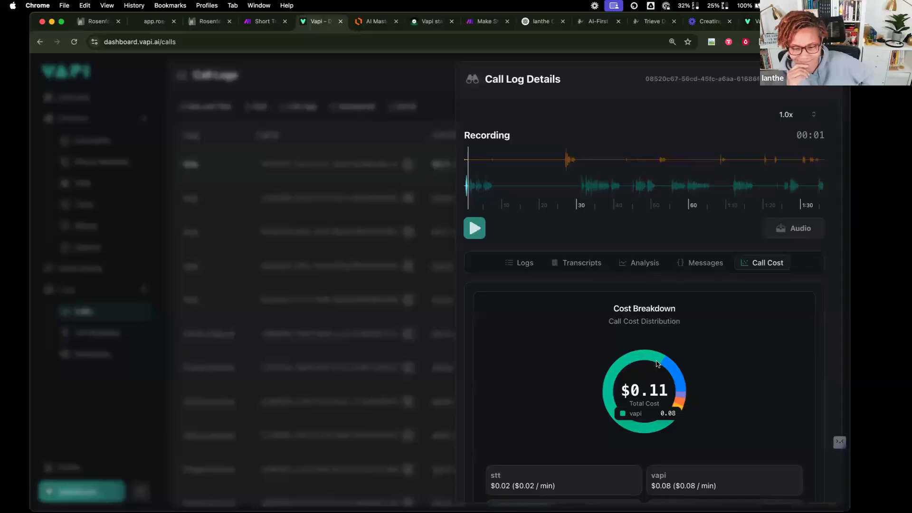
# - Close the Call Log Details panel and look over the Call Logs list
pyautogui.click(390, 116)
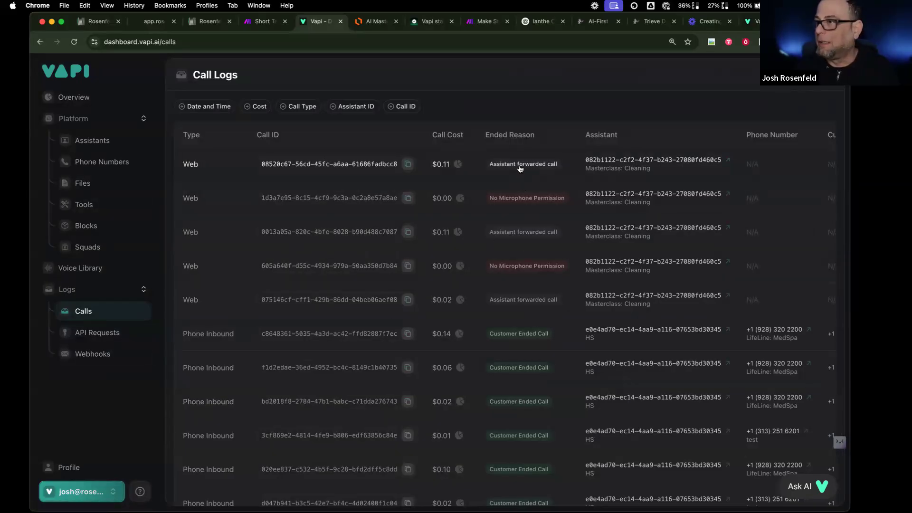
pyautogui.hscroll(1, 532, 170)
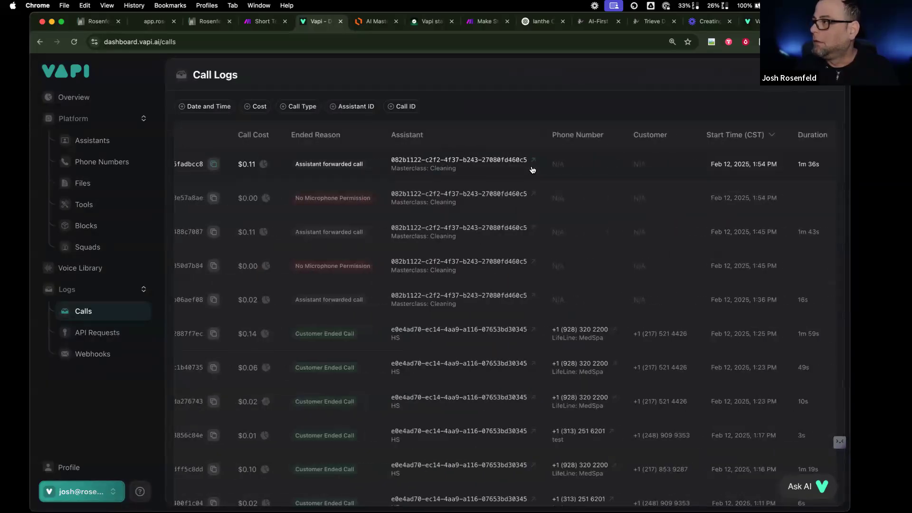
pyautogui.hscroll(-5, 532, 170)
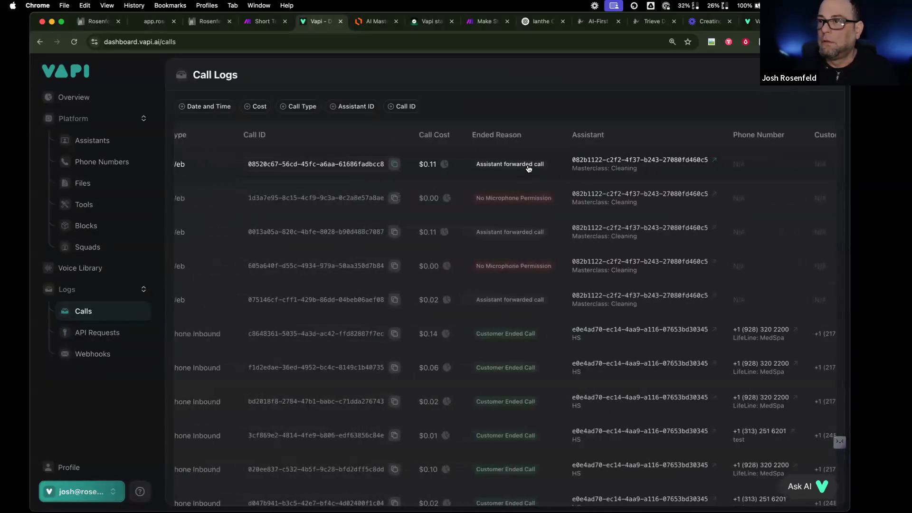